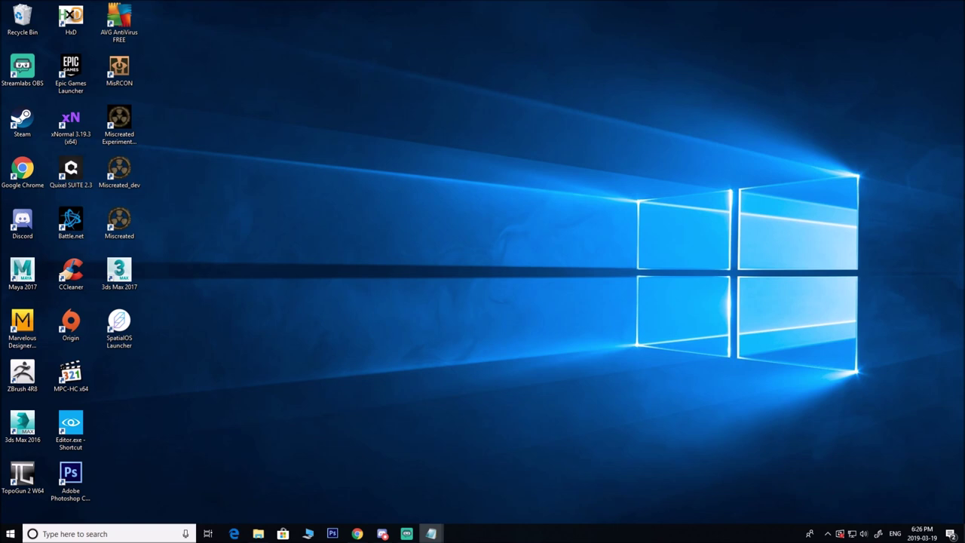
Switch to Chrome and view the HxD hex editor page and the noesisv4395.zip download page.
{"action": "left_click", "coordinate": [357, 534]}
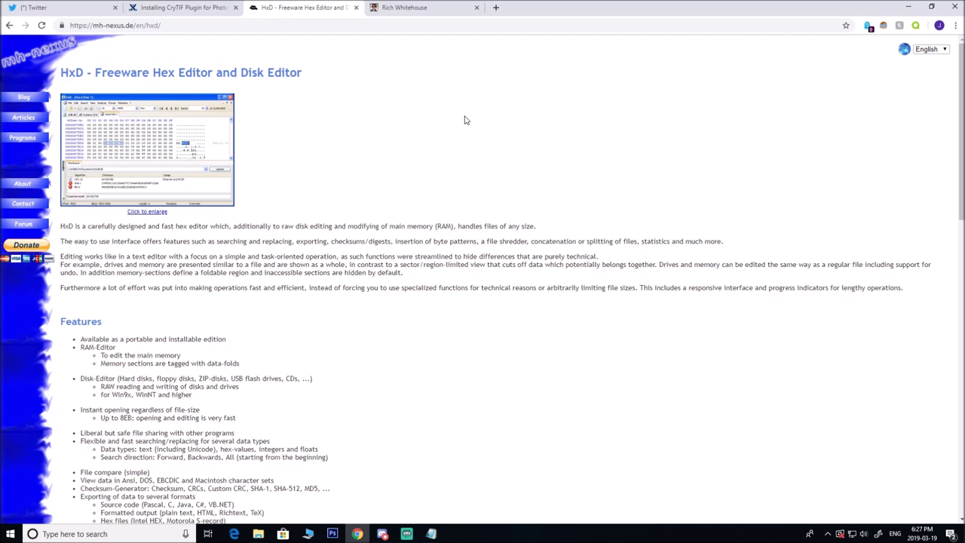
{"action": "left_click", "coordinate": [388, 11]}
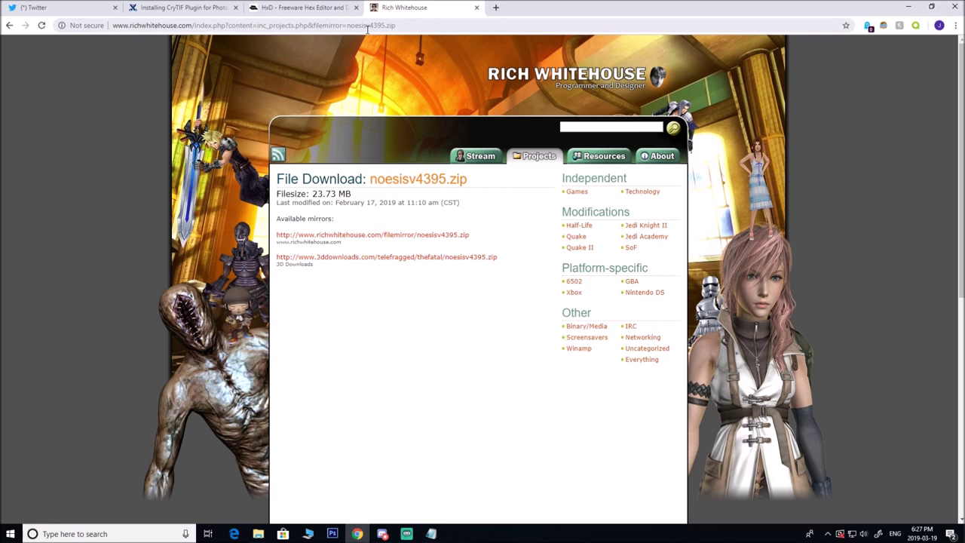
{"action": "left_click", "coordinate": [320, 8]}
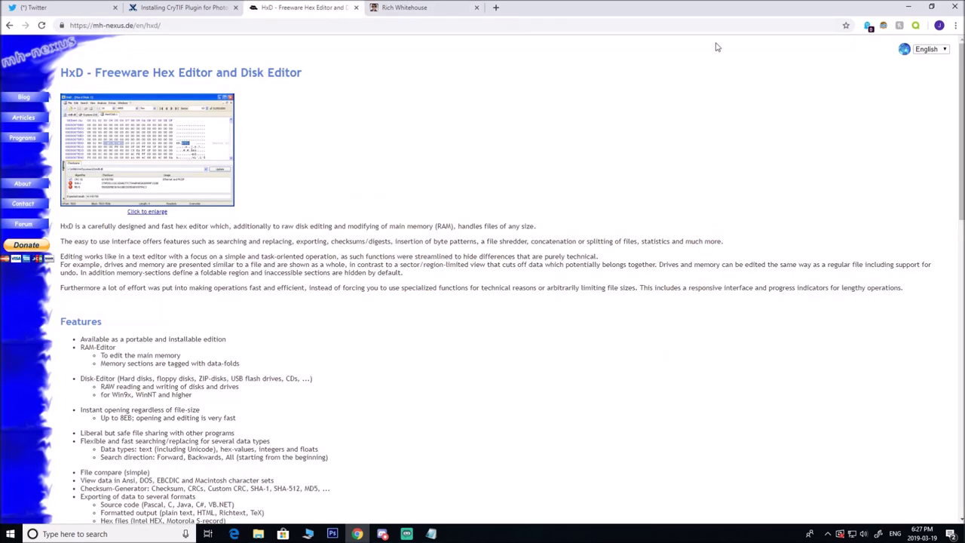
{"action": "left_click", "coordinate": [908, 7]}
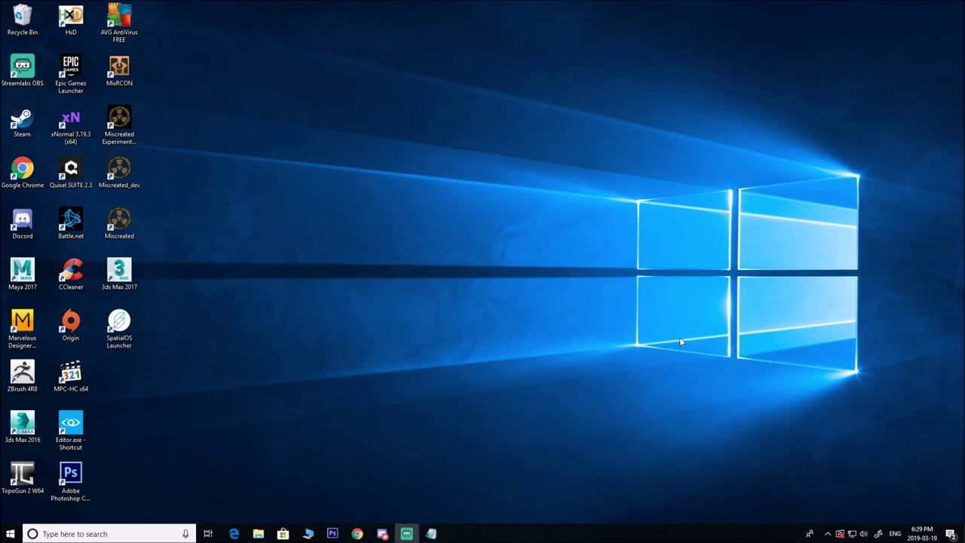
Open the E:\Modding\CRYENGINE\GameSDK folder in File Explorer and locate the weapon textures archive.
{"action": "left_click", "coordinate": [308, 534]}
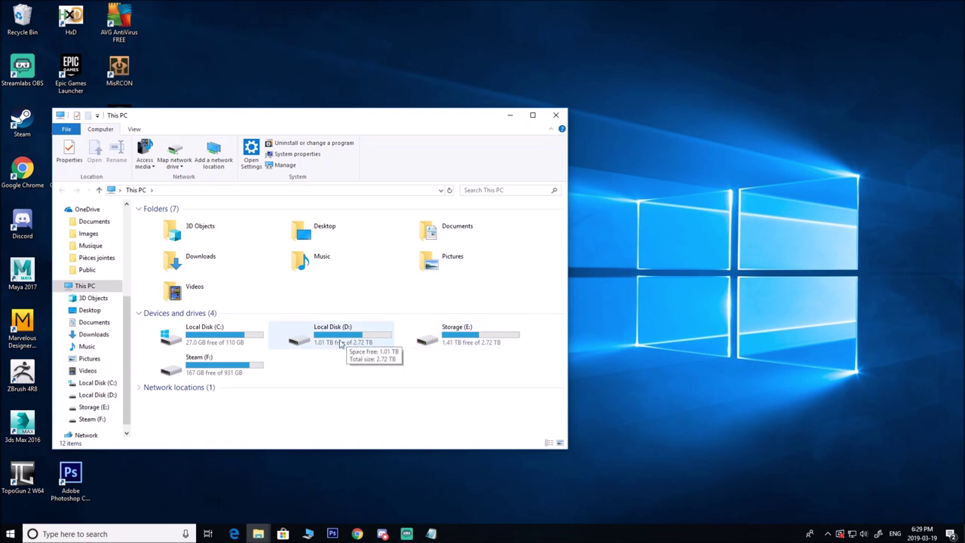
{"action": "double_click", "coordinate": [442, 335]}
{"action": "double_click", "coordinate": [183, 350]}
{"action": "double_click", "coordinate": [162, 253]}
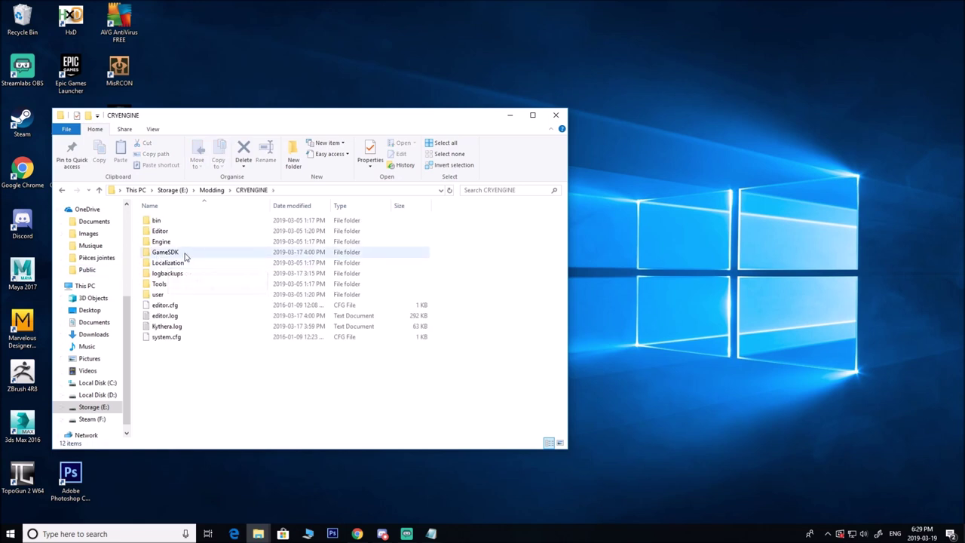
{"action": "left_click", "coordinate": [185, 254]}
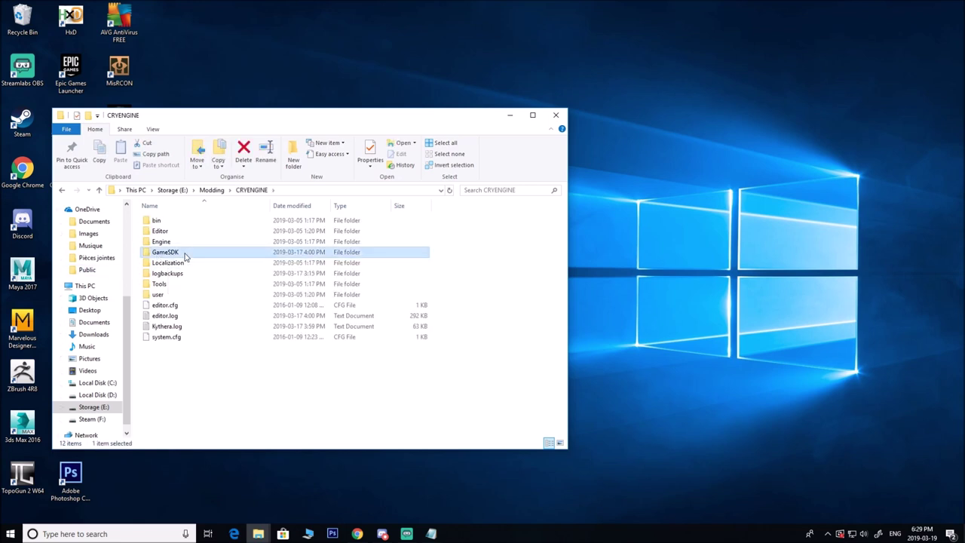
{"action": "double_click", "coordinate": [185, 254]}
{"action": "left_click", "coordinate": [175, 273]}
{"action": "scroll", "coordinate": [194, 319], "scroll_direction": "down", "scroll_amount": 4}
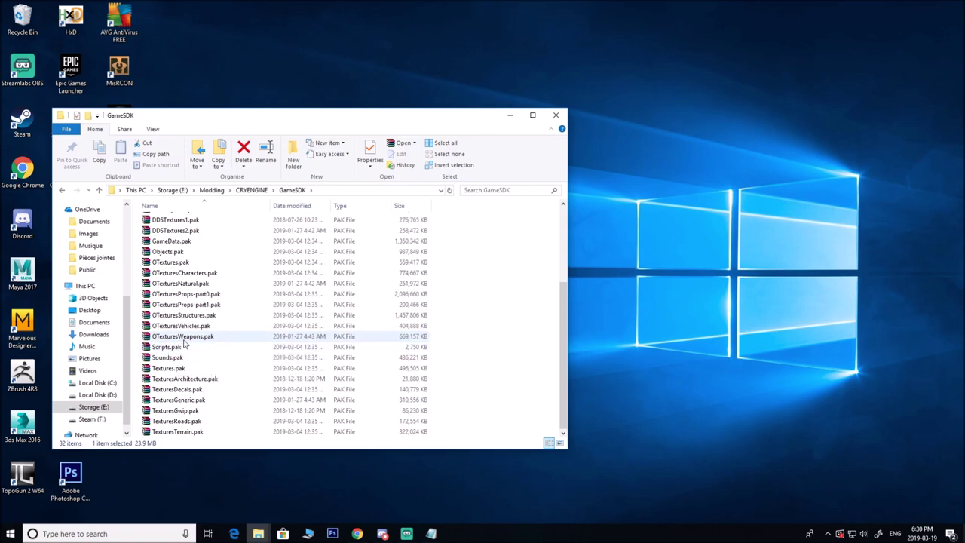
Open OTexturesWeapons.pak in WinRAR and browse to its Objects\weapons\ak74u\textures folder.
{"action": "double_click", "coordinate": [181, 340]}
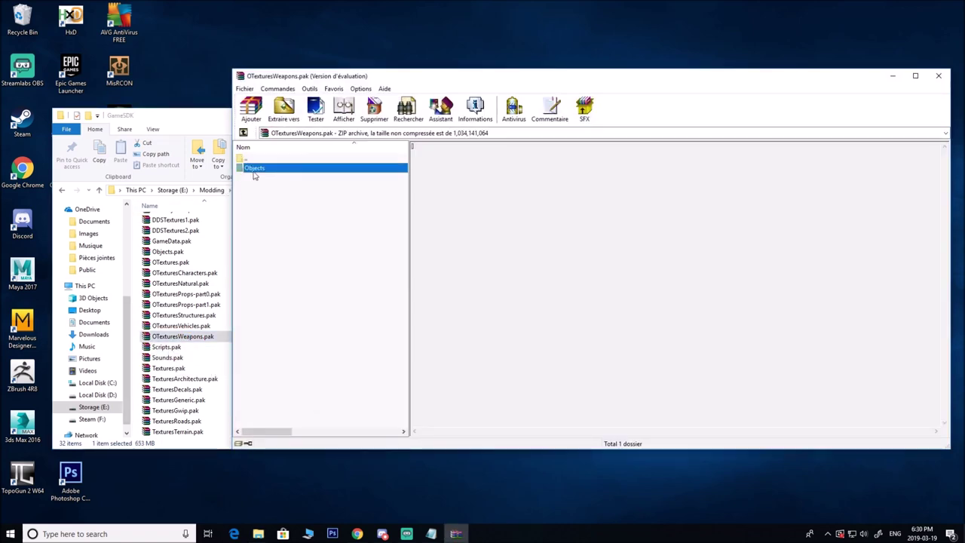
{"action": "double_click", "coordinate": [254, 160]}
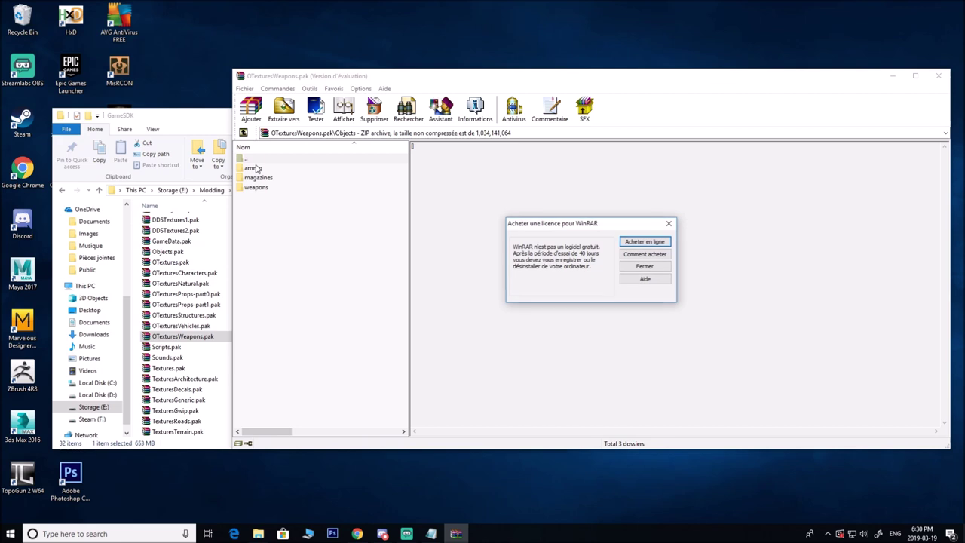
{"action": "left_click", "coordinate": [644, 266]}
{"action": "double_click", "coordinate": [264, 188]}
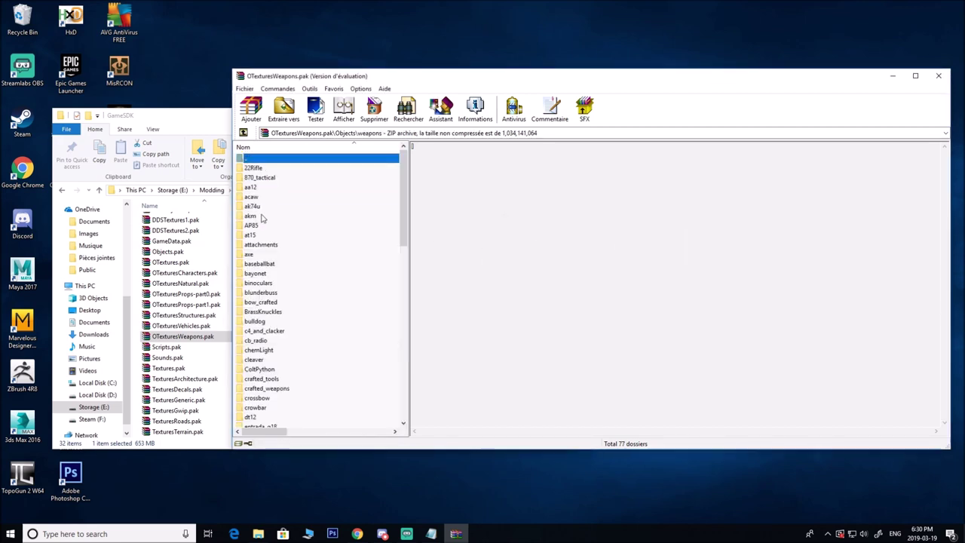
{"action": "left_click", "coordinate": [263, 215]}
{"action": "double_click", "coordinate": [262, 207]}
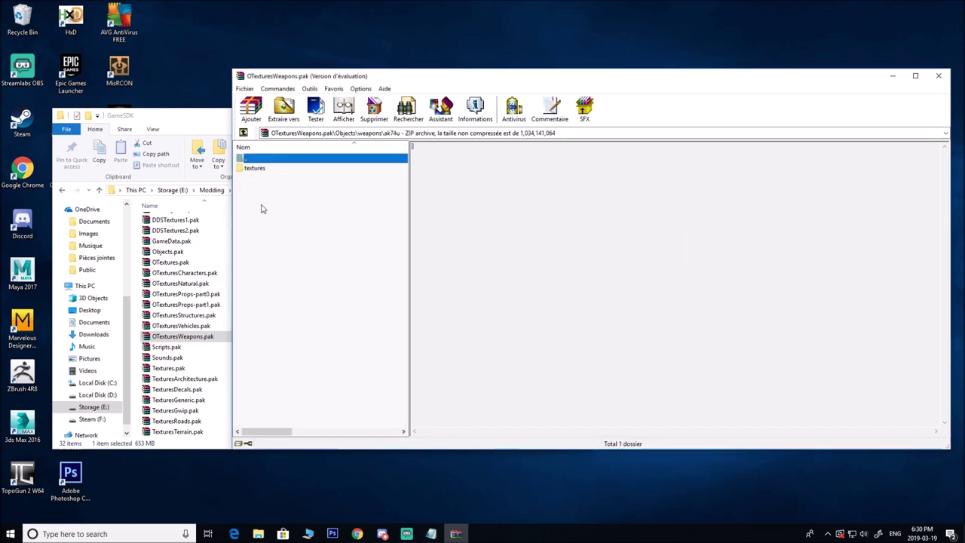
{"action": "double_click", "coordinate": [253, 168]}
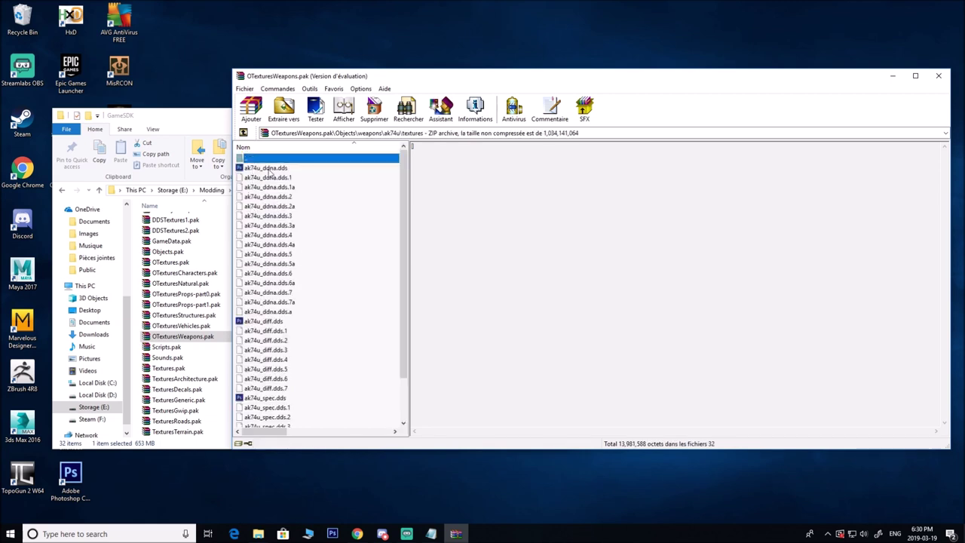
Select ak74u_ddna.dds and ak74u_ddna.dds.7 in the archive's textures folder.
{"action": "left_click", "coordinate": [268, 169]}
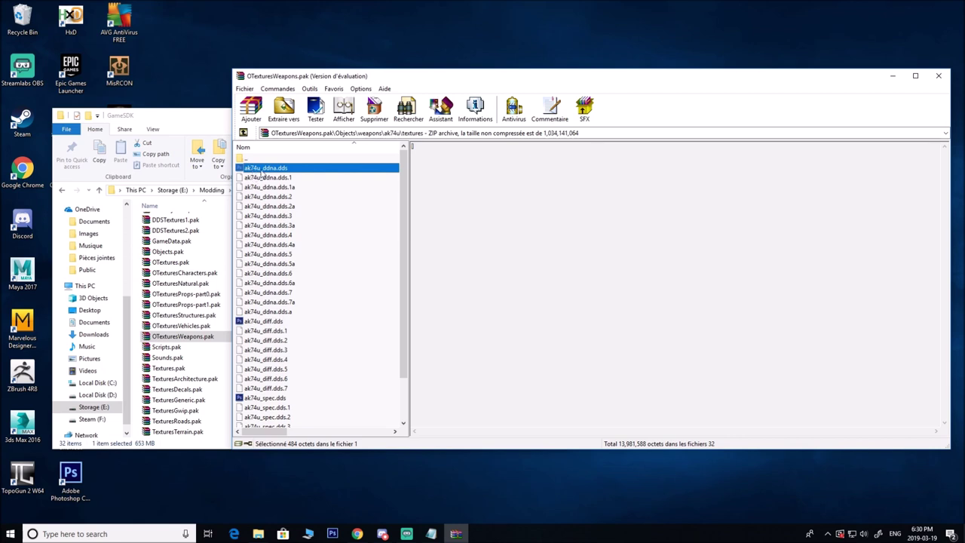
{"action": "key", "text": "alt+Tab"}
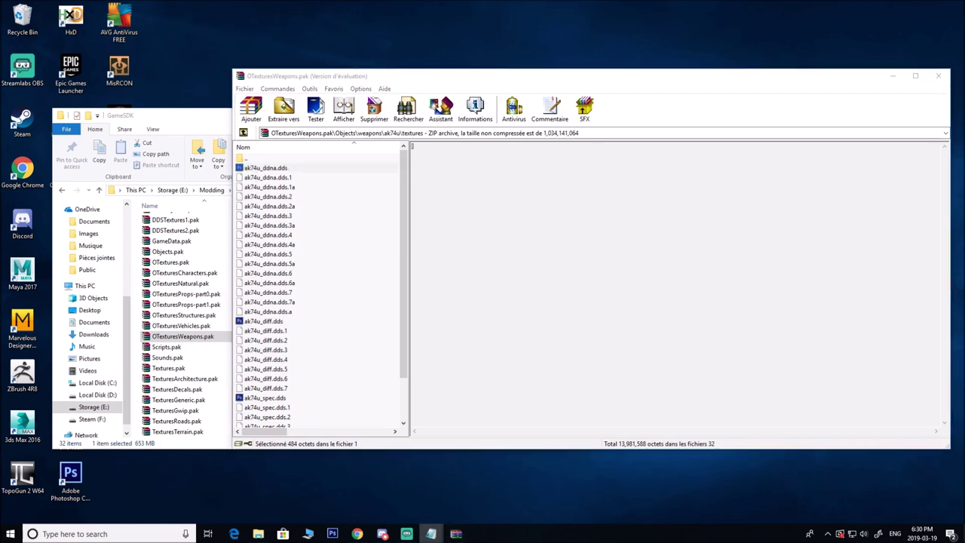
{"action": "left_click", "coordinate": [284, 169]}
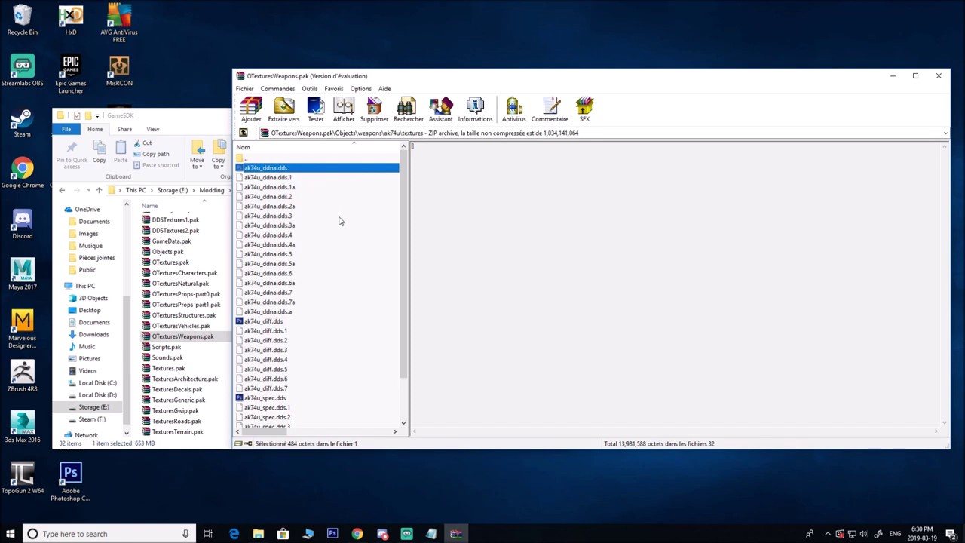
{"action": "left_click", "coordinate": [288, 293], "text": "ctrl"}
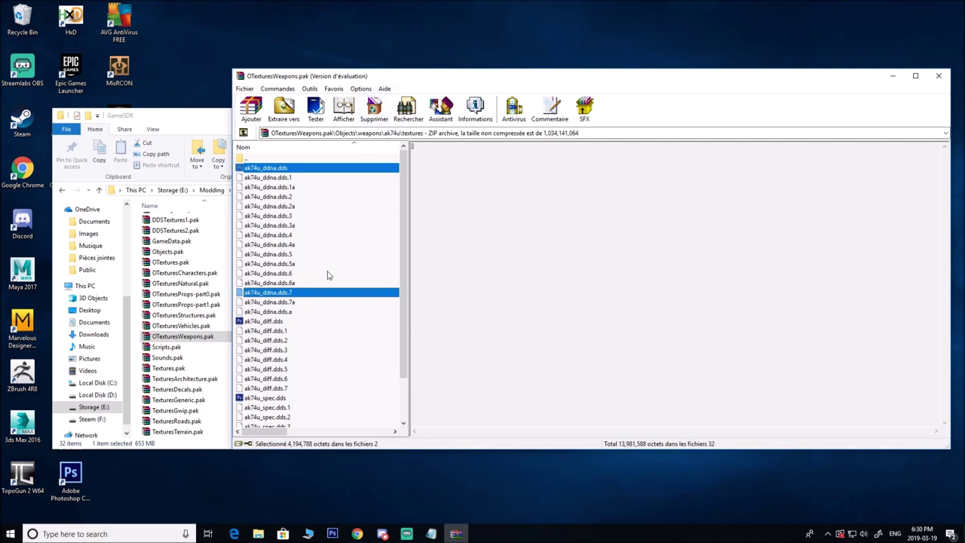
Create a folder named AK74U in E:\Modding beside the archive window and open it.
{"action": "left_click_drag", "start_coordinate": [413, 80], "coordinate": [765, 88]}
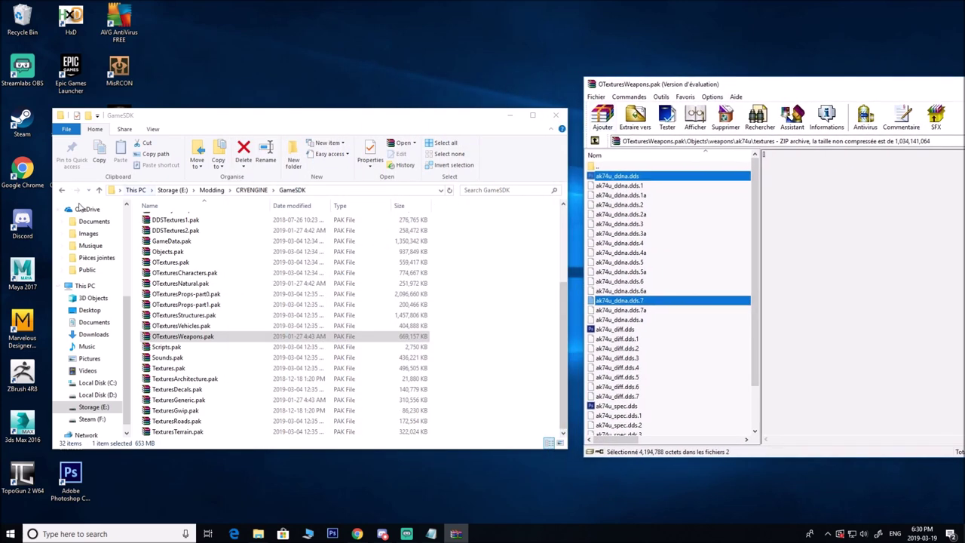
{"action": "left_click", "coordinate": [62, 190]}
{"action": "left_click", "coordinate": [63, 190]}
{"action": "right_click", "coordinate": [210, 340]}
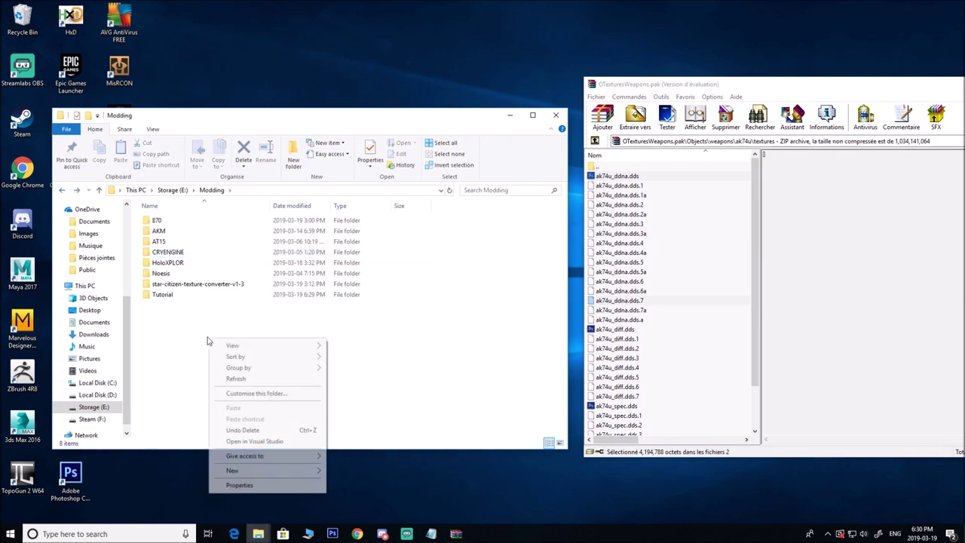
{"action": "mouse_move", "coordinate": [268, 473]}
{"action": "left_click", "coordinate": [362, 379]}
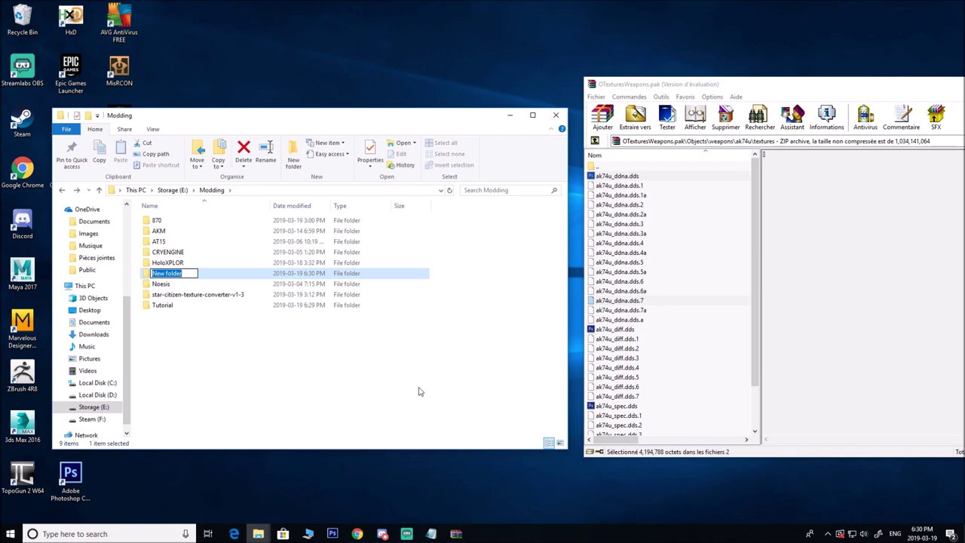
{"action": "type", "text": "AK74U"}
{"action": "key", "text": "Return"}
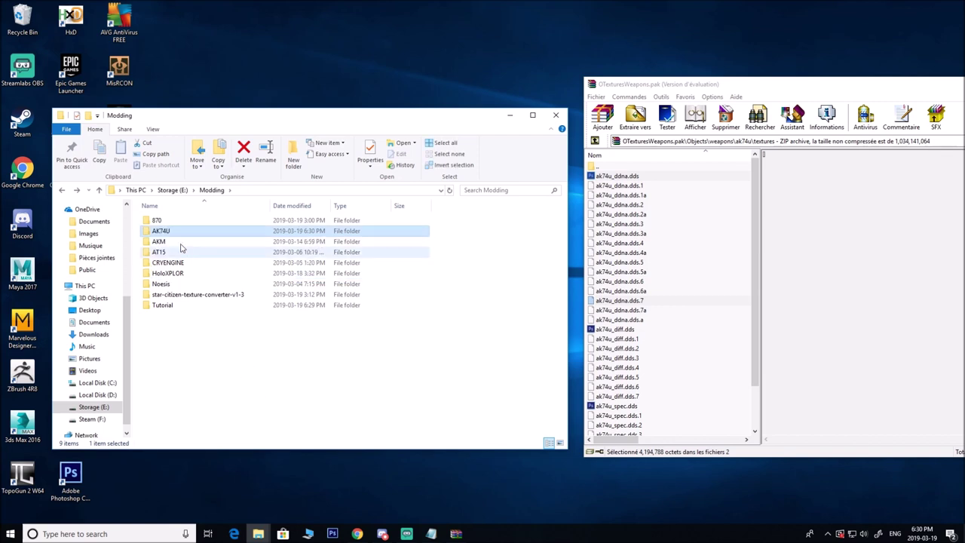
{"action": "double_click", "coordinate": [172, 233]}
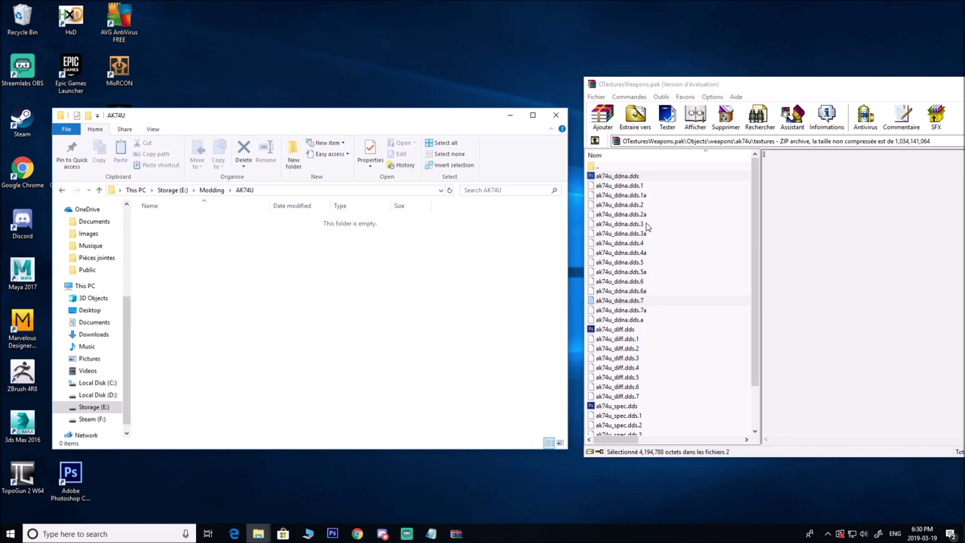
Extract ak74u_ddna.dds and ak74u_ddna.dds.7 from the archive into the AK74U folder, and close the archive.
{"action": "left_click", "coordinate": [640, 178]}
{"action": "left_click", "coordinate": [633, 312], "text": "ctrl"}
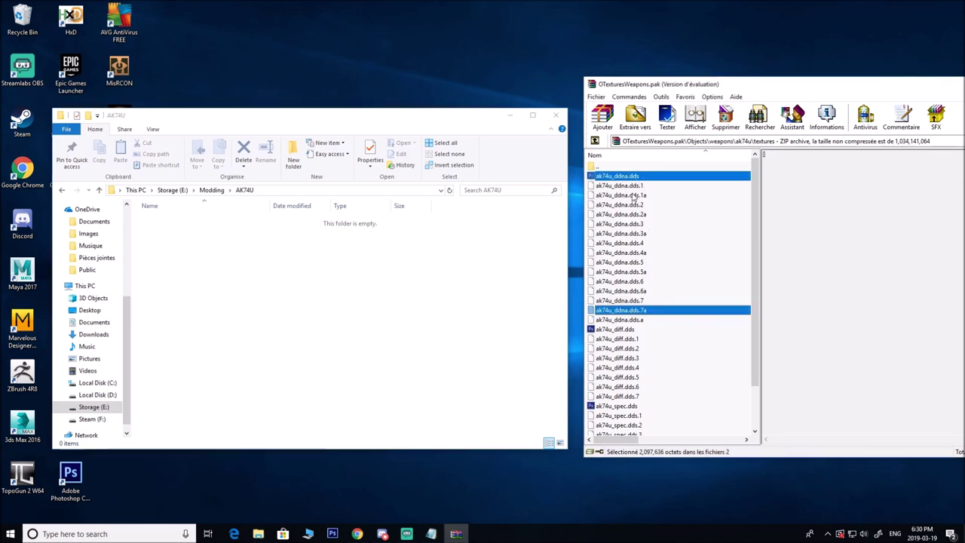
{"action": "left_click", "coordinate": [638, 300]}
{"action": "left_click", "coordinate": [637, 179], "text": "ctrl"}
{"action": "left_click_drag", "start_coordinate": [636, 182], "coordinate": [261, 296]}
{"action": "left_click", "coordinate": [269, 297]}
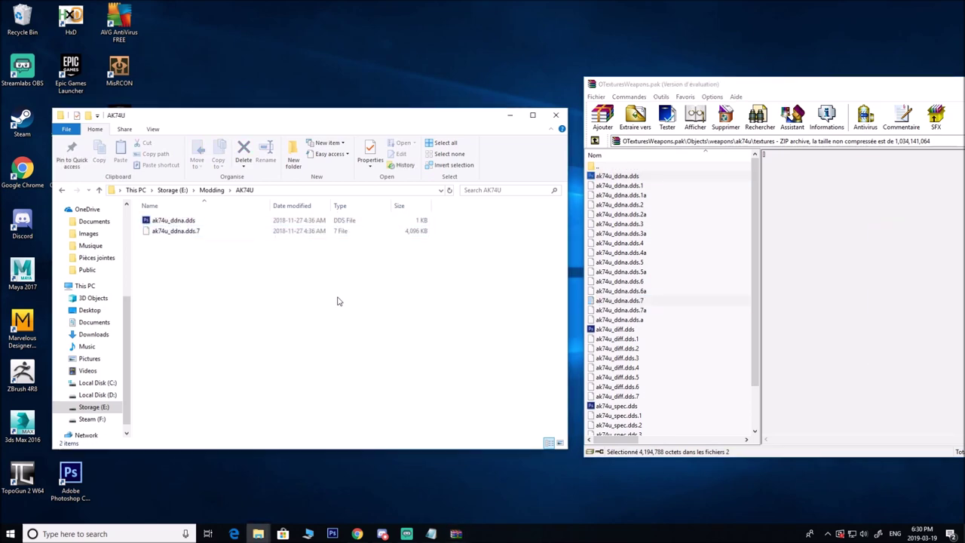
{"action": "left_click_drag", "start_coordinate": [772, 97], "coordinate": [691, 96]}
{"action": "key", "text": "alt+F4"}
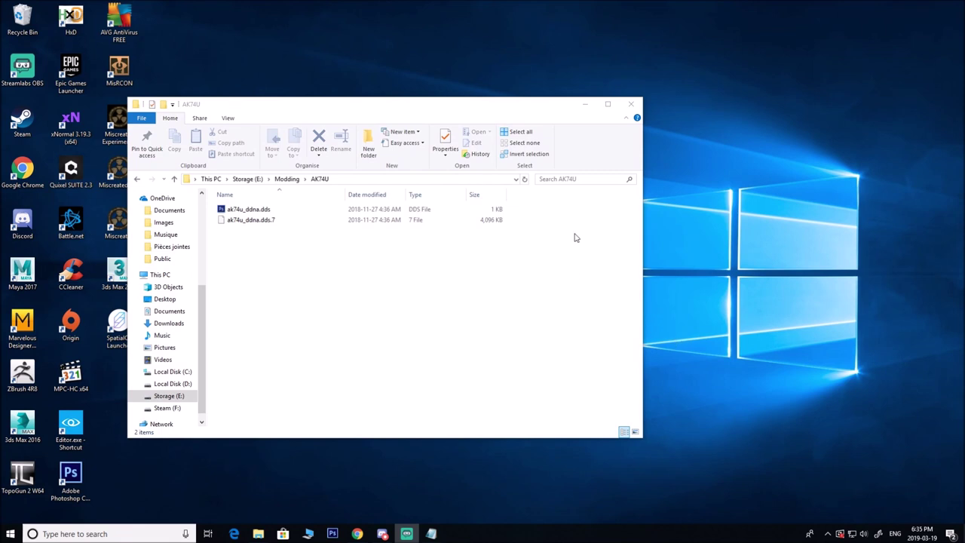
Launch HxD and open both ak74u_ddna.dds and ak74u_ddna.dds.7 from E:\Modding\AK74U.
{"action": "left_click_drag", "start_coordinate": [469, 113], "coordinate": [756, 120]}
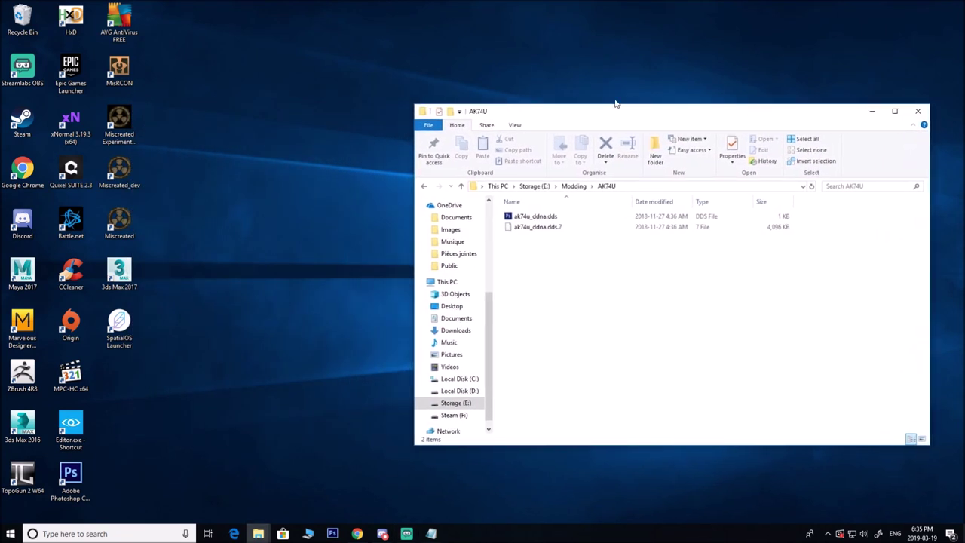
{"action": "double_click", "coordinate": [81, 21]}
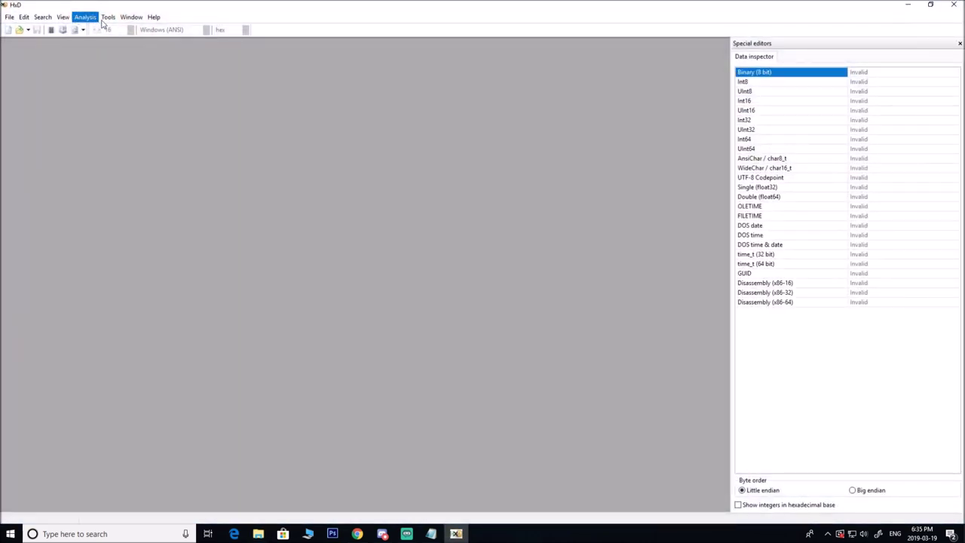
{"action": "left_click", "coordinate": [9, 17]}
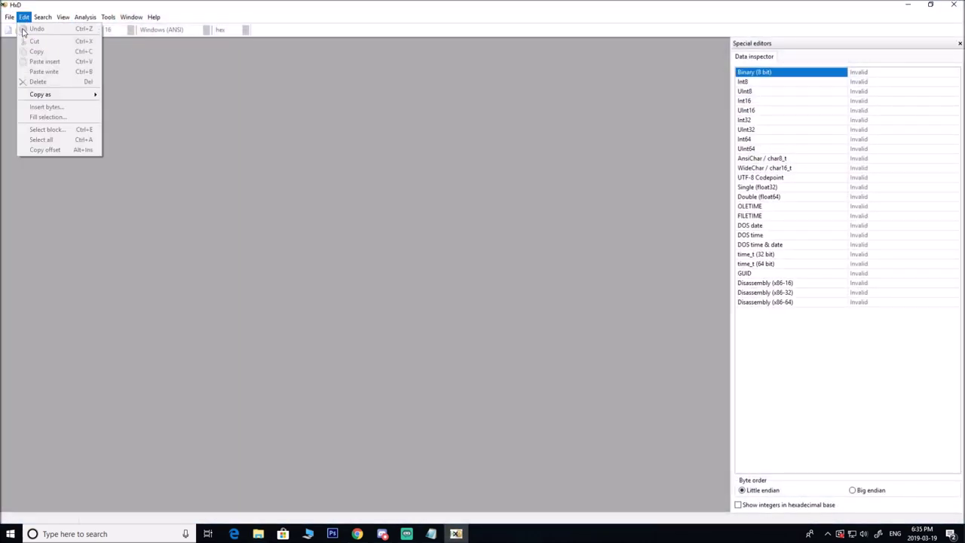
{"action": "left_click", "coordinate": [23, 38]}
{"action": "left_click_drag", "start_coordinate": [108, 150], "coordinate": [193, 121]}
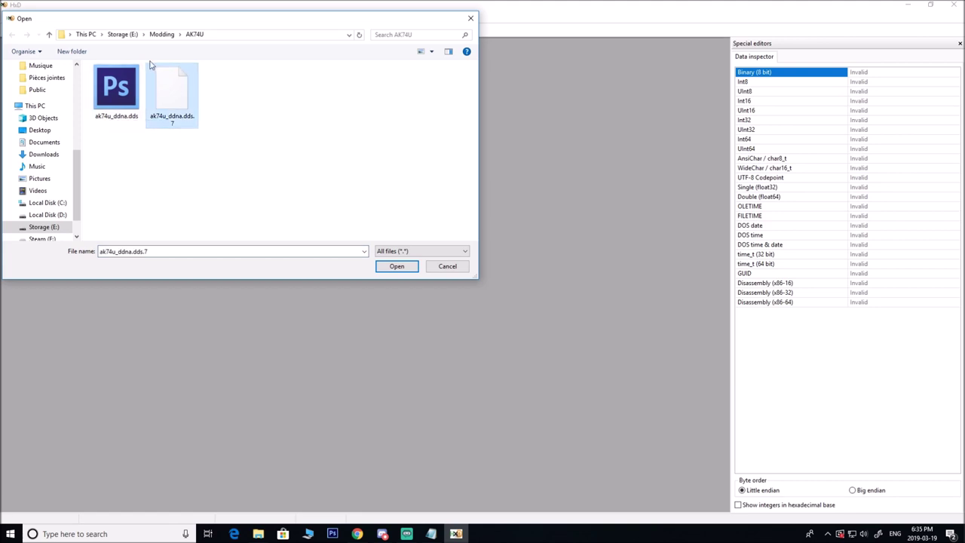
{"action": "left_click", "coordinate": [135, 34]}
{"action": "double_click", "coordinate": [126, 227]}
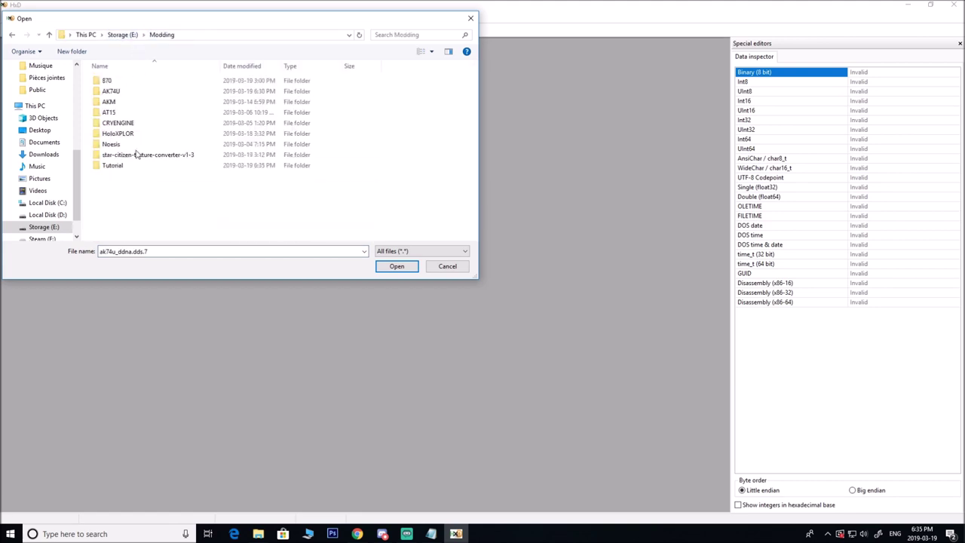
{"action": "double_click", "coordinate": [113, 91]}
{"action": "left_click_drag", "start_coordinate": [101, 157], "coordinate": [212, 89]}
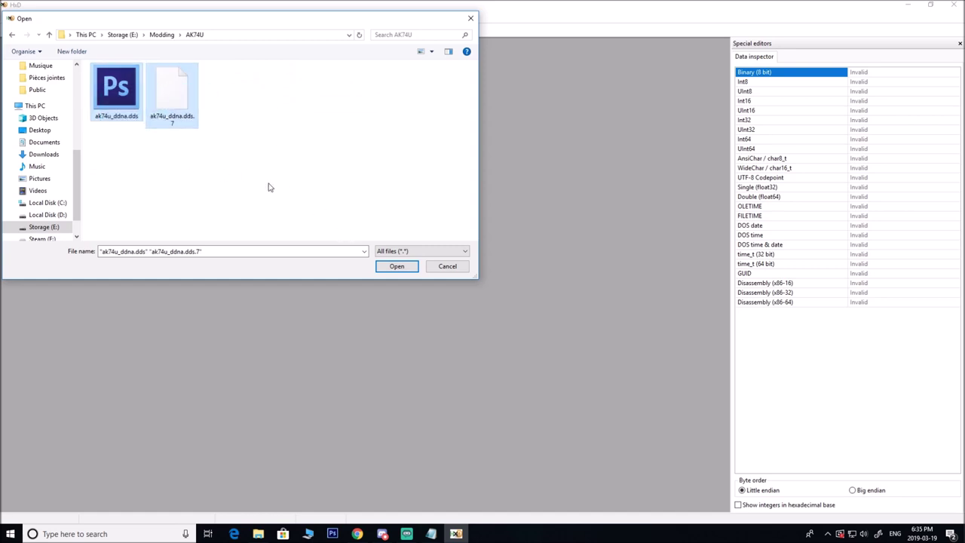
{"action": "left_click", "coordinate": [397, 266]}
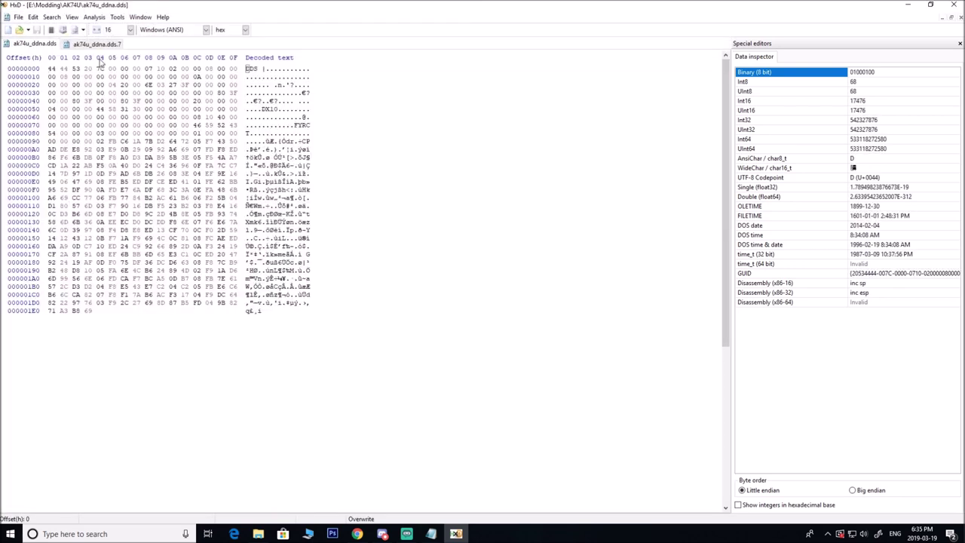
Bring up the ak74u_ddna.dds.7 data and place the cursor before its first byte.
{"action": "left_click", "coordinate": [42, 45]}
{"action": "left_click", "coordinate": [81, 45]}
{"action": "left_click", "coordinate": [93, 45]}
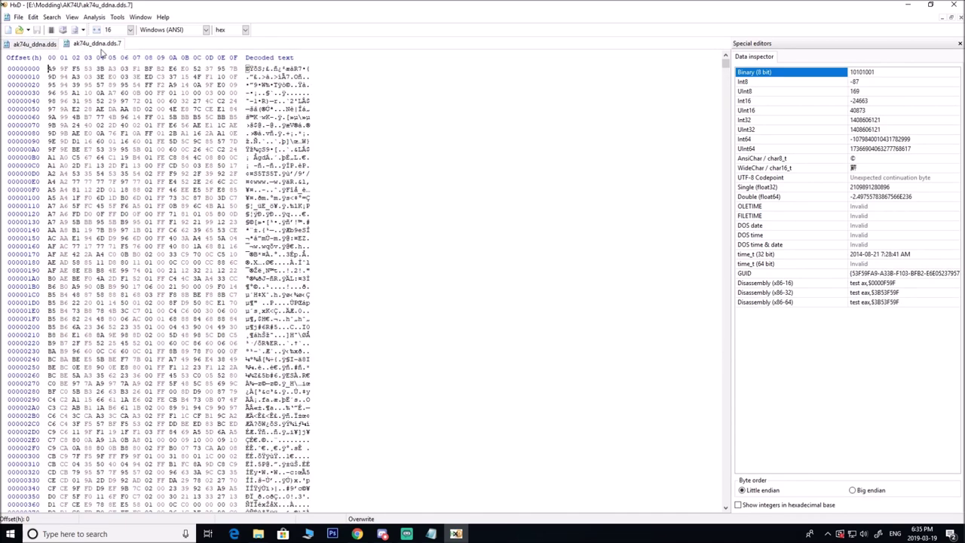
{"action": "key", "text": "alt+Tab"}
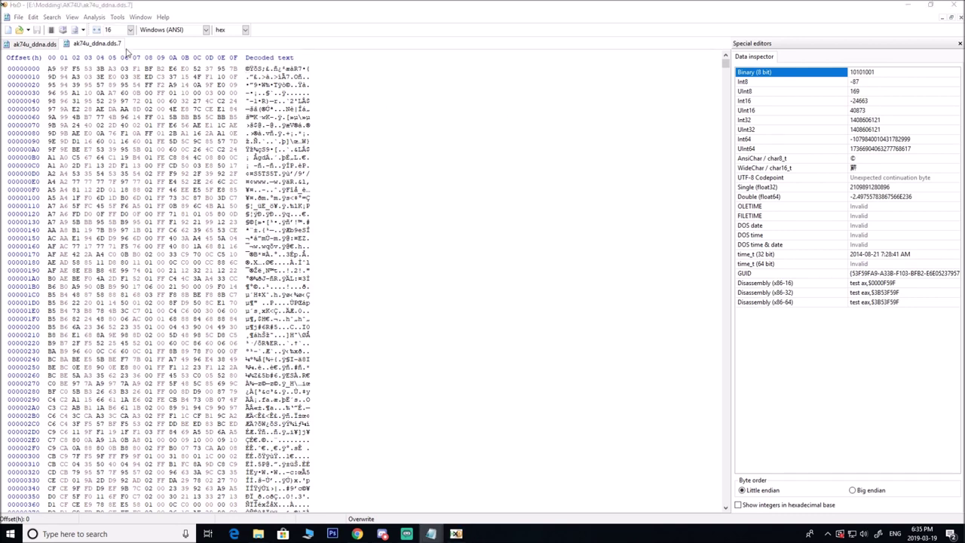
{"action": "left_click", "coordinate": [51, 68]}
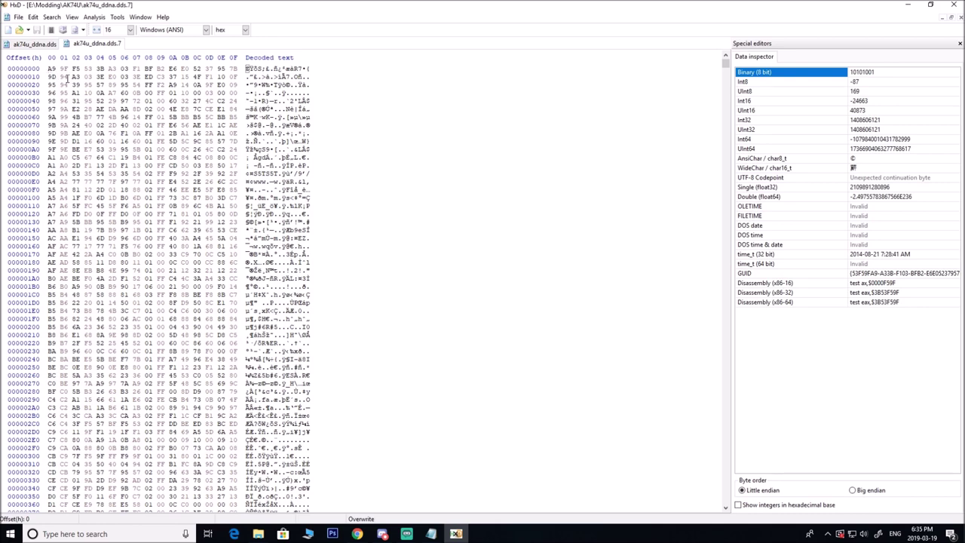
Copy all the data of ak74u_ddna.dds.7 and go to hex offset 94 from the beginning of ak74u_ddna.dds.
{"action": "key", "text": "ctrl+a"}
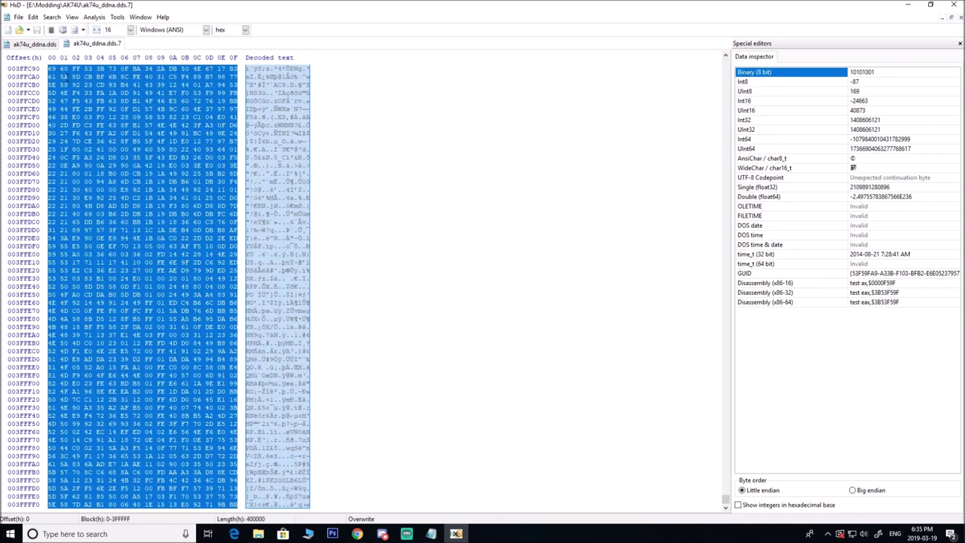
{"action": "left_click", "coordinate": [44, 49]}
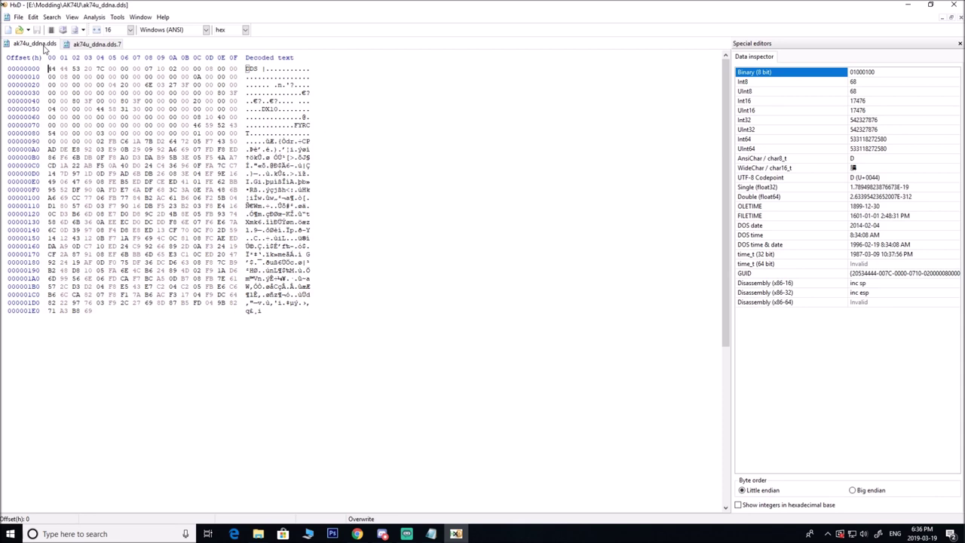
{"action": "left_click", "coordinate": [50, 17]}
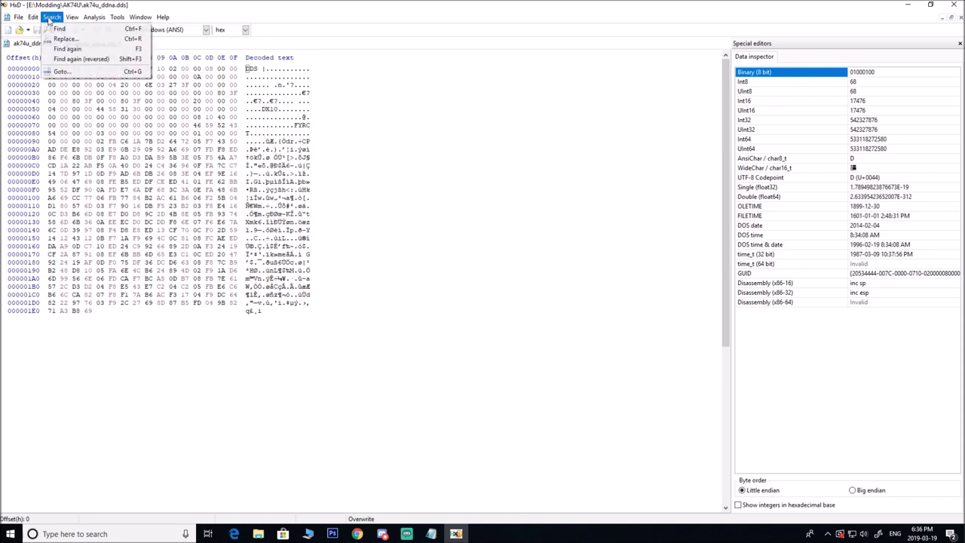
{"action": "left_click", "coordinate": [67, 73]}
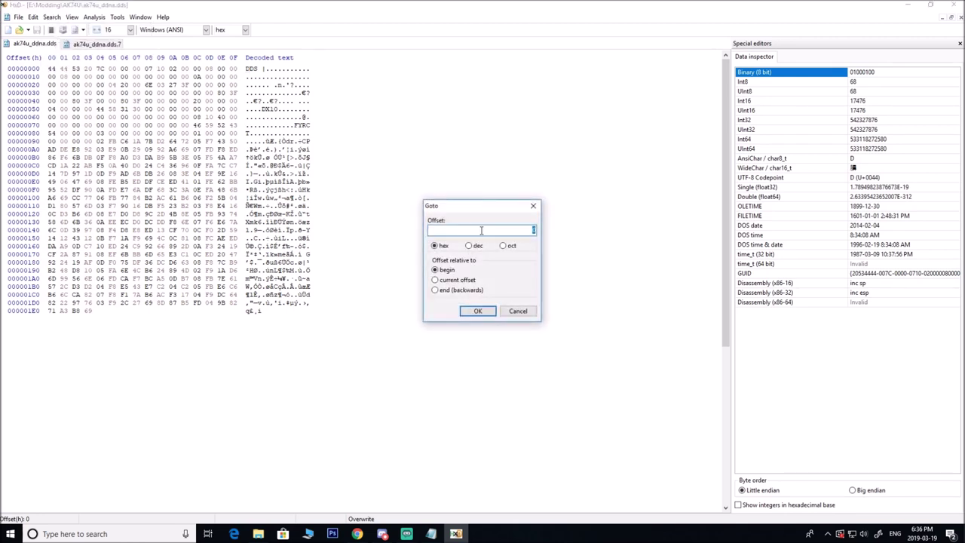
{"action": "left_click_drag", "start_coordinate": [472, 212], "coordinate": [415, 109]}
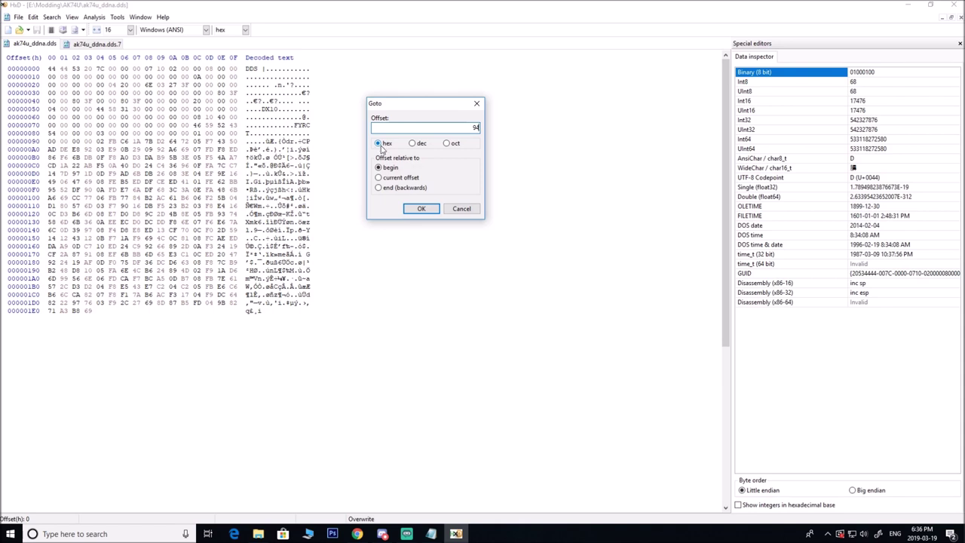
{"action": "left_click", "coordinate": [422, 209]}
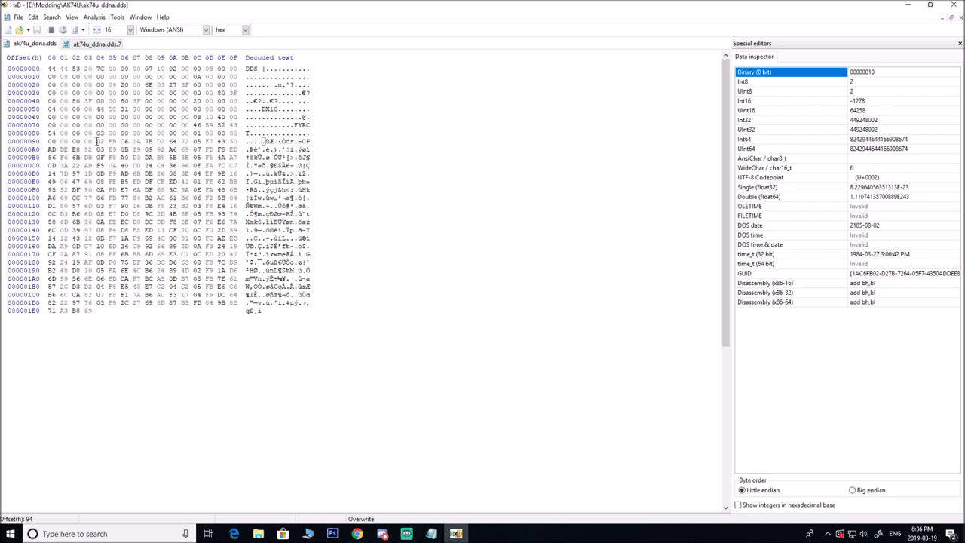
Delete everything from offset 94 to the end of ak74u_ddna.dds and paste the copied ak74u_ddna.dds.7 data there.
{"action": "left_click_drag", "start_coordinate": [96, 141], "coordinate": [296, 314]}
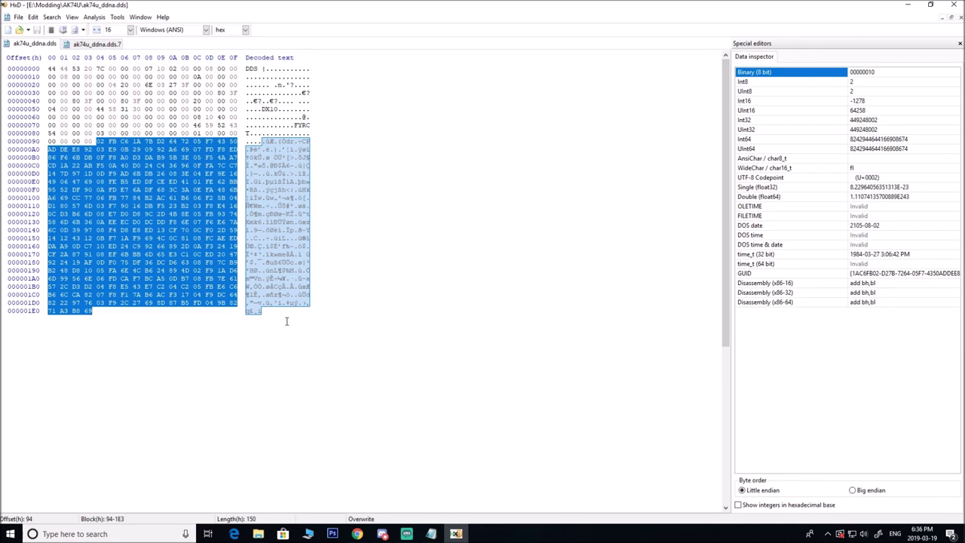
{"action": "key", "text": "Delete"}
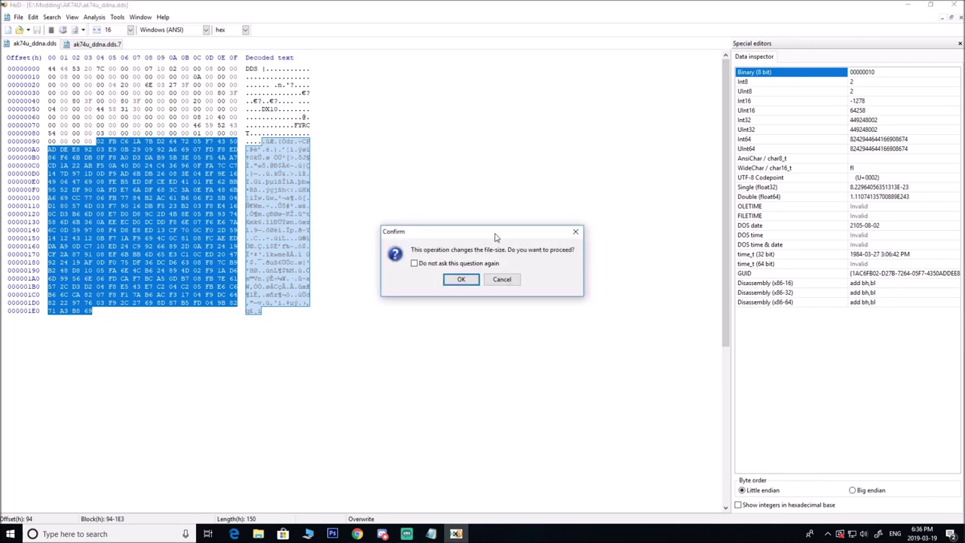
{"action": "left_click_drag", "start_coordinate": [495, 238], "coordinate": [460, 232]}
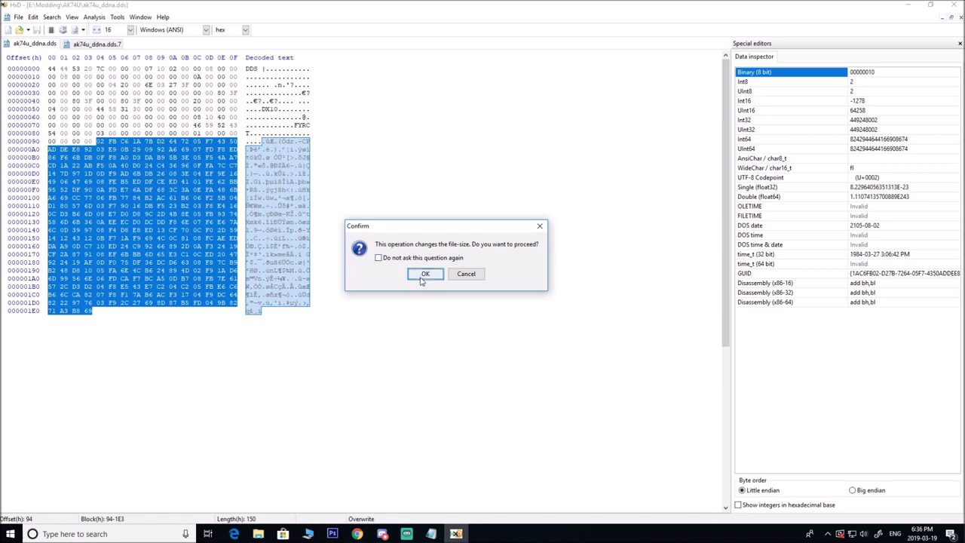
{"action": "left_click", "coordinate": [424, 275]}
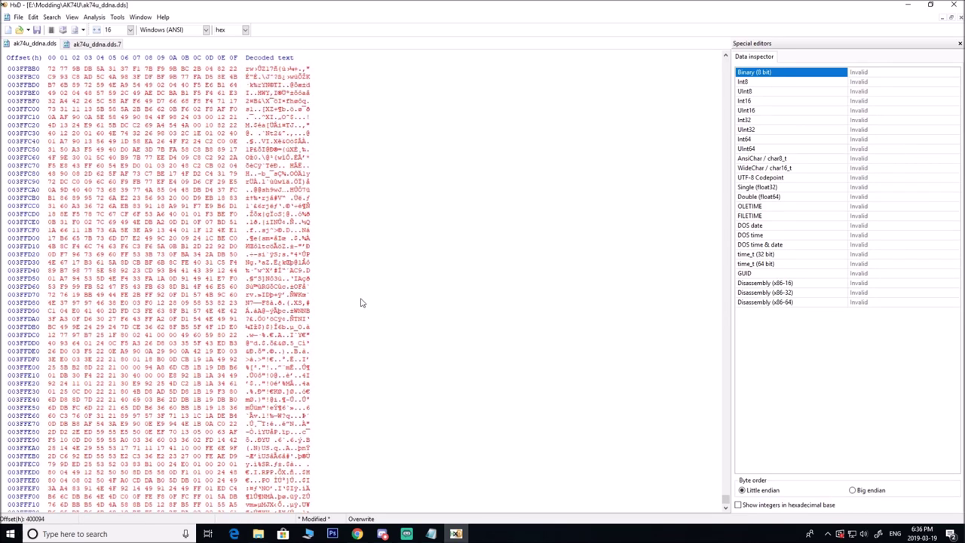
{"action": "left_click_drag", "start_coordinate": [726, 500], "coordinate": [725, 63]}
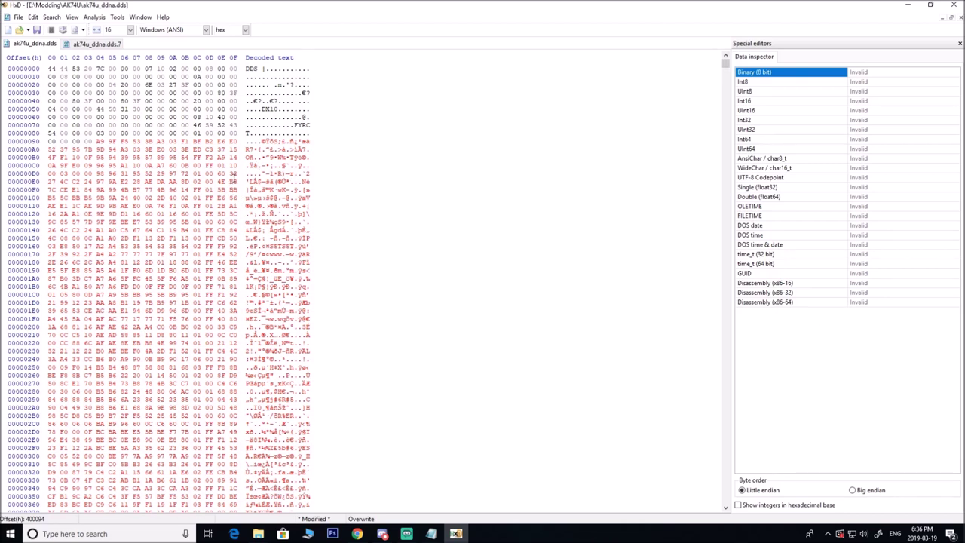
Save the merged data as ak74u_unsplit_ddna.dds in the AK74U folder and close HxD.
{"action": "left_click", "coordinate": [19, 17]}
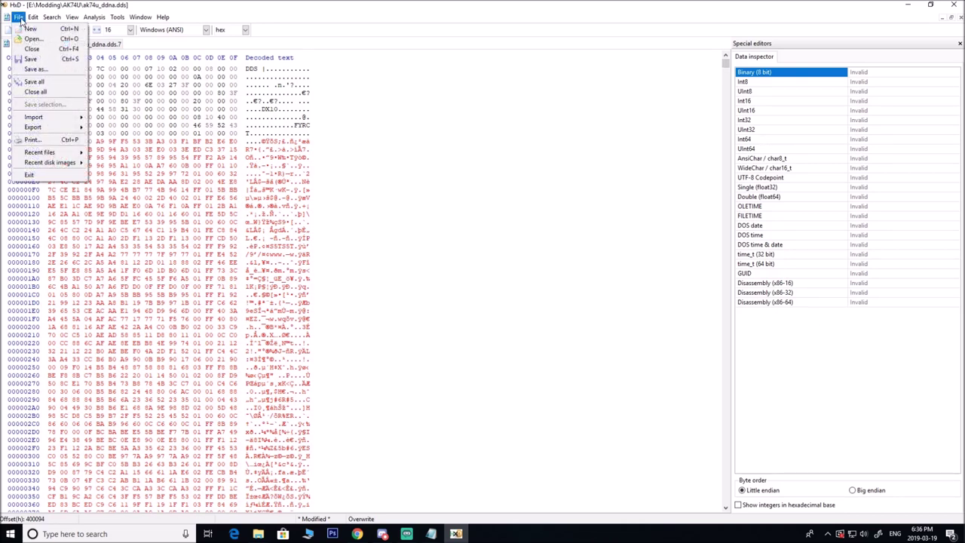
{"action": "left_click", "coordinate": [35, 68]}
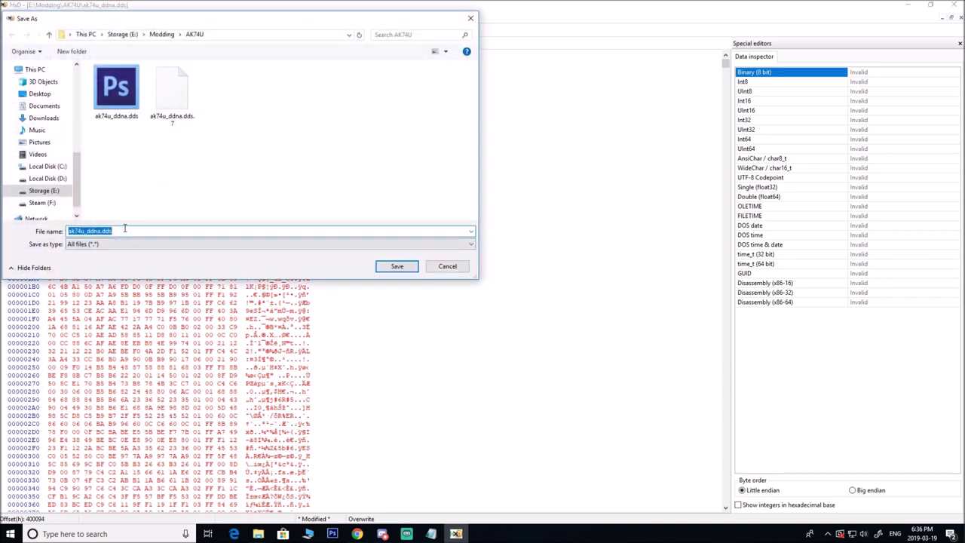
{"action": "left_click", "coordinate": [94, 231]}
{"action": "type", "text": "unsplit_"}
{"action": "left_click", "coordinate": [386, 270]}
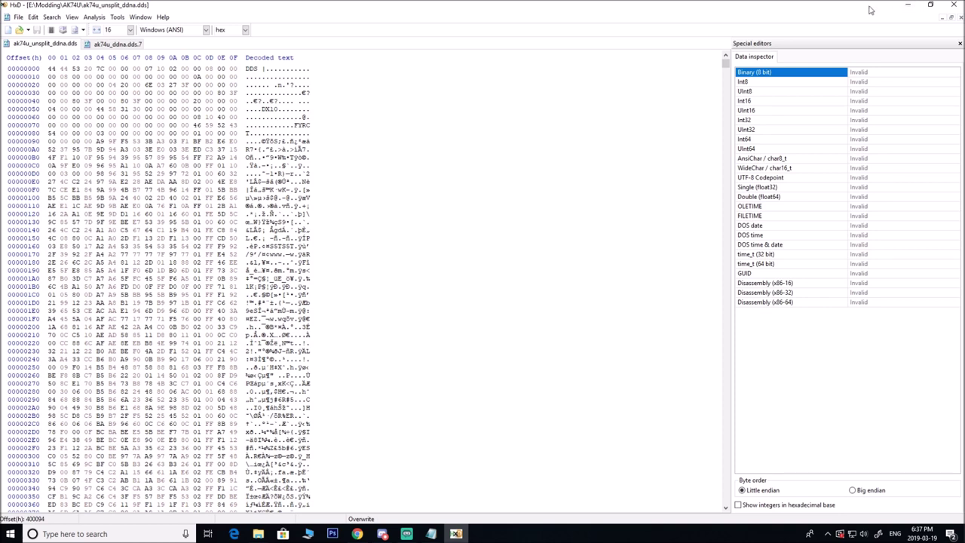
{"action": "left_click", "coordinate": [951, 6]}
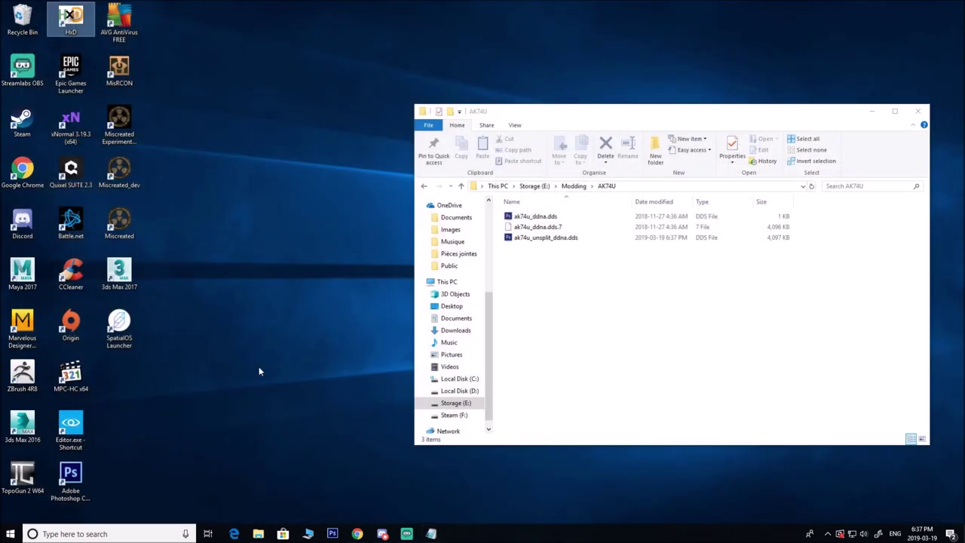
Launch Noesis.exe from E:\Modding\Noesis, minimize the folder window and maximize Noesis.
{"action": "left_click", "coordinate": [426, 187]}
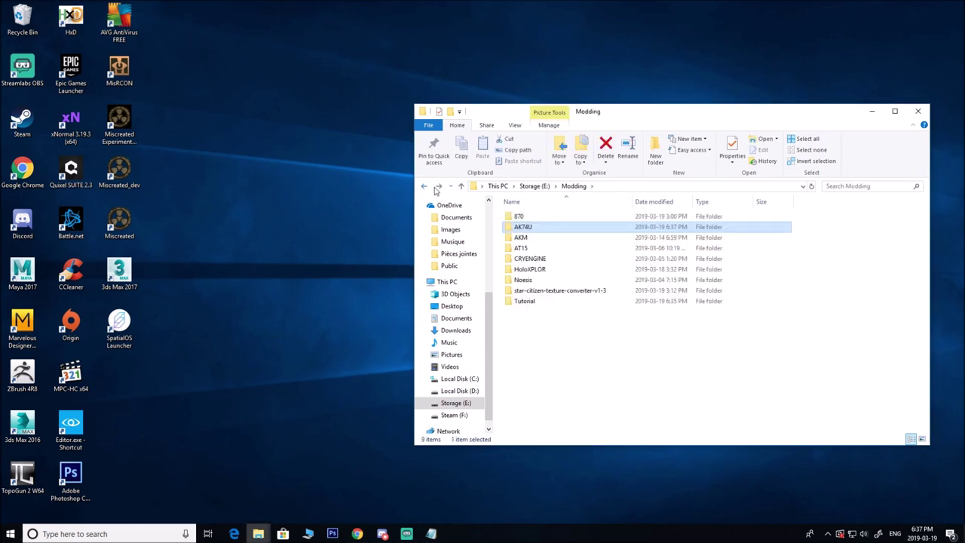
{"action": "double_click", "coordinate": [523, 280]}
{"action": "left_click_drag", "start_coordinate": [599, 125], "coordinate": [451, 96]}
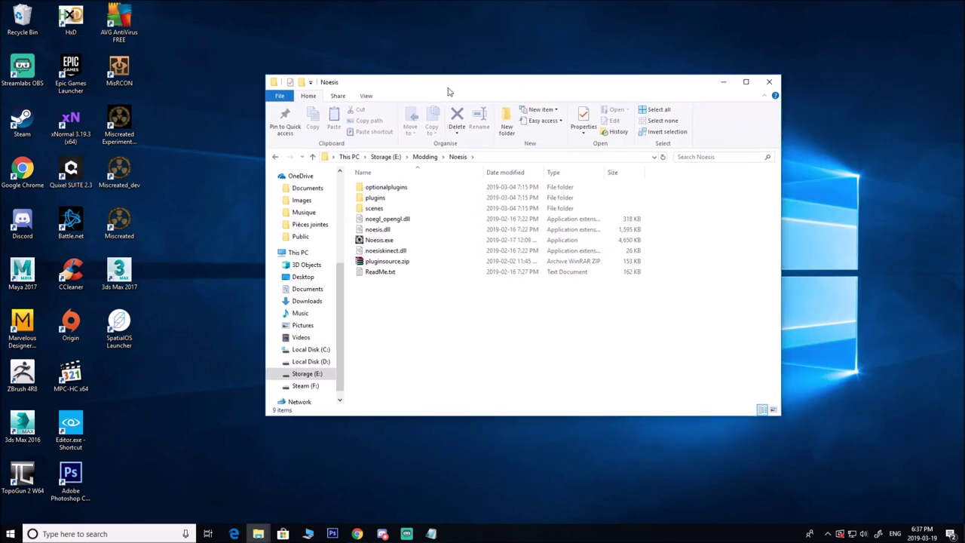
{"action": "left_click", "coordinate": [402, 241]}
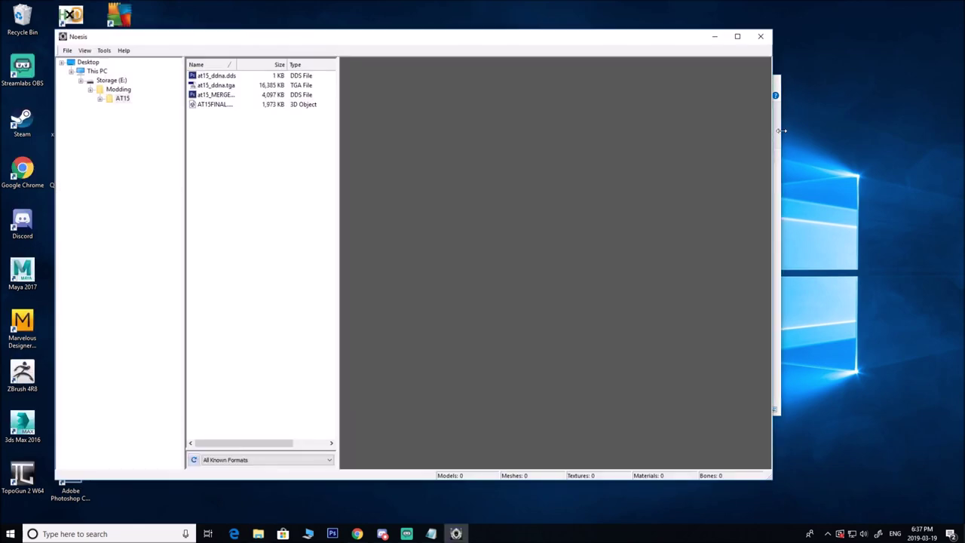
{"action": "left_click", "coordinate": [779, 131]}
{"action": "left_click", "coordinate": [723, 82]}
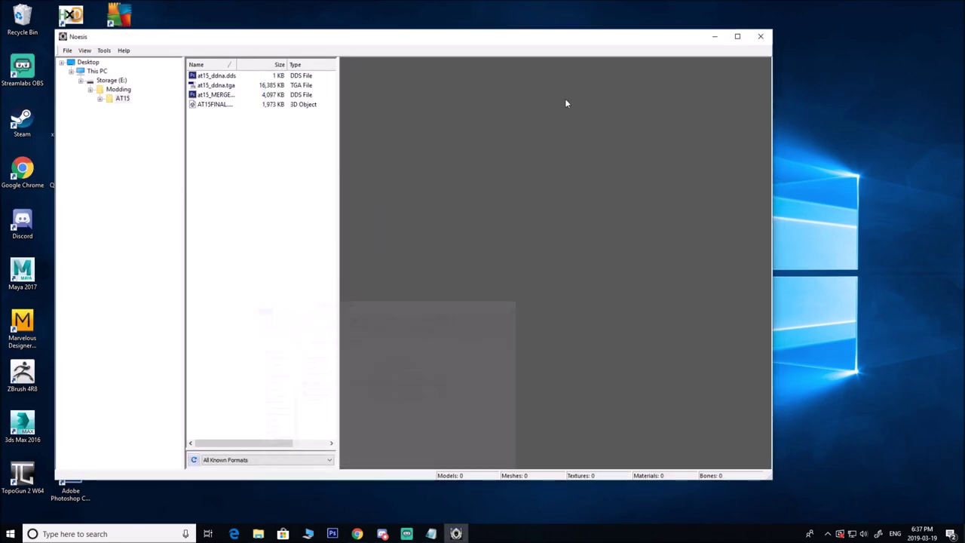
{"action": "double_click", "coordinate": [512, 41]}
Open ak74u_unsplit_ddna.dds from E:\Modding\AK74U for preview.
{"action": "left_click", "coordinate": [7, 17]}
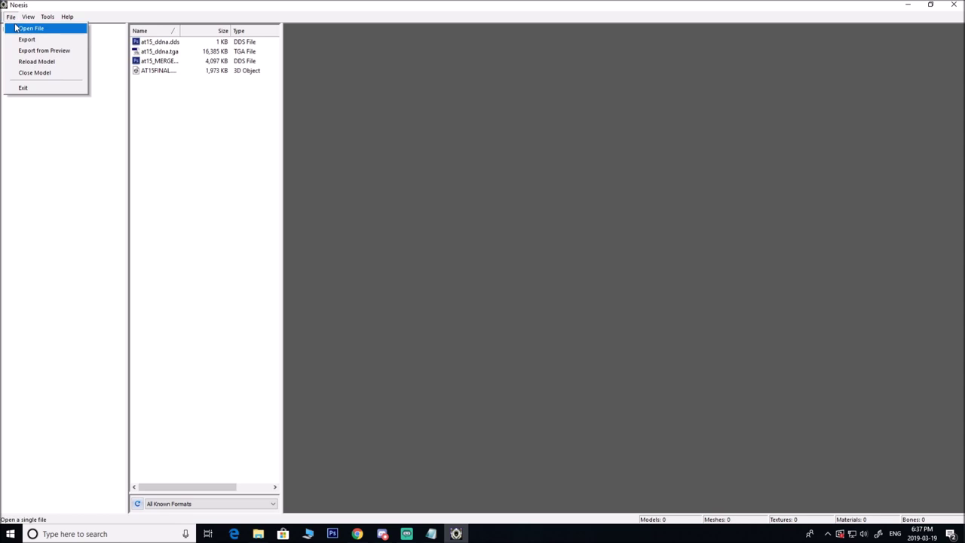
{"action": "left_click", "coordinate": [22, 28]}
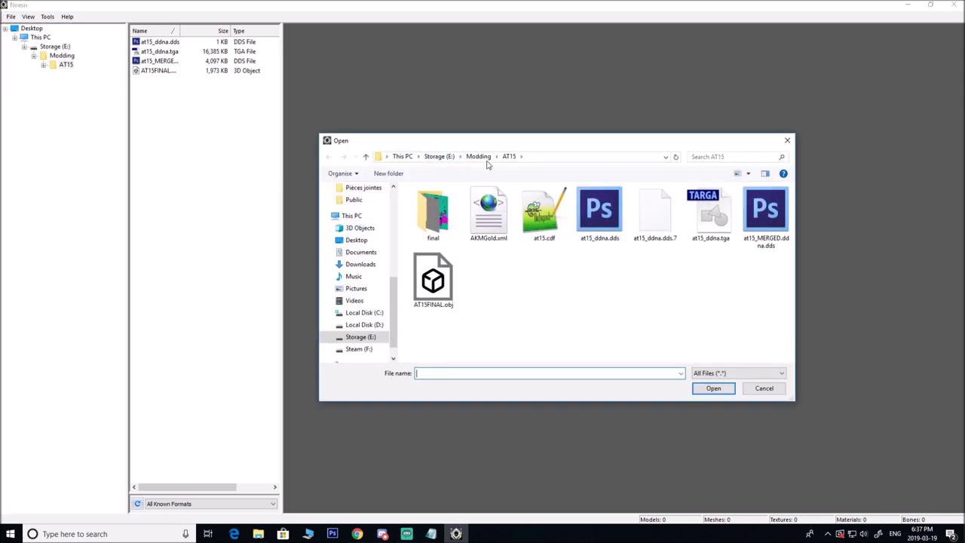
{"action": "left_click", "coordinate": [440, 156]}
{"action": "double_click", "coordinate": [431, 351]}
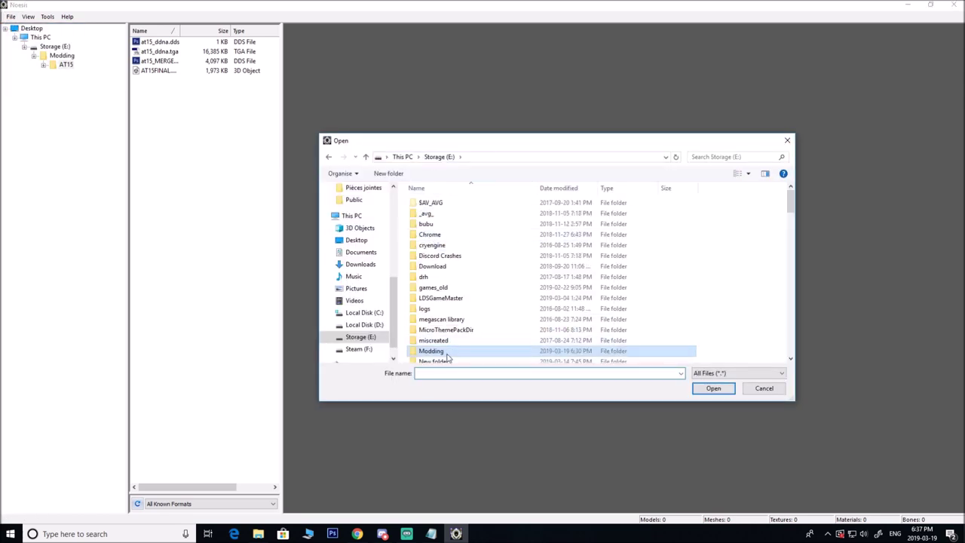
{"action": "double_click", "coordinate": [427, 213]}
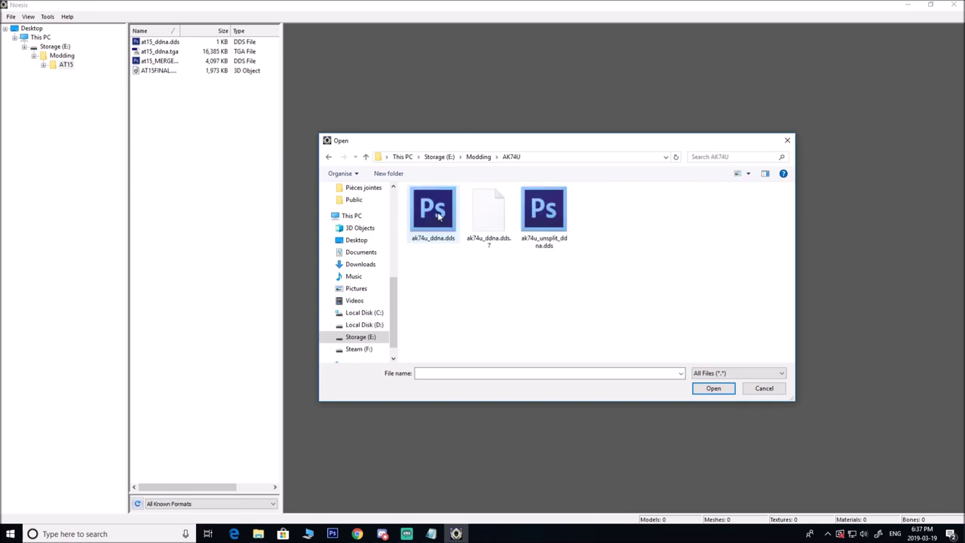
{"action": "left_click", "coordinate": [553, 221]}
{"action": "left_click", "coordinate": [708, 386]}
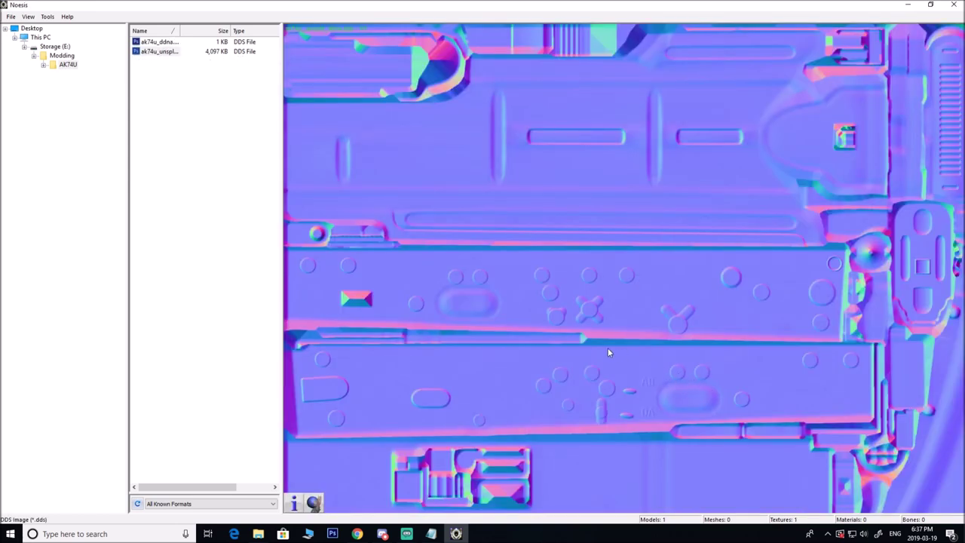
Examine different areas of the unsplit AK74U normal map in the preview.
{"action": "left_click_drag", "start_coordinate": [466, 214], "coordinate": [238, 3]}
{"action": "left_click_drag", "start_coordinate": [535, 398], "coordinate": [624, 223]}
{"action": "left_click_drag", "start_coordinate": [423, 301], "coordinate": [937, 353]}
{"action": "mouse_move", "coordinate": [708, 102]}
{"action": "left_mouse_down"}
{"action": "mouse_move", "coordinate": [609, 399]}
{"action": "mouse_move", "coordinate": [622, 257]}
{"action": "mouse_move", "coordinate": [643, 244]}
{"action": "mouse_move", "coordinate": [517, 312]}
{"action": "mouse_move", "coordinate": [316, 210]}
{"action": "mouse_move", "coordinate": [316, 89]}
{"action": "left_mouse_up"}
{"action": "mouse_move", "coordinate": [624, 268]}
{"action": "left_mouse_down"}
{"action": "mouse_move", "coordinate": [625, 194]}
{"action": "mouse_move", "coordinate": [839, 245]}
{"action": "left_mouse_up"}
{"action": "left_click_drag", "start_coordinate": [559, 248], "coordinate": [743, 347]}
{"action": "left_click_drag", "start_coordinate": [522, 185], "coordinate": [635, 248]}
{"action": "left_click_drag", "start_coordinate": [528, 249], "coordinate": [630, 282]}
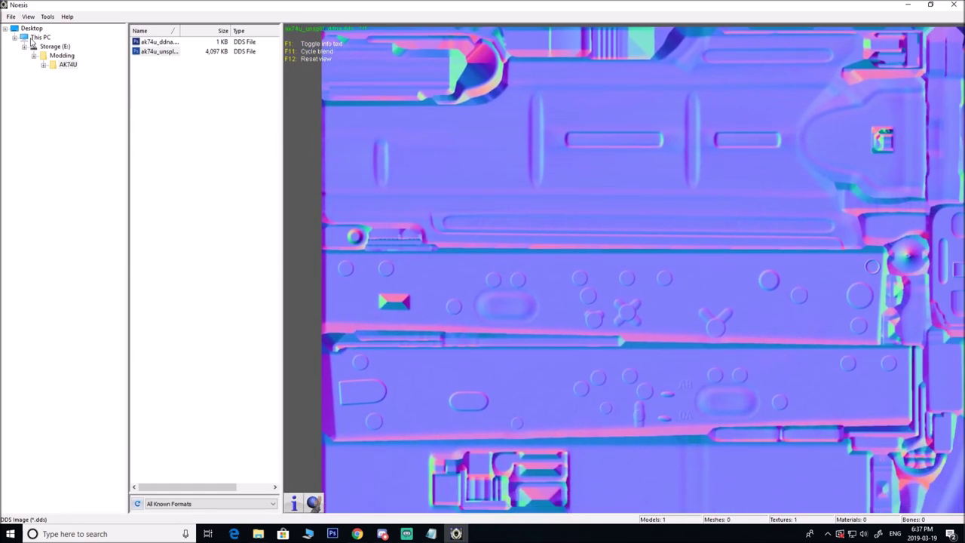
{"action": "left_click_drag", "start_coordinate": [600, 270], "coordinate": [689, 239]}
Start exporting ak74u_unsplit_ddna.dds with .tga - TGA Image as the main output type.
{"action": "left_click", "coordinate": [12, 16]}
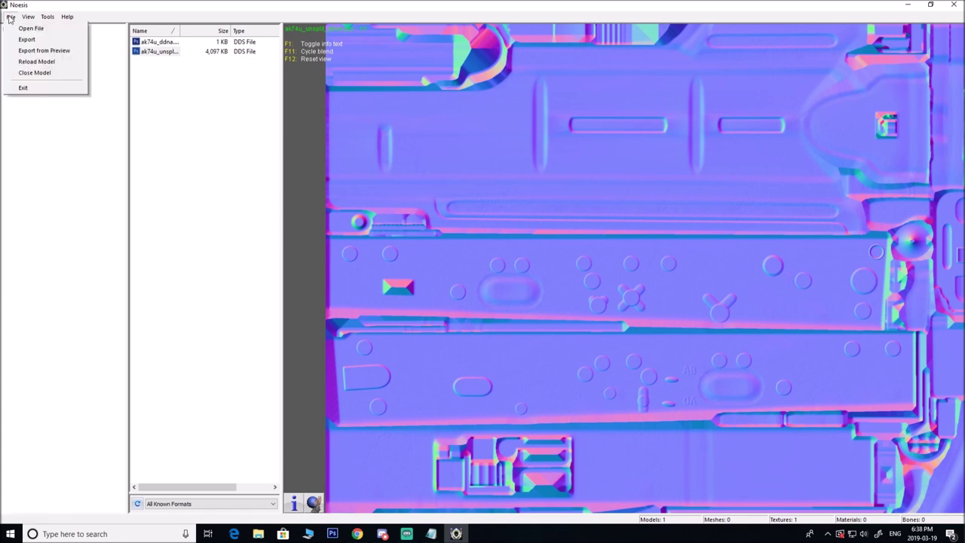
{"action": "left_click", "coordinate": [11, 17]}
{"action": "left_click", "coordinate": [9, 18]}
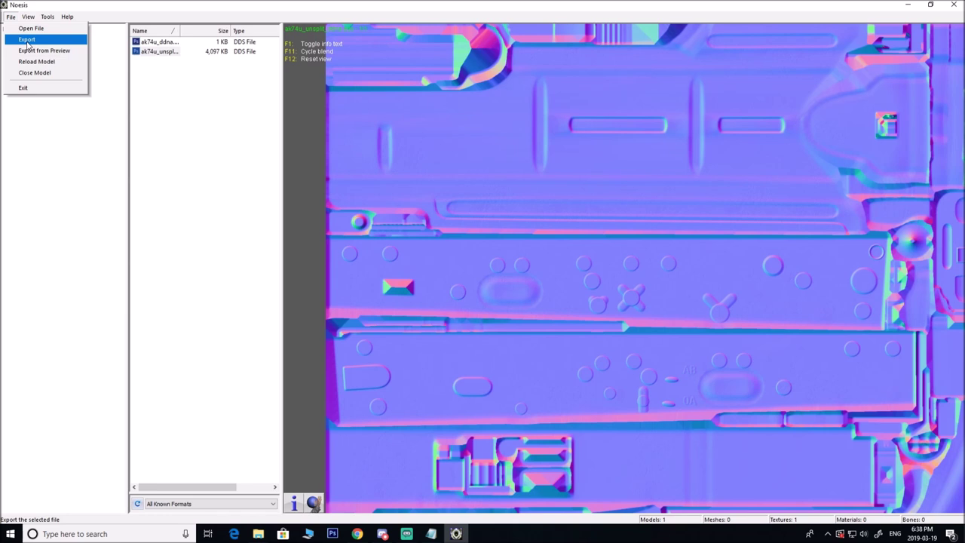
{"action": "left_click", "coordinate": [27, 39]}
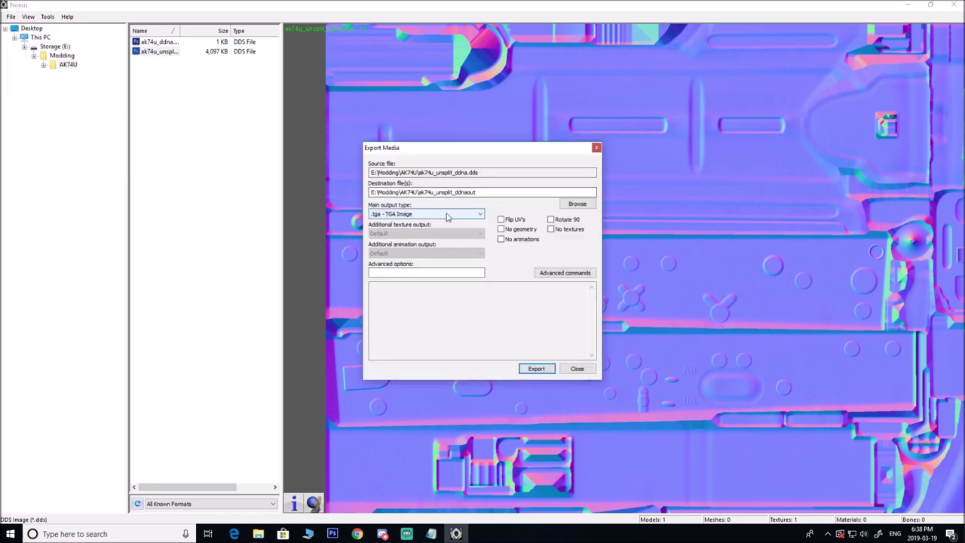
{"action": "left_click", "coordinate": [444, 216]}
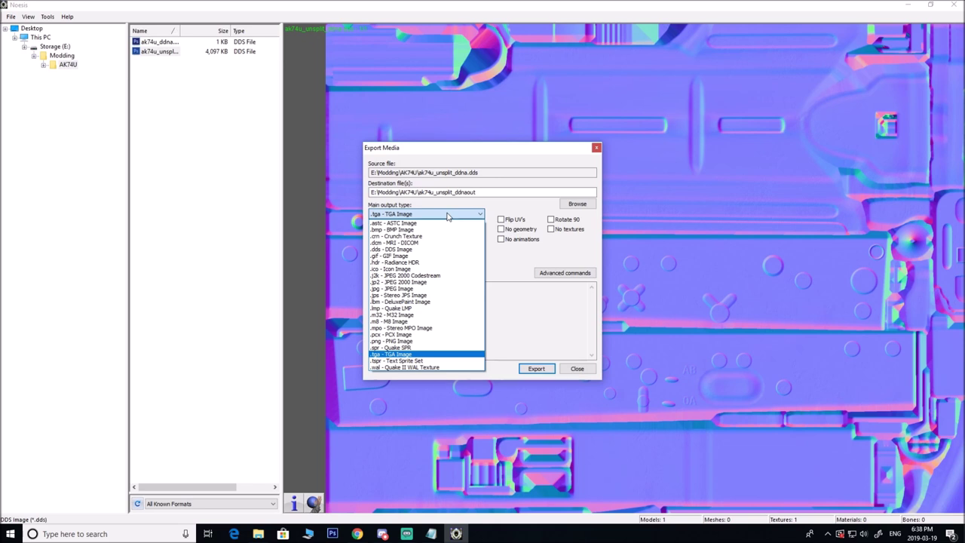
{"action": "left_click", "coordinate": [447, 216]}
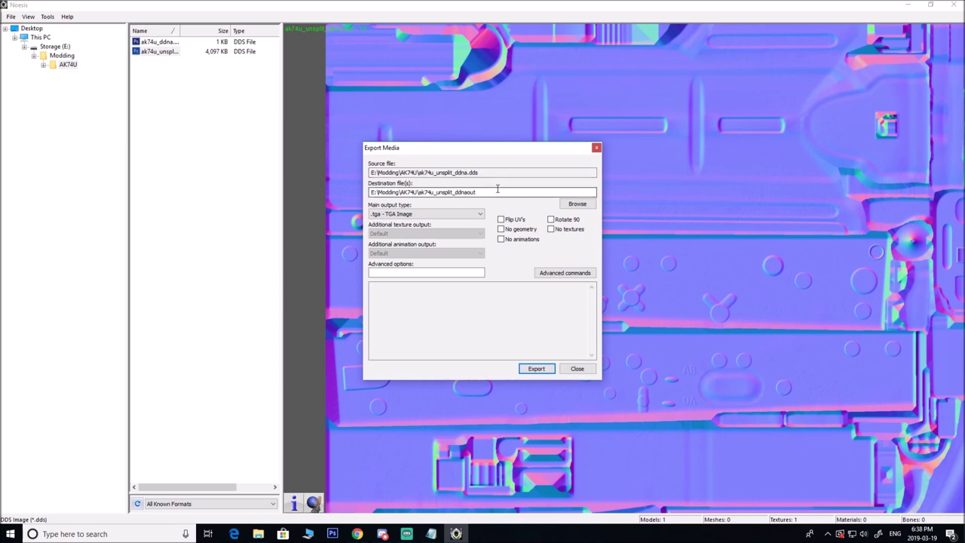
Set the export destination to ak74u_unsplit_ddna, without the .dds extension, in the AK74U folder.
{"action": "left_click", "coordinate": [576, 203]}
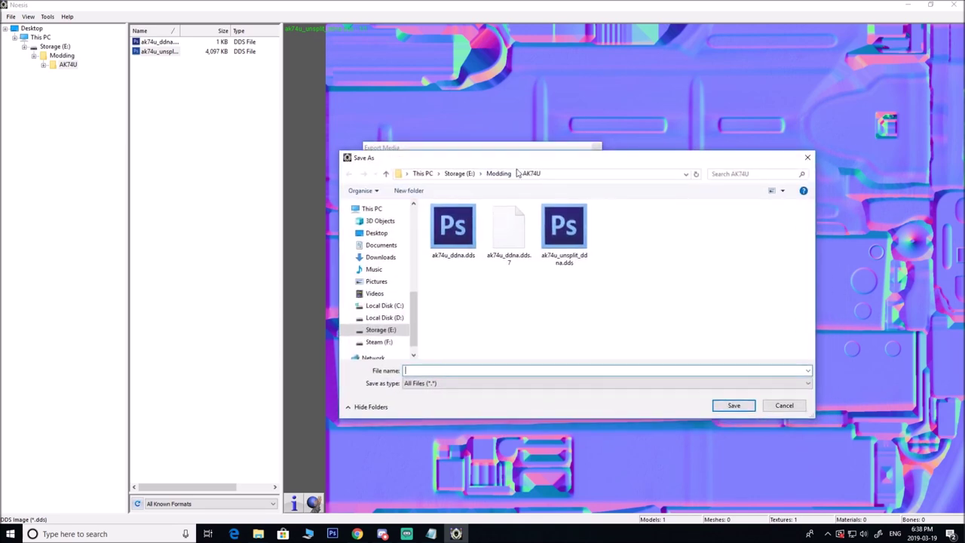
{"action": "left_click", "coordinate": [562, 245]}
{"action": "left_click", "coordinate": [453, 371]}
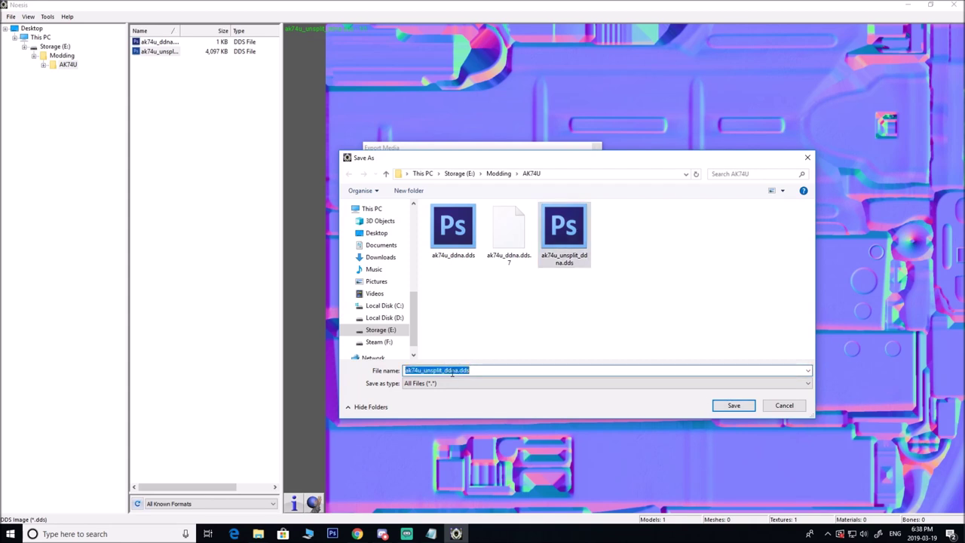
{"action": "left_click", "coordinate": [478, 371]}
{"action": "left_click_drag", "start_coordinate": [475, 370], "coordinate": [458, 370]}
{"action": "key", "text": "BackSpace"}
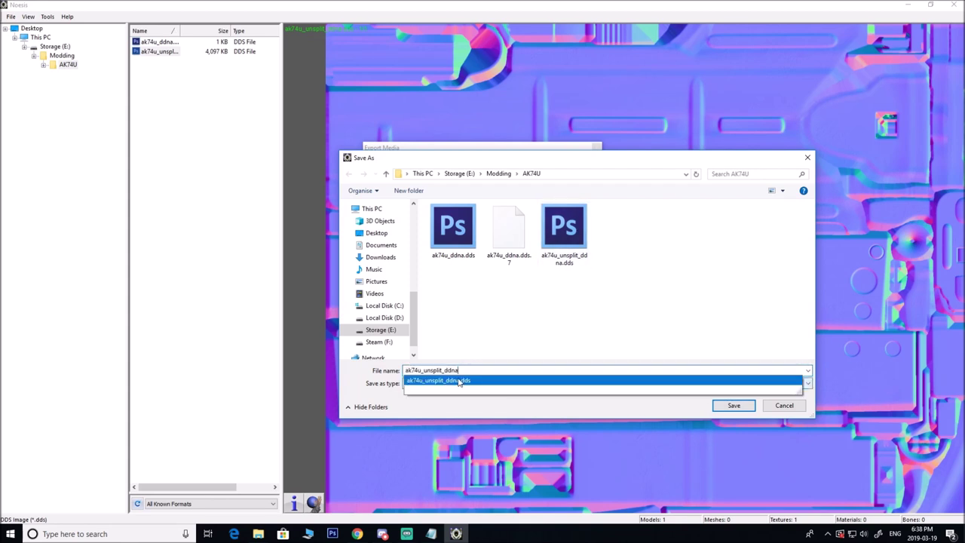
{"action": "left_click", "coordinate": [435, 350]}
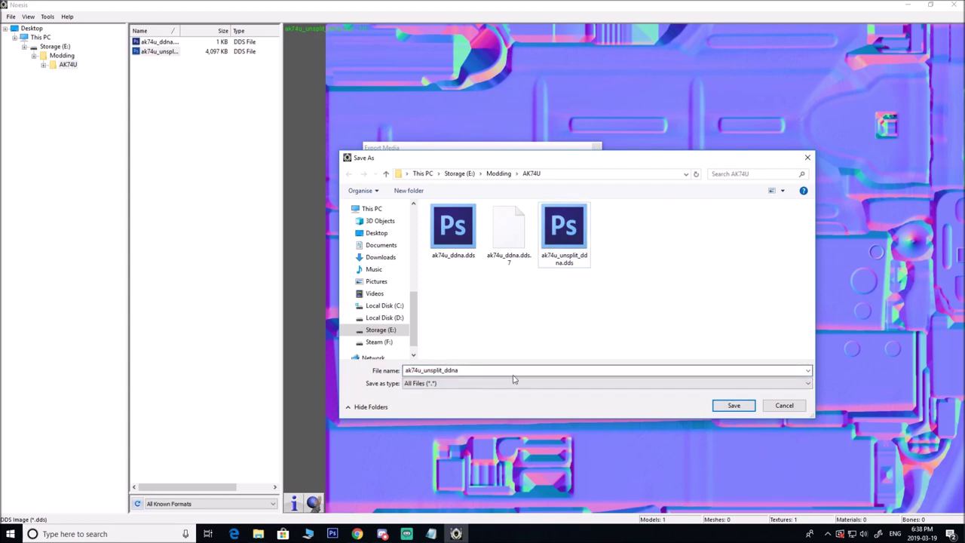
{"action": "left_click", "coordinate": [729, 407]}
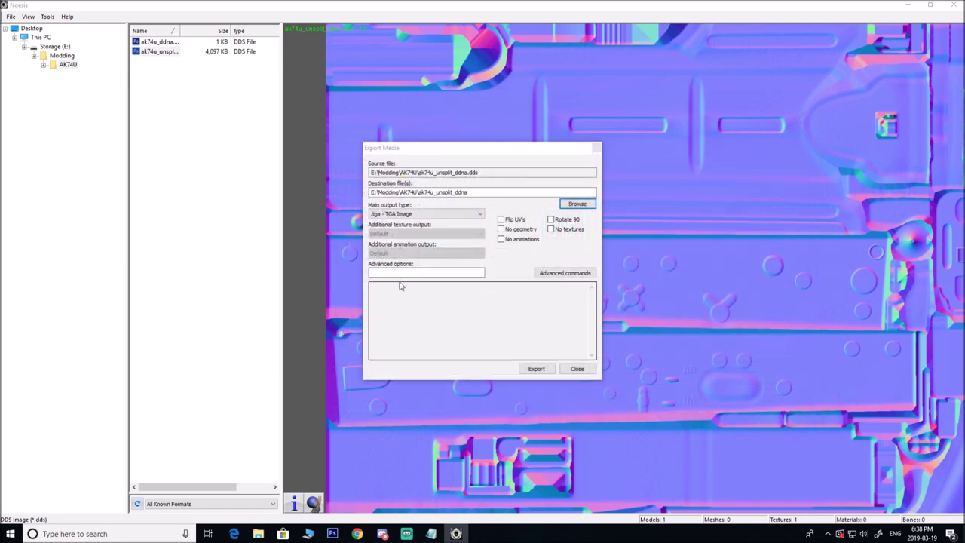
Run the TGA export of ak74u_unsplit_ddna and minimize Noesis.
{"action": "left_click", "coordinate": [538, 368]}
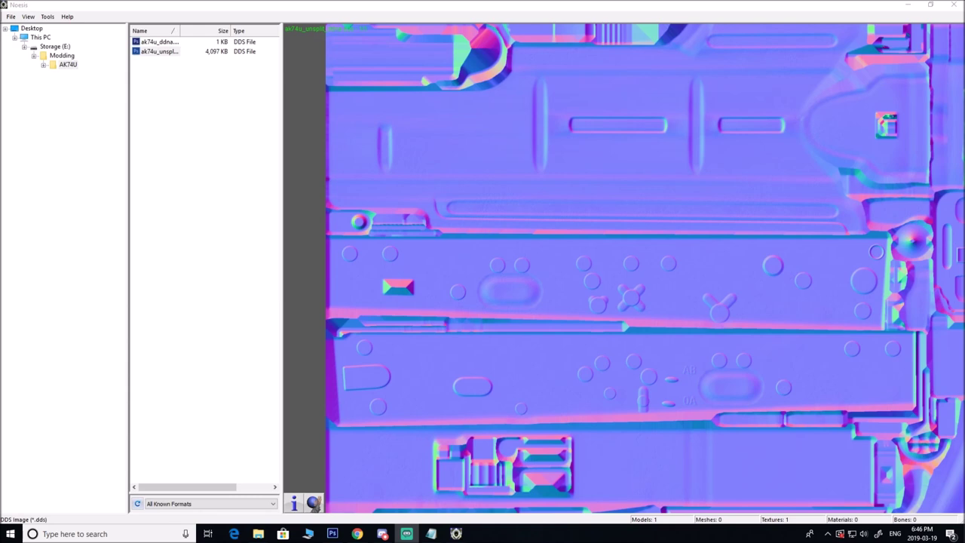
{"action": "left_click", "coordinate": [908, 5]}
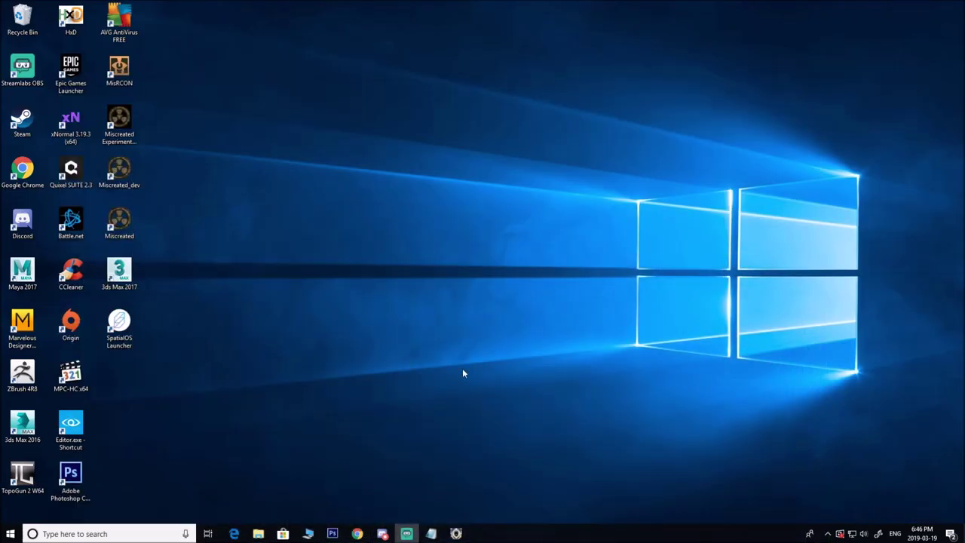
Switch to Photoshop and open ak74u_unsplit_ddna.tga from the AK74U folder.
{"action": "left_click", "coordinate": [334, 532]}
{"action": "left_click", "coordinate": [26, 6]}
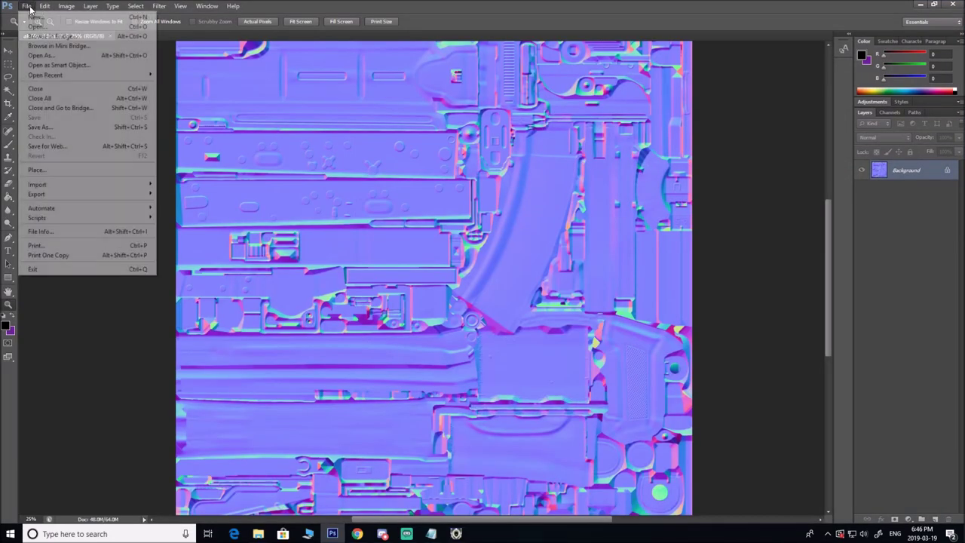
{"action": "left_click", "coordinate": [35, 27]}
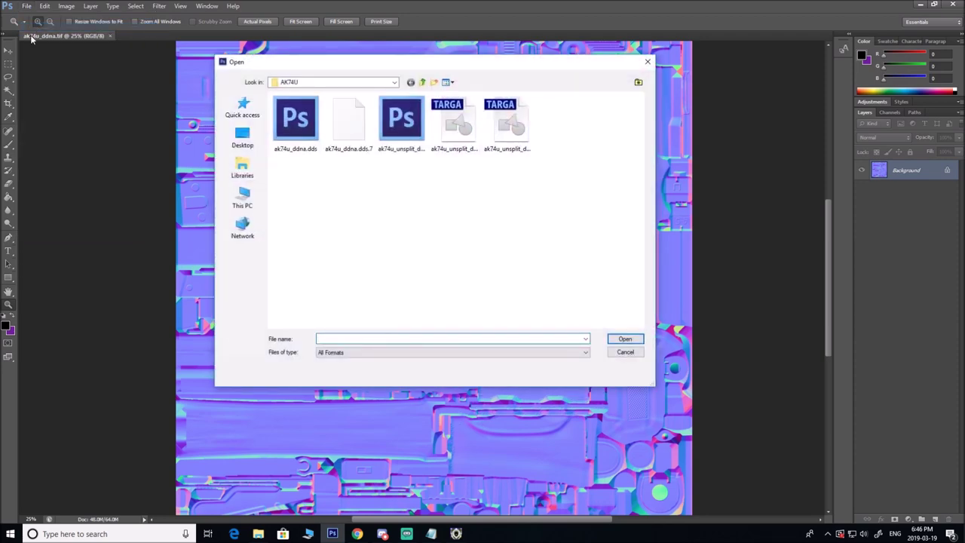
{"action": "left_click", "coordinate": [453, 132]}
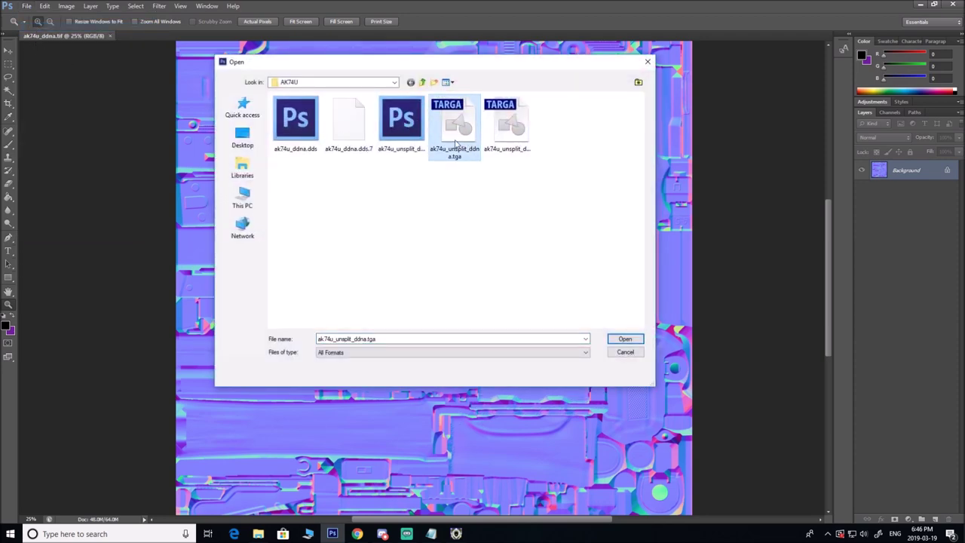
{"action": "left_click", "coordinate": [625, 339]}
{"action": "left_click", "coordinate": [340, 229]}
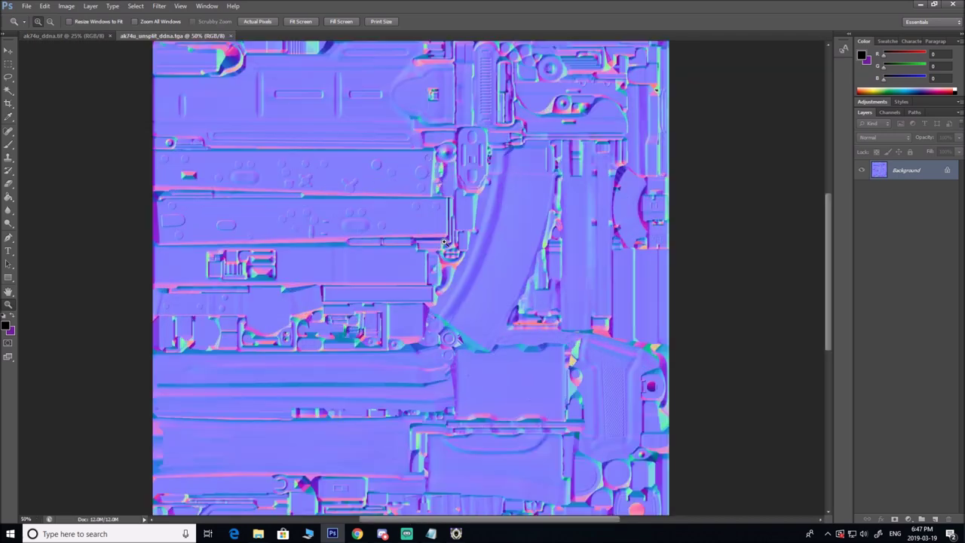
{"action": "left_click_drag", "start_coordinate": [341, 269], "coordinate": [349, 250]}
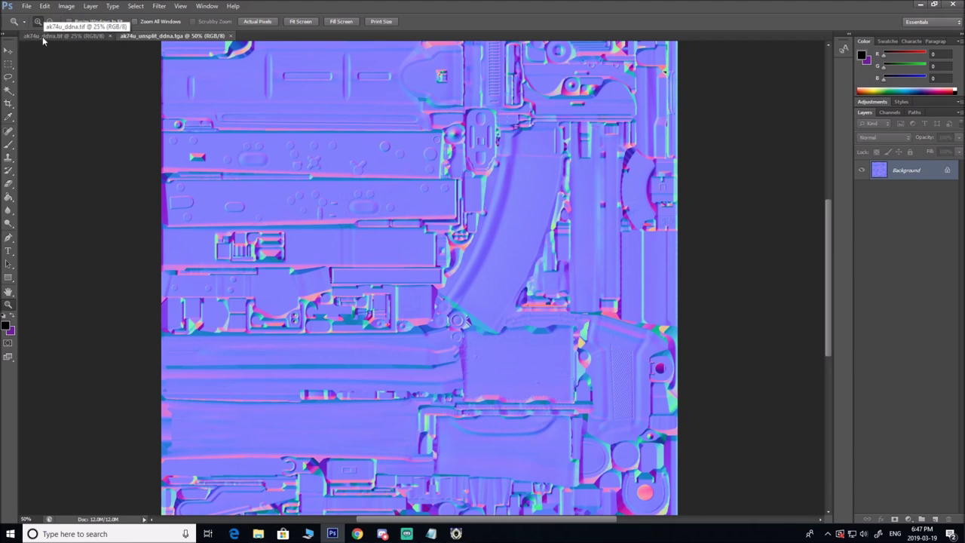
Compare the colours of ak74u_ddna.tif with those of ak74u_unsplit_ddna.tga.
{"action": "left_click", "coordinate": [55, 35]}
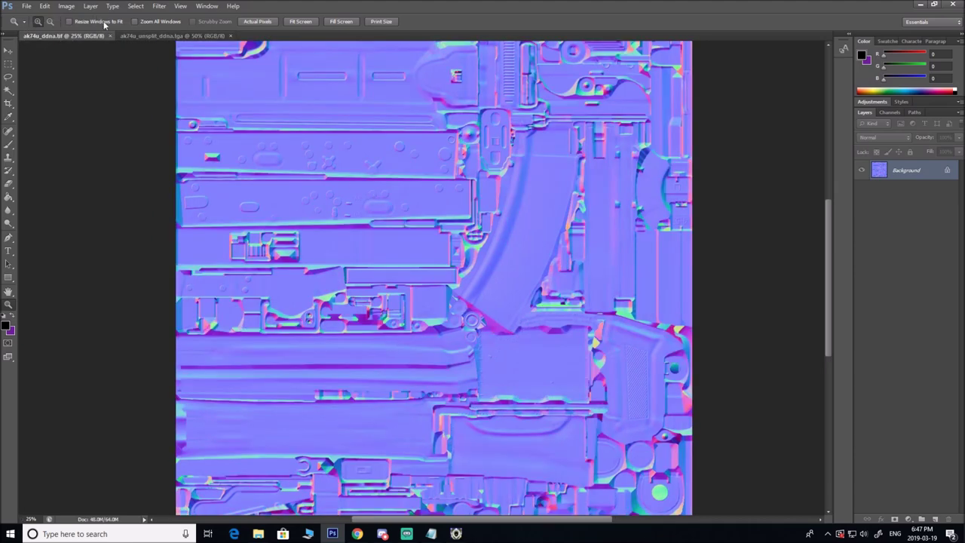
{"action": "left_click", "coordinate": [133, 36]}
{"action": "left_click", "coordinate": [76, 36]}
{"action": "left_click", "coordinate": [147, 36]}
{"action": "left_click", "coordinate": [78, 37]}
{"action": "left_click", "coordinate": [142, 36]}
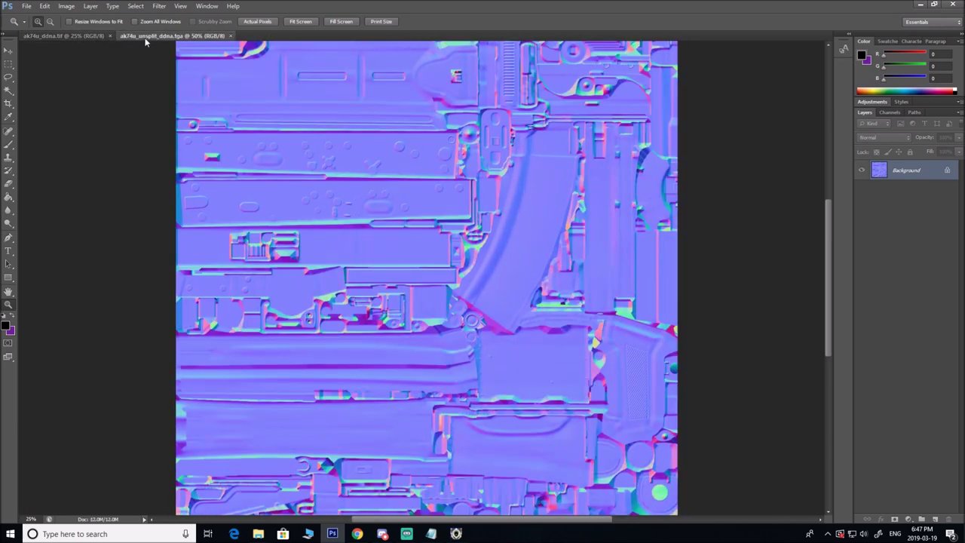
{"action": "left_click", "coordinate": [162, 38]}
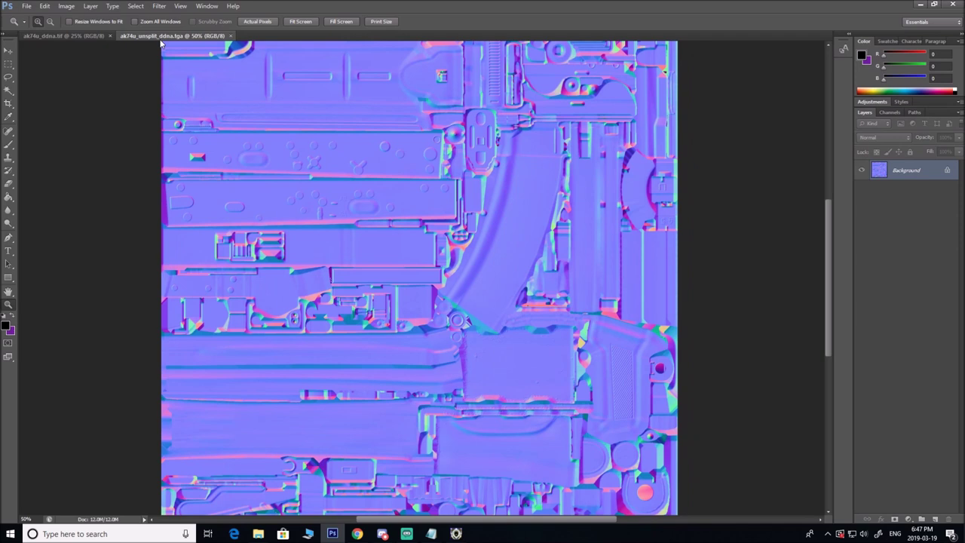
Examine the red, green and blue channels of ak74u_unsplit_ddna.tga and compare its channels with those of ak74u_ddna.tif.
{"action": "left_click", "coordinate": [888, 113]}
{"action": "left_click", "coordinate": [872, 112]}
{"action": "left_click", "coordinate": [888, 113]}
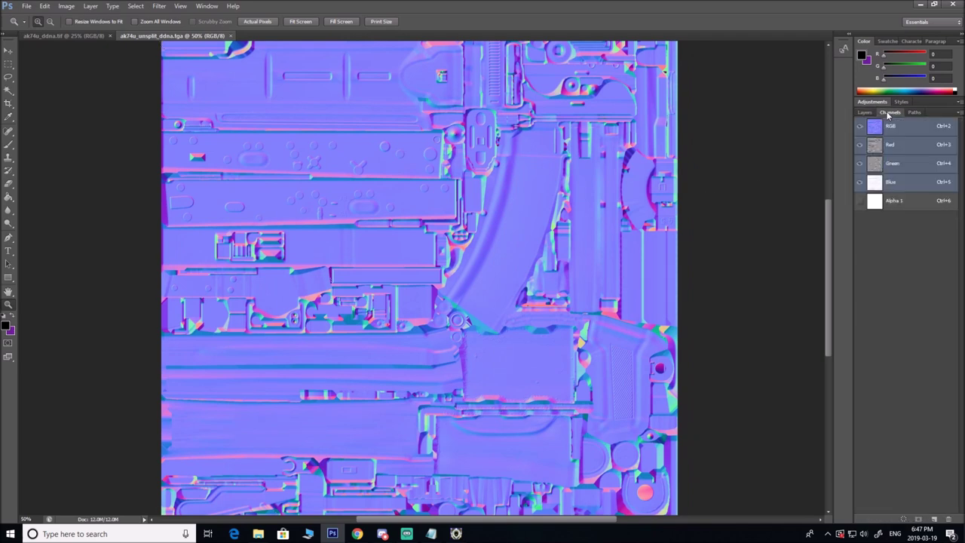
{"action": "left_click", "coordinate": [895, 162]}
{"action": "left_click", "coordinate": [900, 185]}
{"action": "left_click", "coordinate": [891, 145]}
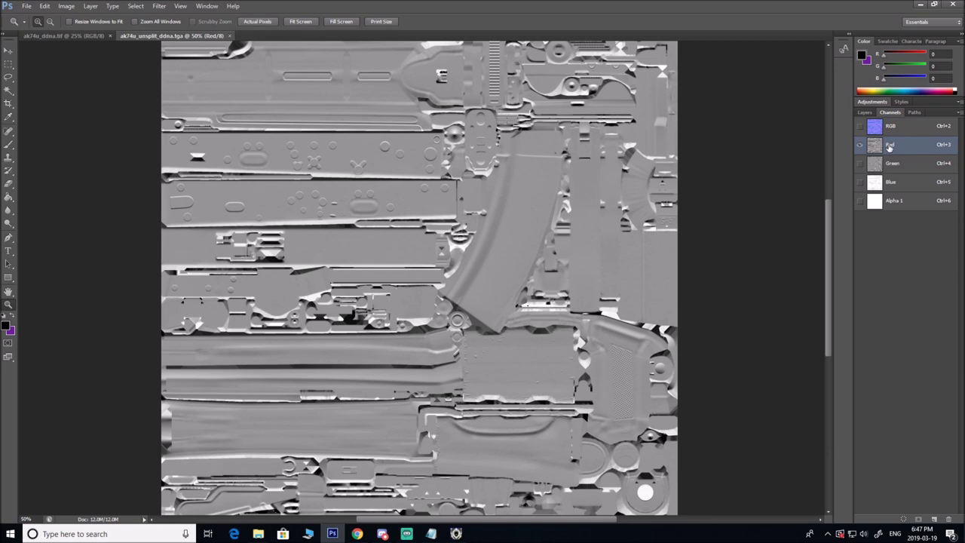
{"action": "left_click", "coordinate": [892, 162]}
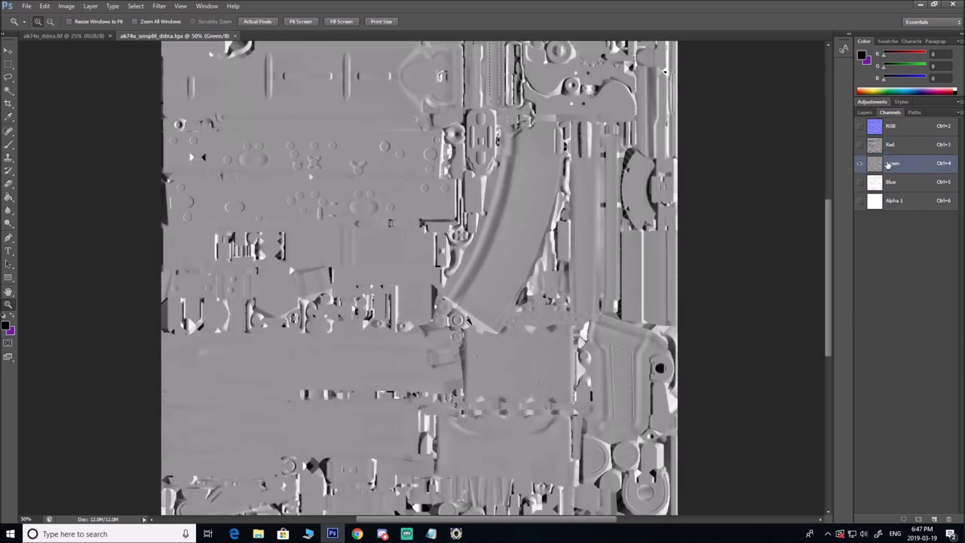
{"action": "left_click", "coordinate": [904, 128]}
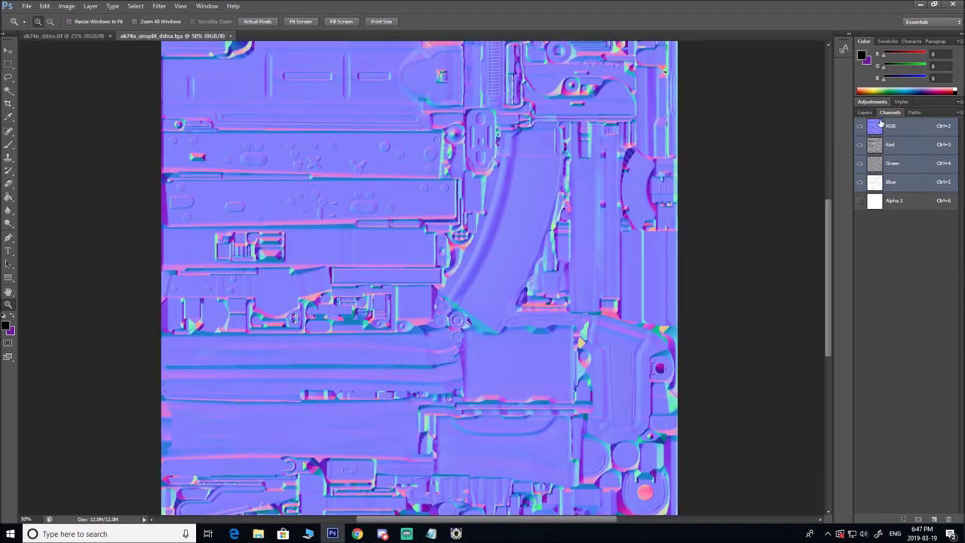
{"action": "left_click", "coordinate": [95, 38]}
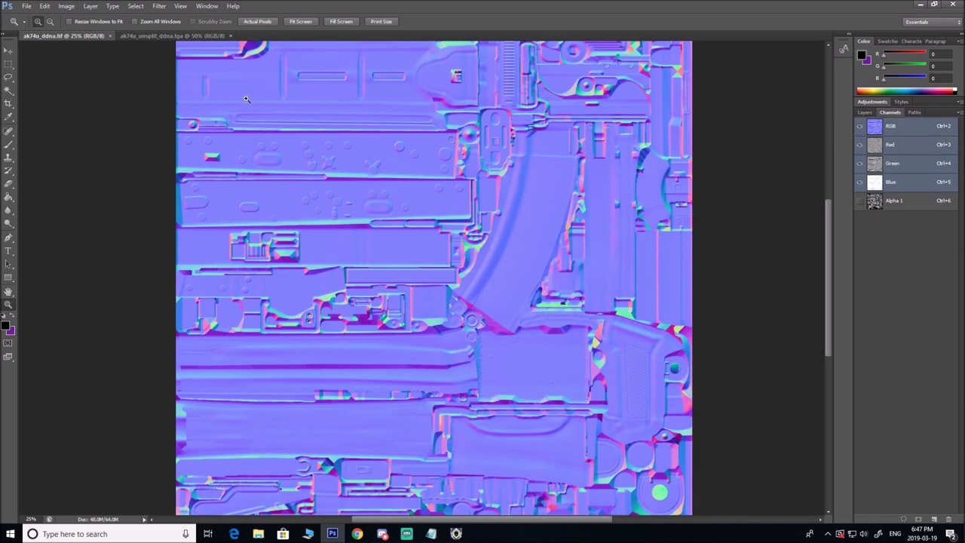
{"action": "left_click", "coordinate": [188, 37]}
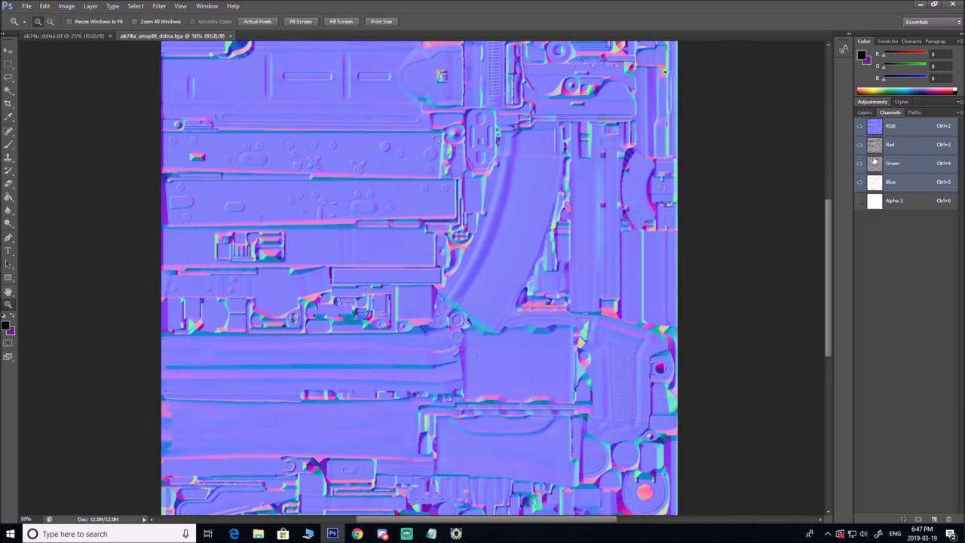
Copy the whole Red channel of ak74u_unsplit_ddna.tga and paste it as a new layer above the Background.
{"action": "left_click", "coordinate": [865, 112]}
{"action": "left_click", "coordinate": [889, 112]}
{"action": "left_click", "coordinate": [893, 145]}
{"action": "key", "text": "ctrl+a"}
{"action": "left_click", "coordinate": [893, 163]}
{"action": "left_click", "coordinate": [897, 126]}
{"action": "left_click", "coordinate": [865, 112]}
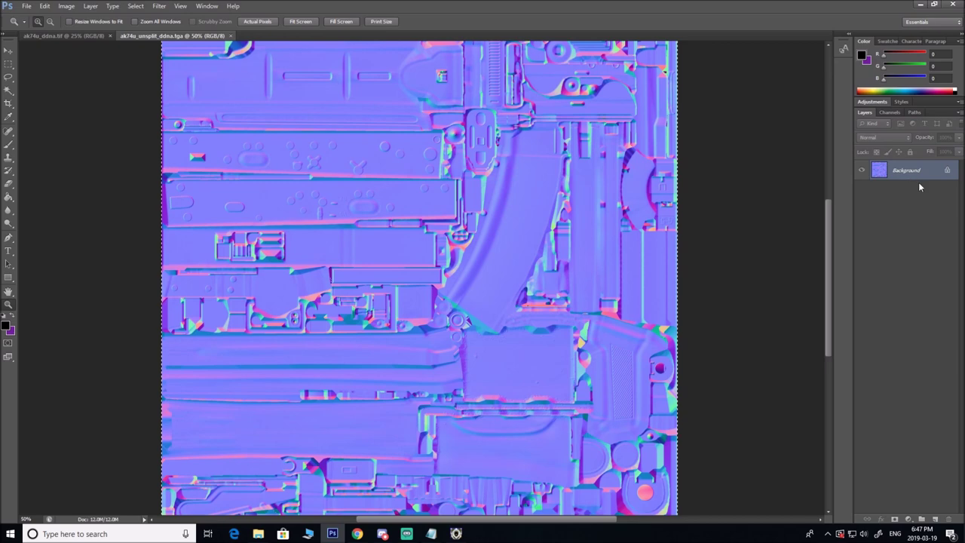
{"action": "left_click", "coordinate": [914, 174]}
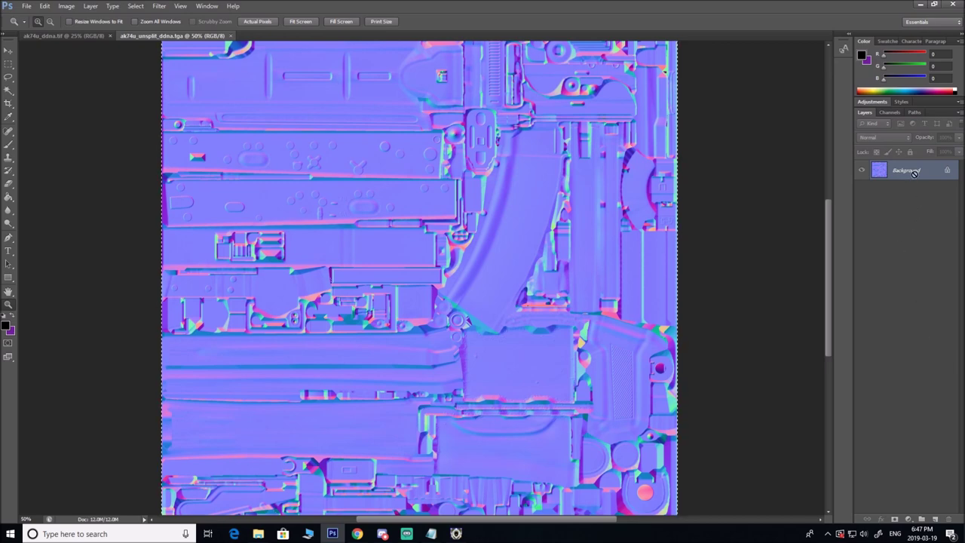
{"action": "key", "text": "ctrl+v"}
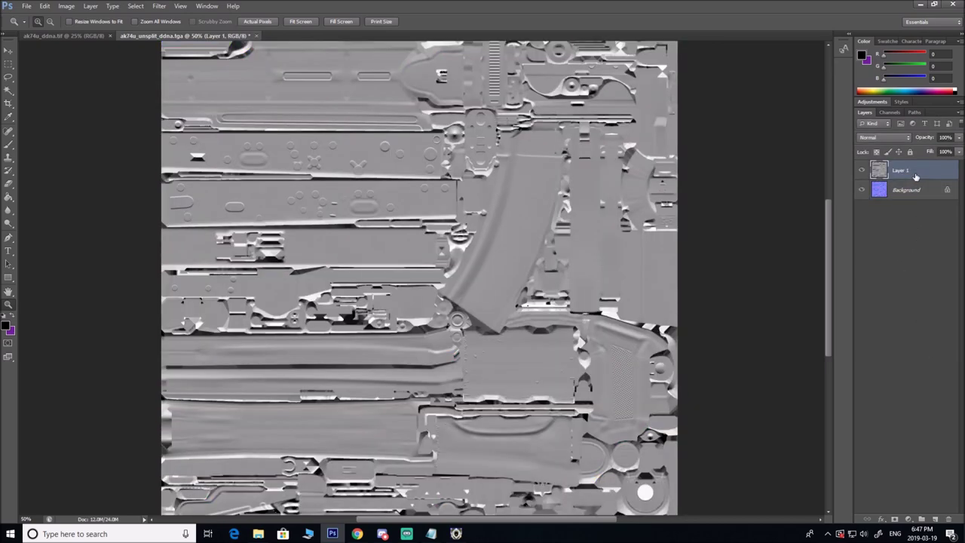
Rename the pasted red-channel layer to Green and hide it.
{"action": "left_click", "coordinate": [891, 111]}
{"action": "left_click", "coordinate": [866, 112]}
{"action": "double_click", "coordinate": [901, 171]}
{"action": "type", "text": "d"}
{"action": "key", "text": "Return"}
{"action": "left_click", "coordinate": [889, 112]}
{"action": "left_click", "coordinate": [869, 114]}
{"action": "left_click", "coordinate": [861, 170]}
Copy the Background layer's whole Green channel and paste it as a new layer.
{"action": "left_click", "coordinate": [906, 192]}
{"action": "left_click", "coordinate": [888, 113]}
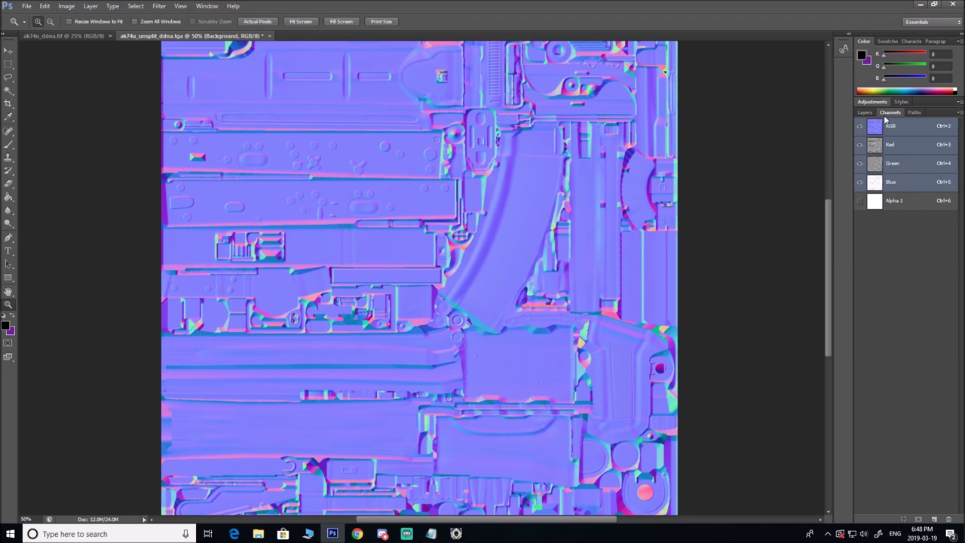
{"action": "left_click", "coordinate": [893, 165]}
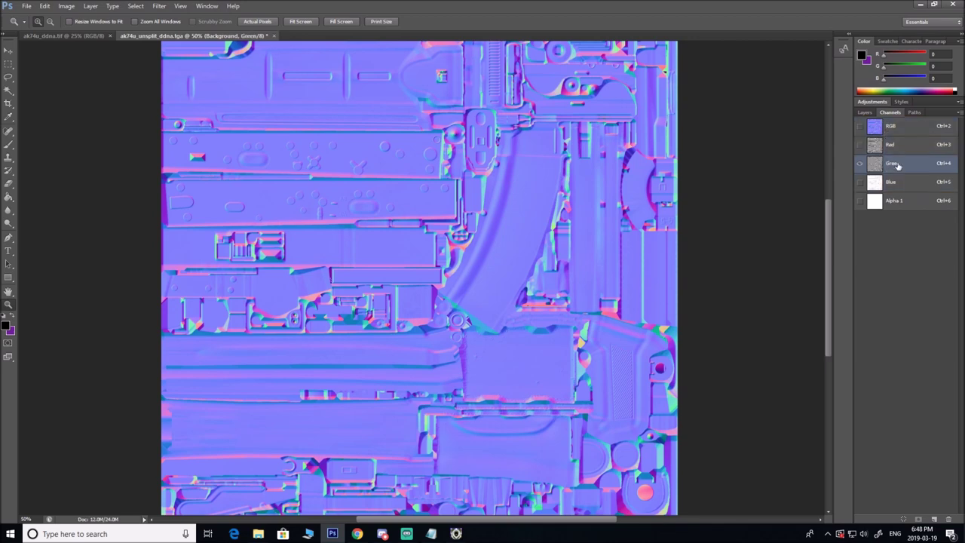
{"action": "left_click", "coordinate": [897, 168], "text": "ctrl"}
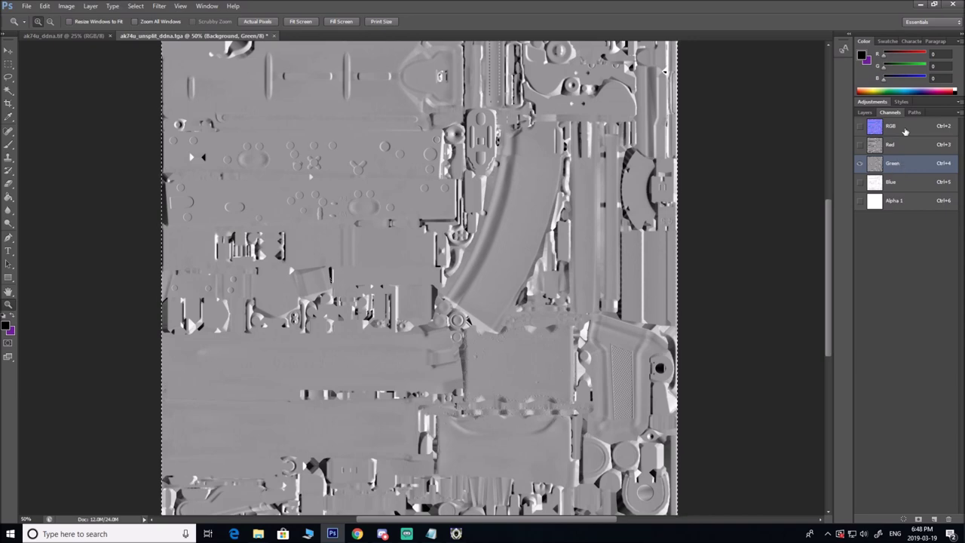
{"action": "left_click", "coordinate": [905, 131]}
{"action": "left_click", "coordinate": [866, 114]}
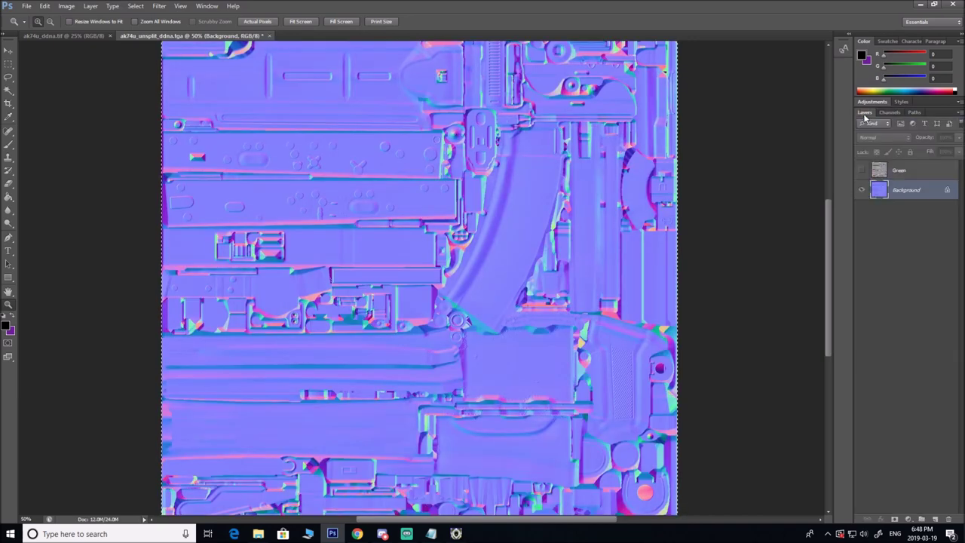
{"action": "key", "text": "ctrl+v"}
Rename the pasted green-channel layer to Red and hide it.
{"action": "double_click", "coordinate": [901, 190]}
{"action": "type", "text": "Re"}
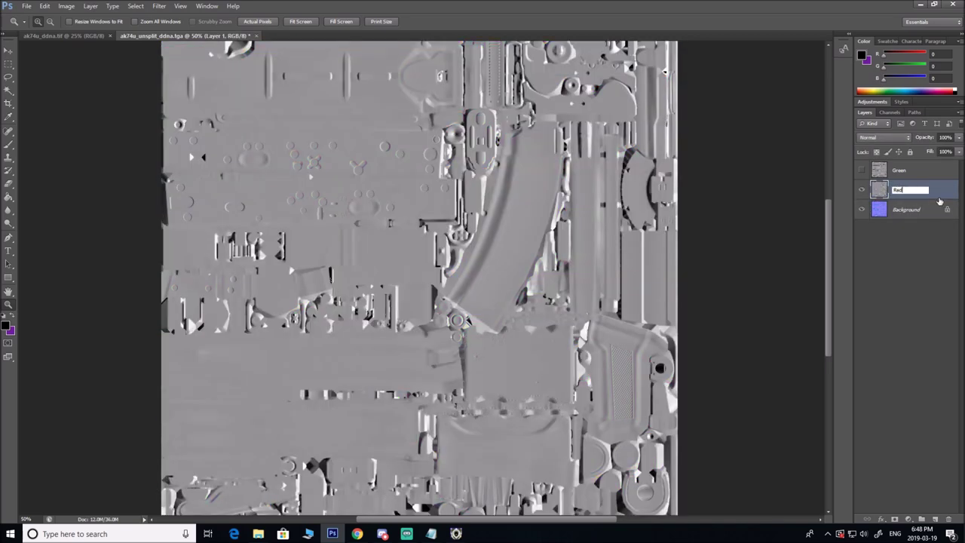
{"action": "type", "text": "d"}
{"action": "key", "text": "Return"}
{"action": "left_click", "coordinate": [861, 190]}
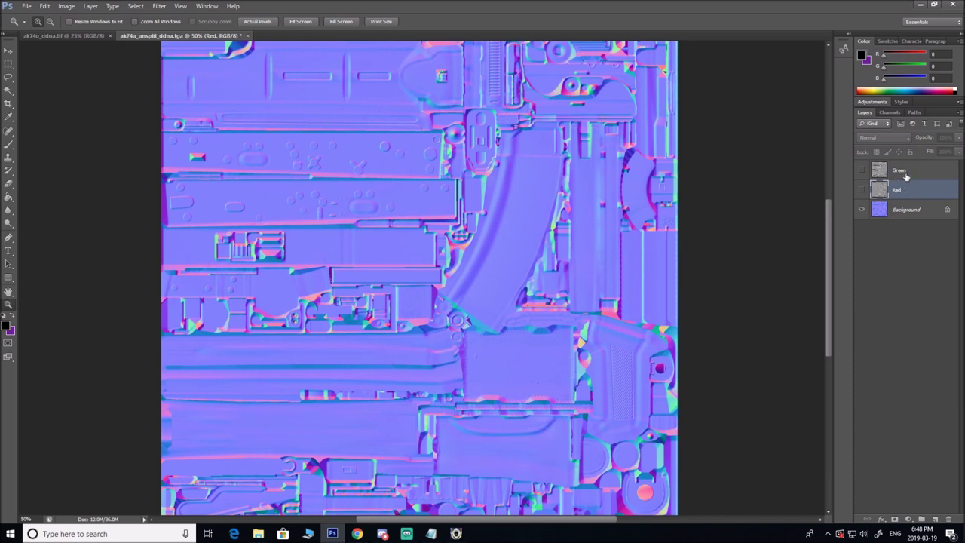
{"action": "left_click", "coordinate": [908, 210]}
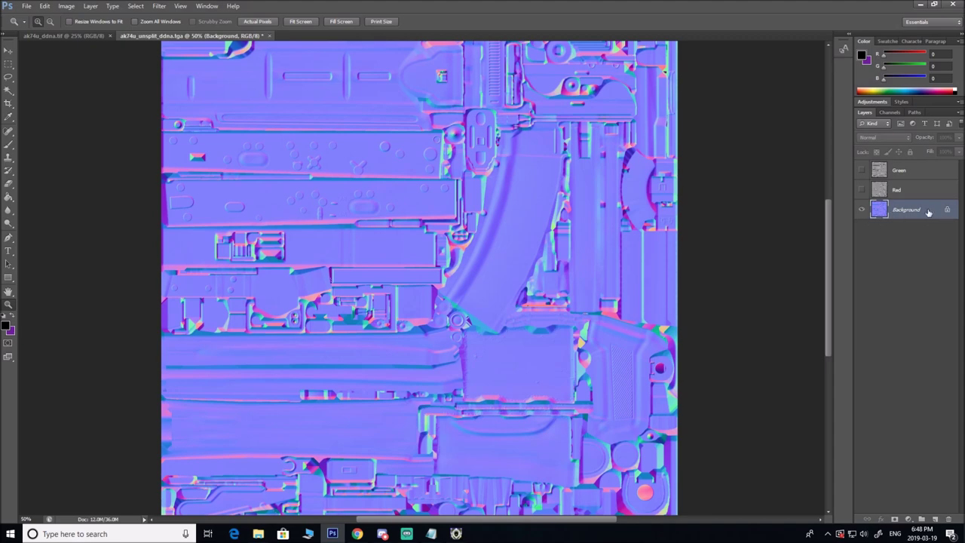
{"action": "left_click", "coordinate": [902, 171]}
{"action": "left_click", "coordinate": [862, 171]}
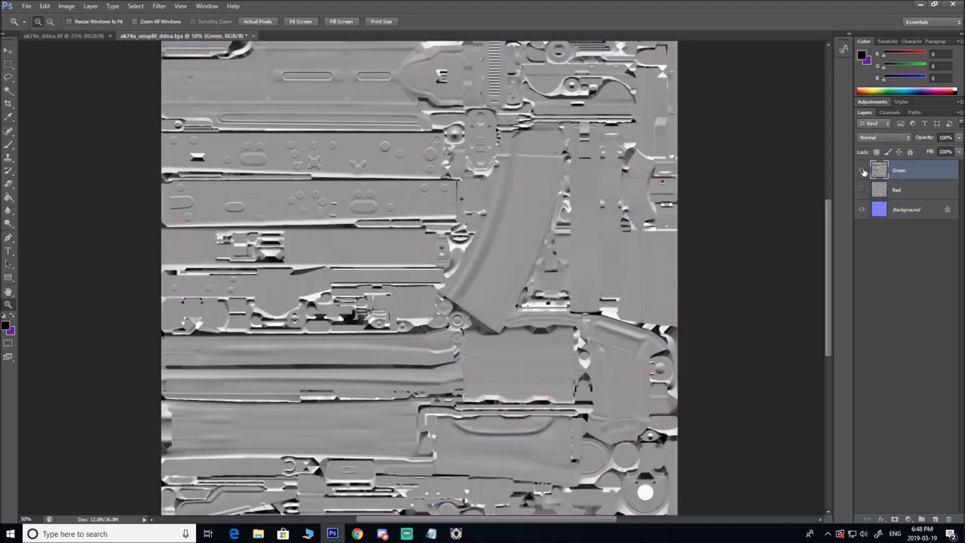
{"action": "left_click", "coordinate": [862, 170]}
{"action": "left_click", "coordinate": [891, 112]}
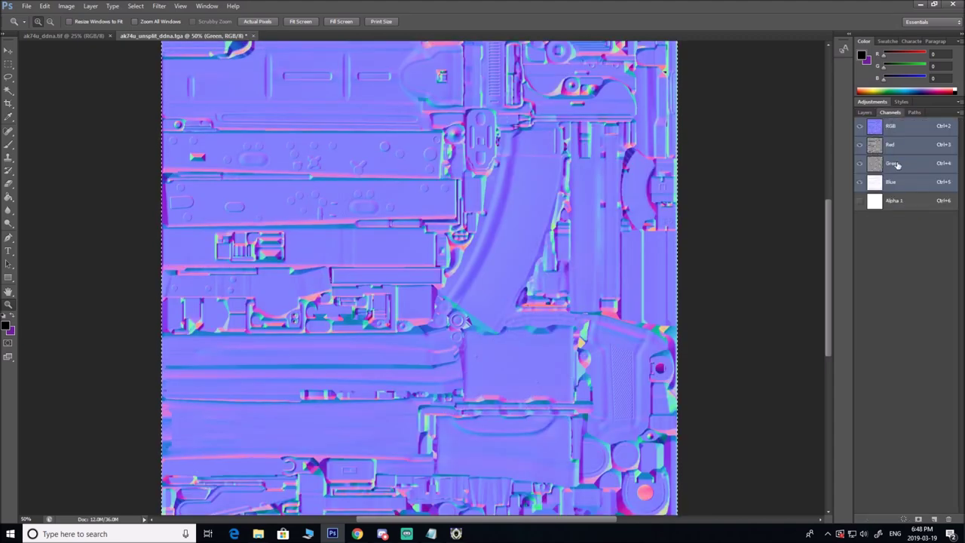
{"action": "left_click", "coordinate": [896, 164]}
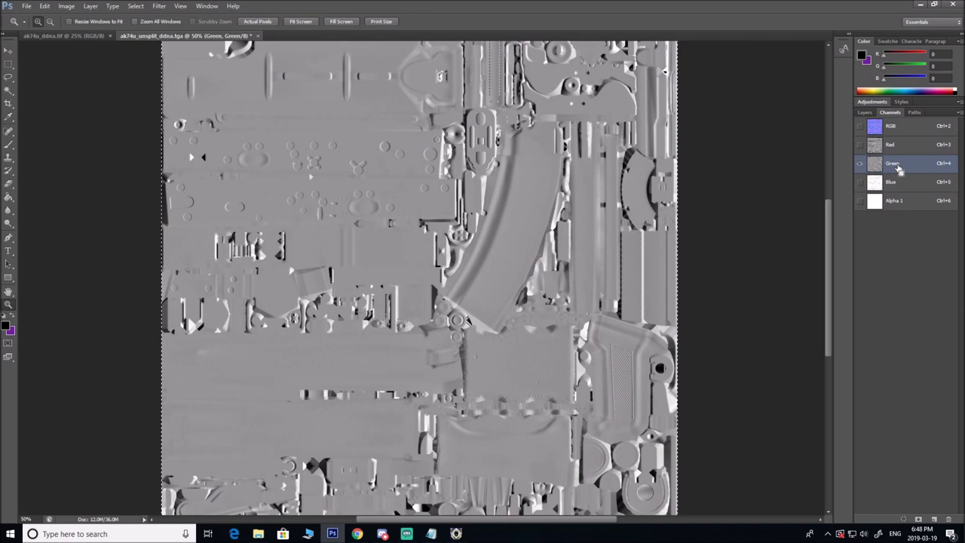
{"action": "left_click", "coordinate": [893, 128]}
{"action": "left_click", "coordinate": [864, 112]}
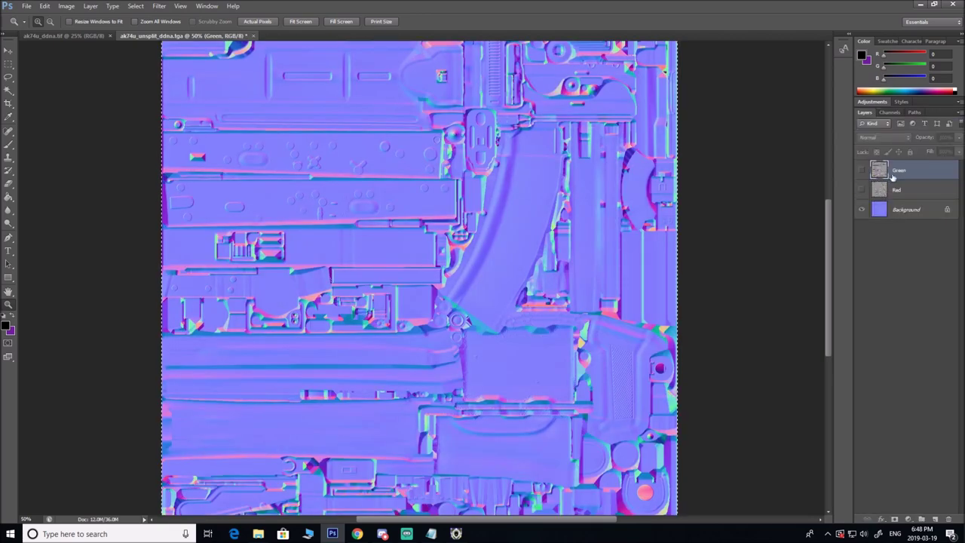
Copy the Green layer's image and paste it into the Background layer's Green channel, leaving the Green layer hidden.
{"action": "left_click", "coordinate": [863, 170]}
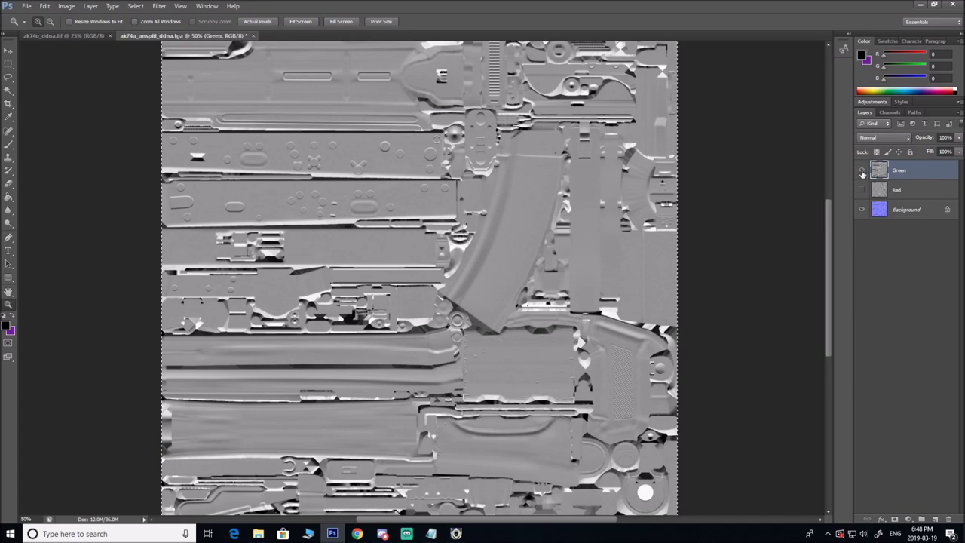
{"action": "left_click", "coordinate": [862, 170]}
{"action": "left_click", "coordinate": [890, 111]}
{"action": "left_click", "coordinate": [896, 164]}
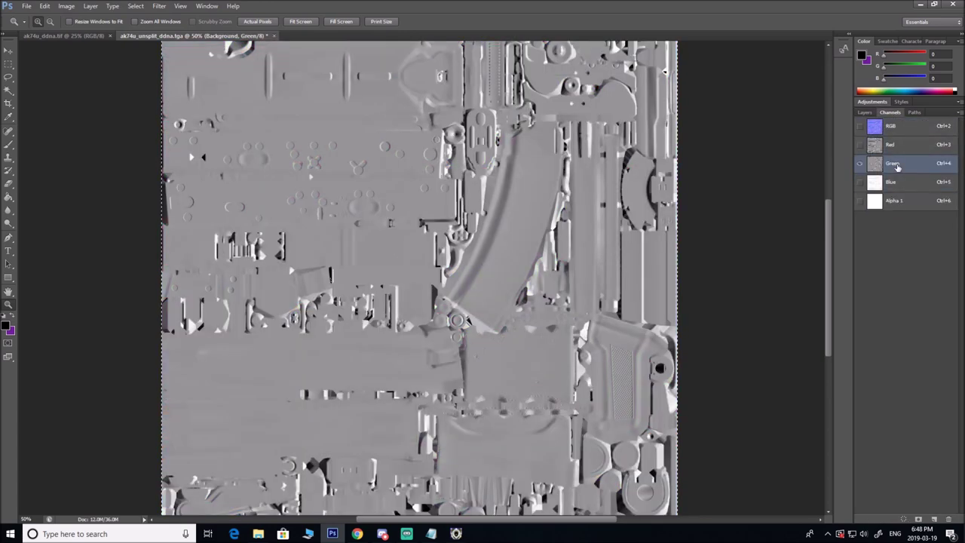
{"action": "key", "text": "ctrl+v"}
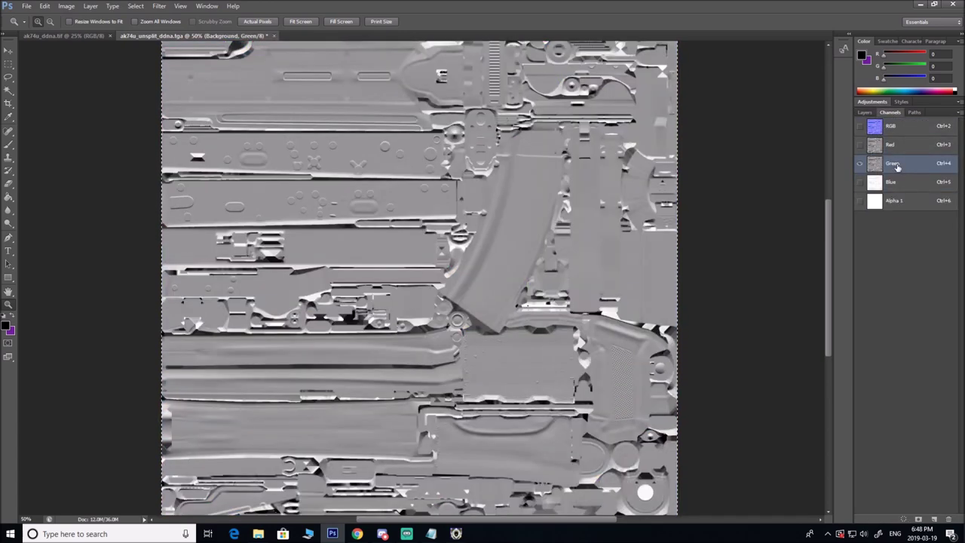
{"action": "left_click", "coordinate": [891, 126]}
Copy the Red layer's image and paste it into the Background layer's Red channel, leaving the Red layer hidden and the RGB composite active.
{"action": "left_click", "coordinate": [865, 112]}
{"action": "left_click", "coordinate": [897, 190]}
{"action": "left_click", "coordinate": [863, 190]}
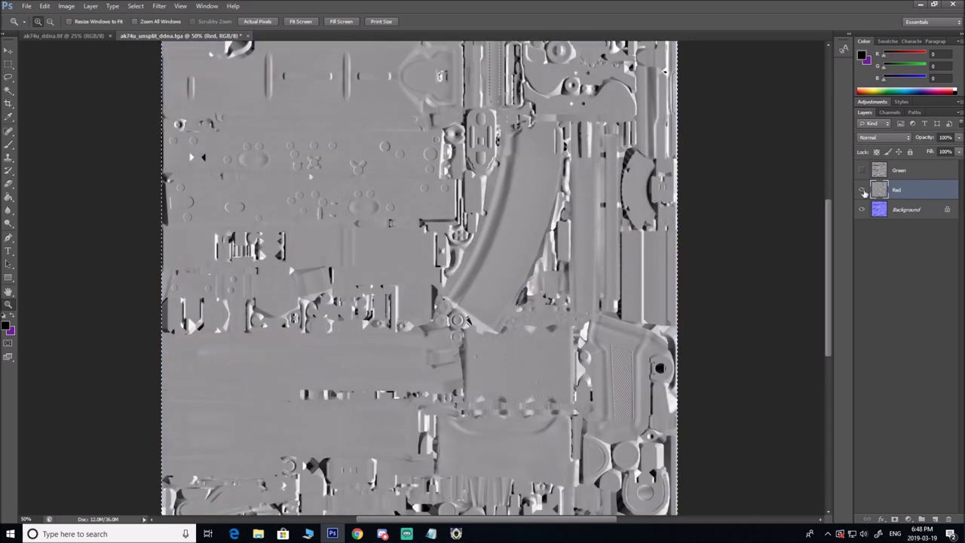
{"action": "left_click", "coordinate": [863, 190]}
{"action": "left_click", "coordinate": [905, 209]}
{"action": "left_click", "coordinate": [901, 101]}
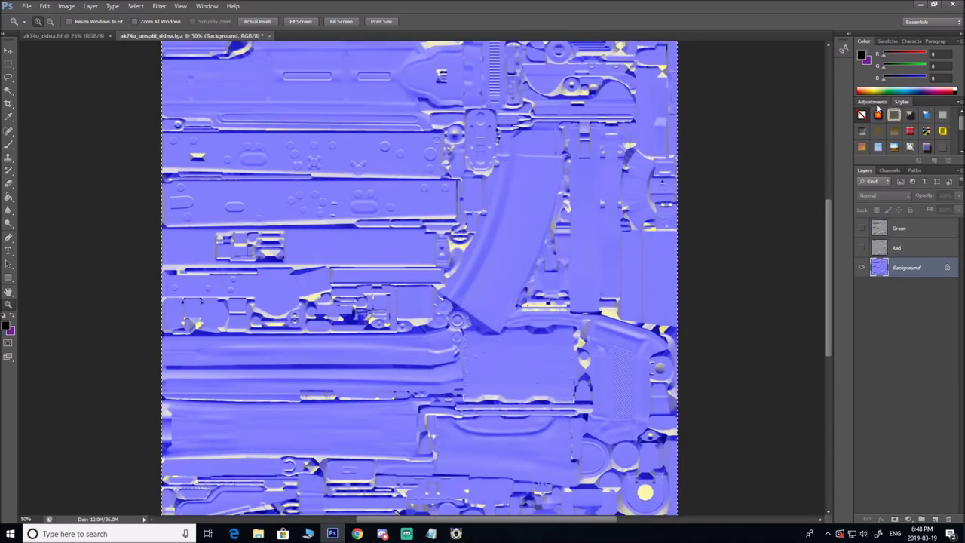
{"action": "left_click", "coordinate": [873, 101]}
{"action": "left_click", "coordinate": [889, 164]}
{"action": "left_click", "coordinate": [897, 196]}
{"action": "key", "text": "ctrl+2"}
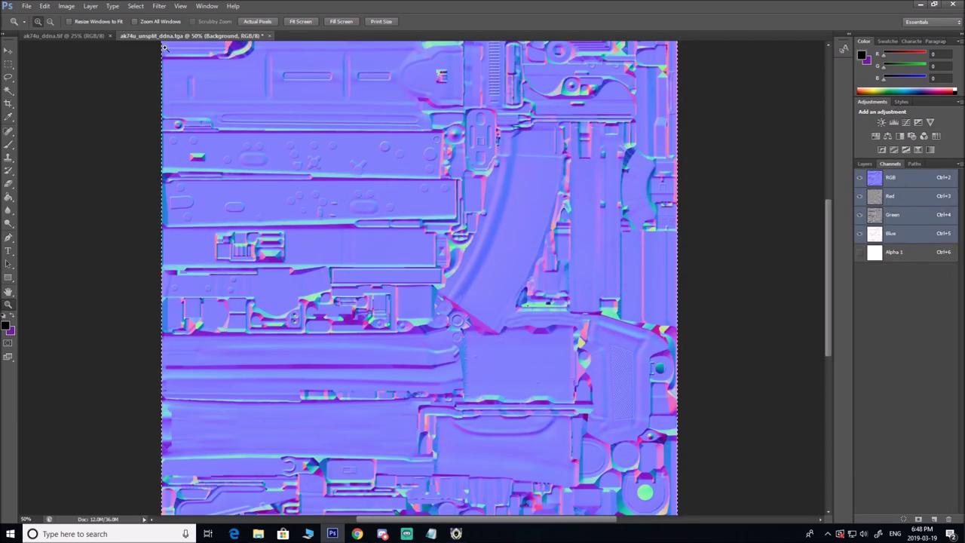
Compare the swapped normal map with the original ak74u_ddna.tif, and close the original file.
{"action": "left_click", "coordinate": [83, 35]}
{"action": "left_click", "coordinate": [177, 35]}
{"action": "left_click", "coordinate": [86, 36]}
{"action": "left_click", "coordinate": [167, 37]}
{"action": "left_click", "coordinate": [102, 36]}
{"action": "left_click", "coordinate": [168, 36]}
{"action": "left_click", "coordinate": [106, 37]}
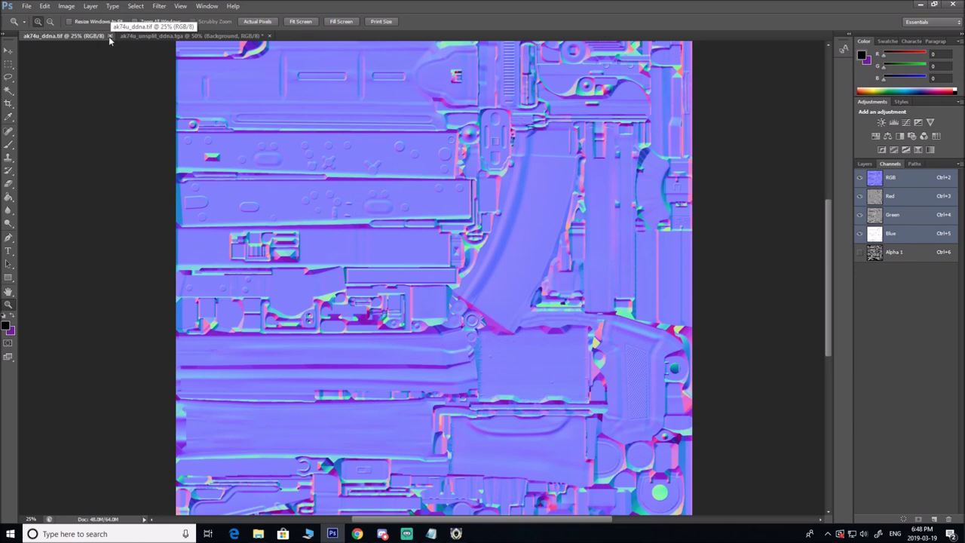
{"action": "left_click", "coordinate": [109, 35]}
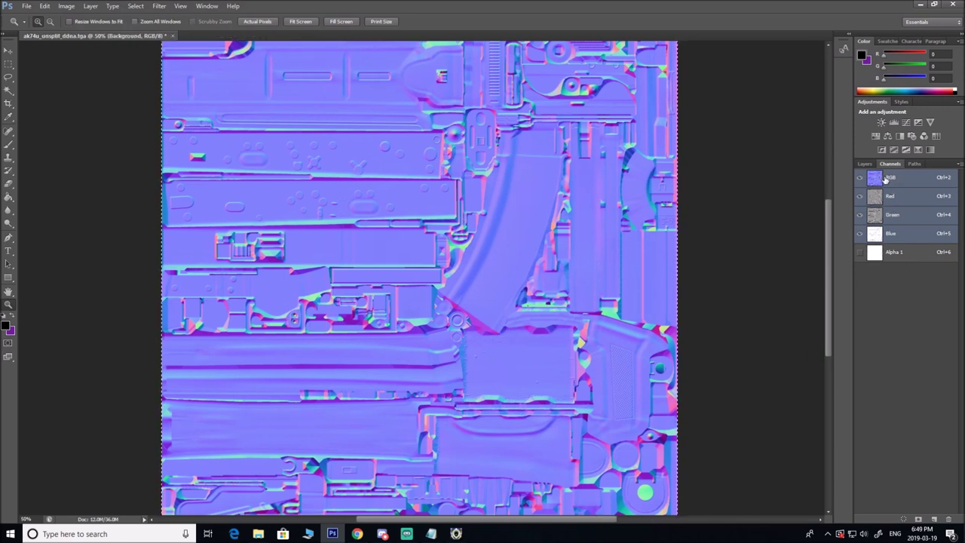
Inspect the Background layer's Red and Green channels, and invert the Green channel.
{"action": "left_click", "coordinate": [896, 196]}
{"action": "left_click", "coordinate": [899, 215]}
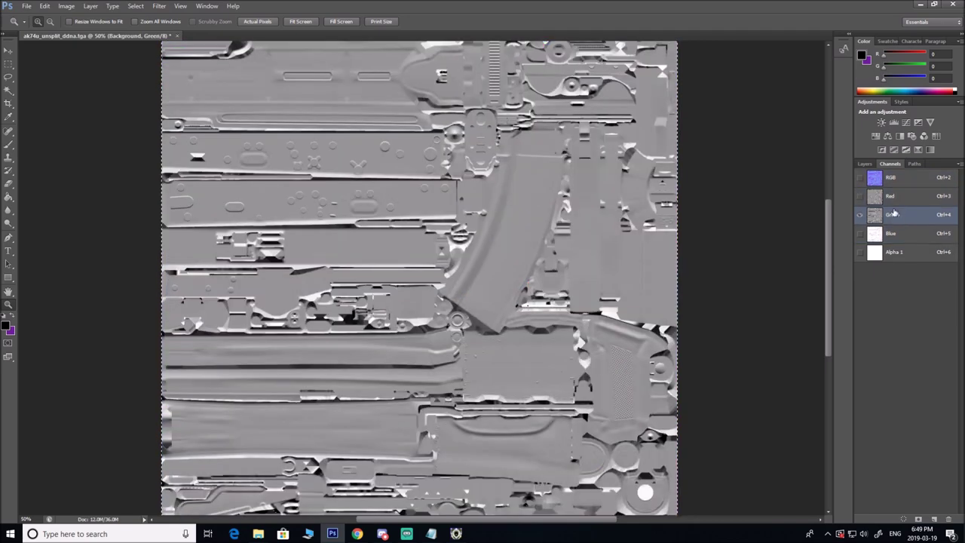
{"action": "left_click", "coordinate": [894, 179]}
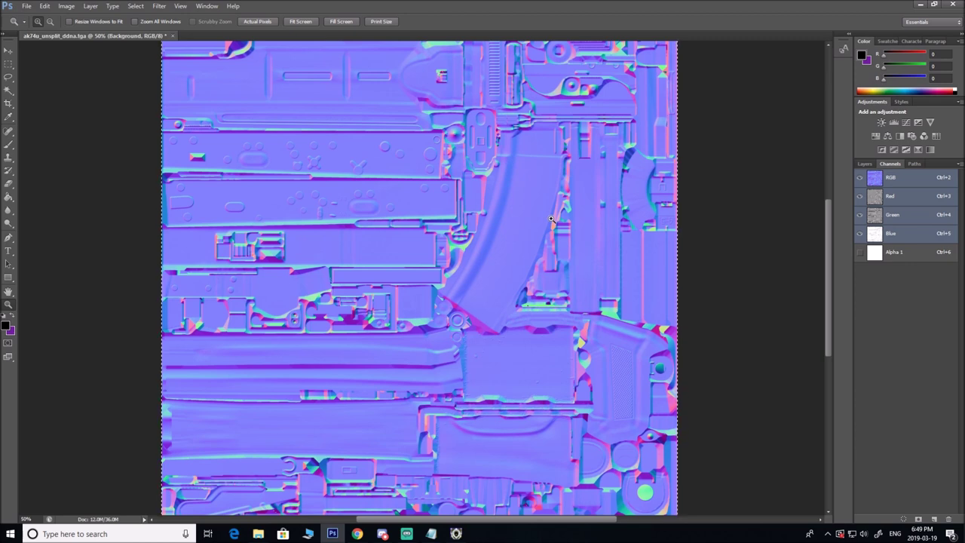
{"action": "left_click", "coordinate": [913, 215]}
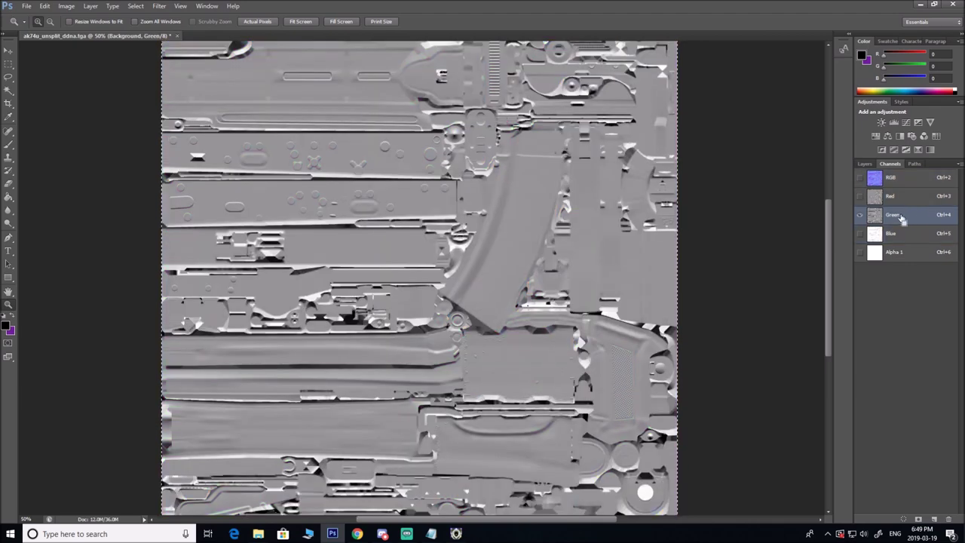
{"action": "key", "text": "ctrl+i"}
{"action": "left_click", "coordinate": [912, 183]}
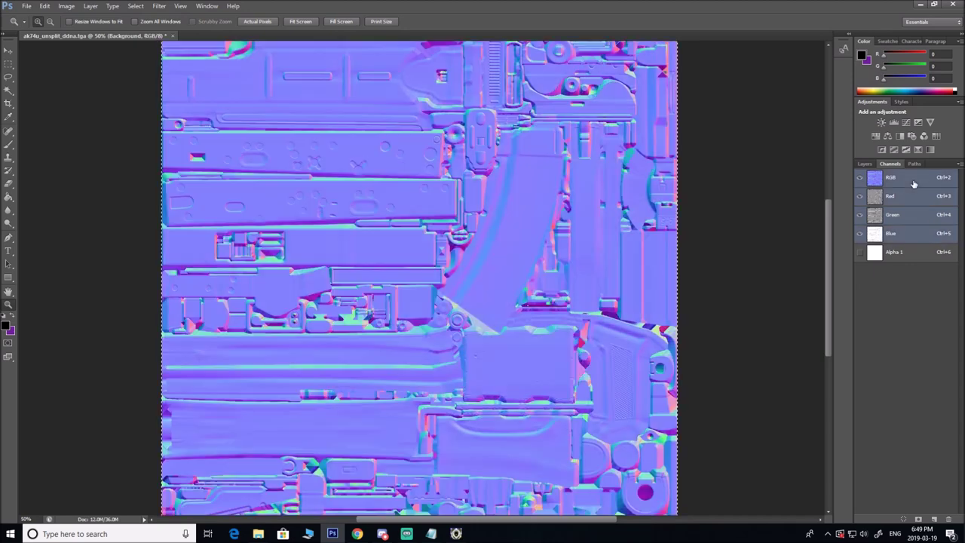
{"action": "left_click", "coordinate": [865, 163]}
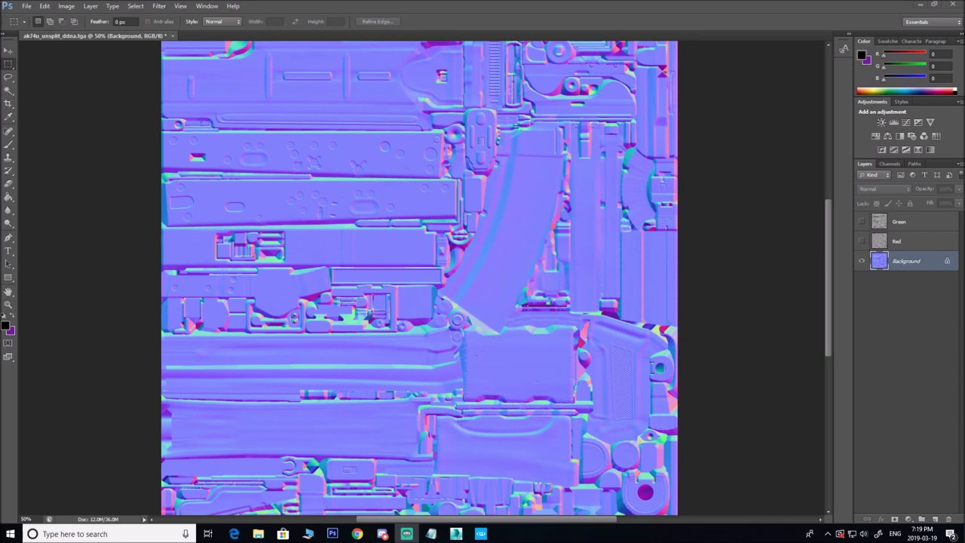
Switch to the Matt_Test level in CRYENGINE Sandbox and deselect the existing rifle.
{"action": "left_click", "coordinate": [919, 4]}
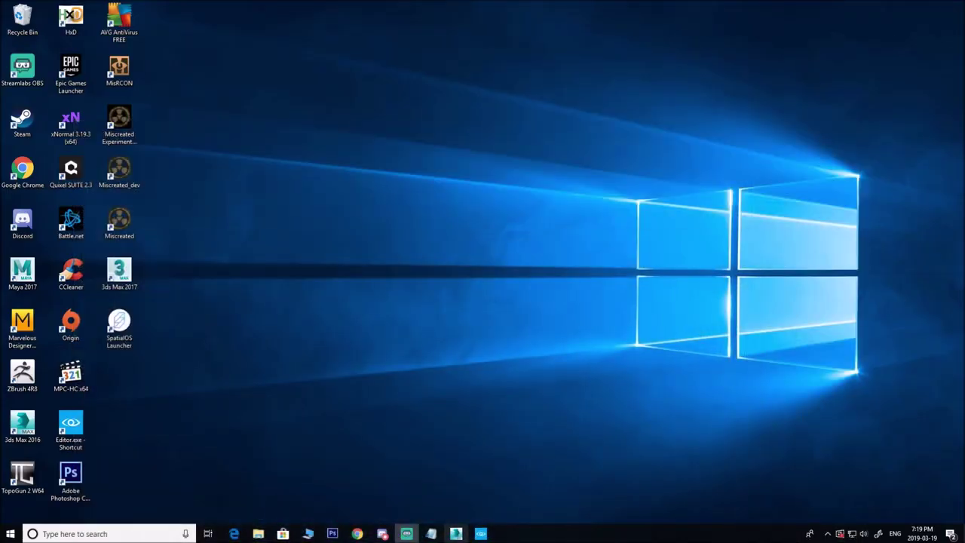
{"action": "left_click", "coordinate": [456, 533]}
{"action": "left_click", "coordinate": [481, 534]}
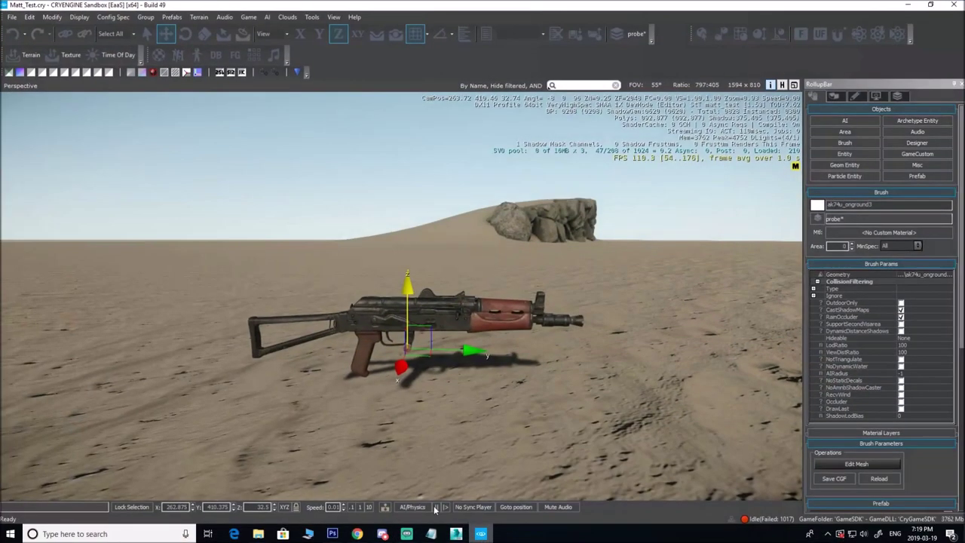
{"action": "middle_click_drag", "start_coordinate": [508, 356], "coordinate": [506, 385]}
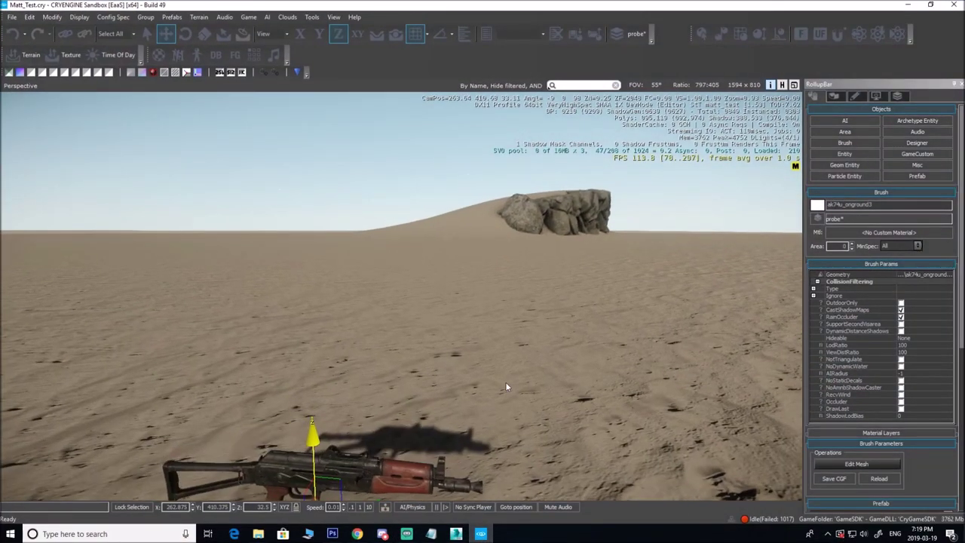
{"action": "right_click_drag", "start_coordinate": [550, 343], "coordinate": [542, 362]}
{"action": "left_click", "coordinate": [541, 362]}
Filter the brush objects by ak74u and place an ak74u_onground brush on the sand.
{"action": "left_click", "coordinate": [845, 143]}
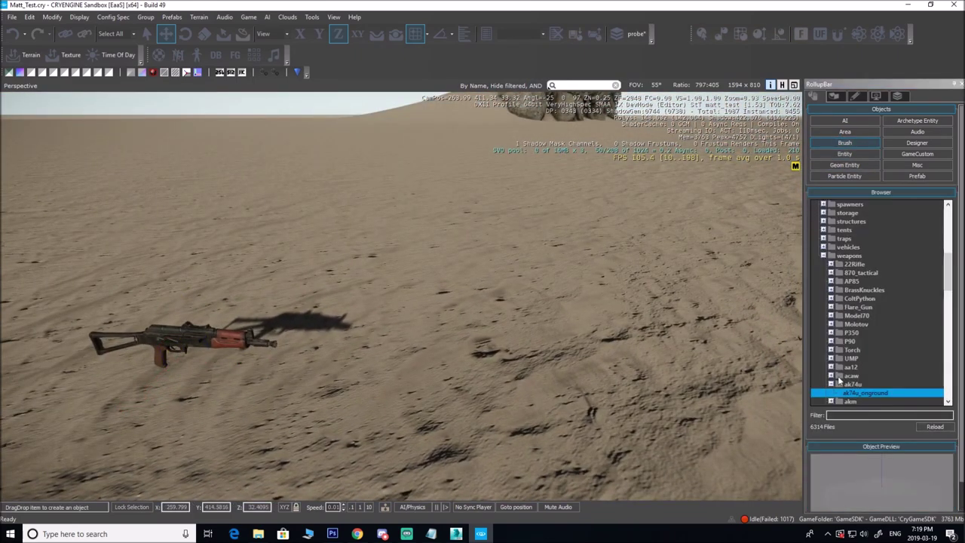
{"action": "left_click", "coordinate": [857, 415]}
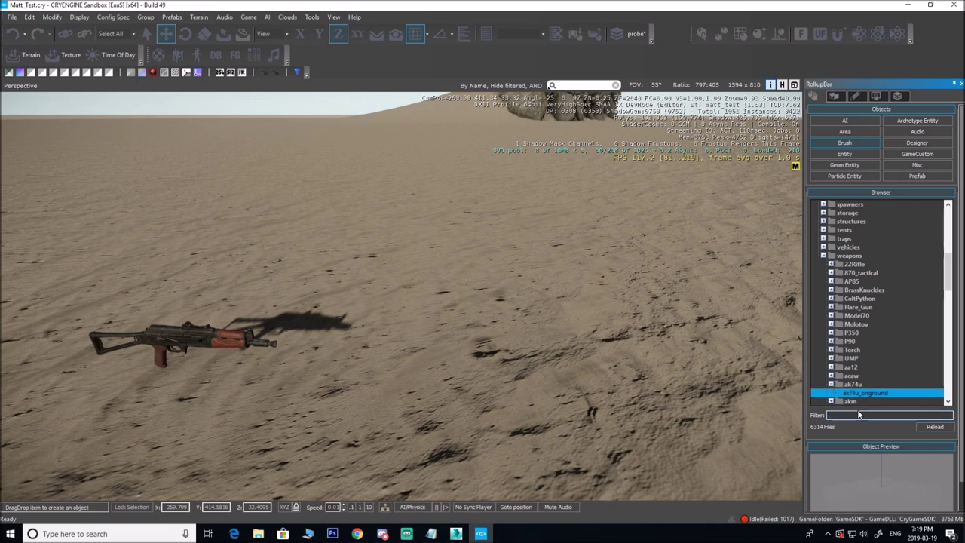
{"action": "type", "text": "ak74u"}
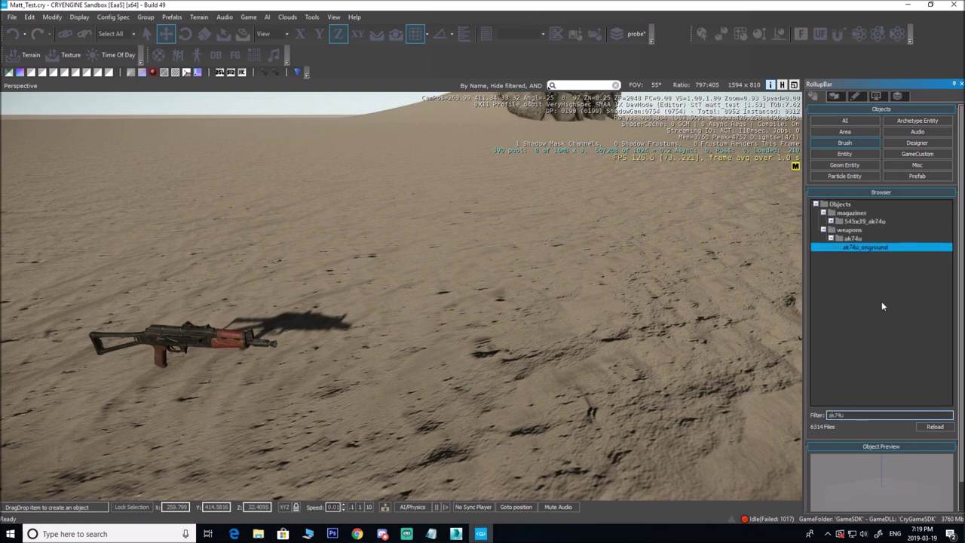
{"action": "mouse_move", "coordinate": [863, 246]}
{"action": "left_mouse_down"}
{"action": "mouse_move", "coordinate": [733, 265]}
{"action": "mouse_move", "coordinate": [496, 272]}
{"action": "mouse_move", "coordinate": [495, 205]}
{"action": "left_mouse_up"}
{"action": "mouse_move", "coordinate": [495, 206]}
{"action": "right_mouse_down"}
{"action": "mouse_move", "coordinate": [554, 168]}
{"action": "mouse_move", "coordinate": [449, 230]}
{"action": "right_mouse_up"}
{"action": "key", "text": "d"}
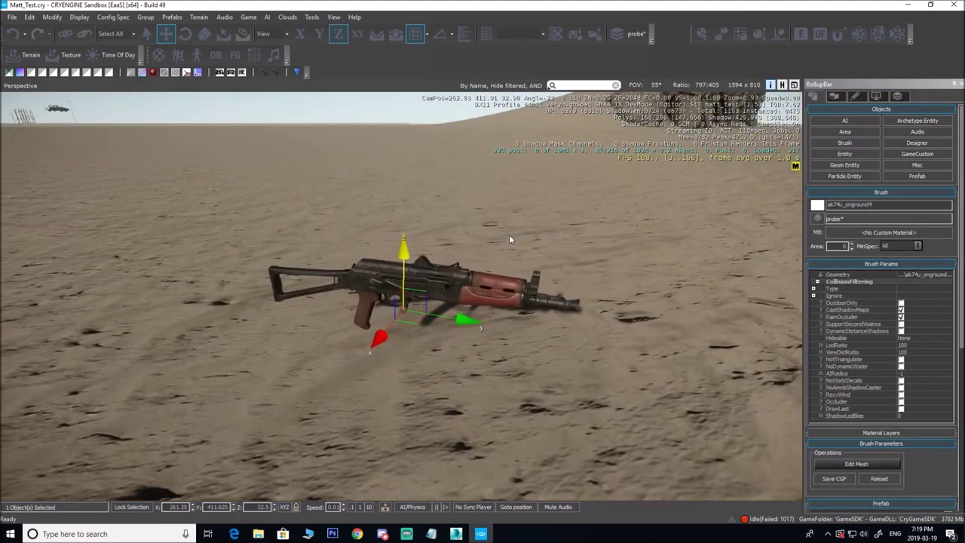
Start exporting the selected rifle and set the export file type to FBX format (*.fbx).
{"action": "left_click", "coordinate": [12, 17]}
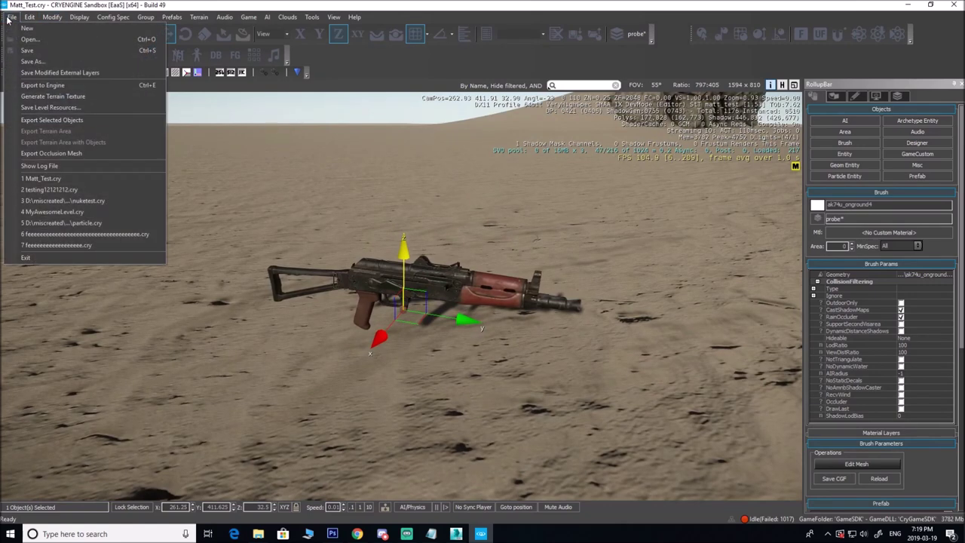
{"action": "left_click", "coordinate": [49, 131]}
{"action": "left_click", "coordinate": [459, 365]}
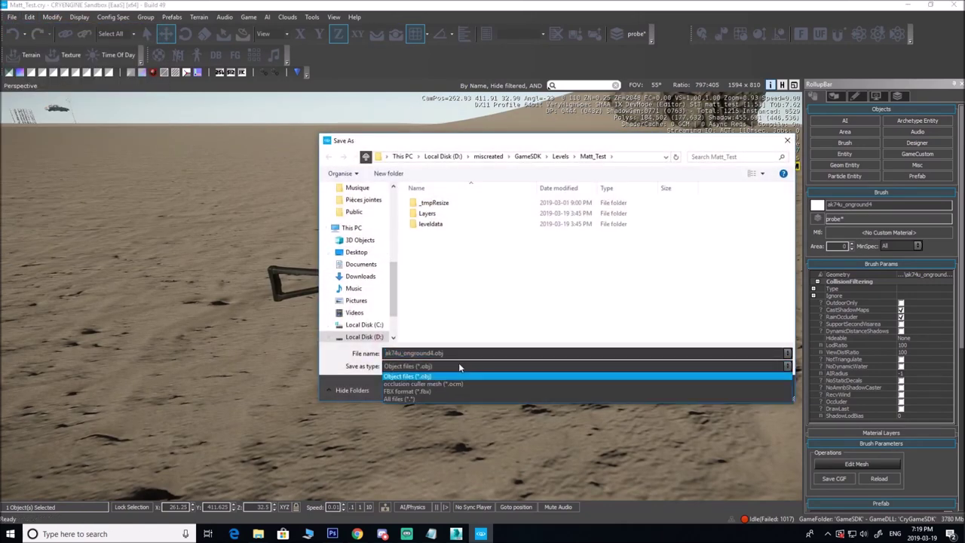
{"action": "left_click", "coordinate": [447, 392]}
Save the export over ak74u_onground3.fbx in E:\Modding\AK74U, using the Bin format and Z up axis.
{"action": "left_click", "coordinate": [489, 156]}
{"action": "left_click", "coordinate": [443, 156]}
{"action": "scroll", "coordinate": [456, 272], "scroll_direction": "down", "scroll_amount": 4}
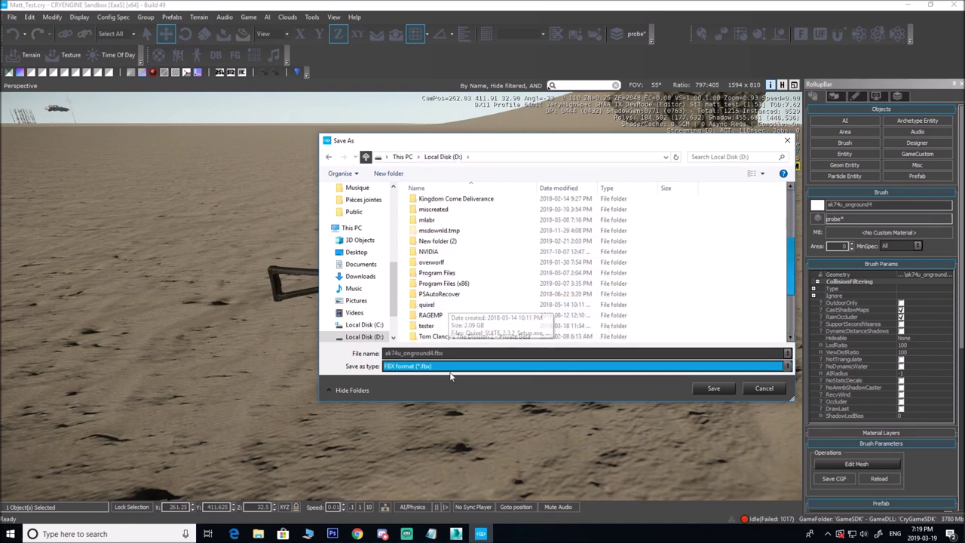
{"action": "left_click", "coordinate": [403, 156]}
{"action": "double_click", "coordinate": [488, 328]}
{"action": "scroll", "coordinate": [450, 297], "scroll_direction": "down", "scroll_amount": 4}
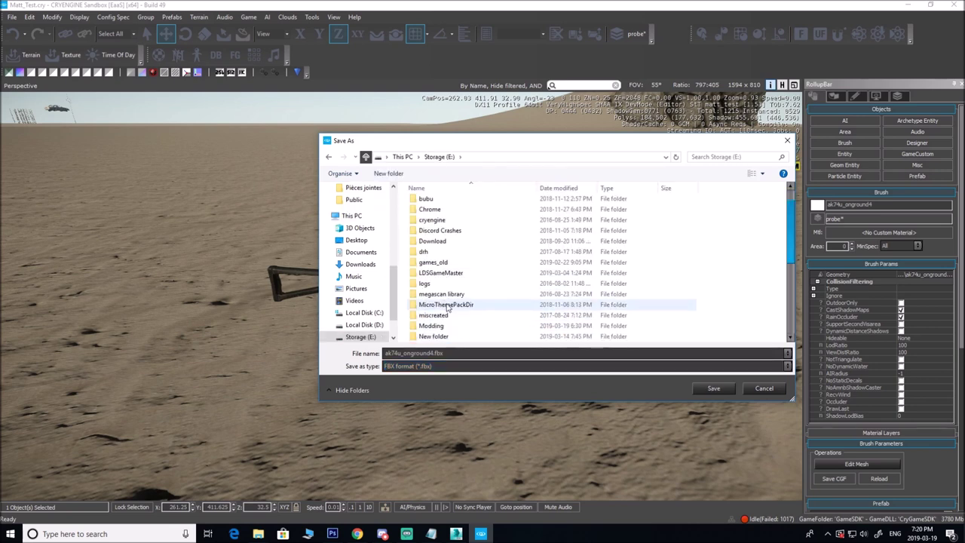
{"action": "double_click", "coordinate": [433, 294]}
{"action": "double_click", "coordinate": [441, 216]}
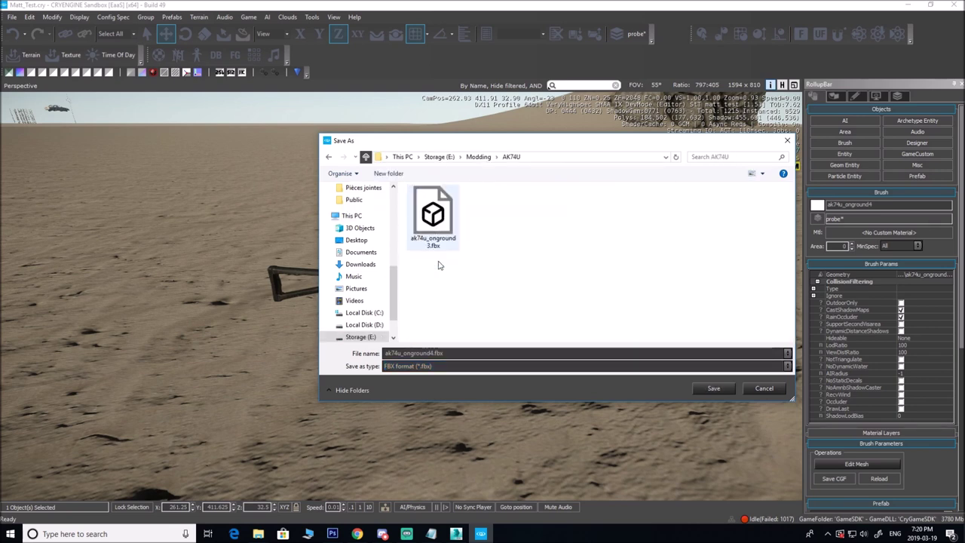
{"action": "double_click", "coordinate": [446, 240]}
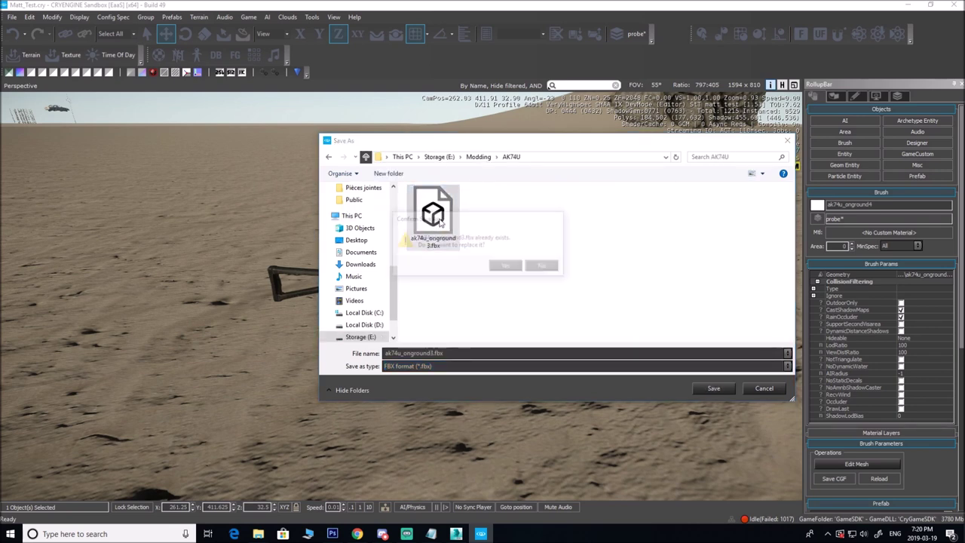
{"action": "left_click", "coordinate": [510, 267]}
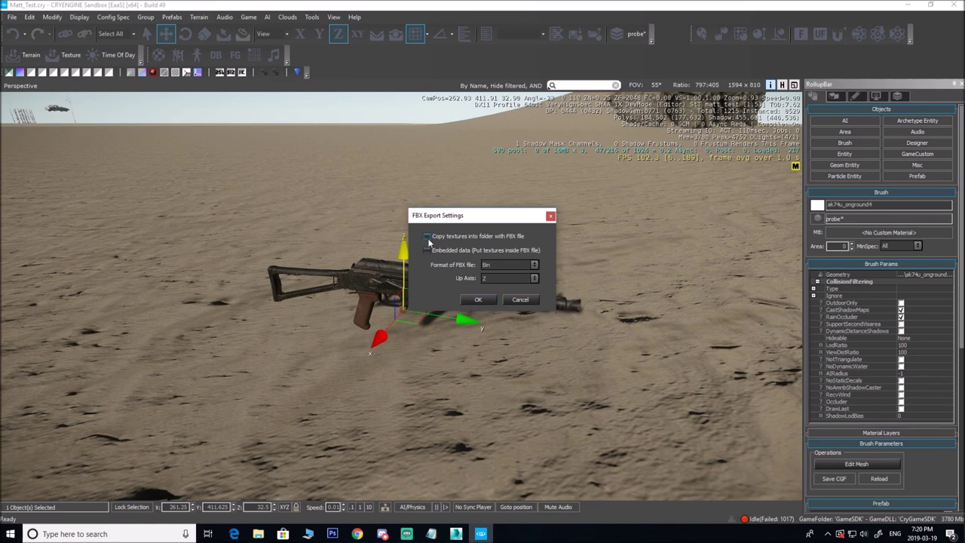
{"action": "left_click", "coordinate": [478, 299]}
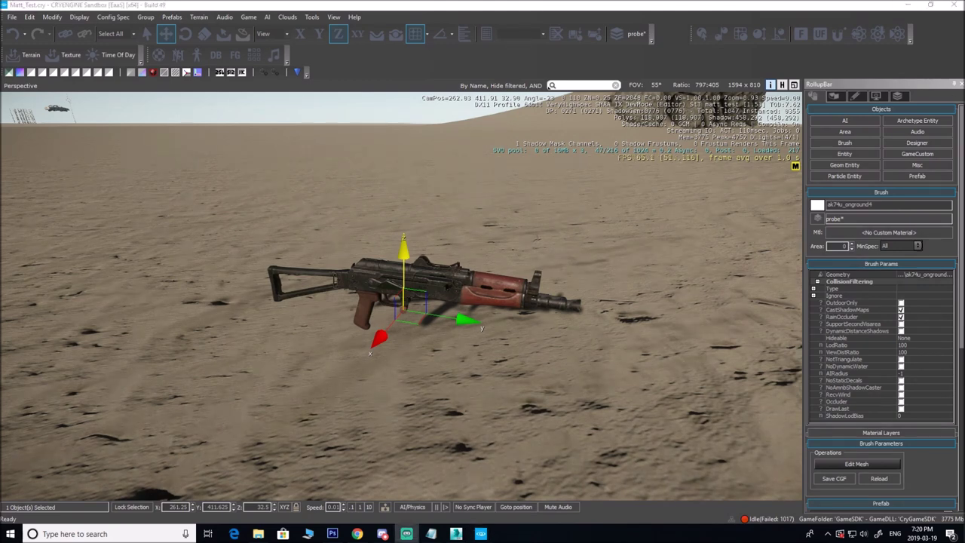
Switch to 3ds Max 2016 and close the Material Editor.
{"action": "left_click", "coordinate": [908, 6]}
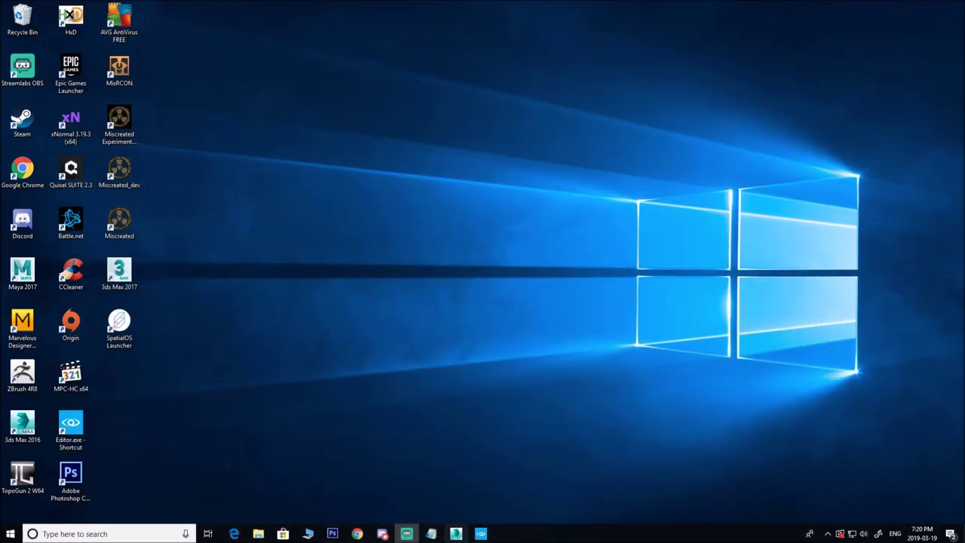
{"action": "left_click", "coordinate": [456, 534]}
{"action": "middle_click_drag", "start_coordinate": [411, 196], "coordinate": [356, 198]}
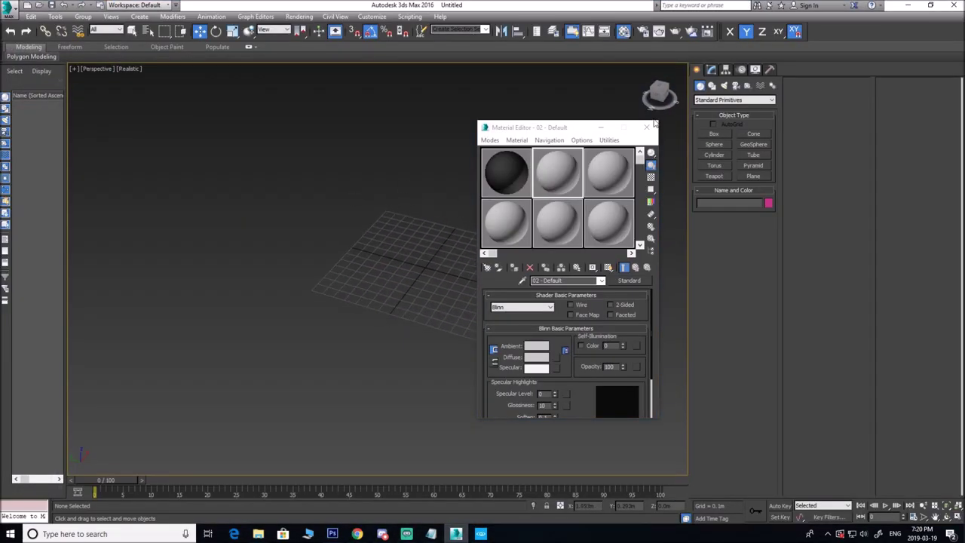
{"action": "left_click", "coordinate": [647, 128]}
{"action": "middle_click_drag", "start_coordinate": [515, 225], "coordinate": [480, 262], "text": "alt"}
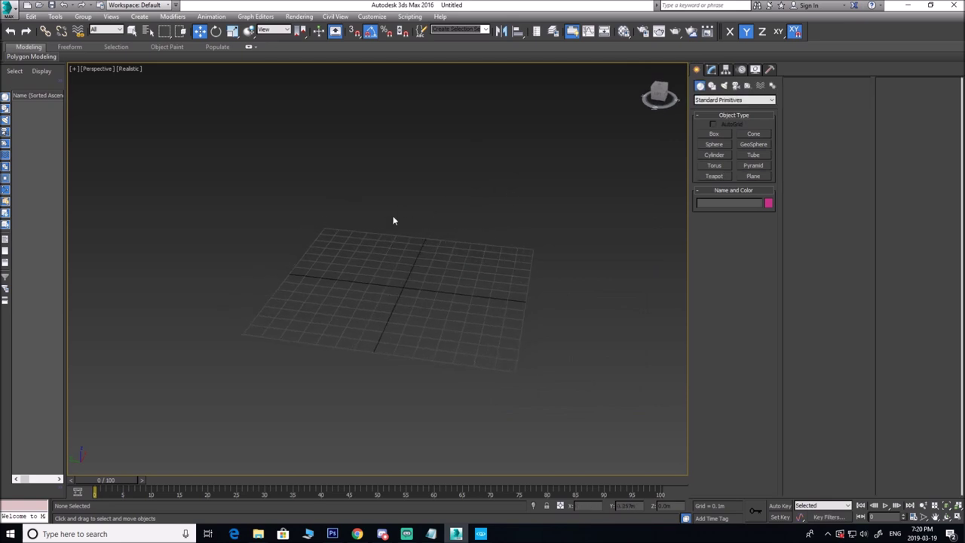
Import ak74u_onground3.fbx from E:\Modding\AK74U, keeping the default FBX import settings.
{"action": "left_click", "coordinate": [9, 10]}
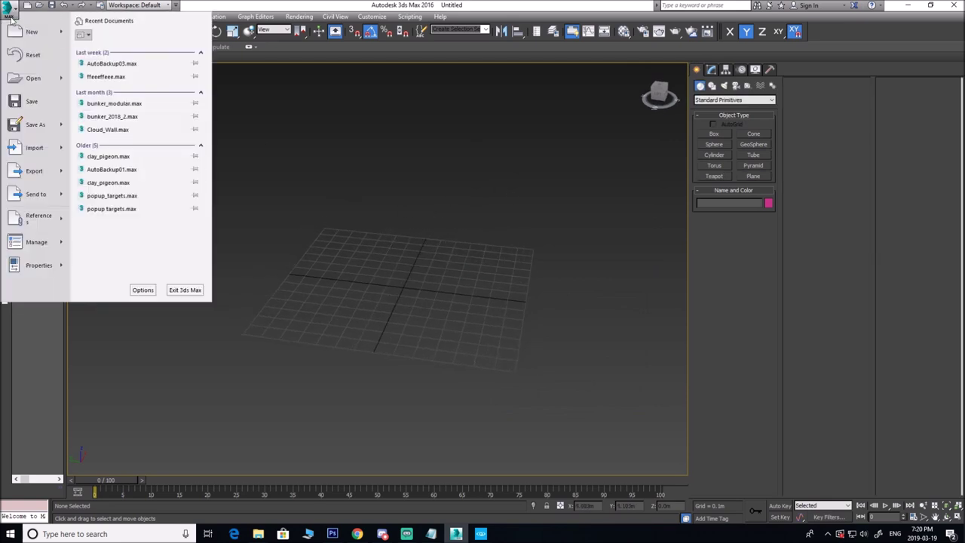
{"action": "mouse_move", "coordinate": [10, 38]}
{"action": "left_click", "coordinate": [33, 147]}
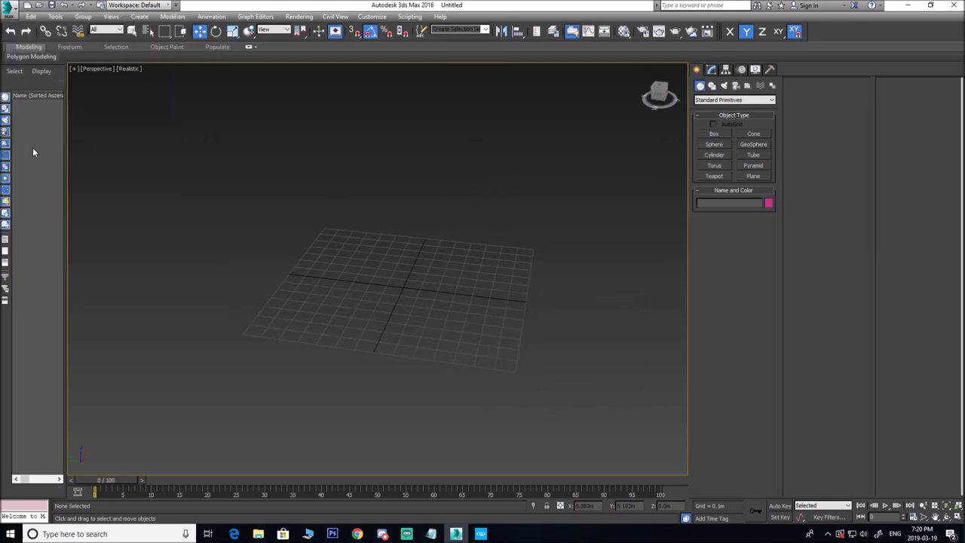
{"action": "left_click", "coordinate": [122, 90]}
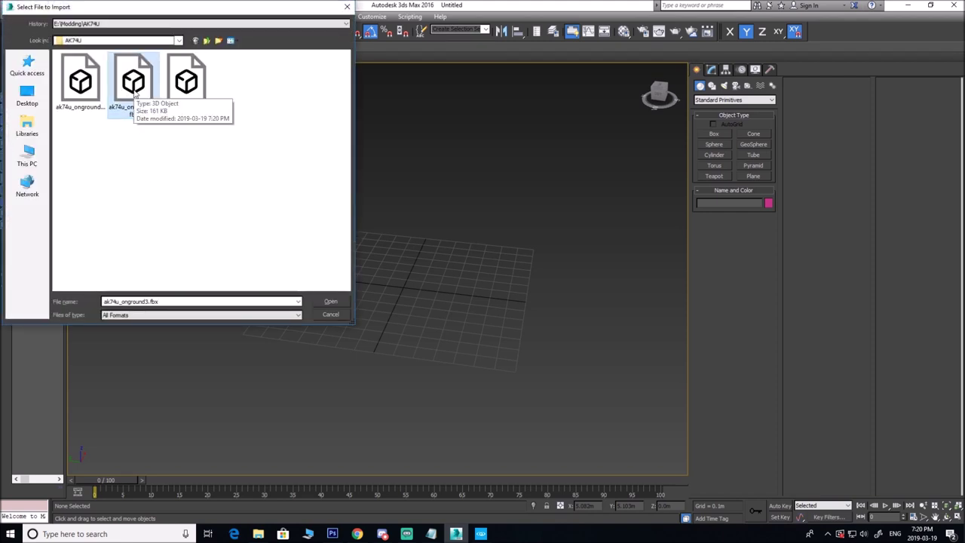
{"action": "double_click", "coordinate": [134, 89]}
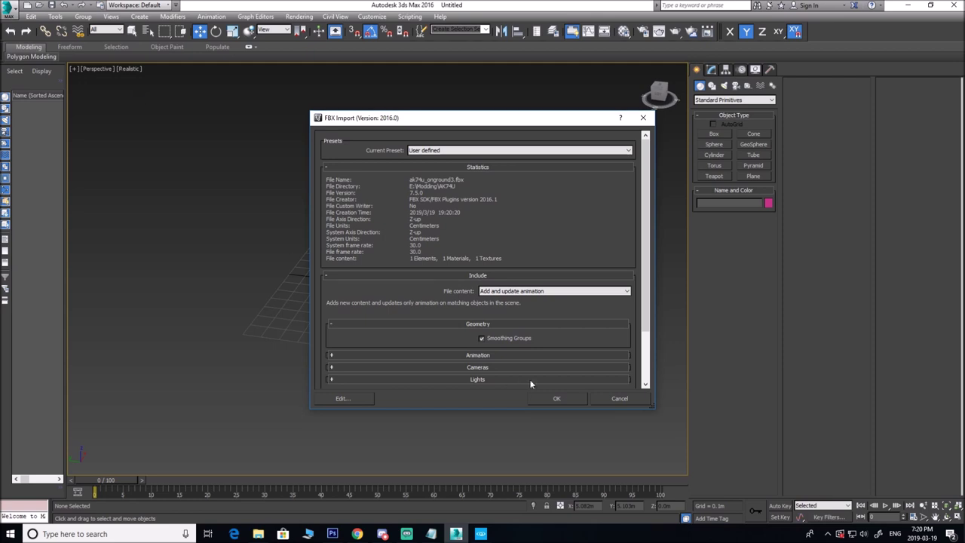
{"action": "left_click", "coordinate": [558, 397]}
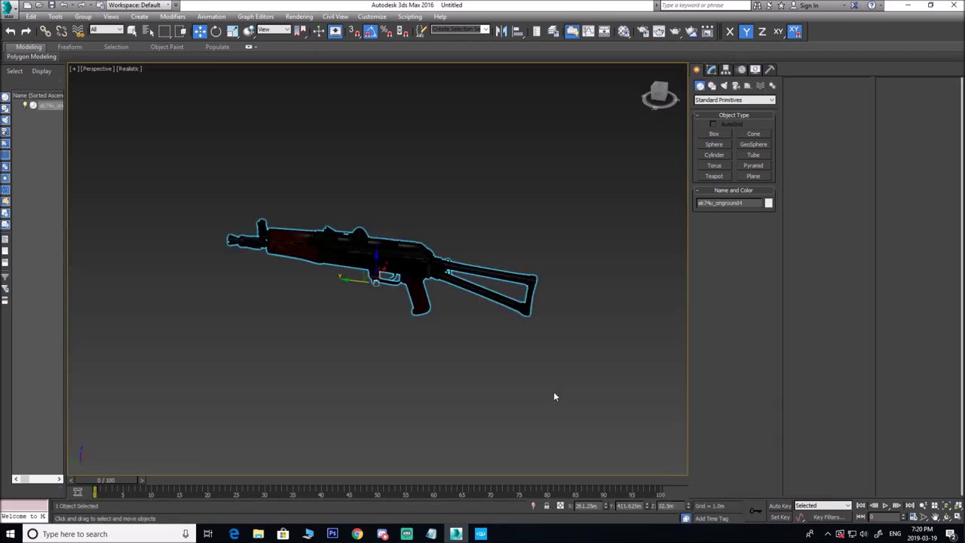
Move the imported rifle to the world origin by setting its X, Y and Z position to 0.
{"action": "mouse_move", "coordinate": [397, 268]}
{"action": "middle_mouse_down", "text": "alt"}
{"action": "mouse_move", "coordinate": [381, 274]}
{"action": "mouse_move", "coordinate": [390, 284]}
{"action": "middle_mouse_up", "text": "alt"}
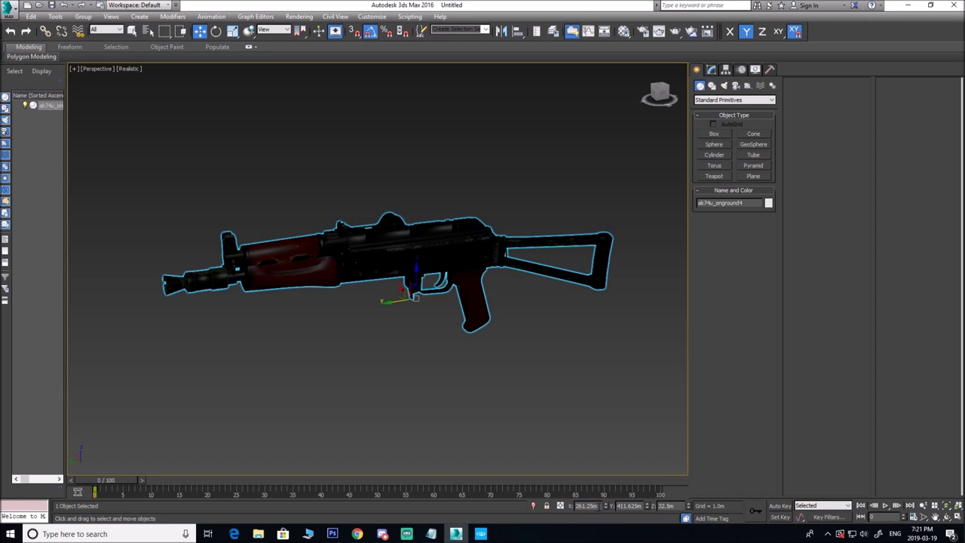
{"action": "key", "text": "Return"}
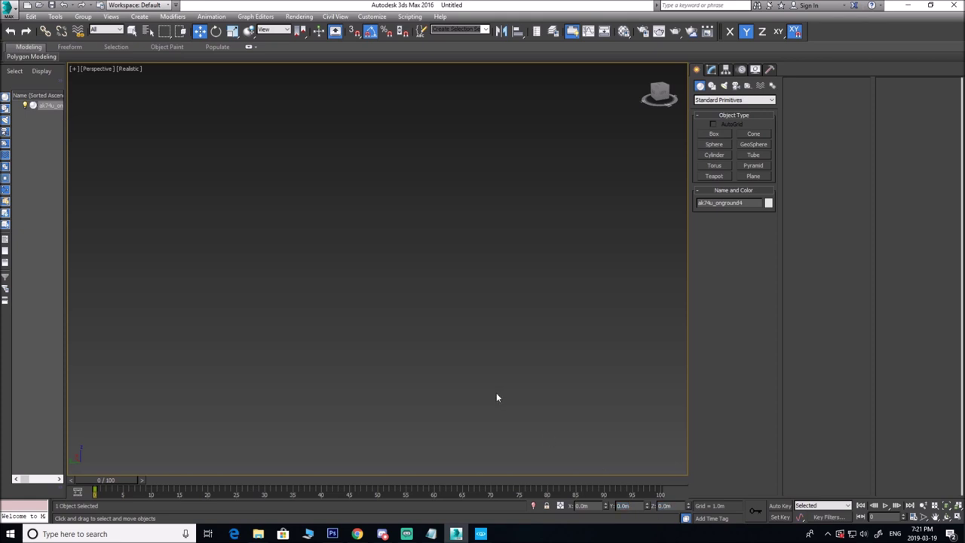
Assign the blank 03 - Default material to the imported rifle and close the Material Editor.
{"action": "key", "text": "z"}
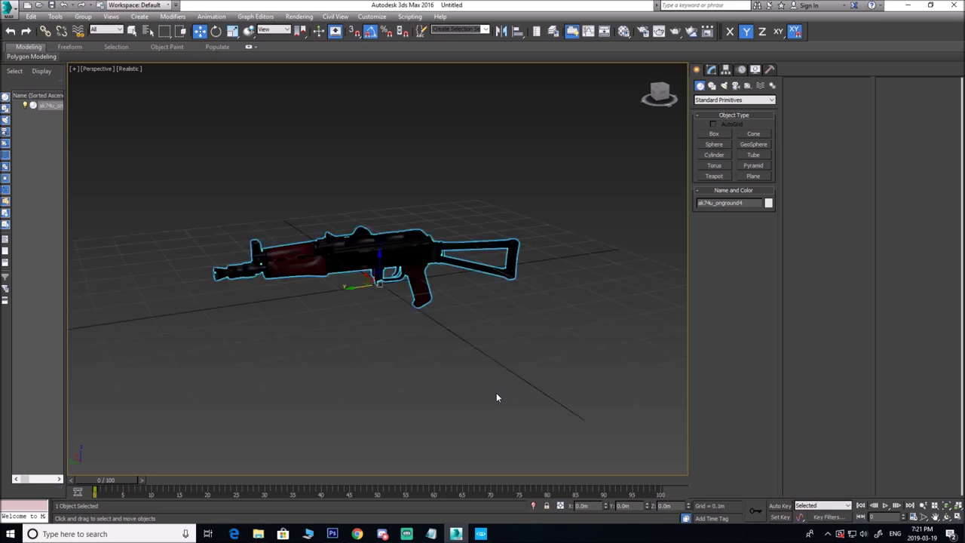
{"action": "middle_click_drag", "start_coordinate": [472, 357], "coordinate": [448, 340]}
{"action": "scroll", "coordinate": [422, 265], "scroll_direction": "down", "scroll_amount": 2}
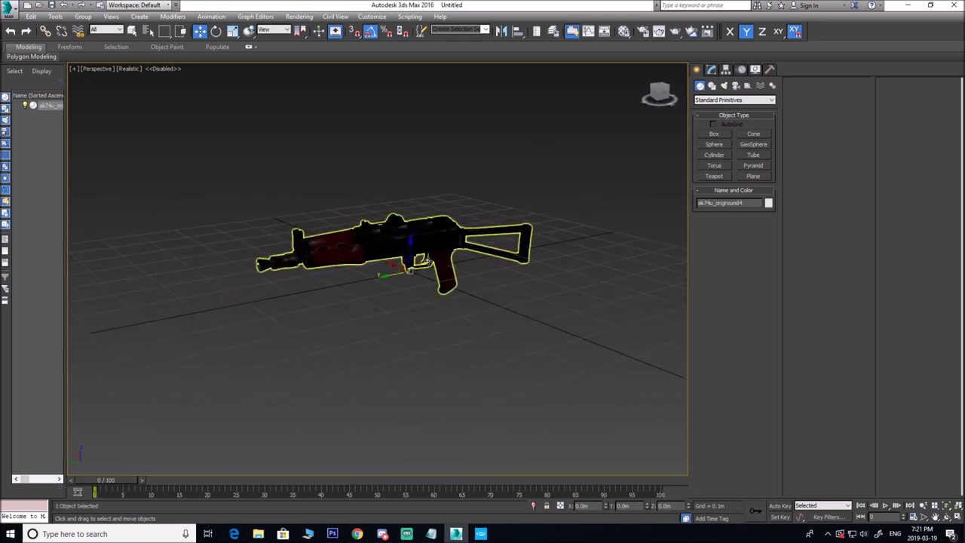
{"action": "key", "text": "m"}
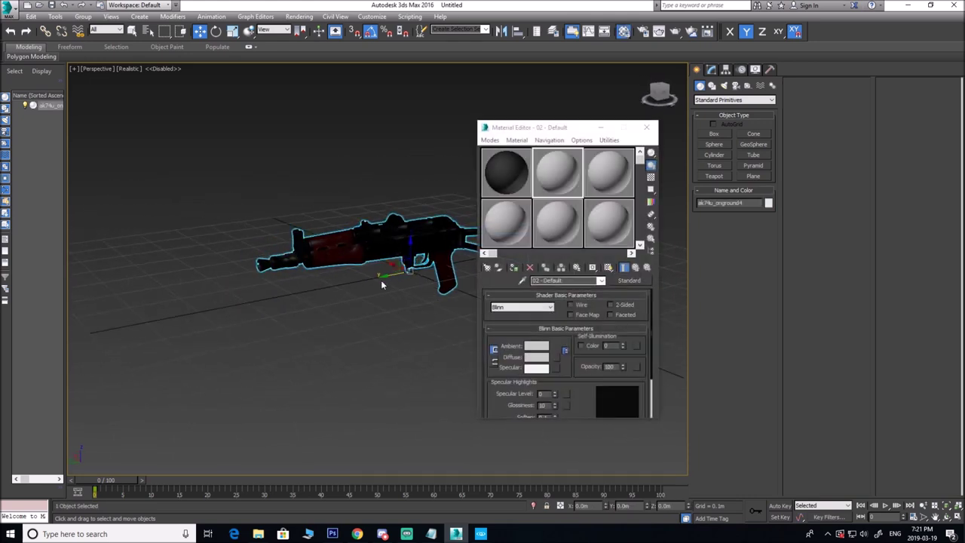
{"action": "left_click", "coordinate": [609, 175]}
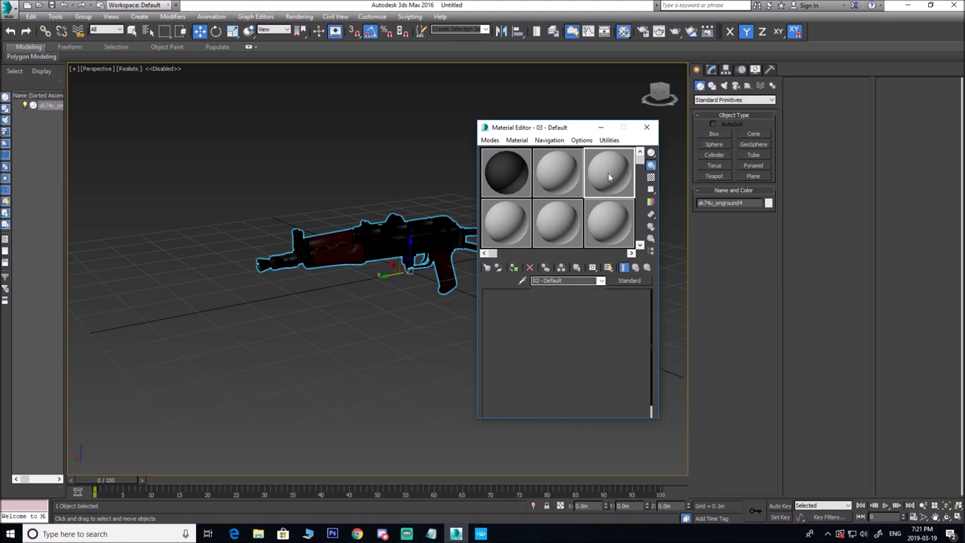
{"action": "left_click_drag", "start_coordinate": [413, 238], "coordinate": [413, 237]}
{"action": "left_click", "coordinate": [646, 126]}
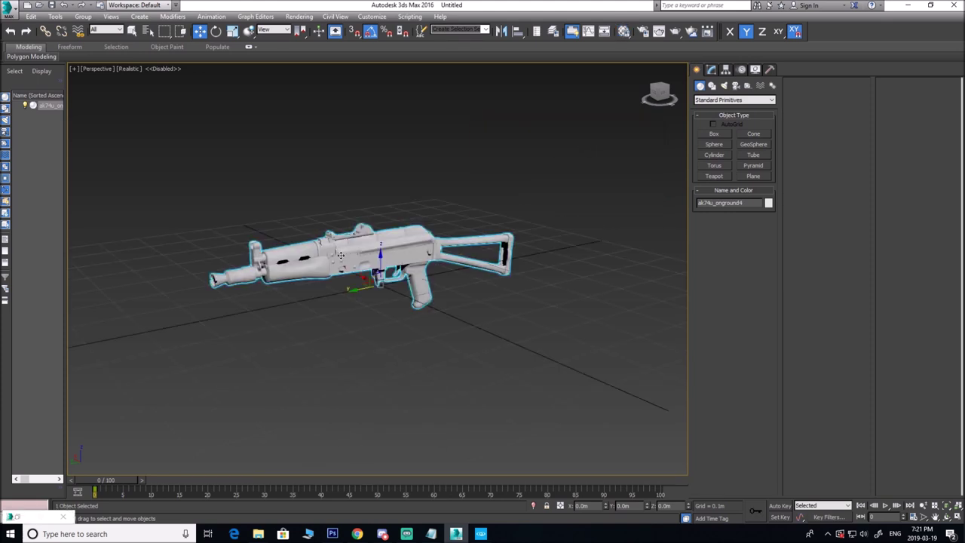
Convert the rifle to an Editable Poly.
{"action": "middle_click_drag", "start_coordinate": [332, 263], "coordinate": [359, 269], "text": "alt"}
{"action": "scroll", "coordinate": [359, 270], "scroll_direction": "up", "scroll_amount": 5}
{"action": "right_click", "coordinate": [359, 269]}
{"action": "mouse_move", "coordinate": [420, 365]}
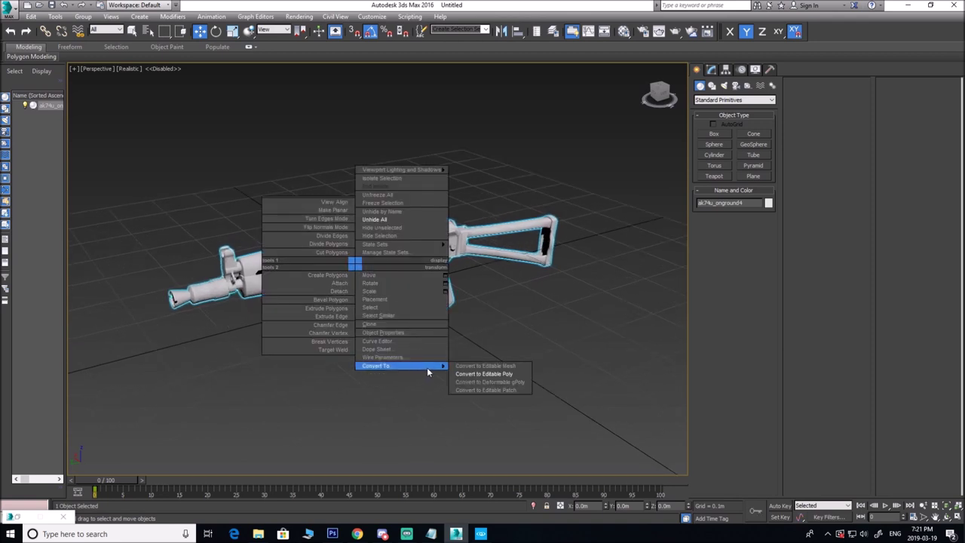
{"action": "left_click", "coordinate": [483, 373]}
{"action": "middle_click_drag", "start_coordinate": [392, 281], "coordinate": [402, 275], "text": "alt"}
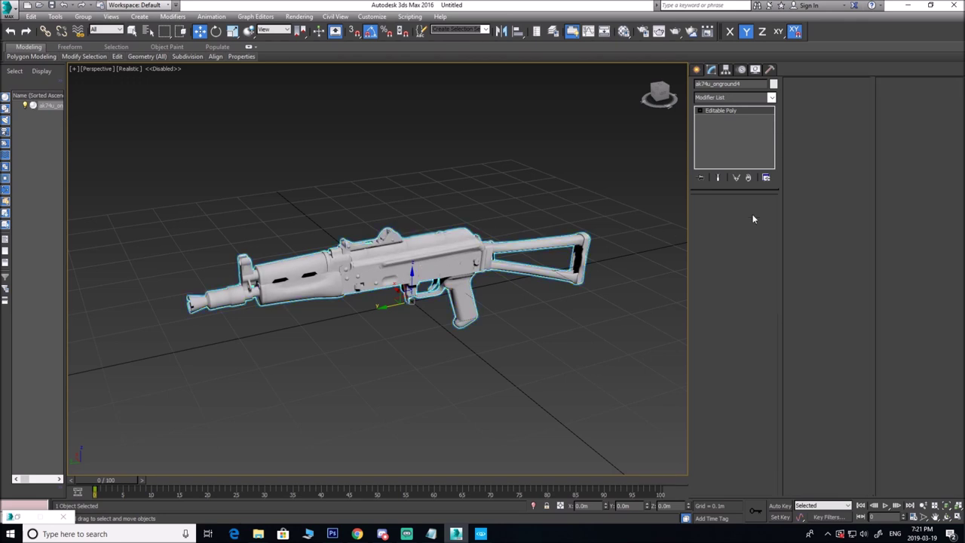
Examine how the rifle mesh is divided by selecting individual elements around the receiver.
{"action": "left_click", "coordinate": [756, 213]}
{"action": "left_click", "coordinate": [418, 272]}
{"action": "middle_click_drag", "start_coordinate": [418, 272], "coordinate": [467, 203], "text": "alt"}
{"action": "middle_click_drag", "start_coordinate": [377, 250], "coordinate": [560, 278], "text": "alt"}
{"action": "left_click", "coordinate": [362, 249], "text": "ctrl"}
{"action": "left_click", "coordinate": [449, 285]}
{"action": "middle_click_drag", "start_coordinate": [426, 274], "coordinate": [445, 294], "text": "alt"}
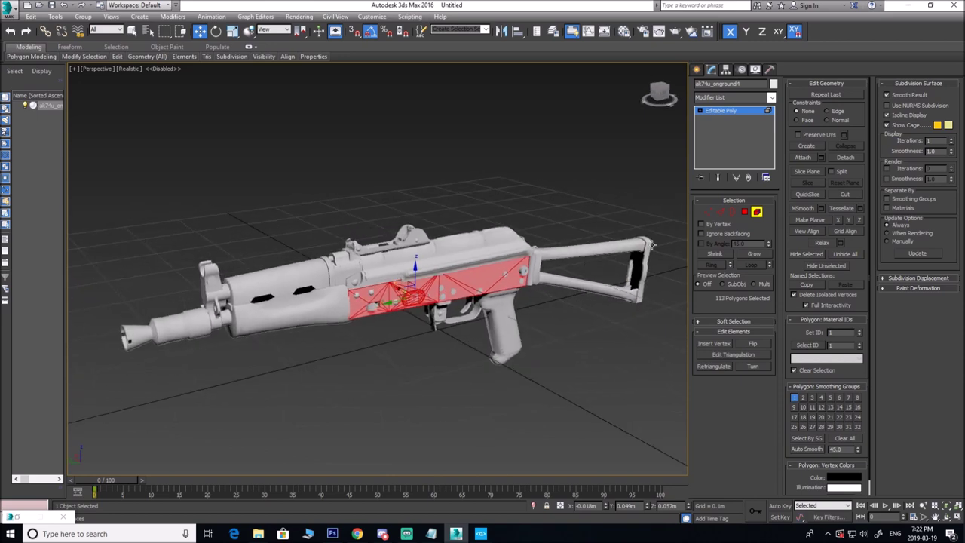
Weld all of the rifle's vertices, using the smallest non-zero weld threshold.
{"action": "left_click", "coordinate": [708, 213]}
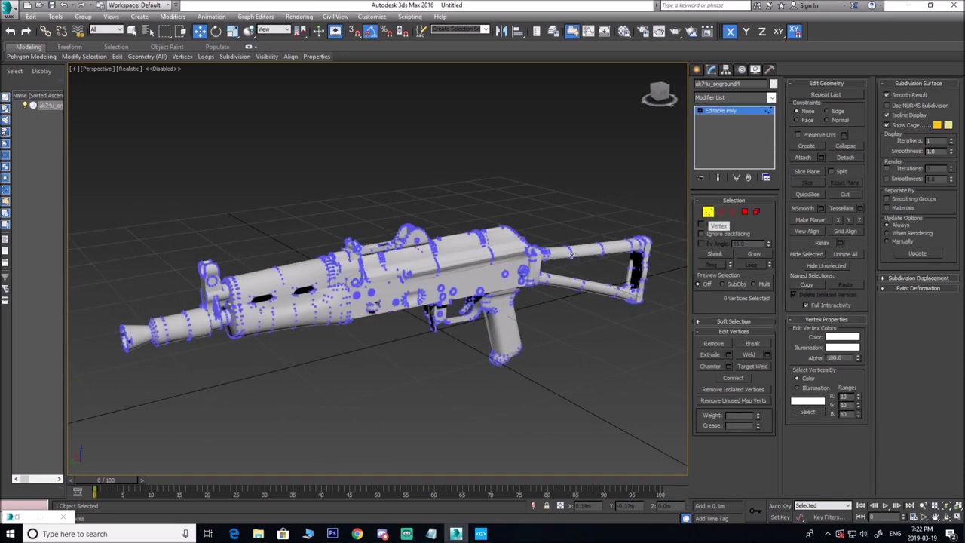
{"action": "scroll", "coordinate": [483, 218], "scroll_direction": "down", "scroll_amount": 4}
{"action": "left_click_drag", "start_coordinate": [593, 404], "coordinate": [654, 401]}
{"action": "scroll", "coordinate": [494, 291], "scroll_direction": "up", "scroll_amount": 3}
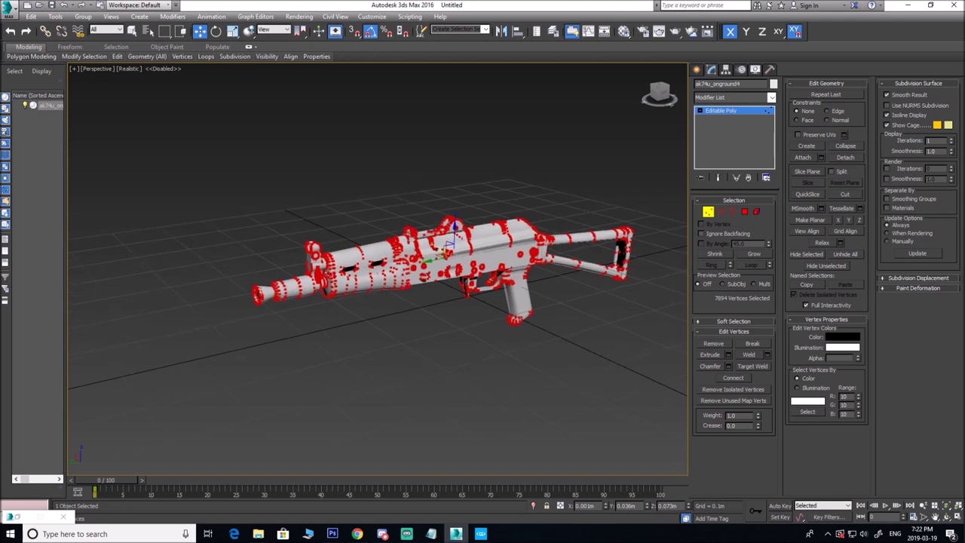
{"action": "left_click", "coordinate": [768, 357]}
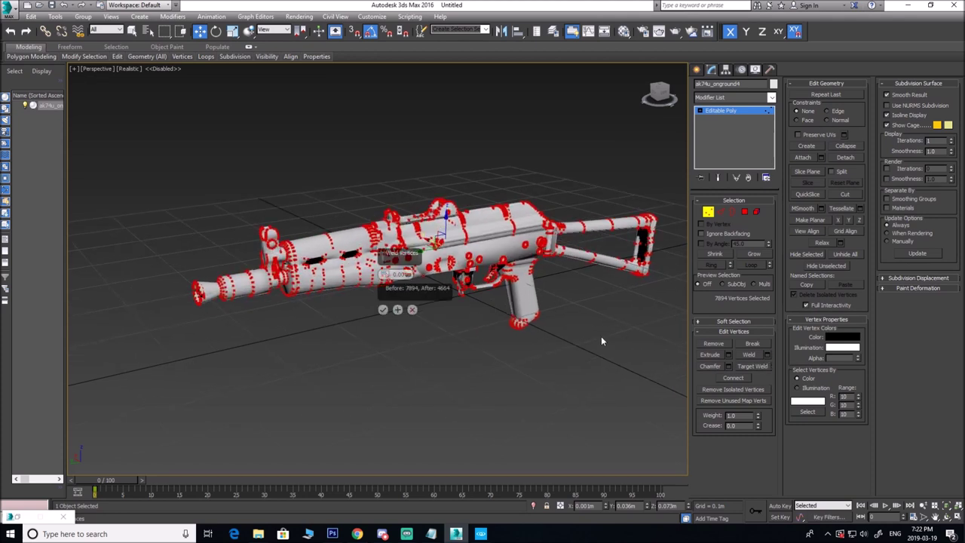
{"action": "scroll", "coordinate": [423, 315], "scroll_direction": "up", "scroll_amount": 5}
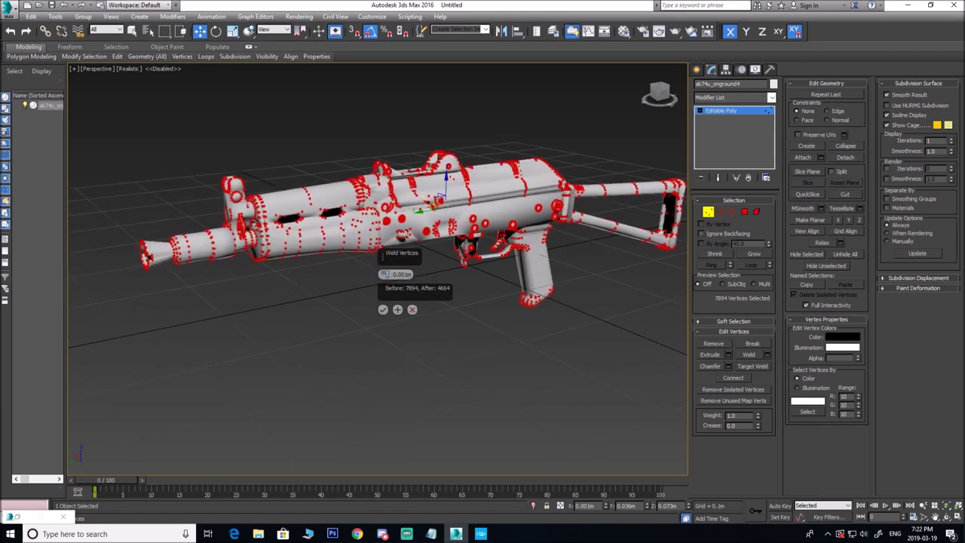
{"action": "right_click", "coordinate": [385, 276]}
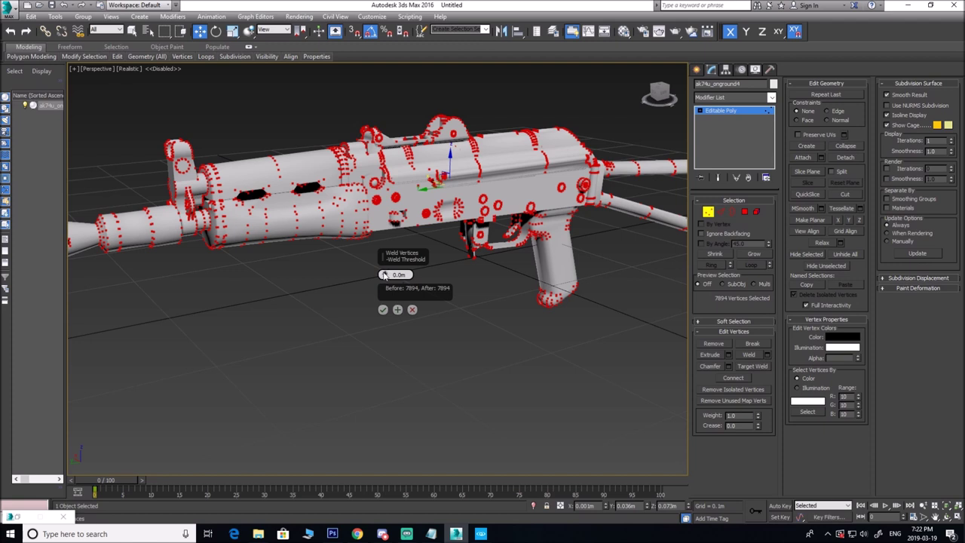
{"action": "left_click", "coordinate": [385, 274]}
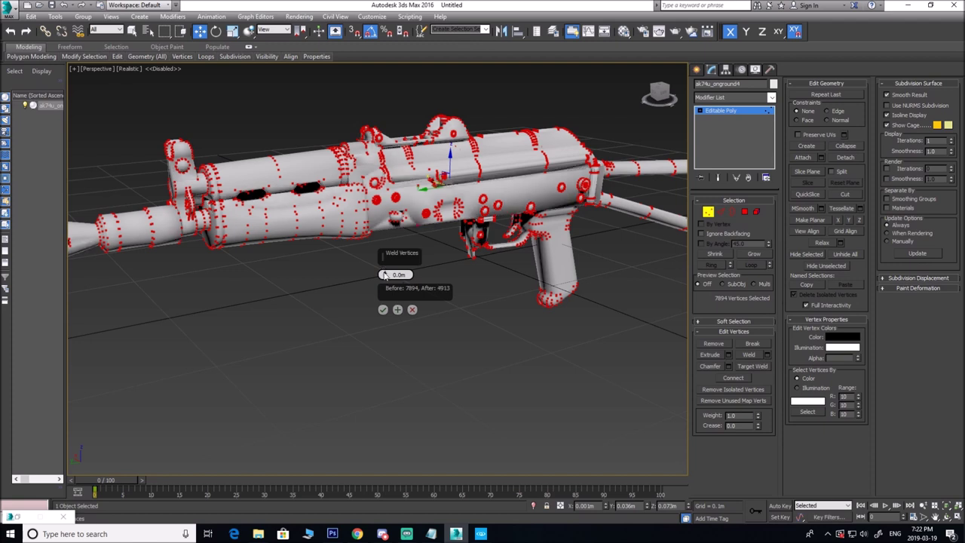
{"action": "left_click", "coordinate": [382, 312]}
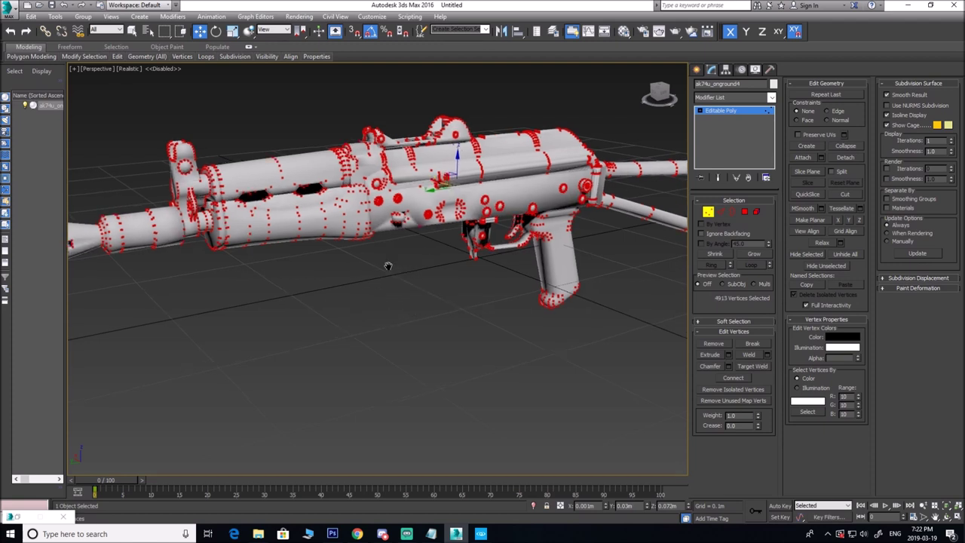
{"action": "scroll", "coordinate": [411, 223], "scroll_direction": "up", "scroll_amount": 3}
{"action": "scroll", "coordinate": [530, 281], "scroll_direction": "down", "scroll_amount": 4}
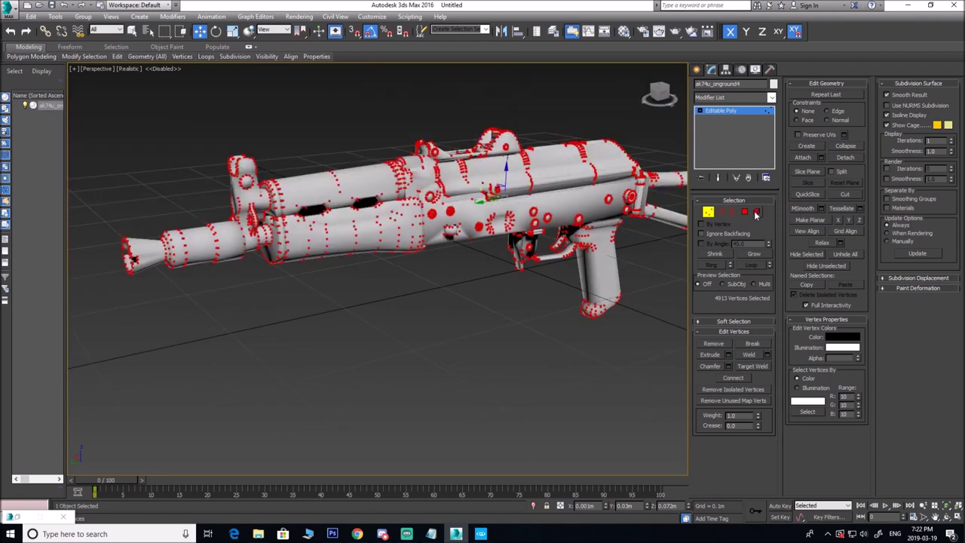
Examine the welded mesh at element level by selecting the separate parts around the receiver and viewing both sides.
{"action": "left_click", "coordinate": [698, 72]}
{"action": "left_click", "coordinate": [708, 70]}
{"action": "left_click", "coordinate": [711, 70]}
{"action": "left_click", "coordinate": [756, 212]}
{"action": "left_click", "coordinate": [510, 281]}
{"action": "left_click", "coordinate": [567, 210]}
{"action": "middle_click_drag", "start_coordinate": [543, 274], "coordinate": [393, 233], "text": "alt"}
{"action": "left_click", "coordinate": [437, 268]}
{"action": "left_click", "coordinate": [478, 265]}
{"action": "left_click", "coordinate": [542, 306]}
{"action": "middle_click_drag", "start_coordinate": [483, 253], "coordinate": [532, 339], "text": "alt"}
{"action": "key", "text": "ctrl+z"}
{"action": "key", "text": "ctrl+z"}
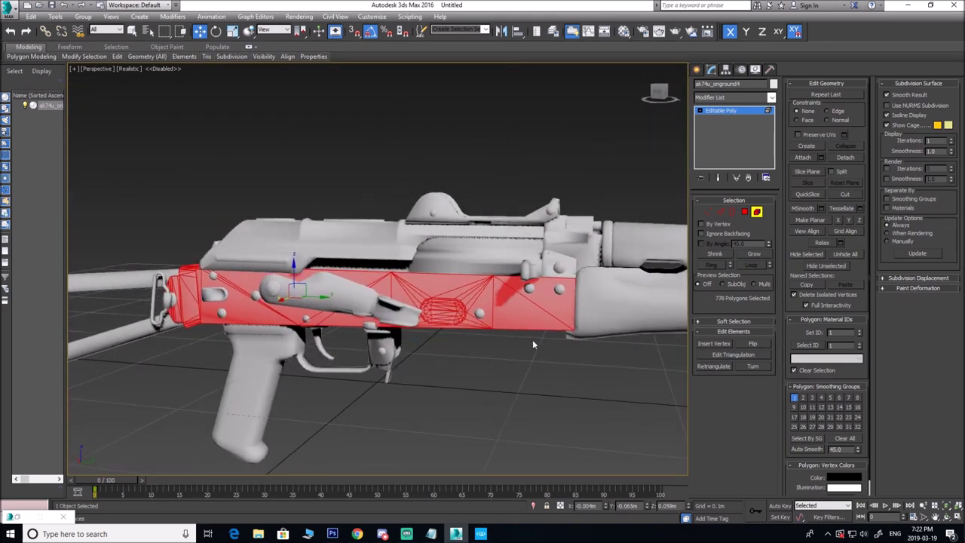
Try lifting the block between the receiver and the upper handguard off the rifle, and undo the move.
{"action": "left_click", "coordinate": [574, 251]}
{"action": "middle_click_drag", "start_coordinate": [574, 251], "coordinate": [560, 280], "text": "alt"}
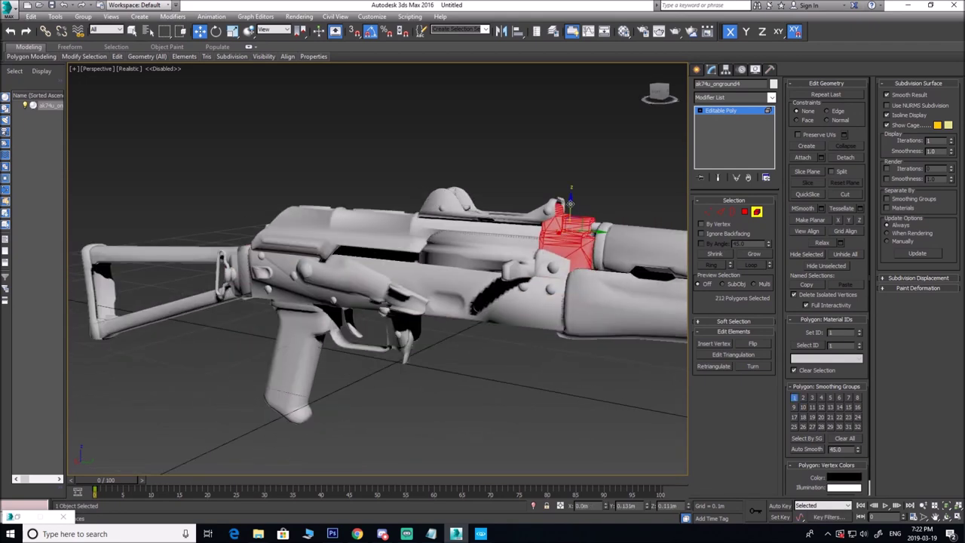
{"action": "left_click_drag", "start_coordinate": [571, 203], "coordinate": [601, 76]}
{"action": "middle_click_drag", "start_coordinate": [542, 206], "coordinate": [493, 219], "text": "alt"}
{"action": "key", "text": "ctrl+z"}
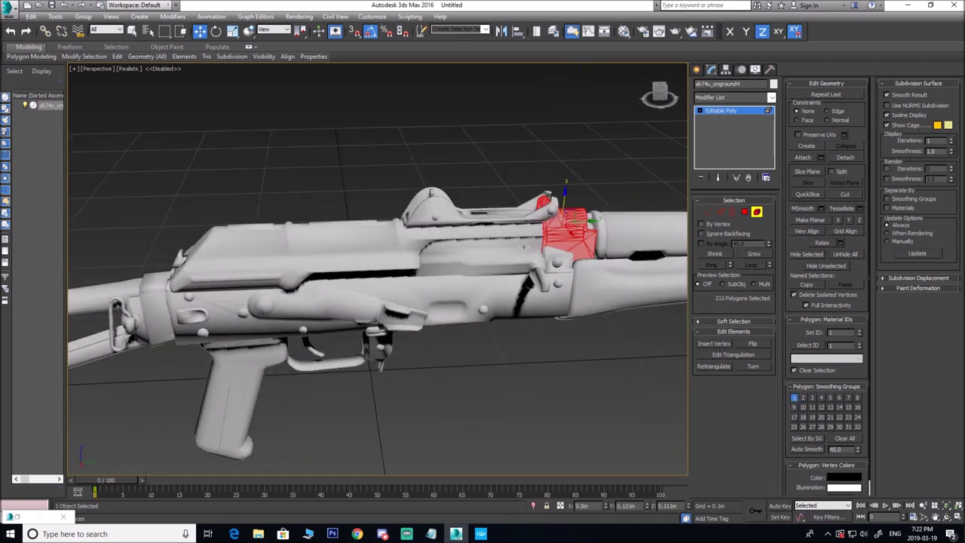
Detach the bolt carrier element with its charging handle as a separate object, keeping the default name.
{"action": "left_click", "coordinate": [523, 247]}
{"action": "left_click_drag", "start_coordinate": [519, 276], "coordinate": [630, 438]}
{"action": "middle_click_drag", "start_coordinate": [630, 422], "coordinate": [581, 394], "text": "alt"}
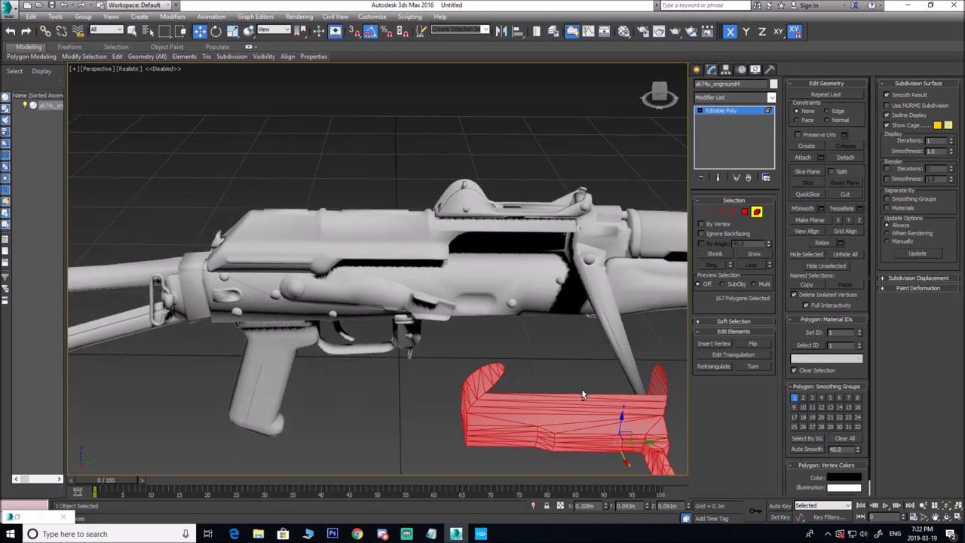
{"action": "key", "text": "ctrl+z"}
{"action": "middle_click_drag", "start_coordinate": [575, 343], "coordinate": [504, 343], "text": "alt"}
{"action": "middle_click_drag", "start_coordinate": [503, 310], "coordinate": [485, 314]}
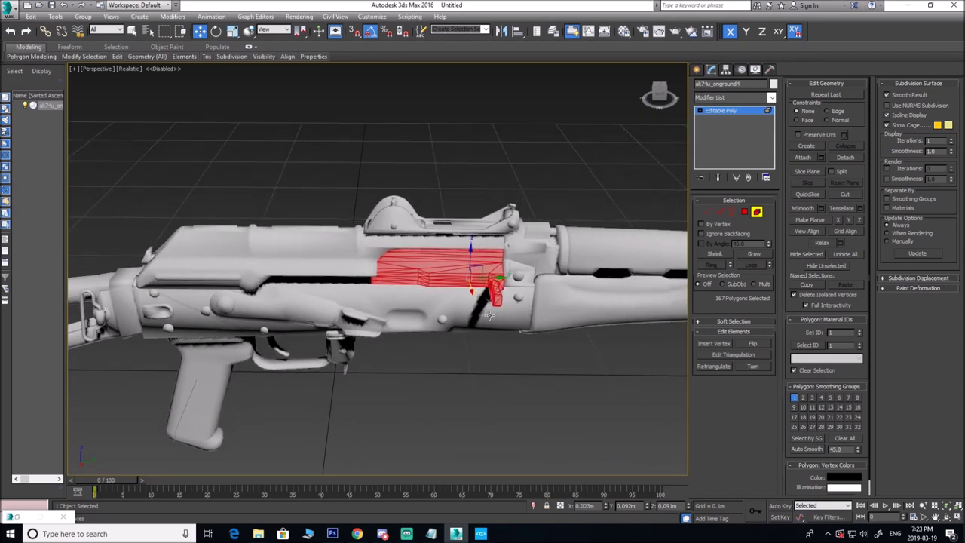
{"action": "scroll", "coordinate": [479, 266], "scroll_direction": "up", "scroll_amount": 3}
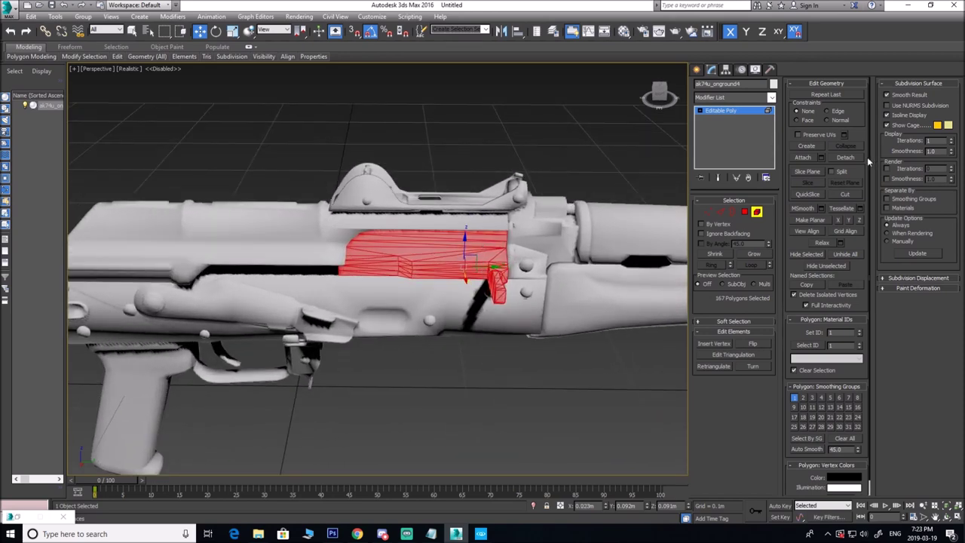
{"action": "left_click", "coordinate": [845, 158]}
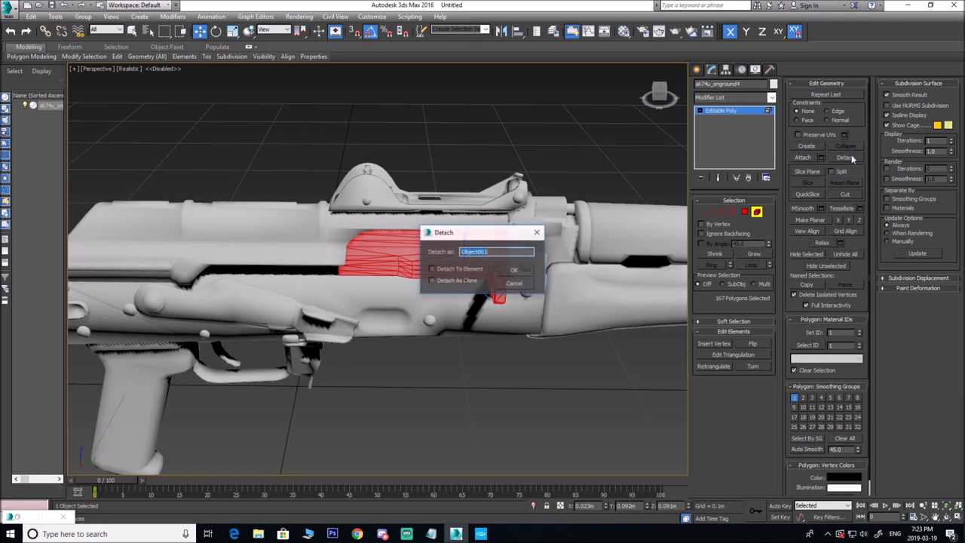
{"action": "left_click", "coordinate": [515, 275]}
Test the detached bolt carrier by moving it away from the rifle, and undo the move.
{"action": "left_click", "coordinate": [469, 300]}
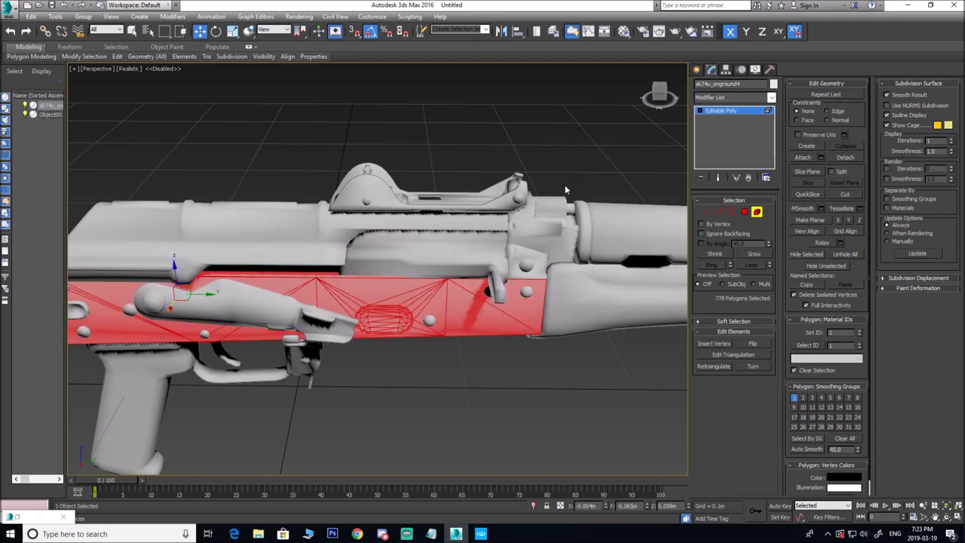
{"action": "left_click", "coordinate": [698, 70]}
{"action": "left_click", "coordinate": [474, 253]}
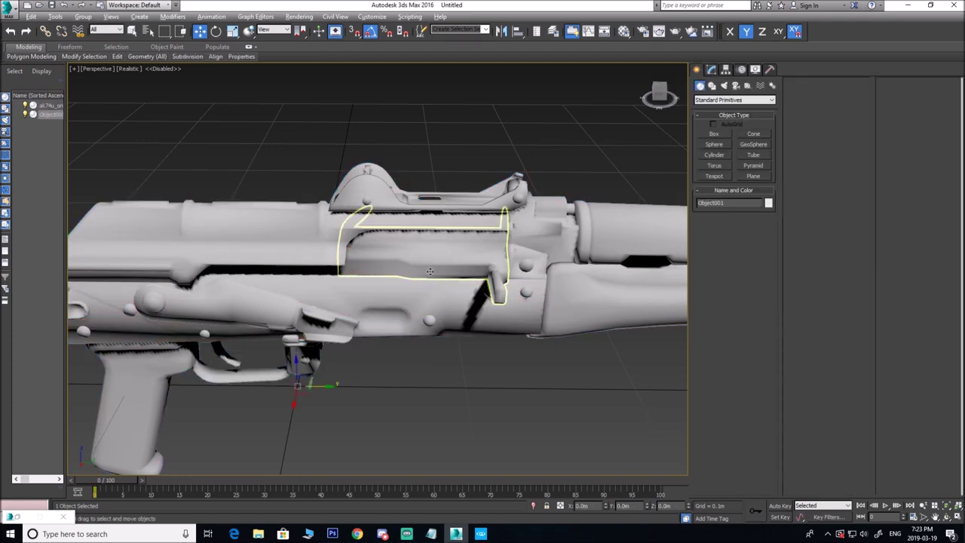
{"action": "middle_click_drag", "start_coordinate": [471, 255], "coordinate": [383, 294], "text": "alt"}
{"action": "left_click_drag", "start_coordinate": [327, 336], "coordinate": [419, 205]}
{"action": "middle_click_drag", "start_coordinate": [419, 205], "coordinate": [446, 219], "text": "alt"}
{"action": "key", "text": "ctrl+z"}
Detach the lower receiver body element from the main rifle mesh as a separate object, keeping the default name.
{"action": "left_click", "coordinate": [446, 219]}
{"action": "left_click", "coordinate": [712, 69]}
{"action": "left_click", "coordinate": [756, 212]}
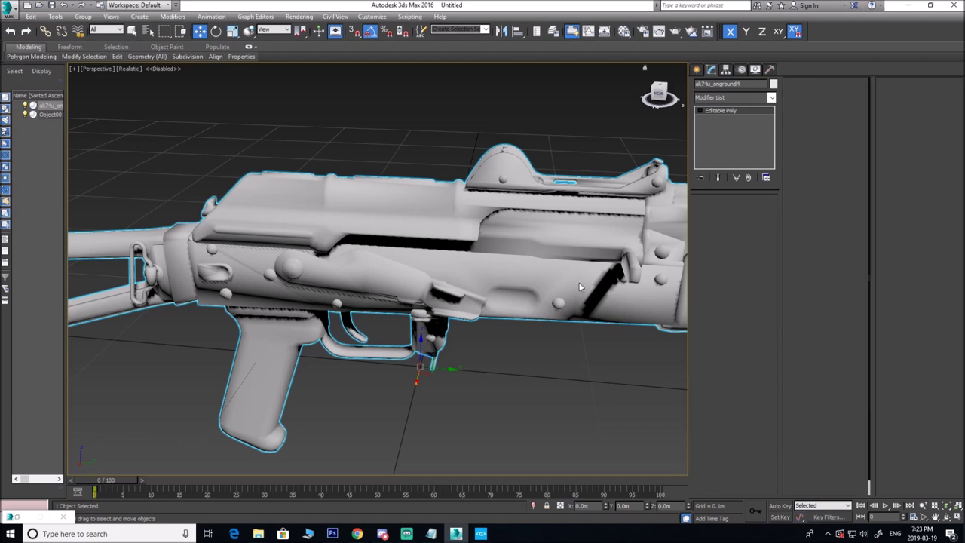
{"action": "left_click", "coordinate": [579, 286]}
{"action": "middle_click_drag", "start_coordinate": [553, 279], "coordinate": [407, 249], "text": "alt"}
{"action": "left_click_drag", "start_coordinate": [261, 239], "coordinate": [153, 331]}
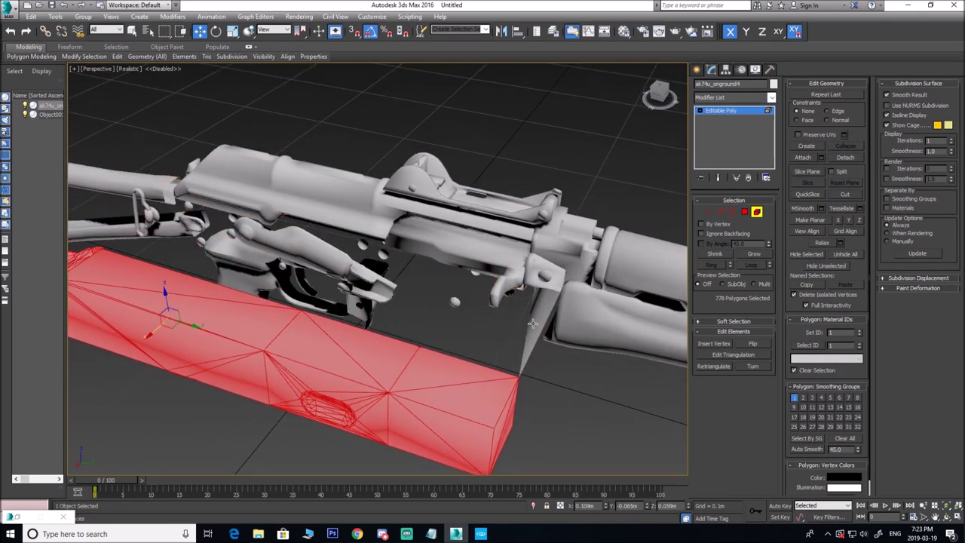
{"action": "key", "text": "ctrl+z"}
{"action": "left_click", "coordinate": [850, 157]}
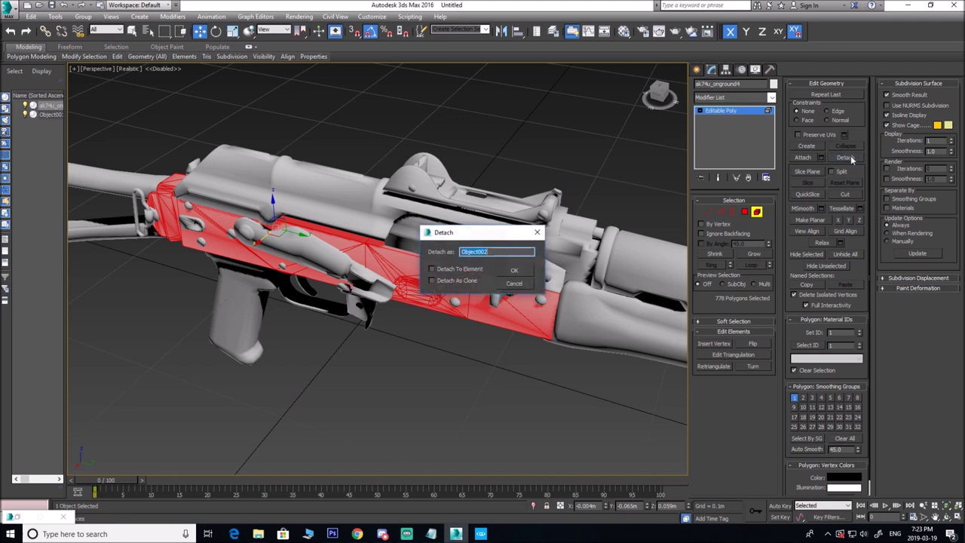
{"action": "left_click", "coordinate": [514, 273]}
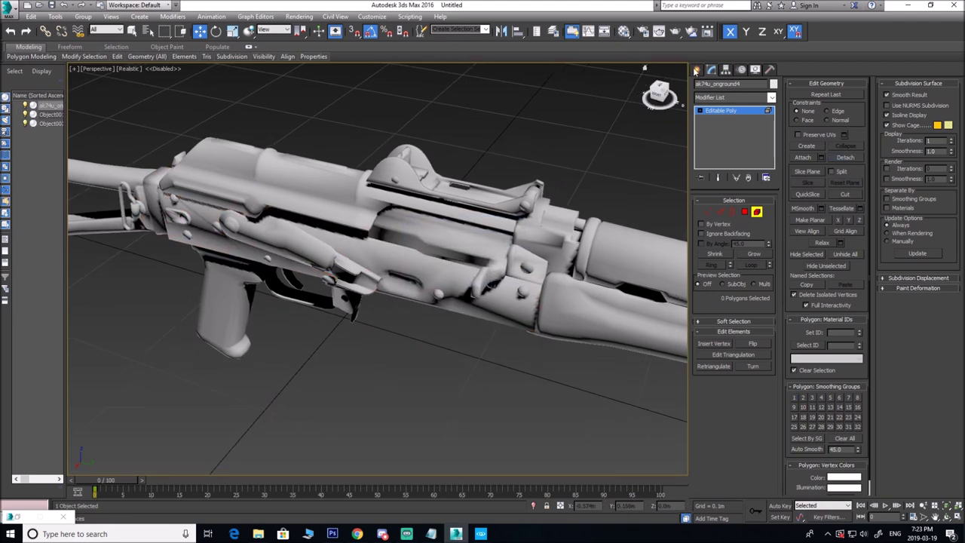
Detach the block between the receiver and the upper handguard as a separate object, keeping the default name.
{"action": "left_click", "coordinate": [697, 69]}
{"action": "left_click", "coordinate": [711, 69]}
{"action": "left_click", "coordinate": [757, 212]}
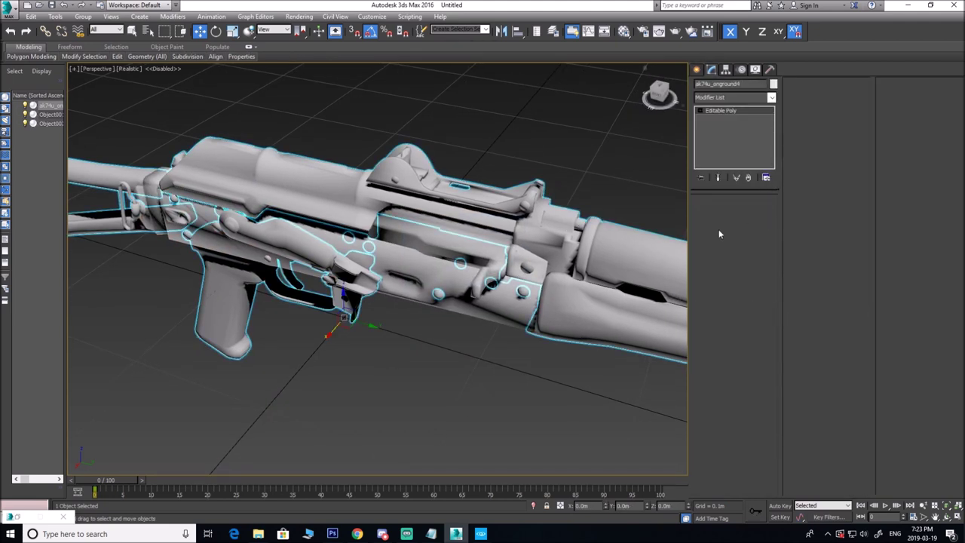
{"action": "left_click", "coordinate": [539, 231]}
{"action": "middle_click_drag", "start_coordinate": [559, 254], "coordinate": [566, 223], "text": "alt"}
{"action": "left_click_drag", "start_coordinate": [551, 198], "coordinate": [603, 106]}
{"action": "key", "text": "ctrl+z"}
{"action": "left_click", "coordinate": [845, 157]}
{"action": "left_click", "coordinate": [520, 253]}
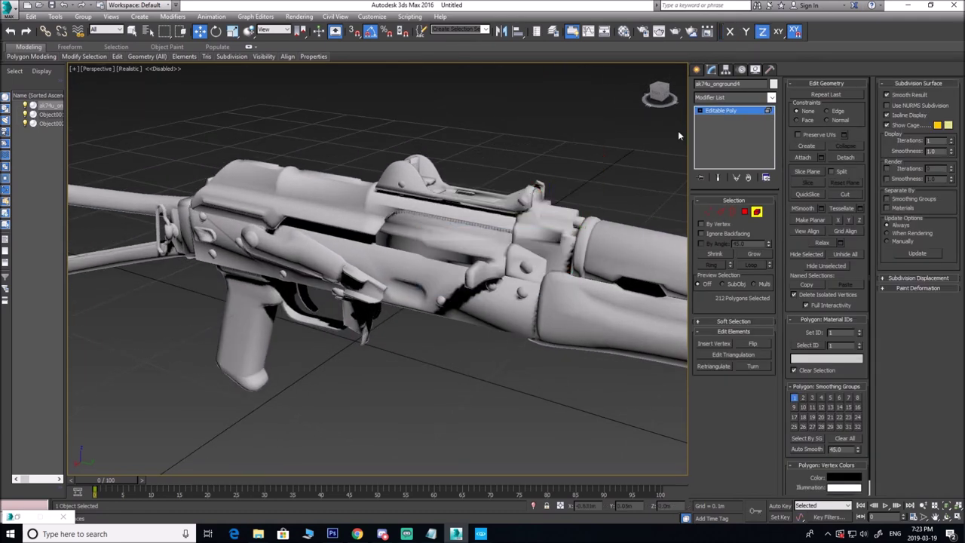
Try moving the small side plate element behind the handguard away from the rifle, and undo the move.
{"action": "left_click", "coordinate": [696, 70]}
{"action": "left_click", "coordinate": [711, 70]}
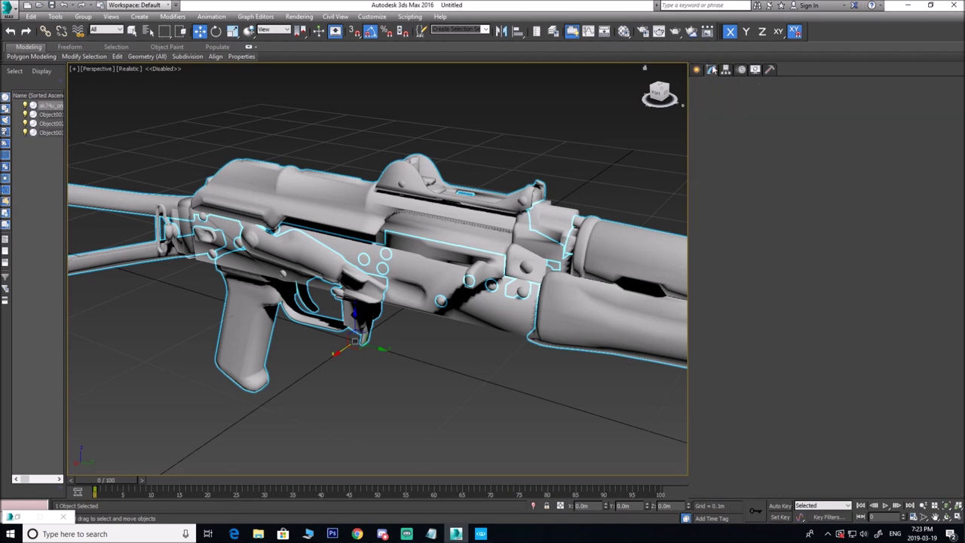
{"action": "left_click", "coordinate": [756, 211]}
{"action": "left_click", "coordinate": [520, 260]}
{"action": "middle_click_drag", "start_coordinate": [520, 260], "coordinate": [540, 276], "text": "alt"}
{"action": "left_click", "coordinate": [564, 281]}
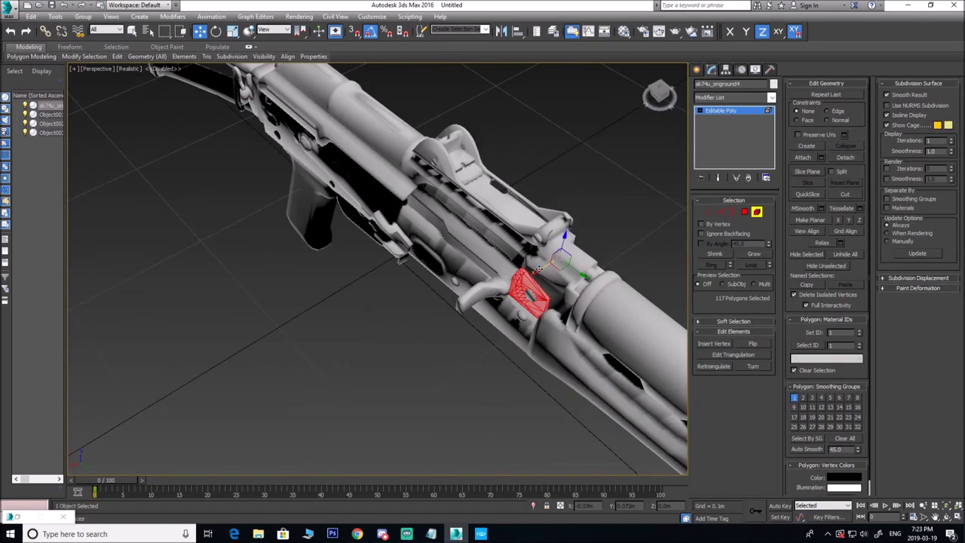
{"action": "left_click_drag", "start_coordinate": [538, 270], "coordinate": [614, 207]}
{"action": "middle_click_drag", "start_coordinate": [614, 207], "coordinate": [467, 137], "text": "alt"}
{"action": "key", "text": "ctrl+z"}
Try moving the upper and lower handguard elements away from the rifle, undoing the trial moves.
{"action": "left_click", "coordinate": [482, 225]}
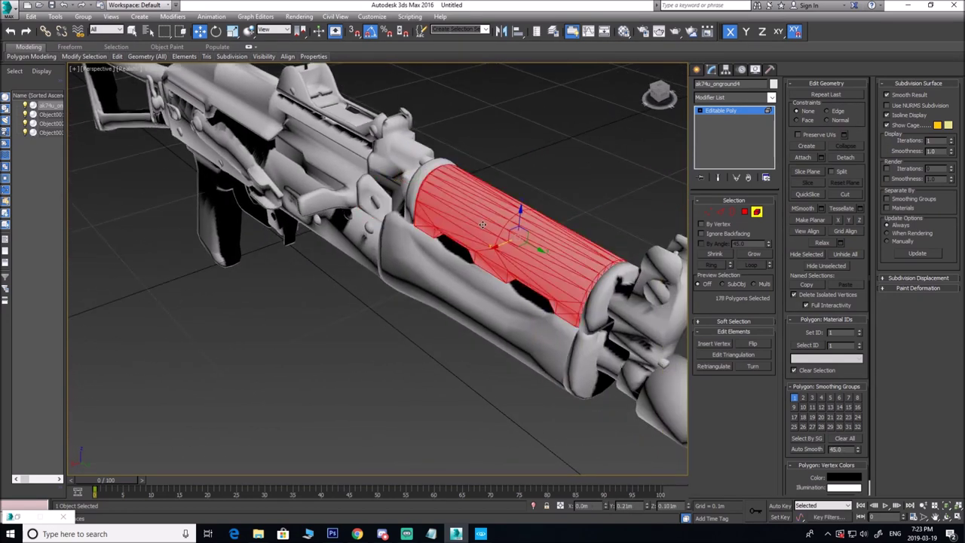
{"action": "left_click_drag", "start_coordinate": [503, 243], "coordinate": [530, 226]}
{"action": "left_click", "coordinate": [473, 291]}
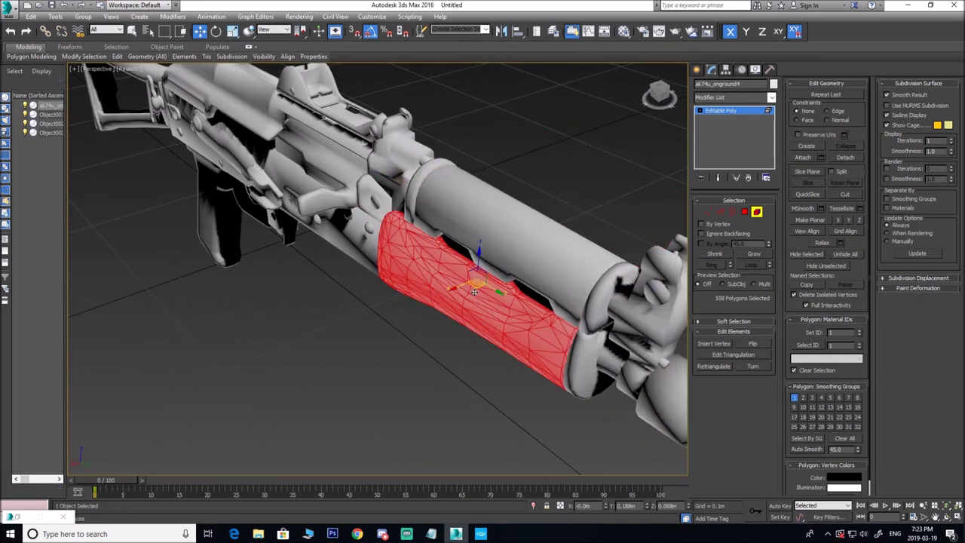
{"action": "left_click_drag", "start_coordinate": [480, 259], "coordinate": [479, 393]}
{"action": "key", "text": "ctrl+z"}
Try moving the front caps of the lower and upper handguards away from the rifle, undoing each move.
{"action": "left_click", "coordinate": [587, 379]}
{"action": "middle_click_drag", "start_coordinate": [584, 370], "coordinate": [544, 330]}
{"action": "left_click_drag", "start_coordinate": [571, 295], "coordinate": [569, 358]}
{"action": "key", "text": "ctrl+z"}
{"action": "left_click", "coordinate": [573, 248]}
{"action": "left_click_drag", "start_coordinate": [580, 232], "coordinate": [605, 103]}
{"action": "key", "text": "ctrl+z"}
Try moving the front sight block element away from the barrel, and undo the move.
{"action": "left_click", "coordinate": [615, 245]}
{"action": "middle_click_drag", "start_coordinate": [617, 253], "coordinate": [576, 248]}
{"action": "left_click", "coordinate": [581, 272]}
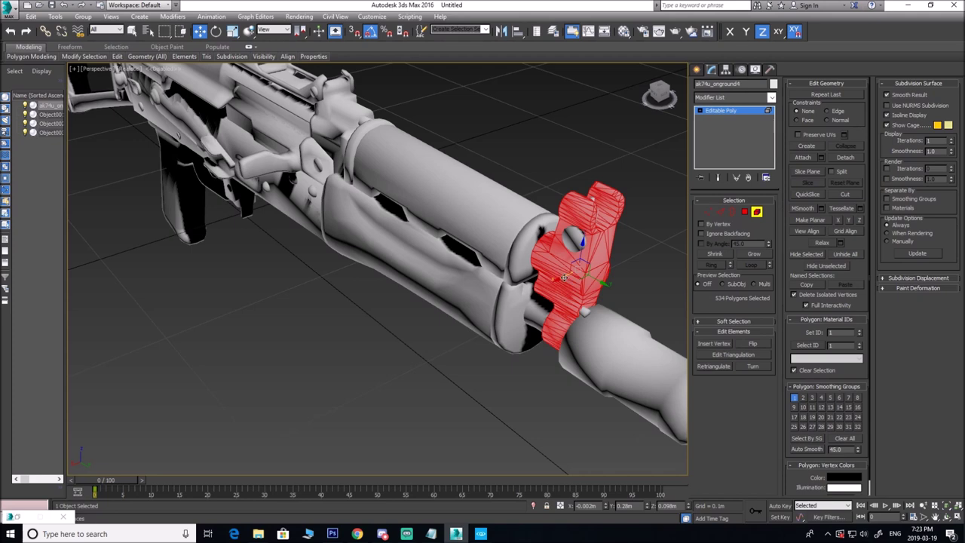
{"action": "left_click_drag", "start_coordinate": [563, 279], "coordinate": [667, 250]}
{"action": "middle_click_drag", "start_coordinate": [616, 276], "coordinate": [486, 263]}
{"action": "key", "text": "ctrl+z"}
Select the muzzle booster, try moving two further elements away from the rifle, and undo each move.
{"action": "left_click", "coordinate": [511, 355]}
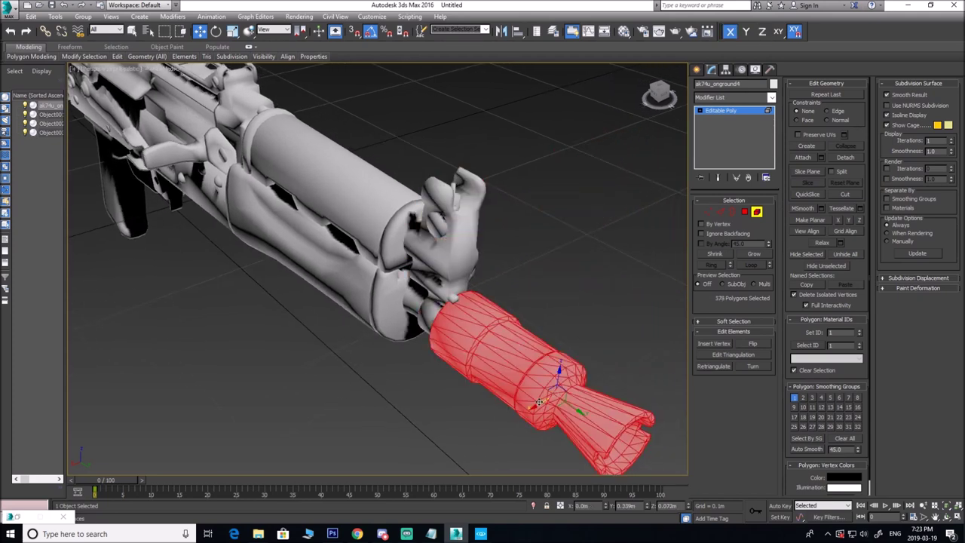
{"action": "middle_click_drag", "start_coordinate": [540, 402], "coordinate": [447, 203], "text": "alt"}
{"action": "left_click", "coordinate": [448, 202]}
{"action": "left_click_drag", "start_coordinate": [425, 195], "coordinate": [545, 154]}
{"action": "key", "text": "ctrl+z"}
{"action": "left_click", "coordinate": [414, 202]}
{"action": "mouse_move", "coordinate": [457, 219]}
{"action": "left_mouse_down"}
{"action": "mouse_move", "coordinate": [516, 199]}
{"action": "mouse_move", "coordinate": [471, 215]}
{"action": "left_mouse_up"}
{"action": "key", "text": "ctrl+z"}
Test-move the receiver's top cover element, undo the move, and detach it as a separate object with the default name.
{"action": "left_click", "coordinate": [556, 275]}
{"action": "left_click", "coordinate": [368, 193]}
{"action": "left_click_drag", "start_coordinate": [367, 193], "coordinate": [577, 134]}
{"action": "key", "text": "ctrl+z"}
{"action": "left_click", "coordinate": [847, 157]}
{"action": "left_click", "coordinate": [510, 270]}
Try moving the upper stock strut element up from the rifle, and undo the move.
{"action": "middle_click_drag", "start_coordinate": [349, 212], "coordinate": [471, 208], "text": "alt"}
{"action": "left_click", "coordinate": [405, 248]}
{"action": "left_click", "coordinate": [321, 247]}
{"action": "middle_click_drag", "start_coordinate": [321, 248], "coordinate": [260, 214]}
{"action": "left_click", "coordinate": [300, 241]}
{"action": "left_click", "coordinate": [260, 215]}
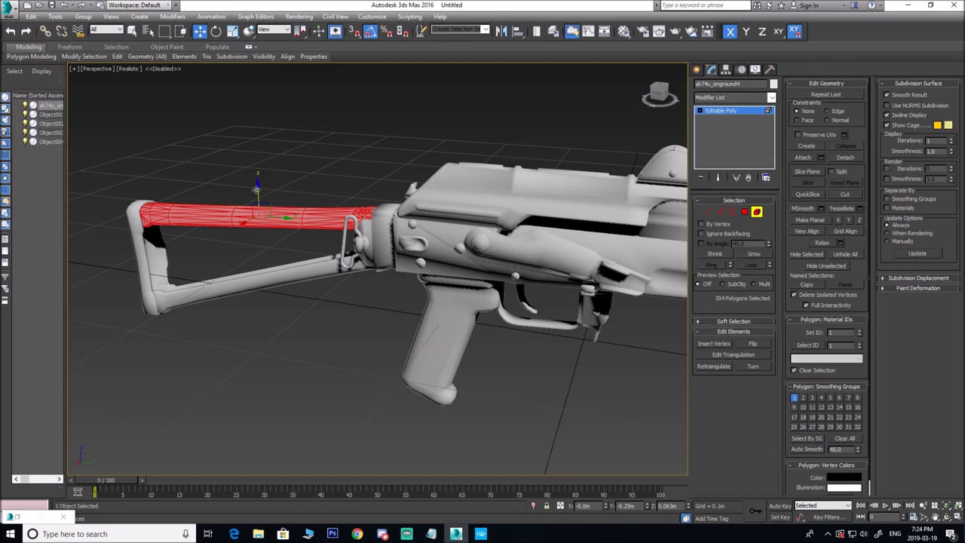
{"action": "left_click_drag", "start_coordinate": [257, 190], "coordinate": [256, 83]}
{"action": "key", "text": "ctrl+z"}
Test-move the lower stock strut element, undo the move, and detach it as a separate object with the default name.
{"action": "left_click", "coordinate": [229, 285]}
{"action": "left_click_drag", "start_coordinate": [245, 265], "coordinate": [246, 358]}
{"action": "key", "text": "ctrl+z"}
{"action": "middle_click_drag", "start_coordinate": [207, 296], "coordinate": [236, 277], "text": "alt"}
{"action": "left_click", "coordinate": [854, 159]}
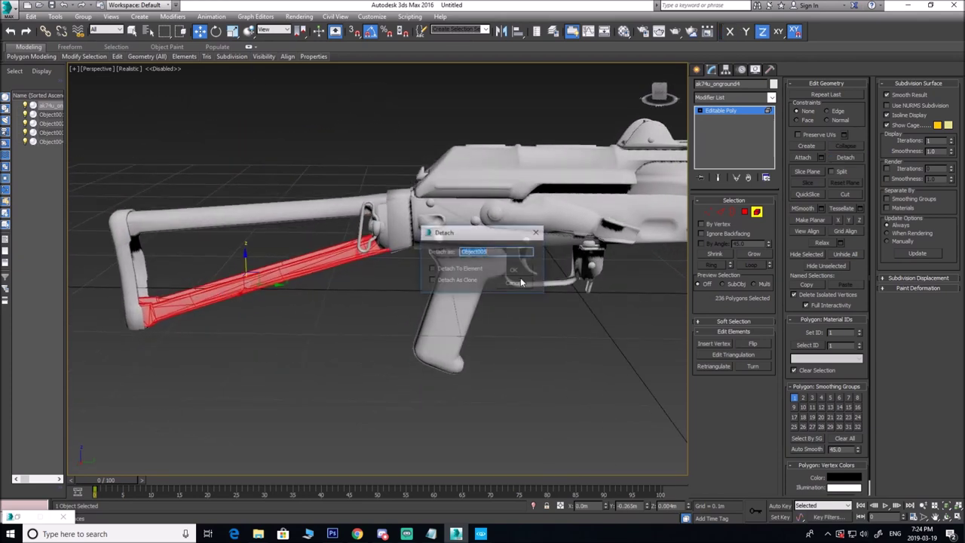
{"action": "left_click", "coordinate": [526, 272]}
Try moving the stock's butt plate and the pistol grip element away from the rifle, undoing each move.
{"action": "left_click", "coordinate": [130, 276]}
{"action": "middle_click_drag", "start_coordinate": [129, 277], "coordinate": [140, 273]}
{"action": "left_click_drag", "start_coordinate": [160, 264], "coordinate": [99, 263]}
{"action": "key", "text": "ctrl+z"}
{"action": "left_click", "coordinate": [463, 321]}
{"action": "left_click_drag", "start_coordinate": [509, 256], "coordinate": [511, 373]}
{"action": "key", "text": "ctrl+z"}
Leave element editing and hide the main rifle mesh so only the detached parts are displayed.
{"action": "left_click", "coordinate": [698, 71]}
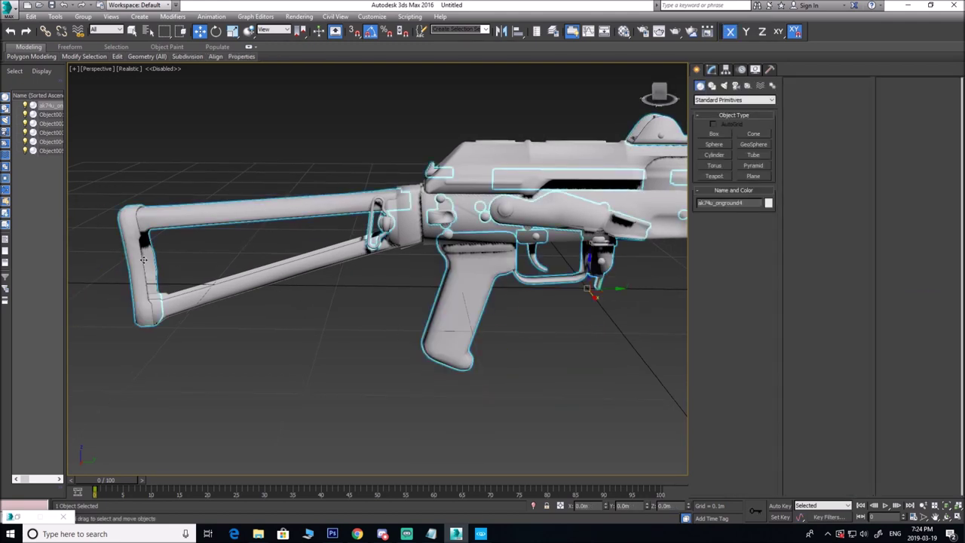
{"action": "middle_click_drag", "start_coordinate": [556, 214], "coordinate": [539, 268], "text": "alt"}
{"action": "left_click", "coordinate": [540, 268]}
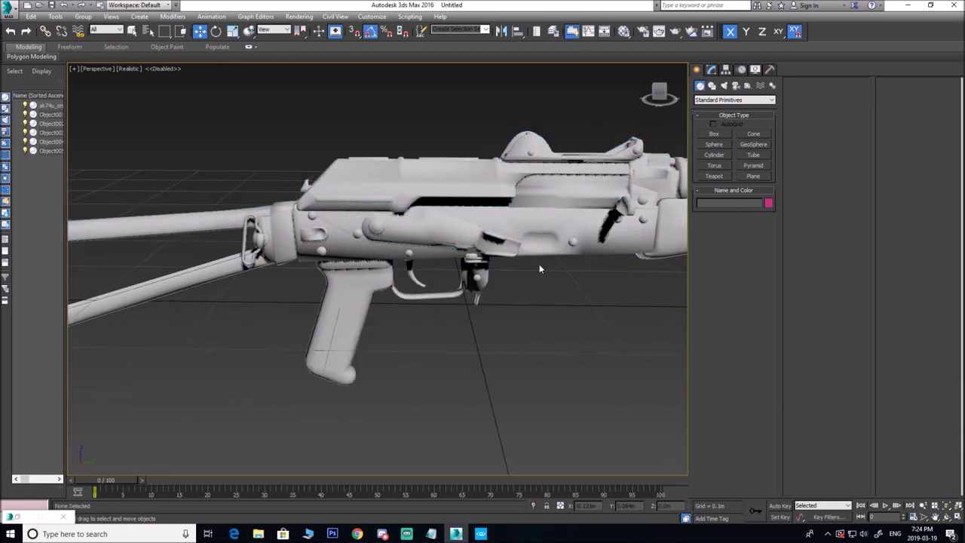
{"action": "left_click", "coordinate": [224, 228]}
{"action": "middle_click_drag", "start_coordinate": [277, 274], "coordinate": [373, 265]}
{"action": "left_click", "coordinate": [328, 295]}
{"action": "left_click", "coordinate": [247, 223]}
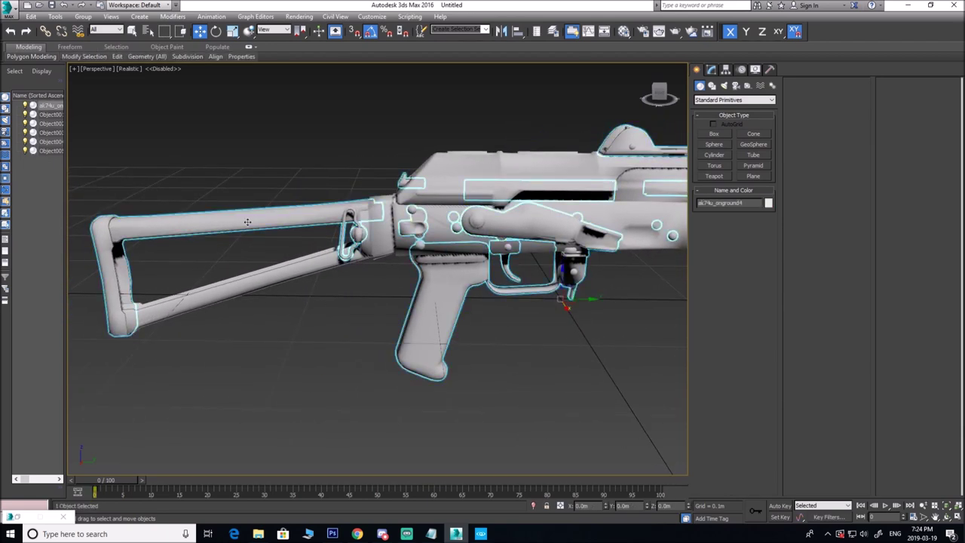
{"action": "right_click", "coordinate": [300, 211]}
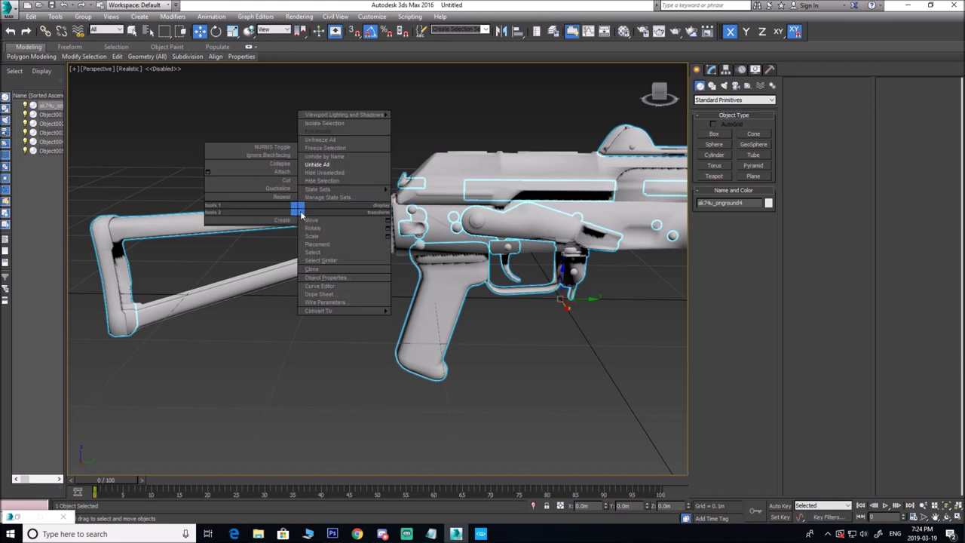
{"action": "middle_click_drag", "start_coordinate": [190, 238], "coordinate": [182, 240], "text": "alt"}
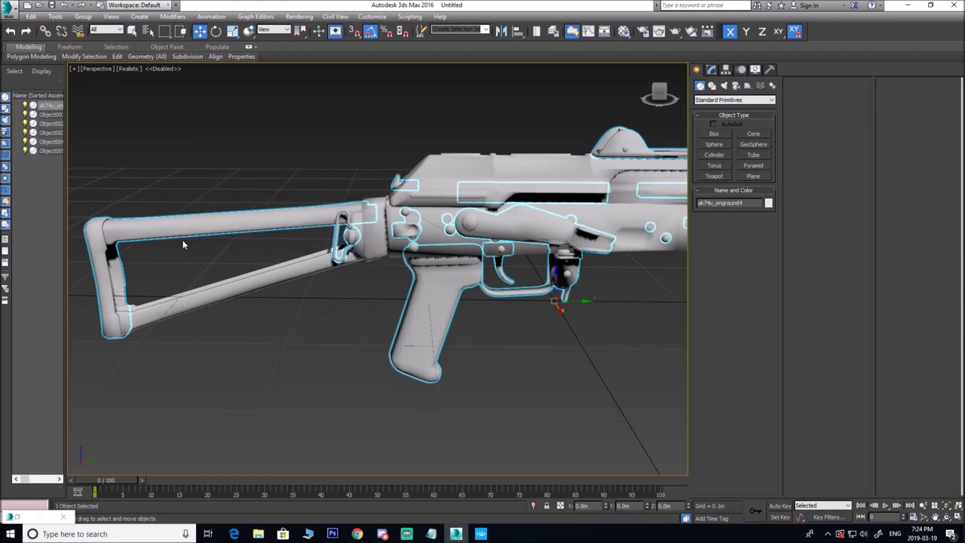
{"action": "right_click", "coordinate": [210, 222]}
{"action": "left_click", "coordinate": [711, 70]}
{"action": "right_click", "coordinate": [290, 220]}
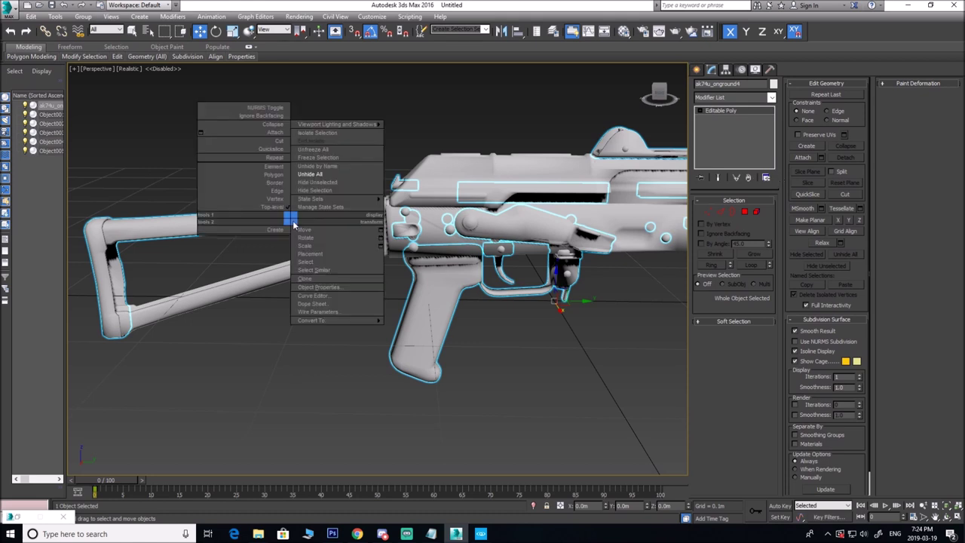
{"action": "left_click", "coordinate": [327, 191]}
Weld all vertices of the detached top cover twice, using the 0.0 m threshold.
{"action": "middle_click_drag", "start_coordinate": [452, 234], "coordinate": [389, 254]}
{"action": "scroll", "coordinate": [352, 257], "scroll_direction": "down", "scroll_amount": 3}
{"action": "left_click", "coordinate": [391, 219]}
{"action": "scroll", "coordinate": [390, 220], "scroll_direction": "up", "scroll_amount": 3}
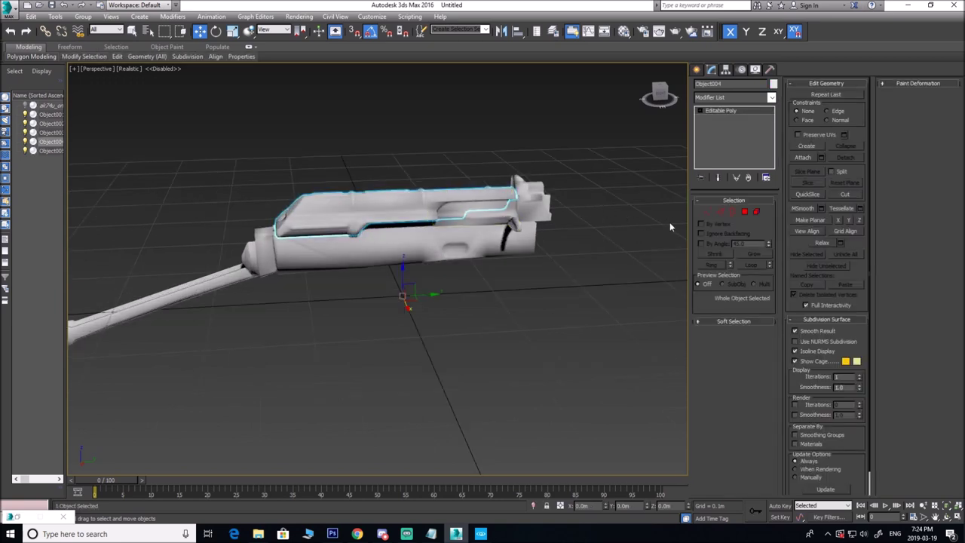
{"action": "left_click", "coordinate": [709, 212]}
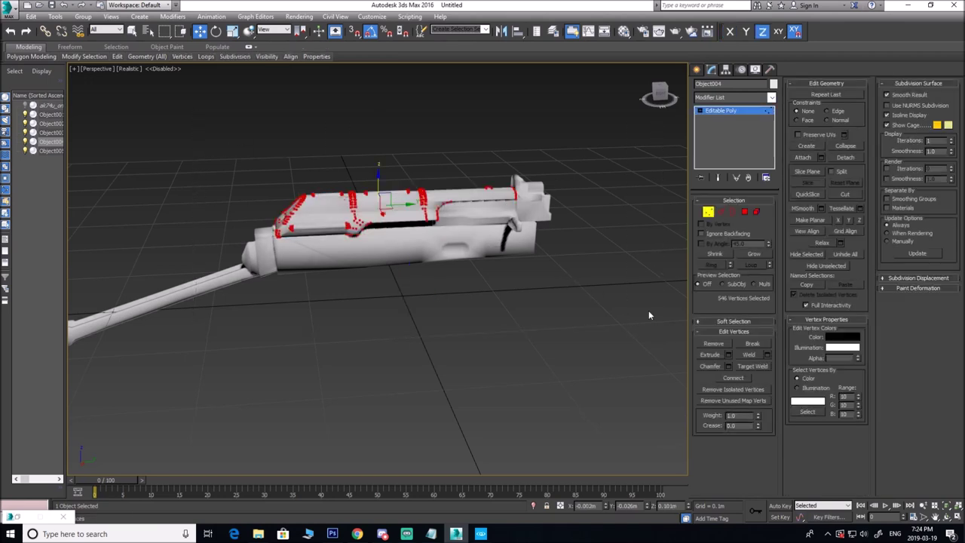
{"action": "left_click", "coordinate": [768, 355]}
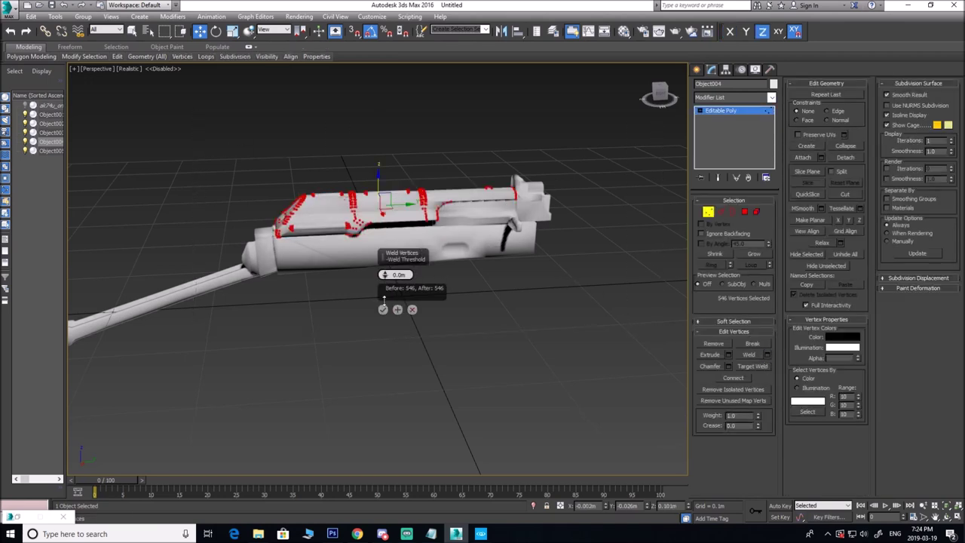
{"action": "left_click", "coordinate": [384, 309]}
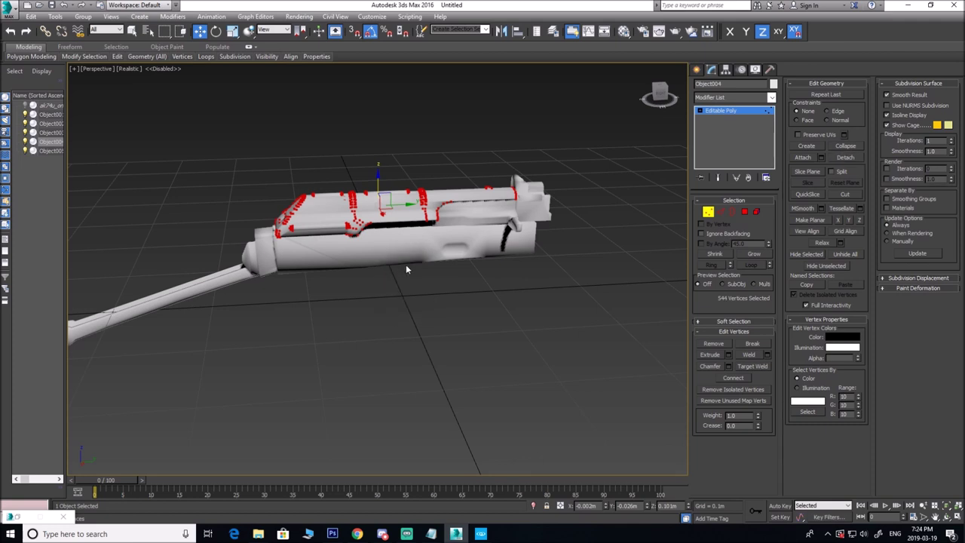
{"action": "left_click", "coordinate": [768, 354]}
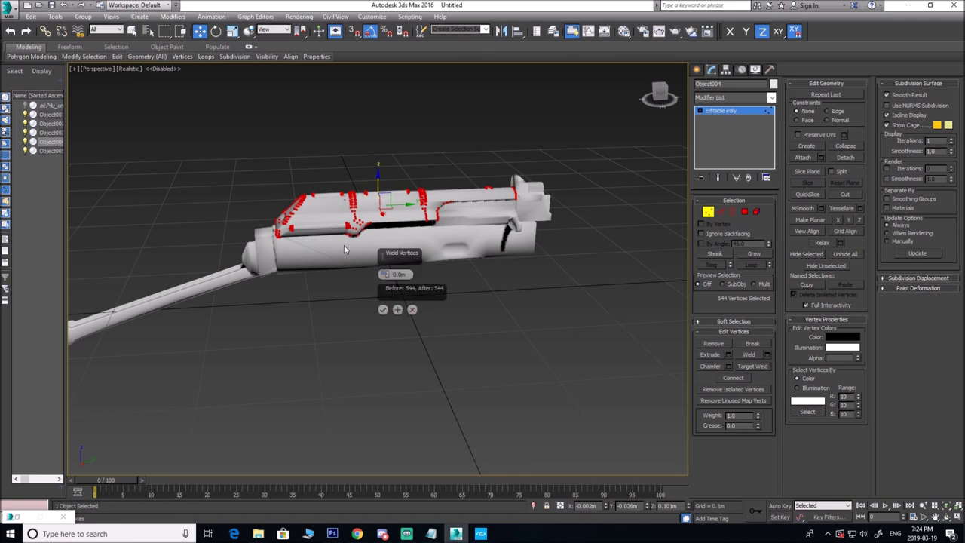
{"action": "left_click", "coordinate": [384, 309]}
{"action": "middle_click_drag", "start_coordinate": [390, 264], "coordinate": [422, 258], "text": "alt"}
Leave vertex editing and hide the top cover object.
{"action": "left_click", "coordinate": [696, 70]}
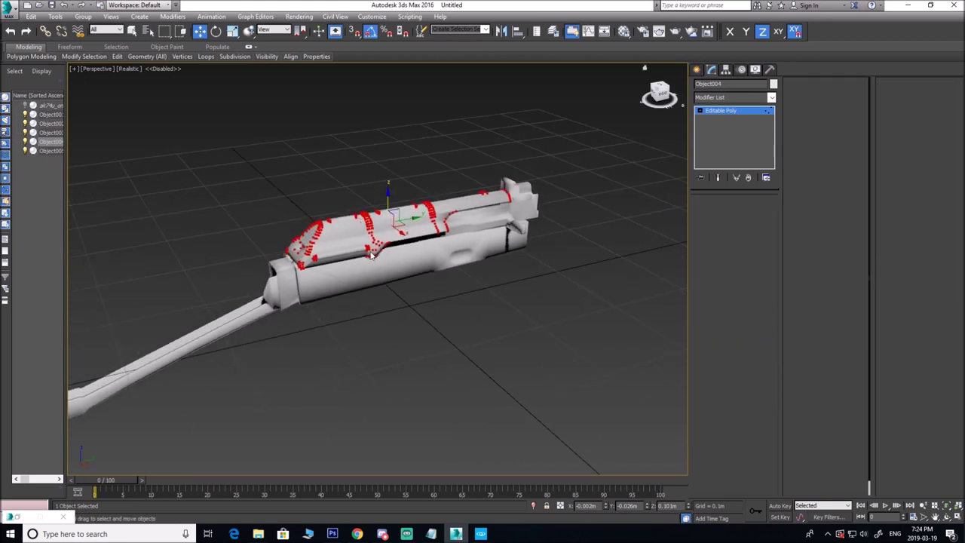
{"action": "right_click", "coordinate": [390, 223]}
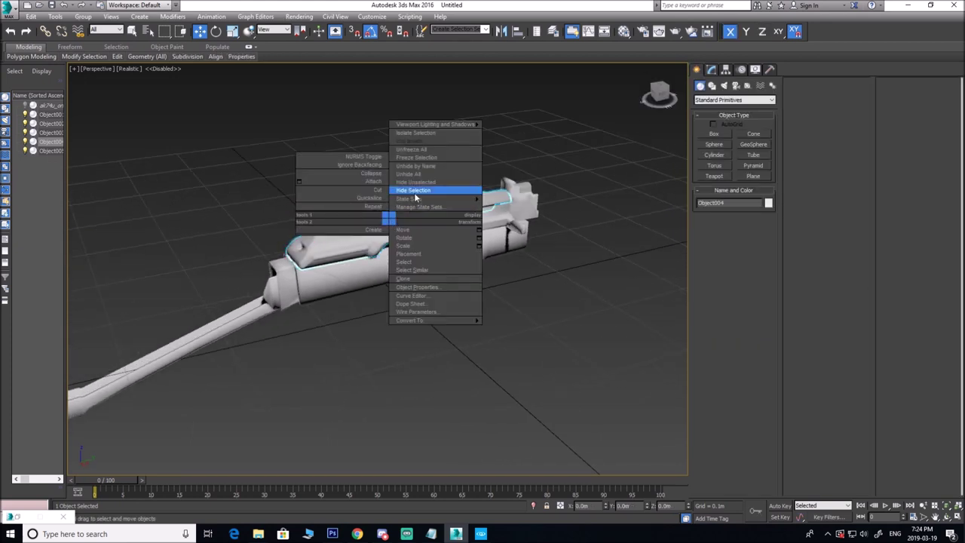
{"action": "left_click", "coordinate": [415, 190]}
Weld all vertices of the detached lower receiver body, using the 0.0 m threshold.
{"action": "left_click", "coordinate": [430, 238]}
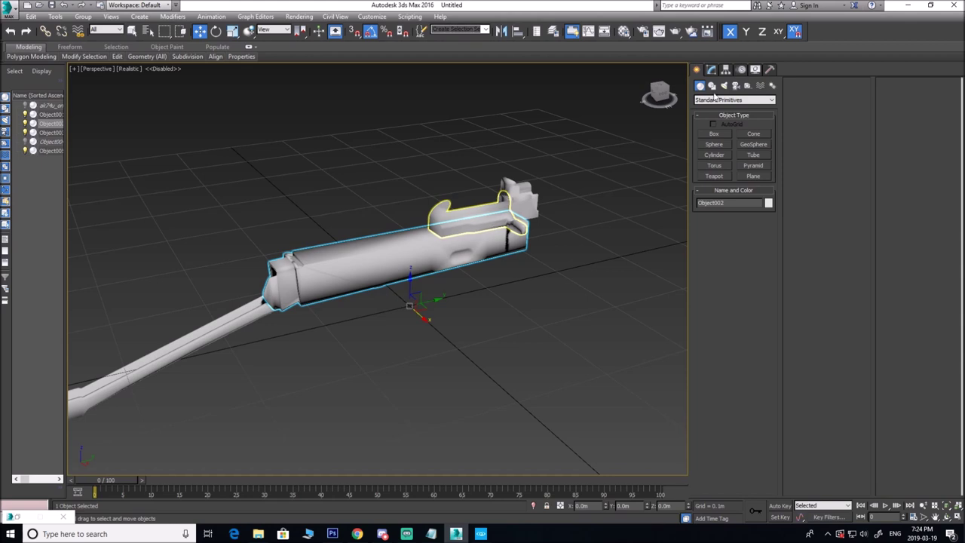
{"action": "left_click", "coordinate": [716, 69]}
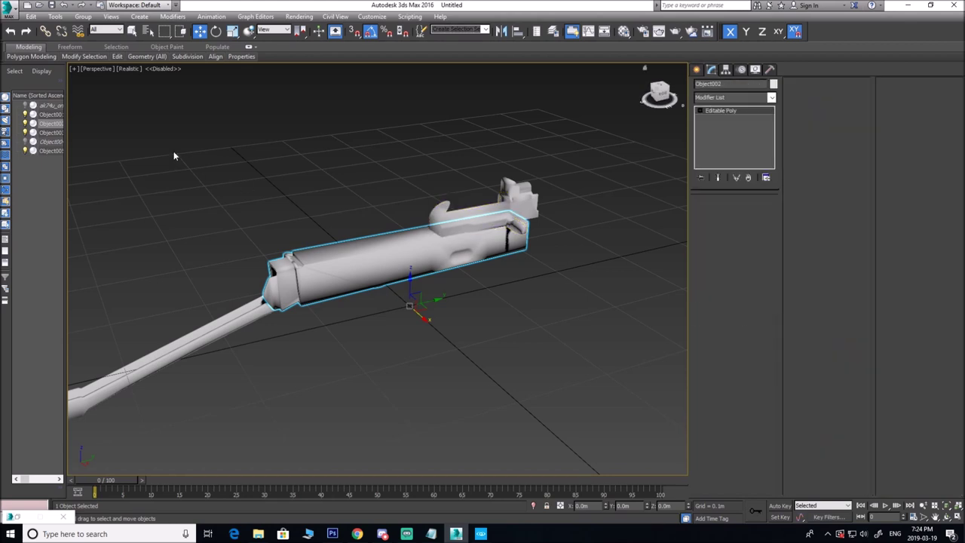
{"action": "key", "text": "1"}
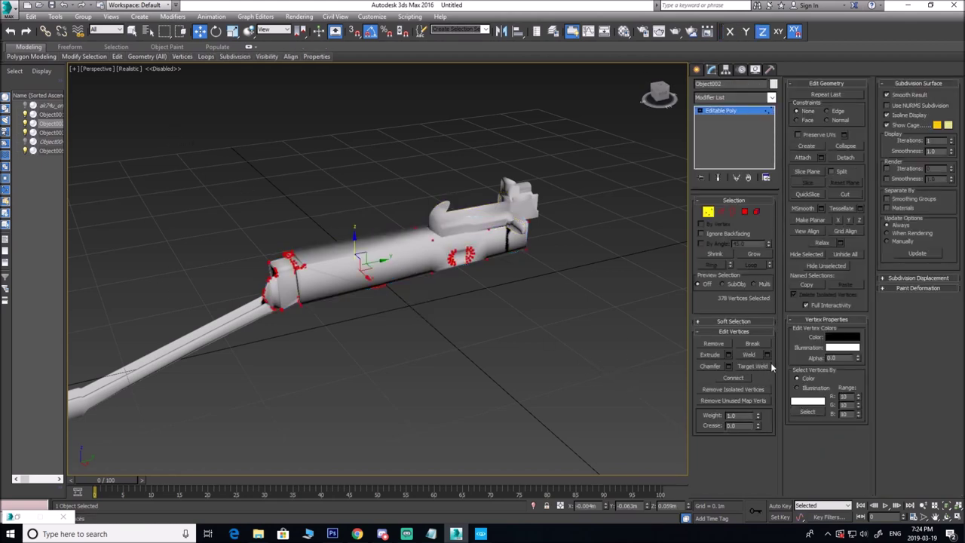
{"action": "left_click", "coordinate": [766, 355]}
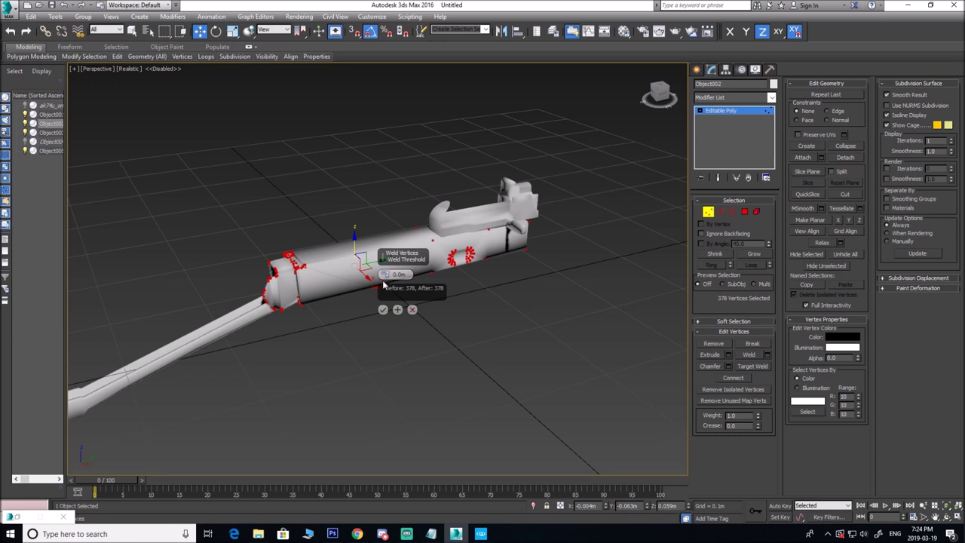
{"action": "left_click", "coordinate": [383, 310]}
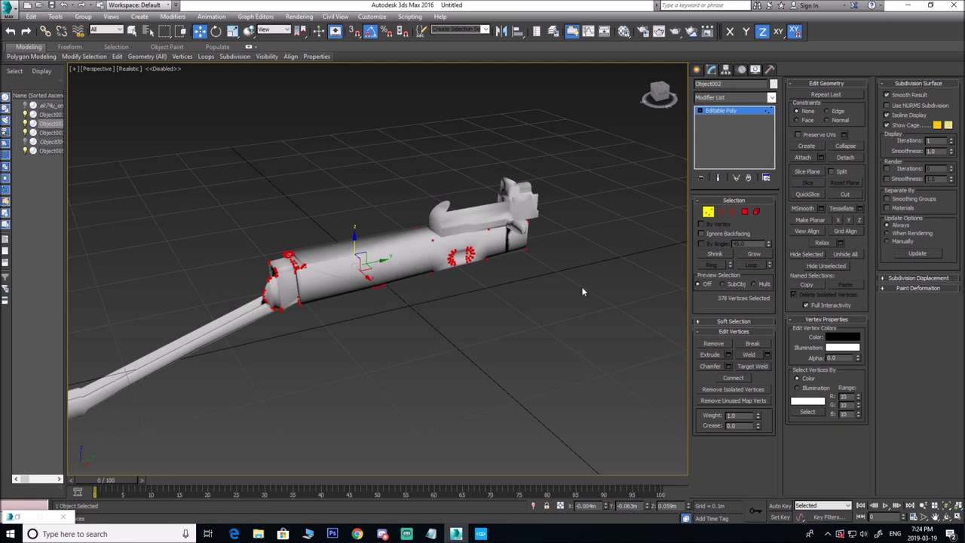
Test whether the receiver body moves as one element by shifting it away, and undo the move.
{"action": "left_click", "coordinate": [757, 212]}
{"action": "left_click", "coordinate": [389, 285]}
{"action": "left_click_drag", "start_coordinate": [388, 285], "coordinate": [454, 340]}
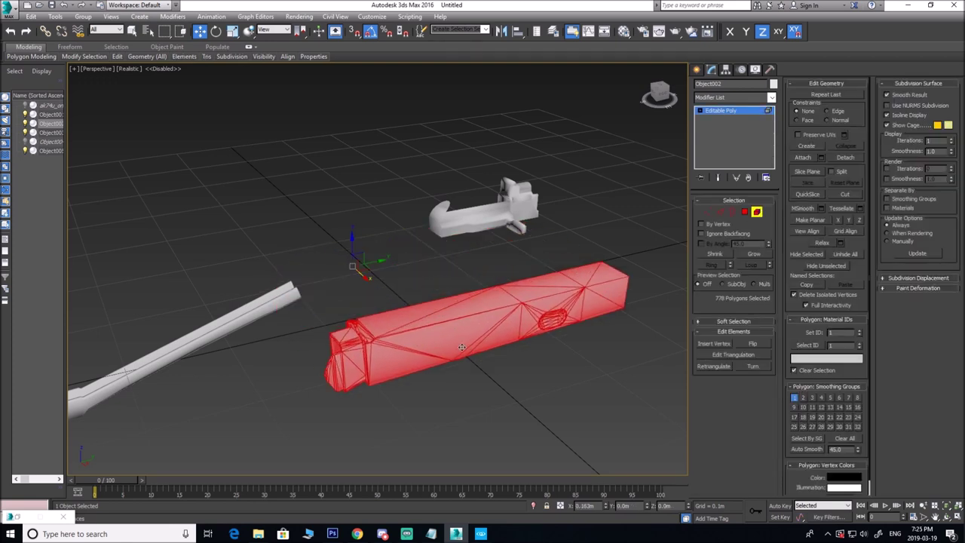
{"action": "key", "text": "ctrl+z"}
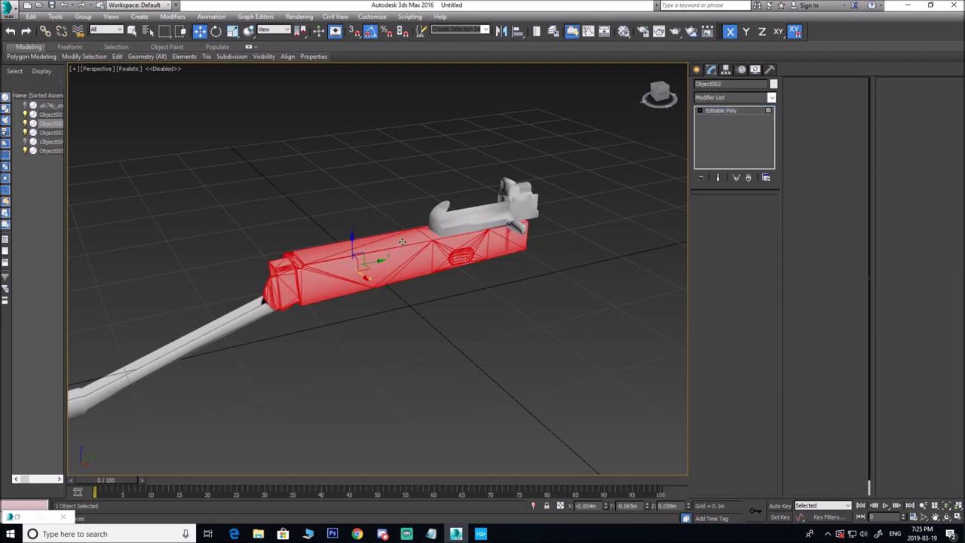
Leave polygon editing and hide the lower receiver body object.
{"action": "key", "text": "4"}
{"action": "middle_click_drag", "start_coordinate": [402, 240], "coordinate": [560, 190], "text": "alt"}
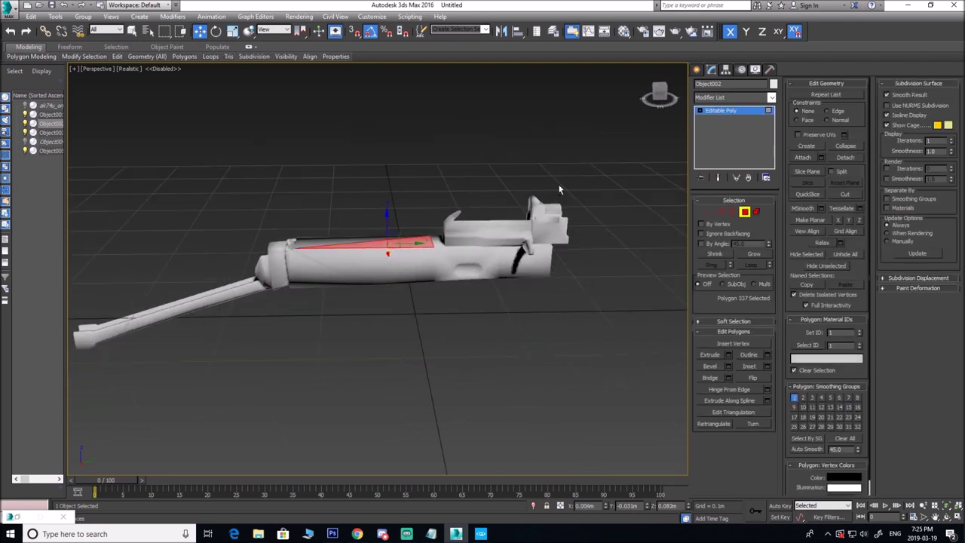
{"action": "left_click", "coordinate": [697, 70]}
{"action": "right_click", "coordinate": [453, 252]}
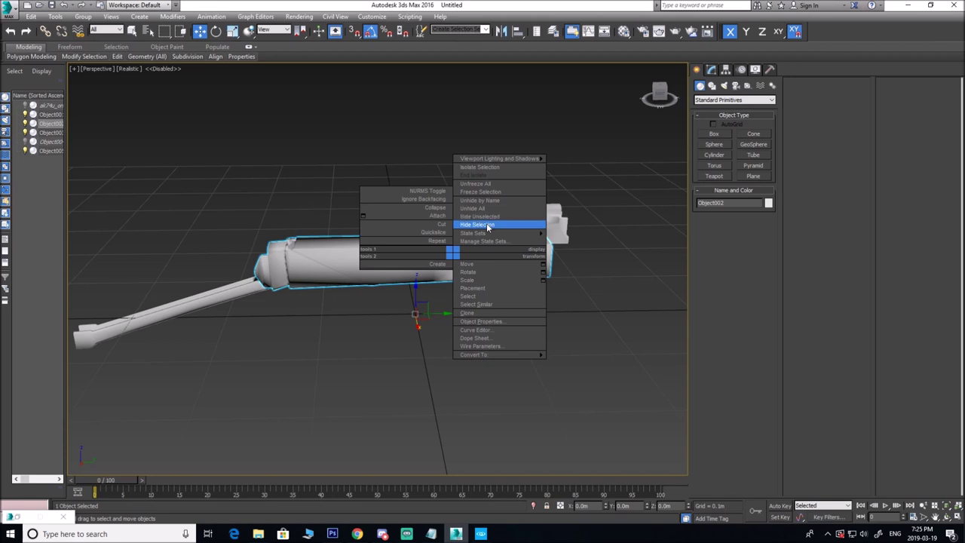
{"action": "left_click", "coordinate": [480, 224]}
Weld all vertices of the detached bolt carrier with the 0.0 m threshold and hide the object.
{"action": "key", "text": "1"}
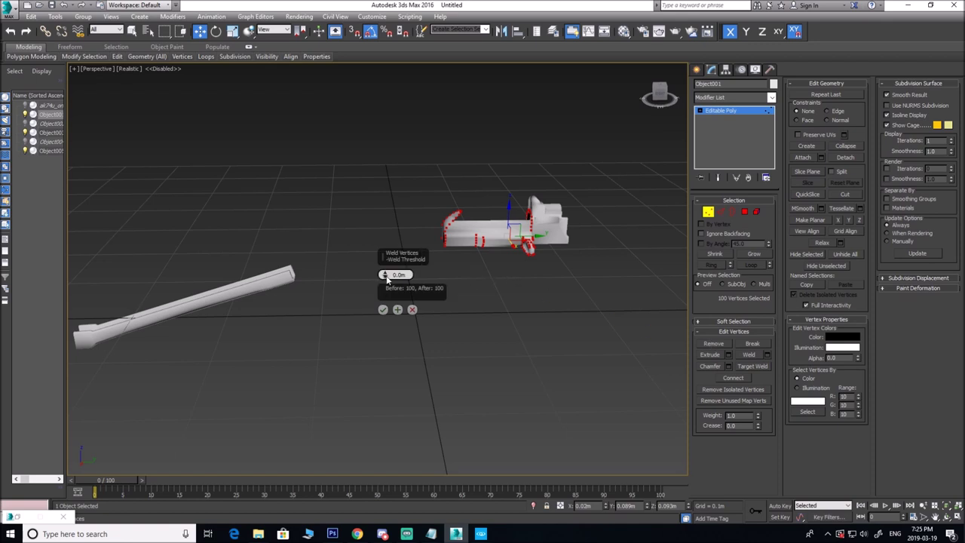
{"action": "left_click", "coordinate": [383, 309]}
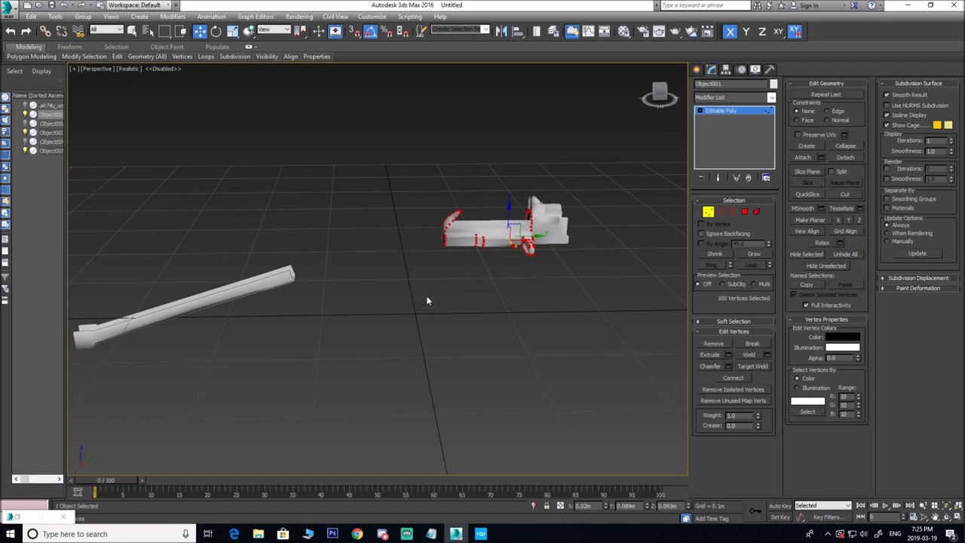
{"action": "left_click", "coordinate": [716, 112]}
{"action": "middle_click_drag", "start_coordinate": [486, 244], "coordinate": [497, 249], "text": "alt"}
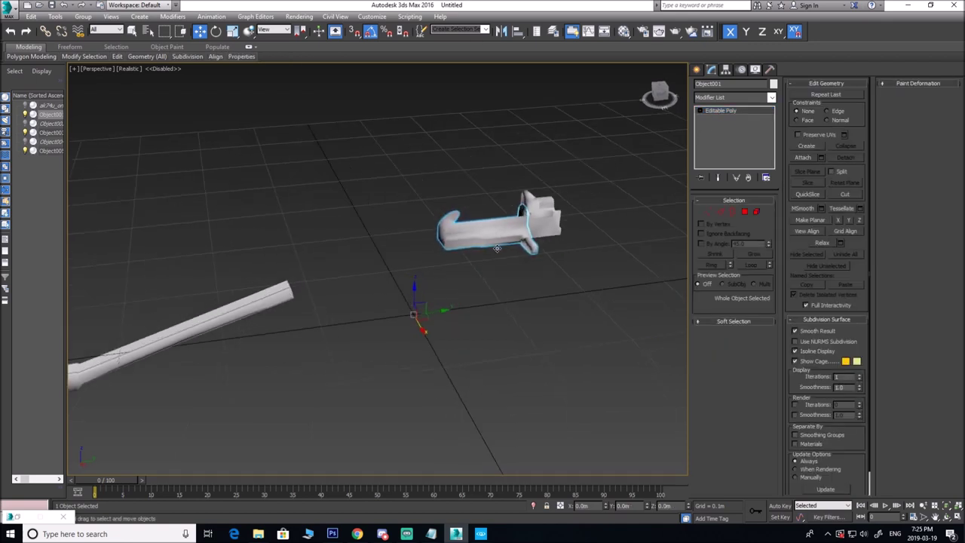
{"action": "right_click", "coordinate": [478, 236]}
{"action": "left_click", "coordinate": [513, 201]}
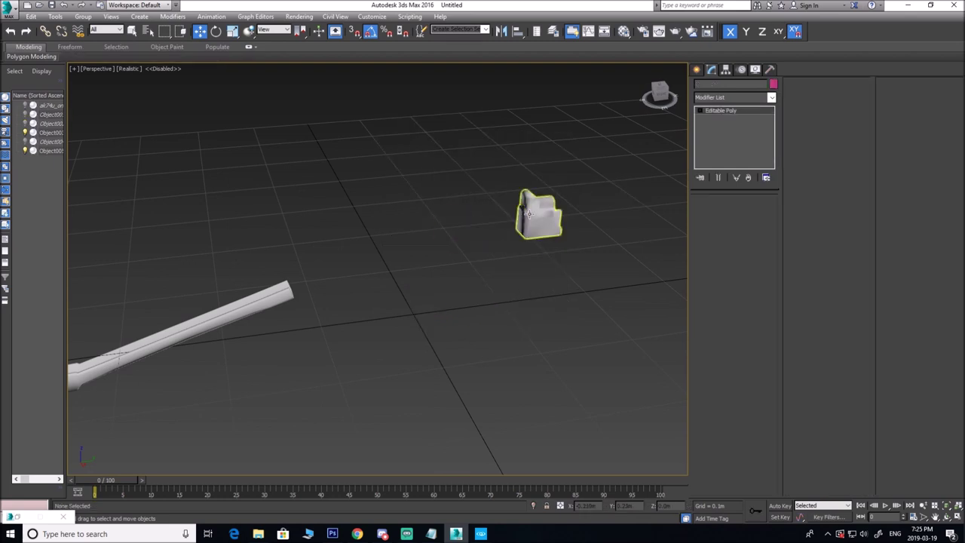
Weld all vertices of the small detached front receiver block with the 0.0 m threshold and hide the object.
{"action": "left_click", "coordinate": [539, 244]}
{"action": "middle_click_drag", "start_coordinate": [539, 243], "coordinate": [505, 263]}
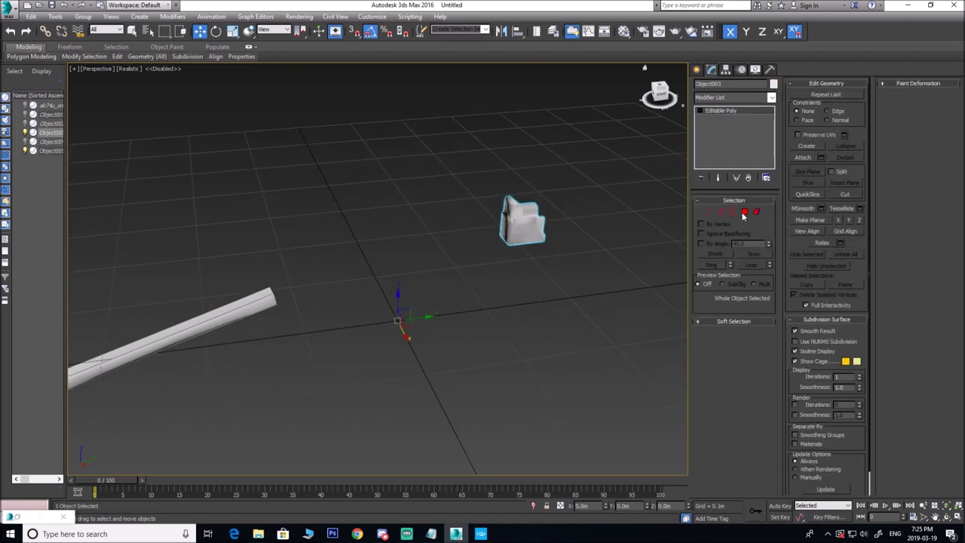
{"action": "left_click", "coordinate": [709, 212]}
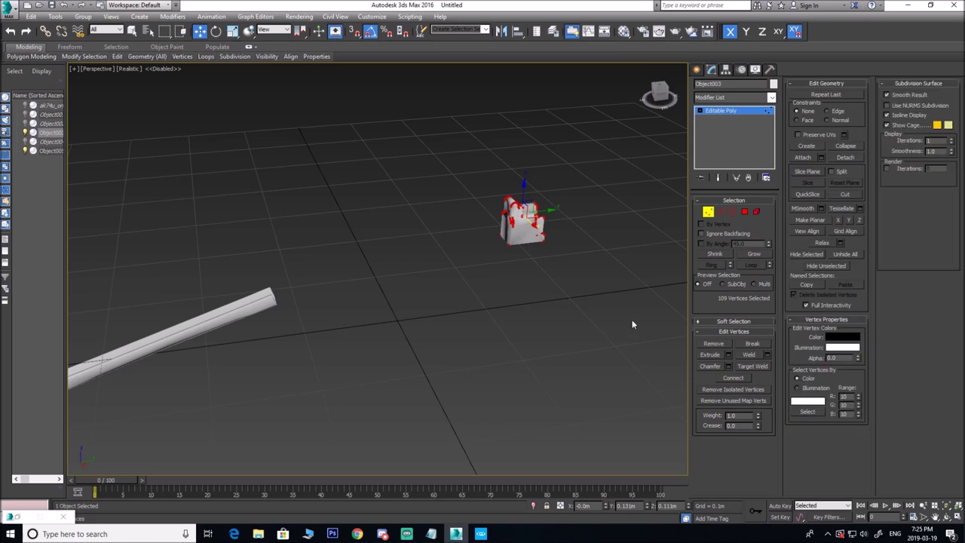
{"action": "left_click", "coordinate": [768, 355]}
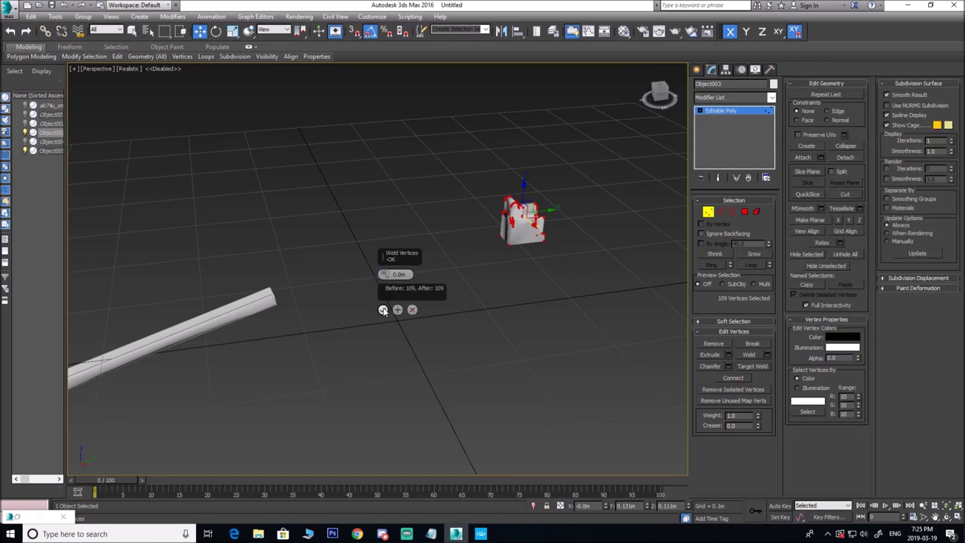
{"action": "left_click", "coordinate": [383, 310]}
{"action": "left_click", "coordinate": [697, 70]}
{"action": "right_click", "coordinate": [530, 216]}
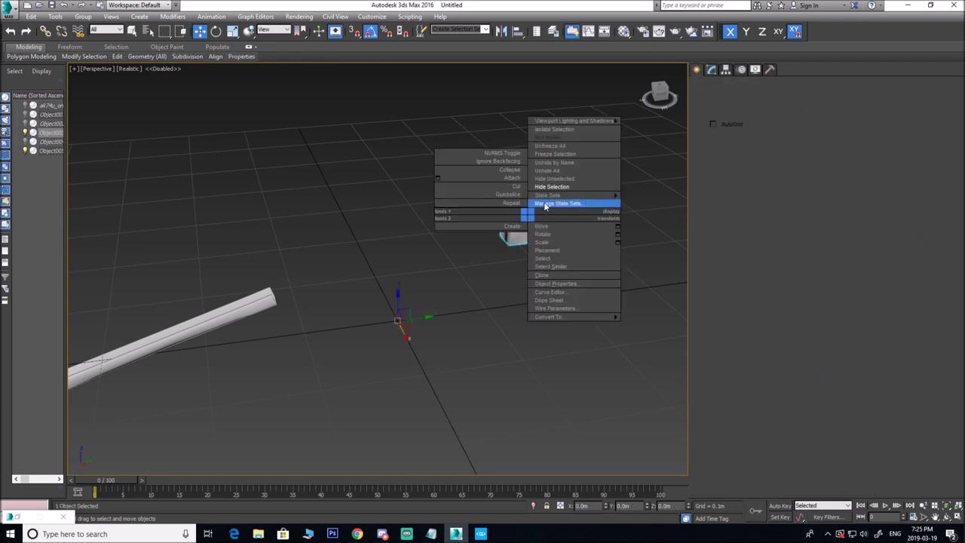
{"action": "left_click", "coordinate": [550, 186]}
Weld all vertices of the detached lower stock strut with the 0.0 m threshold and unhide all objects.
{"action": "left_click", "coordinate": [243, 306]}
{"action": "middle_click_drag", "start_coordinate": [244, 306], "coordinate": [484, 221]}
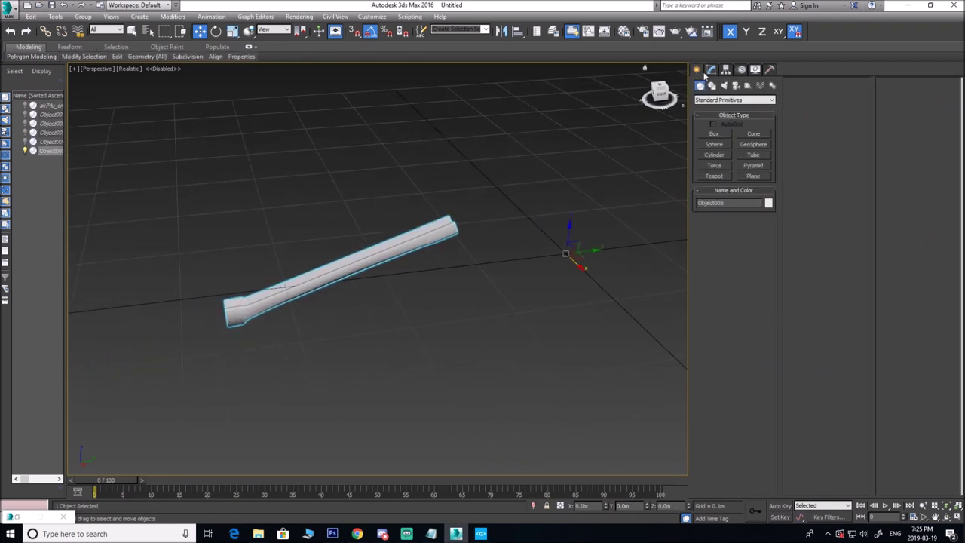
{"action": "left_click", "coordinate": [710, 70]}
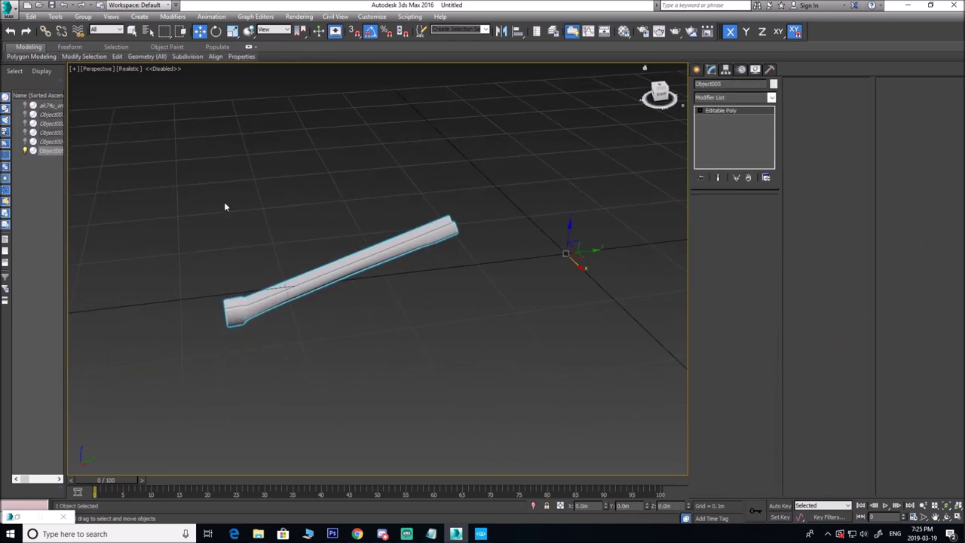
{"action": "key", "text": "1"}
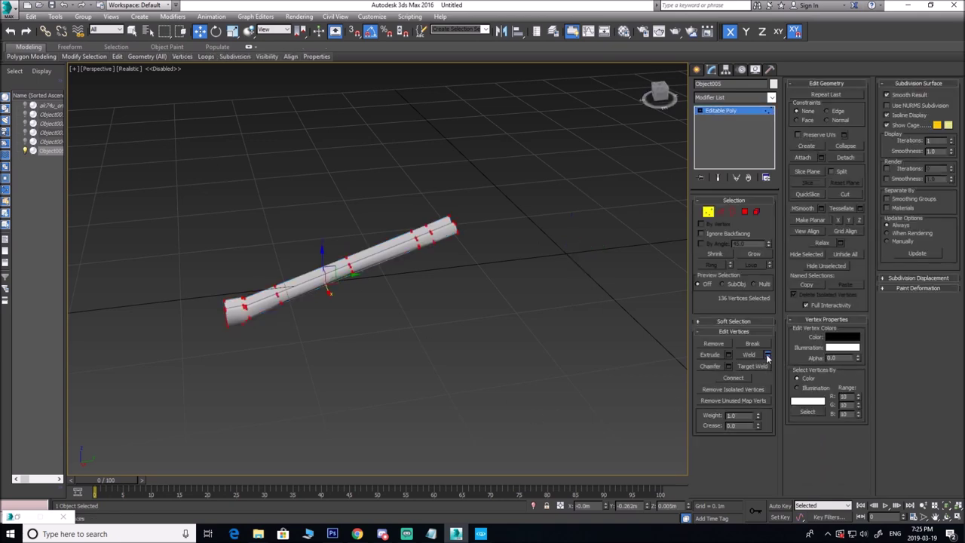
{"action": "left_click", "coordinate": [766, 355]}
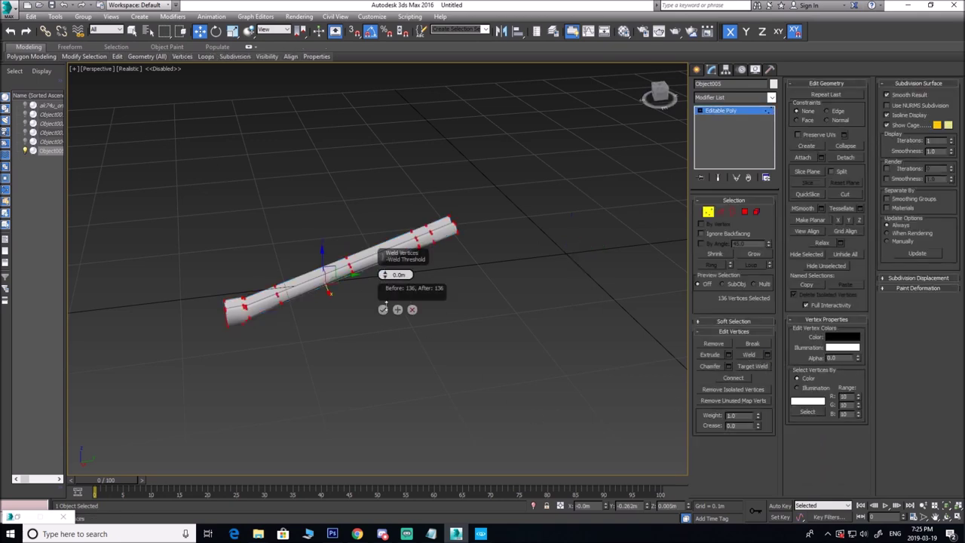
{"action": "left_click", "coordinate": [383, 309]}
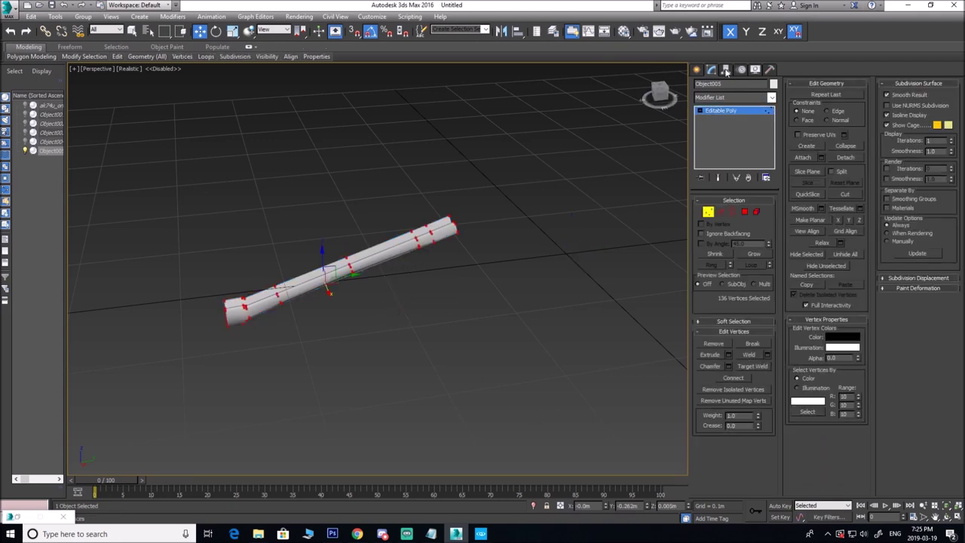
{"action": "right_click", "coordinate": [526, 289]}
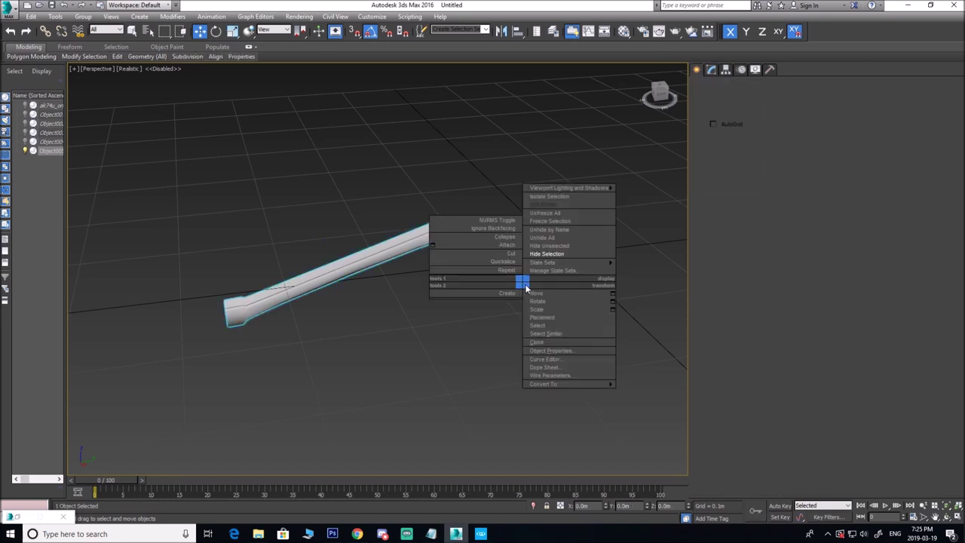
{"action": "left_click", "coordinate": [550, 238]}
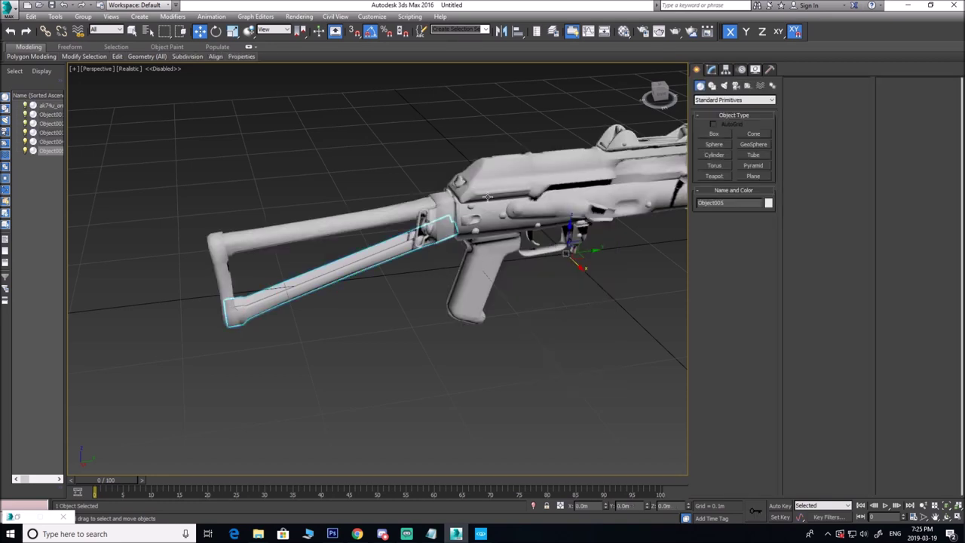
Isolate the remaining ak74u_onground4 body, weld all its vertices with the 0.0 m threshold, and leave vertex editing.
{"action": "left_click", "coordinate": [414, 213]}
{"action": "right_click", "coordinate": [414, 214]}
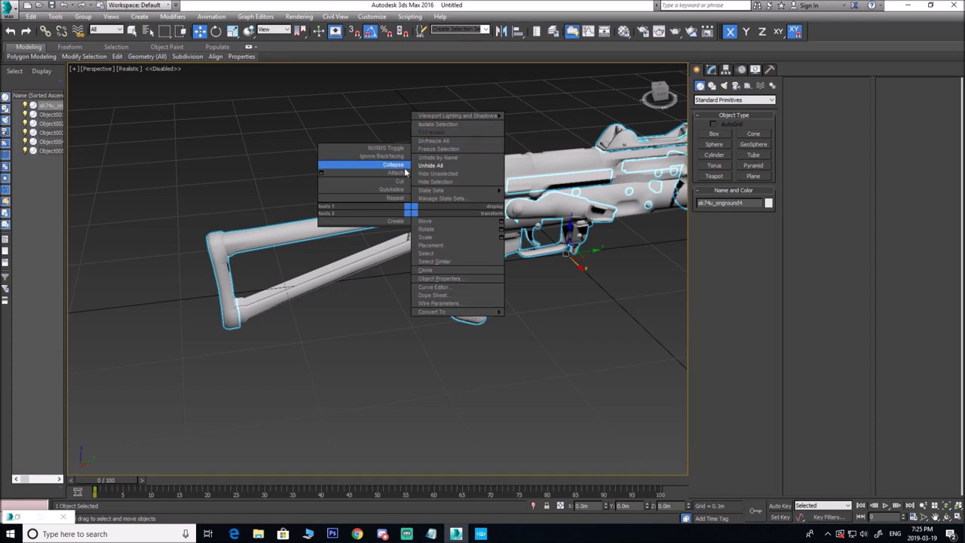
{"action": "left_click", "coordinate": [447, 123]}
{"action": "left_click", "coordinate": [709, 70]}
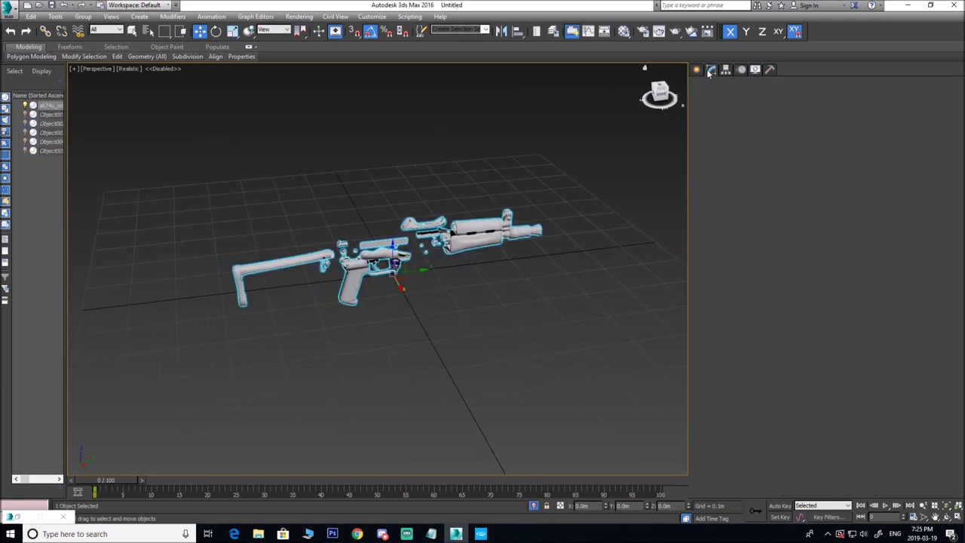
{"action": "left_click", "coordinate": [706, 210]}
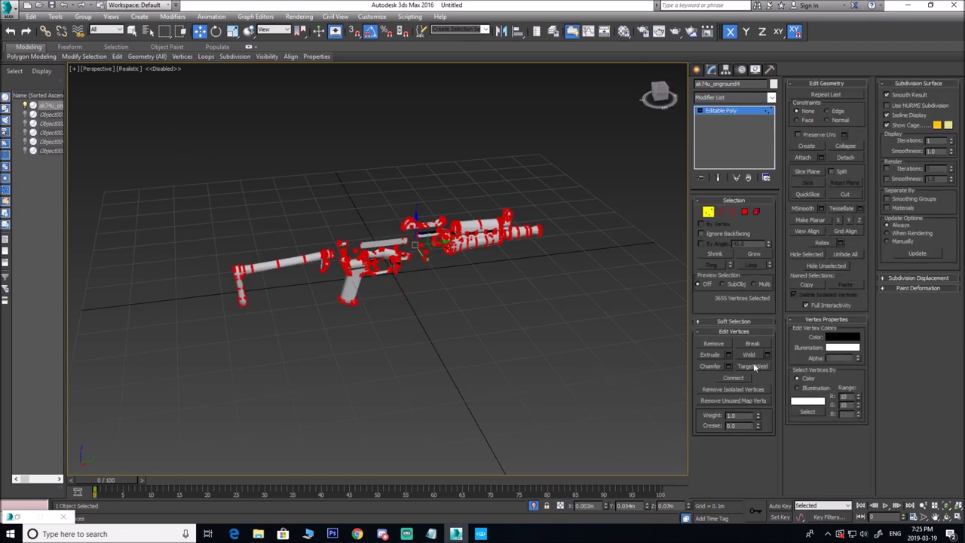
{"action": "left_click", "coordinate": [767, 355]}
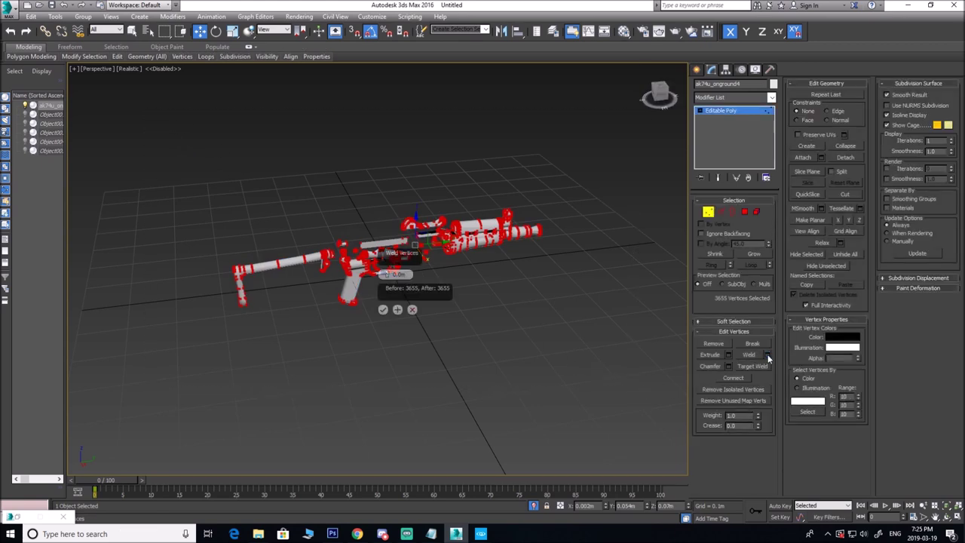
{"action": "left_click", "coordinate": [382, 309]}
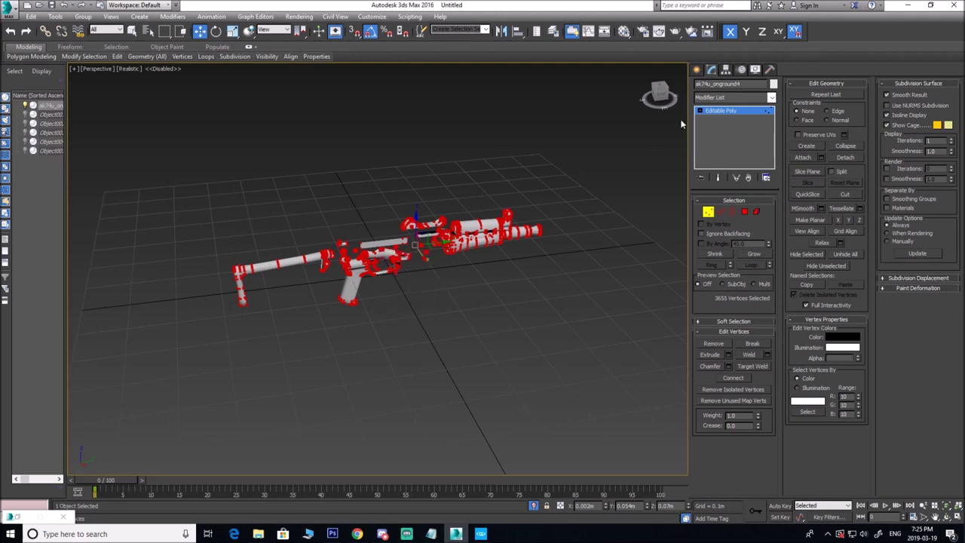
{"action": "left_click", "coordinate": [700, 72]}
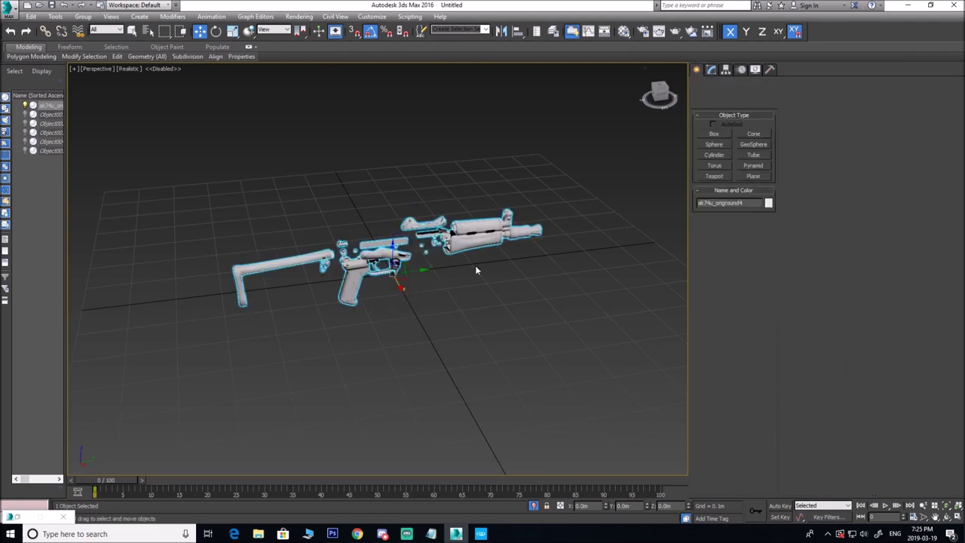
Unhide all the detached gun parts around the main body.
{"action": "middle_click_drag", "start_coordinate": [463, 286], "coordinate": [478, 291]}
{"action": "right_click", "coordinate": [490, 300]}
{"action": "left_click", "coordinate": [528, 258]}
Attach the five detached parts back to the main ak74u_onground4 body as one object.
{"action": "scroll", "coordinate": [498, 256], "scroll_direction": "up", "scroll_amount": 5}
{"action": "left_click", "coordinate": [708, 70]}
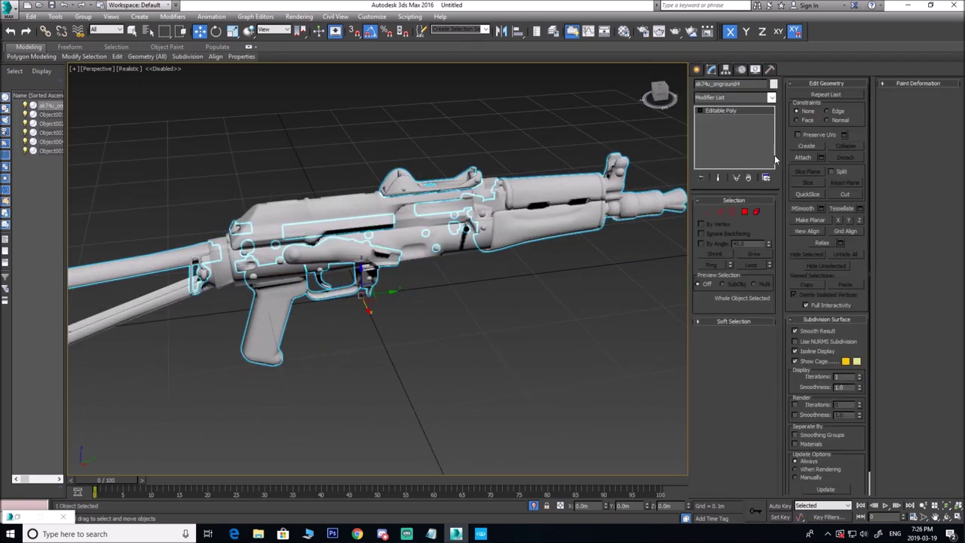
{"action": "left_click", "coordinate": [804, 158]}
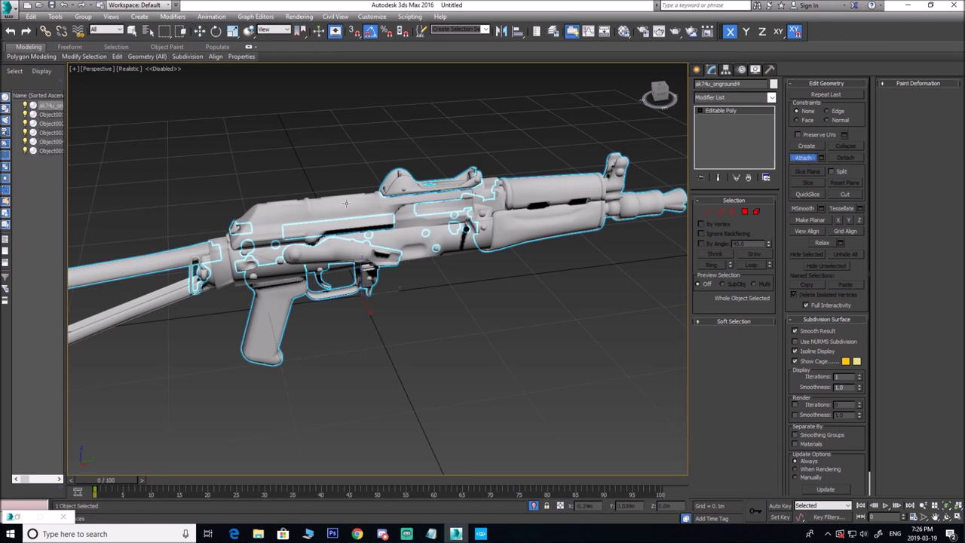
{"action": "left_click", "coordinate": [340, 201]}
{"action": "left_click", "coordinate": [375, 240]}
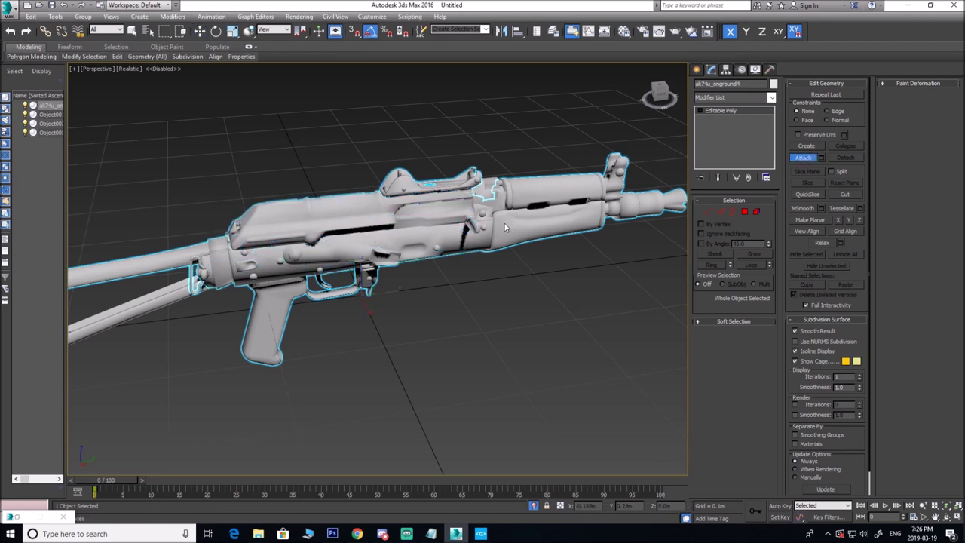
{"action": "left_click", "coordinate": [483, 208]}
{"action": "left_click", "coordinate": [461, 220]}
{"action": "middle_click_drag", "start_coordinate": [461, 219], "coordinate": [498, 311], "text": "alt"}
{"action": "left_click", "coordinate": [518, 261]}
{"action": "scroll", "coordinate": [484, 279], "scroll_direction": "down", "scroll_amount": 3}
Test whether the reattached gun moves as a single object by shifting it, and undo the move.
{"action": "key", "text": "w"}
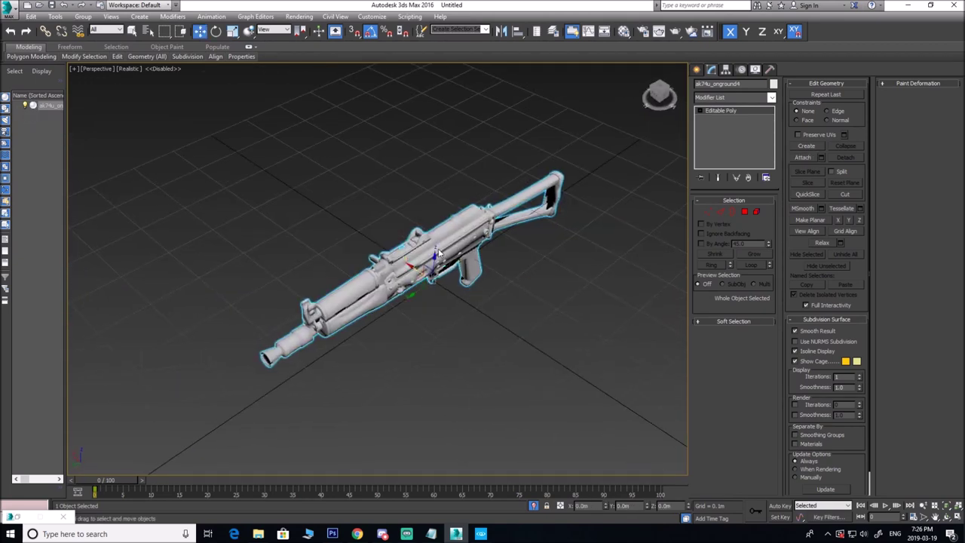
{"action": "mouse_move", "coordinate": [424, 268]}
{"action": "left_mouse_down"}
{"action": "mouse_move", "coordinate": [384, 246]}
{"action": "mouse_move", "coordinate": [443, 275]}
{"action": "mouse_move", "coordinate": [436, 278]}
{"action": "left_mouse_up"}
{"action": "key", "text": "ctrl+z"}
{"action": "middle_click_drag", "start_coordinate": [430, 285], "coordinate": [522, 278], "text": "alt"}
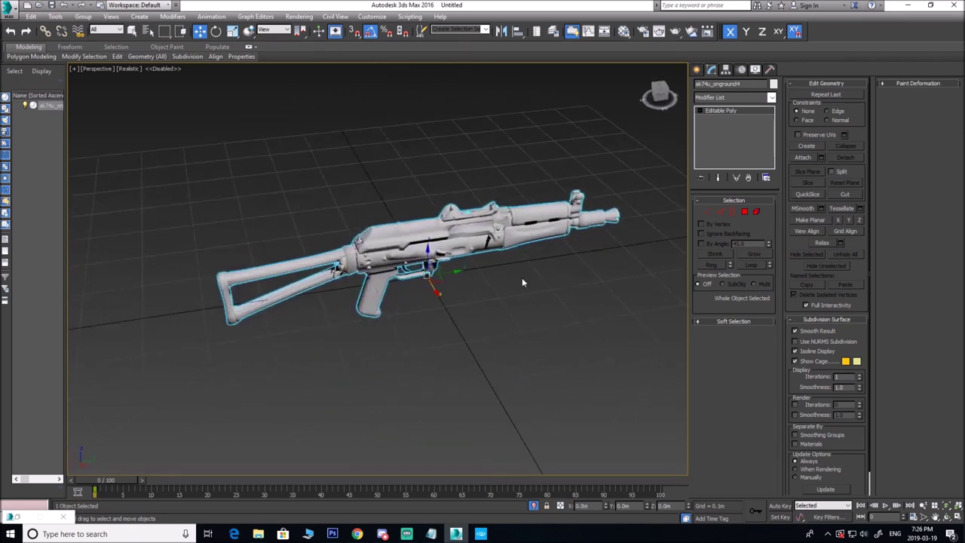
{"action": "left_click", "coordinate": [521, 278]}
{"action": "left_click", "coordinate": [430, 268]}
Examine the shading on the receiver, grip and trigger area of the merged gun up close.
{"action": "scroll", "coordinate": [422, 267], "scroll_direction": "up", "scroll_amount": 6}
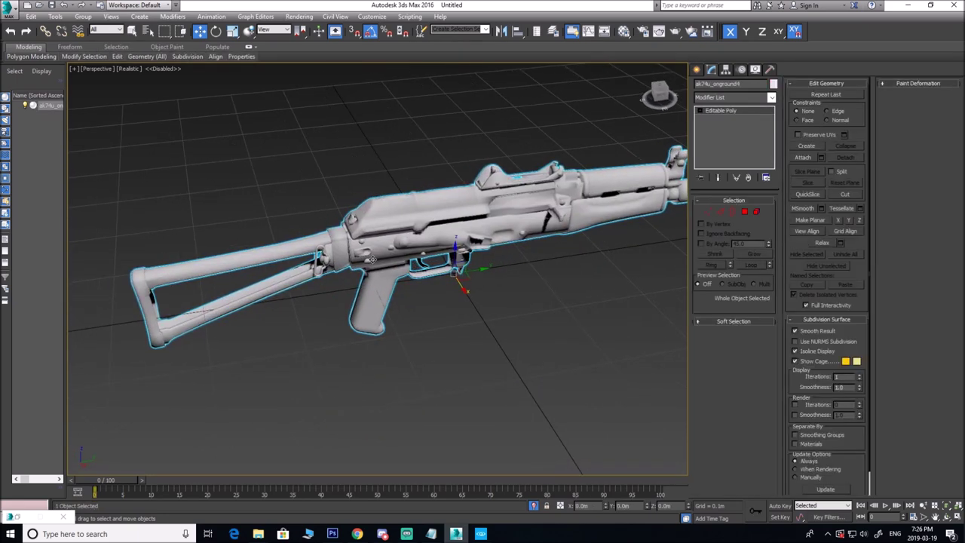
{"action": "middle_click_drag", "start_coordinate": [405, 265], "coordinate": [409, 241], "text": "alt"}
{"action": "scroll", "coordinate": [365, 285], "scroll_direction": "up", "scroll_amount": 3}
{"action": "middle_click_drag", "start_coordinate": [365, 303], "coordinate": [374, 336], "text": "alt"}
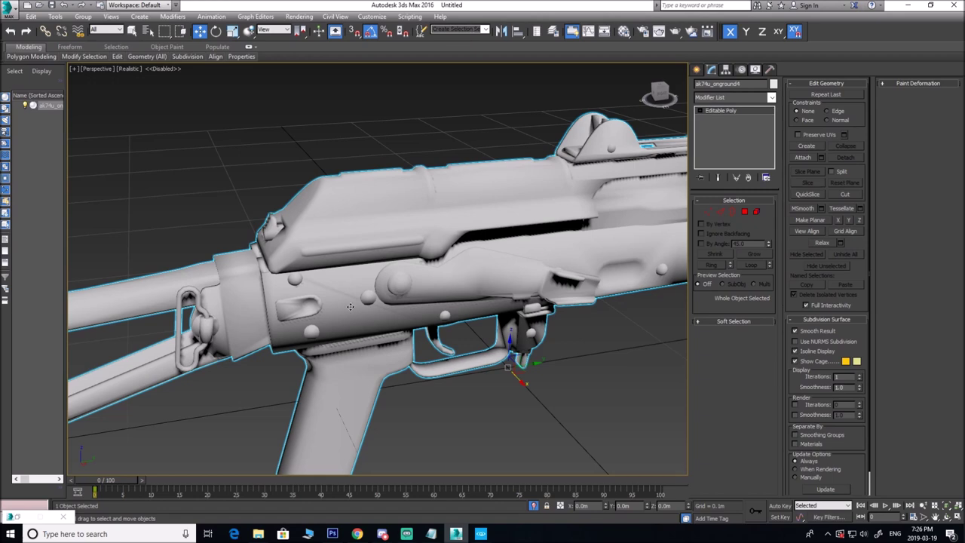
{"action": "middle_click_drag", "start_coordinate": [441, 323], "coordinate": [448, 298], "text": "alt"}
{"action": "middle_click_drag", "start_coordinate": [549, 305], "coordinate": [464, 266], "text": "alt"}
{"action": "scroll", "coordinate": [467, 265], "scroll_direction": "down", "scroll_amount": 3}
{"action": "mouse_move", "coordinate": [528, 259]}
{"action": "middle_mouse_down", "text": "alt"}
{"action": "mouse_move", "coordinate": [511, 269]}
{"action": "mouse_move", "coordinate": [526, 257]}
{"action": "middle_mouse_up", "text": "alt"}
{"action": "scroll", "coordinate": [465, 257], "scroll_direction": "down", "scroll_amount": 3}
{"action": "middle_click_drag", "start_coordinate": [465, 257], "coordinate": [458, 260], "text": "alt"}
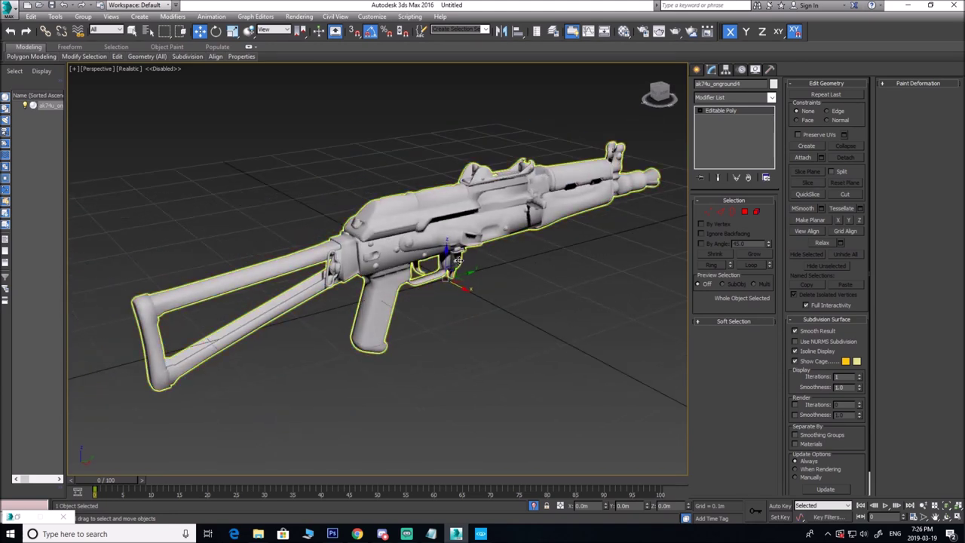
Run the UV_2_Smooth script on the gun with UV channel 1 and collapse its whole modifier stack.
{"action": "key", "text": "alt+s"}
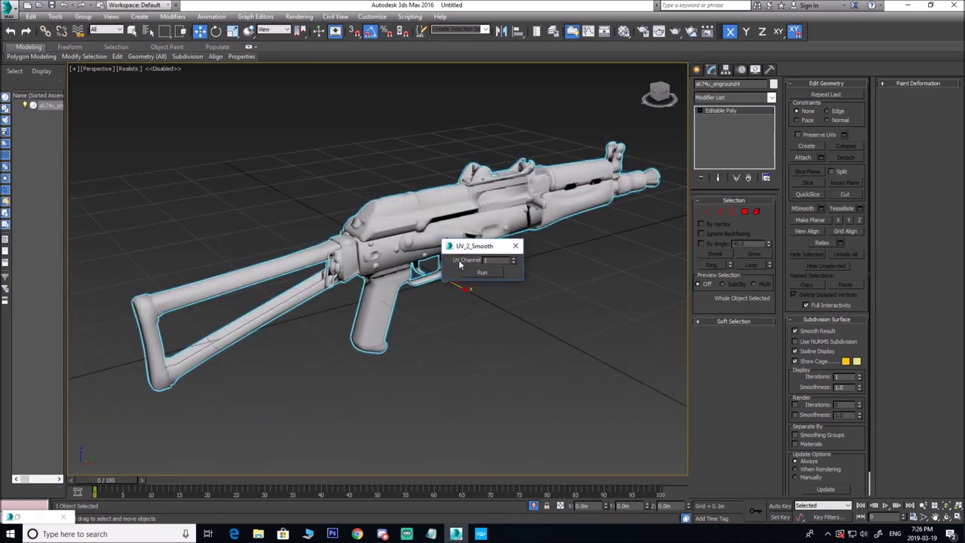
{"action": "left_click_drag", "start_coordinate": [472, 251], "coordinate": [549, 262]}
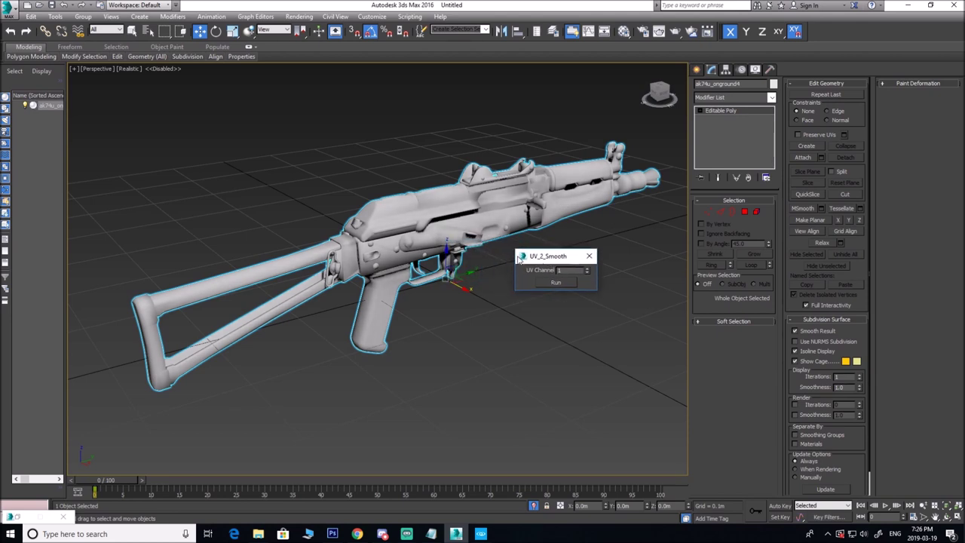
{"action": "left_click", "coordinate": [559, 283]}
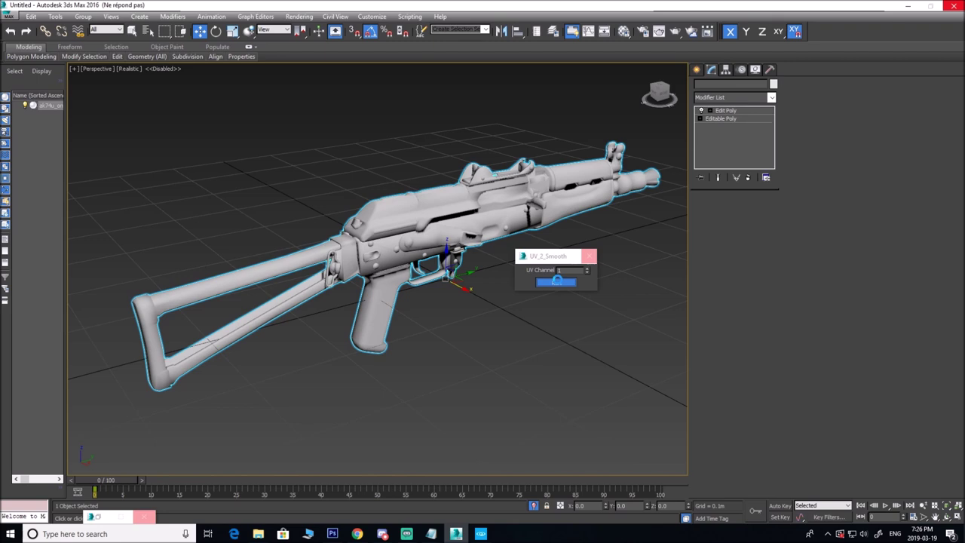
{"action": "right_click", "coordinate": [719, 112]}
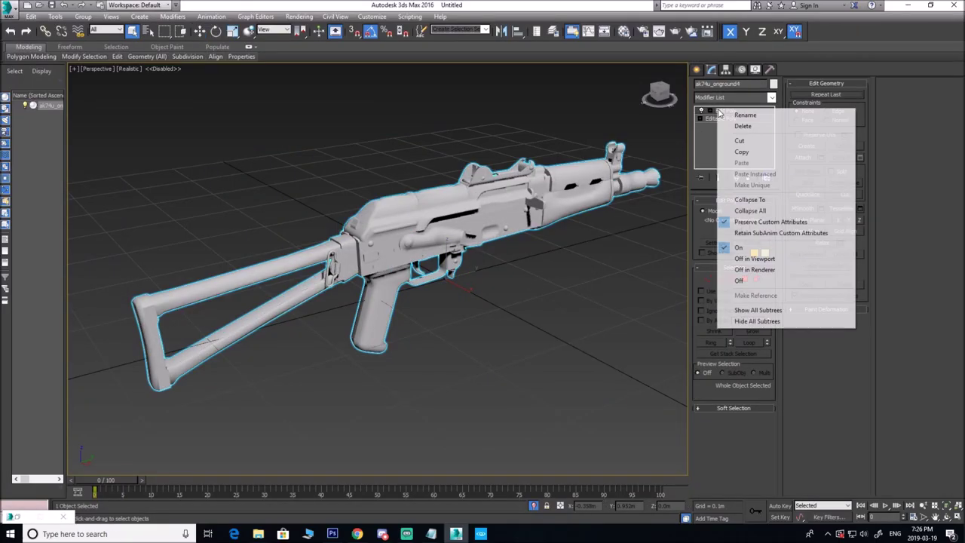
{"action": "left_click", "coordinate": [763, 212]}
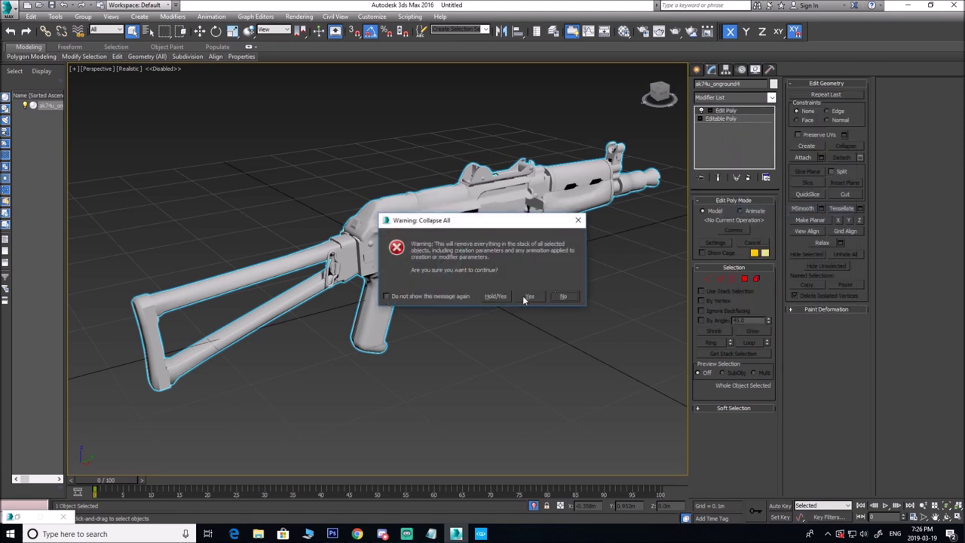
{"action": "left_click", "coordinate": [523, 296]}
Test whether the receiver body still moves as one element by shifting it aside, undo the move, and leave element editing.
{"action": "middle_click_drag", "start_coordinate": [500, 238], "coordinate": [662, 233], "text": "alt"}
{"action": "left_click", "coordinate": [609, 202]}
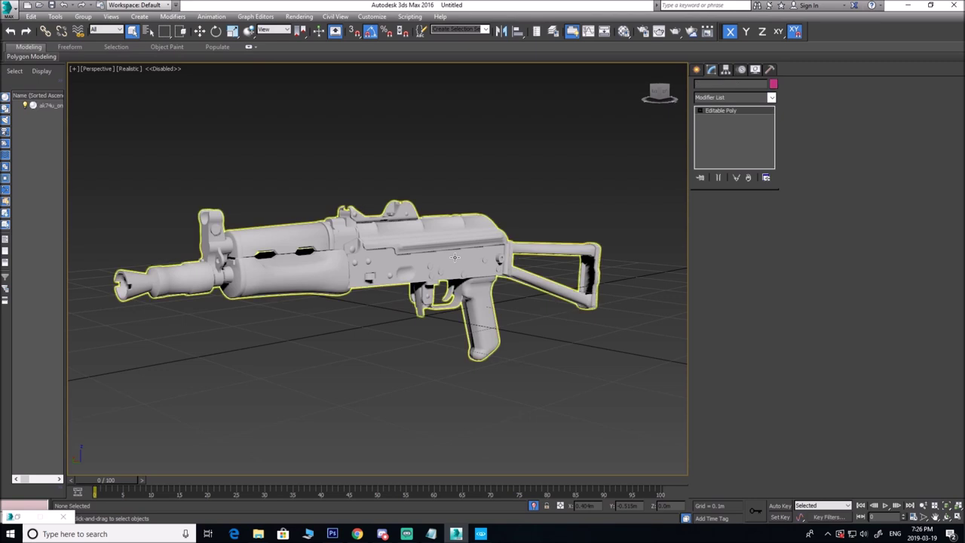
{"action": "key", "text": "ctrl+a"}
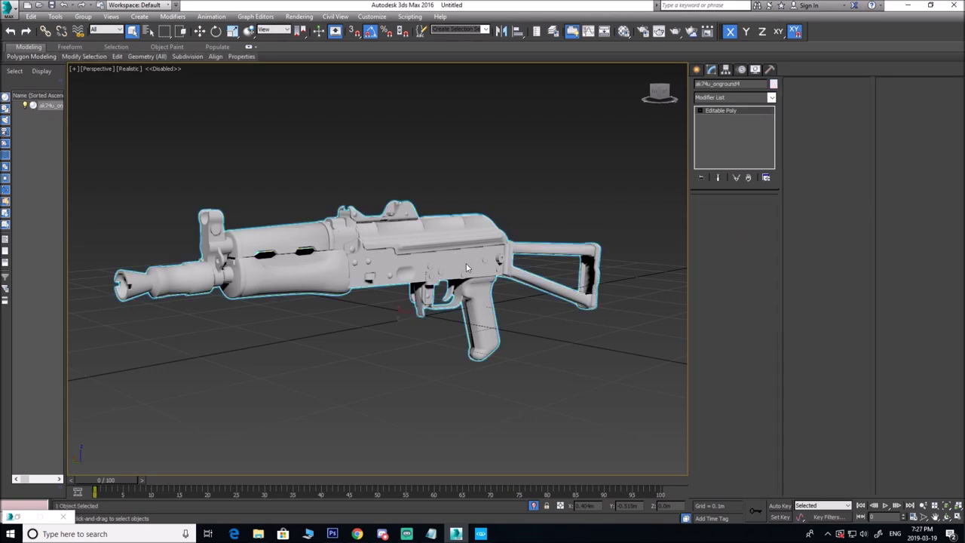
{"action": "left_click", "coordinate": [467, 266]}
{"action": "middle_click_drag", "start_coordinate": [422, 246], "coordinate": [449, 261], "text": "alt"}
{"action": "key", "text": "w"}
{"action": "left_click_drag", "start_coordinate": [450, 263], "coordinate": [483, 267]}
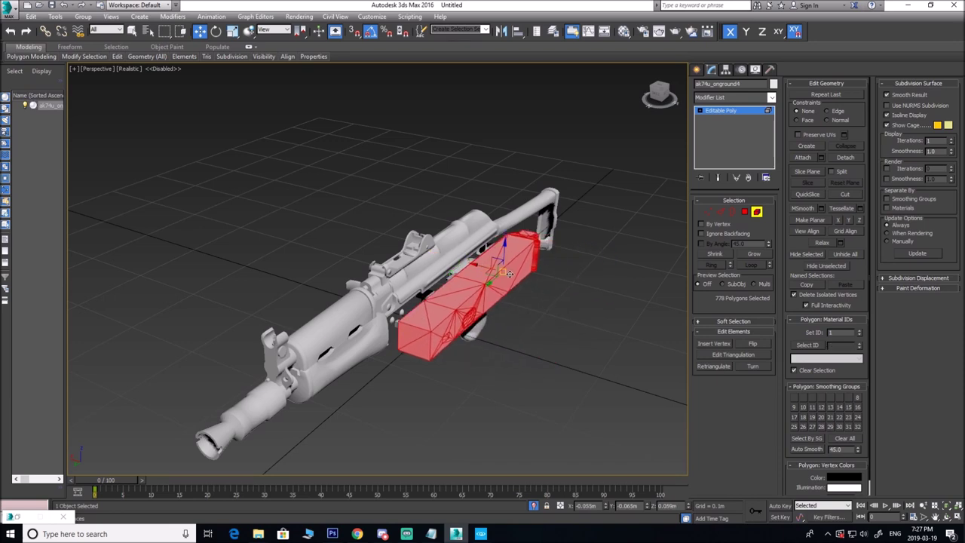
{"action": "key", "text": "ctrl+z"}
{"action": "middle_click_drag", "start_coordinate": [519, 279], "coordinate": [433, 256], "text": "alt"}
{"action": "left_click", "coordinate": [414, 325]}
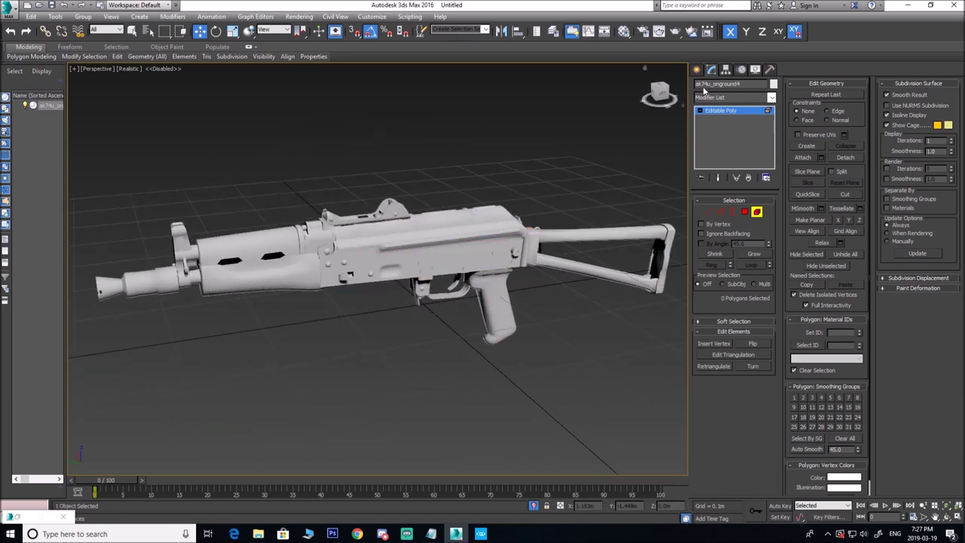
{"action": "key", "text": "6"}
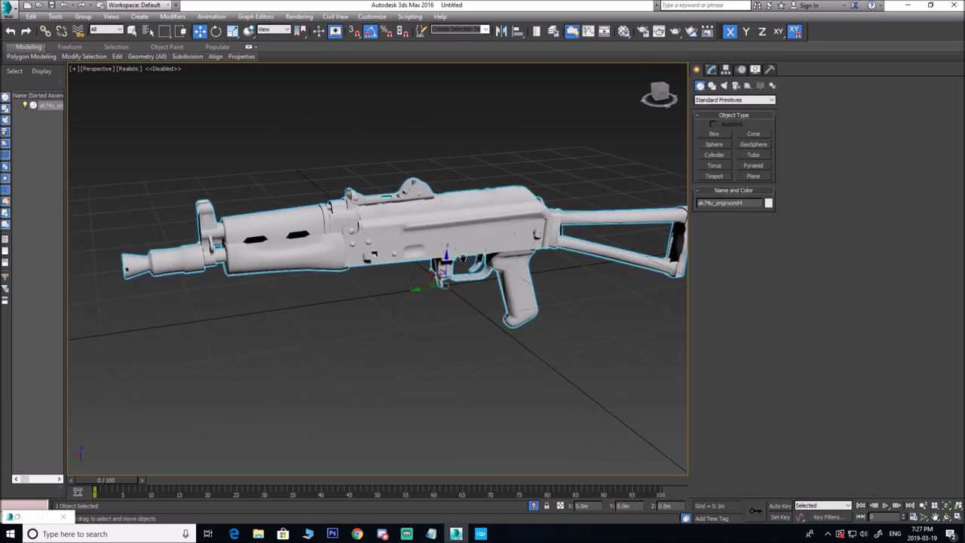
Deselect the gun, switch to CRYENGINE Sandbox and filter the brush browser for ak74.
{"action": "left_click", "coordinate": [364, 288]}
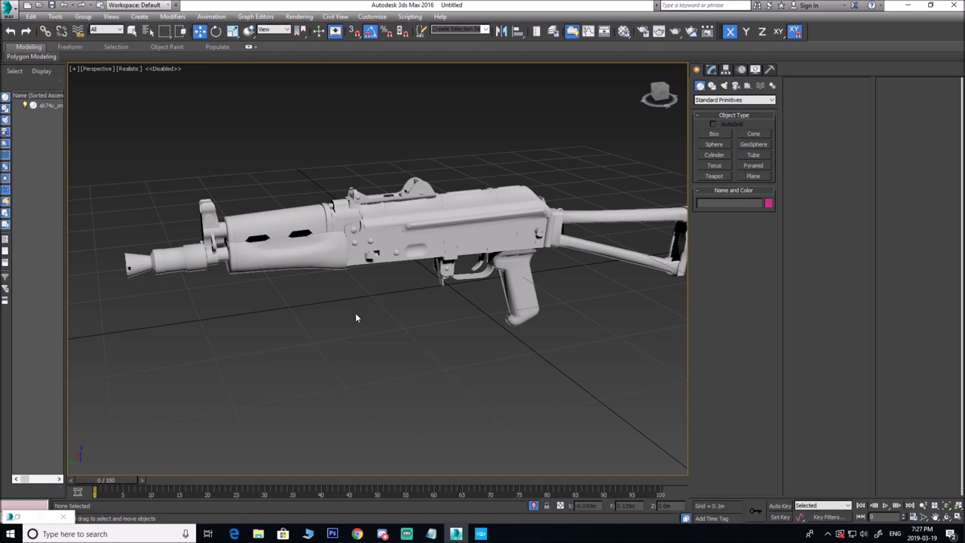
{"action": "middle_click_drag", "start_coordinate": [416, 267], "coordinate": [457, 289]}
{"action": "key", "text": "alt+Tab"}
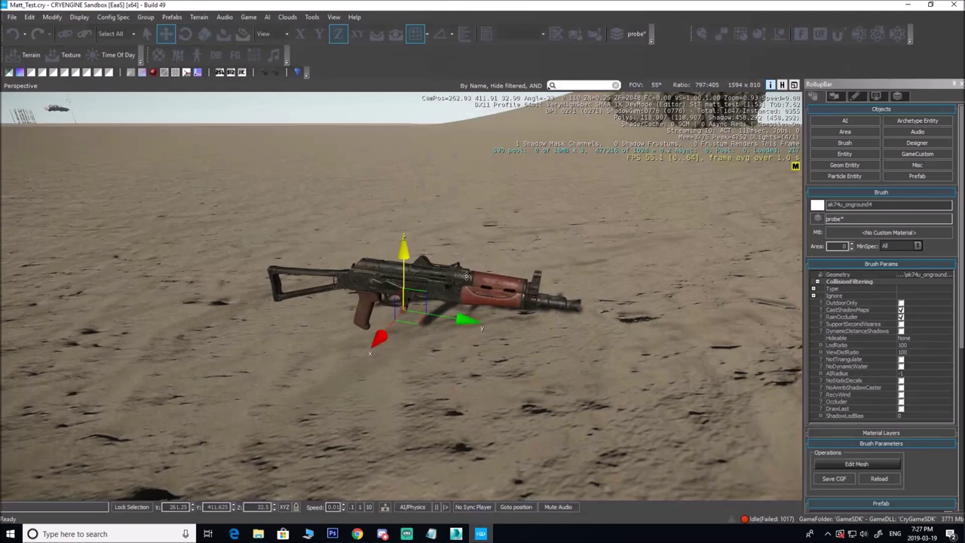
{"action": "left_click", "coordinate": [846, 143]}
{"action": "left_click", "coordinate": [882, 416]}
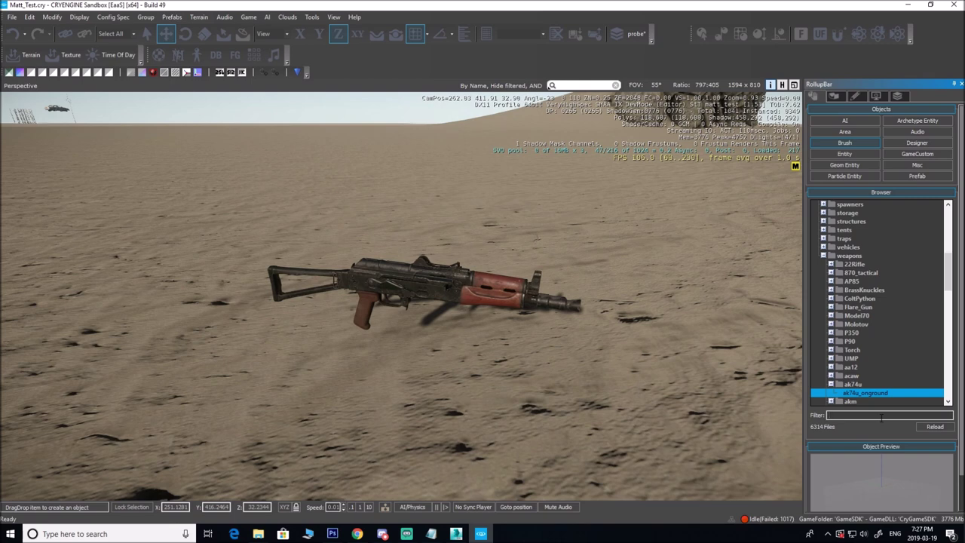
{"action": "type", "text": "ak74"}
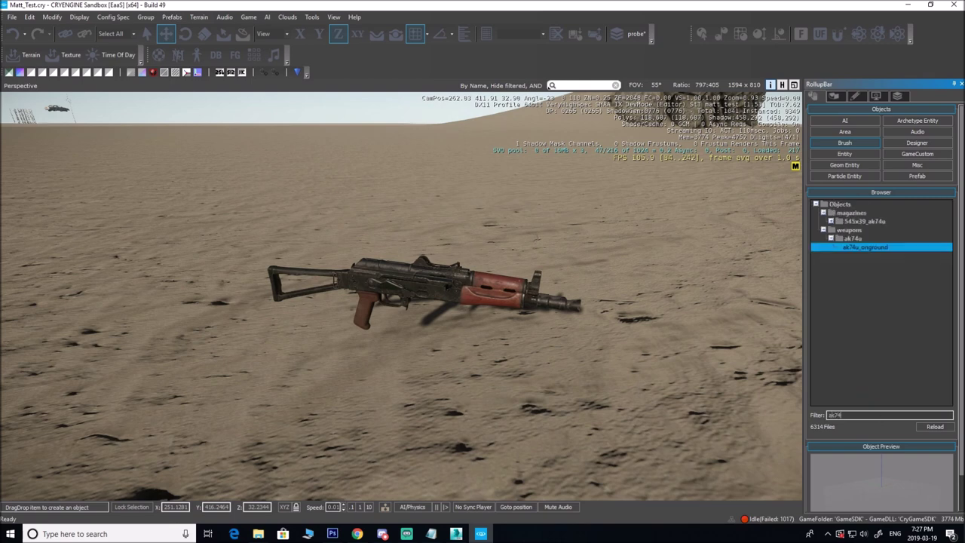
Place the ak74u magazine brush from the 545x39_ak74u folder near the rifle and raise it above the sand.
{"action": "left_click", "coordinate": [840, 223]}
{"action": "left_click", "coordinate": [831, 221]}
{"action": "left_click", "coordinate": [865, 229]}
{"action": "left_click_drag", "start_coordinate": [865, 229], "coordinate": [513, 384]}
{"action": "left_click_drag", "start_coordinate": [513, 350], "coordinate": [544, 135]}
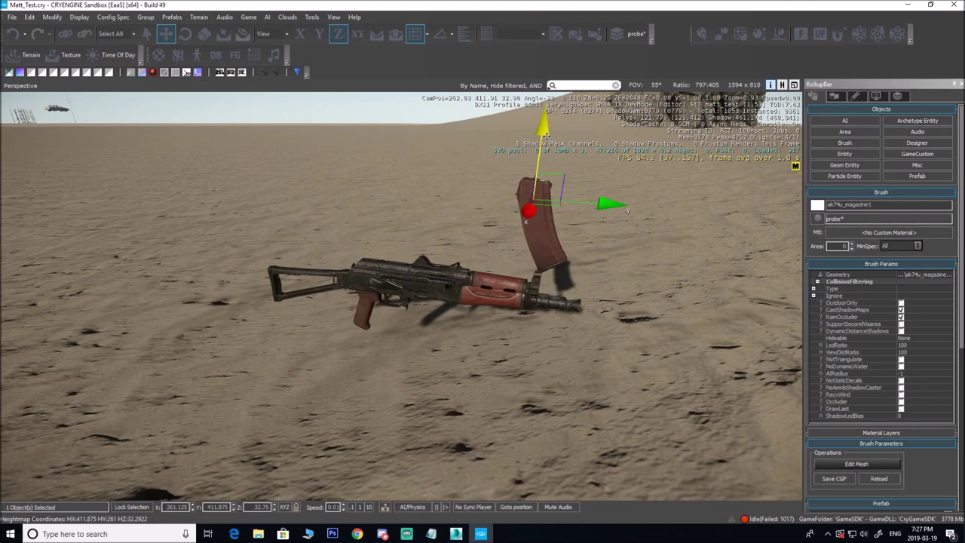
Examine the placed magazine and the rifle from closer viewpoints in the level.
{"action": "key", "text": "s"}
{"action": "right_click_drag", "start_coordinate": [452, 284], "coordinate": [461, 208]}
{"action": "key", "text": "w"}
{"action": "key", "text": "w"}
{"action": "key", "text": "s"}
{"action": "key", "text": "w"}
{"action": "right_click_drag", "start_coordinate": [362, 226], "coordinate": [362, 301]}
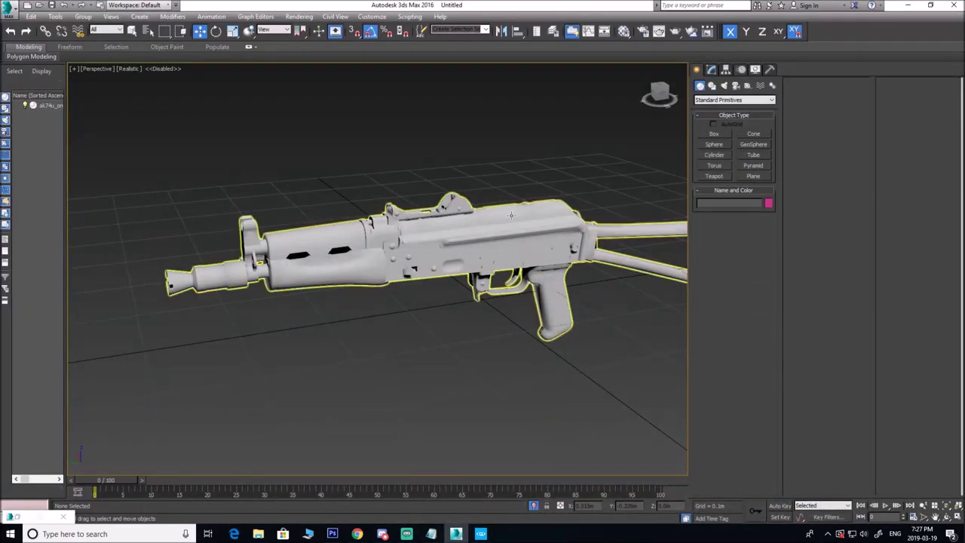
Back in 3ds Max, select the whole gun and start exporting only the selected object.
{"action": "middle_click_drag", "start_coordinate": [511, 216], "coordinate": [487, 221]}
{"action": "left_click", "coordinate": [485, 222]}
{"action": "middle_click_drag", "start_coordinate": [441, 253], "coordinate": [489, 270], "text": "alt"}
{"action": "middle_click_drag", "start_coordinate": [448, 294], "coordinate": [406, 276]}
{"action": "scroll", "coordinate": [391, 266], "scroll_direction": "down", "scroll_amount": 3}
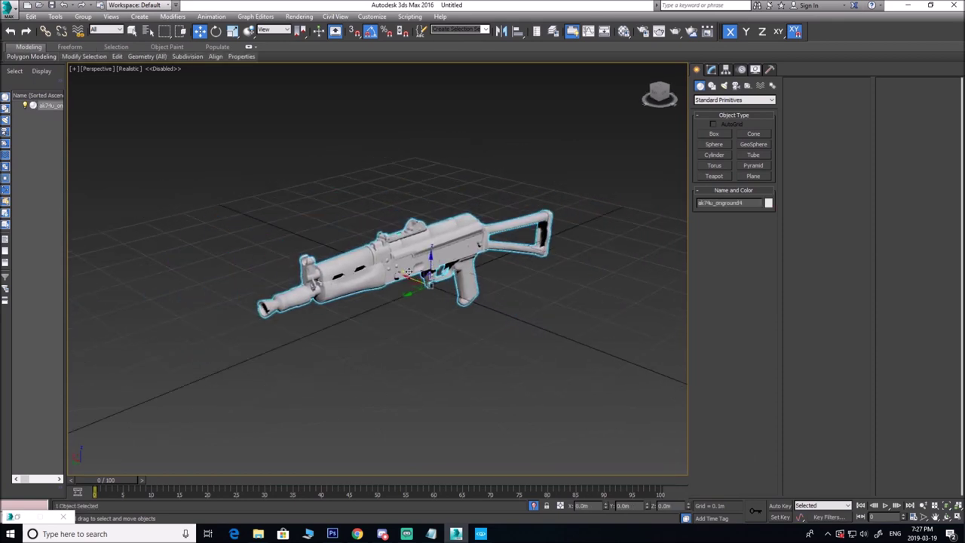
{"action": "left_click", "coordinate": [9, 9]}
{"action": "mouse_move", "coordinate": [31, 182]}
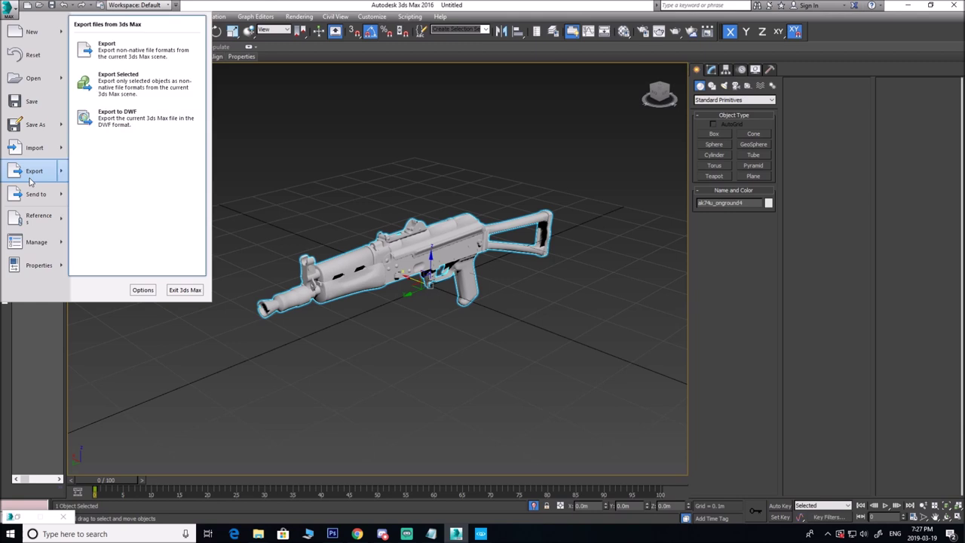
{"action": "left_click", "coordinate": [119, 81]}
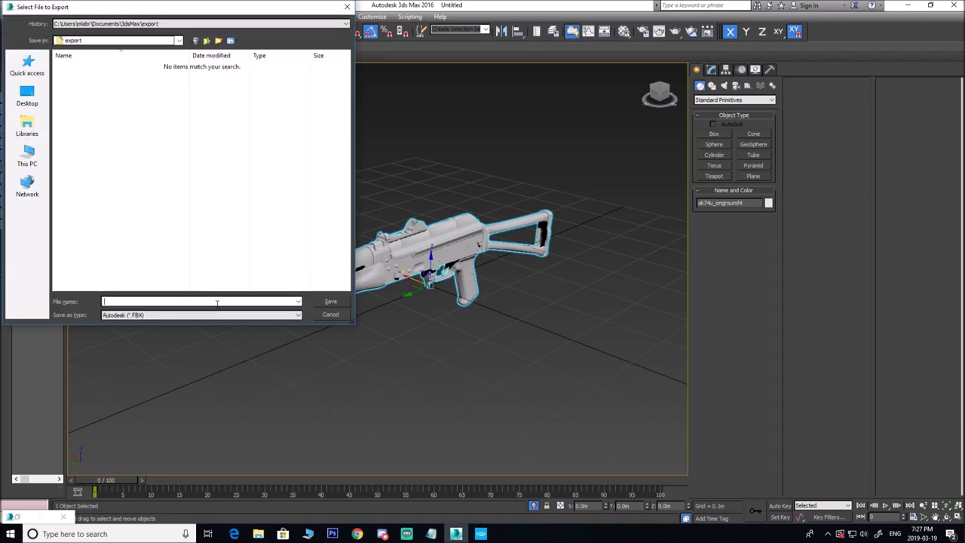
Set the export file type to gw::OBJ-Exporter (*.OBJ).
{"action": "left_click", "coordinate": [200, 315]}
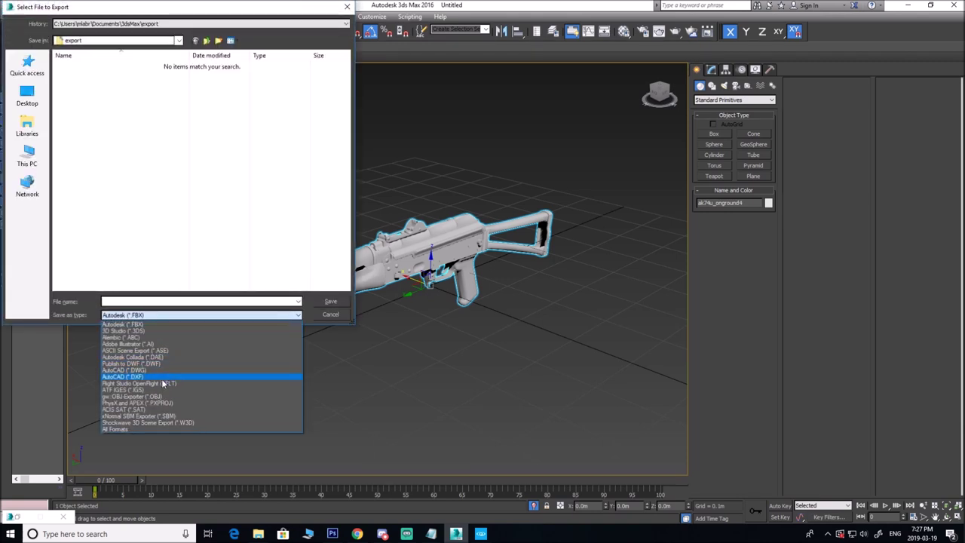
{"action": "left_click", "coordinate": [162, 390]}
{"action": "left_click", "coordinate": [160, 315]}
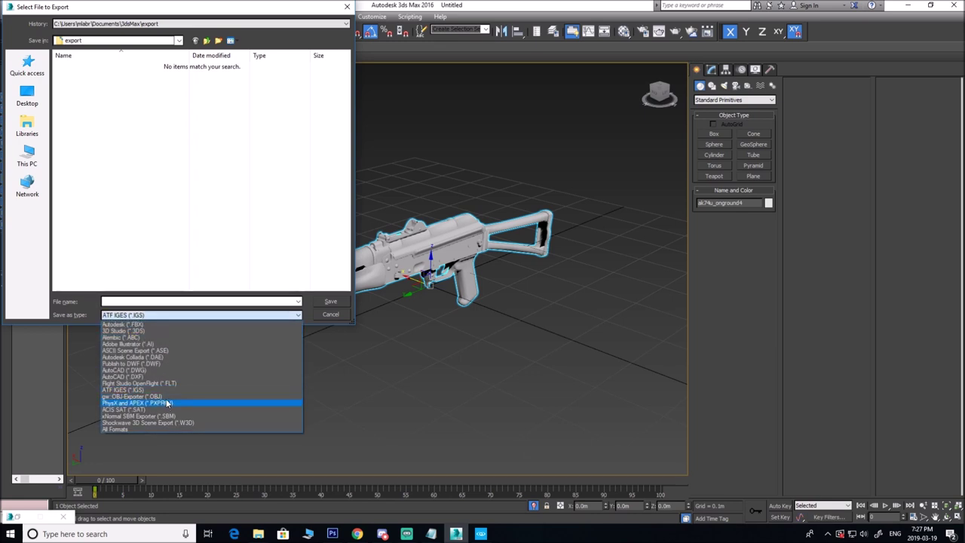
{"action": "left_click", "coordinate": [132, 396]}
Save the export as AK74U_FINAL in the Modding\AK74U folder on the Storage (E:) drive.
{"action": "left_click", "coordinate": [208, 41]}
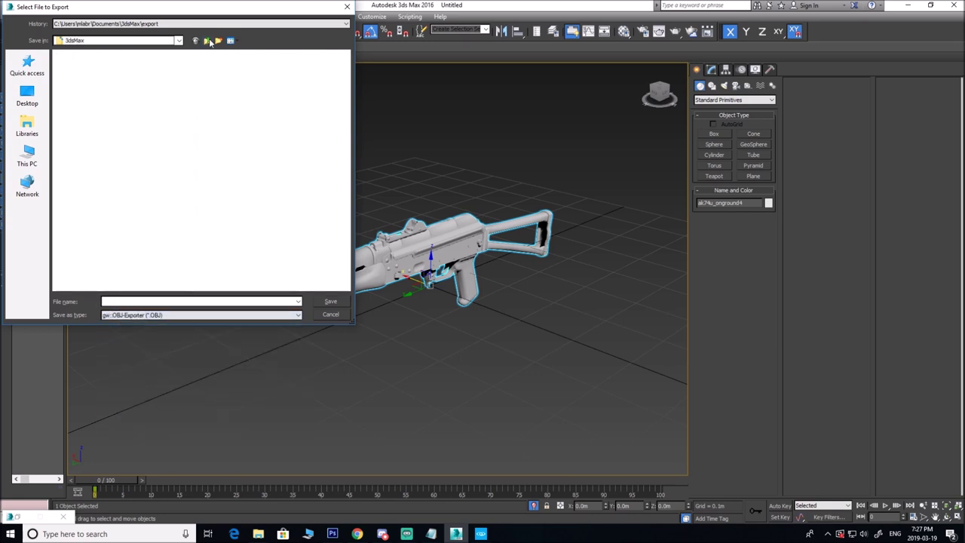
{"action": "left_click", "coordinate": [208, 41]}
{"action": "double_click", "coordinate": [104, 92]}
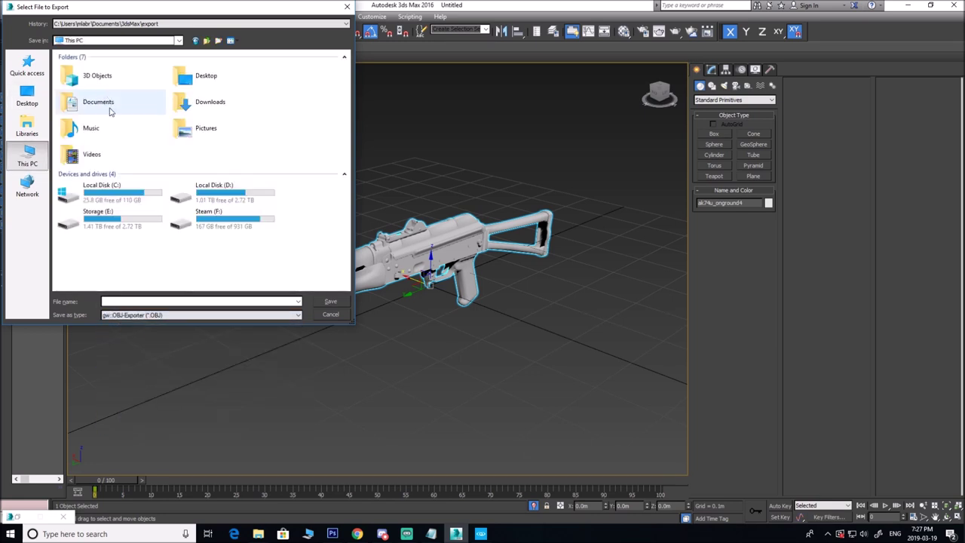
{"action": "double_click", "coordinate": [132, 217]}
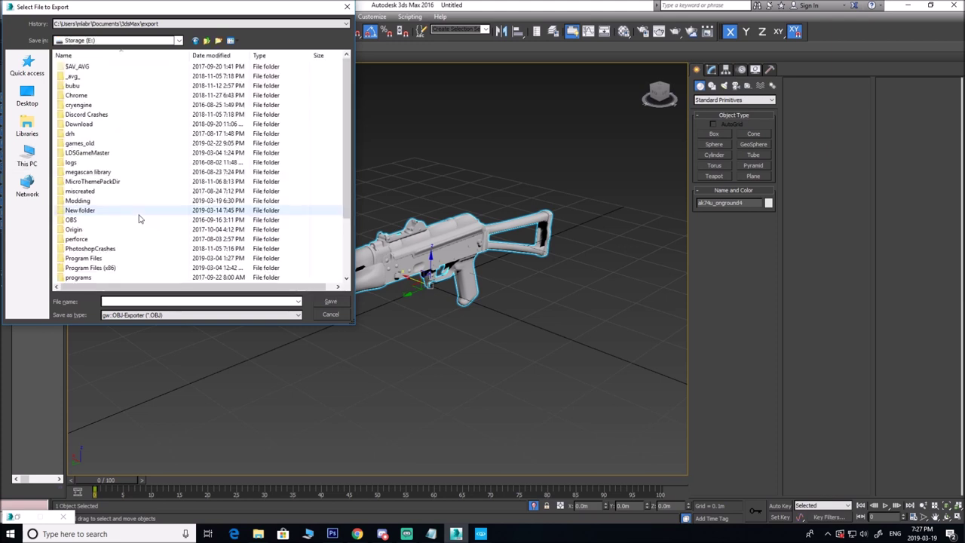
{"action": "double_click", "coordinate": [93, 200]}
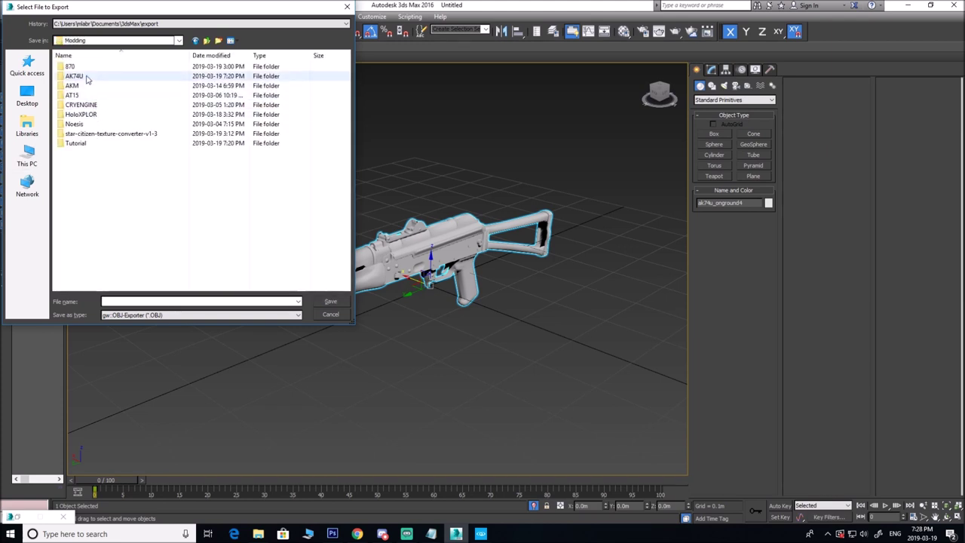
{"action": "double_click", "coordinate": [87, 79]}
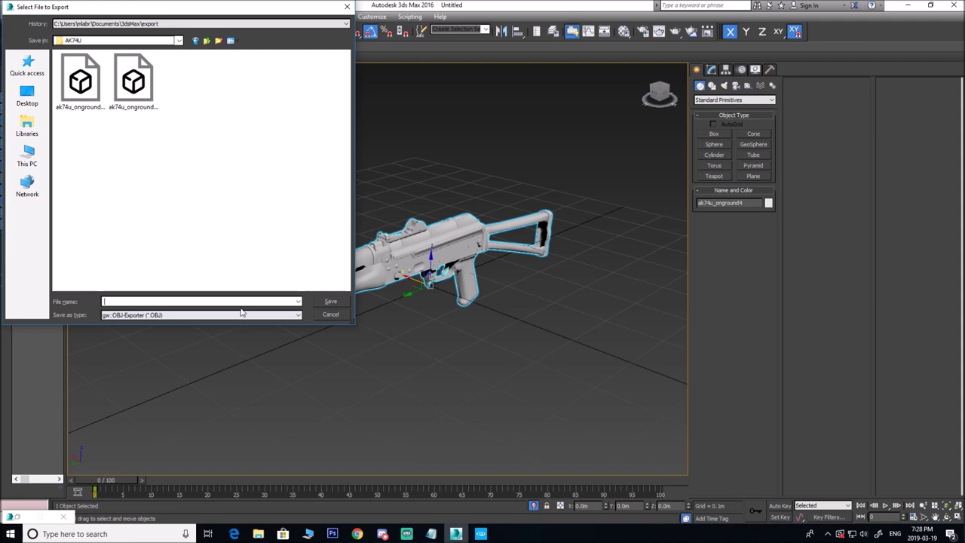
{"action": "type", "text": "AK74U_"}
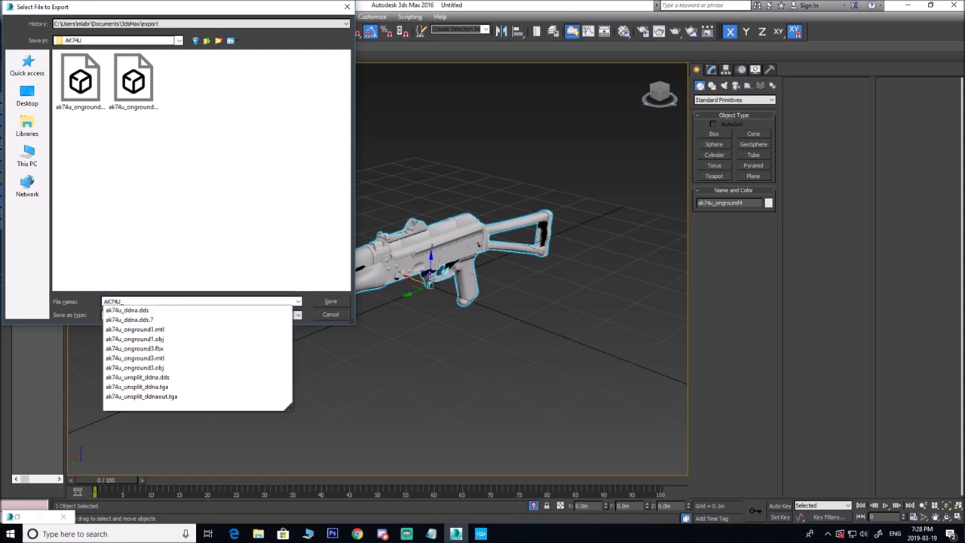
{"action": "type", "text": "FINAL"}
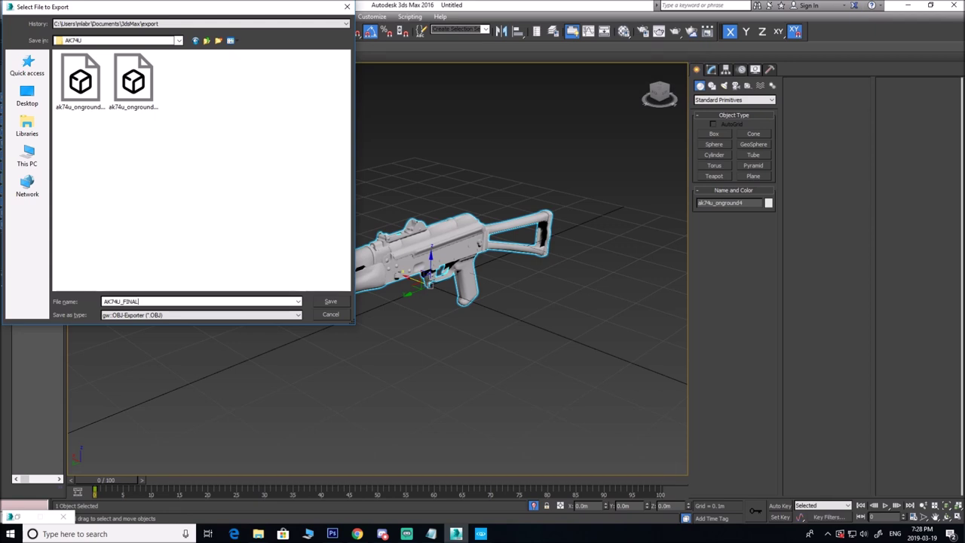
{"action": "left_click", "coordinate": [336, 302]}
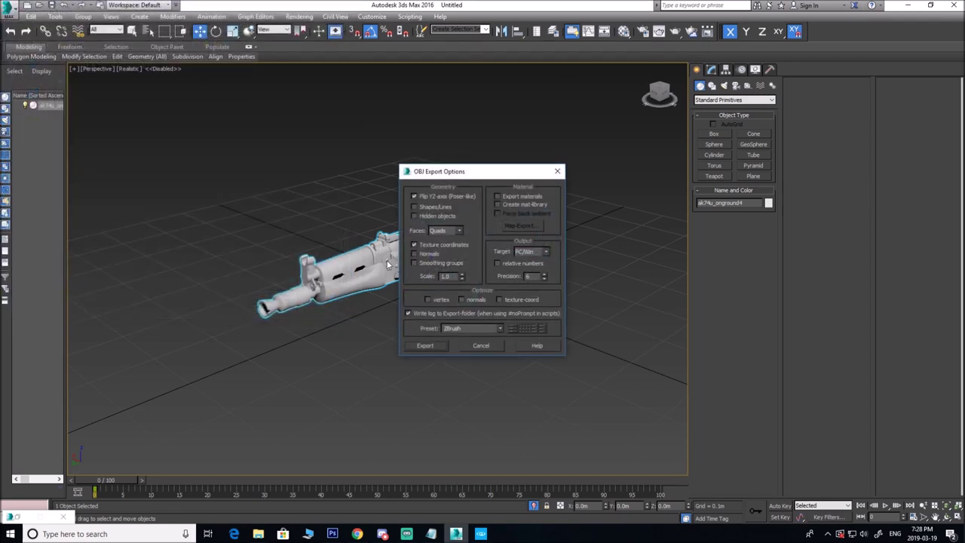
Include normals and smoothing groups in the OBJ export options and complete the export of the gun.
{"action": "left_click_drag", "start_coordinate": [428, 172], "coordinate": [455, 171]}
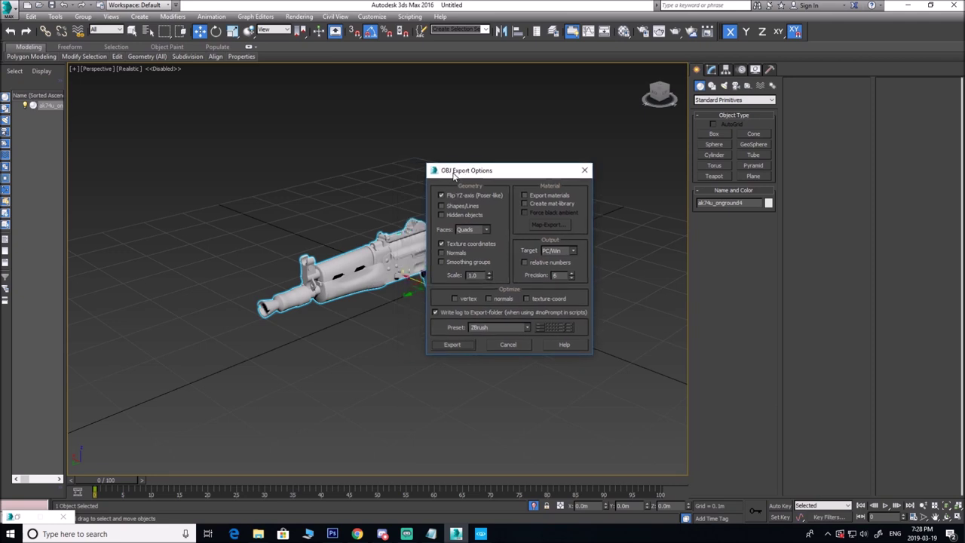
{"action": "left_click", "coordinate": [442, 252]}
{"action": "left_click", "coordinate": [442, 262]}
{"action": "left_click", "coordinate": [490, 328]}
{"action": "left_click", "coordinate": [490, 328]}
{"action": "left_click", "coordinate": [456, 344]}
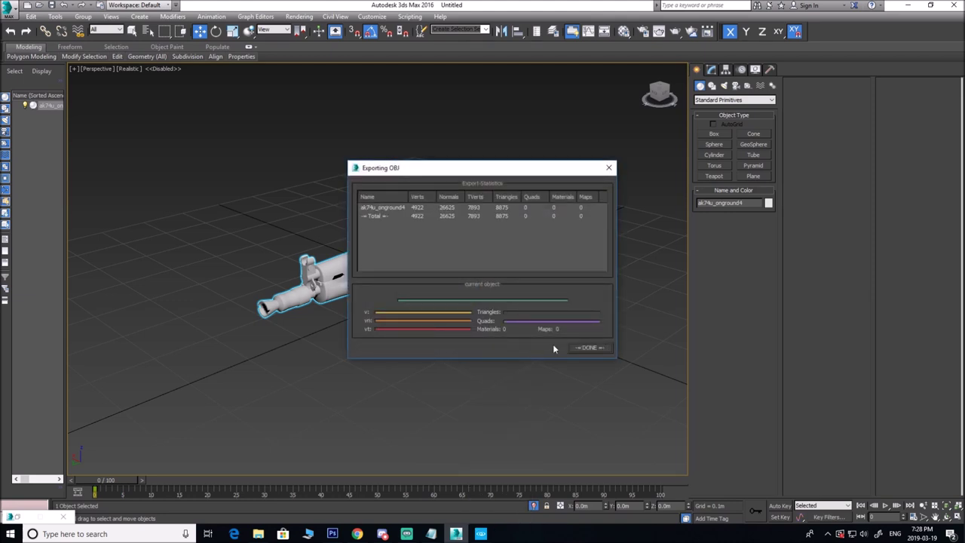
{"action": "left_click", "coordinate": [582, 349]}
{"action": "left_click", "coordinate": [360, 302]}
{"action": "left_click", "coordinate": [412, 247]}
{"action": "middle_click_drag", "start_coordinate": [385, 288], "coordinate": [390, 309]}
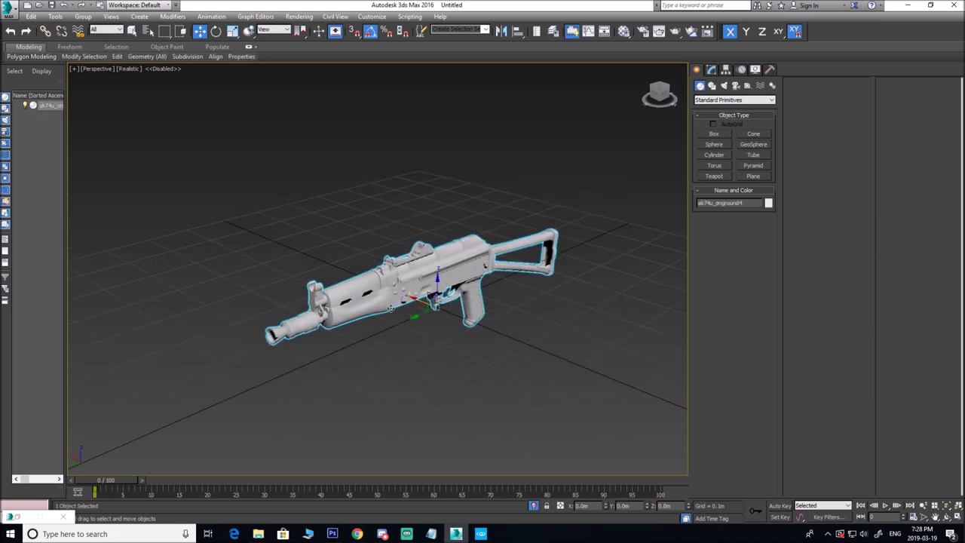
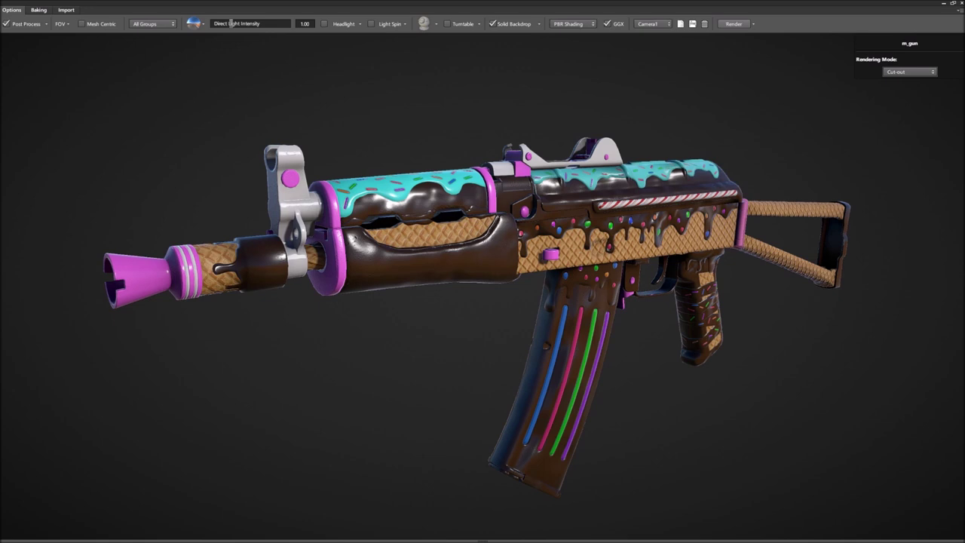
Examine the candy-themed texture on the gun's handguard, receiver and magazine up close in the 3D viewer.
{"action": "mouse_move", "coordinate": [508, 172]}
{"action": "left_mouse_down"}
{"action": "mouse_move", "coordinate": [540, 251]}
{"action": "mouse_move", "coordinate": [524, 237]}
{"action": "mouse_move", "coordinate": [528, 245]}
{"action": "mouse_move", "coordinate": [465, 245]}
{"action": "mouse_move", "coordinate": [504, 239]}
{"action": "mouse_move", "coordinate": [523, 254]}
{"action": "left_mouse_up"}
{"action": "scroll", "coordinate": [515, 241], "scroll_direction": "up", "scroll_amount": 4}
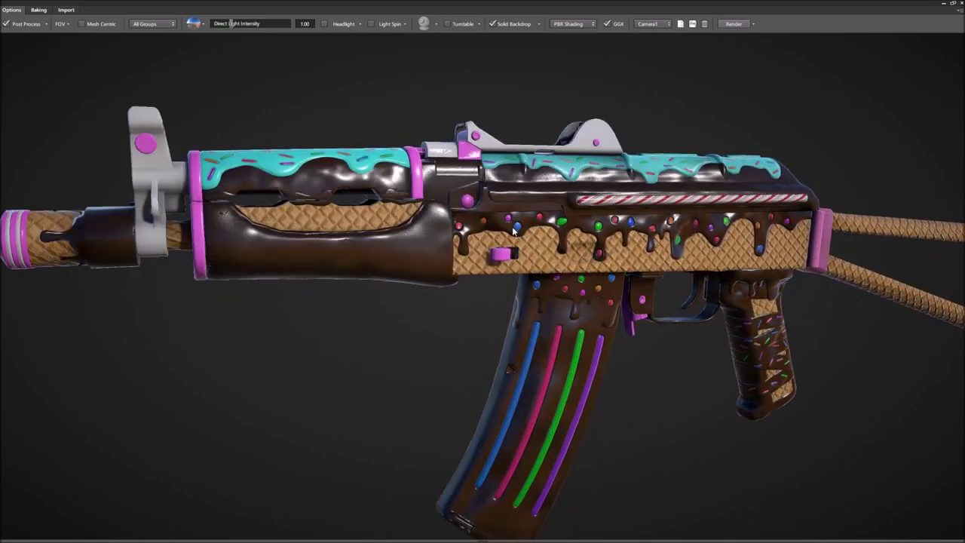
{"action": "left_click_drag", "start_coordinate": [520, 235], "coordinate": [469, 236]}
{"action": "scroll", "coordinate": [523, 226], "scroll_direction": "up", "scroll_amount": 2}
{"action": "middle_click_drag", "start_coordinate": [523, 217], "coordinate": [512, 249]}
{"action": "scroll", "coordinate": [512, 250], "scroll_direction": "up", "scroll_amount": 2}
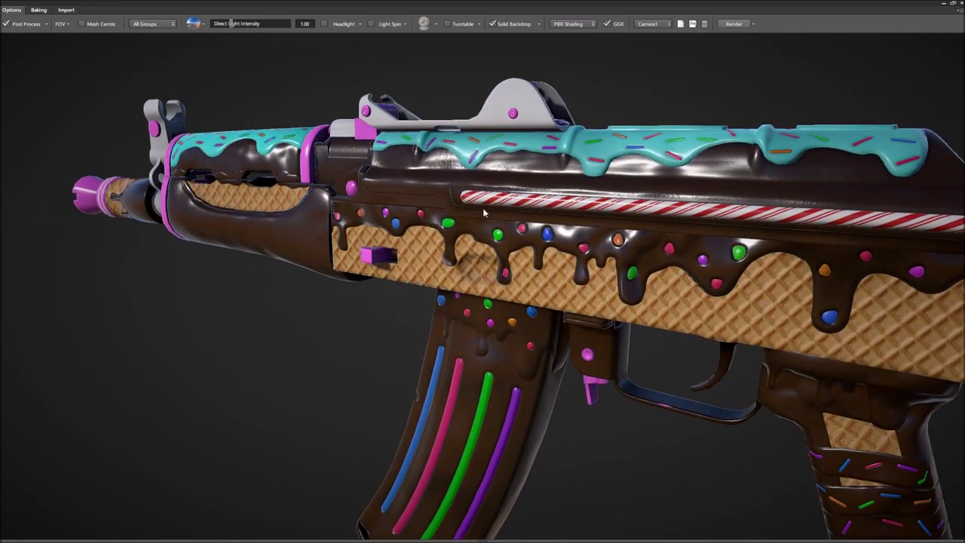
{"action": "scroll", "coordinate": [518, 232], "scroll_direction": "up", "scroll_amount": 3}
{"action": "left_click_drag", "start_coordinate": [519, 232], "coordinate": [469, 230]}
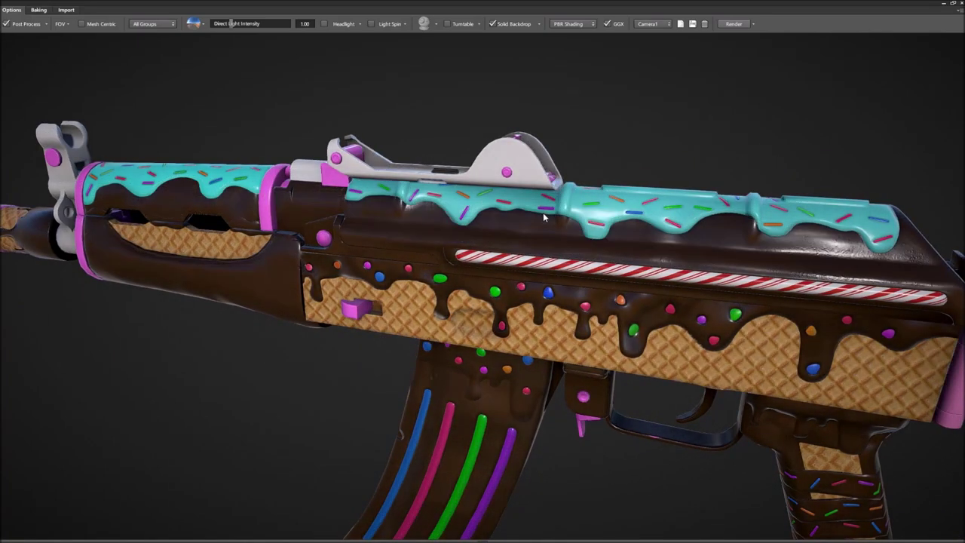
{"action": "left_click_drag", "start_coordinate": [547, 217], "coordinate": [586, 252]}
{"action": "left_click_drag", "start_coordinate": [572, 307], "coordinate": [743, 342]}
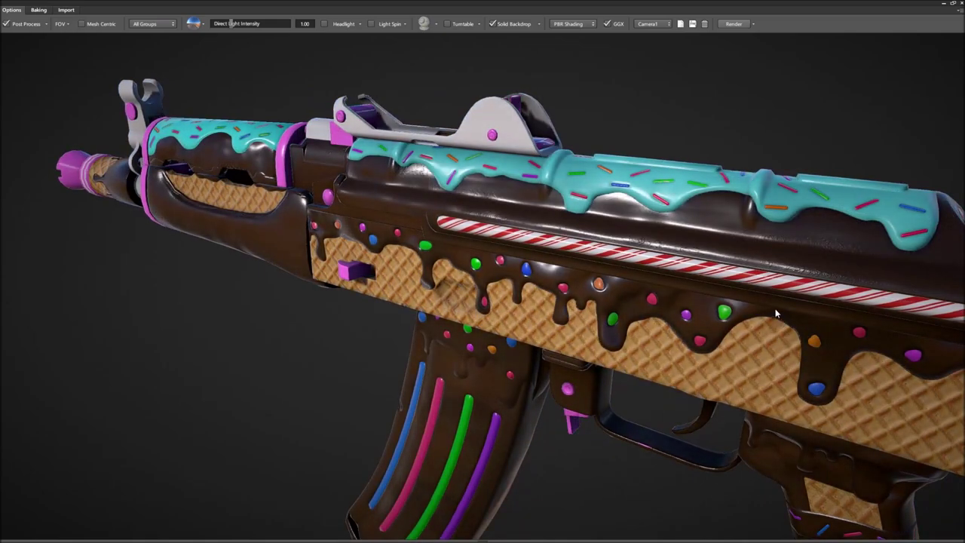
{"action": "left_click_drag", "start_coordinate": [776, 312], "coordinate": [822, 290]}
Examine the opposite side of the textured gun, including its charging handle, selector lever and folding stock.
{"action": "left_click_drag", "start_coordinate": [452, 260], "coordinate": [483, 249]}
{"action": "middle_click_drag", "start_coordinate": [483, 249], "coordinate": [650, 266]}
{"action": "scroll", "coordinate": [650, 266], "scroll_direction": "down", "scroll_amount": 3}
{"action": "middle_click_drag", "start_coordinate": [221, 246], "coordinate": [497, 271]}
{"action": "left_click_drag", "start_coordinate": [498, 272], "coordinate": [455, 268]}
{"action": "left_click_drag", "start_coordinate": [388, 336], "coordinate": [394, 334]}
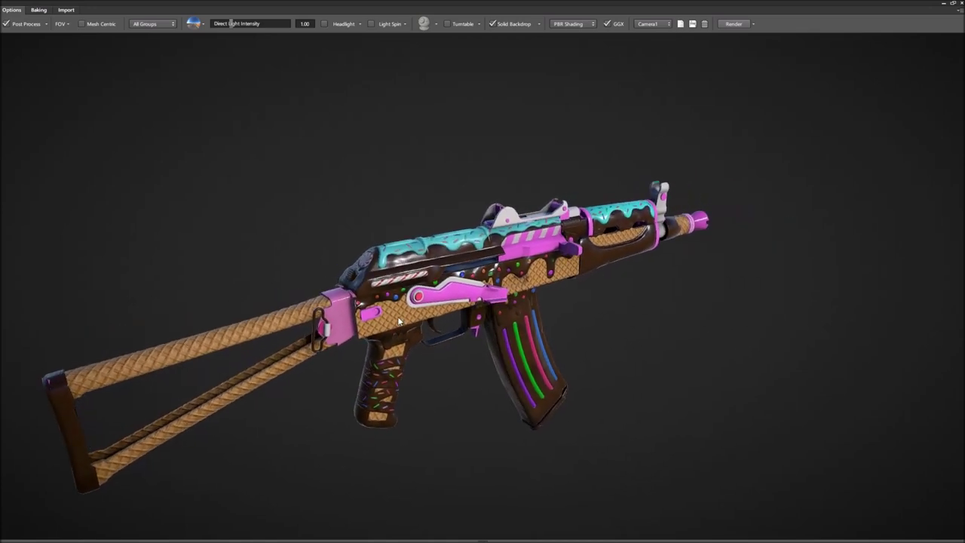
Inspect the full side profile of the textured gun from muzzle to stock, including lighting on the magazine and grip.
{"action": "left_click_drag", "start_coordinate": [400, 322], "coordinate": [511, 307]}
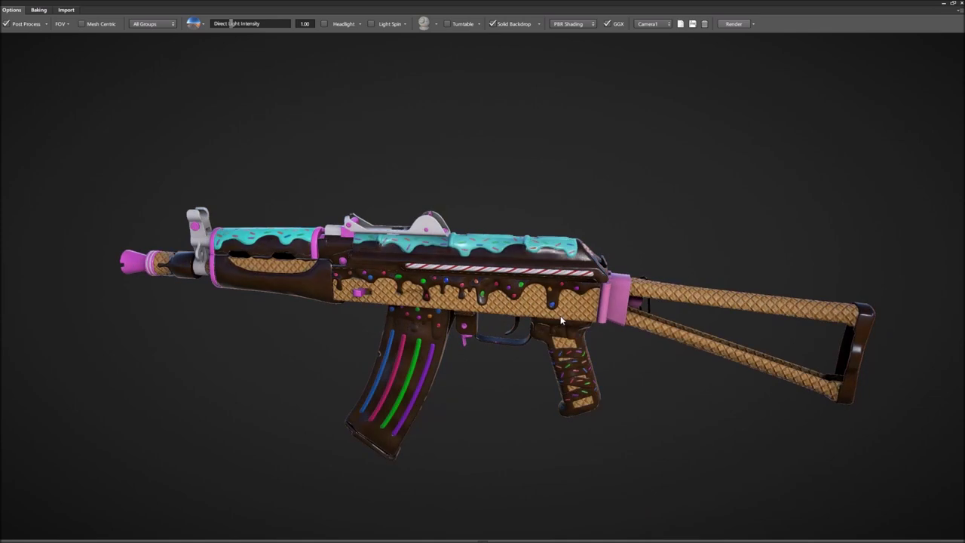
{"action": "middle_click_drag", "start_coordinate": [450, 307], "coordinate": [458, 337]}
{"action": "left_click_drag", "start_coordinate": [459, 337], "coordinate": [490, 326]}
{"action": "middle_click_drag", "start_coordinate": [418, 351], "coordinate": [454, 331]}
{"action": "right_click_drag", "start_coordinate": [455, 331], "coordinate": [459, 377]}
{"action": "middle_click_drag", "start_coordinate": [450, 400], "coordinate": [489, 331]}
{"action": "left_click_drag", "start_coordinate": [461, 377], "coordinate": [355, 329]}
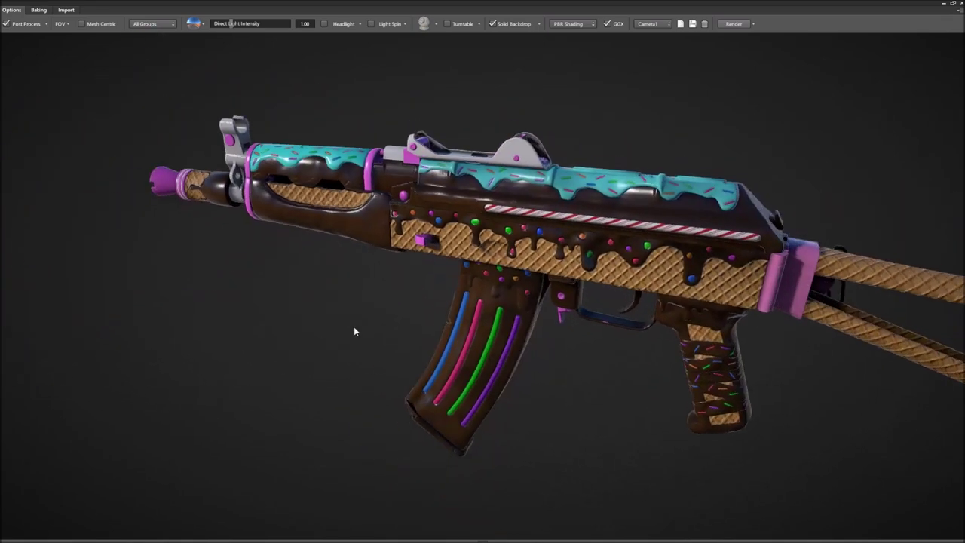
Inspect the textured gun from behind along its sights and top cover, and return to the side view.
{"action": "scroll", "coordinate": [508, 437], "scroll_direction": "up", "scroll_amount": 3}
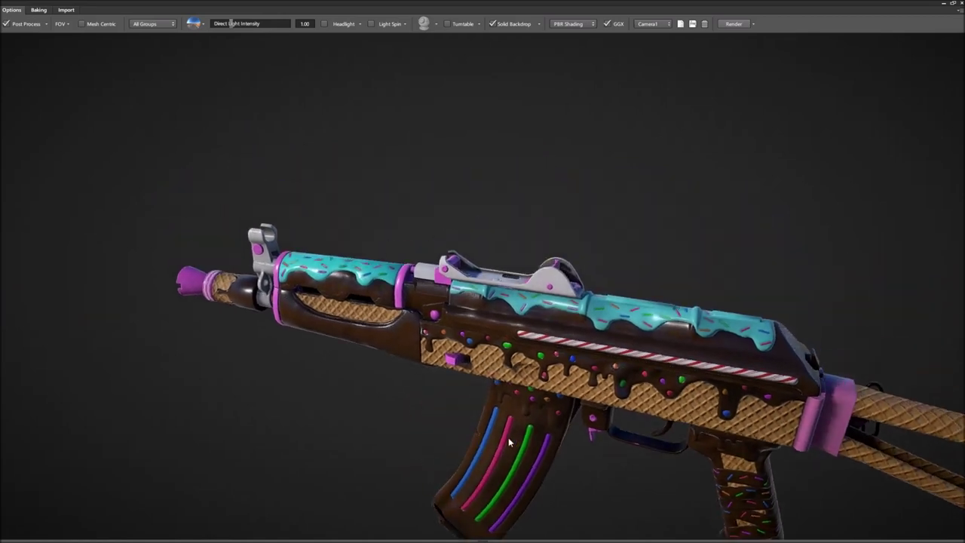
{"action": "left_click_drag", "start_coordinate": [509, 438], "coordinate": [503, 374]}
{"action": "middle_click_drag", "start_coordinate": [503, 373], "coordinate": [530, 386]}
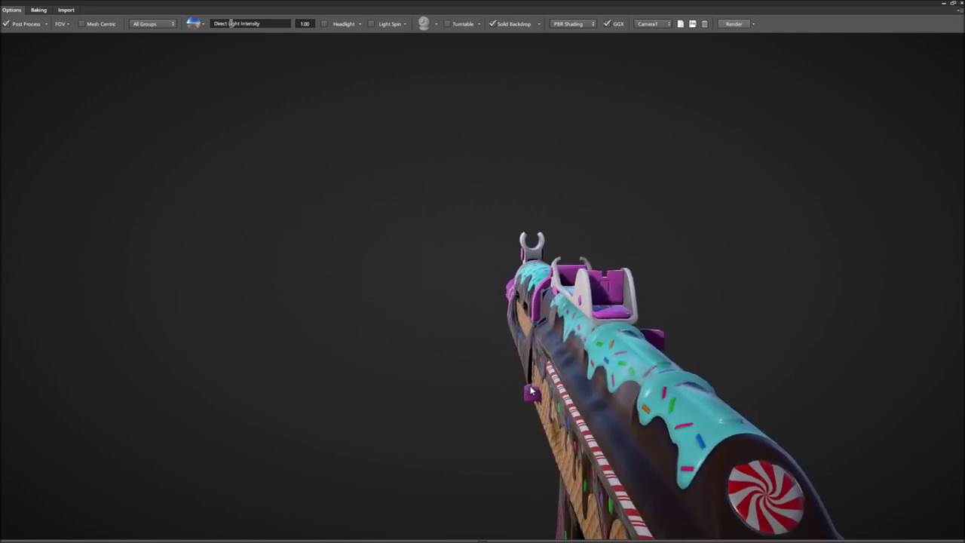
{"action": "left_click_drag", "start_coordinate": [530, 391], "coordinate": [518, 268]}
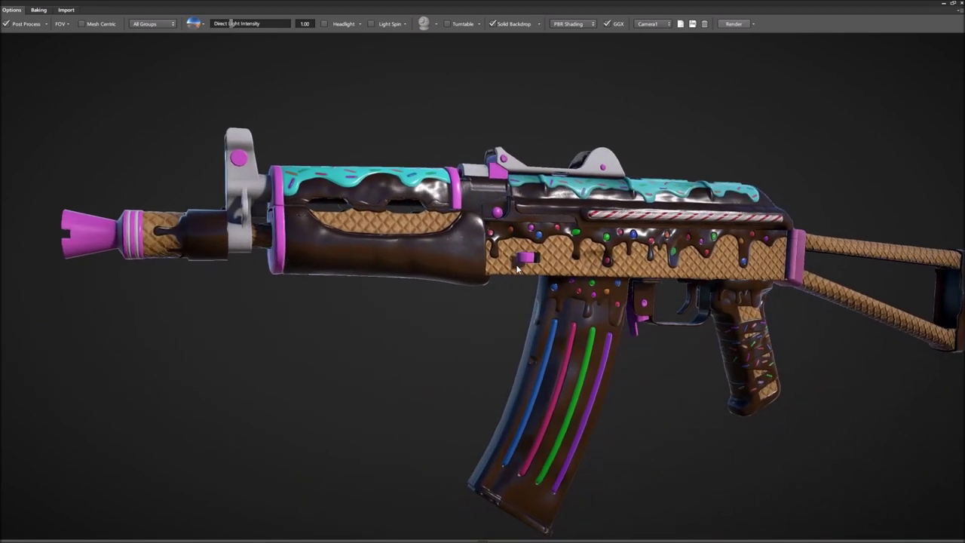
Restore the 3D viewer to its smaller window beside Photoshop and frame the entire gun at an angle.
{"action": "double_click", "coordinate": [546, 7]}
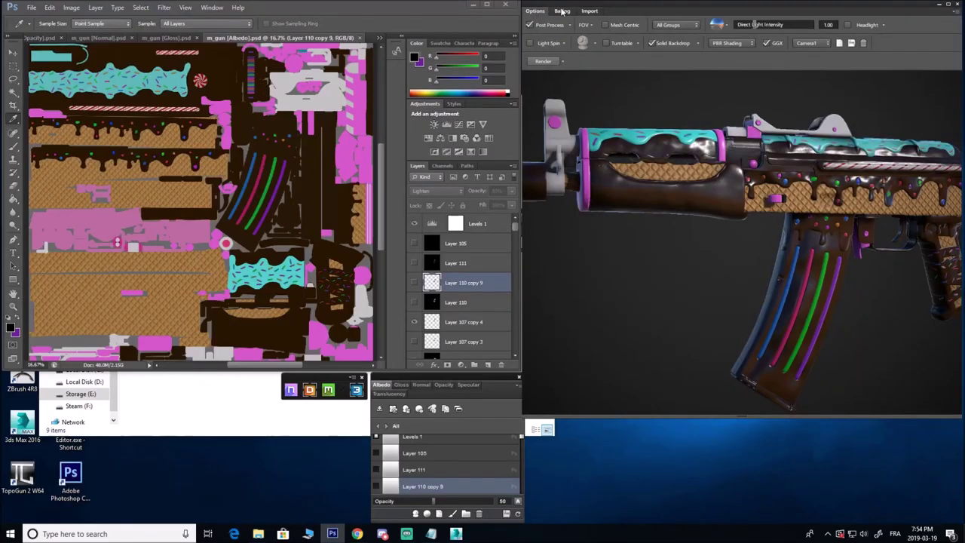
{"action": "scroll", "coordinate": [591, 219], "scroll_direction": "down", "scroll_amount": 4}
{"action": "middle_click_drag", "start_coordinate": [614, 227], "coordinate": [555, 227]}
{"action": "left_click_drag", "start_coordinate": [555, 226], "coordinate": [622, 193]}
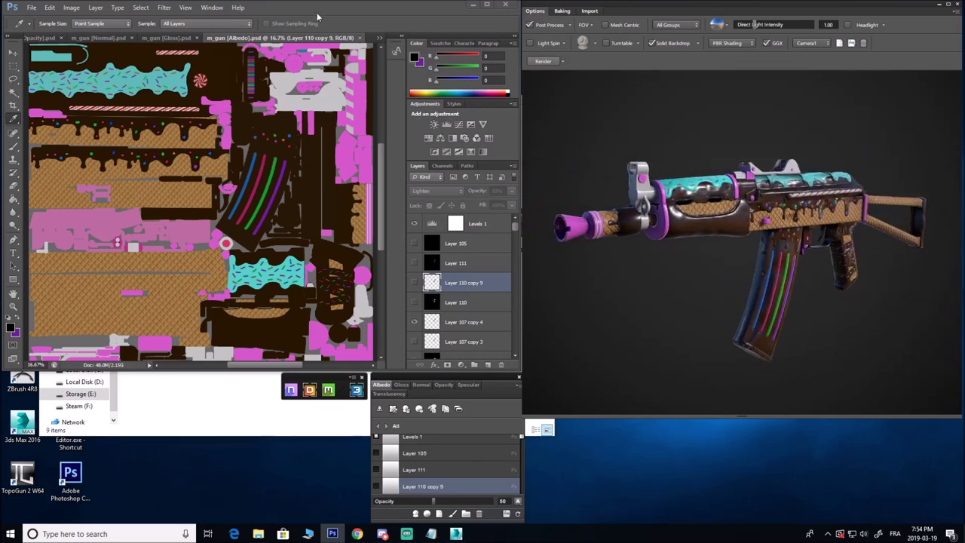
Examine the full albedo texture layout and a close-up of its waffle pattern beside the pink parts.
{"action": "left_click", "coordinate": [14, 308]}
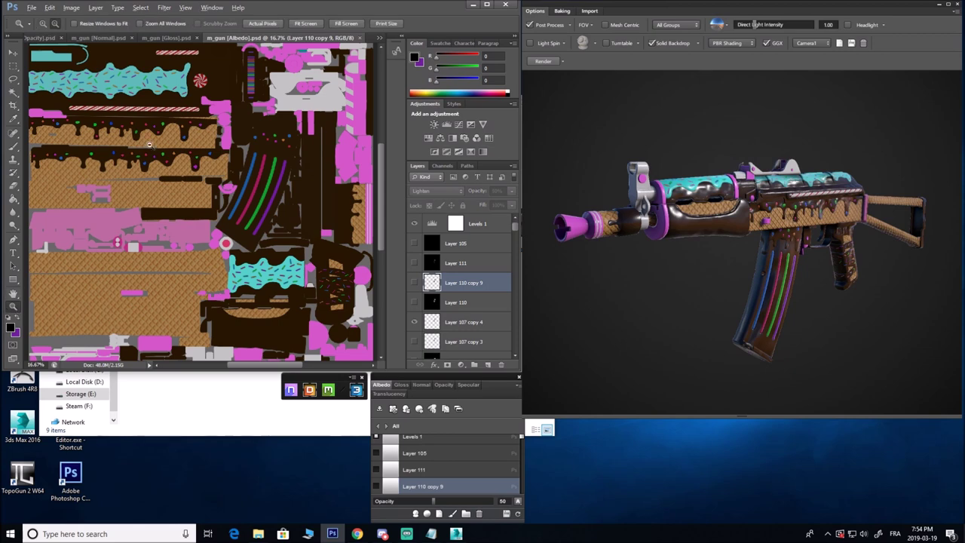
{"action": "left_click", "coordinate": [243, 247], "text": "alt"}
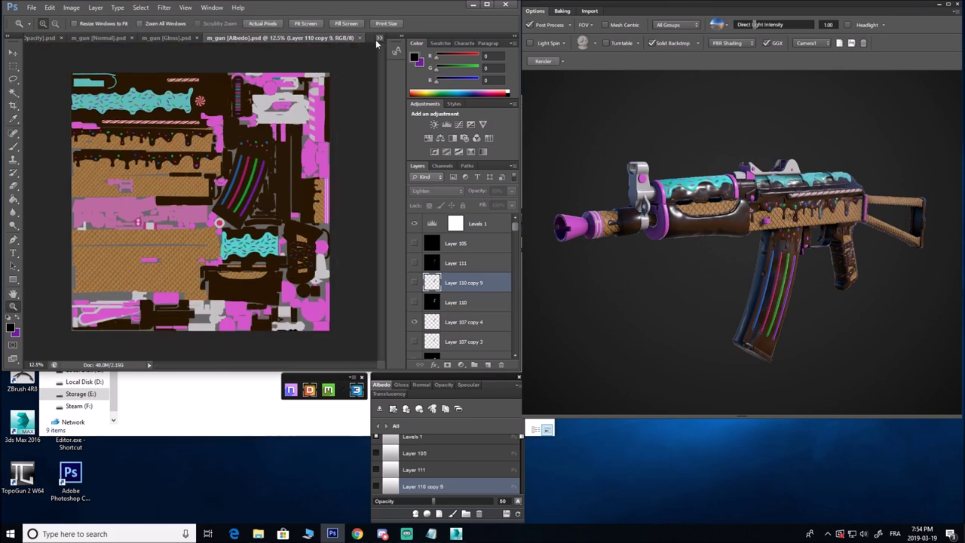
{"action": "left_click", "coordinate": [176, 220]}
{"action": "left_click", "coordinate": [170, 236]}
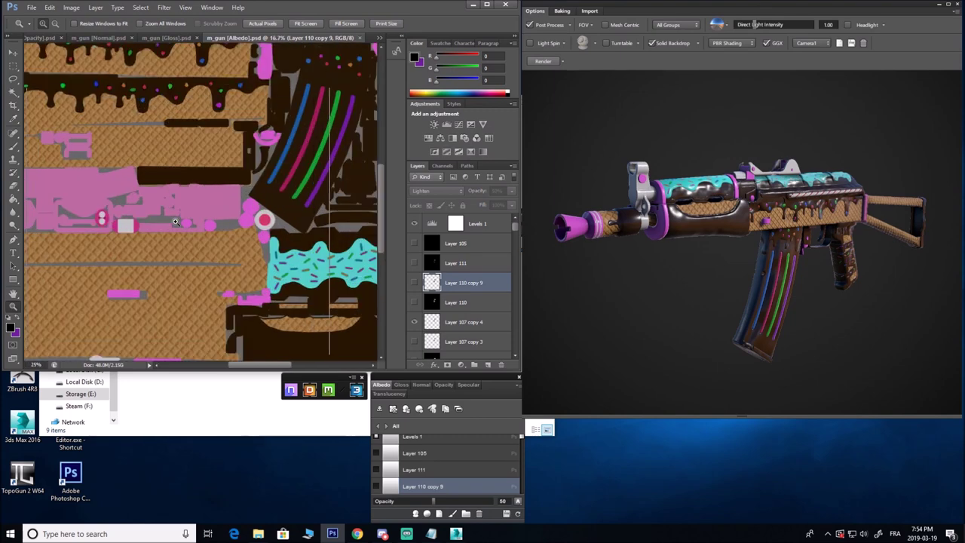
{"action": "left_click", "coordinate": [164, 252]}
{"action": "left_click_drag", "start_coordinate": [193, 110], "coordinate": [231, 187]}
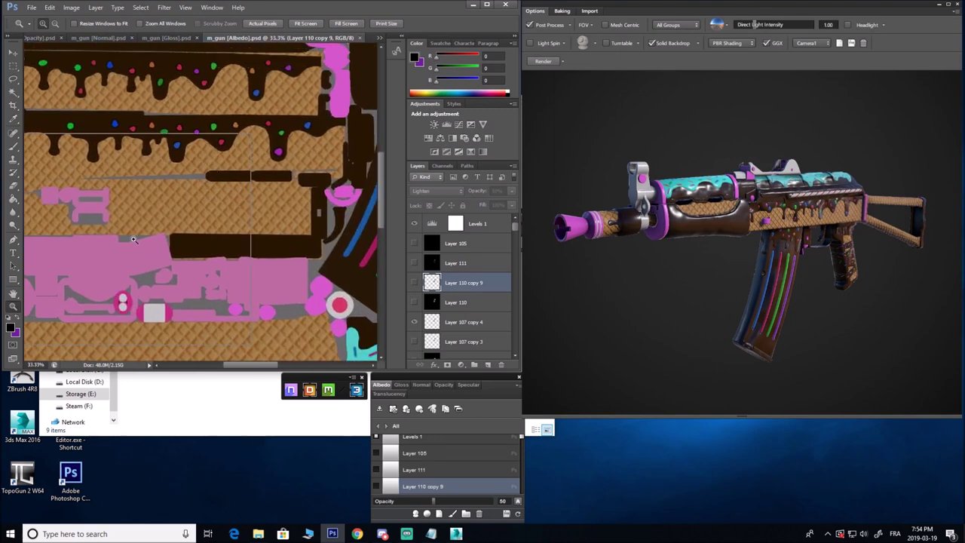
{"action": "left_click", "coordinate": [139, 226]}
{"action": "left_click", "coordinate": [157, 204]}
{"action": "left_click", "coordinate": [162, 192]}
{"action": "left_click", "coordinate": [160, 166]}
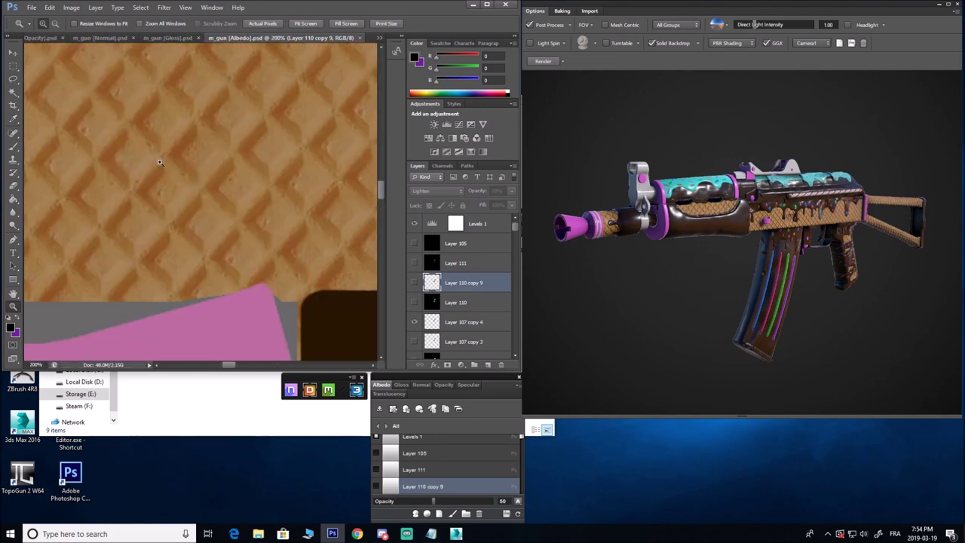
{"action": "left_click", "coordinate": [255, 150], "text": "alt"}
{"action": "left_click", "coordinate": [256, 151], "text": "alt"}
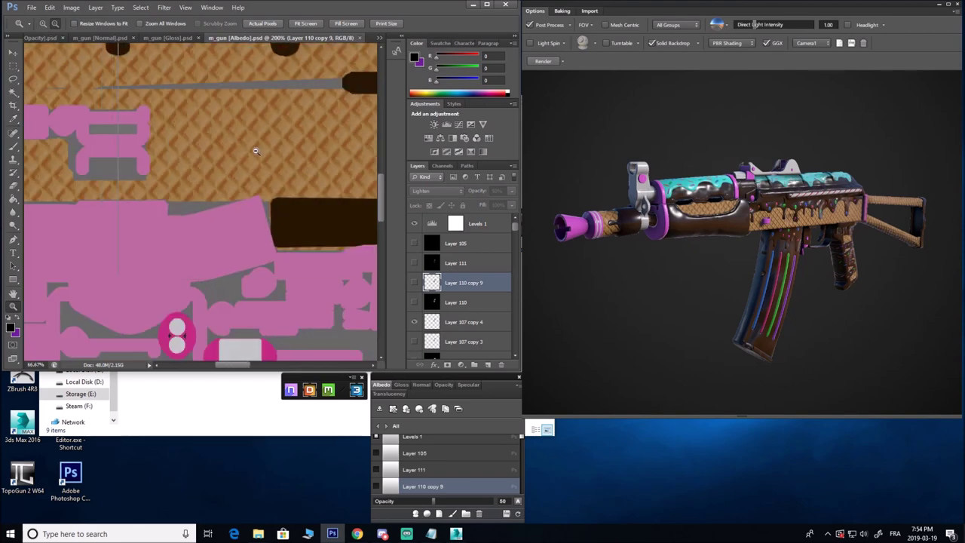
{"action": "left_click", "coordinate": [255, 151], "text": "alt"}
{"action": "left_click", "coordinate": [256, 151], "text": "alt"}
Inspect the large waffle section in the lower part of the albedo map and return to the full layout.
{"action": "left_click_drag", "start_coordinate": [201, 292], "coordinate": [256, 131]}
{"action": "left_click", "coordinate": [211, 217]}
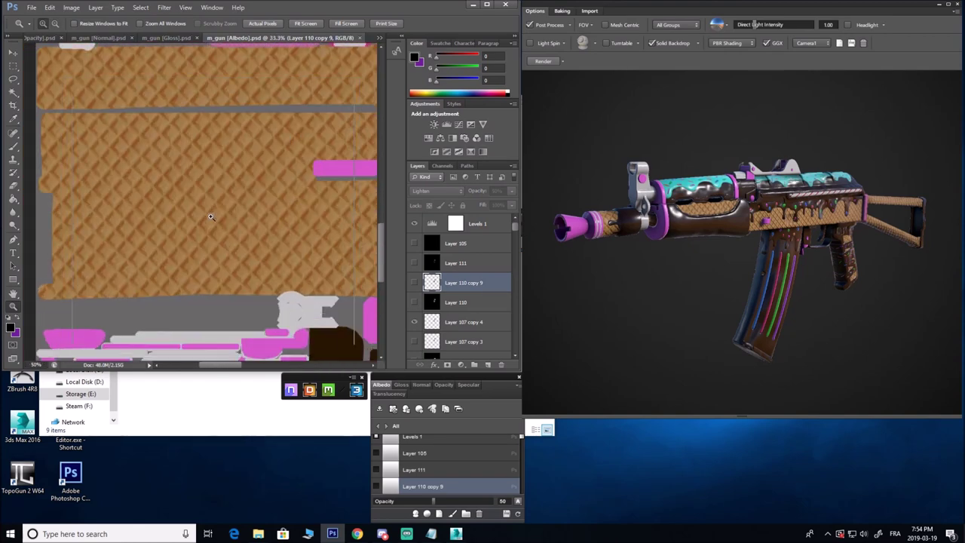
{"action": "left_click", "coordinate": [211, 217]}
{"action": "left_click", "coordinate": [208, 213], "text": "alt"}
{"action": "left_click", "coordinate": [208, 213], "text": "alt"}
{"action": "left_click", "coordinate": [208, 214], "text": "alt"}
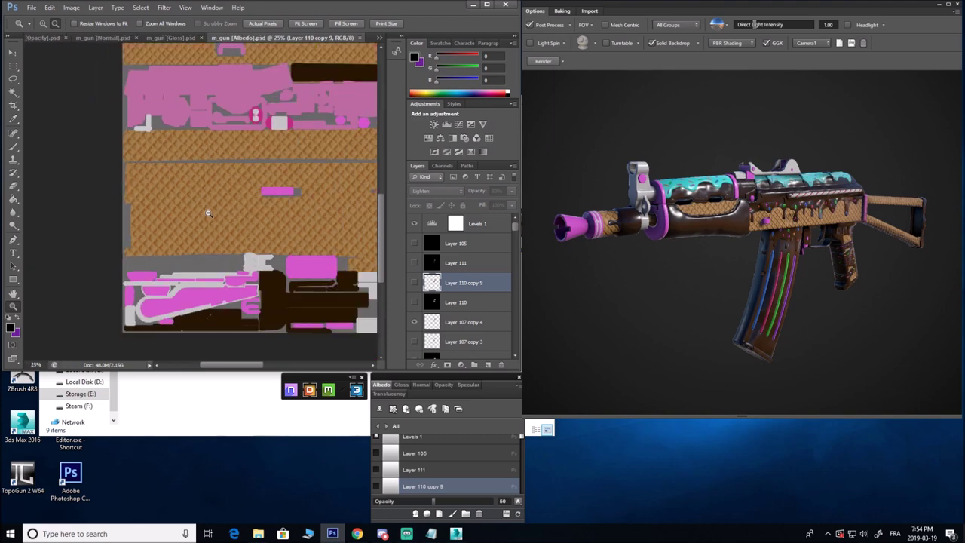
{"action": "left_click", "coordinate": [208, 212], "text": "alt"}
{"action": "left_click_drag", "start_coordinate": [204, 198], "coordinate": [135, 252]}
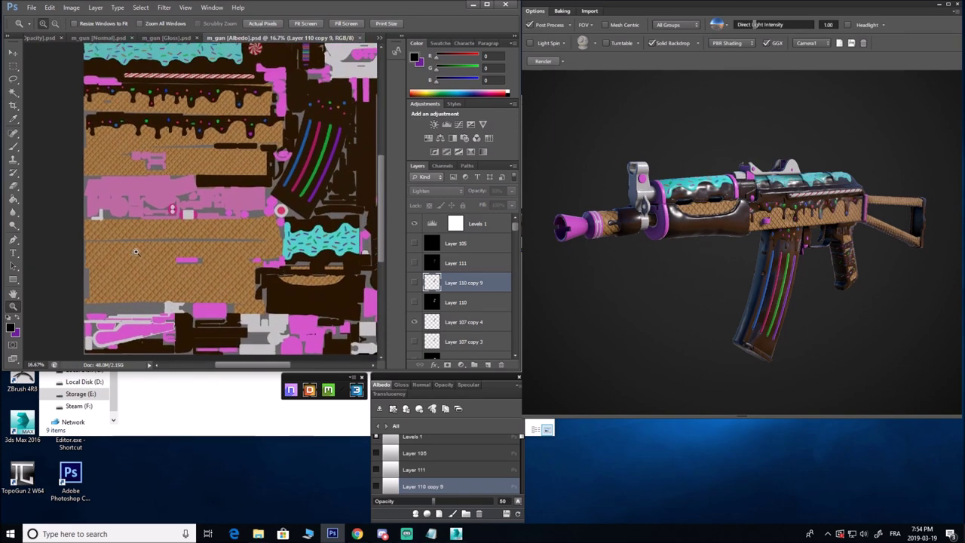
{"action": "left_click", "coordinate": [158, 226], "text": "alt"}
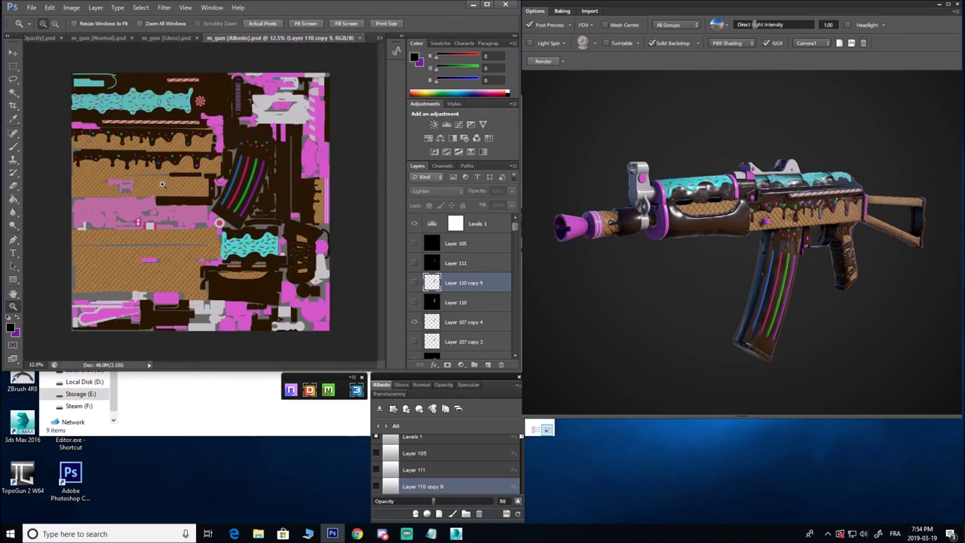
Inspect the magazine's coloured candy stripes and the surrounding chocolate areas on the albedo map.
{"action": "left_click", "coordinate": [215, 90]}
{"action": "left_click", "coordinate": [215, 90]}
{"action": "left_click", "coordinate": [215, 90]}
{"action": "left_click_drag", "start_coordinate": [252, 187], "coordinate": [178, 111]}
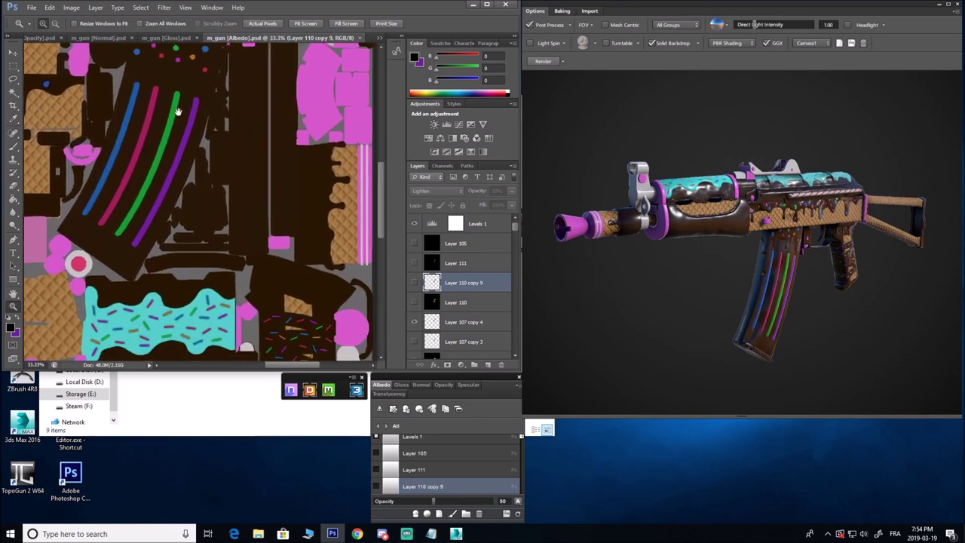
{"action": "left_click", "coordinate": [251, 194], "text": "alt"}
{"action": "left_click", "coordinate": [238, 264], "text": "alt"}
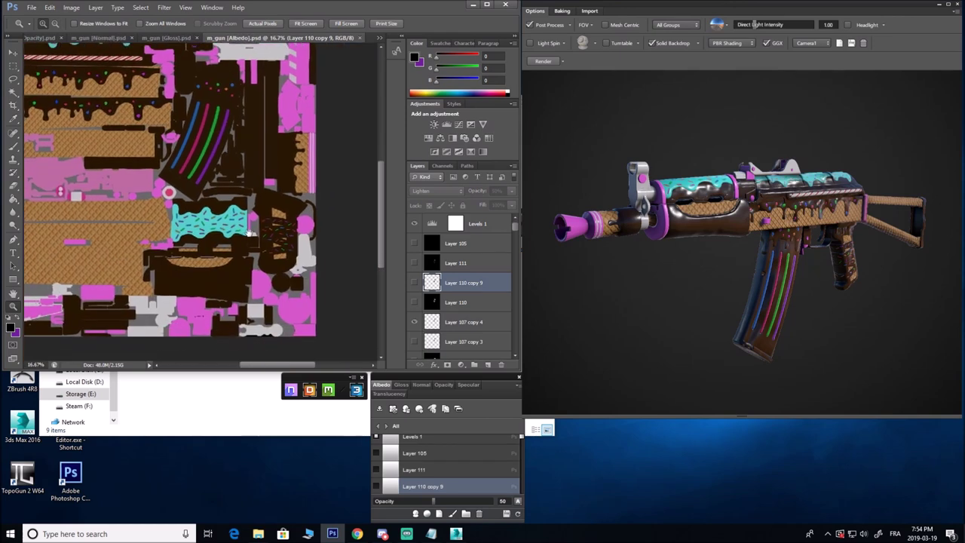
Examine the handguard's turquoise sprinkled icing, chocolate and waffle areas on the albedo map, ending on the full layout.
{"action": "left_click", "coordinate": [238, 264]}
{"action": "left_click", "coordinate": [238, 262]}
{"action": "left_click", "coordinate": [238, 260]}
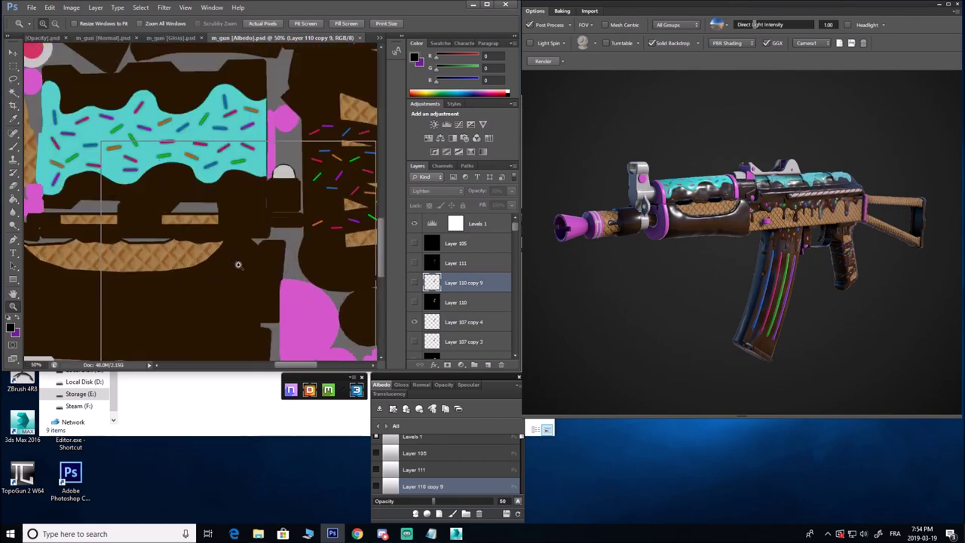
{"action": "left_click", "coordinate": [236, 259]}
{"action": "left_click", "coordinate": [234, 255], "text": "alt"}
{"action": "left_click", "coordinate": [222, 240], "text": "alt"}
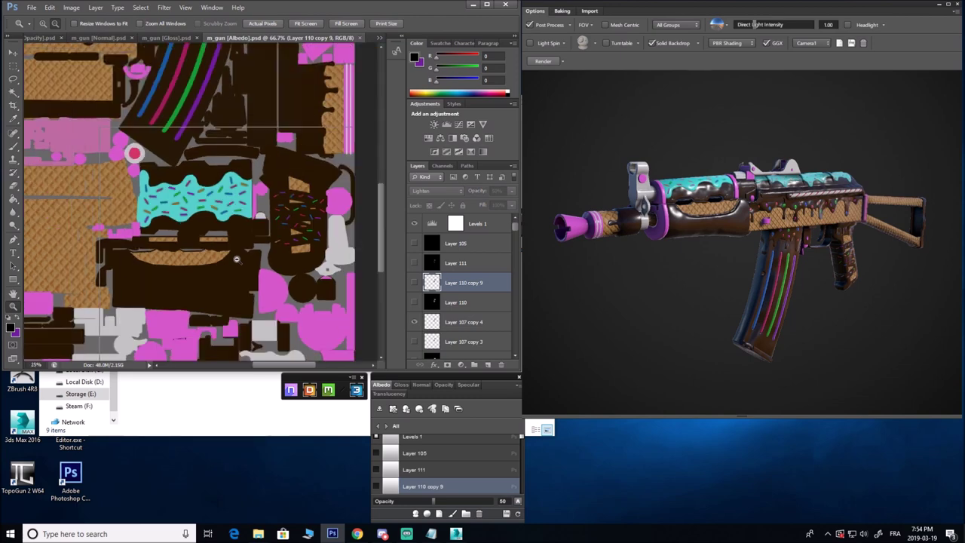
{"action": "left_click", "coordinate": [209, 223], "text": "alt"}
{"action": "left_click", "coordinate": [197, 204], "text": "alt"}
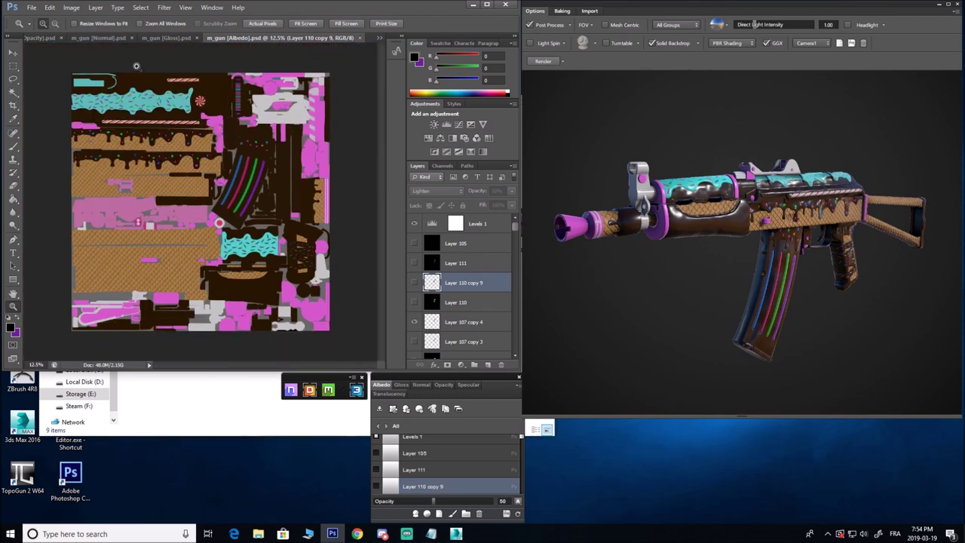
Display the m_gun Gloss map and inspect the icing drips and waffle areas along the receiver.
{"action": "left_click", "coordinate": [168, 37]}
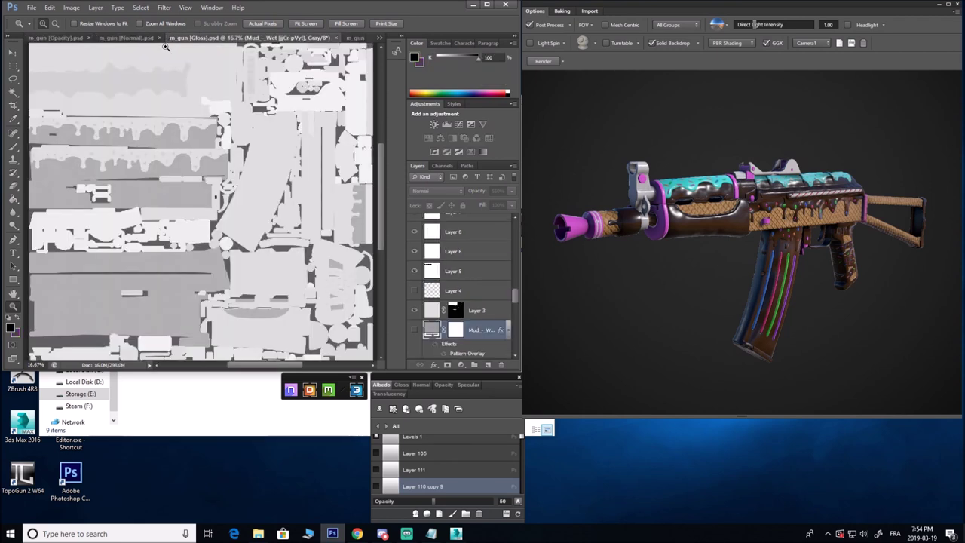
{"action": "left_click", "coordinate": [181, 166]}
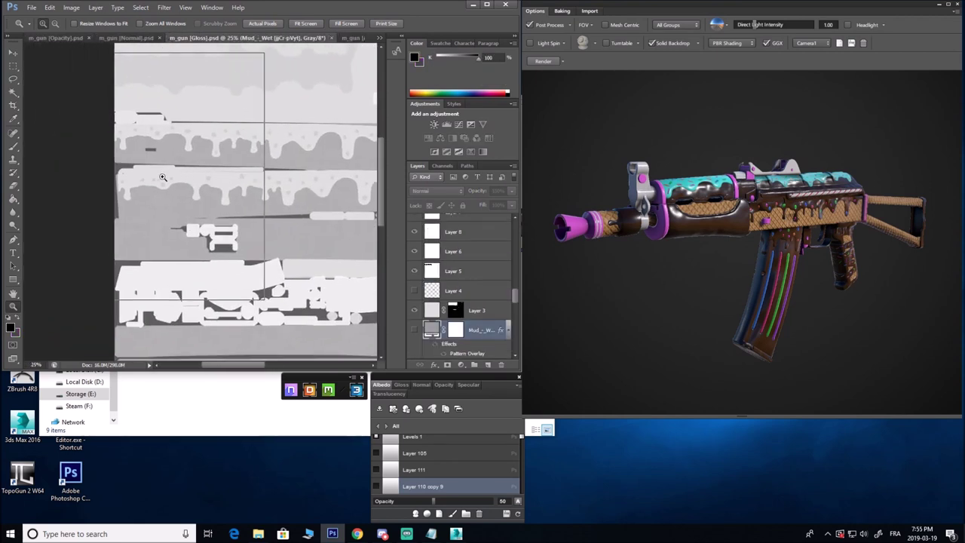
{"action": "left_click", "coordinate": [162, 177]}
{"action": "left_click", "coordinate": [181, 183]}
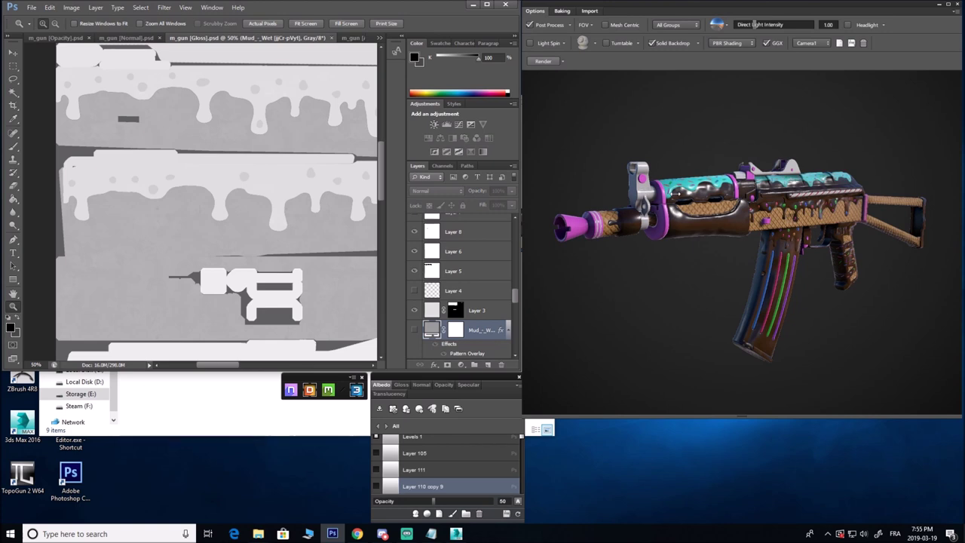
{"action": "left_click", "coordinate": [268, 192], "text": "alt"}
{"action": "left_click", "coordinate": [270, 193], "text": "alt"}
{"action": "left_click_drag", "start_coordinate": [316, 190], "coordinate": [177, 181]}
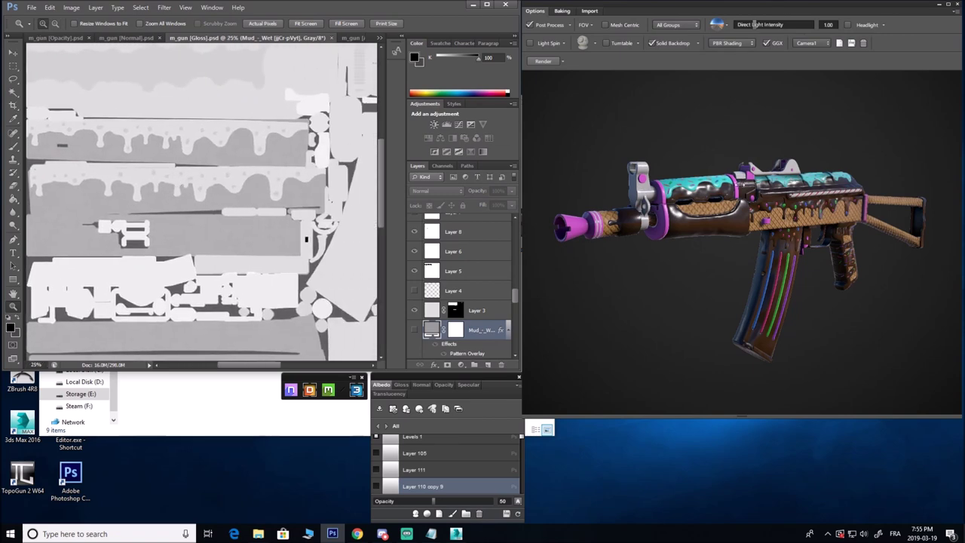
Orbit and reframe the textured gun in the 3D viewer to show its glossy side closer up.
{"action": "left_click_drag", "start_coordinate": [738, 185], "coordinate": [701, 243]}
{"action": "scroll", "coordinate": [699, 248], "scroll_direction": "up", "scroll_amount": 3}
{"action": "scroll", "coordinate": [716, 251], "scroll_direction": "up", "scroll_amount": 4}
{"action": "middle_click_drag", "start_coordinate": [708, 288], "coordinate": [760, 254]}
{"action": "left_click_drag", "start_coordinate": [760, 256], "coordinate": [711, 229]}
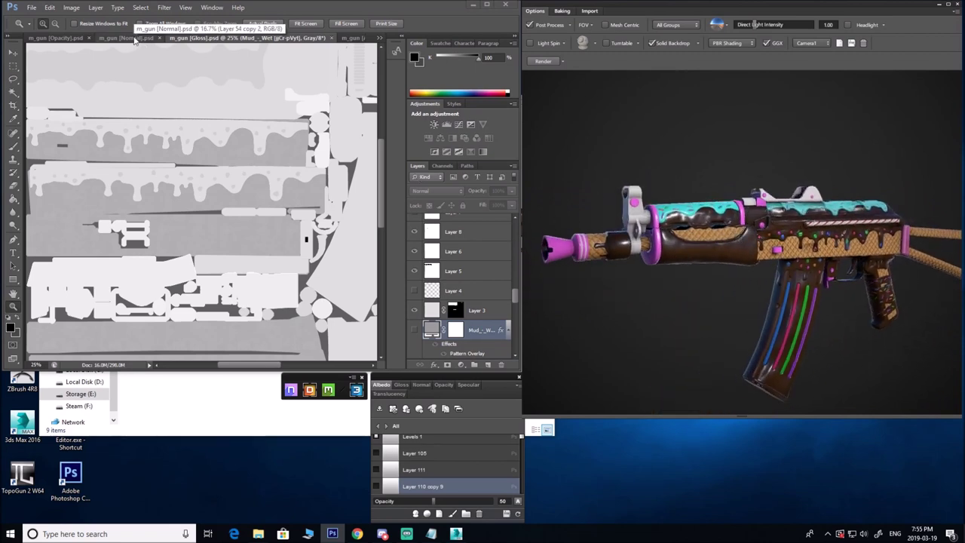
Display the m_gun Specular map and view its full layout.
{"action": "left_click", "coordinate": [379, 41]}
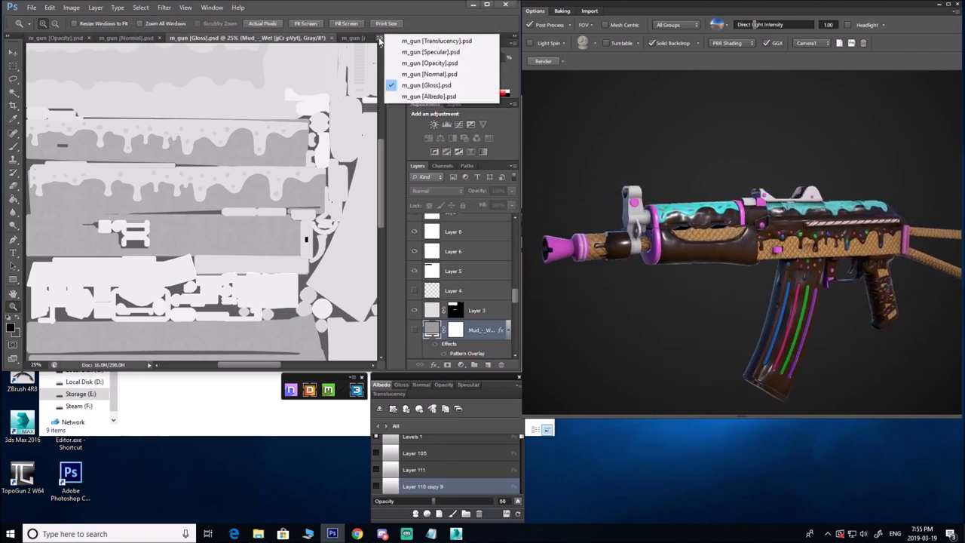
{"action": "left_click", "coordinate": [430, 48]}
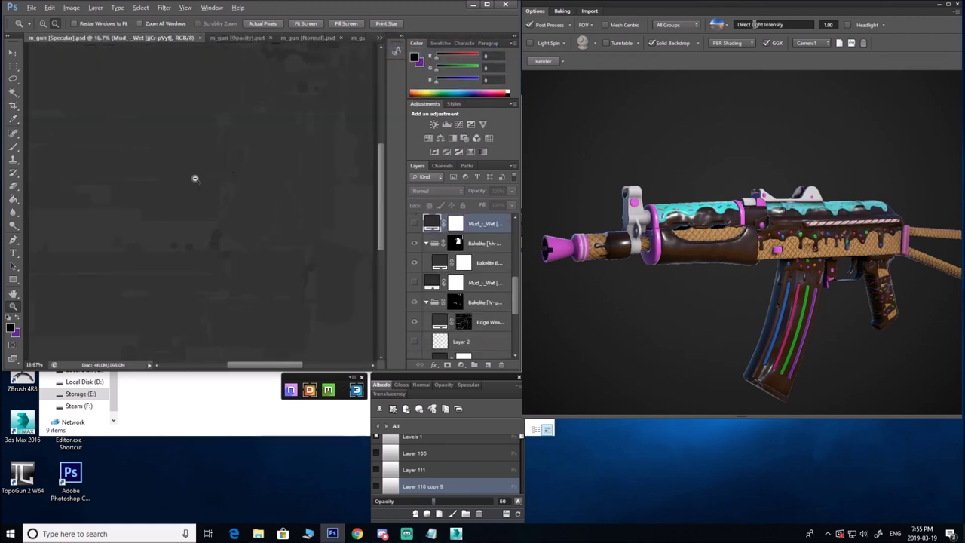
{"action": "left_click", "coordinate": [194, 178], "text": "alt"}
{"action": "left_click", "coordinate": [159, 126]}
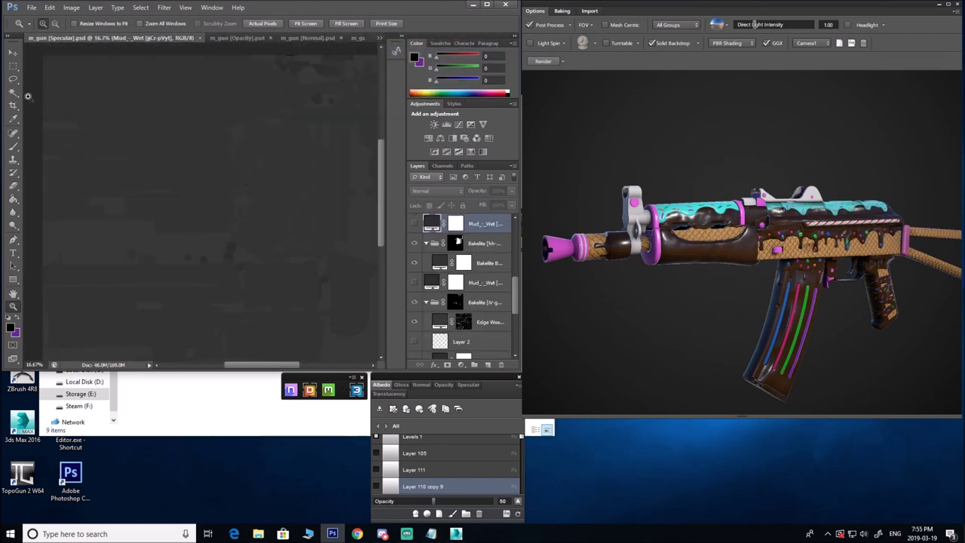
{"action": "left_click", "coordinate": [272, 129], "text": "alt"}
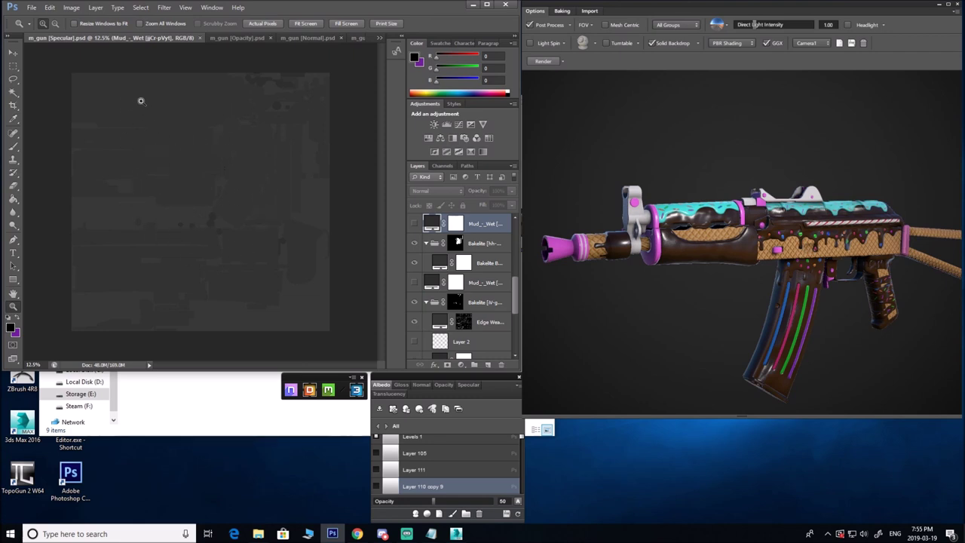
Display the m_gun Normal map and inspect the relief of its lower waffle section.
{"action": "left_click", "coordinate": [378, 38]}
{"action": "left_click", "coordinate": [429, 74]}
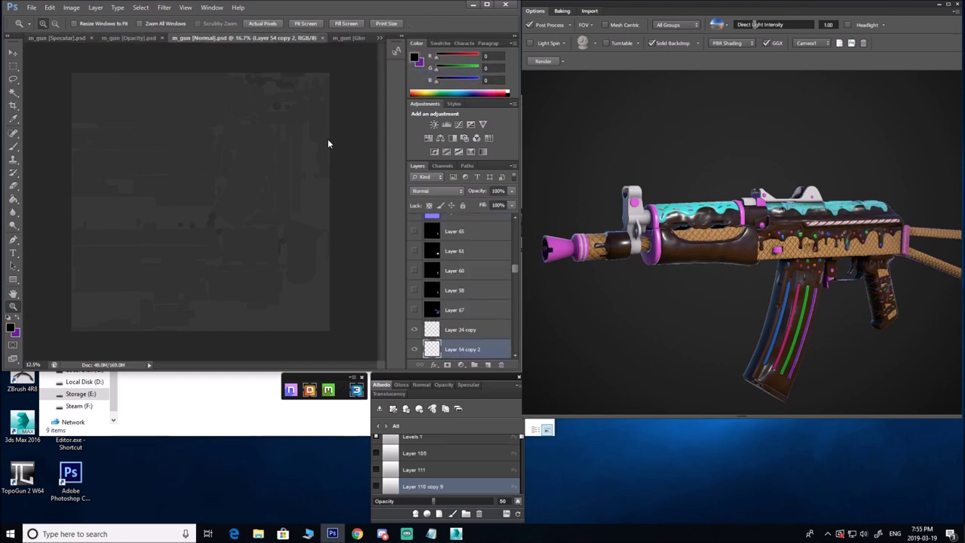
{"action": "left_click", "coordinate": [221, 165], "text": "alt"}
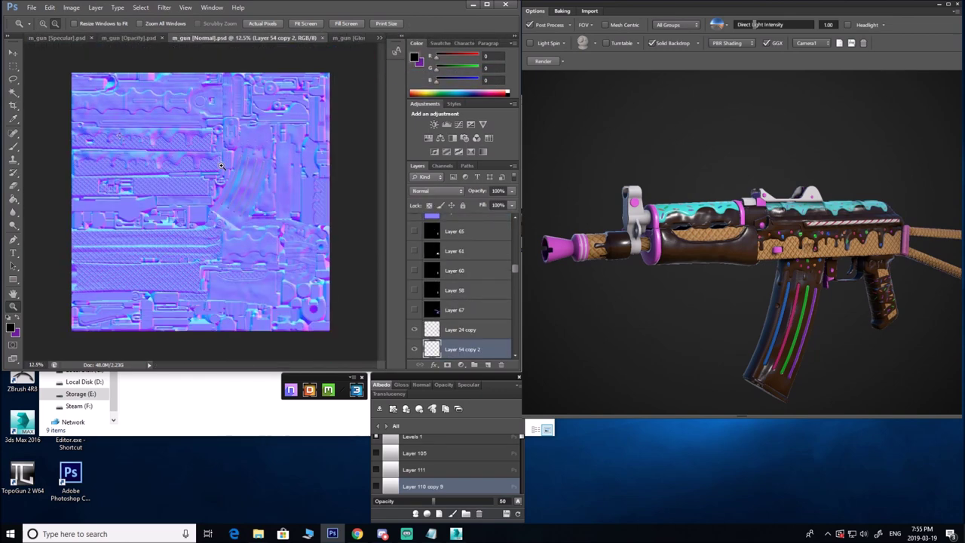
{"action": "left_click", "coordinate": [78, 279]}
{"action": "left_click", "coordinate": [83, 277]}
{"action": "left_click", "coordinate": [106, 272]}
{"action": "left_click", "coordinate": [134, 270]}
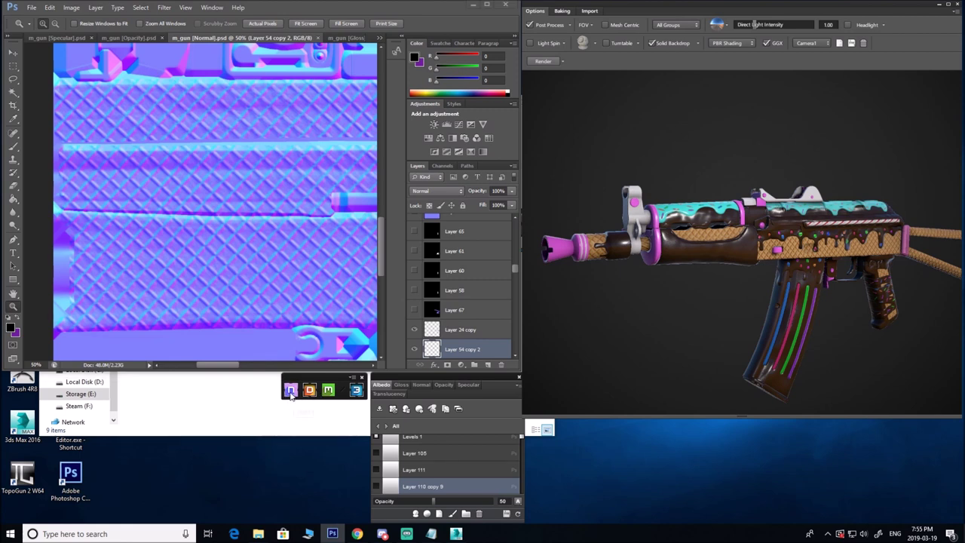
Show the NDO converter for the Layer 54 copy 2 layer of the normal map, and close it.
{"action": "left_click", "coordinate": [292, 391]}
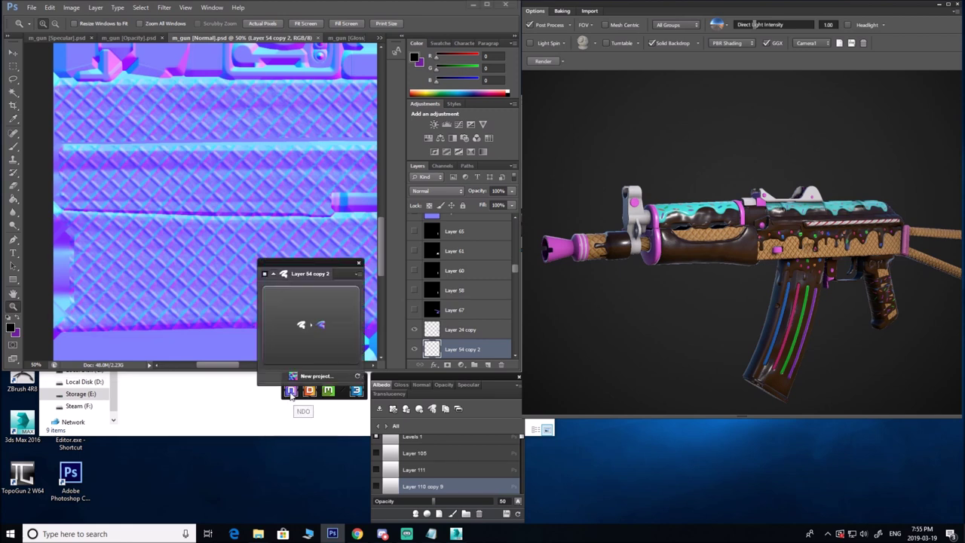
{"action": "left_click_drag", "start_coordinate": [306, 265], "coordinate": [236, 278]}
{"action": "left_click", "coordinate": [289, 277]}
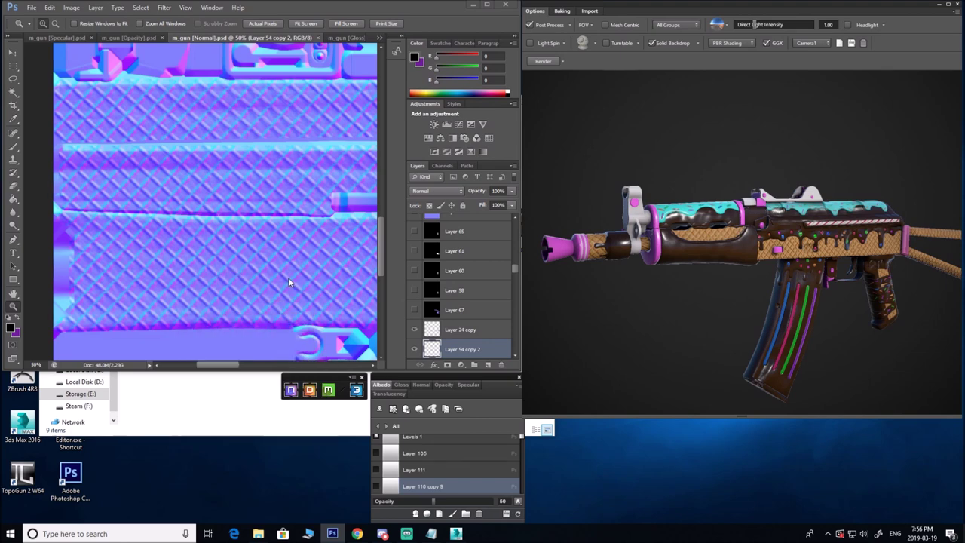
Inspect the chocolate drips, sprinkles and waffle relief along the receiver strips of the normal map.
{"action": "left_click", "coordinate": [203, 250], "text": "alt"}
{"action": "left_click", "coordinate": [203, 252], "text": "alt"}
{"action": "left_click_drag", "start_coordinate": [230, 176], "coordinate": [147, 291]}
{"action": "left_click_drag", "start_coordinate": [179, 169], "coordinate": [230, 275]}
{"action": "left_click", "coordinate": [204, 250]}
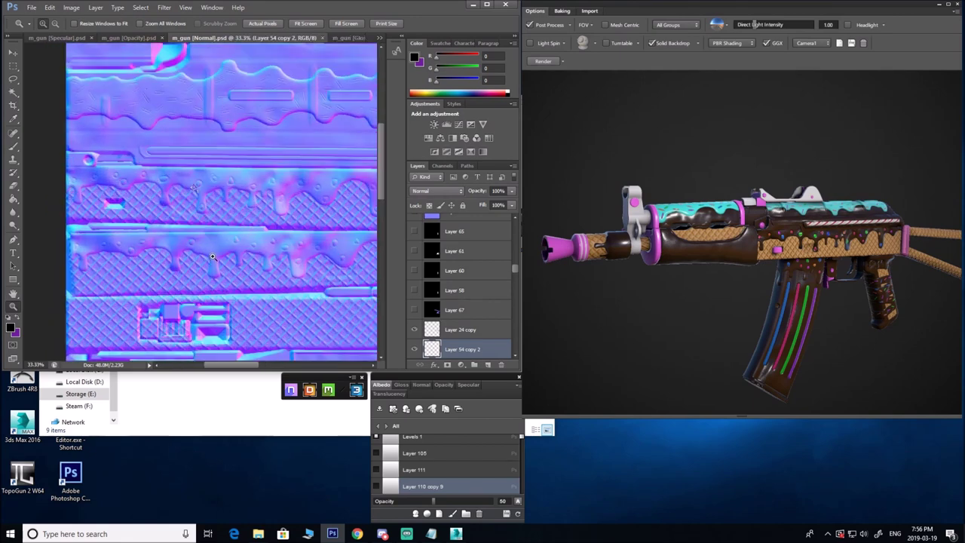
{"action": "left_click_drag", "start_coordinate": [121, 248], "coordinate": [87, 226]}
{"action": "left_click_drag", "start_coordinate": [154, 227], "coordinate": [101, 219]}
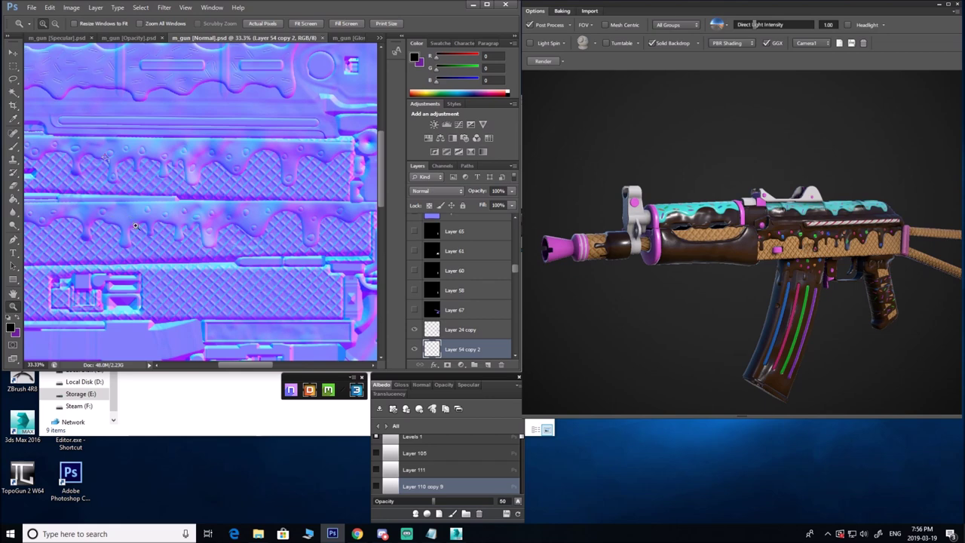
{"action": "left_click_drag", "start_coordinate": [166, 216], "coordinate": [212, 219]}
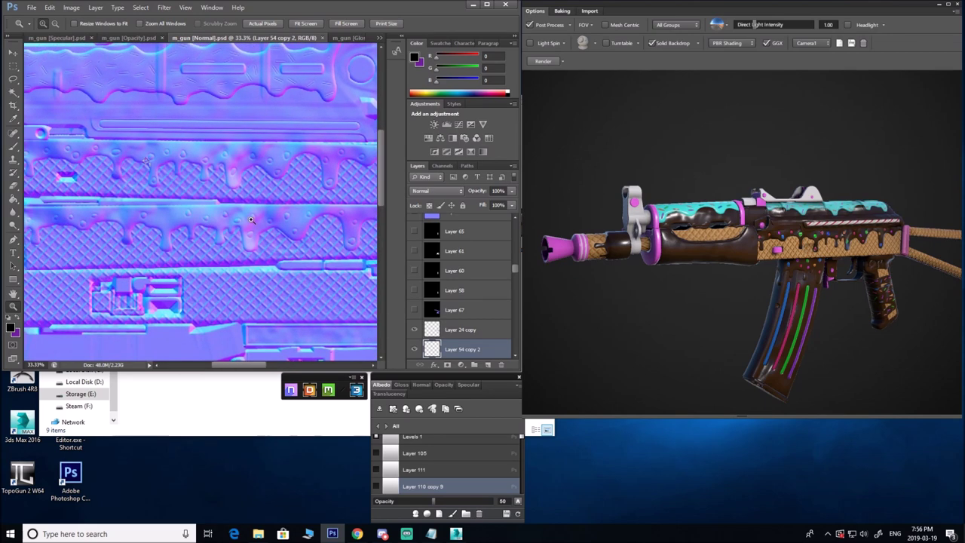
{"action": "left_click", "coordinate": [273, 222]}
{"action": "left_click", "coordinate": [275, 221]}
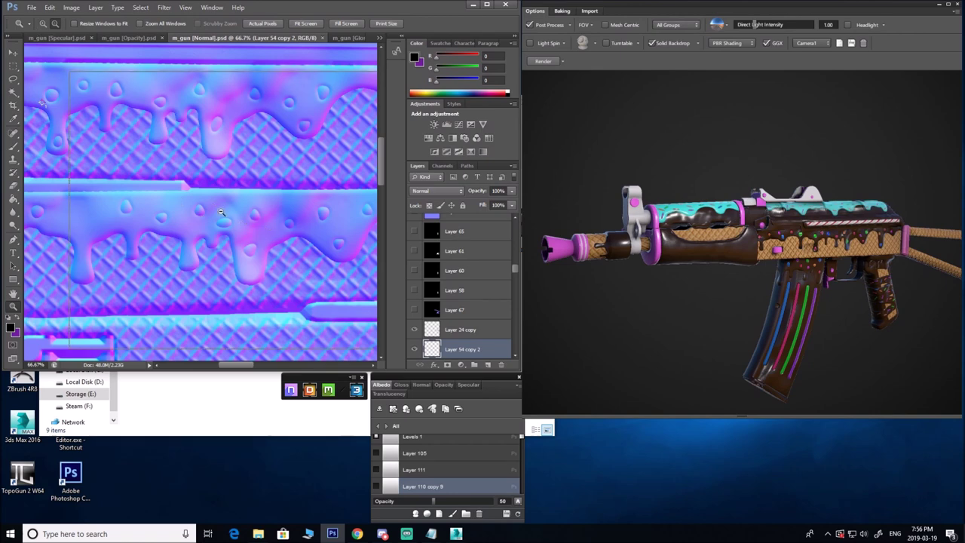
Inspect the sprinkle relief around the raised slots on the wavy icing strip in the upper part of the normal map.
{"action": "left_click", "coordinate": [220, 212], "text": "alt"}
{"action": "left_click", "coordinate": [220, 213], "text": "alt"}
{"action": "left_click", "coordinate": [118, 196], "text": "alt"}
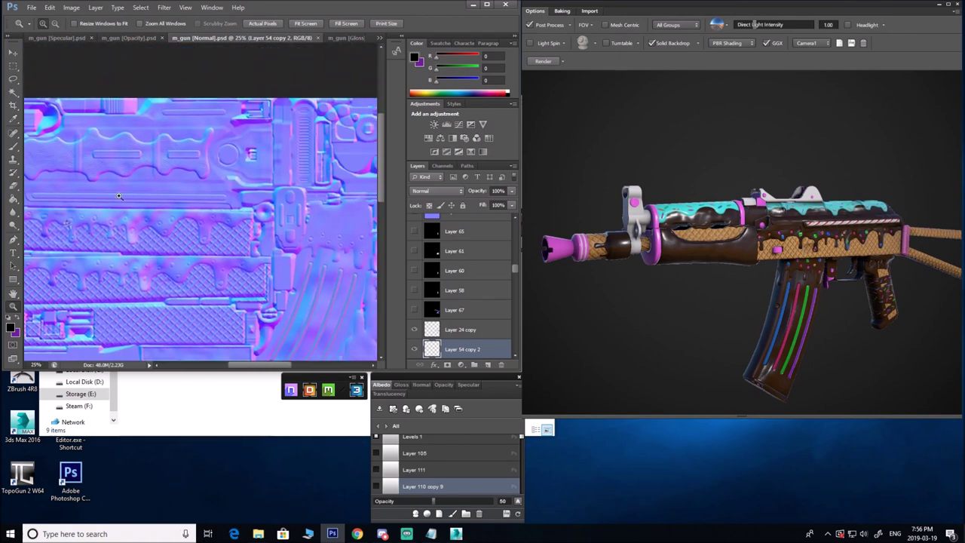
{"action": "left_click", "coordinate": [122, 160]}
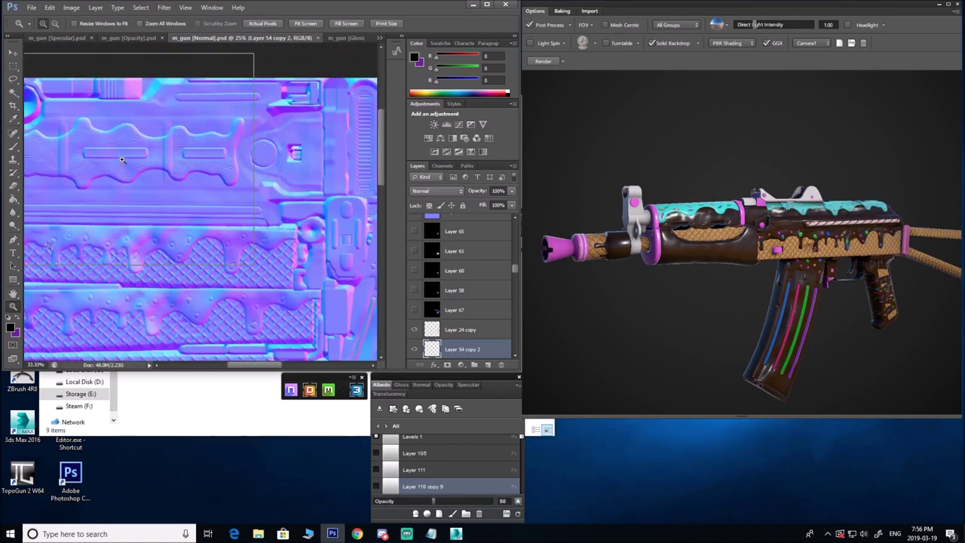
{"action": "left_click", "coordinate": [122, 160]}
{"action": "left_click", "coordinate": [122, 160]}
{"action": "left_click", "coordinate": [123, 160]}
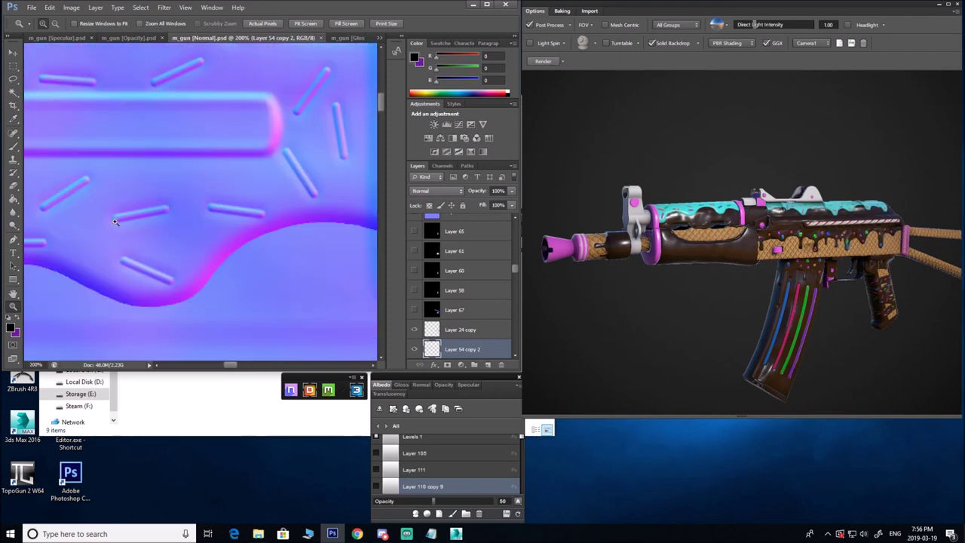
{"action": "left_click", "coordinate": [165, 205], "text": "alt"}
{"action": "left_click", "coordinate": [157, 211], "text": "alt"}
{"action": "left_click", "coordinate": [139, 212], "text": "alt"}
Inspect the lower-right area of the normal map, ending on the grip's sprinkled chocolate wraps.
{"action": "left_click_drag", "start_coordinate": [183, 251], "coordinate": [119, 104]}
{"action": "left_click", "coordinate": [204, 236], "text": "alt"}
{"action": "left_click_drag", "start_coordinate": [200, 285], "coordinate": [194, 241]}
{"action": "left_click", "coordinate": [194, 241]}
{"action": "left_click", "coordinate": [194, 241]}
{"action": "left_click", "coordinate": [211, 242], "text": "alt"}
{"action": "left_click", "coordinate": [211, 243], "text": "alt"}
{"action": "left_click_drag", "start_coordinate": [243, 283], "coordinate": [145, 194]}
{"action": "left_click_drag", "start_coordinate": [211, 210], "coordinate": [212, 185]}
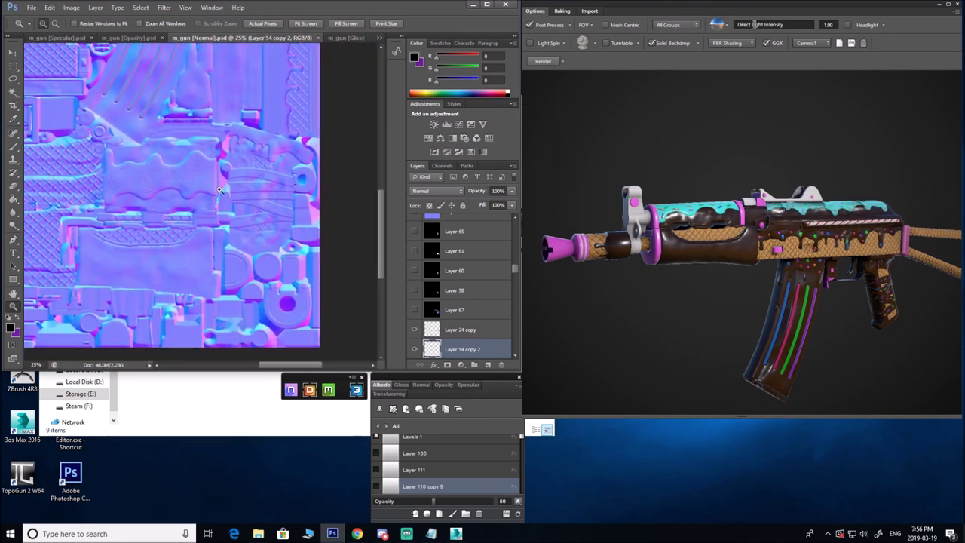
{"action": "left_click", "coordinate": [219, 187]}
{"action": "left_click", "coordinate": [241, 190]}
{"action": "left_click", "coordinate": [269, 195]}
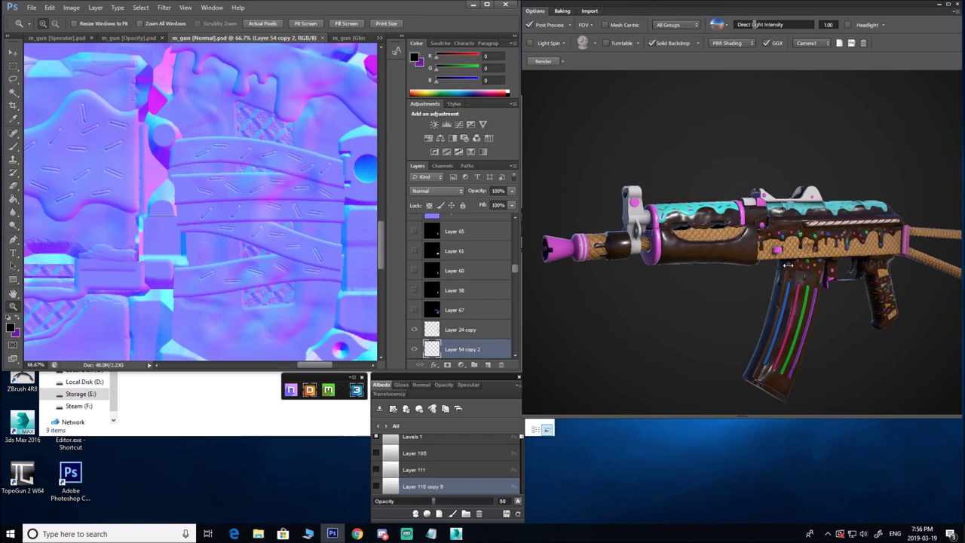
Examine the pistol grip's chocolate wraps and sprinkles on the 3D gun preview against the normal map.
{"action": "scroll", "coordinate": [794, 261], "scroll_direction": "up", "scroll_amount": 10}
{"action": "left_click_drag", "start_coordinate": [664, 257], "coordinate": [630, 248]}
{"action": "left_click", "coordinate": [256, 196]}
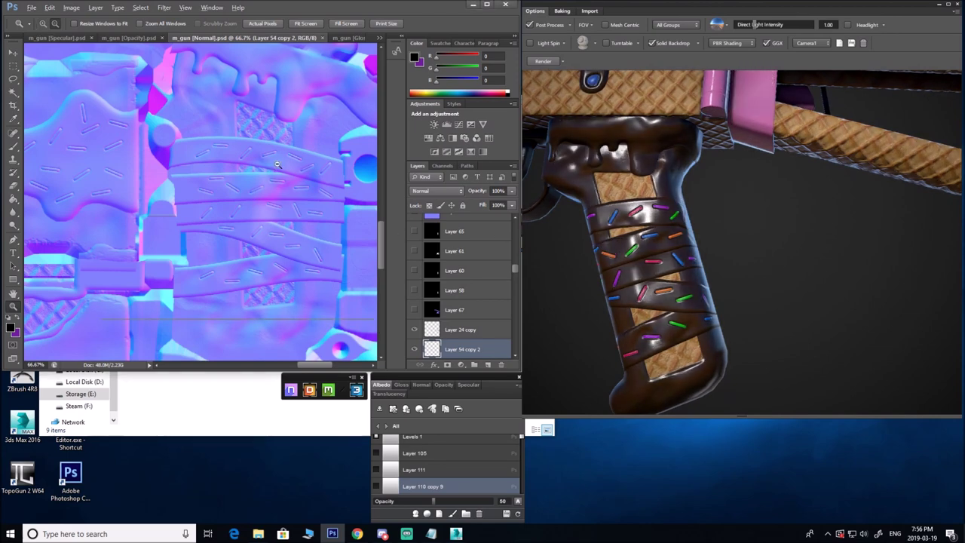
{"action": "left_click", "coordinate": [276, 165], "text": "alt"}
{"action": "middle_click_drag", "start_coordinate": [603, 187], "coordinate": [671, 217]}
{"action": "scroll", "coordinate": [671, 217], "scroll_direction": "up", "scroll_amount": 1}
{"action": "scroll", "coordinate": [306, 229], "scroll_direction": "down", "scroll_amount": 1}
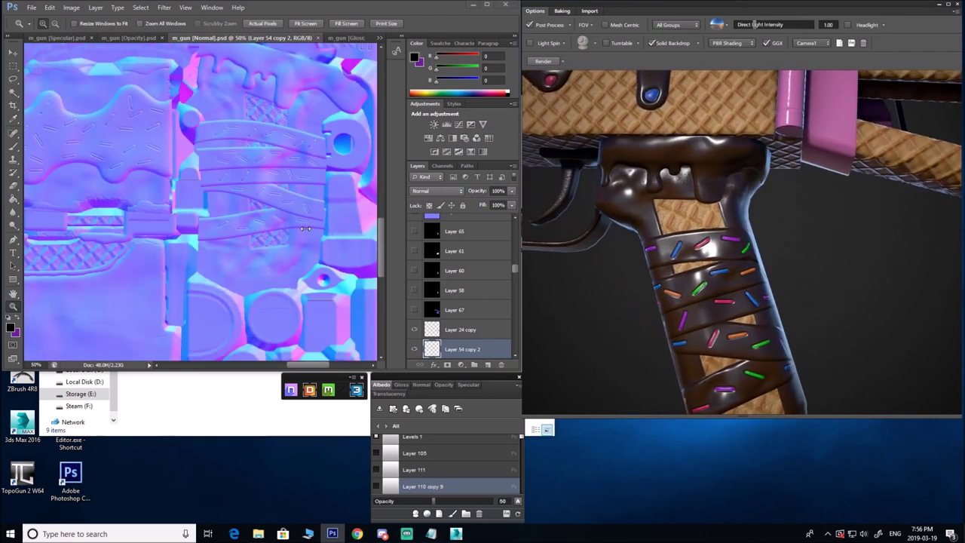
View the full normal map layout and the entire gun in the 3D preview.
{"action": "left_click", "coordinate": [244, 206], "text": "alt"}
{"action": "left_click", "coordinate": [244, 205], "text": "alt"}
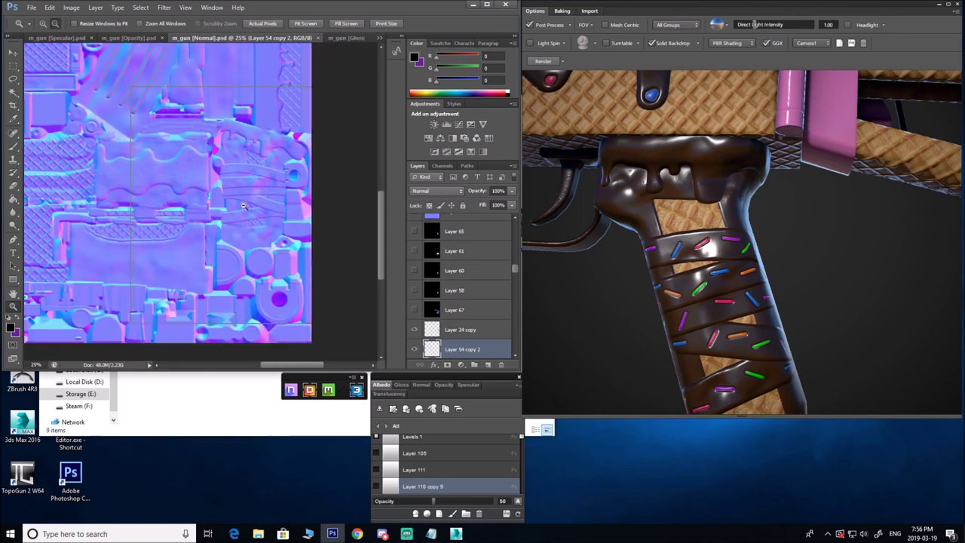
{"action": "left_click", "coordinate": [244, 205], "text": "alt"}
{"action": "left_click_drag", "start_coordinate": [179, 130], "coordinate": [219, 144]}
{"action": "left_click", "coordinate": [215, 159], "text": "alt"}
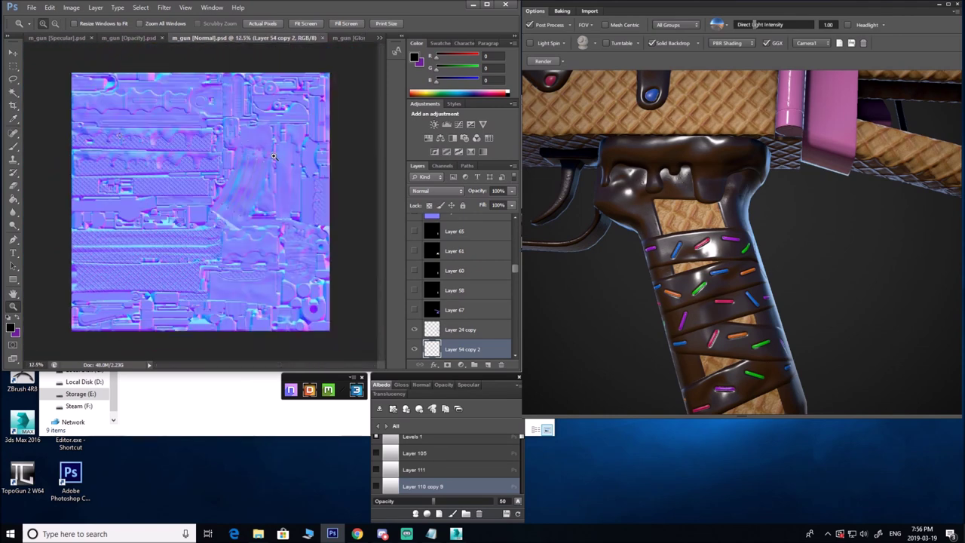
{"action": "scroll", "coordinate": [642, 199], "scroll_direction": "down", "scroll_amount": 6}
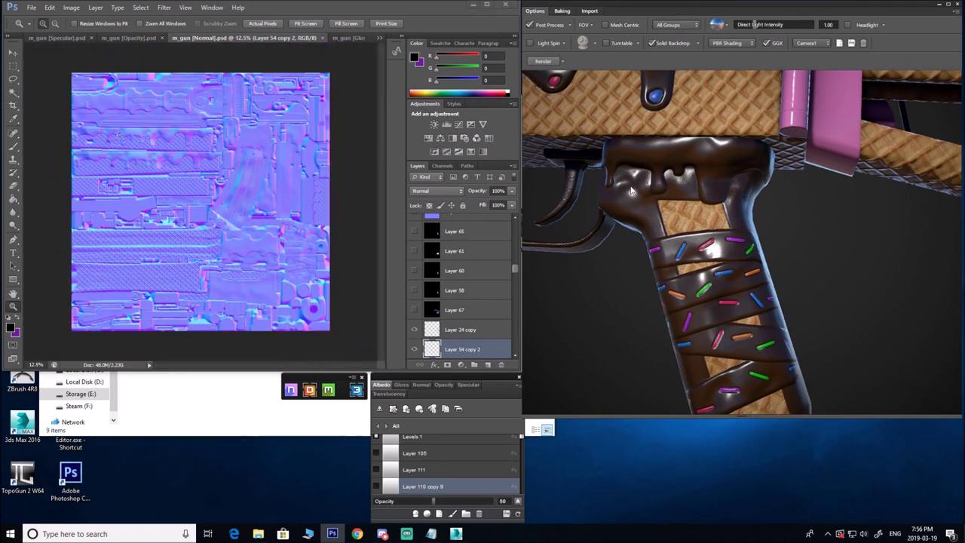
{"action": "left_click_drag", "start_coordinate": [640, 197], "coordinate": [698, 213]}
{"action": "scroll", "coordinate": [722, 238], "scroll_direction": "down", "scroll_amount": 6}
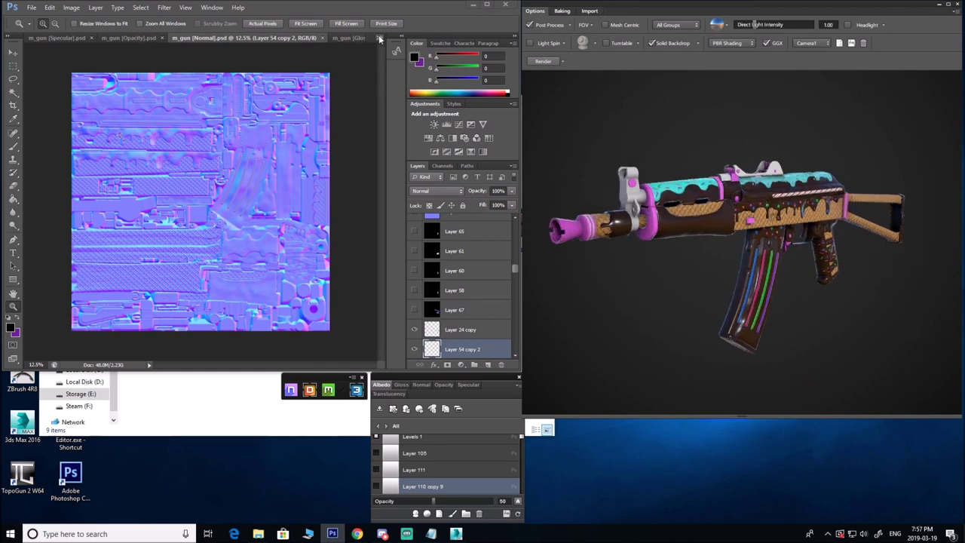
Display the m_gun Albedo map and begin saving it as a copy in CryTIFPlugin format.
{"action": "left_click", "coordinate": [379, 37]}
{"action": "left_click", "coordinate": [430, 97]}
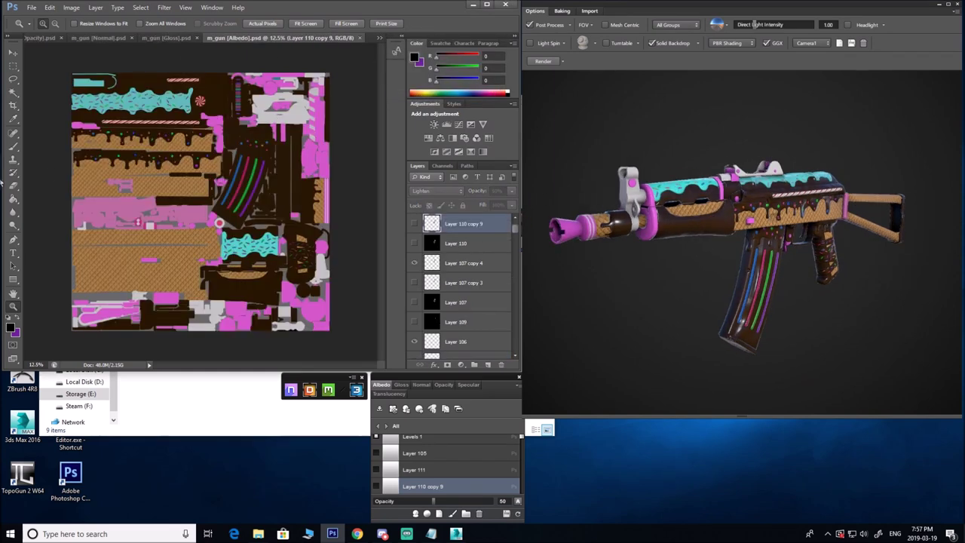
{"action": "left_click", "coordinate": [33, 8]}
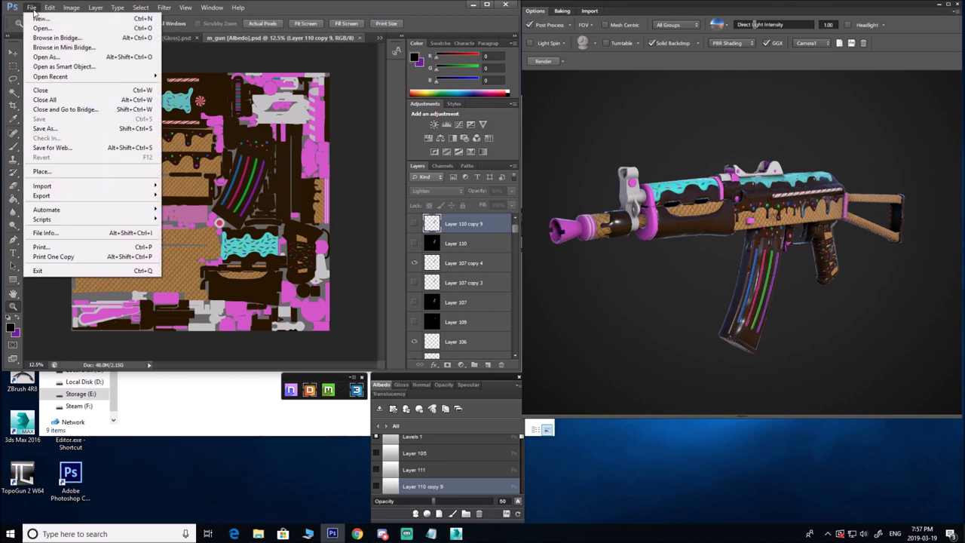
{"action": "left_click", "coordinate": [44, 129]}
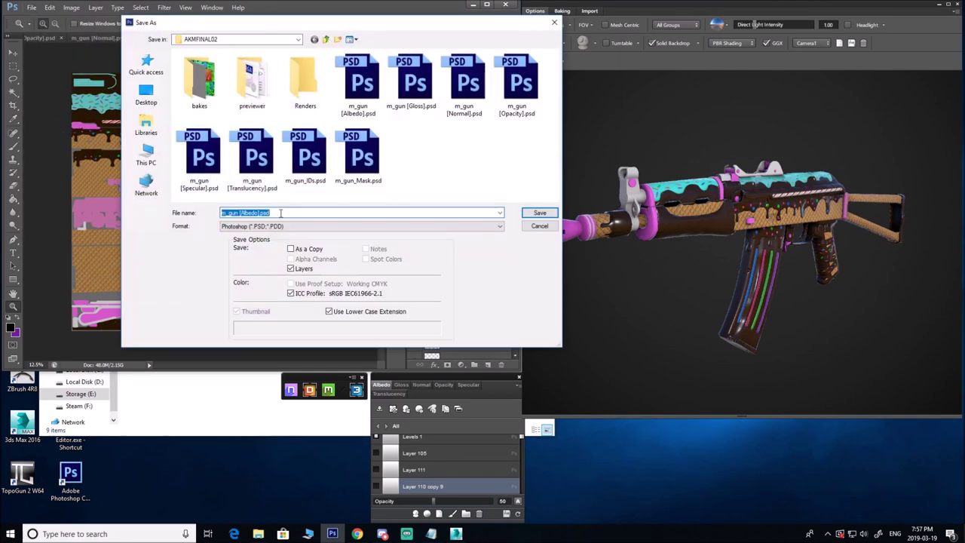
{"action": "left_click", "coordinate": [271, 226]}
{"action": "left_click", "coordinate": [256, 269]}
Browse the save location to the miscreated\GameSDK\Objects folder on Local Disk (D:).
{"action": "left_click", "coordinate": [146, 94]}
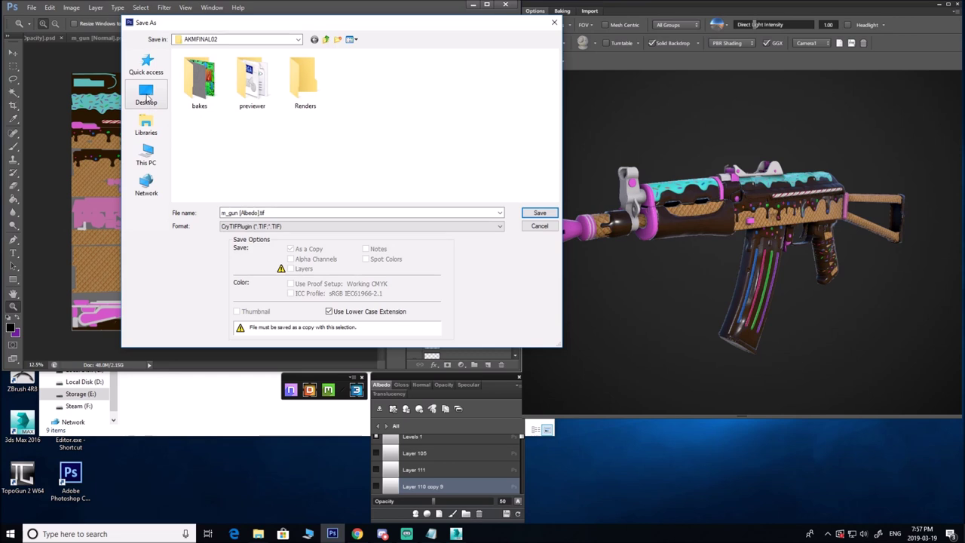
{"action": "left_click", "coordinate": [146, 155]}
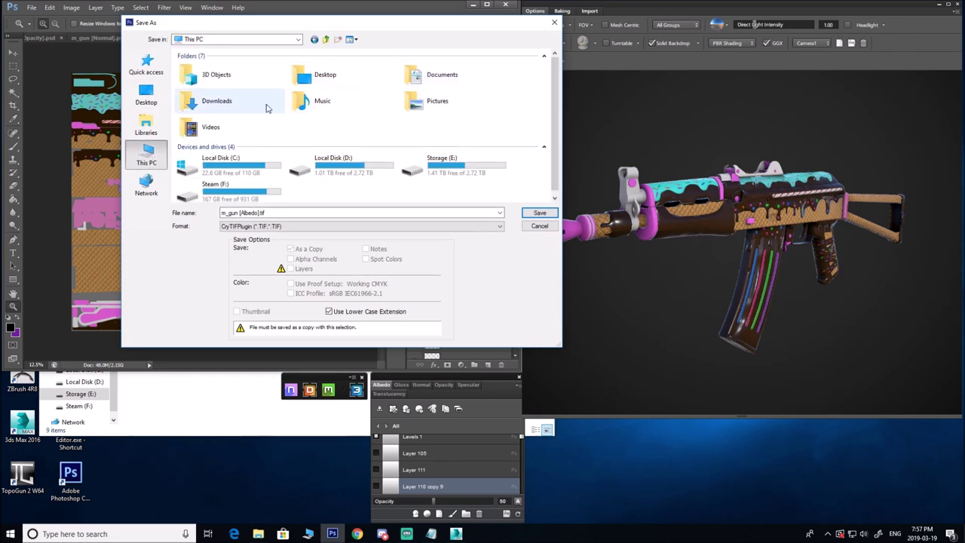
{"action": "scroll", "coordinate": [271, 185], "scroll_direction": "down", "scroll_amount": 1}
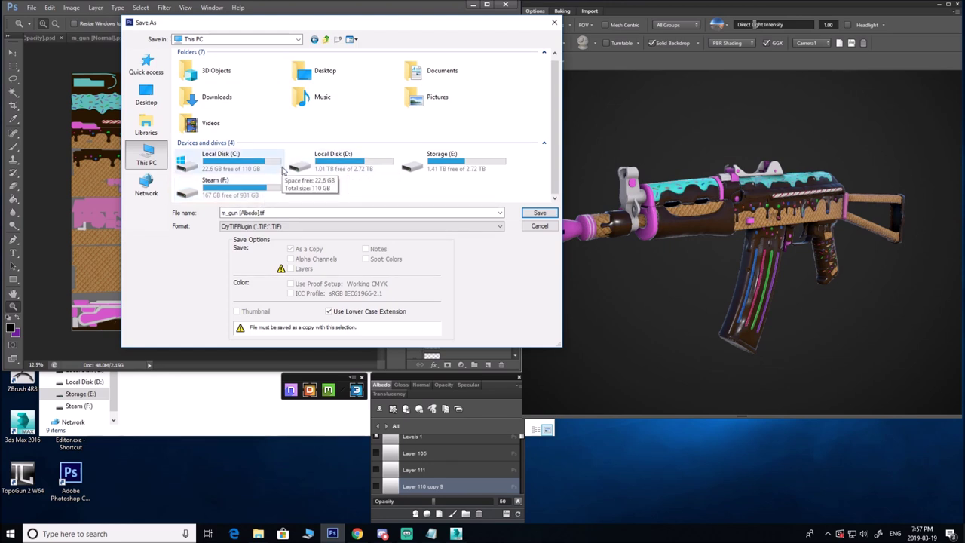
{"action": "double_click", "coordinate": [335, 161]}
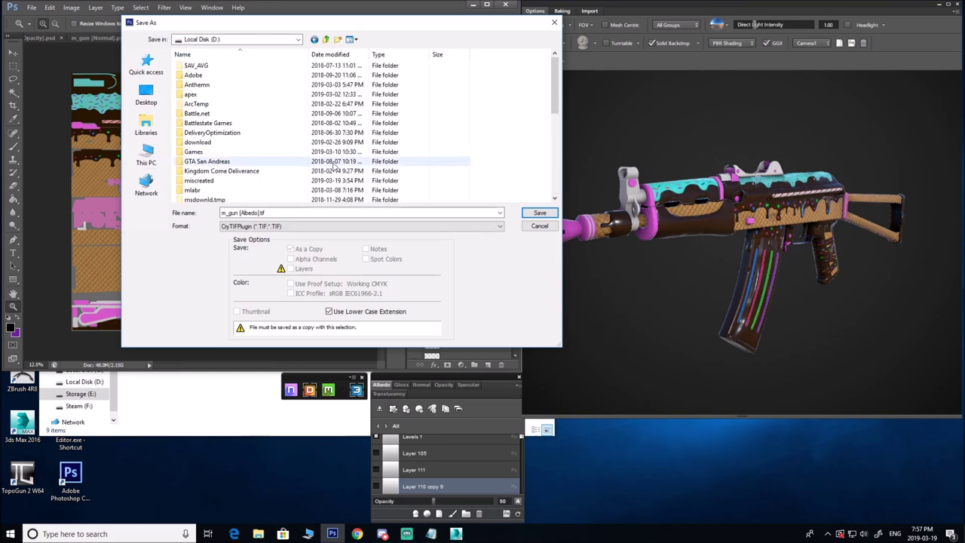
{"action": "double_click", "coordinate": [225, 182]}
{"action": "scroll", "coordinate": [211, 173], "scroll_direction": "down", "scroll_amount": 2}
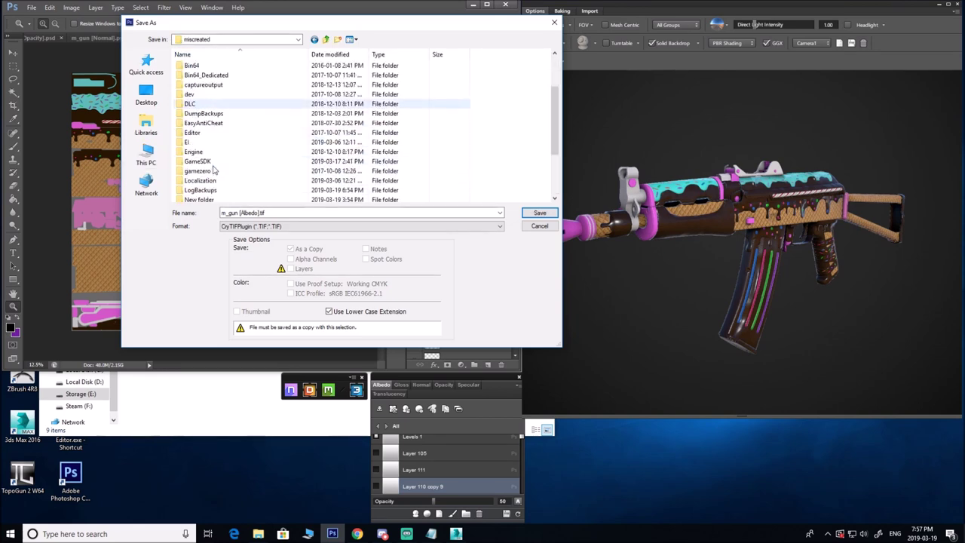
{"action": "double_click", "coordinate": [208, 163]}
{"action": "double_click", "coordinate": [198, 142]}
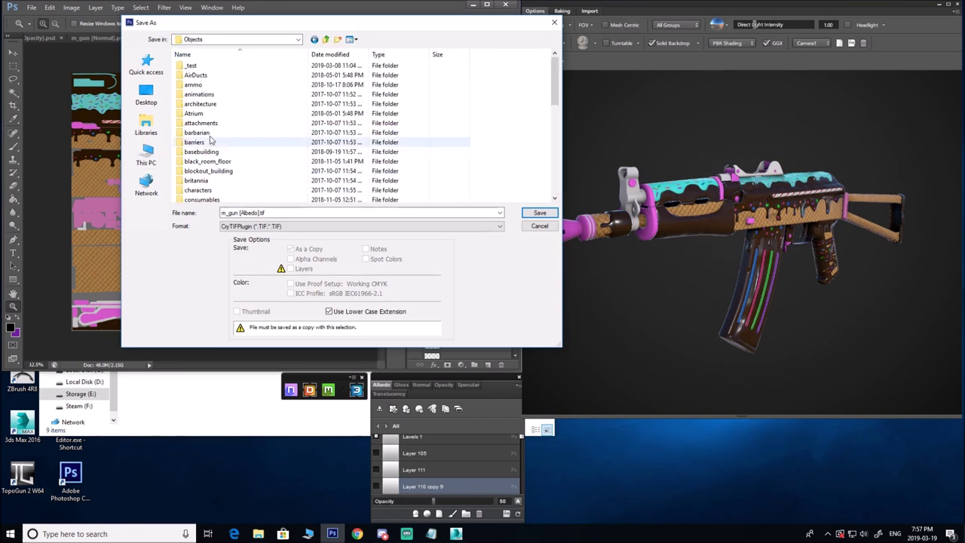
Set the save location to the weapons\ak74u\textures folder and start editing the file name.
{"action": "double_click", "coordinate": [198, 190]}
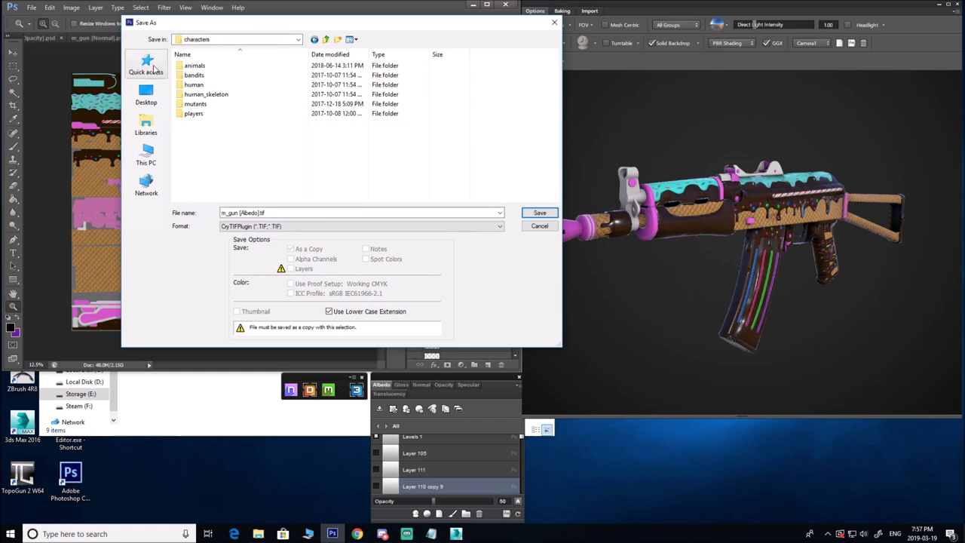
{"action": "left_click", "coordinate": [327, 40]}
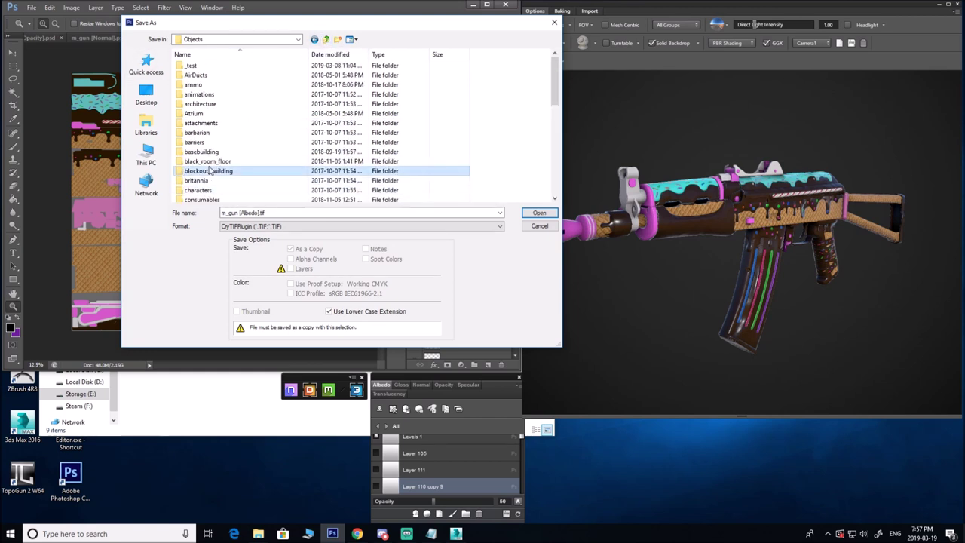
{"action": "scroll", "coordinate": [199, 170], "scroll_direction": "down", "scroll_amount": 5}
{"action": "left_click", "coordinate": [198, 190]}
{"action": "double_click", "coordinate": [200, 191]}
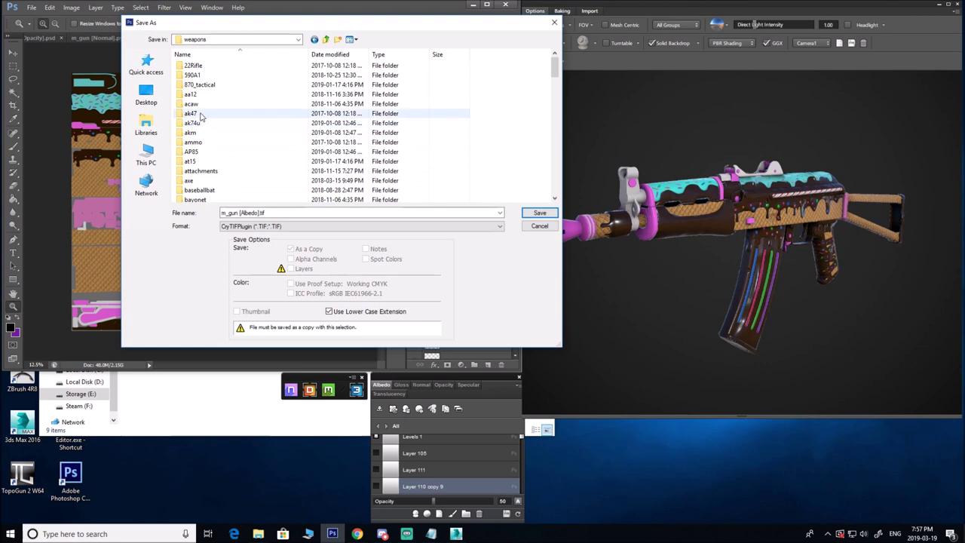
{"action": "double_click", "coordinate": [202, 123]}
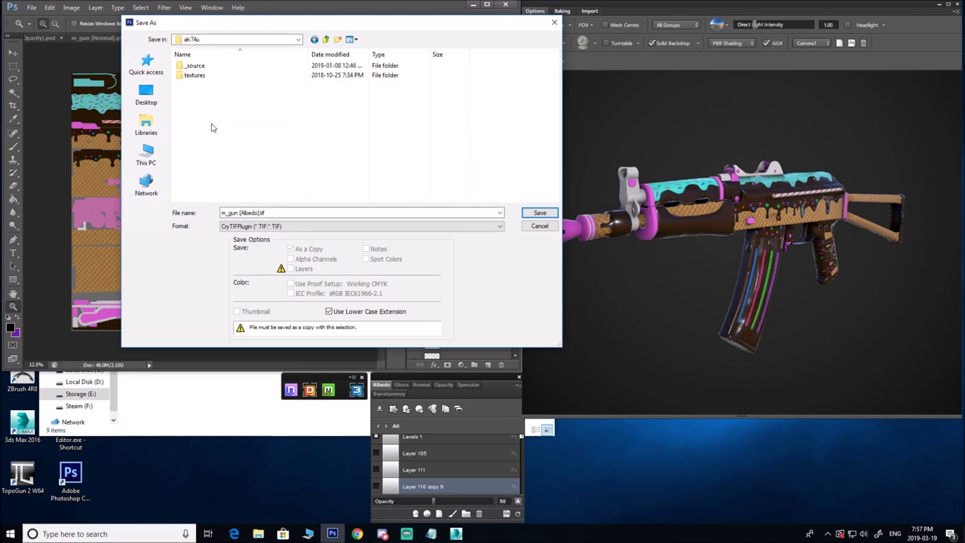
{"action": "double_click", "coordinate": [200, 76]}
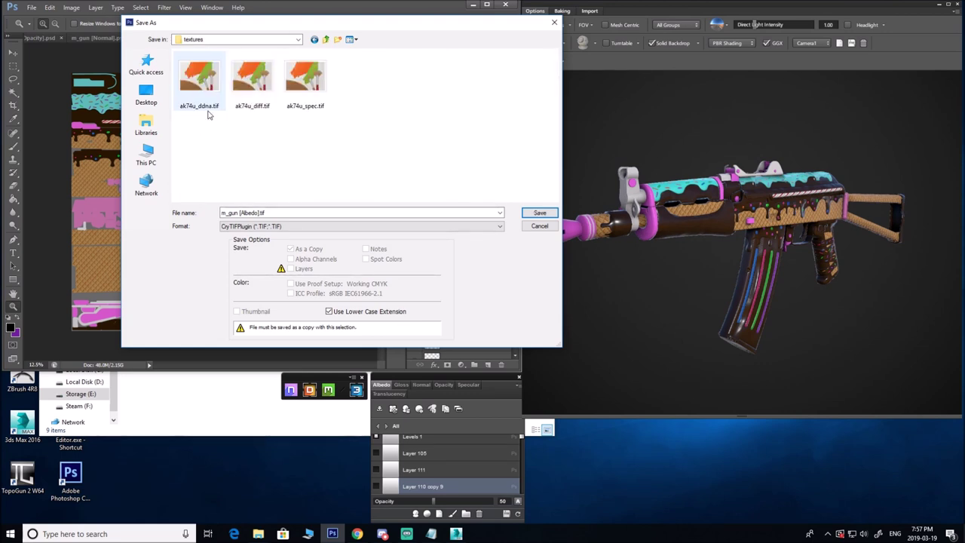
{"action": "left_click", "coordinate": [258, 213]}
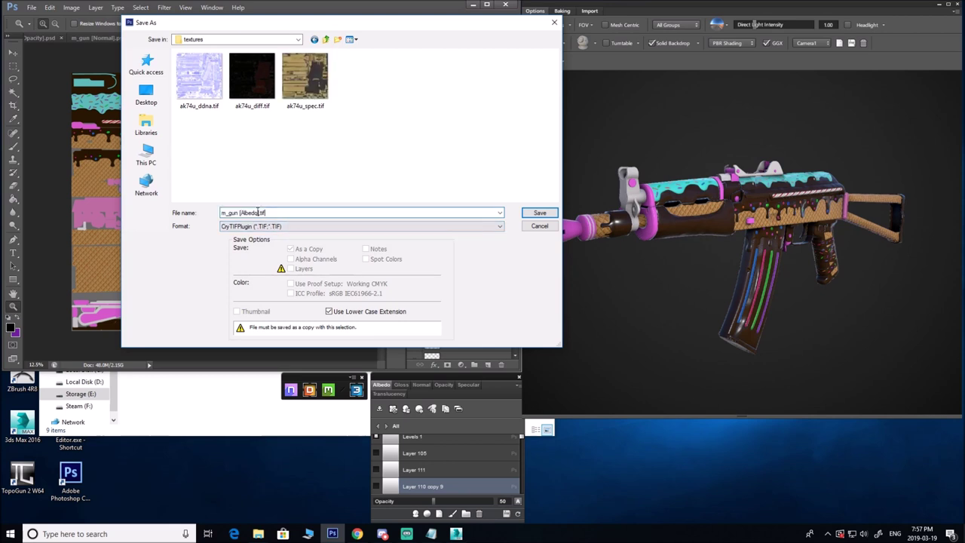
Save the albedo texture as ak74u_candyland_diff.tif in CryTIFPlugin format in the textures folder.
{"action": "left_click", "coordinate": [251, 213]}
{"action": "left_click_drag", "start_coordinate": [258, 212], "coordinate": [248, 213]}
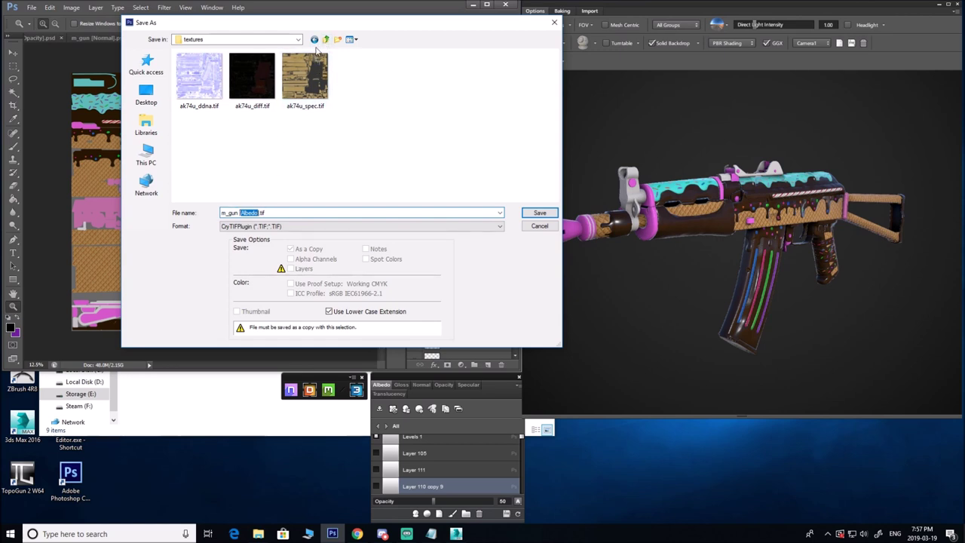
{"action": "key", "text": "BackSpace"}
{"action": "key", "text": "BackSpace"}
{"action": "key", "text": "BackSpace"}
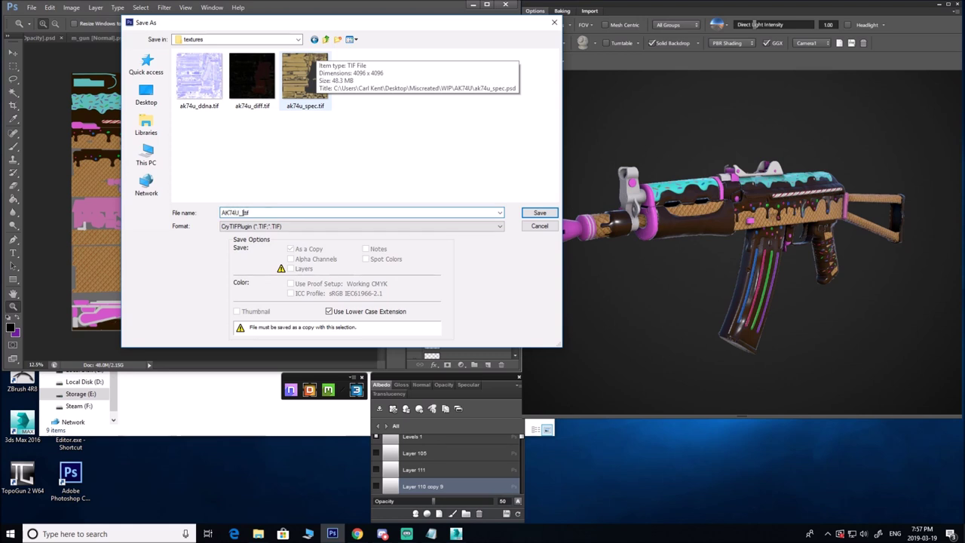
{"action": "key", "text": "BackSpace"}
{"action": "key", "text": "BackSpace"}
{"action": "key", "text": "BackSpace"}
{"action": "key", "text": "BackSpace"}
{"action": "key", "text": "BackSpace"}
{"action": "key", "text": "BackSpace"}
{"action": "key", "text": "BackSpace"}
{"action": "type", "text": "ak74u_c"}
{"action": "key", "text": "Right"}
{"action": "key", "text": "Right"}
{"action": "key", "text": "Right"}
{"action": "key", "text": "Right"}
{"action": "type", "text": "s"}
{"action": "type", "text": "."}
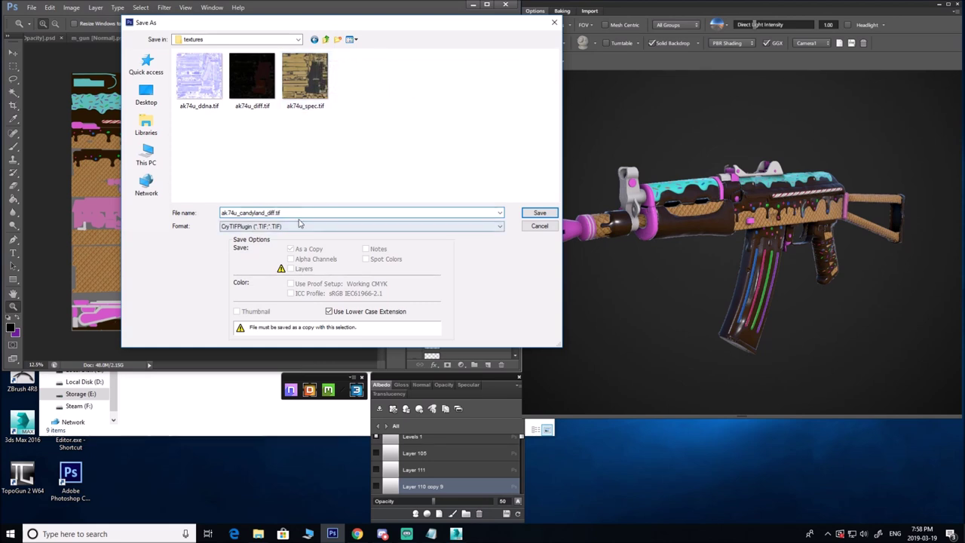
{"action": "left_click", "coordinate": [529, 214]}
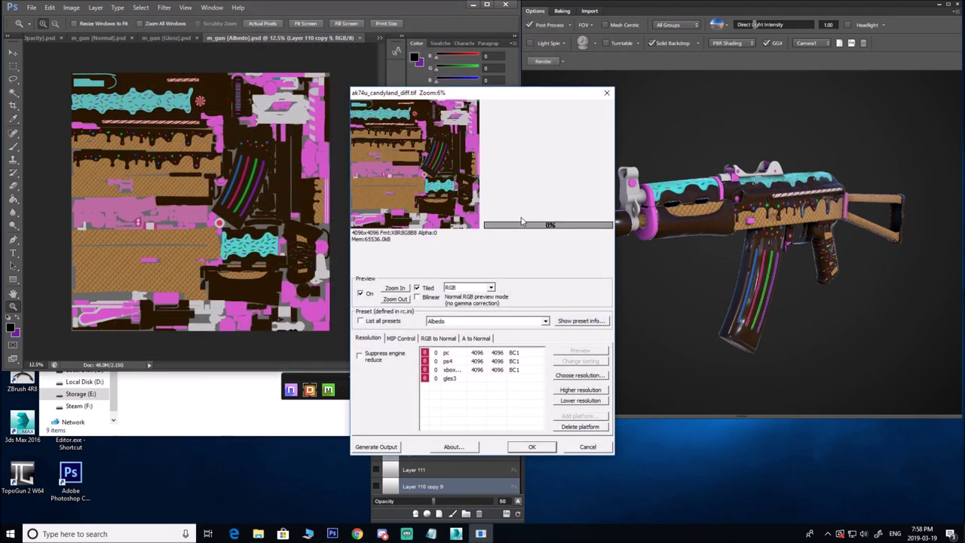
{"action": "left_click", "coordinate": [476, 353]}
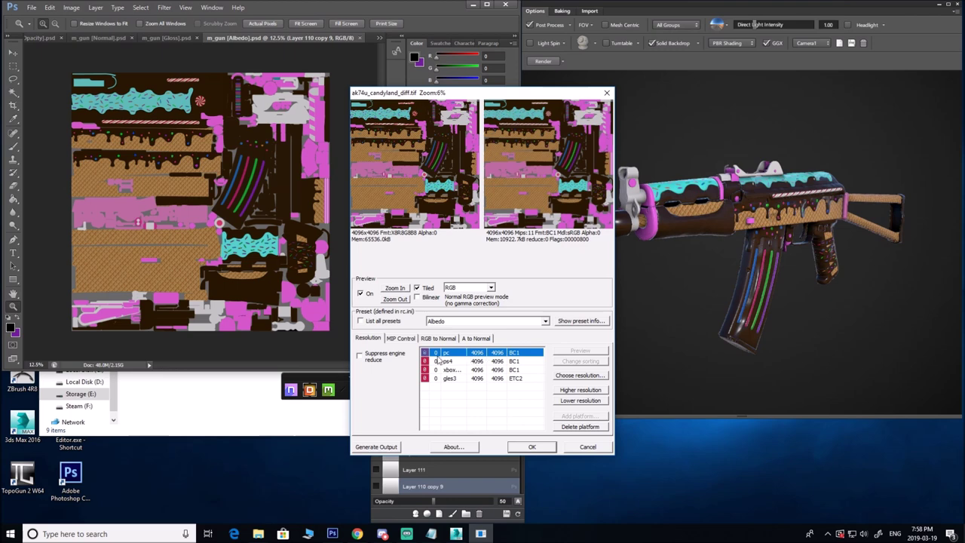
{"action": "left_click", "coordinate": [484, 378], "text": "shift"}
{"action": "left_click", "coordinate": [575, 376]}
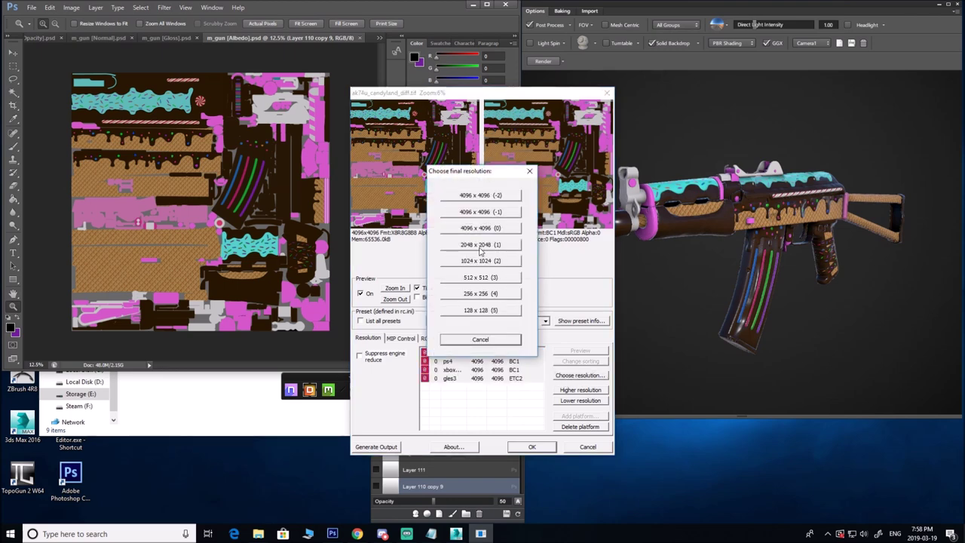
{"action": "left_click", "coordinate": [486, 339]}
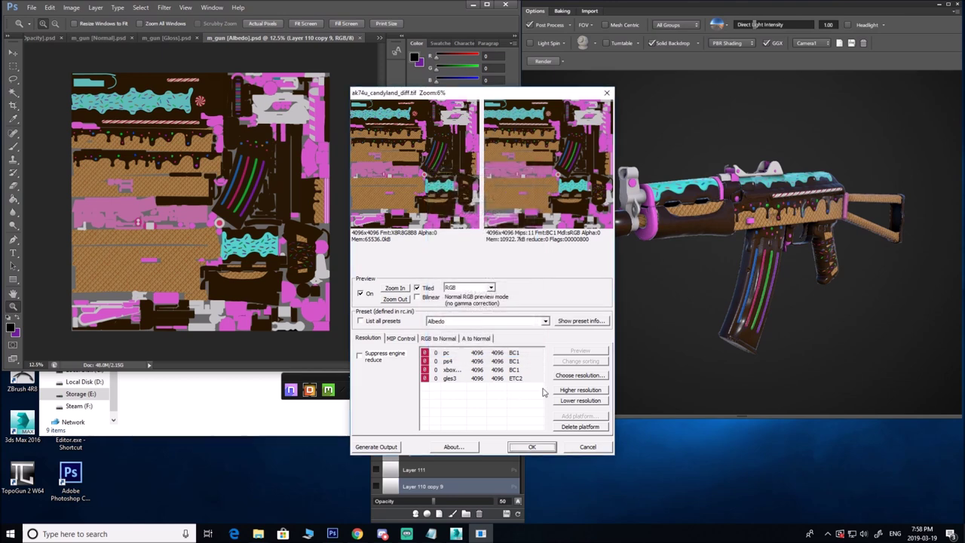
Set the final resolution to 2048 x 2048 for the pc, ps4, xbox and gles3 platforms.
{"action": "left_click", "coordinate": [494, 352]}
{"action": "left_click", "coordinate": [488, 378], "text": "shift"}
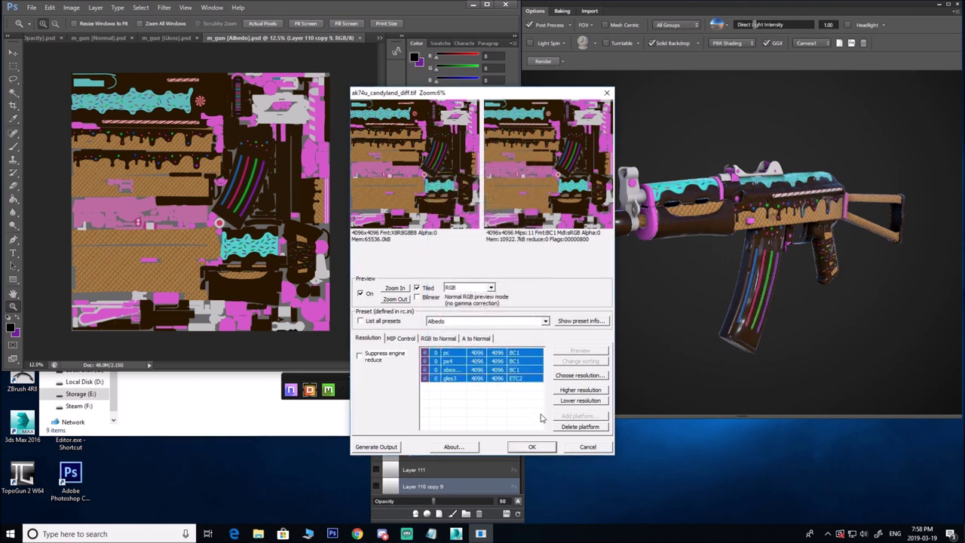
{"action": "left_click", "coordinate": [577, 374]}
{"action": "left_click", "coordinate": [464, 213]}
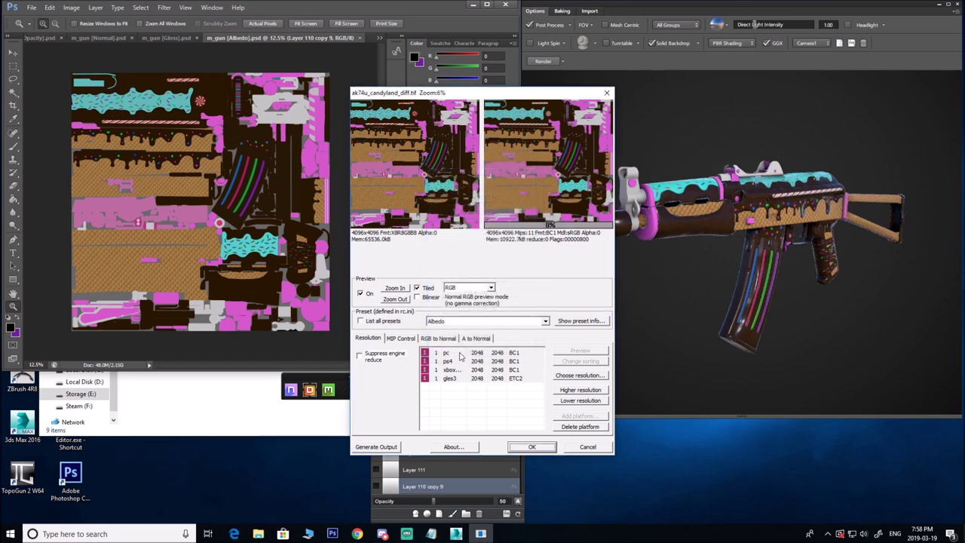
{"action": "left_click", "coordinate": [489, 352]}
{"action": "left_click", "coordinate": [489, 378], "text": "shift"}
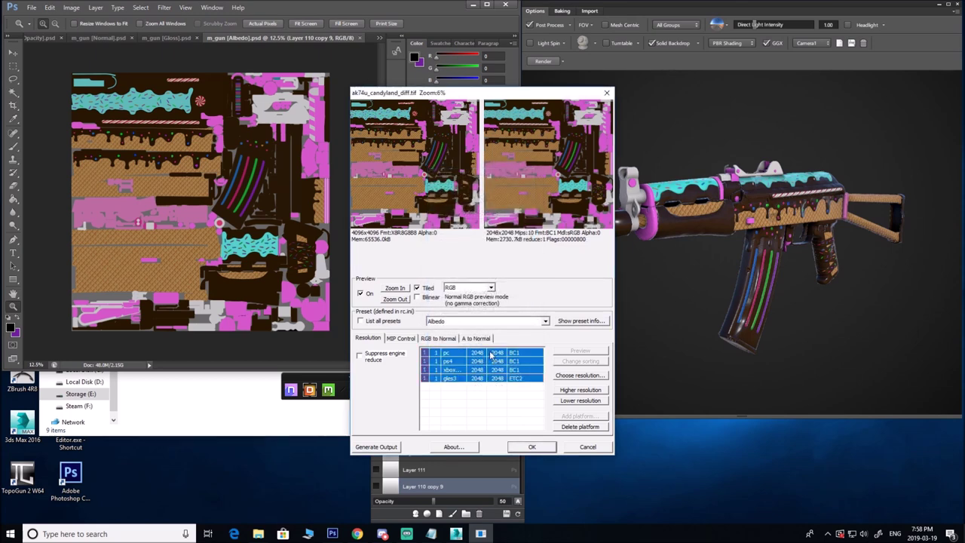
{"action": "left_click", "coordinate": [491, 352]}
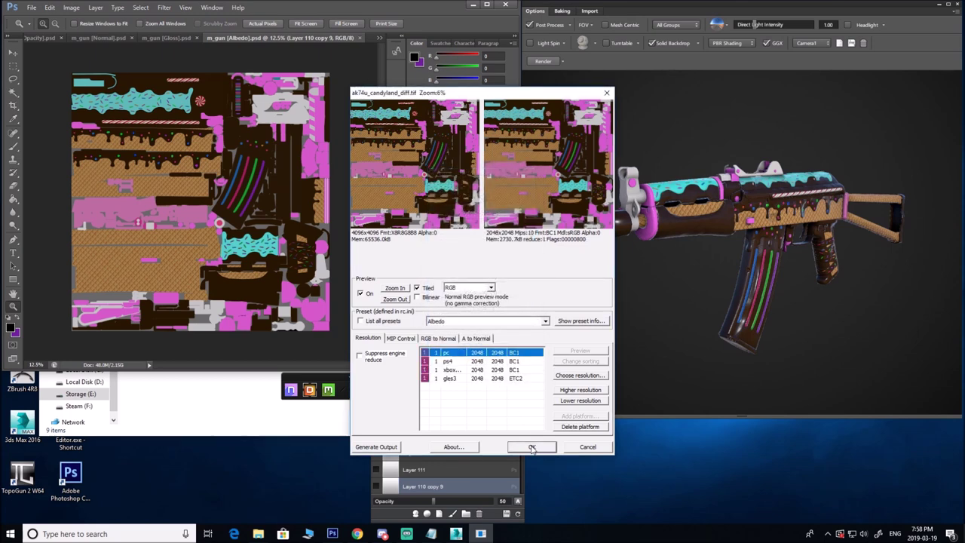
Keep the Albedo preset and confirm the export of the diffuse texture.
{"action": "left_click", "coordinate": [533, 322]}
{"action": "left_click", "coordinate": [533, 325]}
{"action": "left_click", "coordinate": [532, 447]}
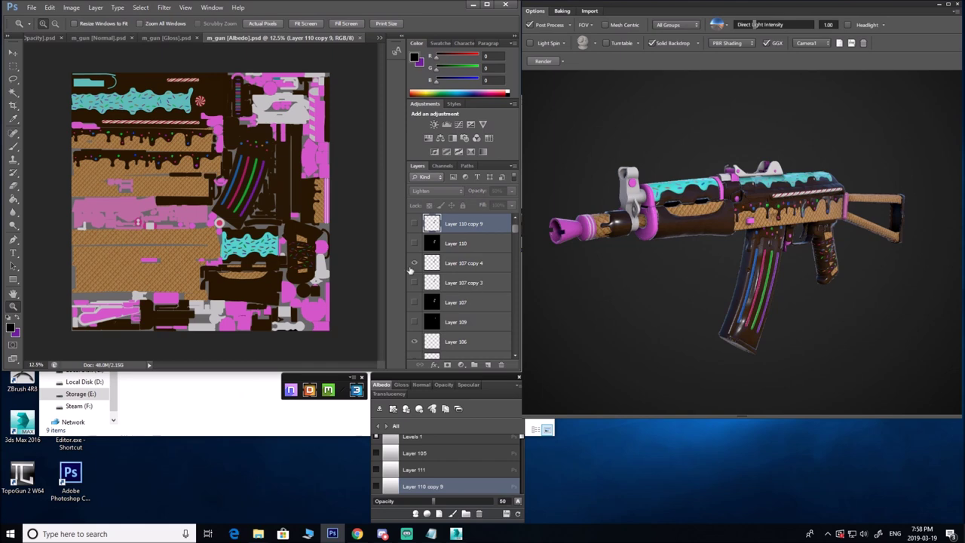
Switch to m_gun [Gloss].psd and flatten the image, discarding its hidden layers.
{"action": "left_click", "coordinate": [379, 37]}
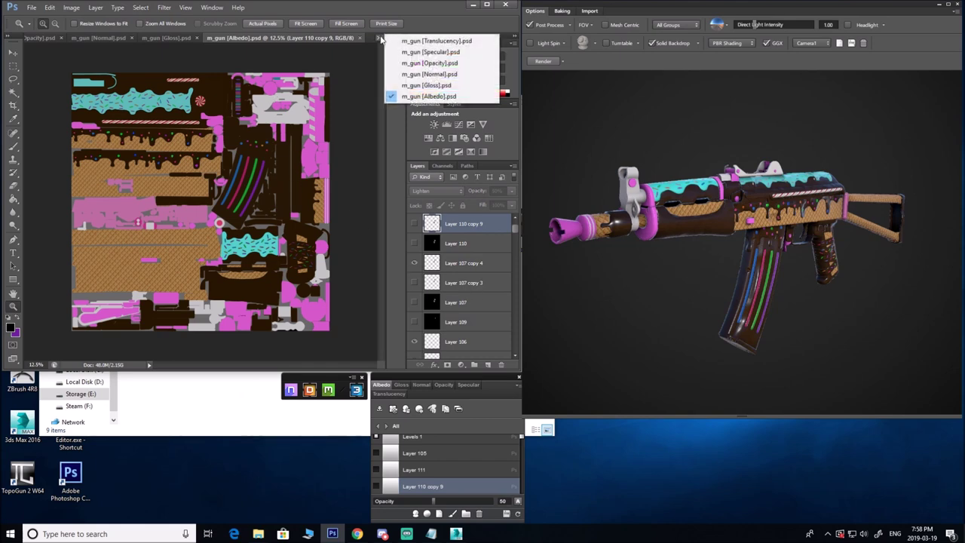
{"action": "left_click", "coordinate": [426, 85]}
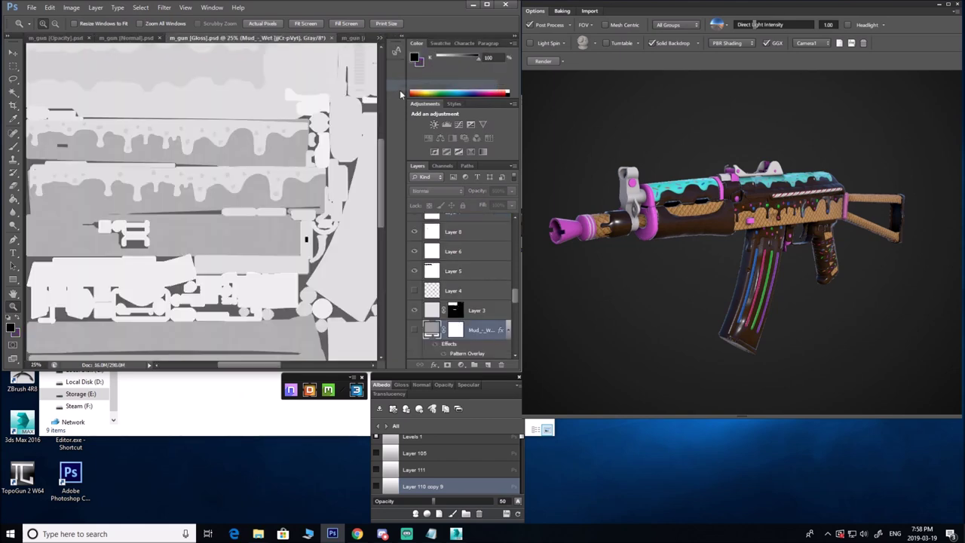
{"action": "left_click", "coordinate": [220, 172], "text": "alt"}
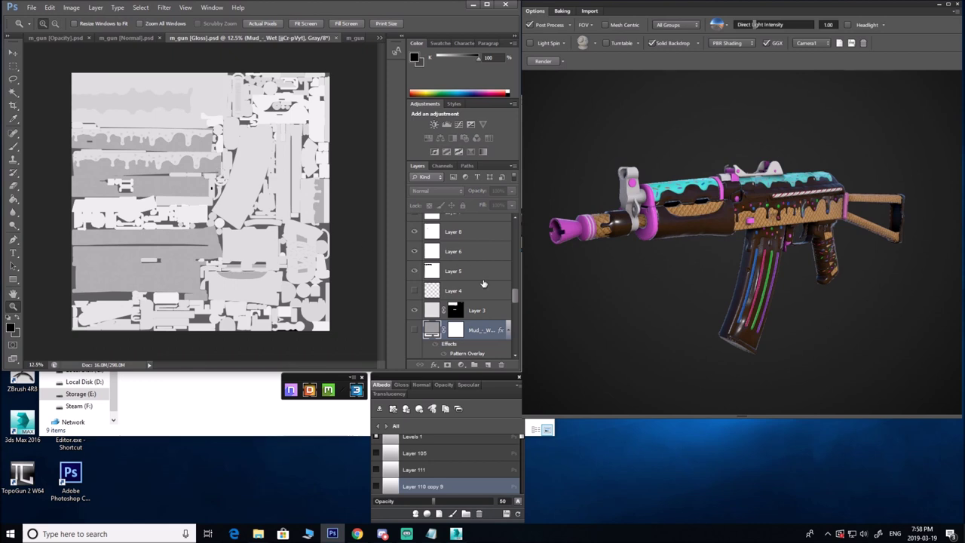
{"action": "left_click_drag", "start_coordinate": [516, 297], "coordinate": [516, 223]}
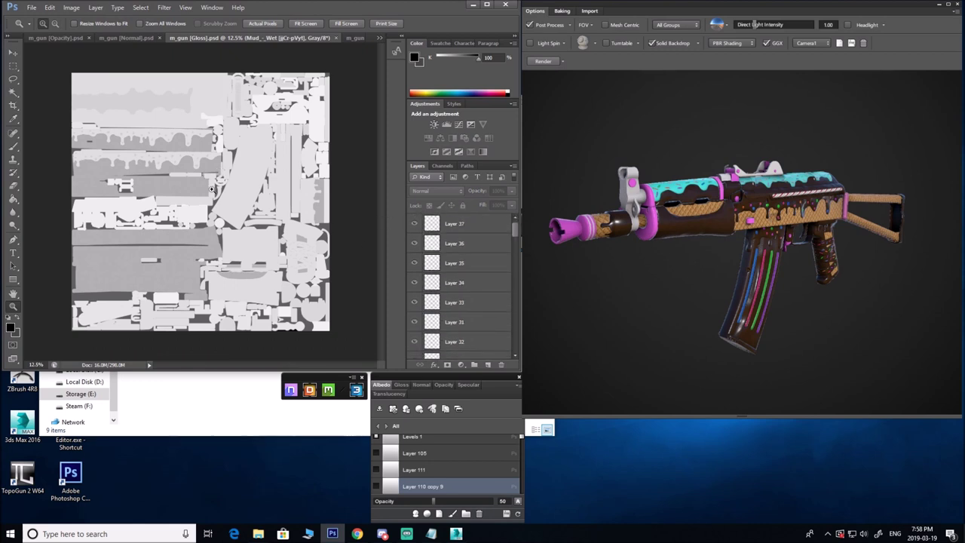
{"action": "right_click", "coordinate": [453, 225]}
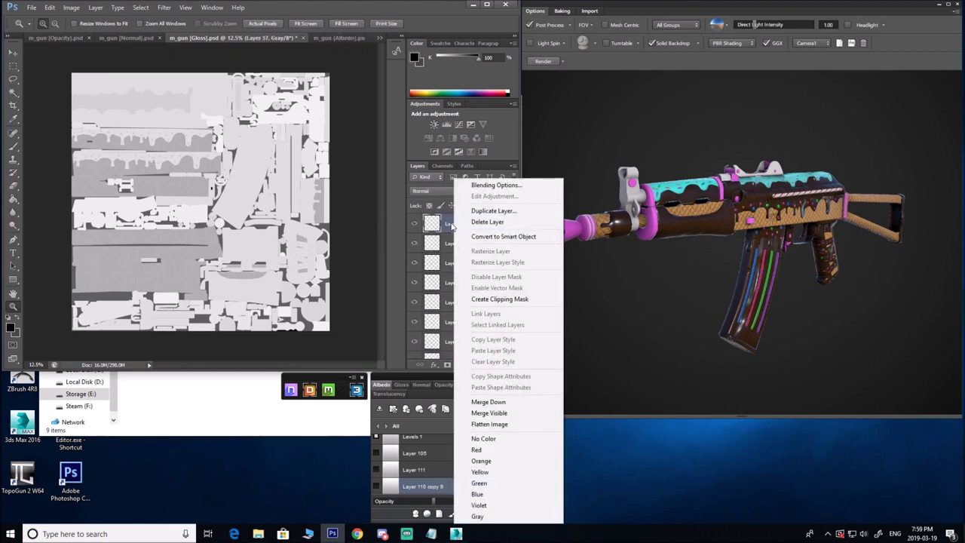
{"action": "left_click", "coordinate": [489, 424]}
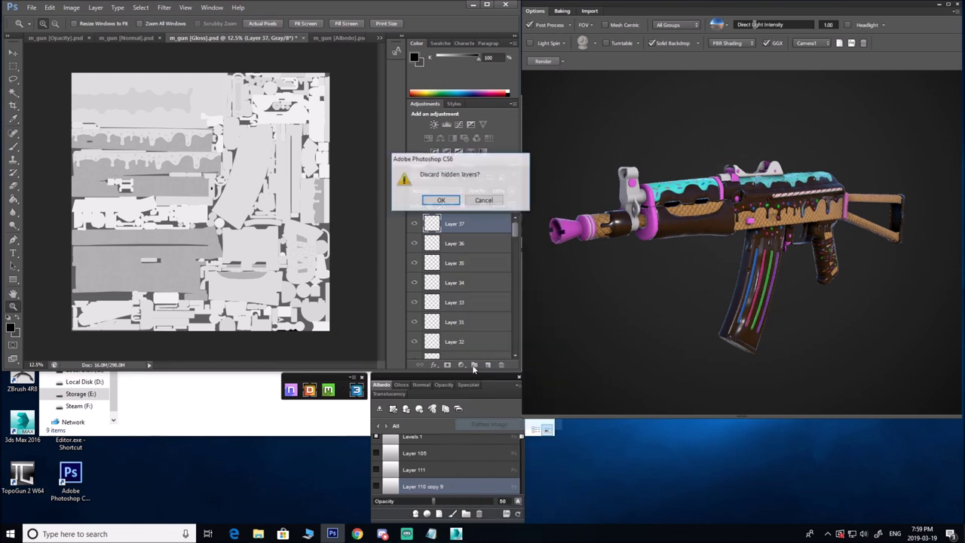
{"action": "left_click", "coordinate": [445, 202]}
Copy the entire flattened gloss image and clear the selection.
{"action": "key", "text": "ctrl+a"}
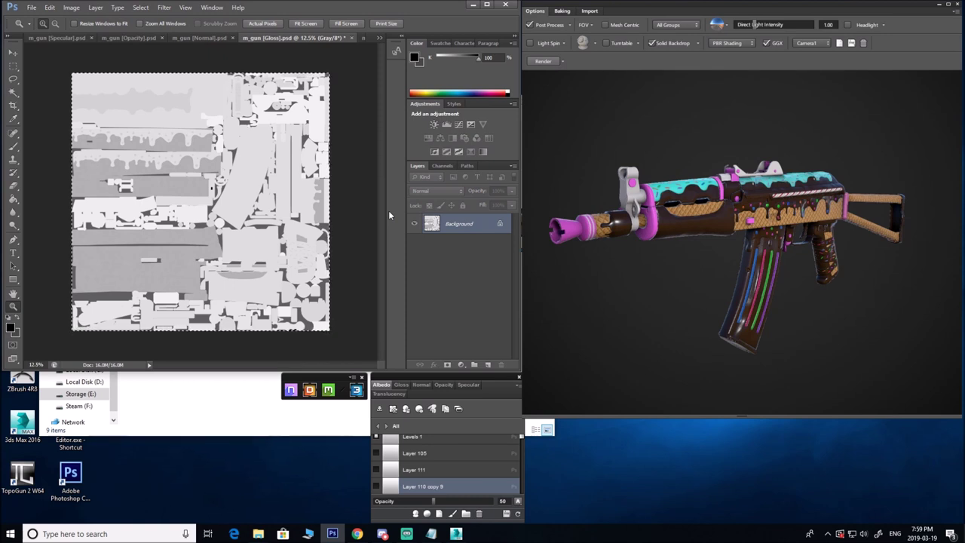
{"action": "left_click", "coordinate": [12, 65]}
{"action": "left_click", "coordinate": [108, 91]}
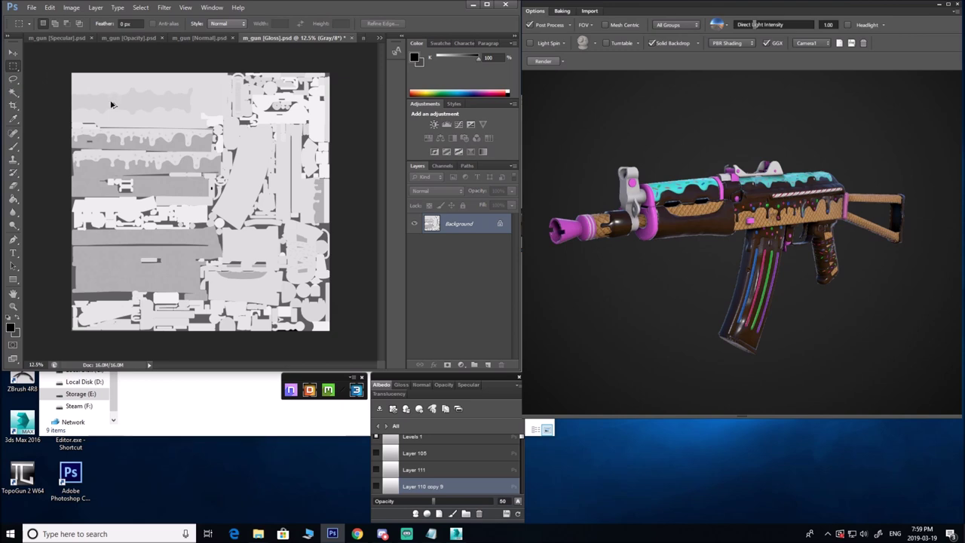
Undo the flattening of the gloss document.
{"action": "key", "text": "alt+z"}
{"action": "key", "text": "ctrl+alt+z"}
{"action": "key", "text": "ctrl+alt+z"}
{"action": "key", "text": "ctrl+alt+z"}
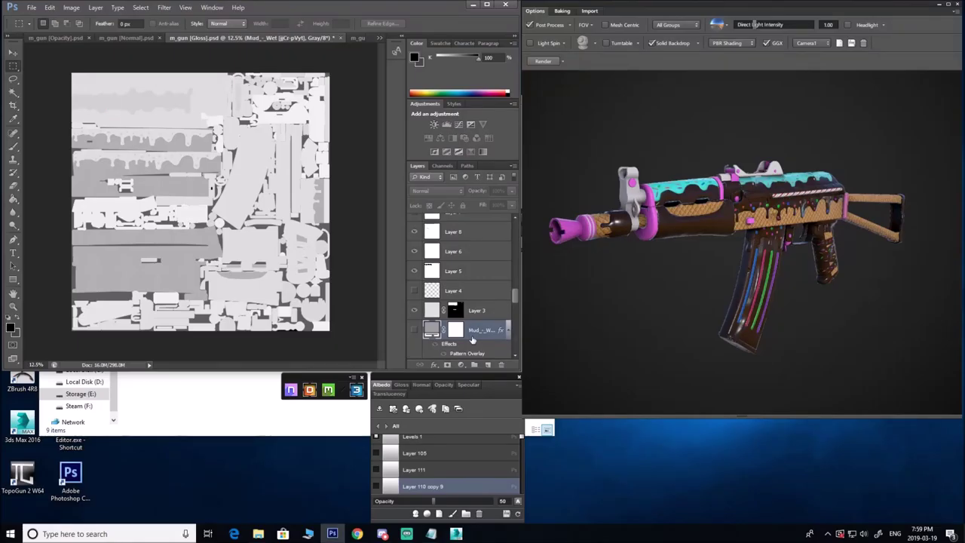
Paste the copied gloss image above the topmost layer of the gloss document and hide it.
{"action": "scroll", "coordinate": [484, 313], "scroll_direction": "up", "scroll_amount": 10}
{"action": "left_click", "coordinate": [479, 224]}
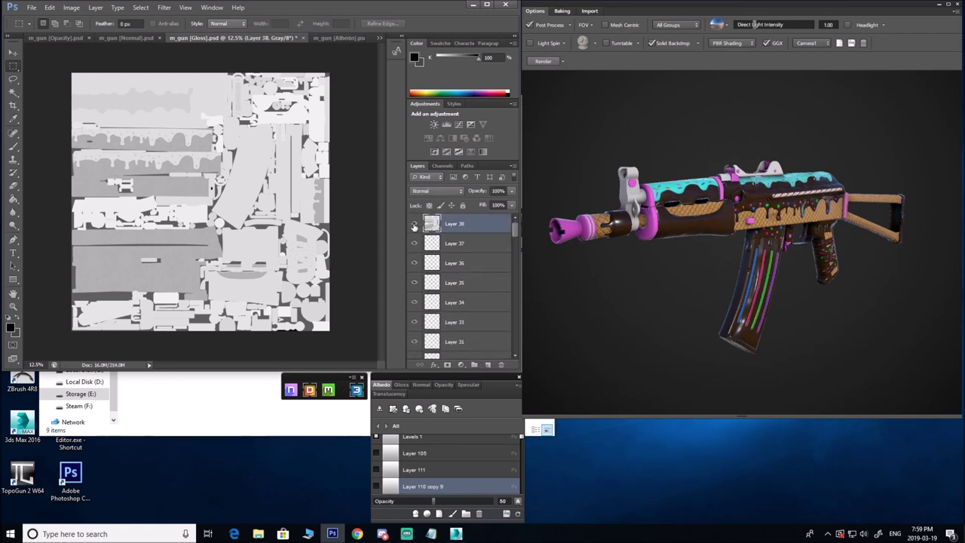
{"action": "left_click", "coordinate": [413, 225]}
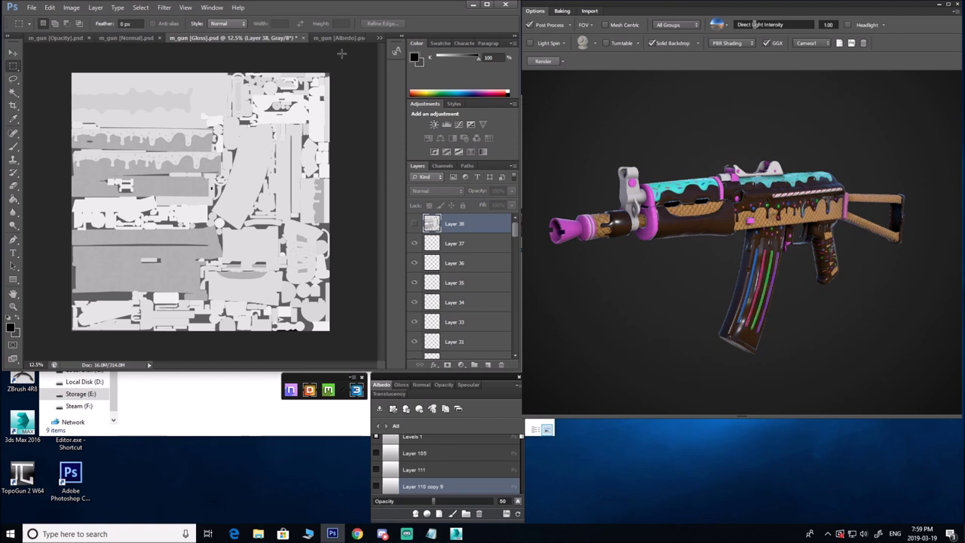
Switch to m_gun [Normal].psd, paste the copied gloss image above its topmost layer and hide it.
{"action": "left_click", "coordinate": [379, 38]}
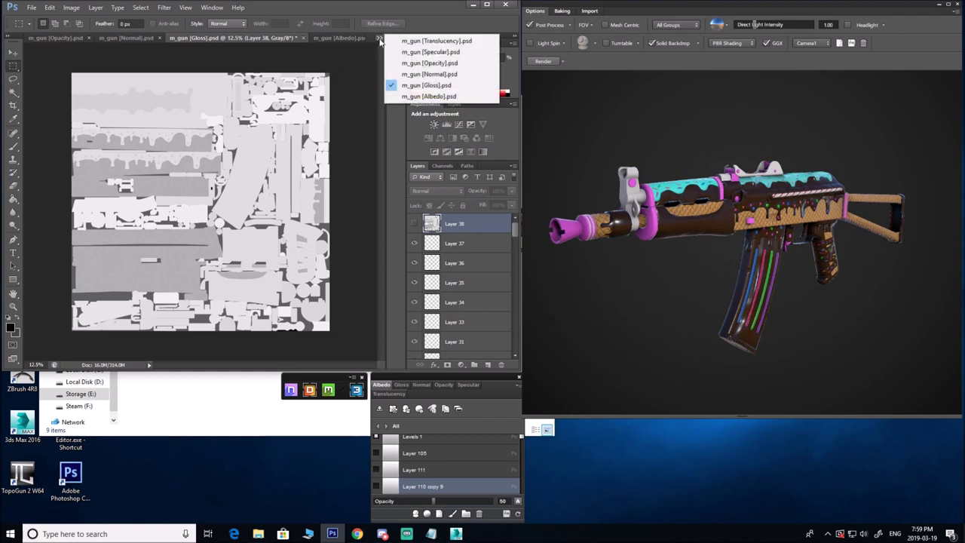
{"action": "left_click", "coordinate": [422, 74]}
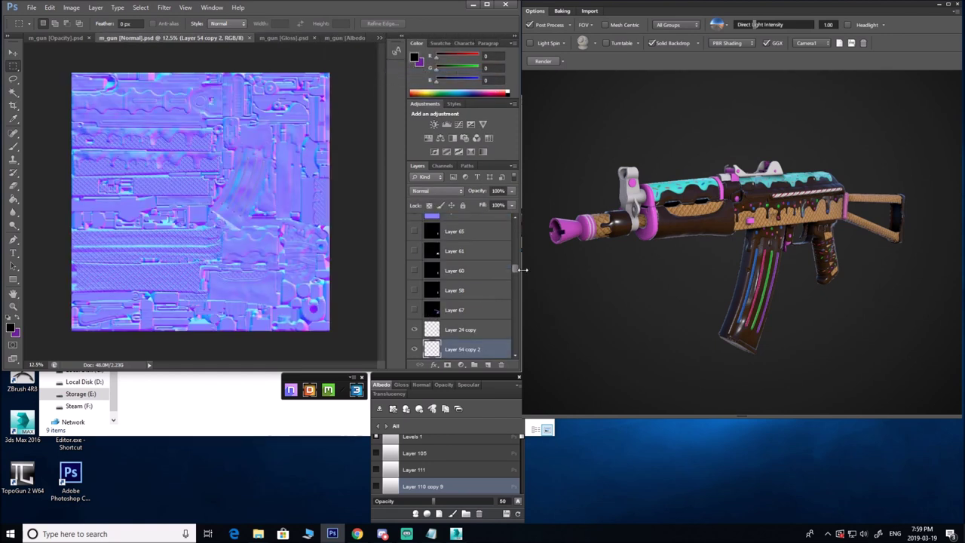
{"action": "left_click", "coordinate": [473, 249]}
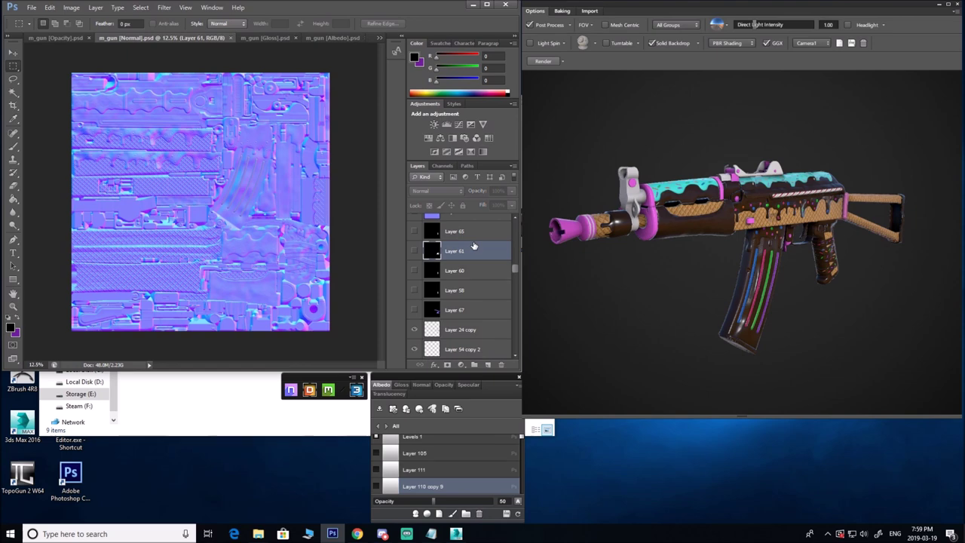
{"action": "scroll", "coordinate": [466, 245], "scroll_direction": "up", "scroll_amount": 2}
{"action": "right_click", "coordinate": [460, 237]}
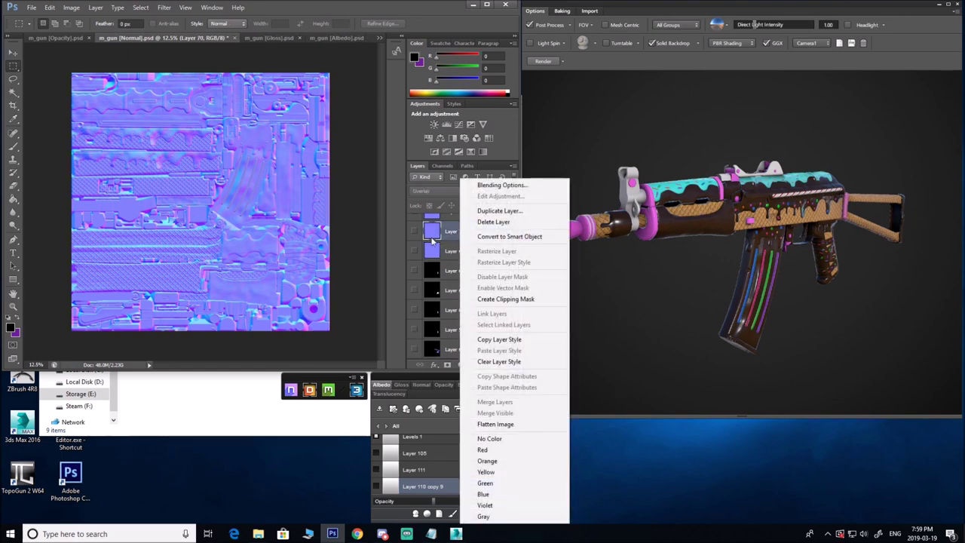
{"action": "left_click", "coordinate": [440, 248]}
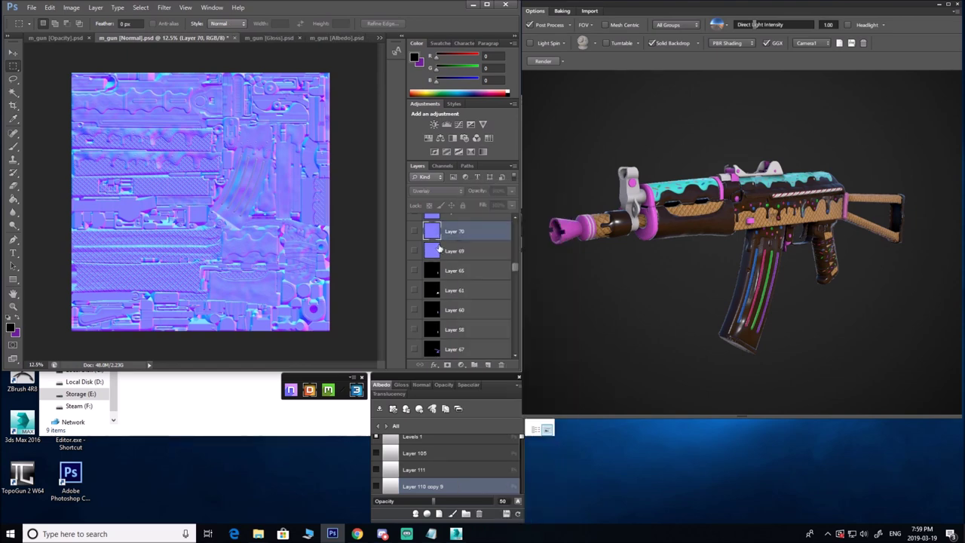
{"action": "left_click_drag", "start_coordinate": [515, 266], "coordinate": [511, 216]}
{"action": "left_click", "coordinate": [478, 223]}
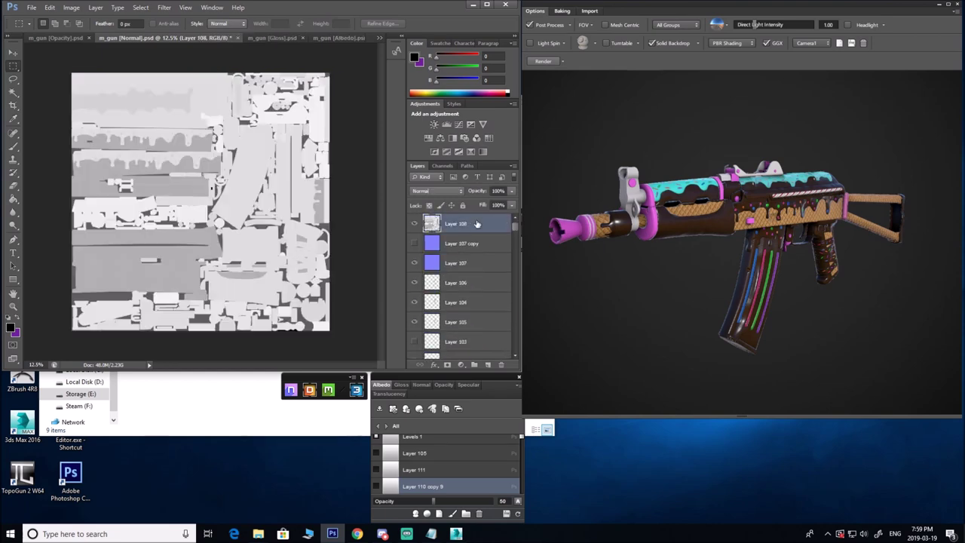
{"action": "left_click", "coordinate": [414, 224]}
Flatten the normal map, discarding hidden layers, and copy the entire image.
{"action": "right_click", "coordinate": [459, 245]}
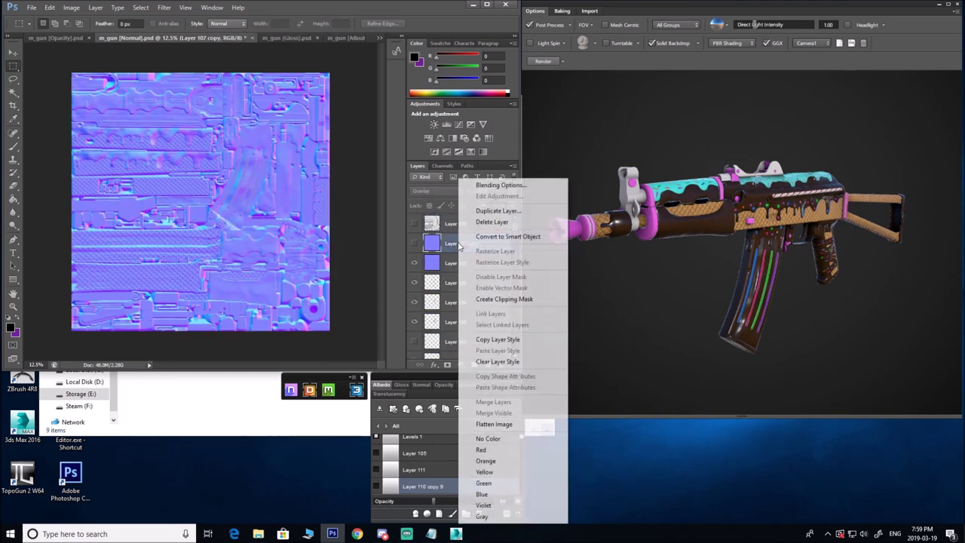
{"action": "left_click", "coordinate": [503, 426]}
{"action": "left_click", "coordinate": [441, 200]}
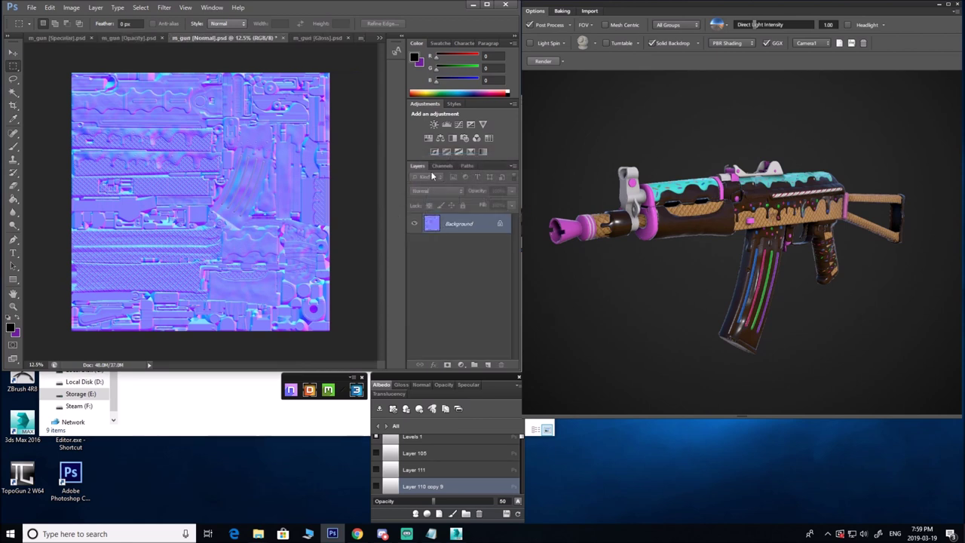
{"action": "key", "text": "ctrl+a"}
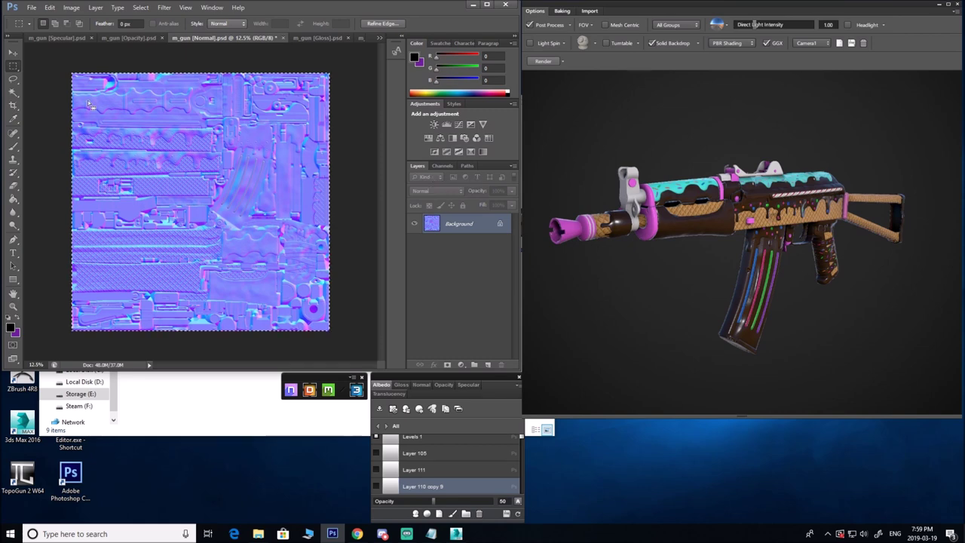
{"action": "left_click", "coordinate": [81, 79]}
Undo the flattening of the normal map document.
{"action": "key", "text": "ctrl+z"}
{"action": "key", "text": "alt+z"}
{"action": "key", "text": "alt+z"}
{"action": "key", "text": "ctrl+alt+z"}
{"action": "key", "text": "ctrl+alt+z"}
{"action": "key", "text": "ctrl+alt+z"}
{"action": "key", "text": "ctrl+alt+z"}
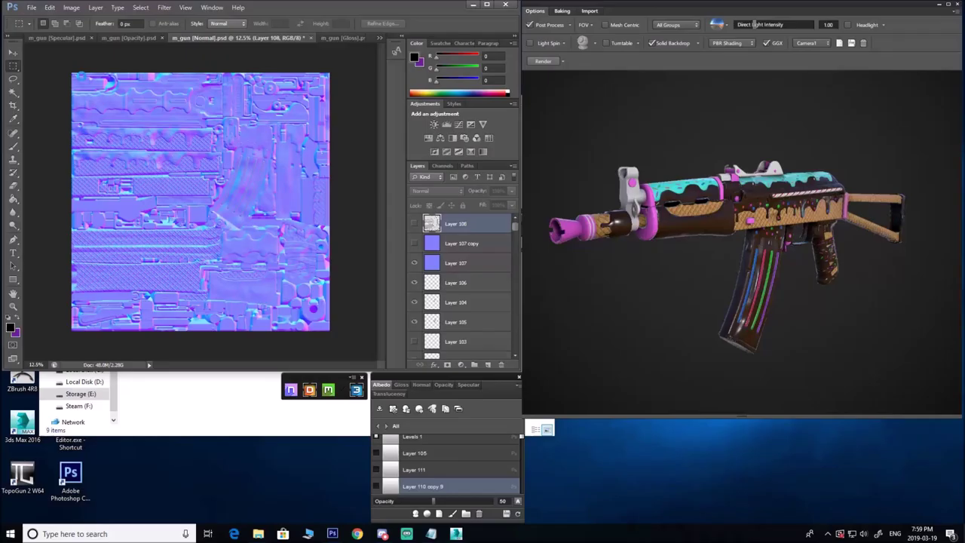
Paste the copied normal map as the topmost layer, and show and select the gloss layer beneath it.
{"action": "key", "text": "ctrl+v"}
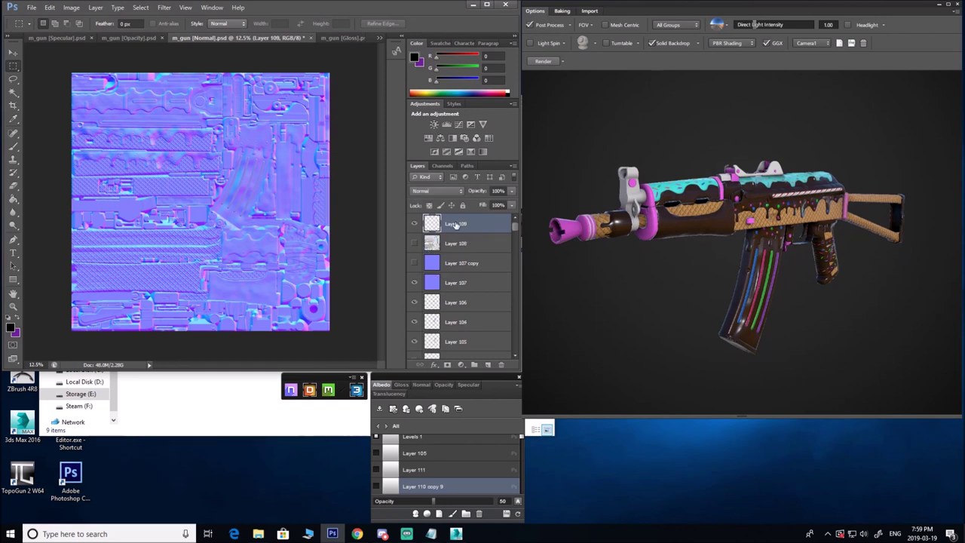
{"action": "left_click", "coordinate": [414, 243]}
{"action": "left_click", "coordinate": [435, 243]}
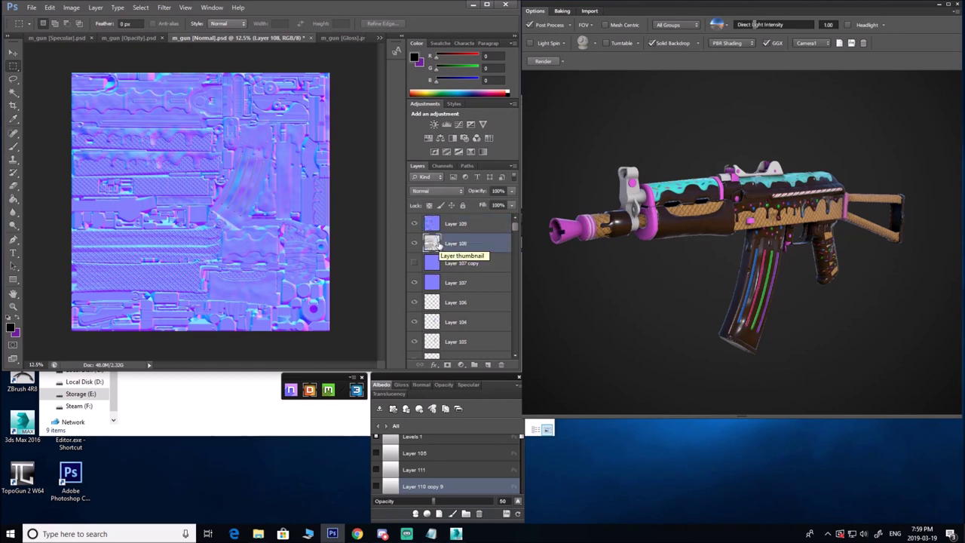
Select and copy the gloss layer's entire contents, hide that layer, and show and select the normal map layer above it.
{"action": "left_click", "coordinate": [428, 226]}
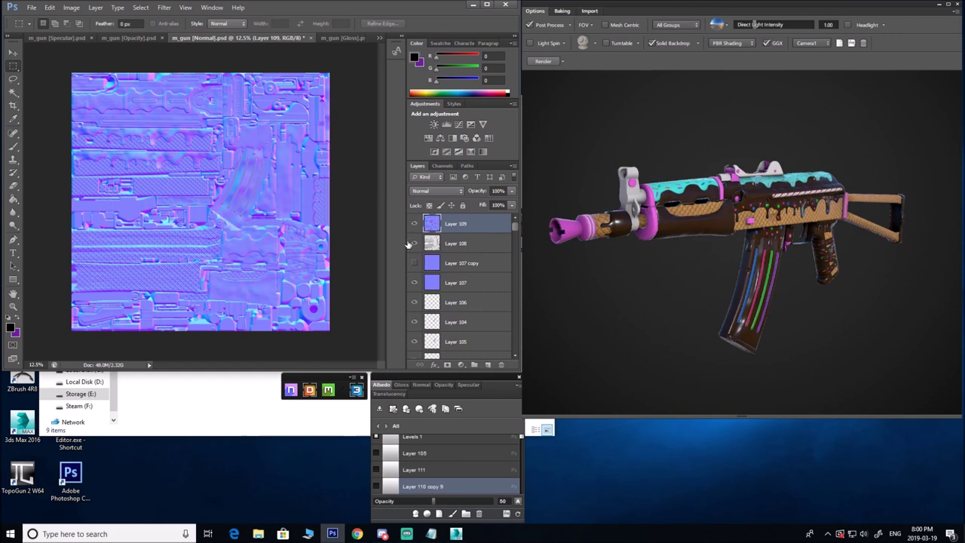
{"action": "left_click", "coordinate": [414, 223]}
{"action": "left_click", "coordinate": [437, 243]}
{"action": "left_click", "coordinate": [438, 243], "text": "ctrl"}
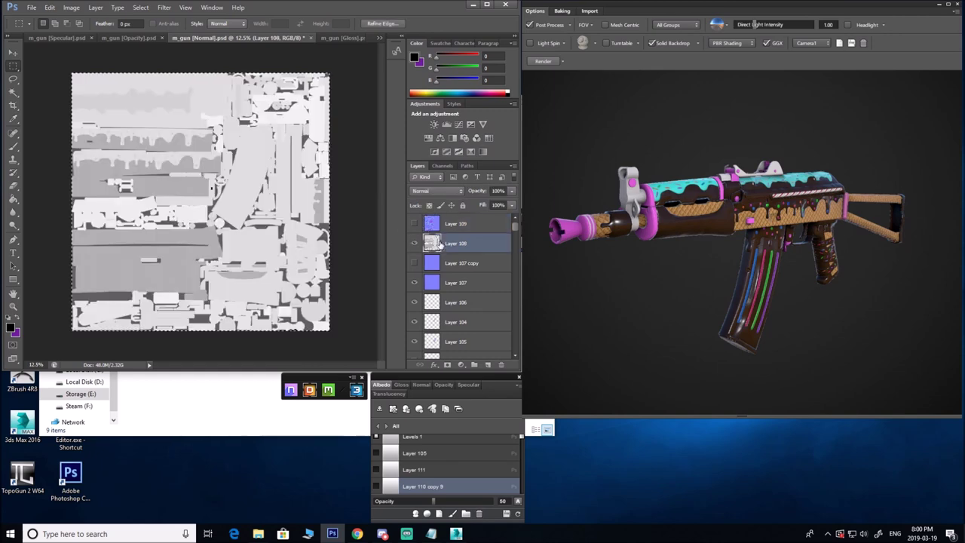
{"action": "left_click", "coordinate": [413, 223]}
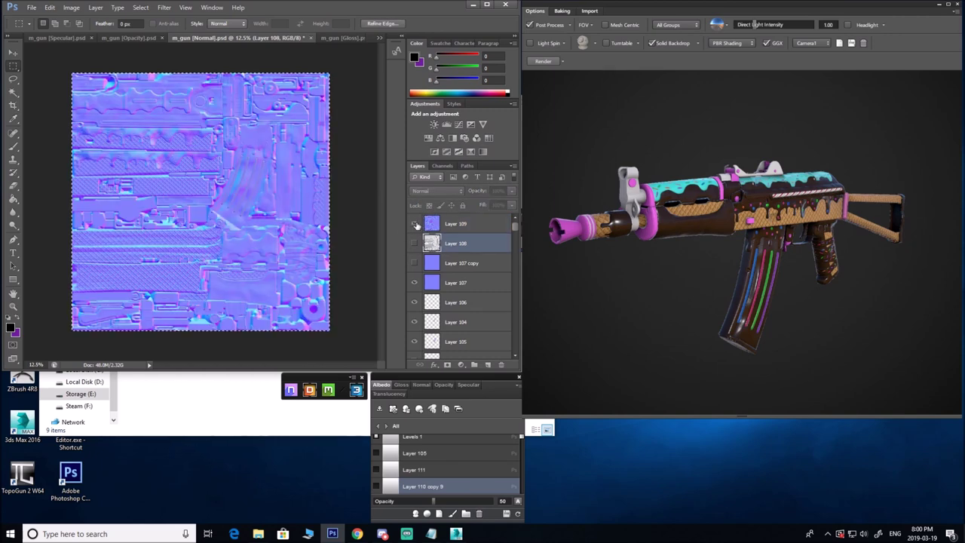
{"action": "left_click", "coordinate": [455, 223]}
Add an alpha channel to the normal map, paste the copied gloss image into it, and return to the RGB composite.
{"action": "left_click", "coordinate": [443, 167]}
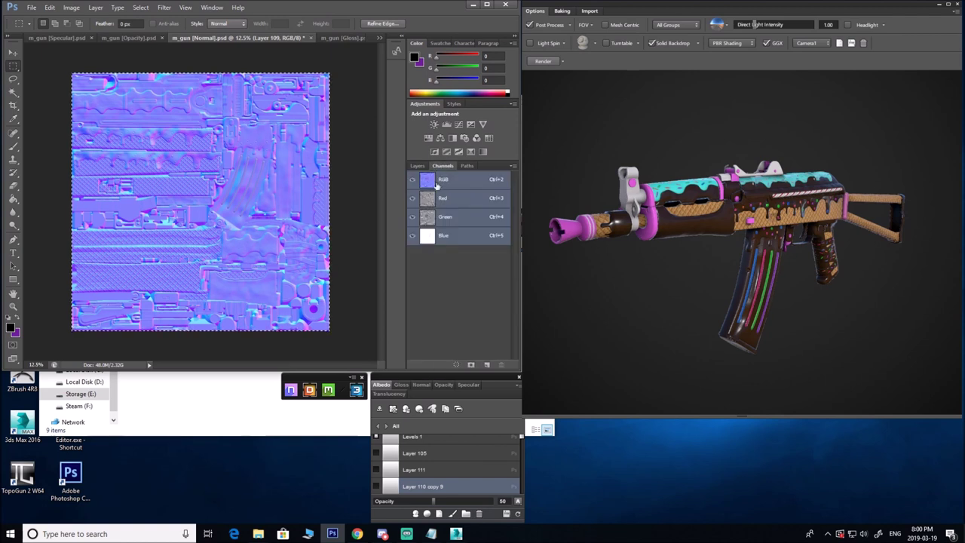
{"action": "left_click", "coordinate": [471, 365]}
{"action": "left_click", "coordinate": [452, 256]}
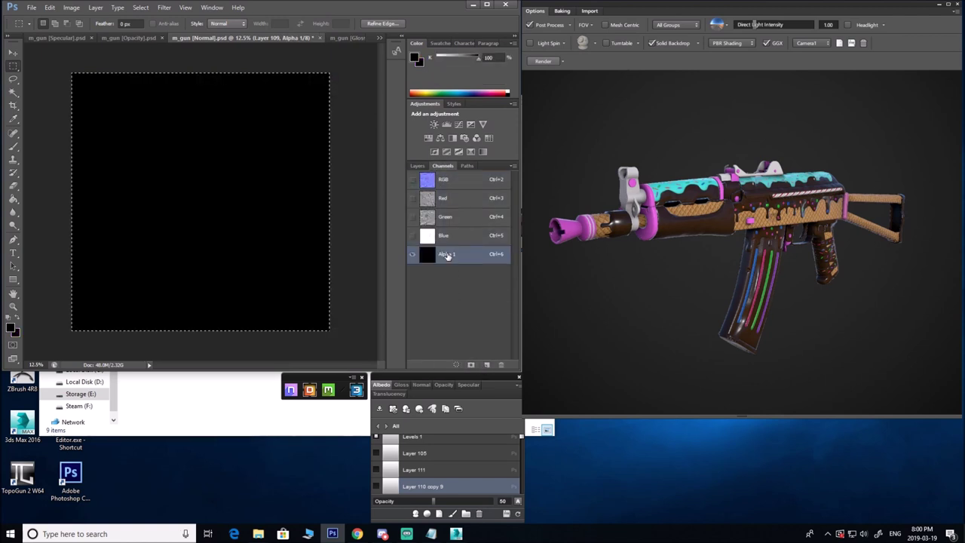
{"action": "key", "text": "ctrl+v"}
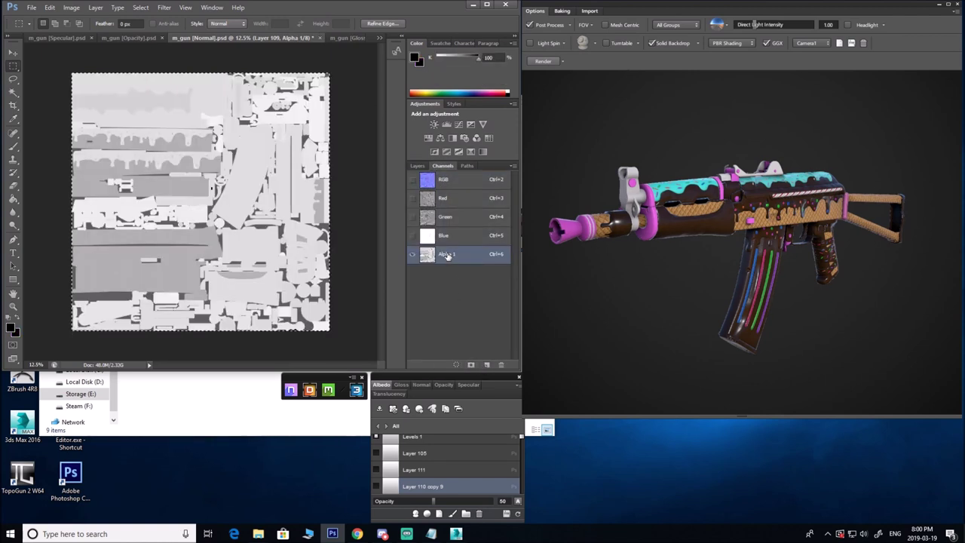
{"action": "left_click", "coordinate": [450, 184]}
{"action": "left_click", "coordinate": [418, 166]}
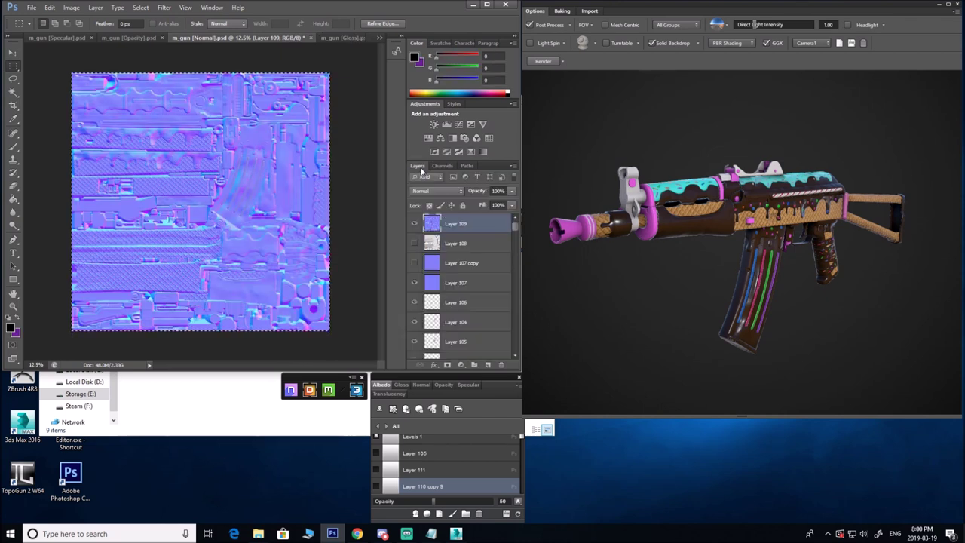
Invert the green channel of the normal map layer and return to the full RGB composite.
{"action": "left_click", "coordinate": [443, 165]}
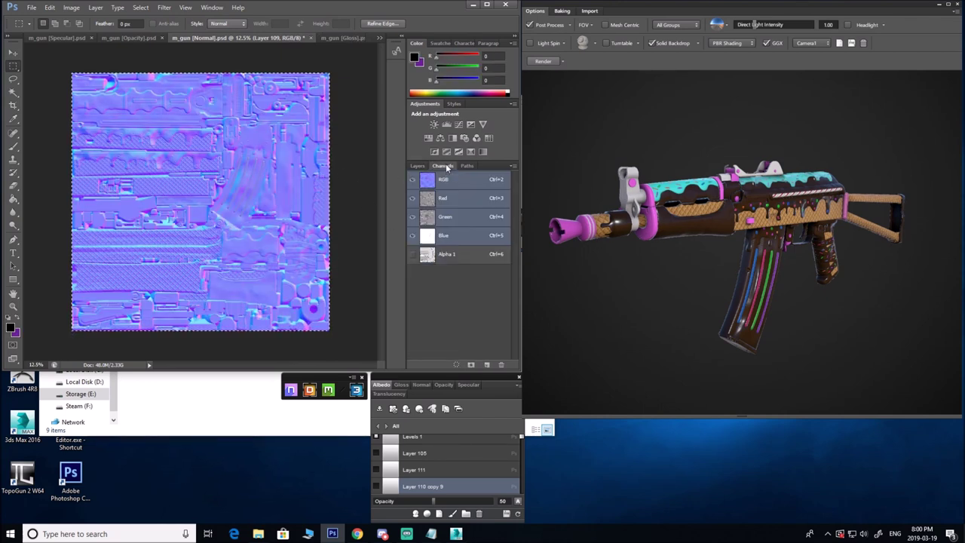
{"action": "left_click", "coordinate": [446, 217]}
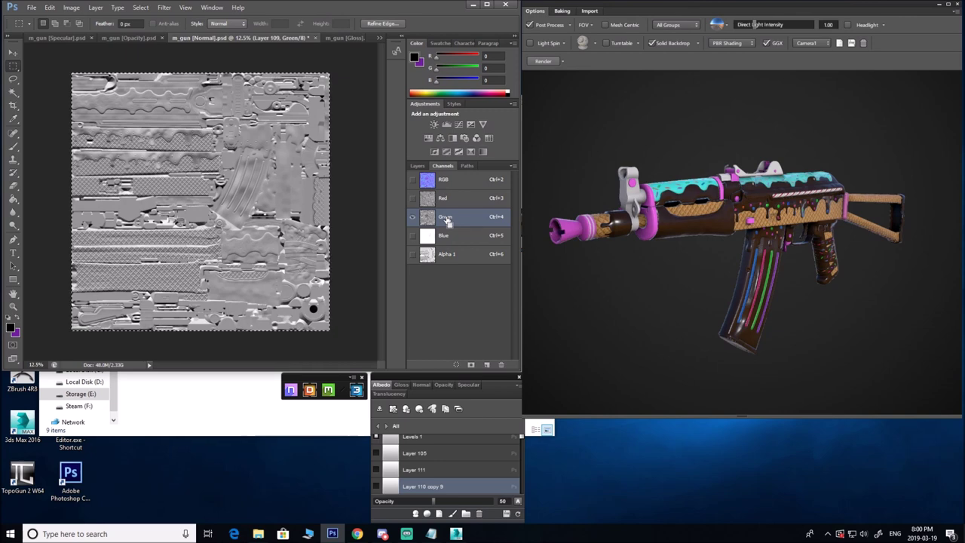
{"action": "key", "text": "ctrl+i"}
{"action": "left_click", "coordinate": [460, 180]}
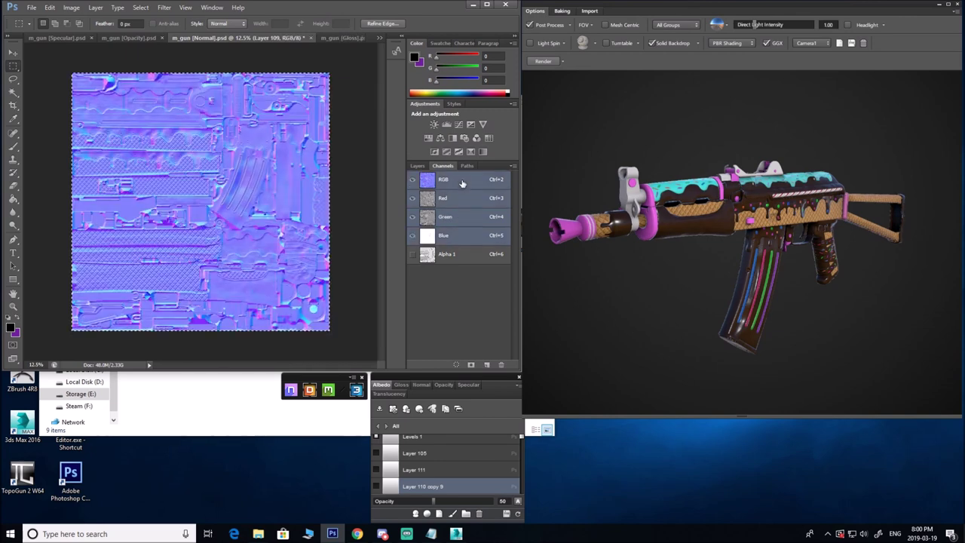
{"action": "left_click", "coordinate": [418, 166]}
Start saving a copy of the normal map in the CryTIFPlugin format.
{"action": "left_click", "coordinate": [31, 7]}
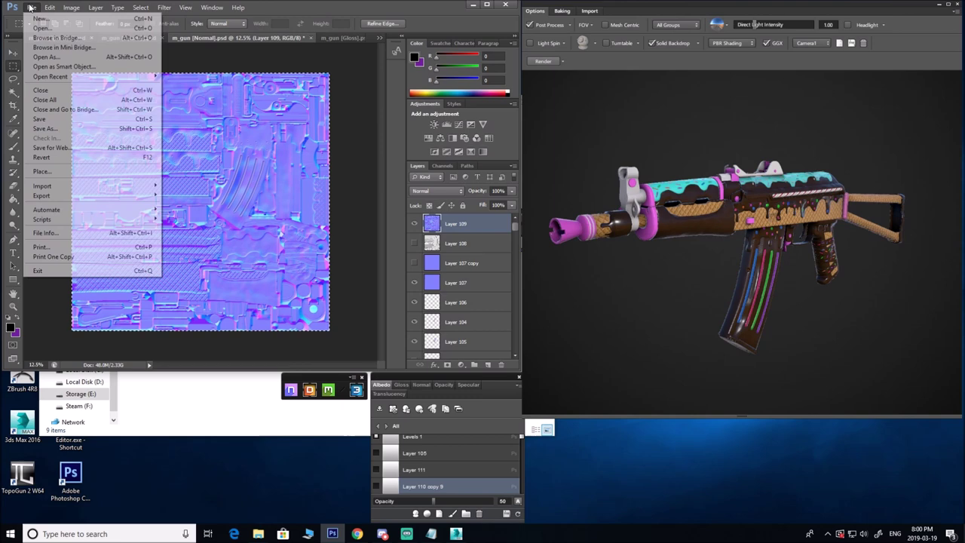
{"action": "left_click", "coordinate": [68, 133]}
{"action": "left_click", "coordinate": [323, 227]}
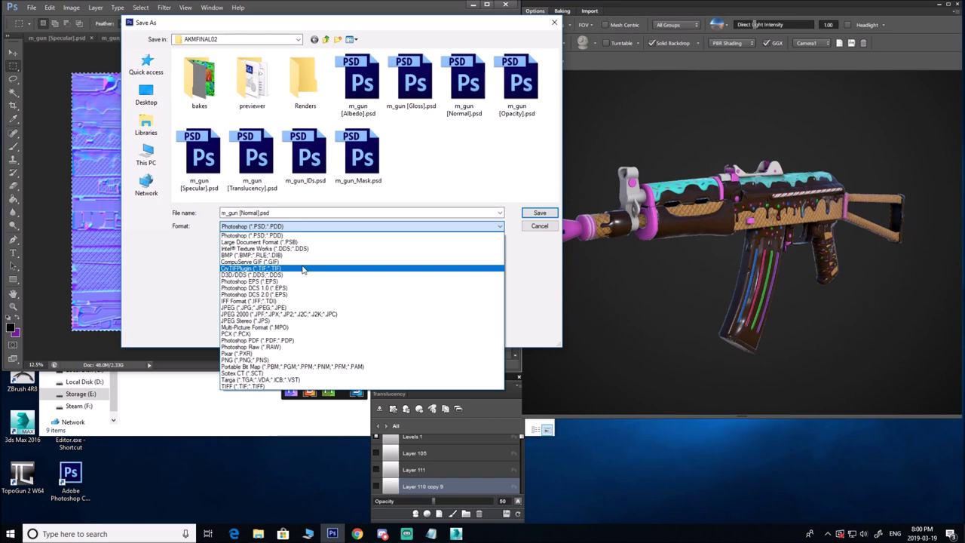
{"action": "left_click", "coordinate": [302, 269]}
{"action": "left_click", "coordinate": [326, 41]}
{"action": "left_click", "coordinate": [326, 41]}
{"action": "left_click", "coordinate": [153, 67]}
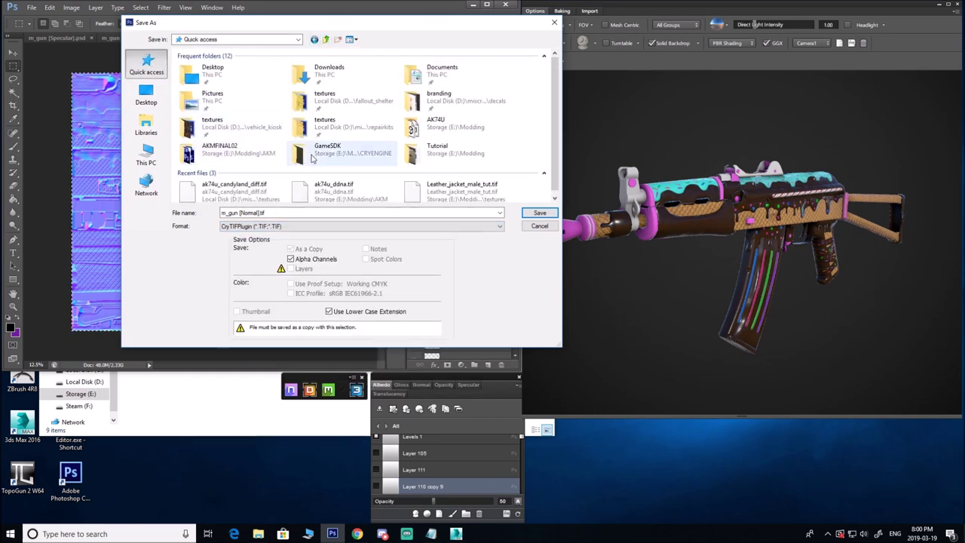
{"action": "double_click", "coordinate": [426, 127]}
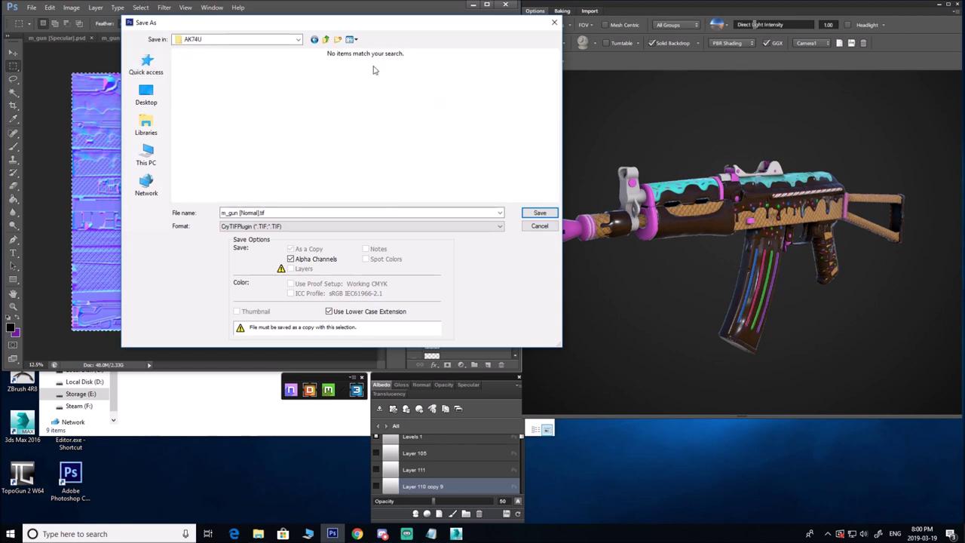
{"action": "left_click", "coordinate": [146, 66]}
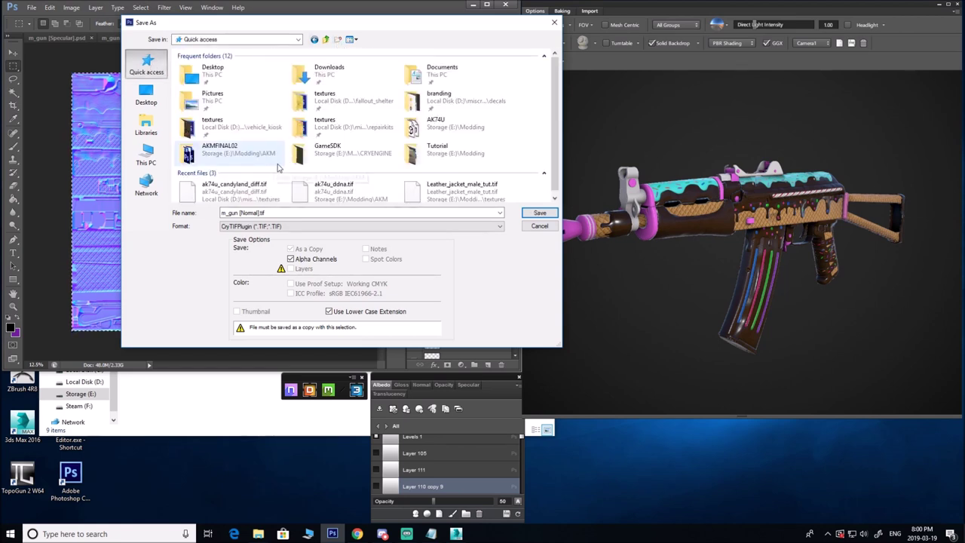
{"action": "double_click", "coordinate": [347, 154]}
{"action": "left_click", "coordinate": [326, 39]}
{"action": "left_click", "coordinate": [327, 40]}
Browse the save location to the miscreated folder on Local Disk (D:).
{"action": "left_click", "coordinate": [147, 93]}
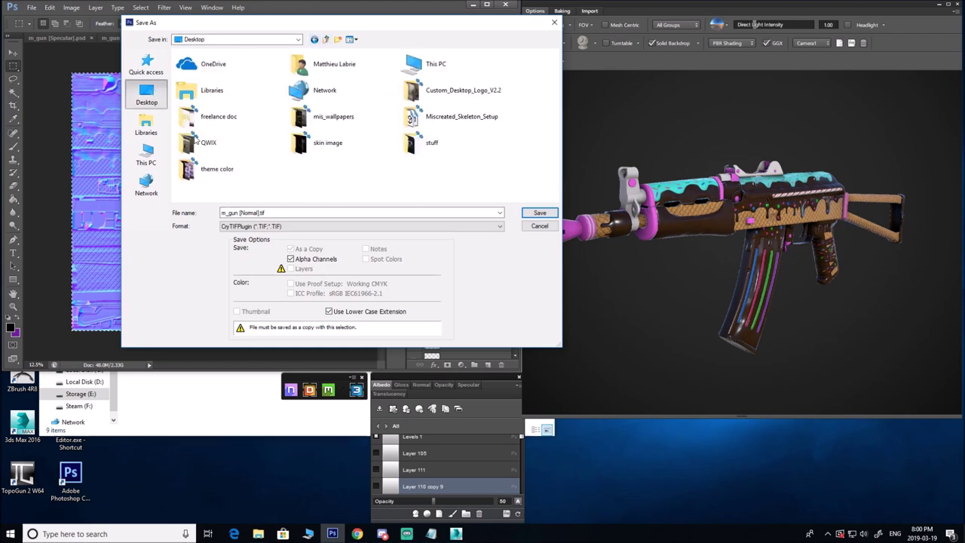
{"action": "double_click", "coordinate": [430, 67]}
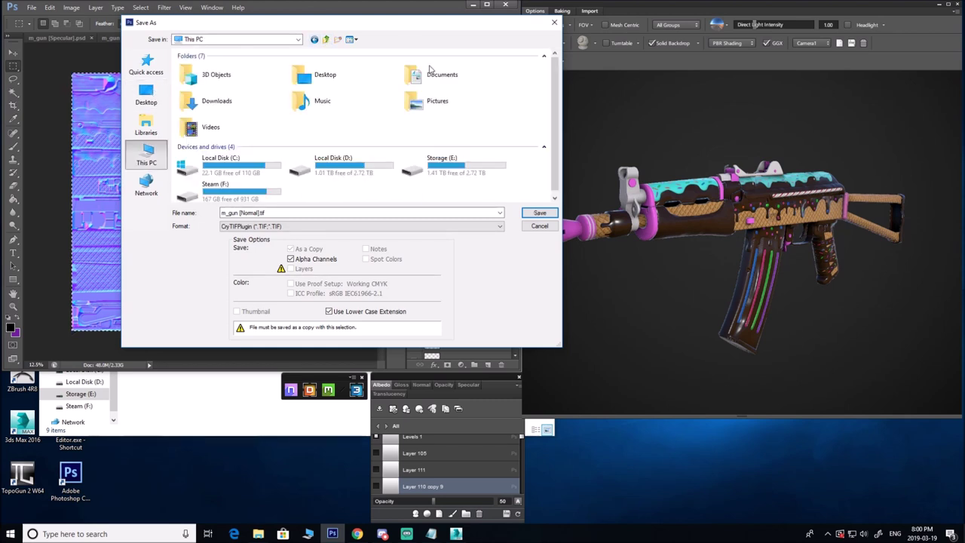
{"action": "double_click", "coordinate": [420, 171]}
{"action": "key", "text": "BackSpace"}
{"action": "double_click", "coordinate": [316, 169]}
{"action": "double_click", "coordinate": [215, 182]}
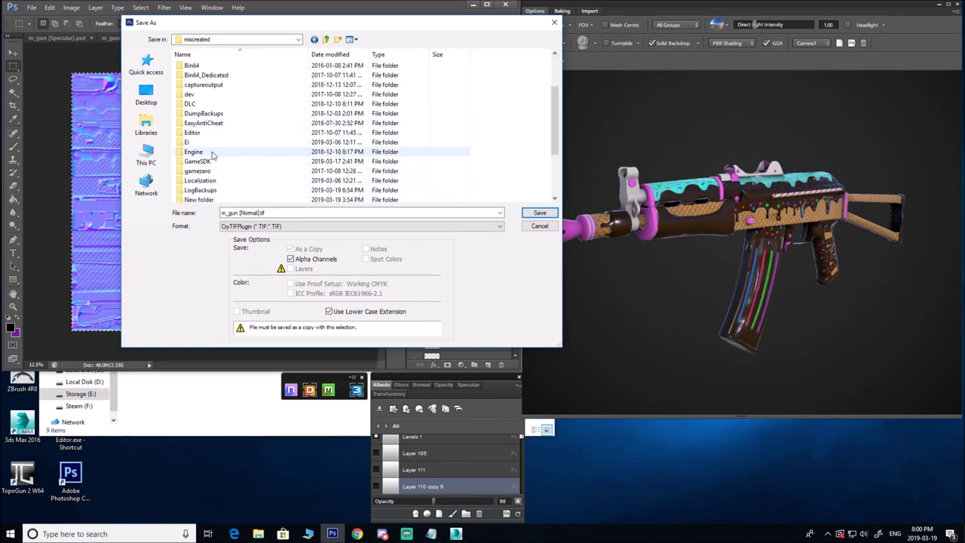
{"action": "double_click", "coordinate": [213, 153]}
{"action": "left_click", "coordinate": [326, 40]}
Choose the textures folder of ak74u, within the weapons folder under Objects, as the save location.
{"action": "scroll", "coordinate": [216, 173], "scroll_direction": "down", "scroll_amount": 2}
{"action": "double_click", "coordinate": [215, 172]}
{"action": "double_click", "coordinate": [197, 145]}
{"action": "scroll", "coordinate": [199, 185], "scroll_direction": "down", "scroll_amount": 5}
{"action": "left_click", "coordinate": [198, 190]}
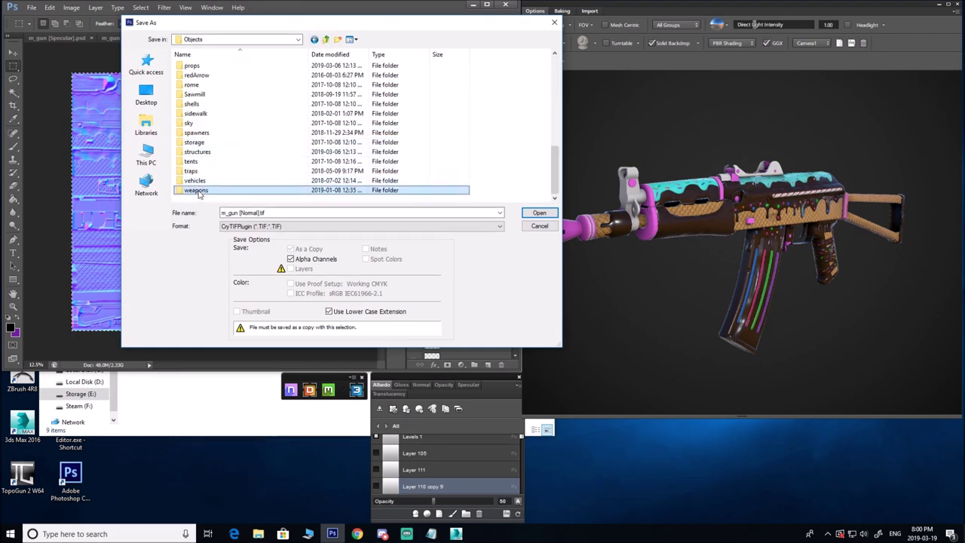
{"action": "double_click", "coordinate": [198, 190]}
{"action": "double_click", "coordinate": [219, 122]}
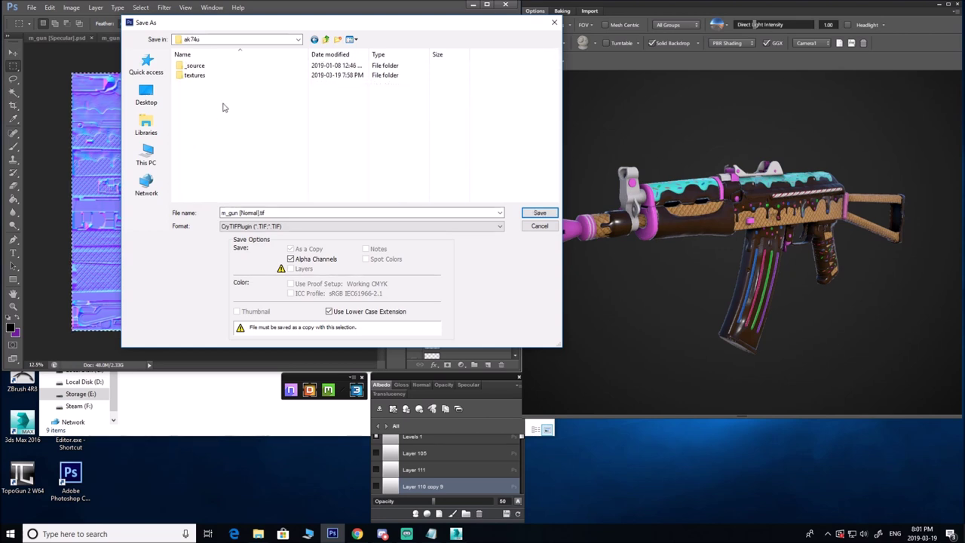
{"action": "double_click", "coordinate": [195, 74]}
Save the normal map as ak74u_candyland_ddna.tif, basing the name on the existing candyland diffuse file.
{"action": "left_click", "coordinate": [199, 77]}
{"action": "left_click", "coordinate": [266, 213]}
{"action": "left_click", "coordinate": [266, 214]}
{"action": "left_click", "coordinate": [274, 214]}
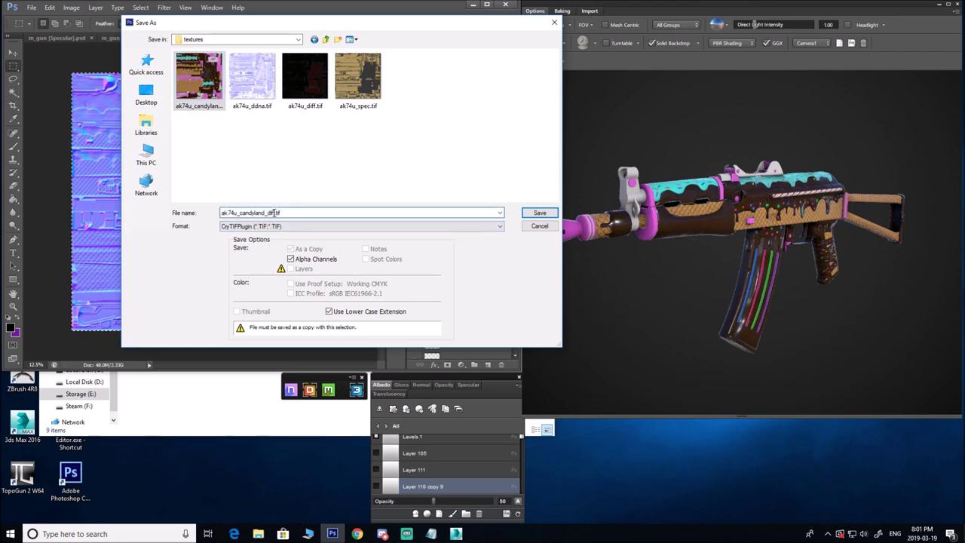
{"action": "type", "text": "dna"}
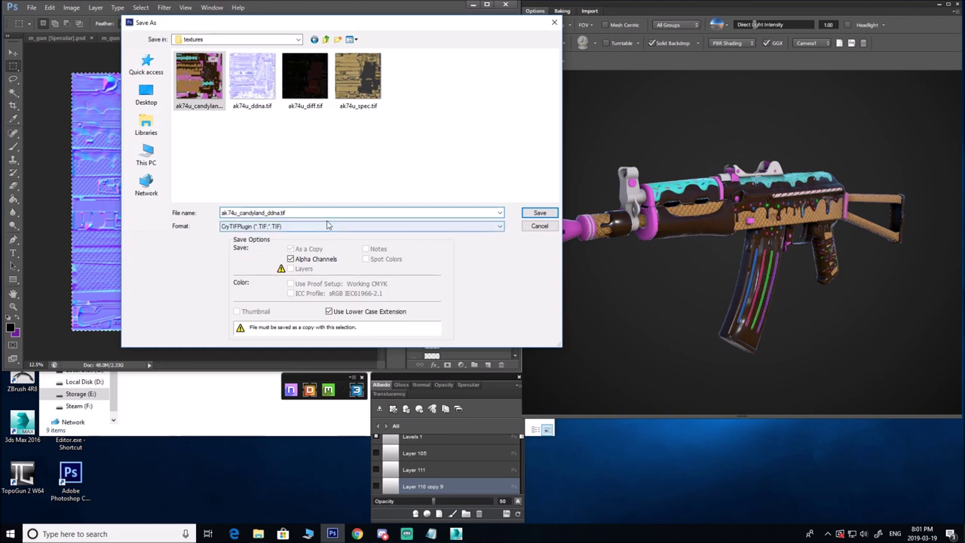
{"action": "left_click", "coordinate": [533, 214]}
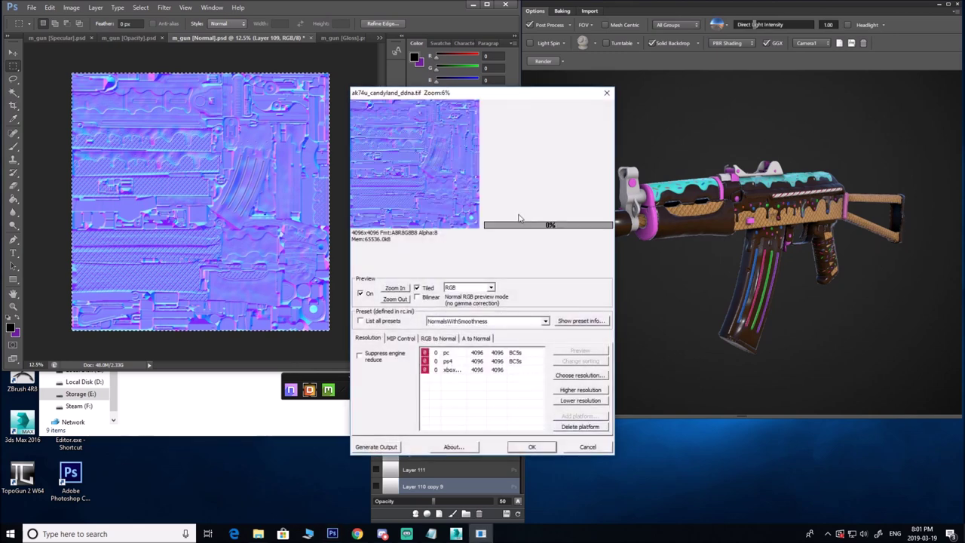
Set the pc resolution to 2048 x 2048, choose the NormalsWithSmoothness_Legacy preset and confirm the CryTIF export.
{"action": "left_click", "coordinate": [492, 352]}
{"action": "left_click", "coordinate": [577, 375]}
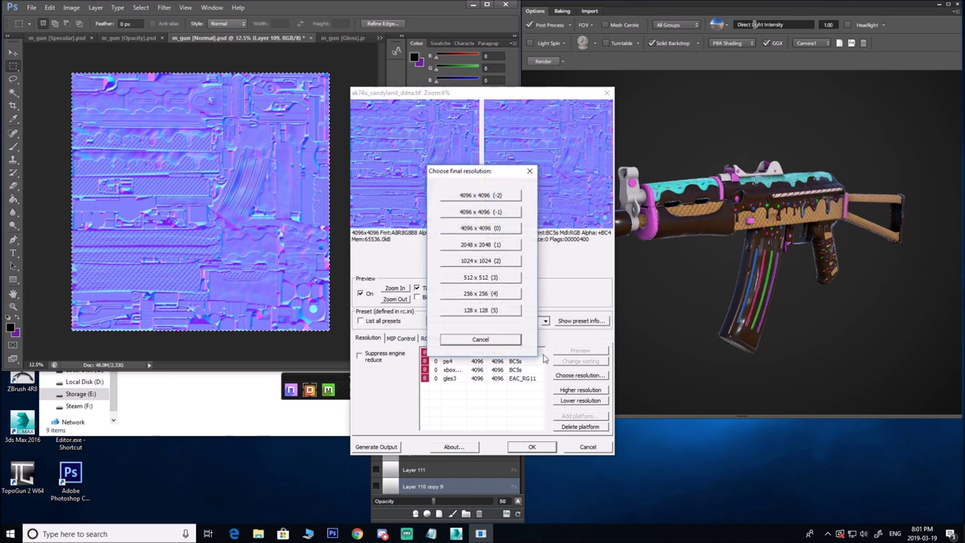
{"action": "left_click", "coordinate": [483, 245]}
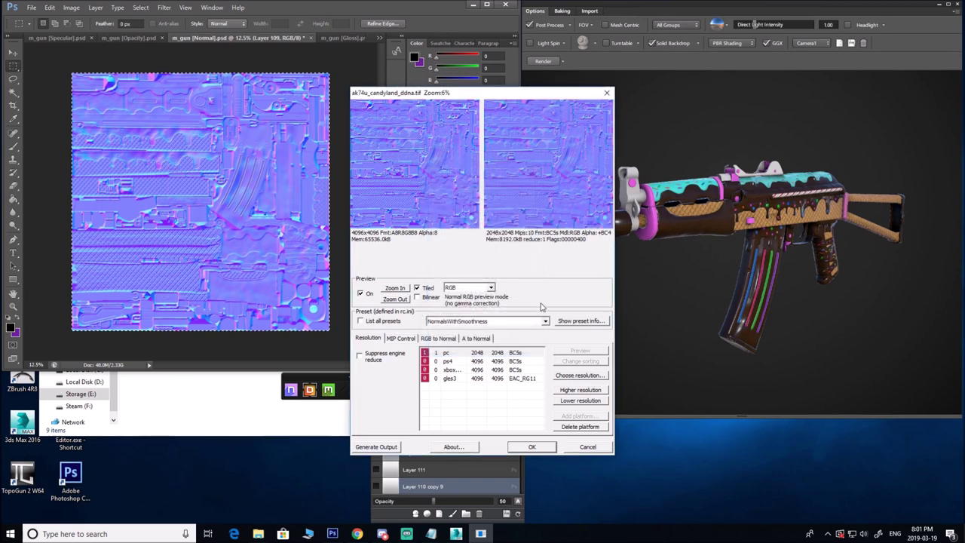
{"action": "left_click", "coordinate": [472, 323]}
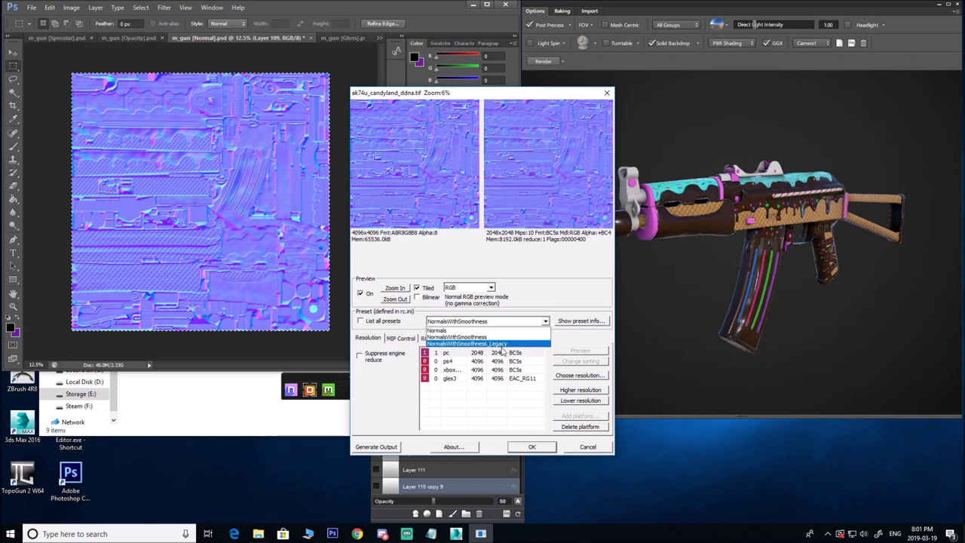
{"action": "left_click", "coordinate": [483, 344]}
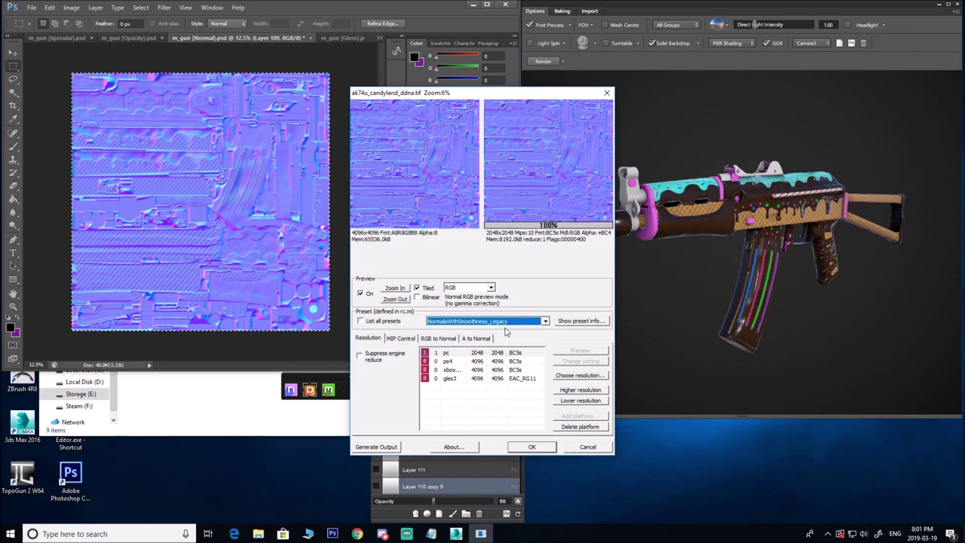
{"action": "left_click", "coordinate": [531, 448]}
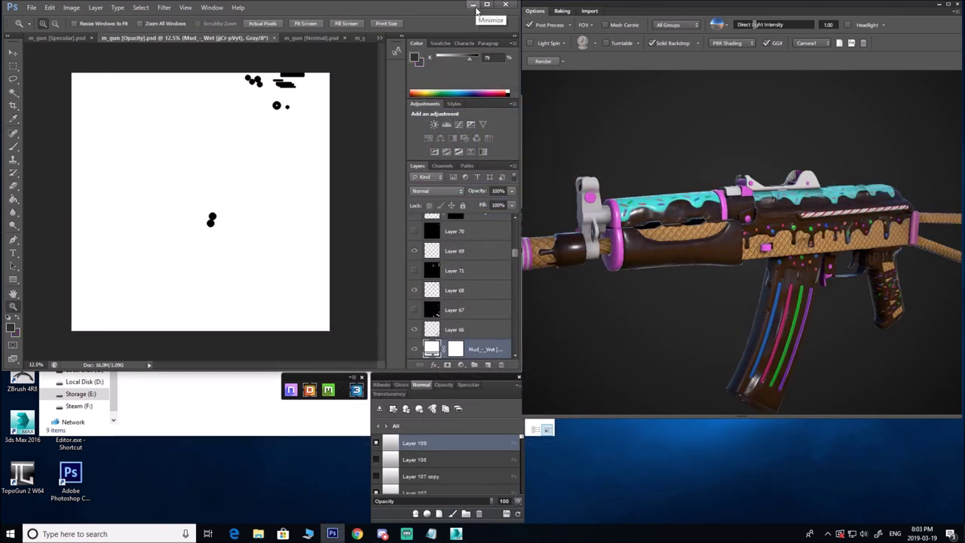
Switch to the CRYENGINE Sandbox level and filter the brush objects for ak74u.
{"action": "left_click", "coordinate": [475, 10]}
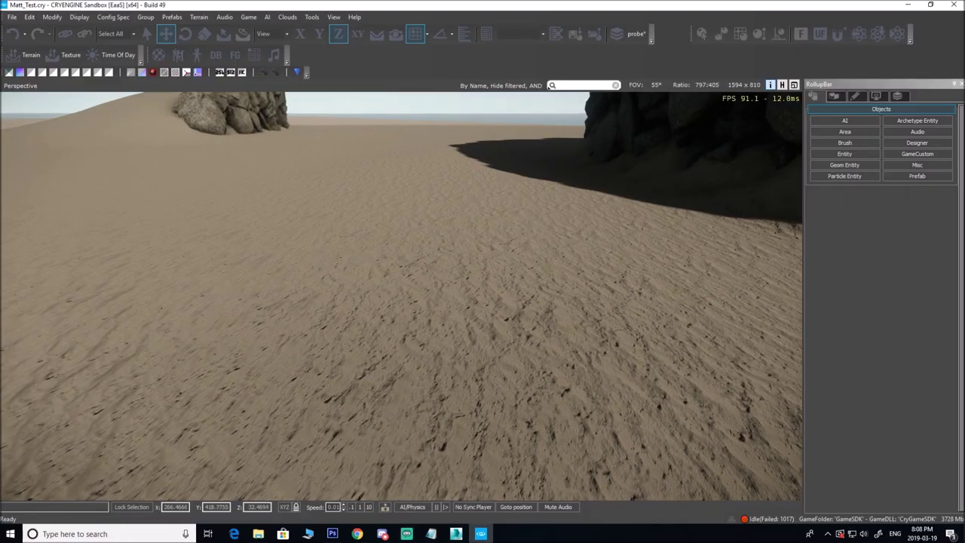
{"action": "key", "text": "w"}
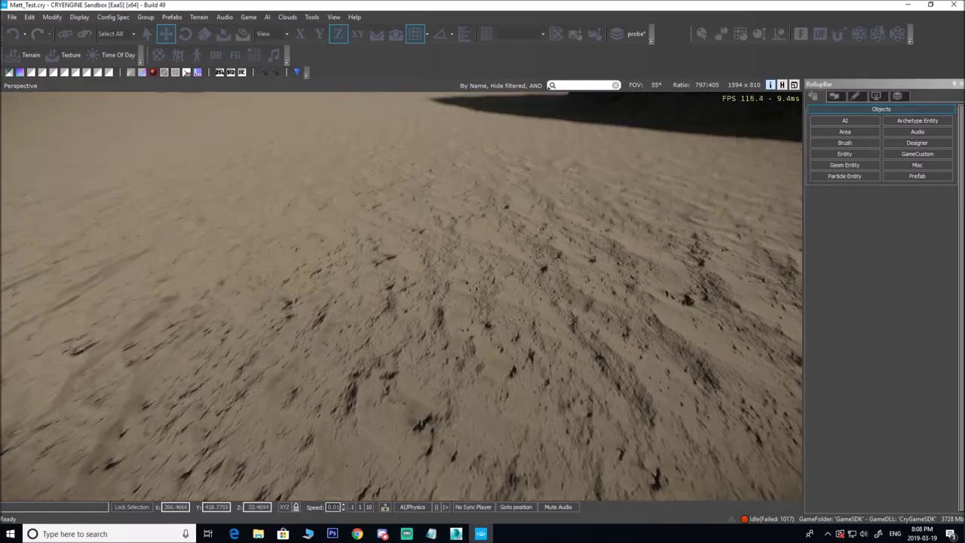
{"action": "right_click_drag", "start_coordinate": [508, 322], "coordinate": [509, 291]}
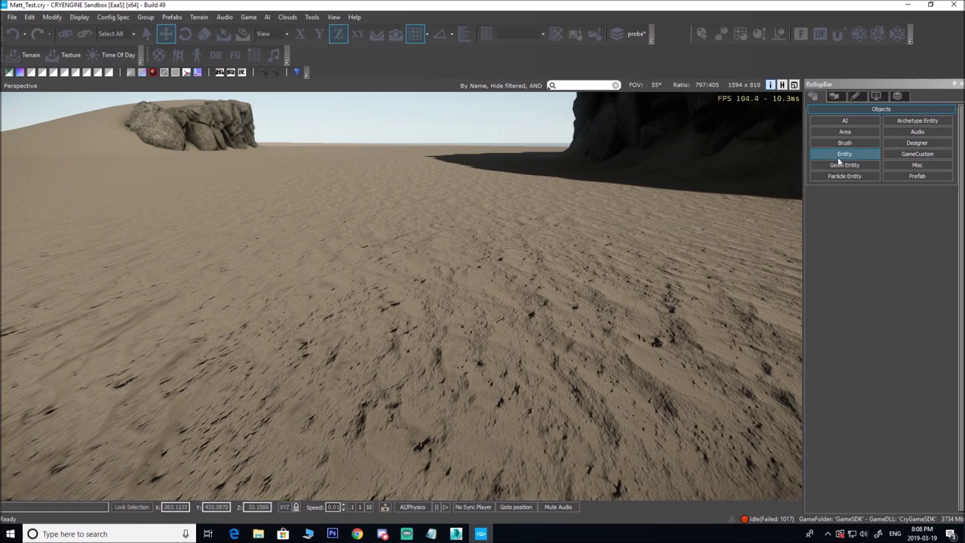
{"action": "left_click", "coordinate": [829, 143]}
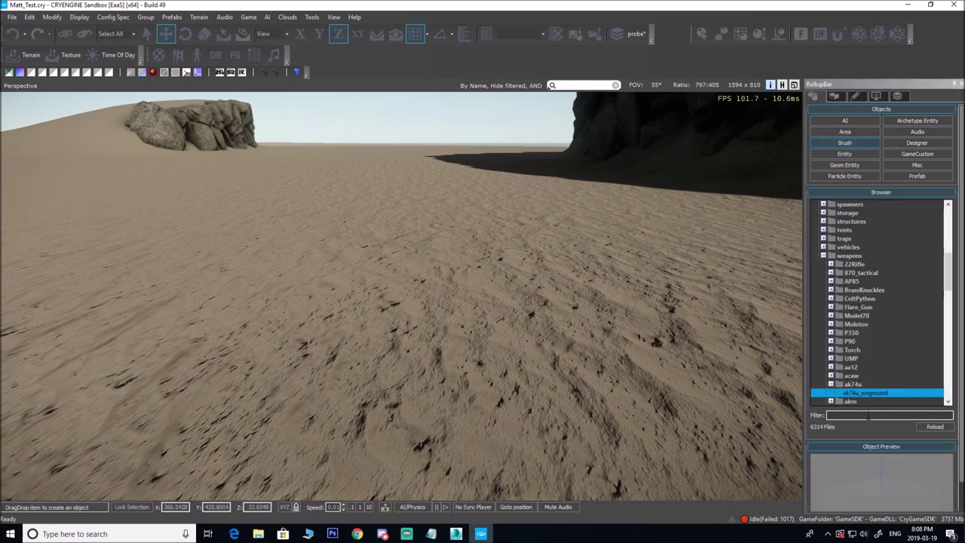
{"action": "left_click", "coordinate": [890, 415]}
{"action": "type", "text": "ak74u"}
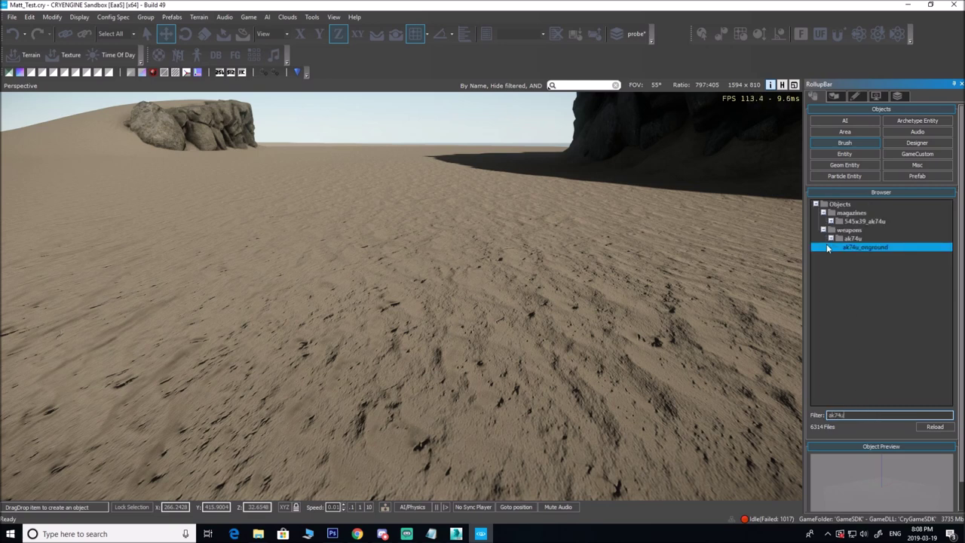
Place the ak74u_onground brush on the open sand in front of the rocks.
{"action": "mouse_move", "coordinate": [877, 246]}
{"action": "left_mouse_down"}
{"action": "mouse_move", "coordinate": [383, 305]}
{"action": "mouse_move", "coordinate": [431, 209]}
{"action": "left_mouse_up"}
{"action": "left_click", "coordinate": [383, 305]}
{"action": "left_click", "coordinate": [385, 323]}
{"action": "right_click_drag", "start_coordinate": [430, 209], "coordinate": [467, 237]}
{"action": "key", "text": "w"}
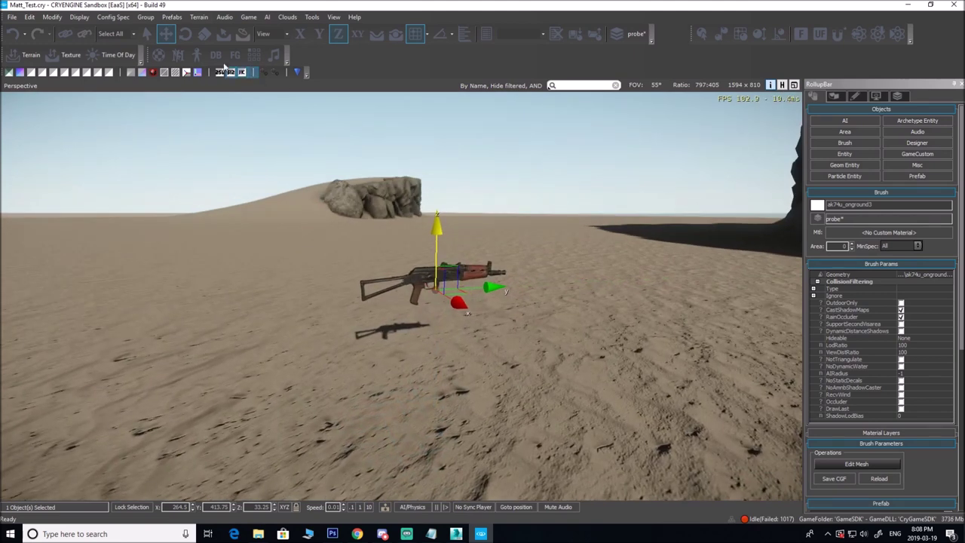
Scale the placed AK74U brush up uniformly to about 10.3.
{"action": "left_click", "coordinate": [186, 34]}
{"action": "left_click_drag", "start_coordinate": [437, 245], "coordinate": [430, 256]}
{"action": "key", "text": "3"}
{"action": "left_click_drag", "start_coordinate": [441, 291], "coordinate": [778, 34]}
Examine the enlarged AK74U brush and its current materials from close up and from different angles.
{"action": "right_click_drag", "start_coordinate": [508, 233], "coordinate": [547, 235]}
{"action": "key", "text": "w"}
{"action": "key", "text": "s"}
{"action": "key", "text": "w"}
{"action": "key", "text": "s"}
{"action": "key", "text": "w"}
{"action": "right_click_drag", "start_coordinate": [403, 240], "coordinate": [387, 246]}
{"action": "key", "text": "s"}
{"action": "key", "text": "w"}
{"action": "right_click_drag", "start_coordinate": [187, 260], "coordinate": [167, 263]}
{"action": "key", "text": "s"}
{"action": "key", "text": "s"}
{"action": "left_click_drag", "start_coordinate": [427, 335], "coordinate": [428, 308]}
{"action": "key", "text": "w"}
{"action": "right_click_drag", "start_coordinate": [427, 308], "coordinate": [454, 300]}
{"action": "key", "text": "s"}
{"action": "key", "text": "s"}
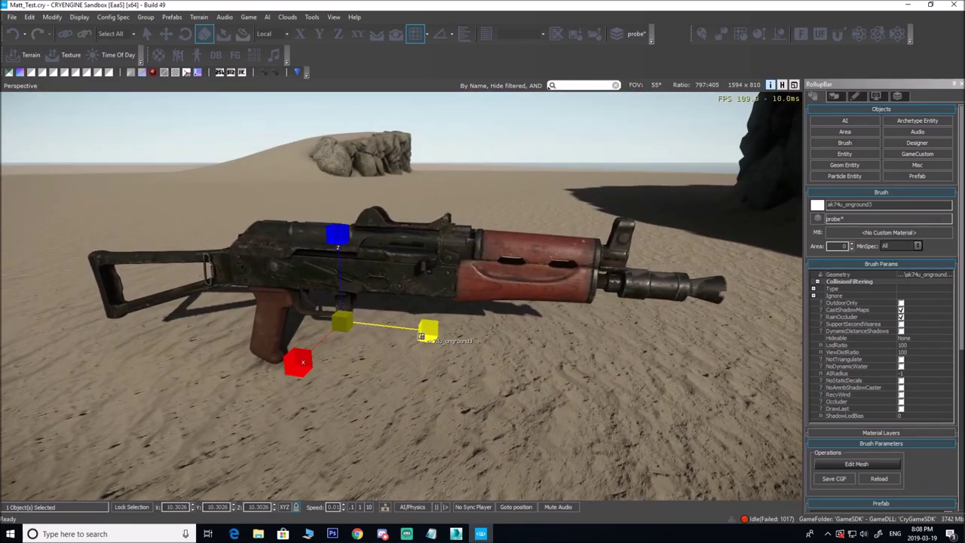
Filter the Material Editor for ak74u and expand the ak74u weapon material folder, with the viewport brush deselected.
{"action": "right_click_drag", "start_coordinate": [421, 336], "coordinate": [410, 331]}
{"action": "left_click", "coordinate": [462, 376]}
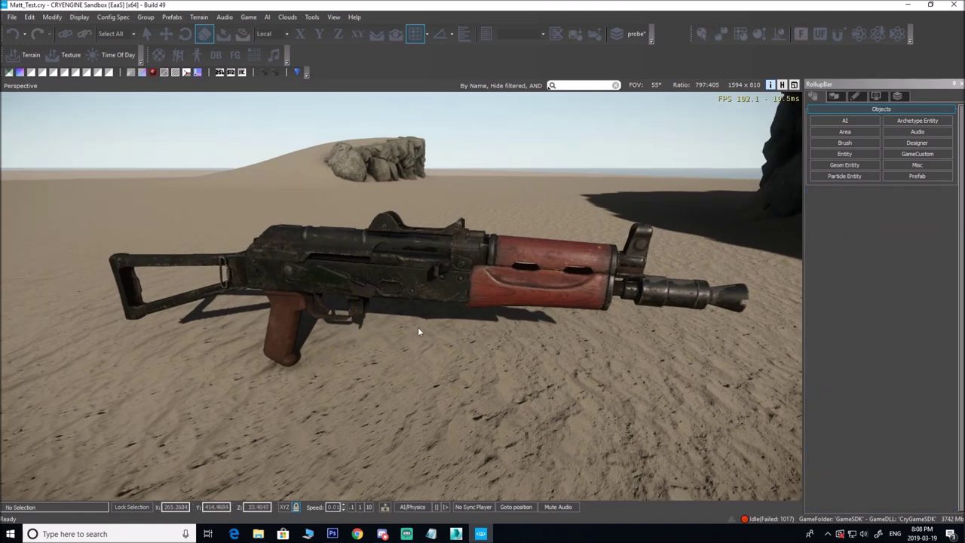
{"action": "left_click_drag", "start_coordinate": [964, 128], "coordinate": [609, 129]}
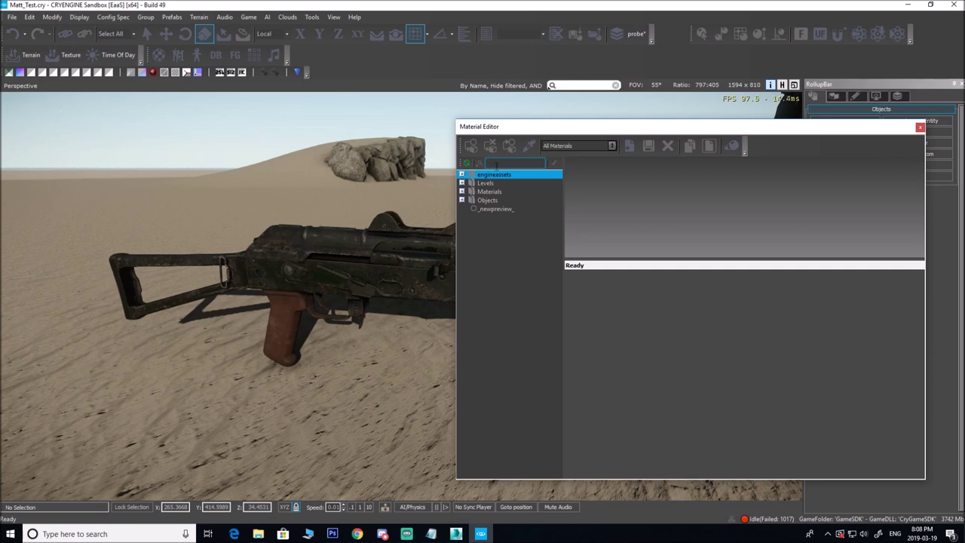
{"action": "type", "text": "ak74u"}
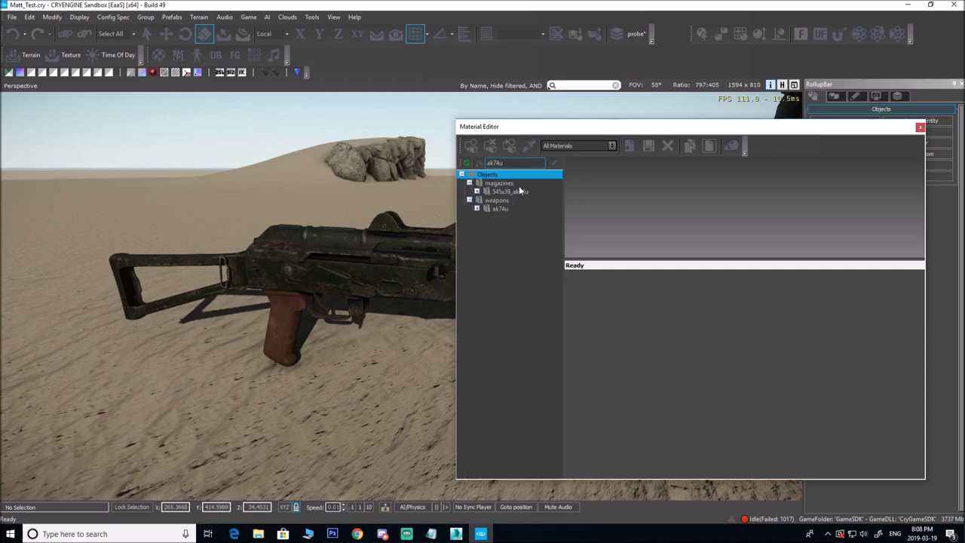
{"action": "left_click", "coordinate": [476, 208]}
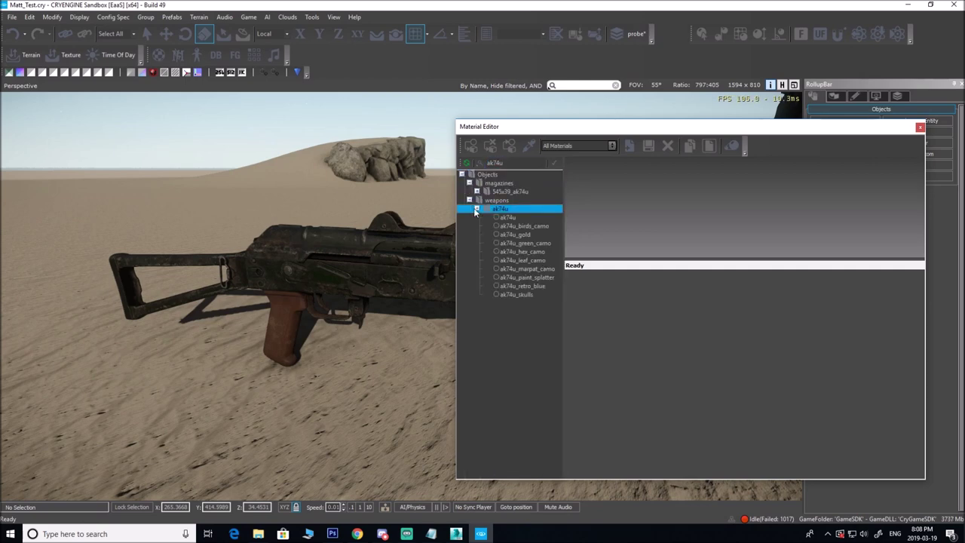
Try the ak74u_skulls, ak74u_leaf_camo and ak74u_gold materials on the placed brush, ending with the default ak74u material.
{"action": "left_click", "coordinate": [519, 296]}
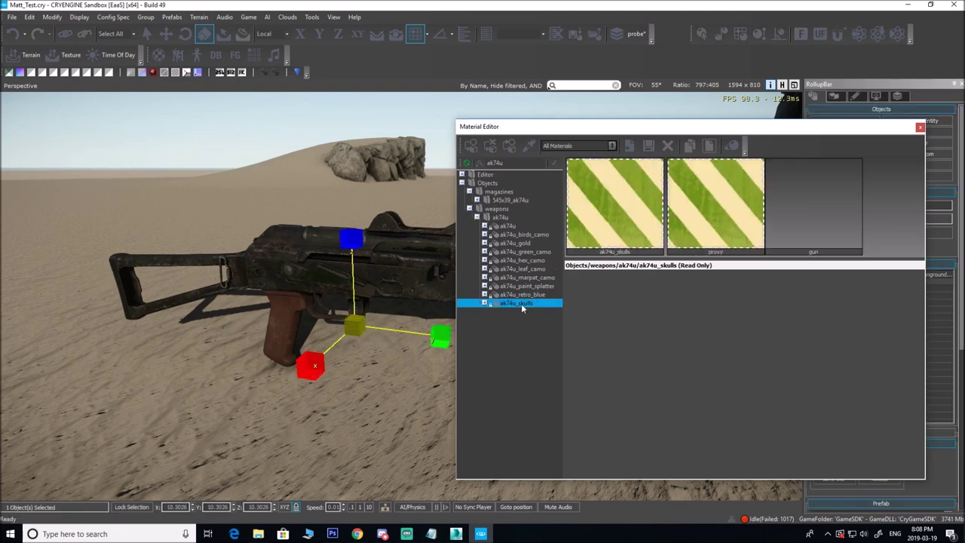
{"action": "right_click", "coordinate": [522, 308]}
{"action": "left_click", "coordinate": [577, 411]}
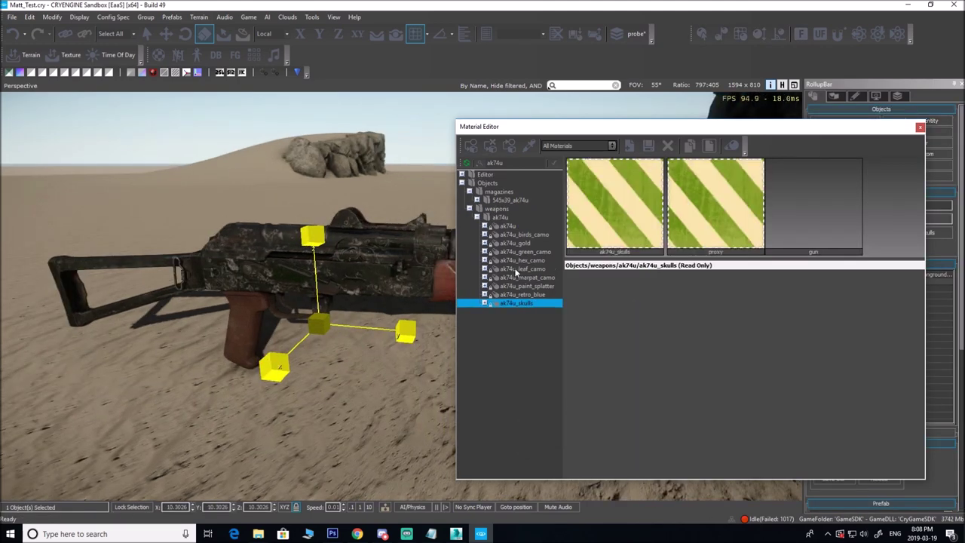
{"action": "right_click", "coordinate": [517, 272]}
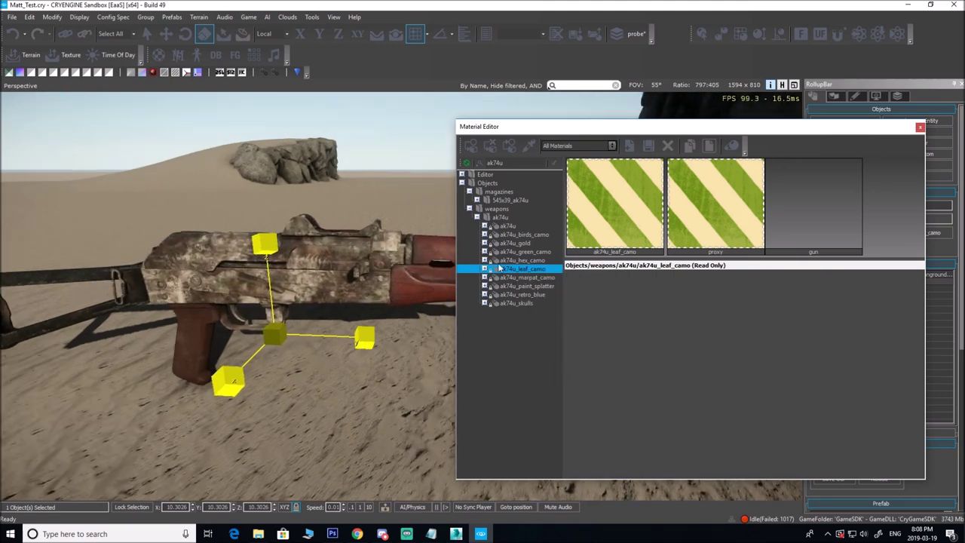
{"action": "left_click", "coordinate": [525, 252]}
{"action": "left_click", "coordinate": [525, 243]}
{"action": "right_click", "coordinate": [526, 243]}
{"action": "left_click", "coordinate": [551, 348]}
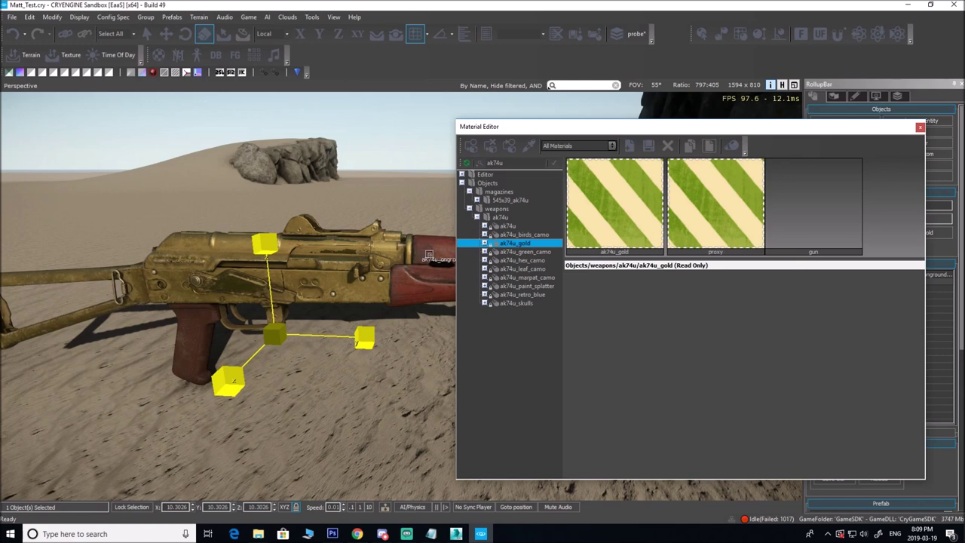
{"action": "left_click", "coordinate": [509, 226]}
{"action": "right_click", "coordinate": [510, 227]}
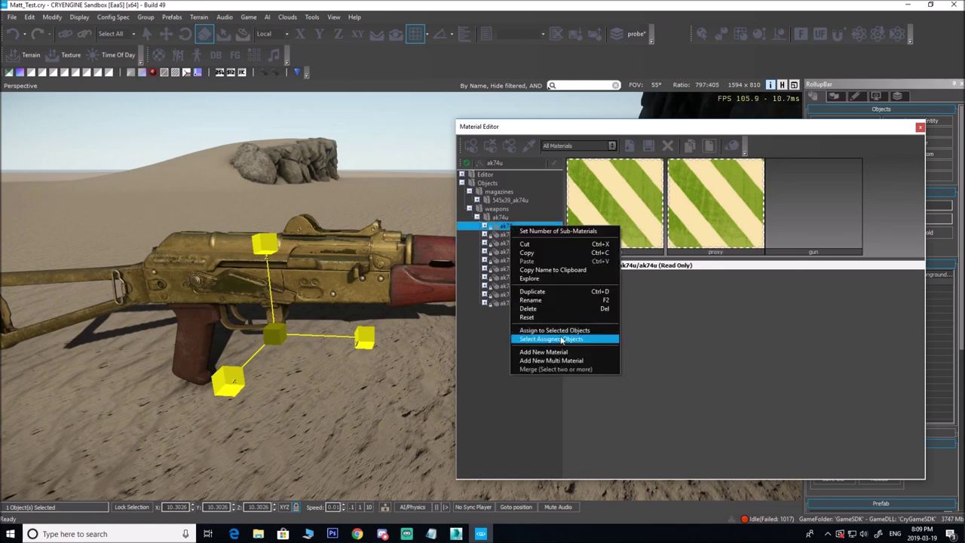
{"action": "left_click", "coordinate": [554, 336]}
Duplicate the default ak74u material and rename the copy ak74u_candyland.mtl.
{"action": "right_click", "coordinate": [515, 228]}
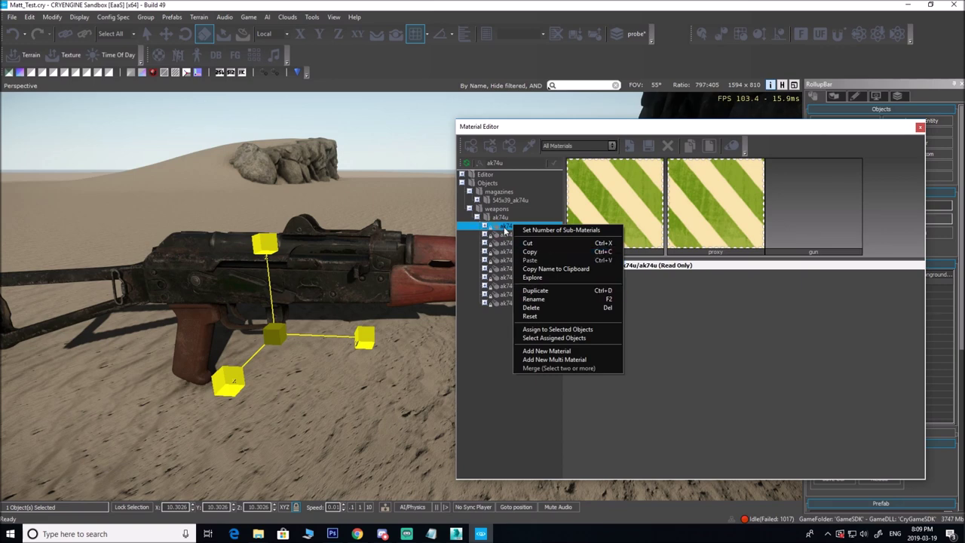
{"action": "left_click", "coordinate": [537, 290]}
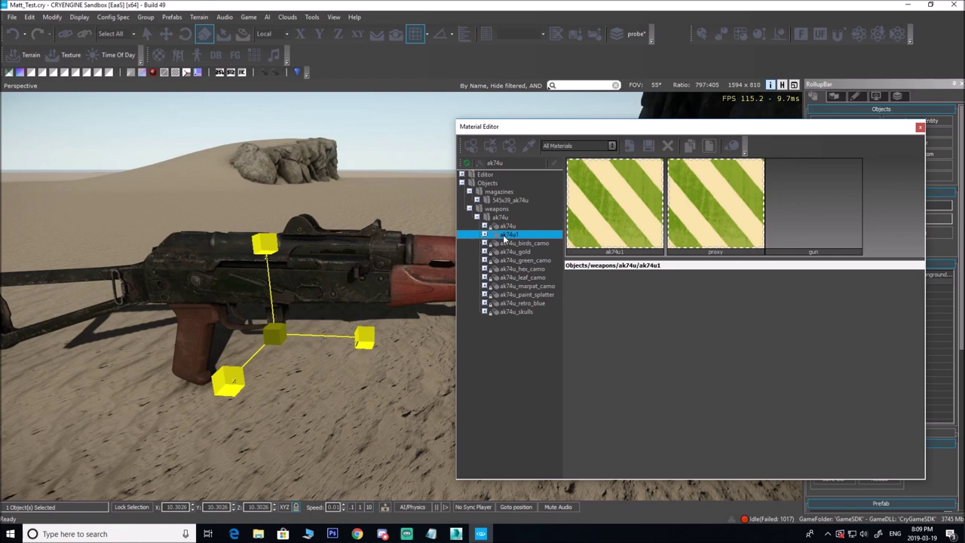
{"action": "right_click", "coordinate": [504, 237]}
{"action": "left_click", "coordinate": [502, 239]}
{"action": "right_click", "coordinate": [508, 239]}
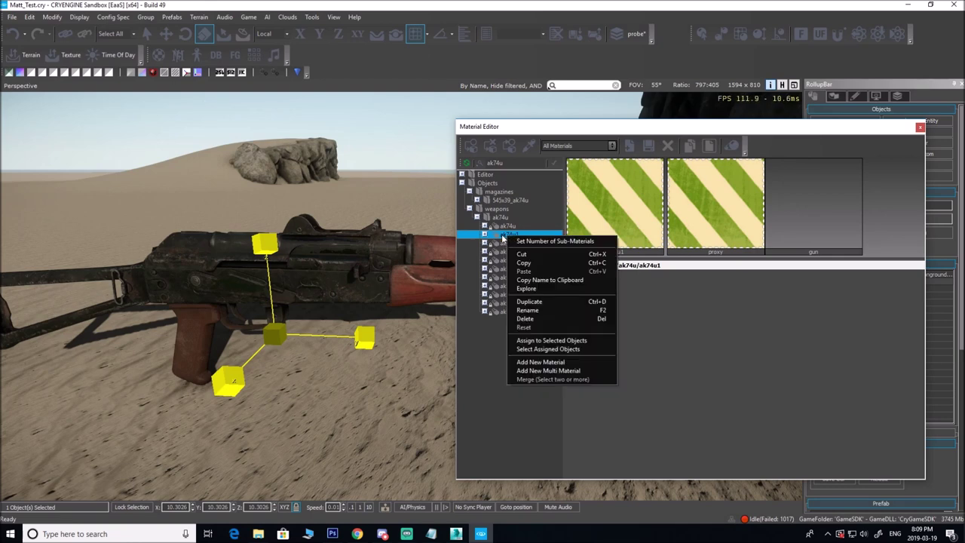
{"action": "left_click", "coordinate": [531, 312]}
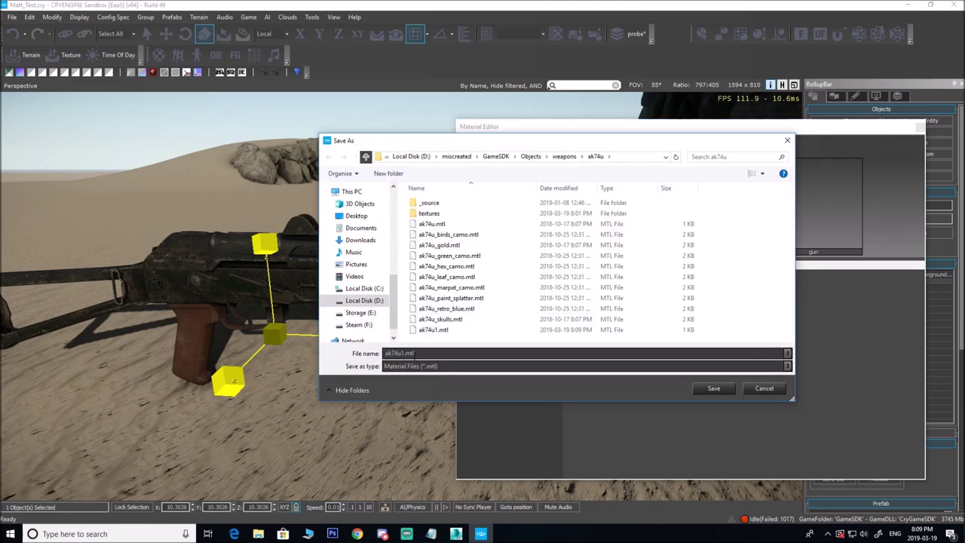
{"action": "double_click", "coordinate": [403, 352]}
{"action": "left_click", "coordinate": [432, 352]}
{"action": "key", "text": "BackSpace"}
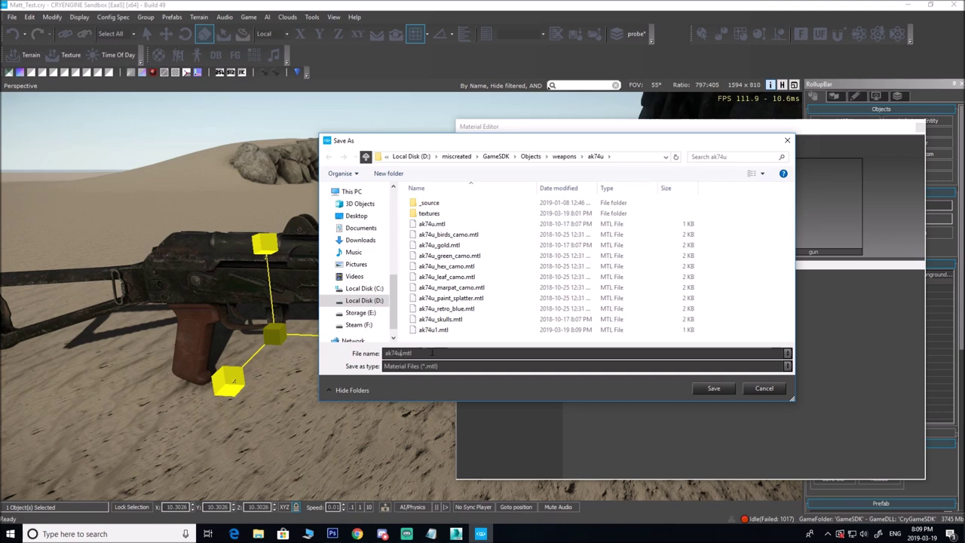
{"action": "type", "text": "_camdyland"}
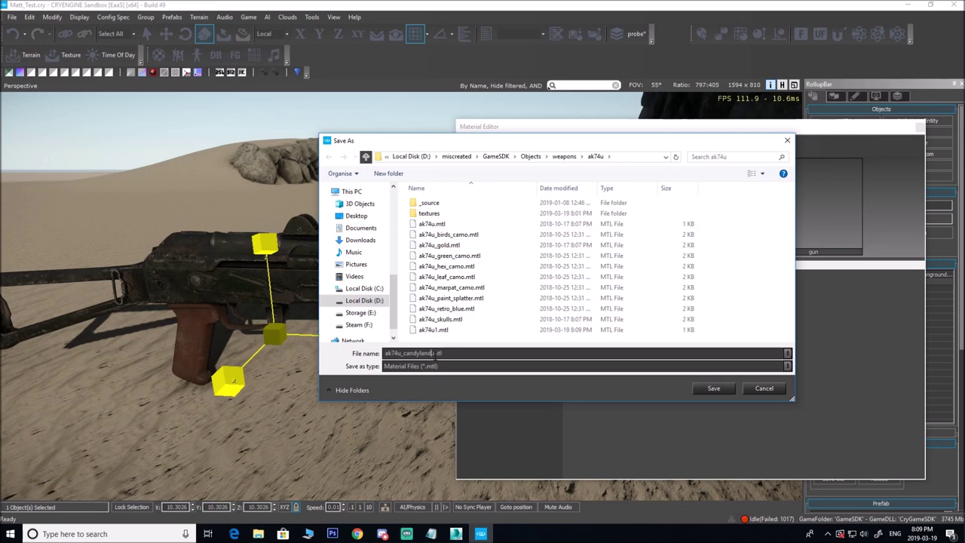
{"action": "left_click", "coordinate": [695, 389]}
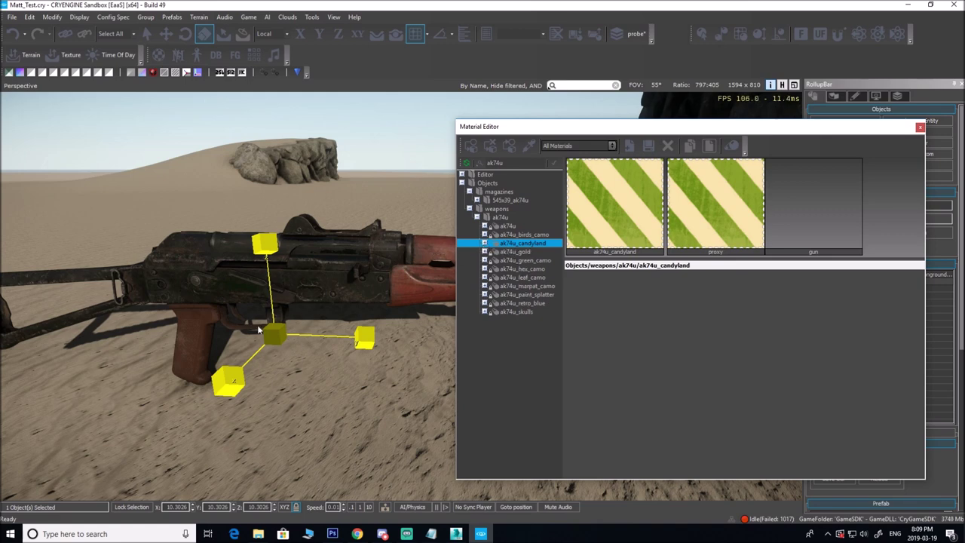
Assign the ak74u_candyland material to the selected brush and open its gun sub-material for editing.
{"action": "right_click", "coordinate": [518, 248]}
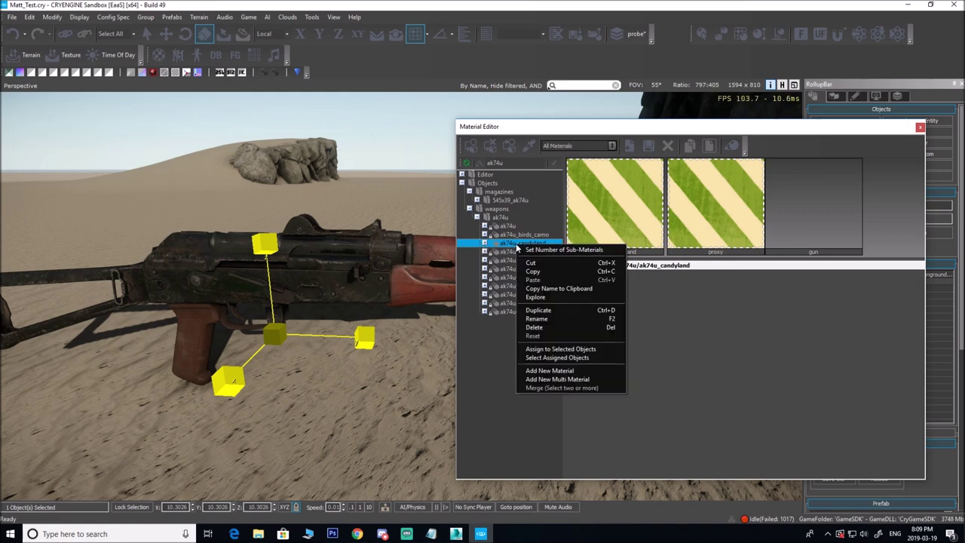
{"action": "left_click", "coordinate": [548, 349]}
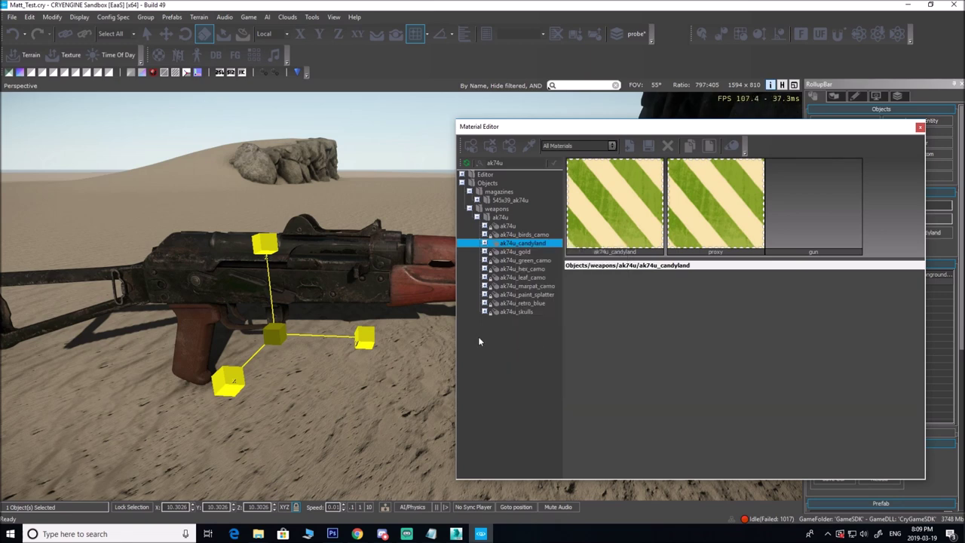
{"action": "left_click", "coordinate": [485, 243]}
{"action": "left_click", "coordinate": [522, 260]}
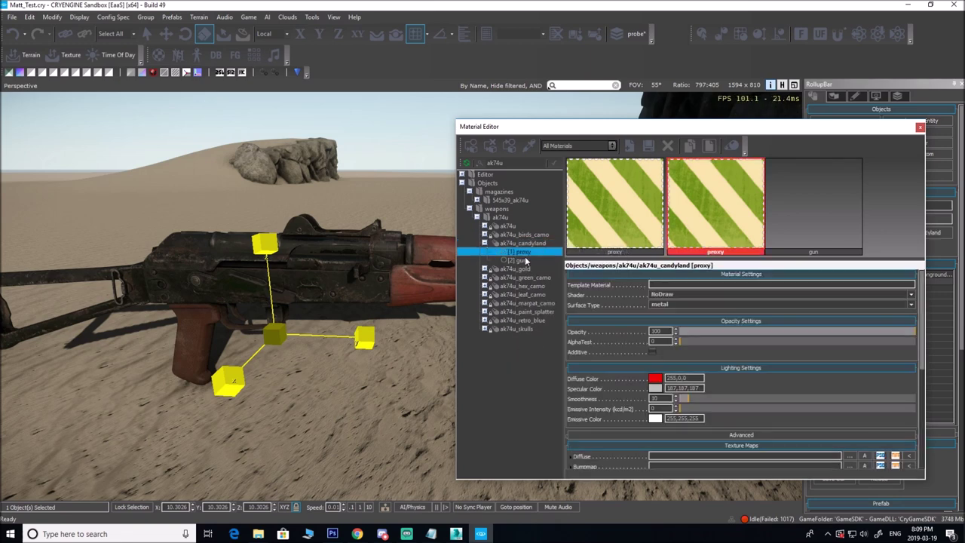
{"action": "key", "text": "s"}
{"action": "mouse_move", "coordinate": [369, 281]}
{"action": "right_mouse_down"}
{"action": "mouse_move", "coordinate": [348, 286]}
{"action": "mouse_move", "coordinate": [358, 285]}
{"action": "right_mouse_up"}
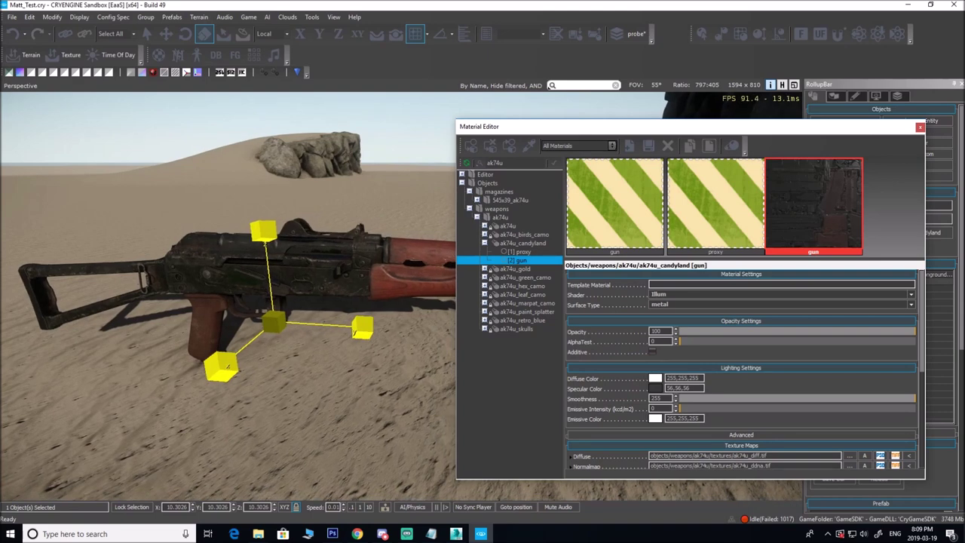
{"action": "left_click", "coordinate": [521, 261]}
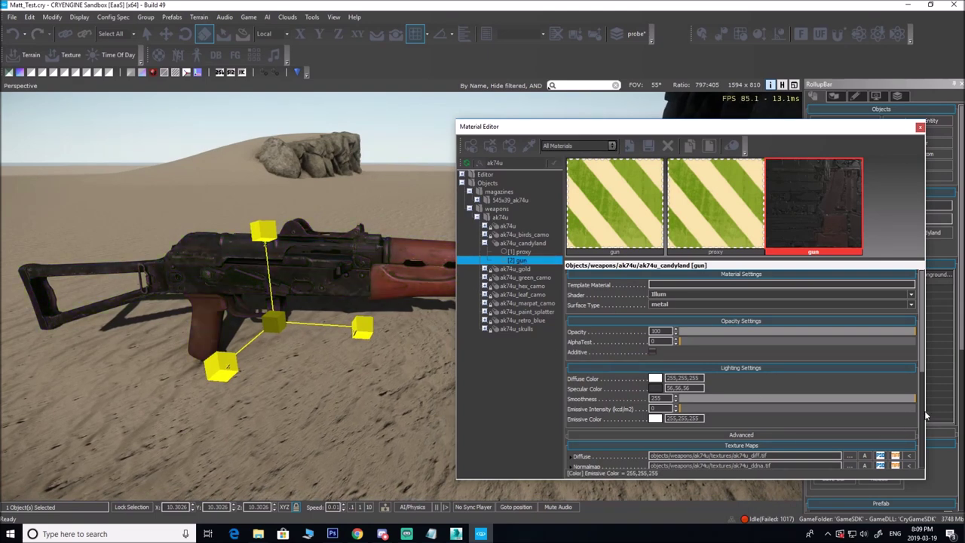
Set the gun sub-material's diffuse texture map to ak74u_candyland_diff.tif.
{"action": "scroll", "coordinate": [920, 364], "scroll_direction": "down", "scroll_amount": 2}
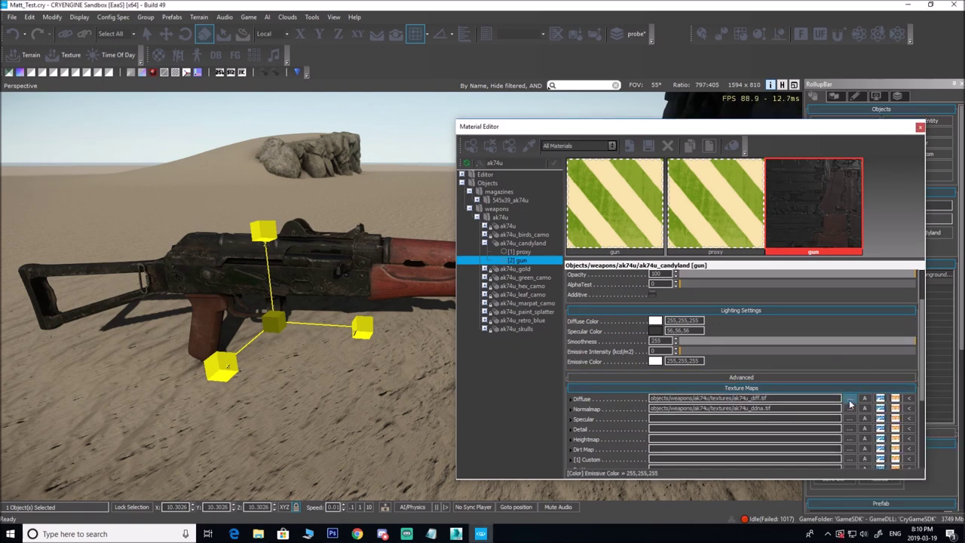
{"action": "left_click", "coordinate": [849, 403]}
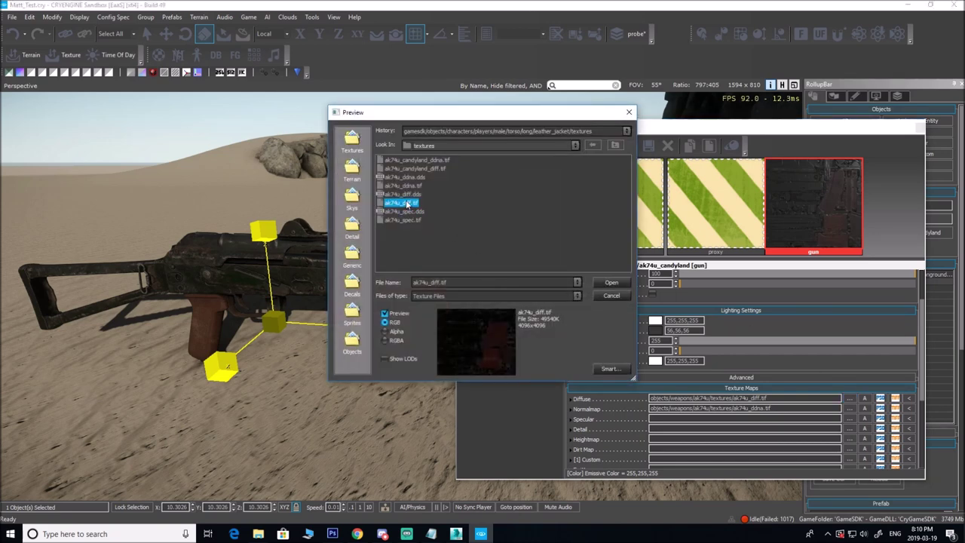
{"action": "left_click", "coordinate": [407, 185]}
{"action": "left_click", "coordinate": [415, 176]}
{"action": "left_click", "coordinate": [418, 169]}
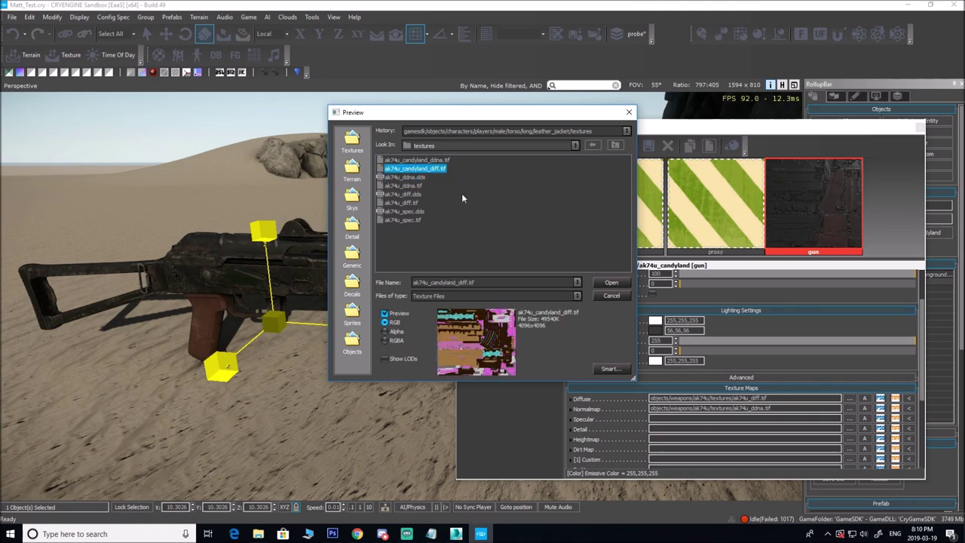
{"action": "left_click", "coordinate": [610, 283]}
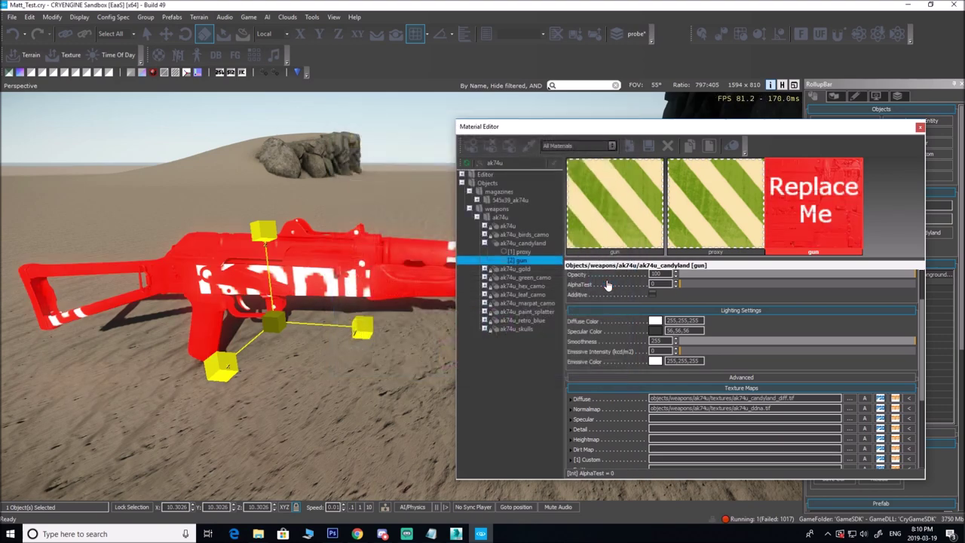
Examine the candyland diffuse texture on the AK74U brush up close and from different angles, with the Material Editor moved aside.
{"action": "mouse_move", "coordinate": [370, 295]}
{"action": "right_mouse_down"}
{"action": "mouse_move", "coordinate": [381, 295]}
{"action": "mouse_move", "coordinate": [358, 296]}
{"action": "right_mouse_up"}
{"action": "left_click_drag", "start_coordinate": [573, 128], "coordinate": [665, 126]}
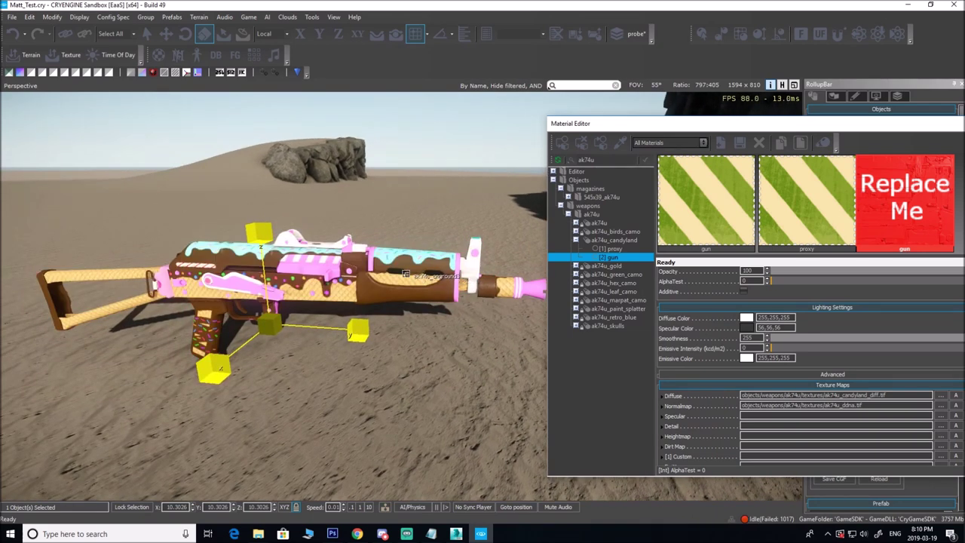
{"action": "mouse_move", "coordinate": [285, 294]}
{"action": "right_mouse_down"}
{"action": "mouse_move", "coordinate": [268, 294]}
{"action": "mouse_move", "coordinate": [283, 303]}
{"action": "mouse_move", "coordinate": [279, 291]}
{"action": "mouse_move", "coordinate": [328, 296]}
{"action": "mouse_move", "coordinate": [299, 299]}
{"action": "right_mouse_up"}
{"action": "key", "text": "w"}
{"action": "key", "text": "a"}
{"action": "key", "text": "s"}
{"action": "key", "text": "w"}
{"action": "key", "text": "d"}
{"action": "right_click_drag", "start_coordinate": [348, 352], "coordinate": [348, 353]}
{"action": "key", "text": "s"}
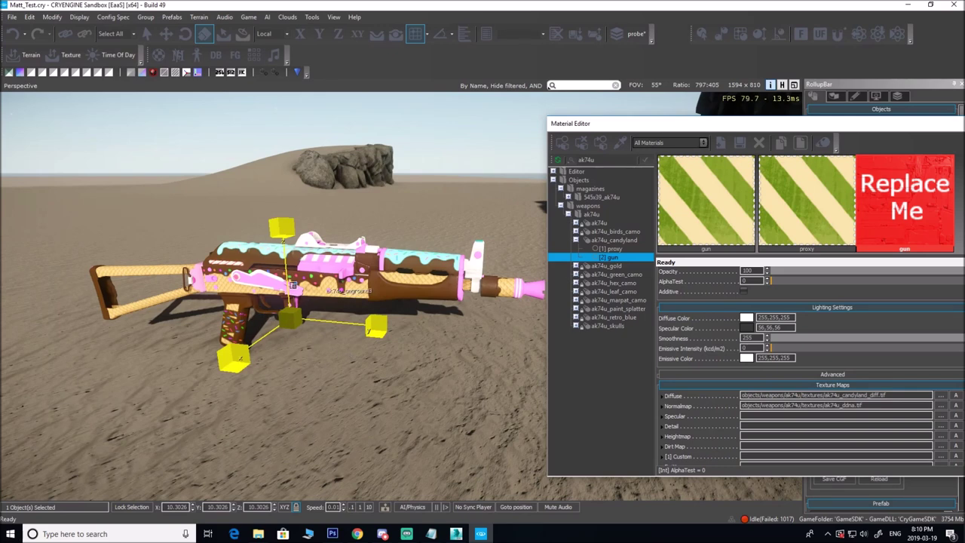
Switch to Photoshop and bring up the m_gun [Albedo].psd document.
{"action": "left_click", "coordinate": [332, 534]}
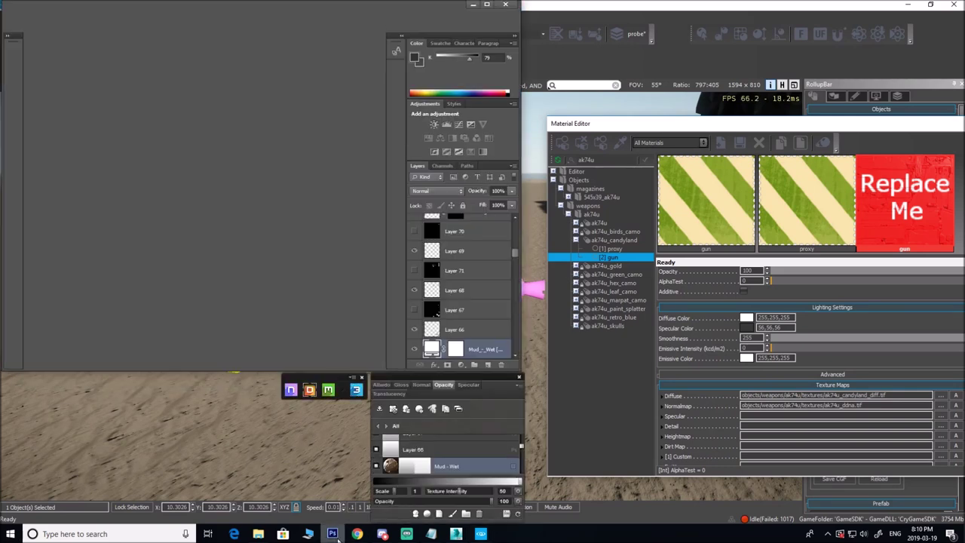
{"action": "left_click", "coordinate": [379, 38]}
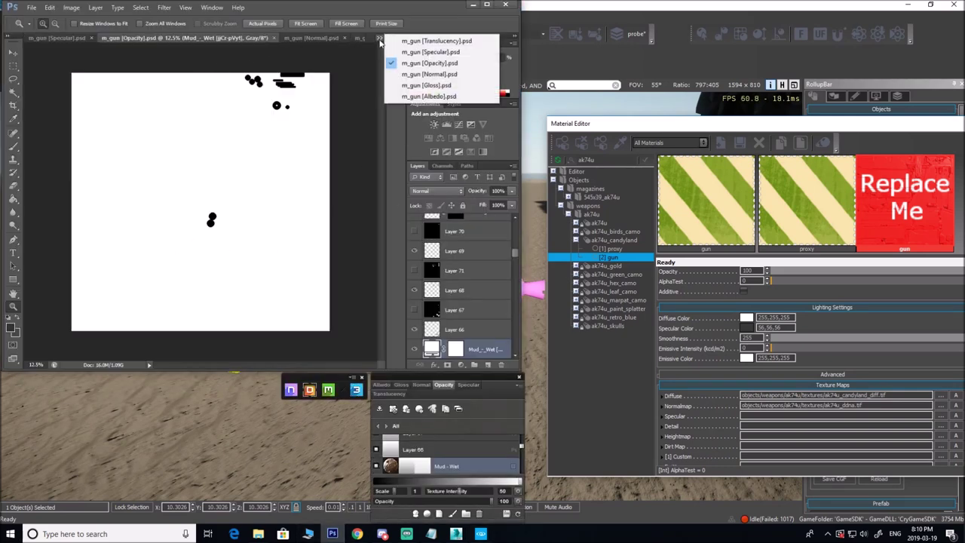
{"action": "left_click", "coordinate": [426, 97]}
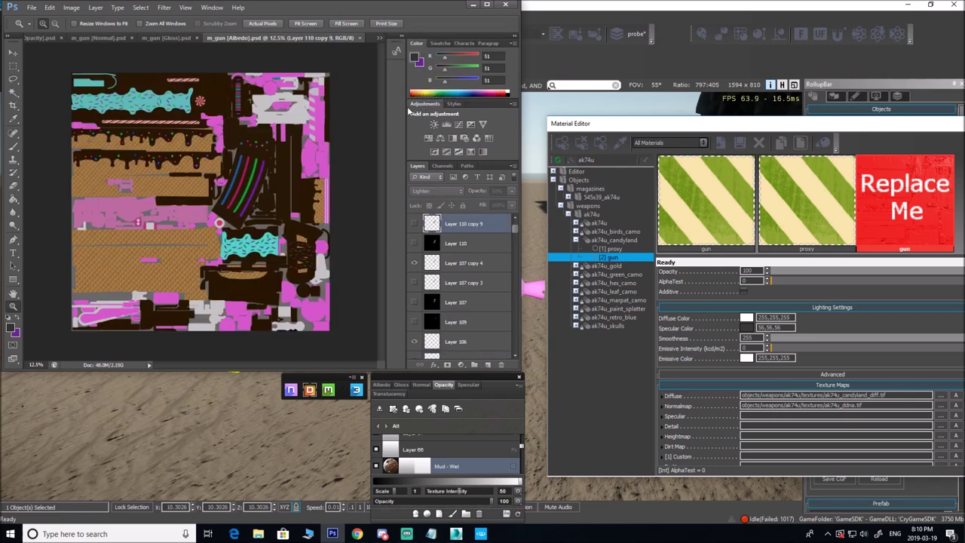
Compare the albedo with and without the Levels 1 adjustment layer and delete that layer.
{"action": "scroll", "coordinate": [451, 252], "scroll_direction": "up", "scroll_amount": 3}
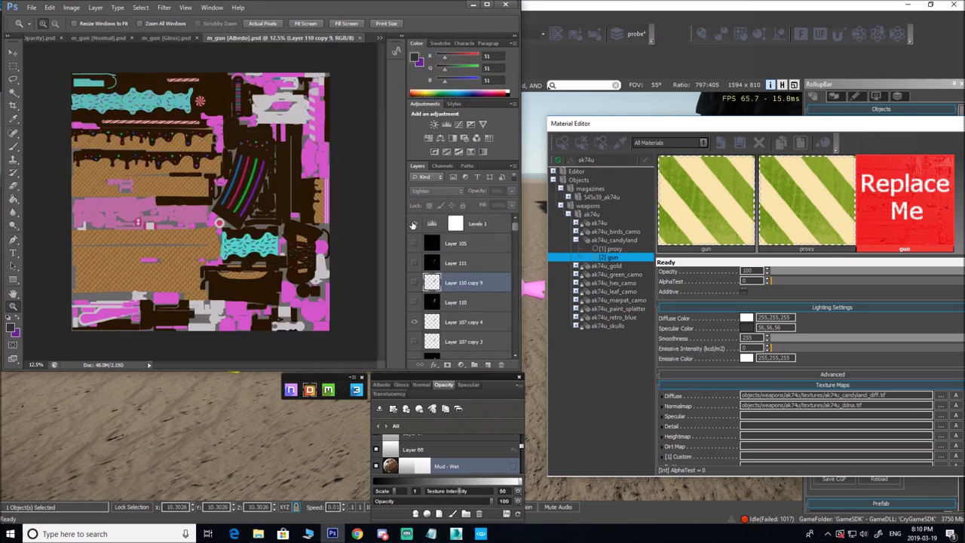
{"action": "left_click", "coordinate": [442, 240]}
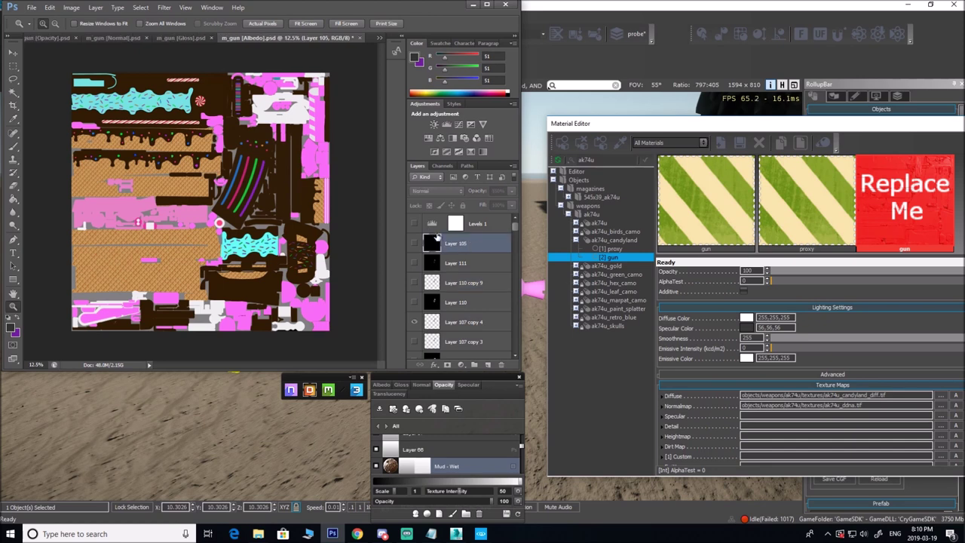
{"action": "left_click", "coordinate": [414, 224]}
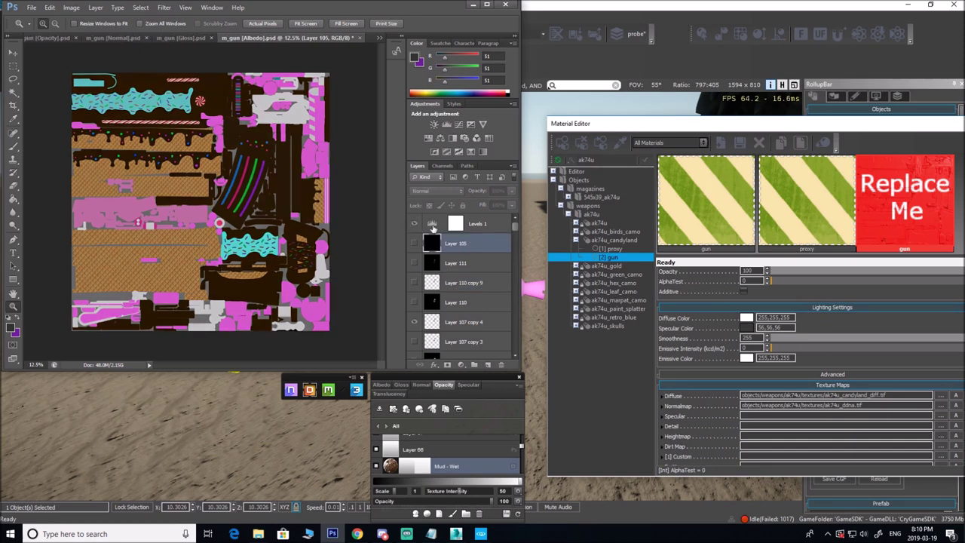
{"action": "left_click", "coordinate": [433, 228]}
{"action": "left_click", "coordinate": [462, 247]}
{"action": "left_click", "coordinate": [478, 229]}
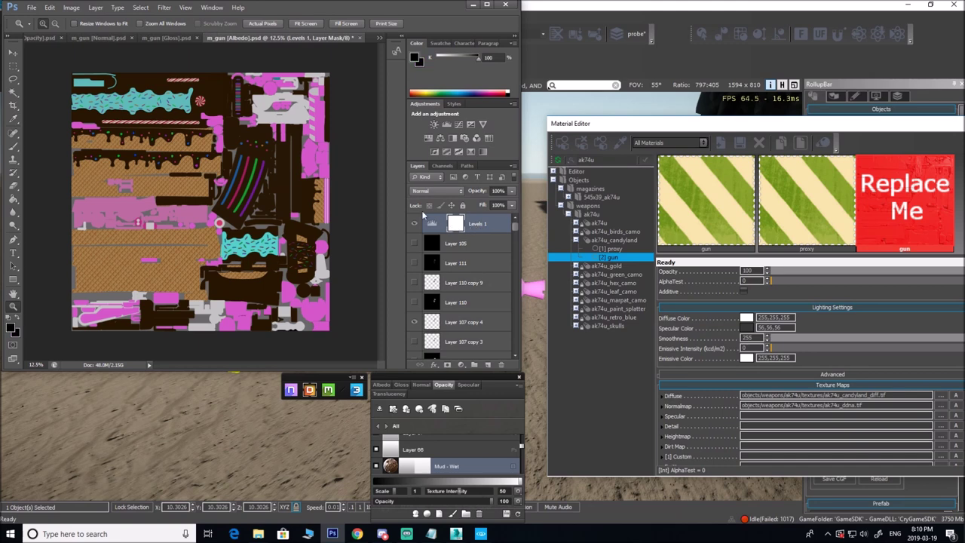
{"action": "key", "text": "Delete"}
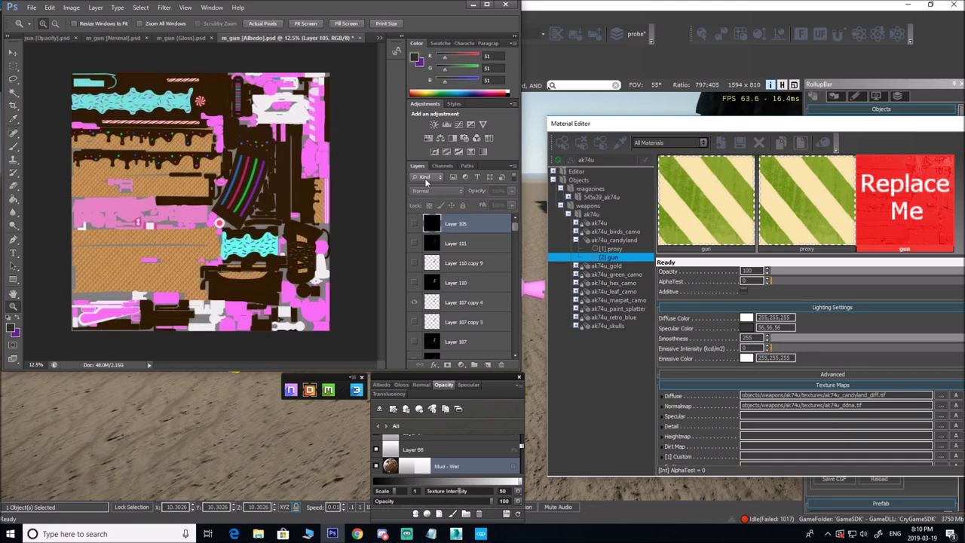
Add a Levels adjustment layer to the albedo, lowering the white output level to 150.
{"action": "left_click", "coordinate": [445, 124]}
{"action": "left_click_drag", "start_coordinate": [434, 159], "coordinate": [336, 122]}
{"action": "left_click_drag", "start_coordinate": [360, 265], "coordinate": [316, 263]}
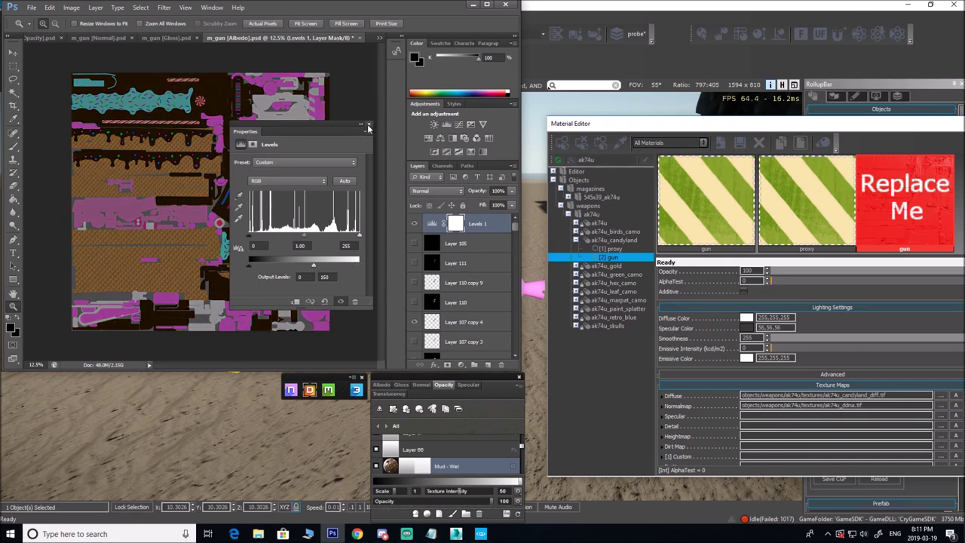
{"action": "left_click", "coordinate": [368, 124]}
Start saving the albedo under a new file, choosing CryTIFPlugin (*.TIF) as the format.
{"action": "left_click", "coordinate": [32, 7]}
{"action": "left_click", "coordinate": [47, 129]}
{"action": "left_click", "coordinate": [326, 227]}
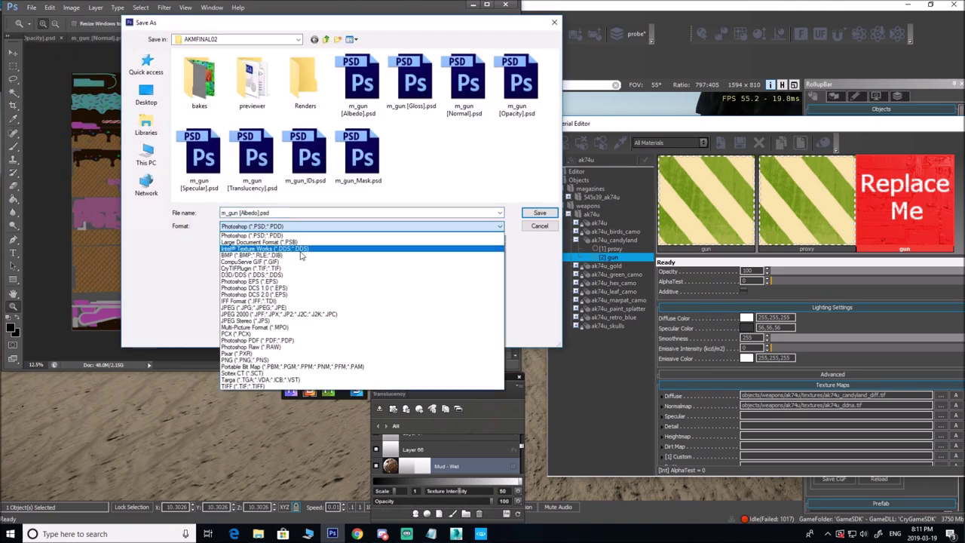
{"action": "left_click", "coordinate": [324, 269]}
Set the save location to the textures folder of the ak74u weapon in the miscreated directory on drive D.
{"action": "left_click", "coordinate": [147, 65]}
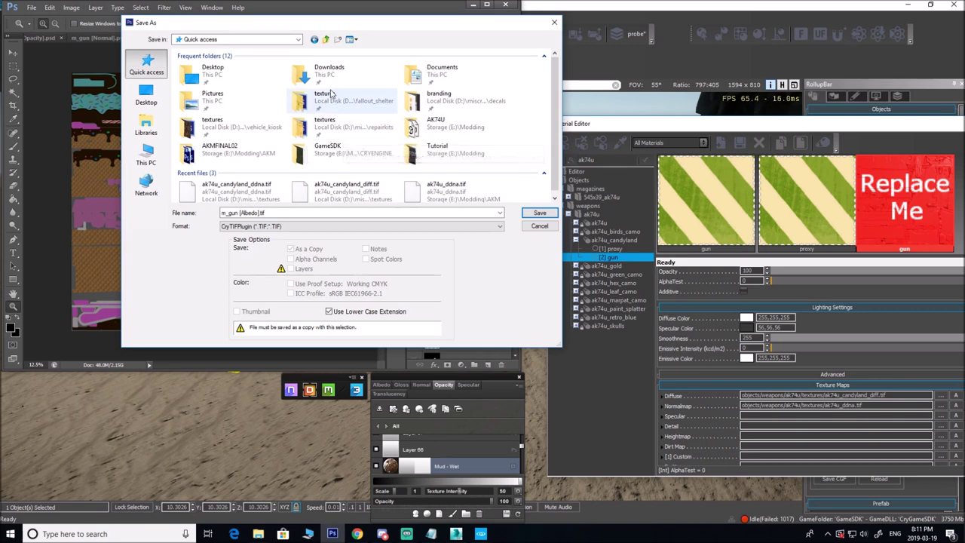
{"action": "left_click", "coordinate": [146, 155]}
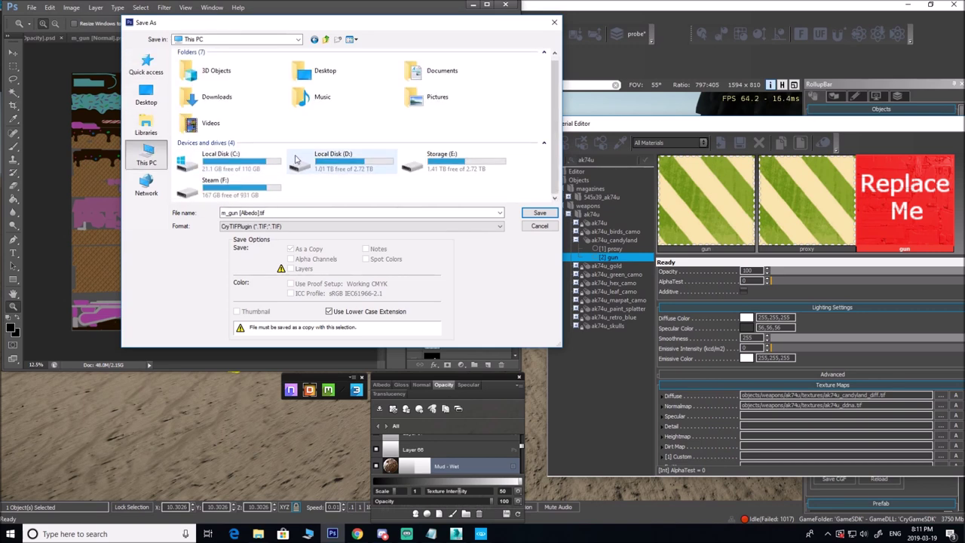
{"action": "double_click", "coordinate": [324, 160]}
{"action": "double_click", "coordinate": [230, 183]}
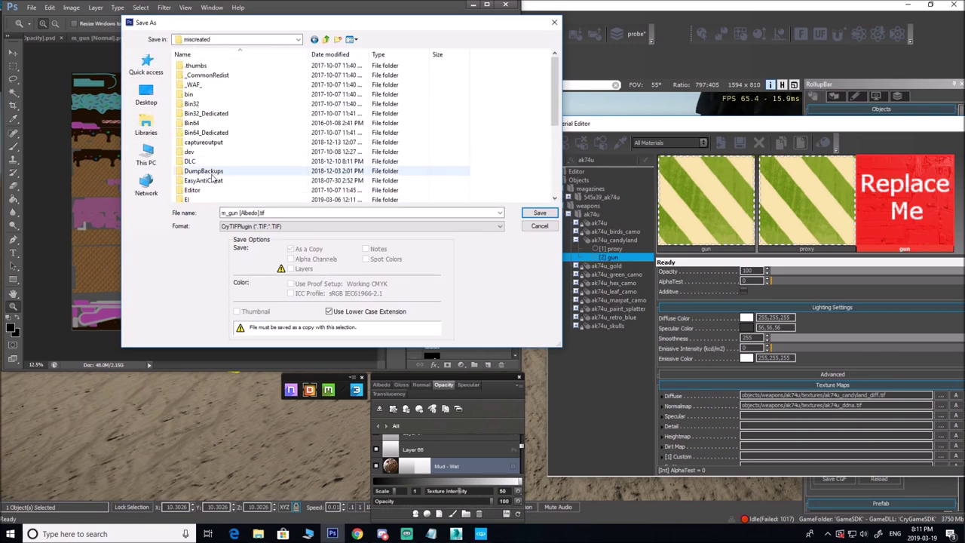
{"action": "scroll", "coordinate": [209, 170], "scroll_direction": "down", "scroll_amount": 2}
{"action": "double_click", "coordinate": [205, 167]}
{"action": "double_click", "coordinate": [211, 156]}
{"action": "scroll", "coordinate": [211, 181], "scroll_direction": "down", "scroll_amount": 5}
{"action": "left_click", "coordinate": [211, 189]}
{"action": "double_click", "coordinate": [211, 190]}
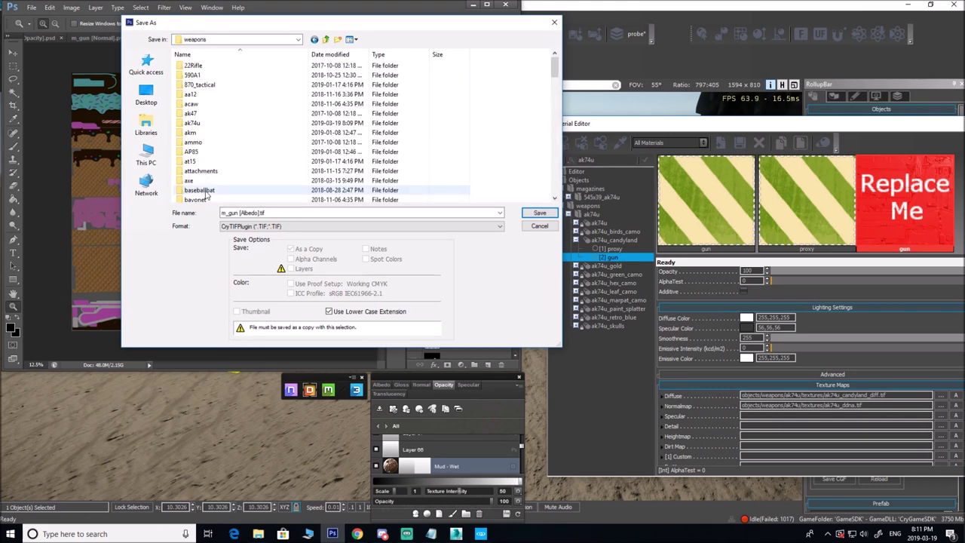
{"action": "double_click", "coordinate": [205, 124]}
{"action": "double_click", "coordinate": [199, 75]}
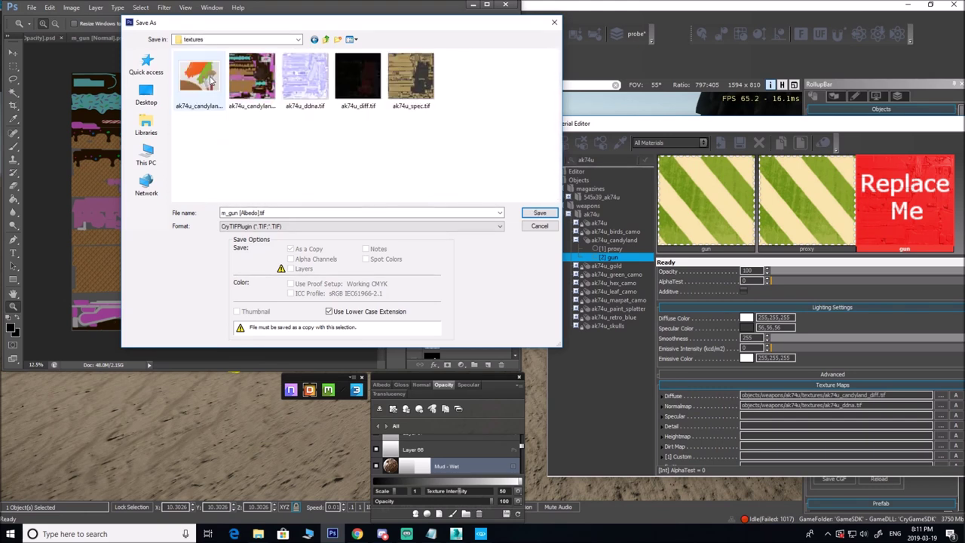
Overwrite ak74u_candyland_diff.tif with the darkened albedo and export it using the Albedo preset.
{"action": "left_click", "coordinate": [252, 79]}
{"action": "left_click", "coordinate": [540, 214]}
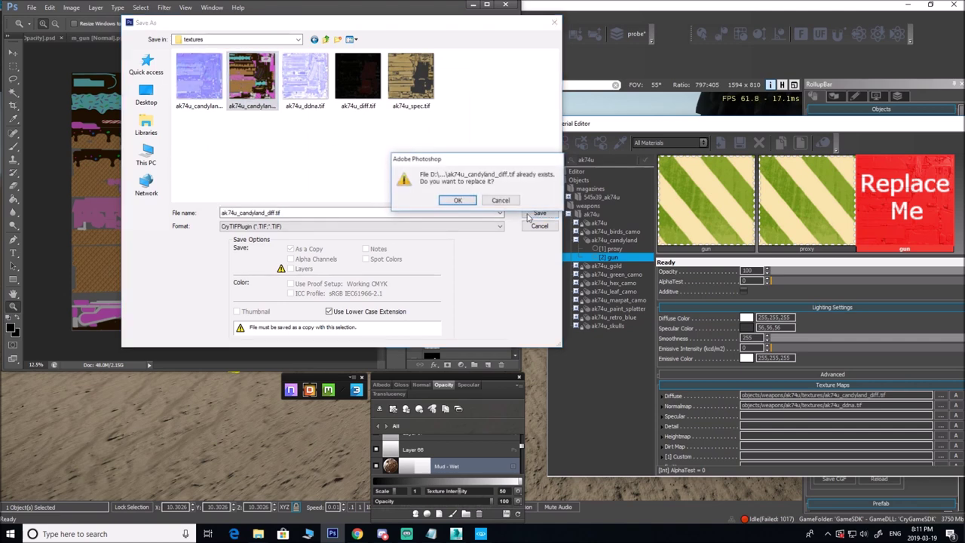
{"action": "left_click", "coordinate": [458, 204]}
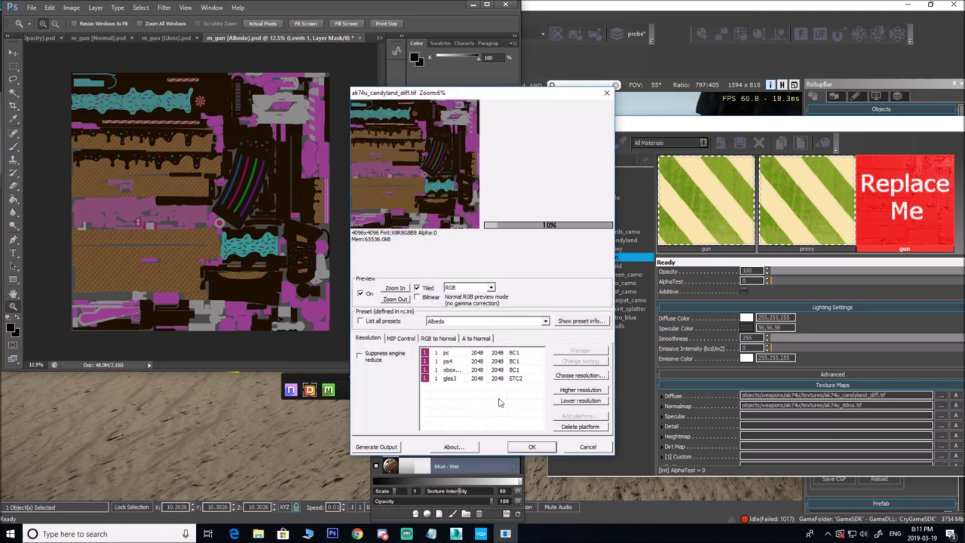
{"action": "left_click", "coordinate": [533, 446]}
Switch back to CRYENGINE and examine the candyland AK74U with its re-exported diffuse texture.
{"action": "left_click", "coordinate": [617, 20]}
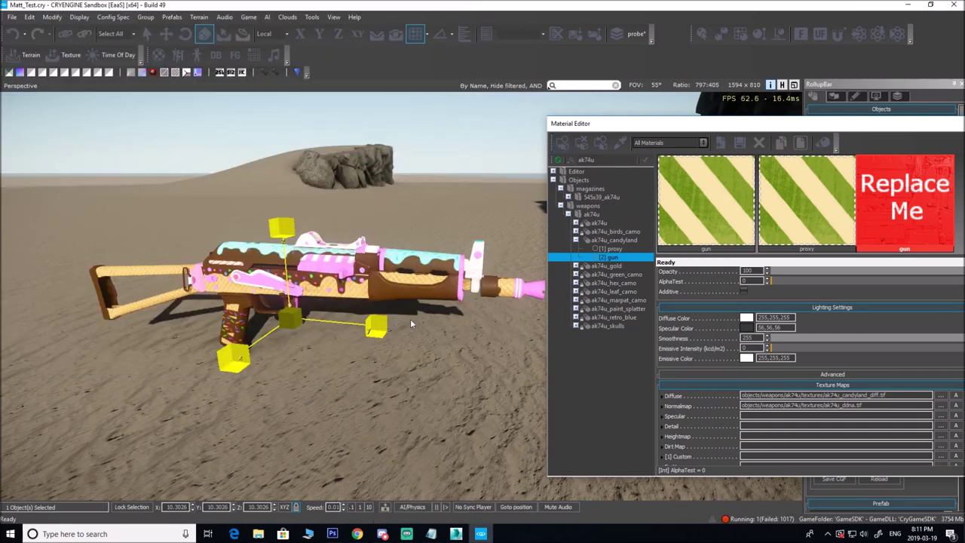
{"action": "right_click_drag", "start_coordinate": [412, 324], "coordinate": [407, 322]}
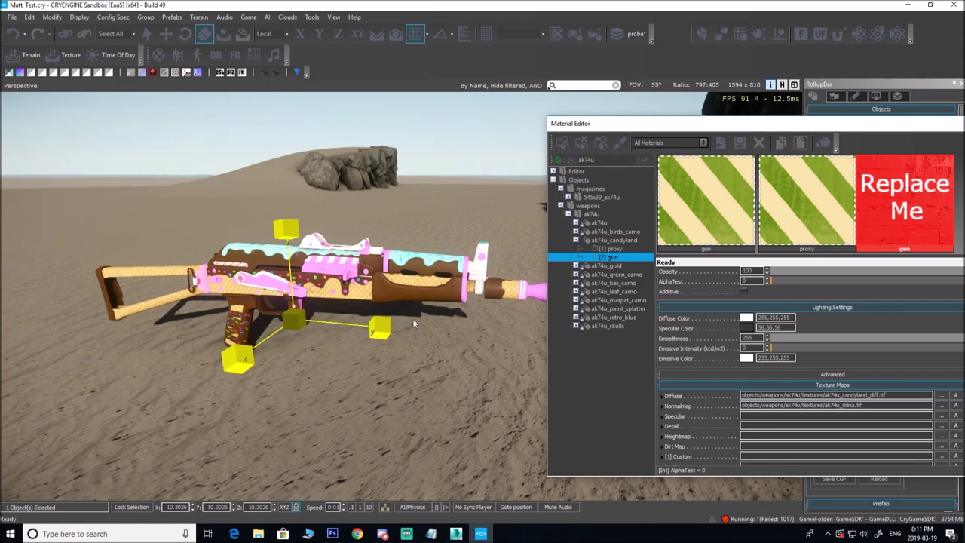
{"action": "mouse_move", "coordinate": [413, 320]}
{"action": "right_mouse_down"}
{"action": "mouse_move", "coordinate": [412, 309]}
{"action": "mouse_move", "coordinate": [429, 308]}
{"action": "mouse_move", "coordinate": [416, 332]}
{"action": "mouse_move", "coordinate": [426, 333]}
{"action": "right_mouse_up"}
{"action": "key", "text": "w"}
{"action": "key", "text": "w"}
{"action": "key", "text": "a"}
{"action": "key", "text": "s"}
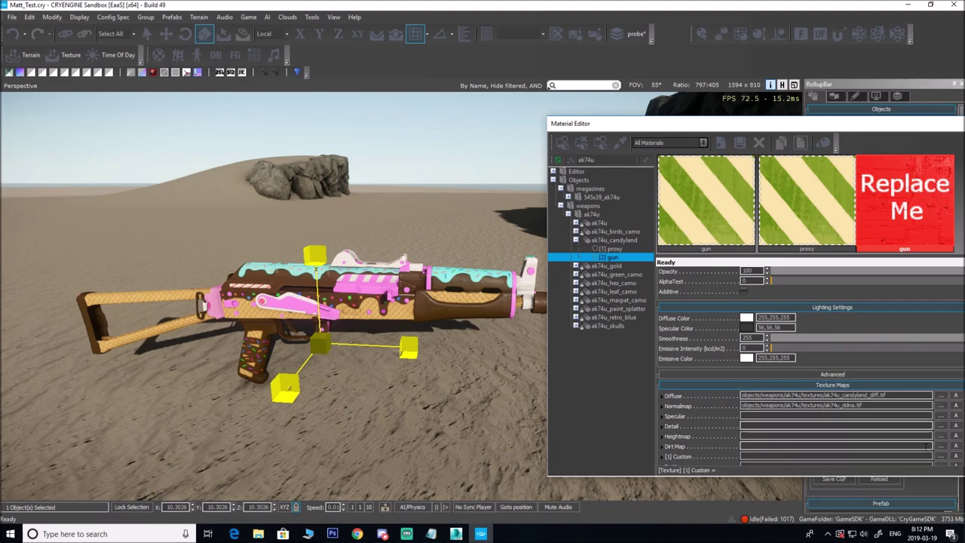
Set the gun sub-material's normal map texture to ak74u_candyland_ddna.tif.
{"action": "left_click_drag", "start_coordinate": [867, 124], "coordinate": [750, 118]}
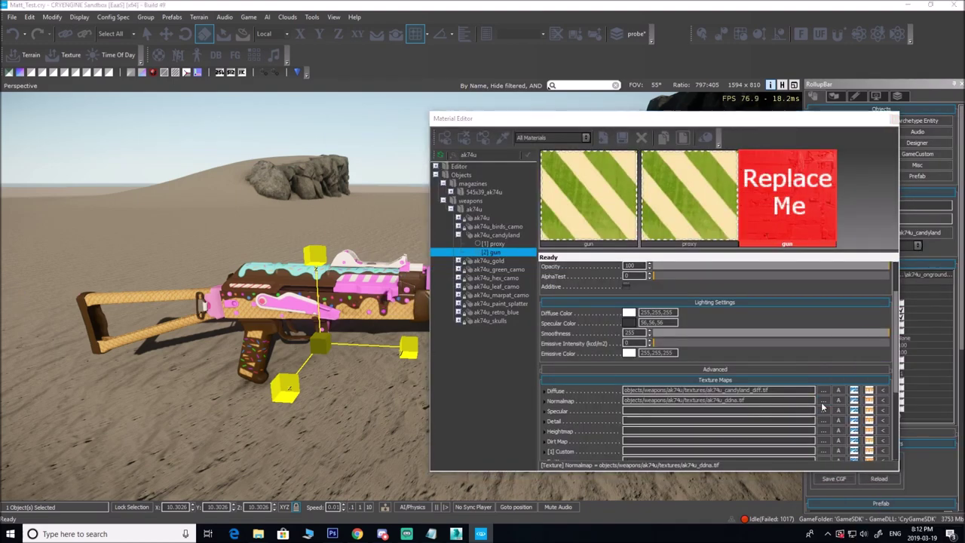
{"action": "left_click", "coordinate": [822, 401]}
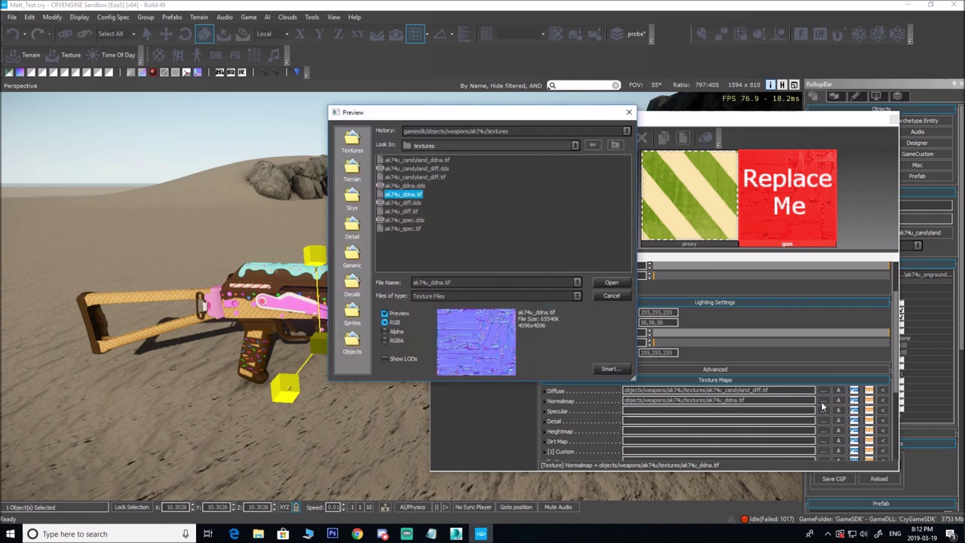
{"action": "left_click", "coordinate": [435, 161]}
{"action": "left_click", "coordinate": [612, 282]}
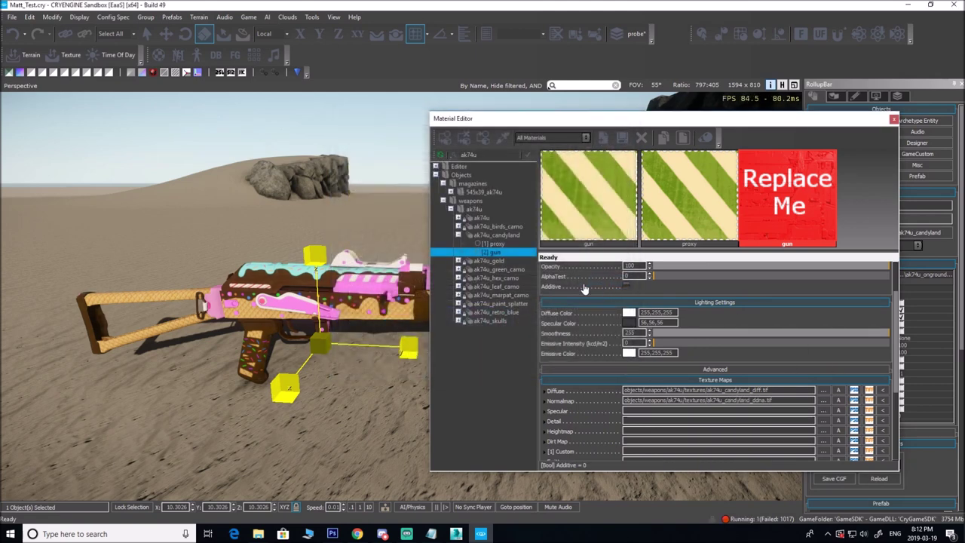
Shift the Material Editor aside and examine the gun's candyland normal map up close from several angles.
{"action": "left_click_drag", "start_coordinate": [499, 124], "coordinate": [665, 106]}
{"action": "key", "text": "w"}
{"action": "right_click_drag", "start_coordinate": [468, 256], "coordinate": [445, 264]}
{"action": "key", "text": "s"}
{"action": "key", "text": "w"}
{"action": "key", "text": "d"}
{"action": "key", "text": "a"}
{"action": "key", "text": "a"}
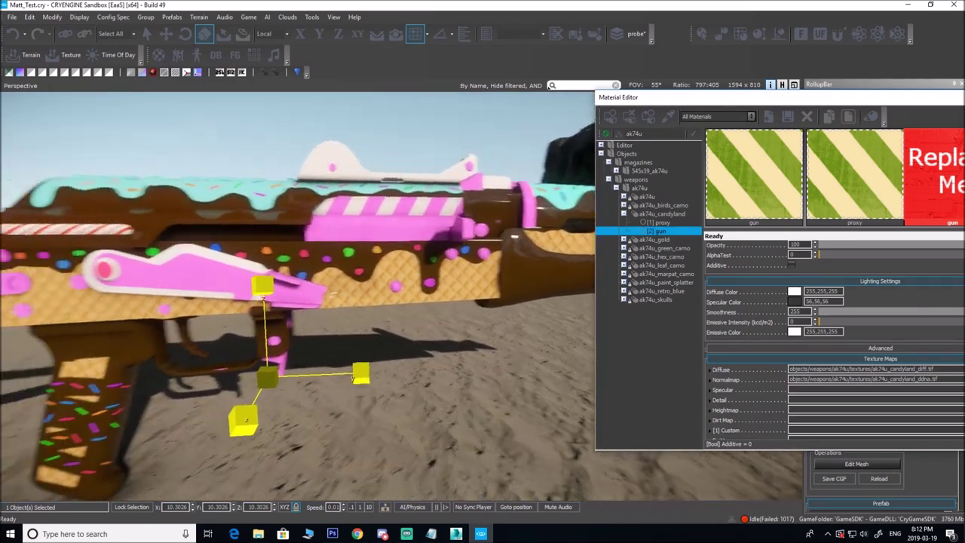
Save the level and the candyland material.
{"action": "left_click", "coordinate": [10, 17]}
{"action": "mouse_move", "coordinate": [30, 17]}
{"action": "left_click", "coordinate": [23, 50]}
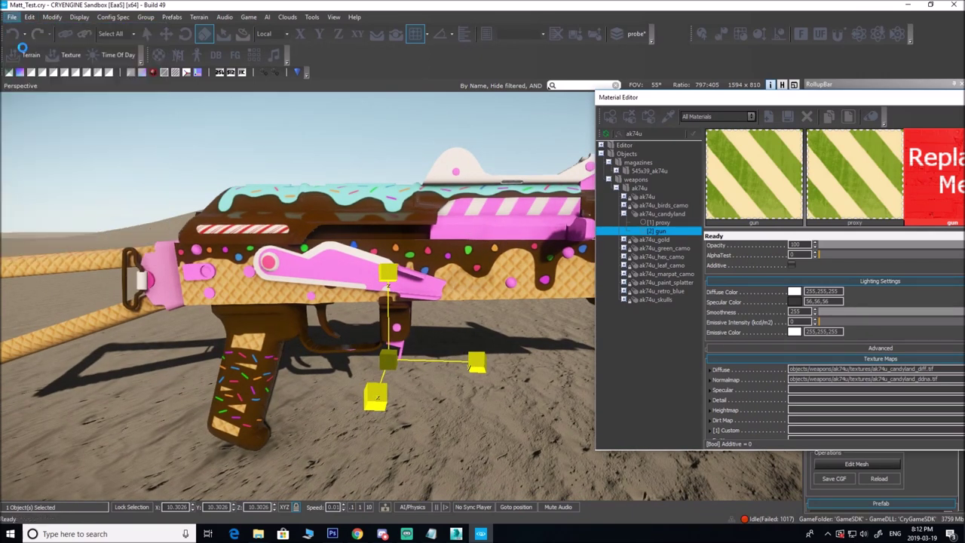
{"action": "left_click", "coordinate": [781, 120]}
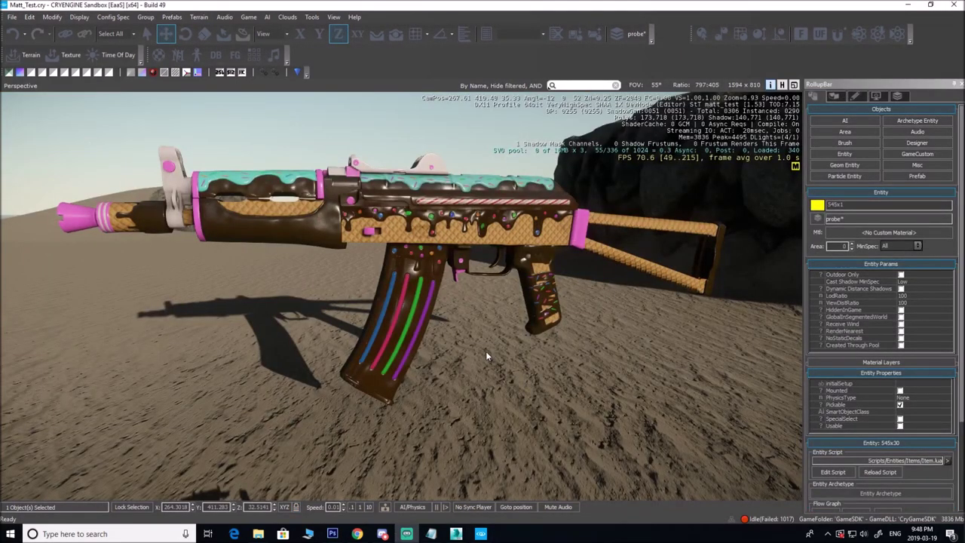
Look over the finished candyland AK74U, select its magazine brush and open the Material Editor.
{"action": "right_click_drag", "start_coordinate": [485, 350], "coordinate": [501, 350]}
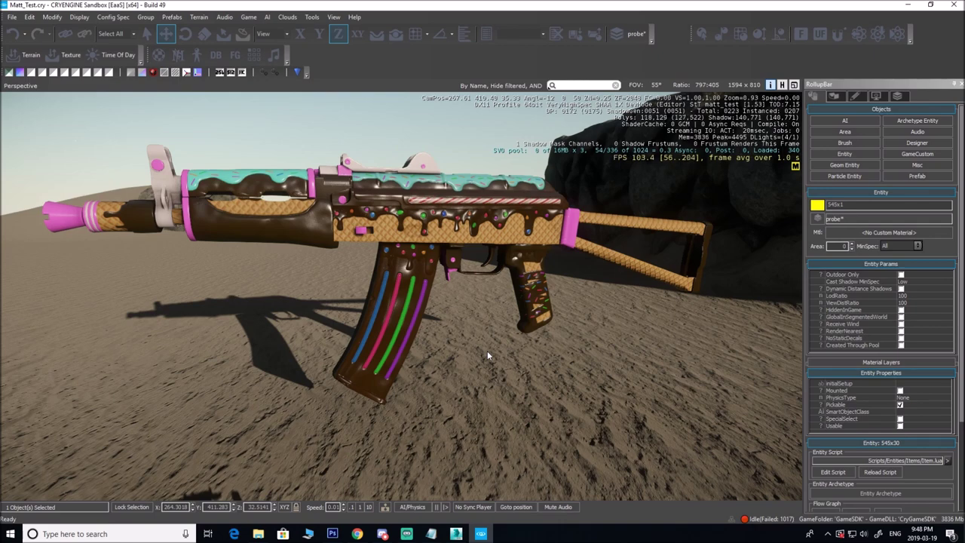
{"action": "right_click_drag", "start_coordinate": [487, 351], "coordinate": [455, 358]}
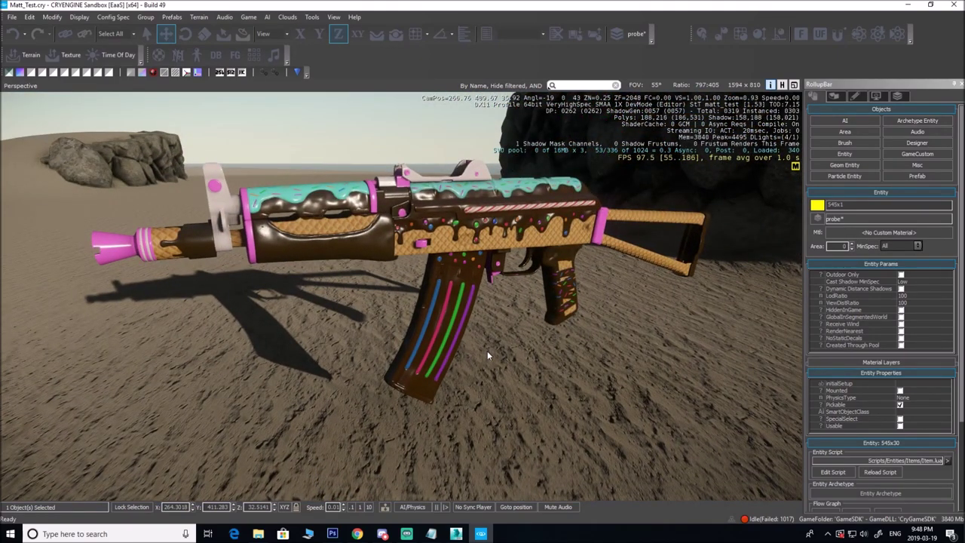
{"action": "mouse_move", "coordinate": [487, 351]}
{"action": "right_mouse_down"}
{"action": "mouse_move", "coordinate": [490, 367]}
{"action": "mouse_move", "coordinate": [487, 351]}
{"action": "right_mouse_up"}
{"action": "left_click", "coordinate": [426, 272]}
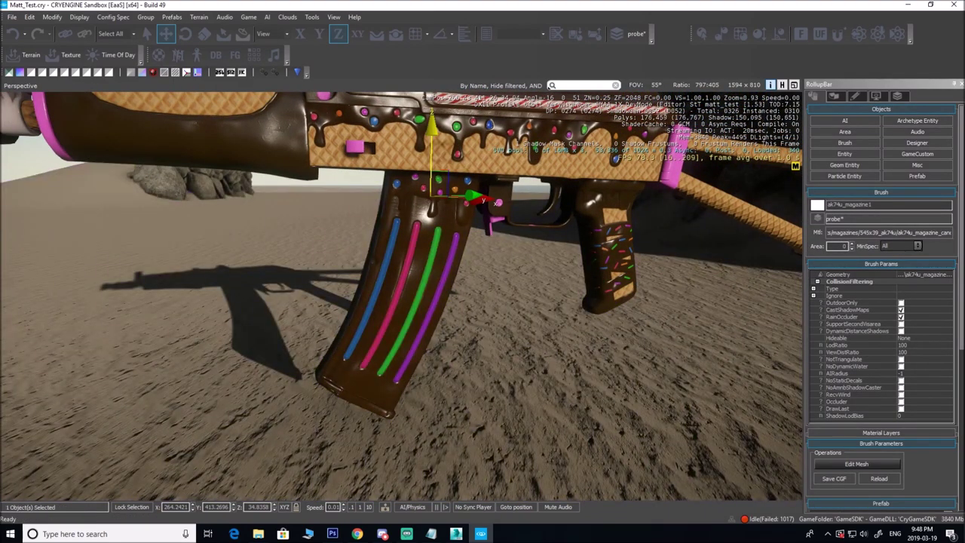
{"action": "key", "text": "m"}
Compare the ak74u_magazine material with ak74u_magazine_candyland in the 545x39_ak74u folder.
{"action": "scroll", "coordinate": [430, 371], "scroll_direction": "down", "scroll_amount": 2}
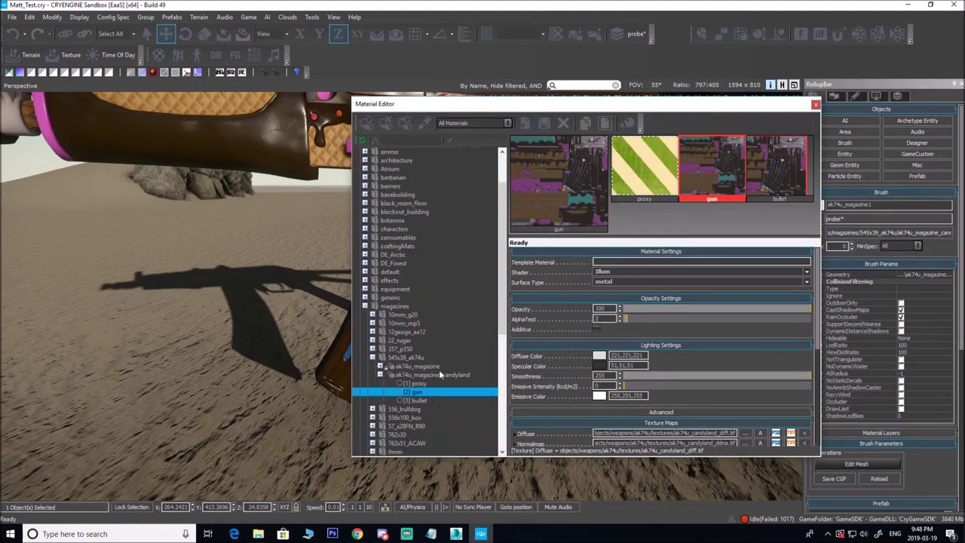
{"action": "left_click", "coordinate": [426, 367]}
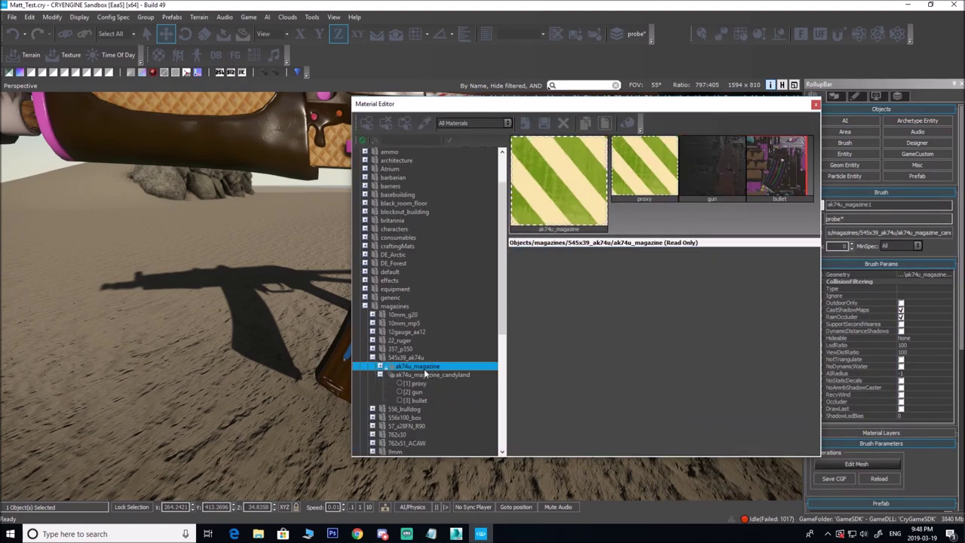
{"action": "left_click", "coordinate": [432, 373]}
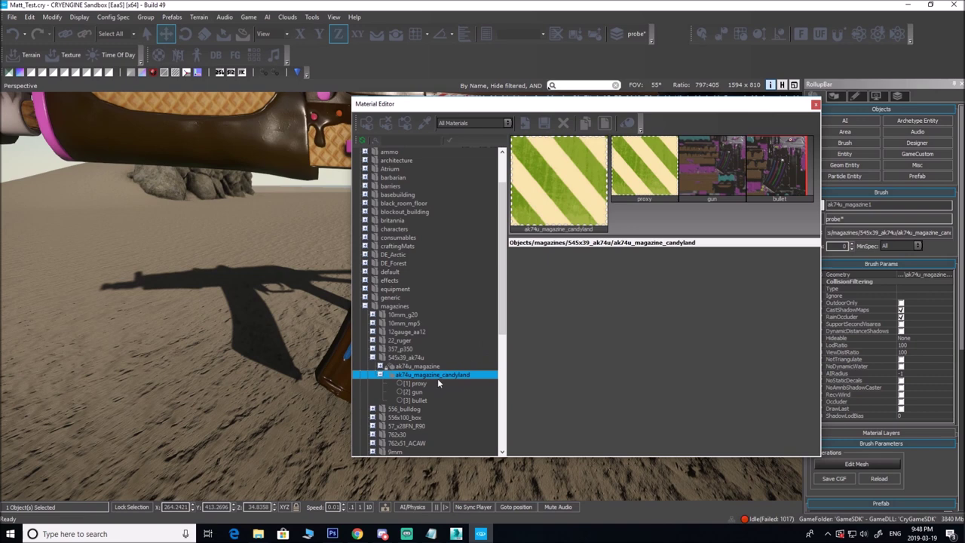
{"action": "scroll", "coordinate": [453, 204], "scroll_direction": "down", "scroll_amount": 3}
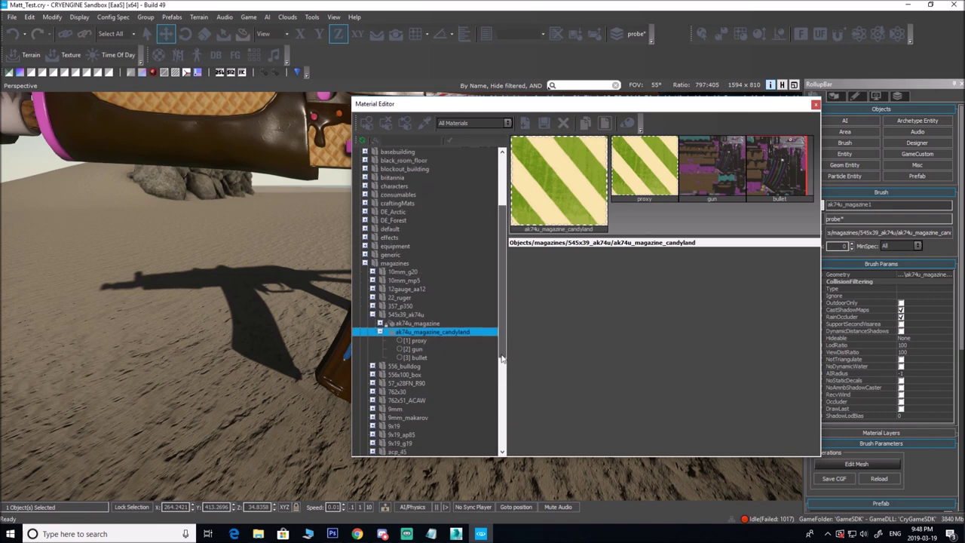
Pick the gun's ak74u_candyland material from the viewport and bring up the copy options for its settings.
{"action": "left_click", "coordinate": [425, 123]}
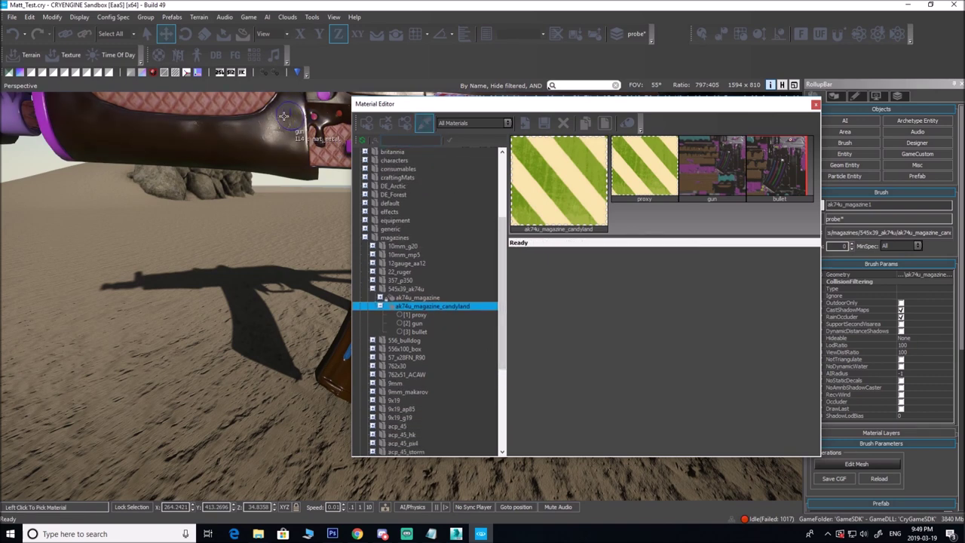
{"action": "left_click", "coordinate": [307, 138]}
{"action": "scroll", "coordinate": [446, 406], "scroll_direction": "down", "scroll_amount": 3}
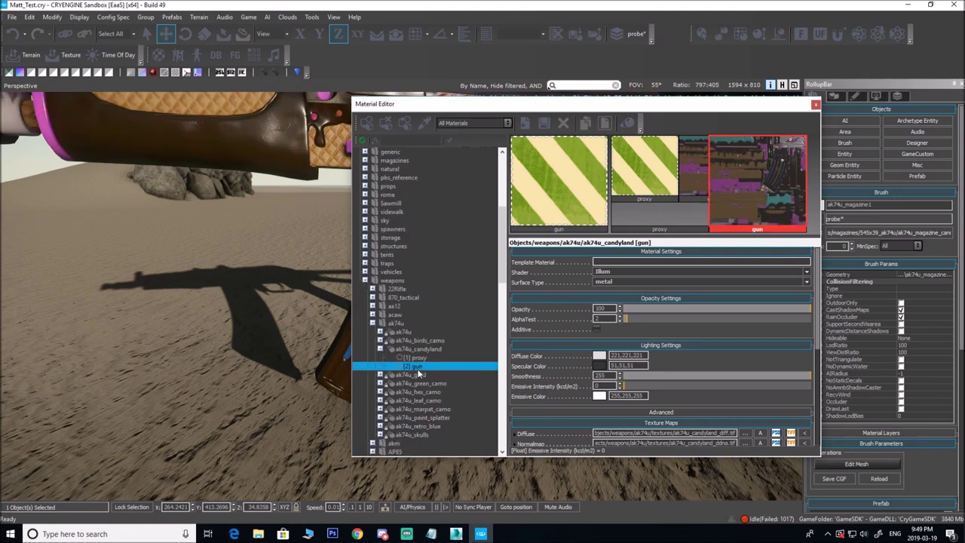
{"action": "right_click", "coordinate": [555, 366]}
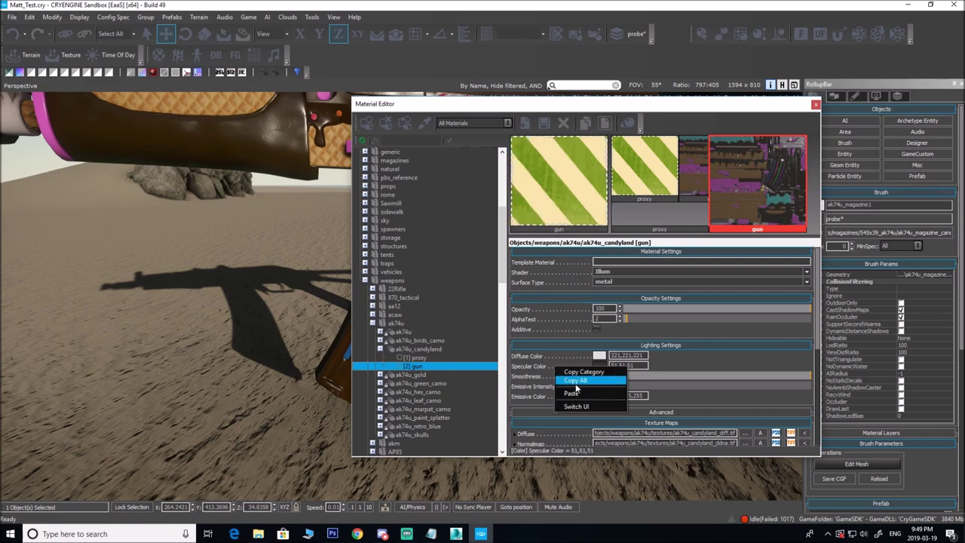
Pick the magazine's material from the viewport and inspect the gun sub-material of ak74u_magazine_candyland.
{"action": "left_click", "coordinate": [424, 126]}
{"action": "right_click_drag", "start_coordinate": [295, 271], "coordinate": [295, 271]}
{"action": "left_click", "coordinate": [299, 271]}
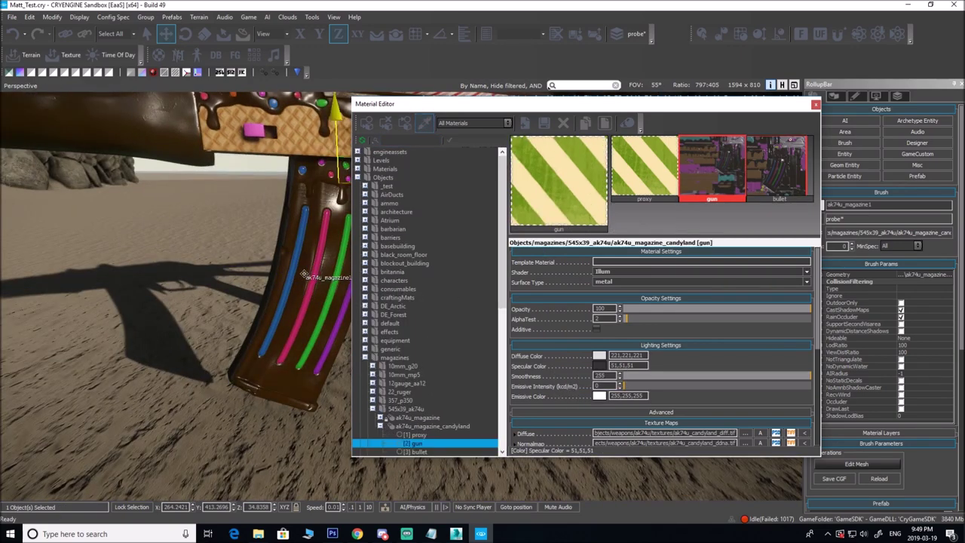
{"action": "scroll", "coordinate": [404, 405], "scroll_direction": "down", "scroll_amount": 2}
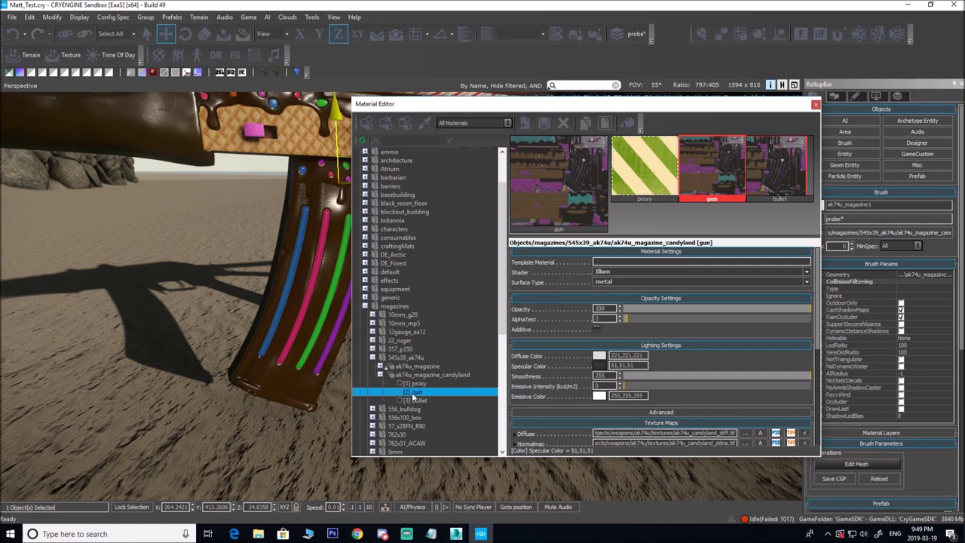
Move the Material Editor aside and examine the default AK74U and magazine lying on the ground.
{"action": "right_click_drag", "start_coordinate": [336, 364], "coordinate": [309, 334]}
{"action": "key", "text": "s"}
{"action": "left_click", "coordinate": [321, 349]}
{"action": "key", "text": "s"}
{"action": "left_click_drag", "start_coordinate": [416, 106], "coordinate": [615, 111]}
{"action": "key", "text": "w"}
{"action": "right_click_drag", "start_coordinate": [452, 299], "coordinate": [354, 288]}
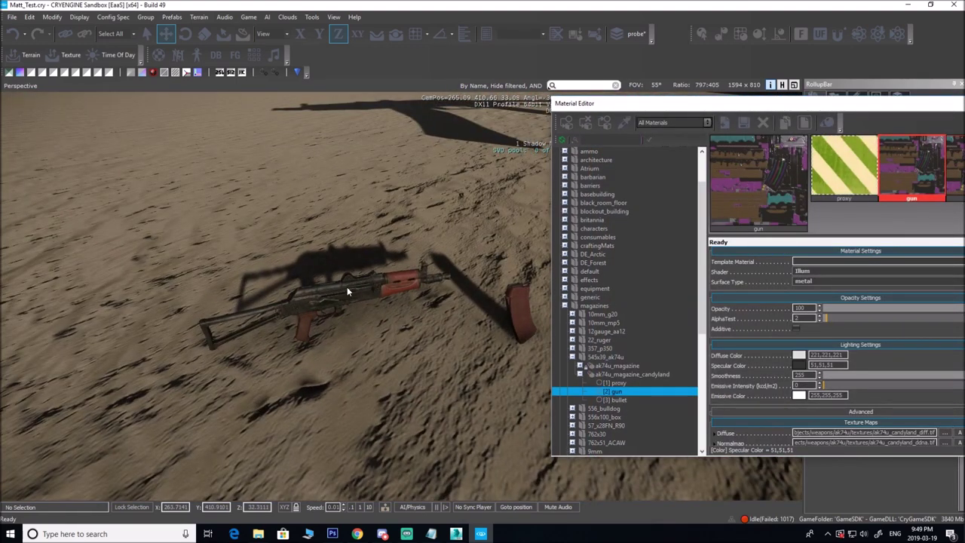
Try to move the default magazine entity on the ground, and undo the move.
{"action": "left_click", "coordinate": [325, 289]}
{"action": "left_click", "coordinate": [514, 285]}
{"action": "left_click_drag", "start_coordinate": [516, 296], "coordinate": [426, 290]}
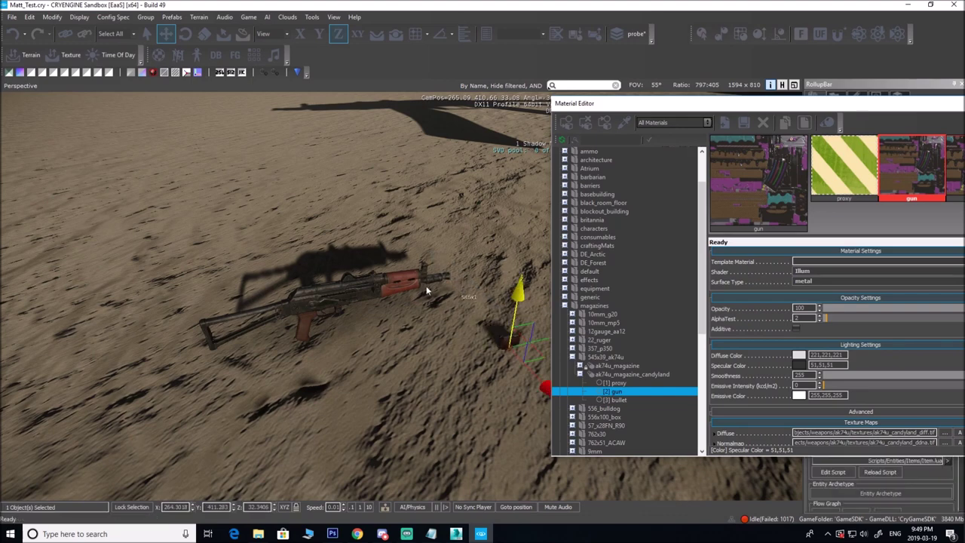
{"action": "key", "text": "s"}
{"action": "mouse_move", "coordinate": [366, 302]}
{"action": "right_mouse_down"}
{"action": "mouse_move", "coordinate": [393, 298]}
{"action": "mouse_move", "coordinate": [375, 300]}
{"action": "right_mouse_up"}
{"action": "key", "text": "ctrl+z"}
{"action": "key", "text": "w"}
{"action": "key", "text": "s"}
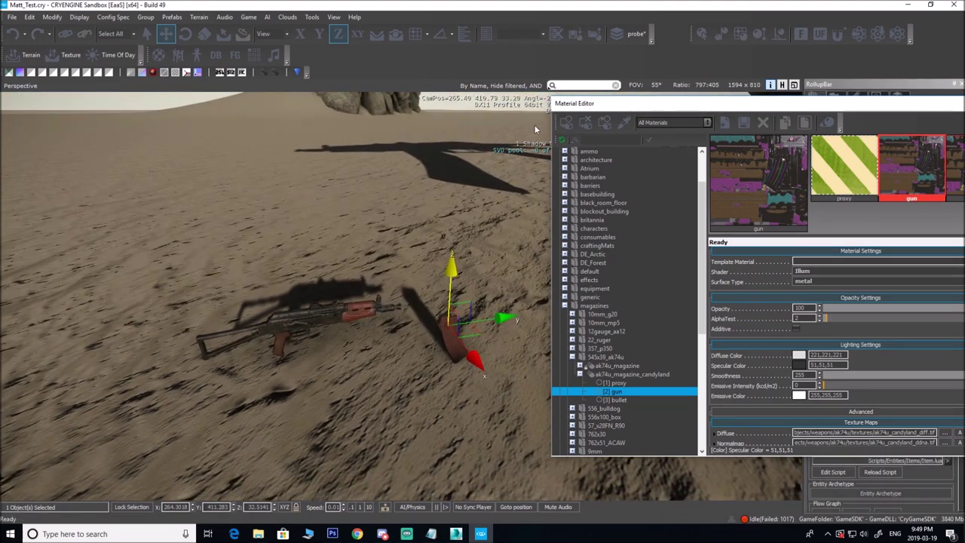
Close the Material Editor and minimize the open windows to reach the desktop.
{"action": "left_click", "coordinate": [964, 104]}
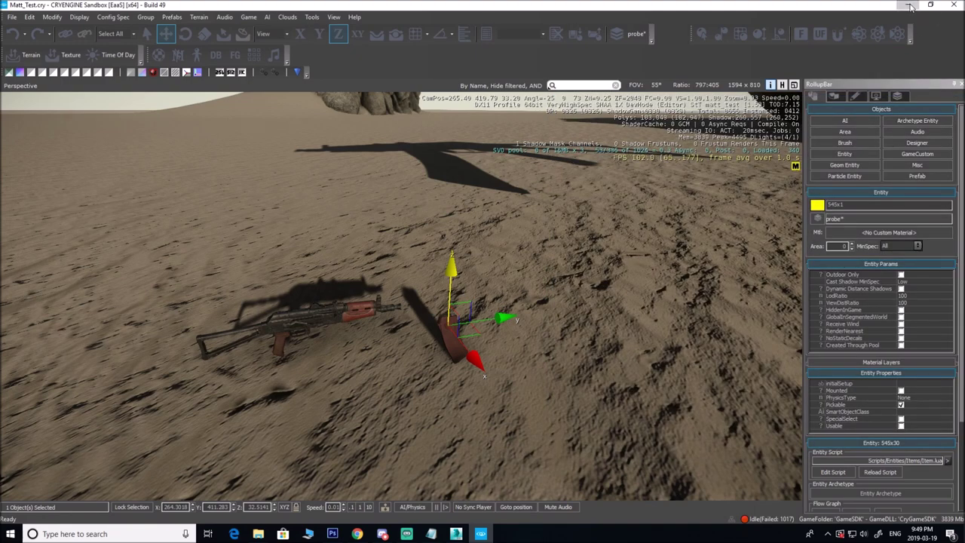
{"action": "left_click", "coordinate": [910, 6]}
{"action": "left_click", "coordinate": [496, 103]}
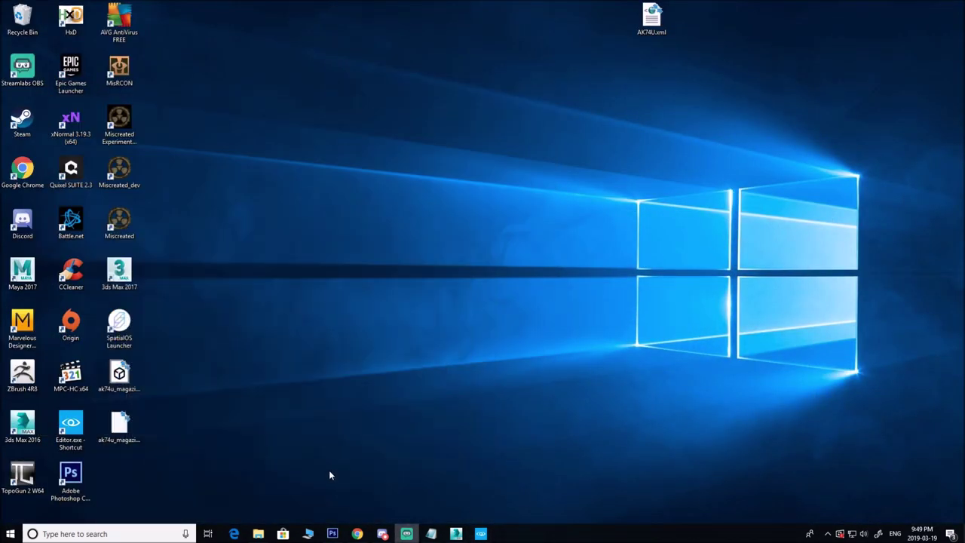
Open the Weapons folder at miscreated\GameSDK\Scripts\Entities\Items\XML in File Explorer.
{"action": "mouse_move", "coordinate": [258, 531]}
{"action": "left_click", "coordinate": [232, 495]}
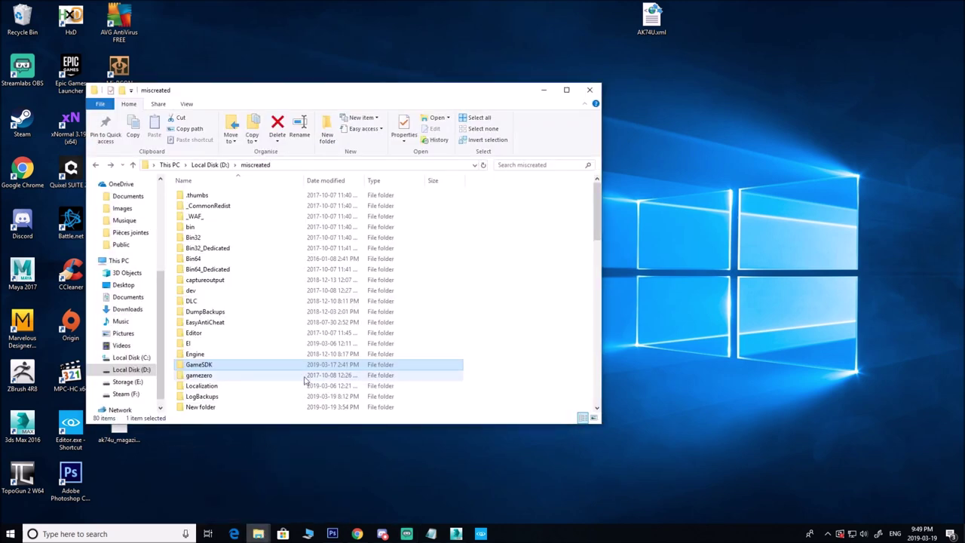
{"action": "double_click", "coordinate": [208, 366]}
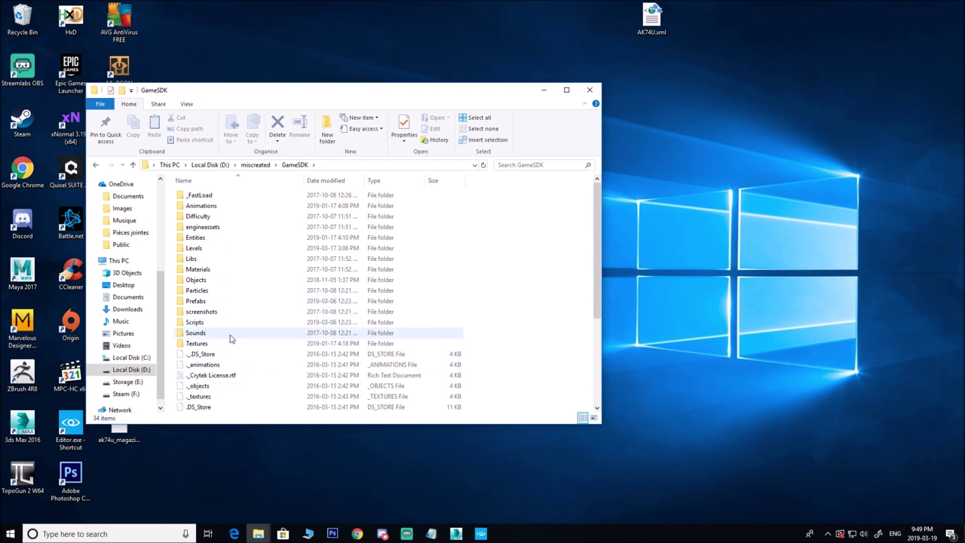
{"action": "scroll", "coordinate": [226, 339], "scroll_direction": "down", "scroll_amount": 1}
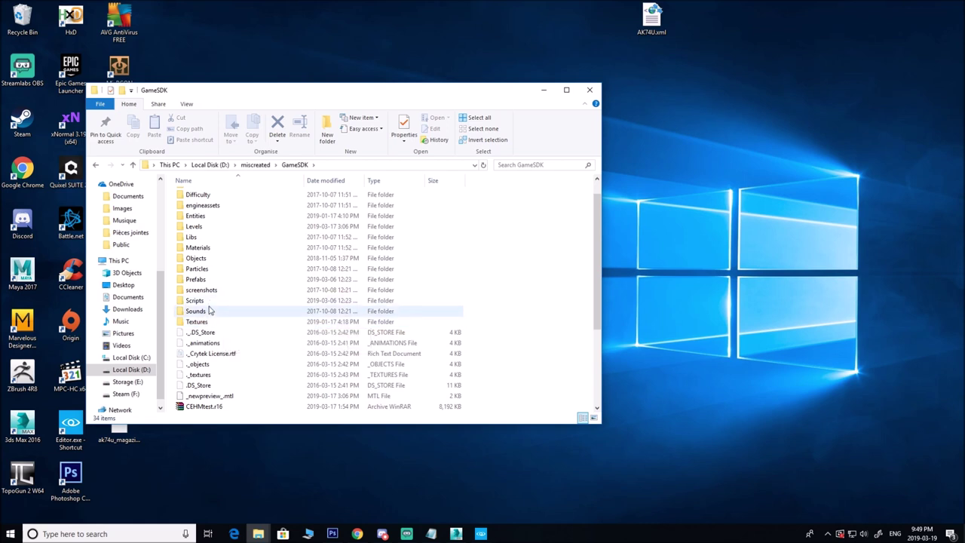
{"action": "double_click", "coordinate": [196, 300]}
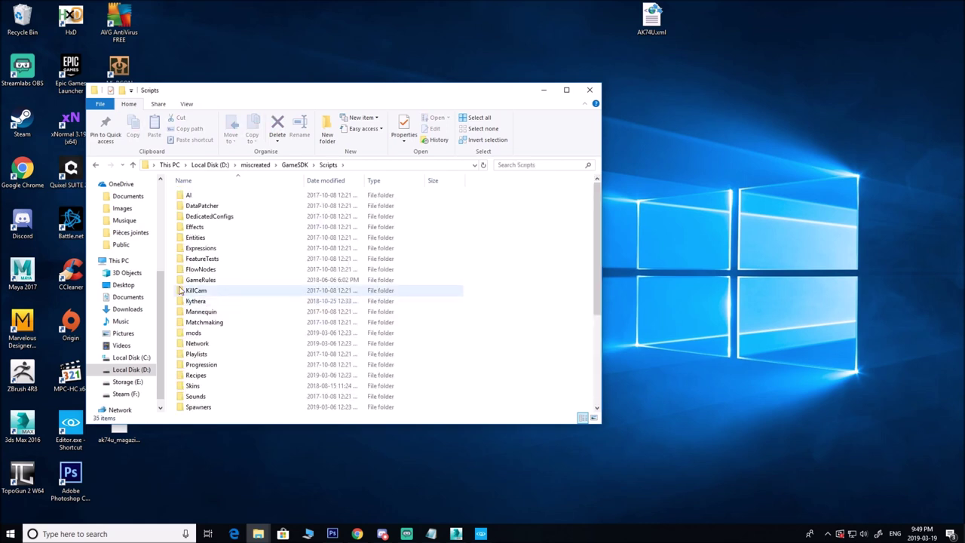
{"action": "double_click", "coordinate": [195, 238]}
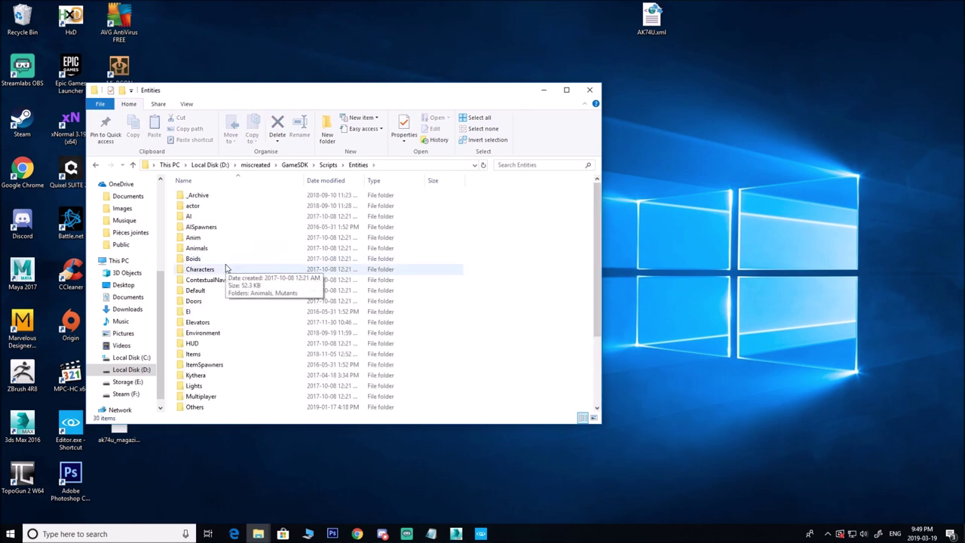
{"action": "type", "text": "i"}
{"action": "key", "text": "Return"}
{"action": "type", "text": "x"}
{"action": "key", "text": "Return"}
{"action": "type", "text": "w"}
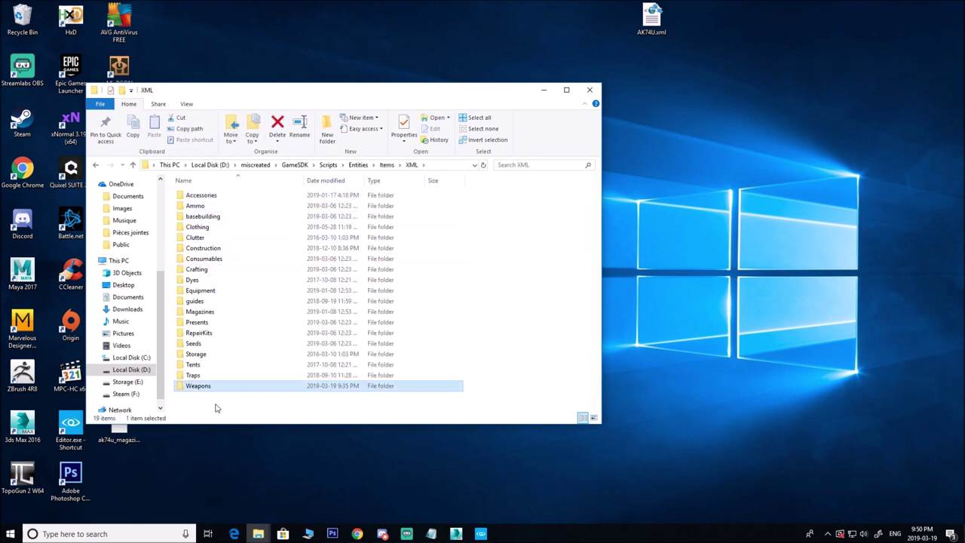
{"action": "key", "text": "Return"}
Copy AK74U.xml from the Weapons folder to the desktop, replacing the file of the same name there.
{"action": "left_click", "coordinate": [215, 227]}
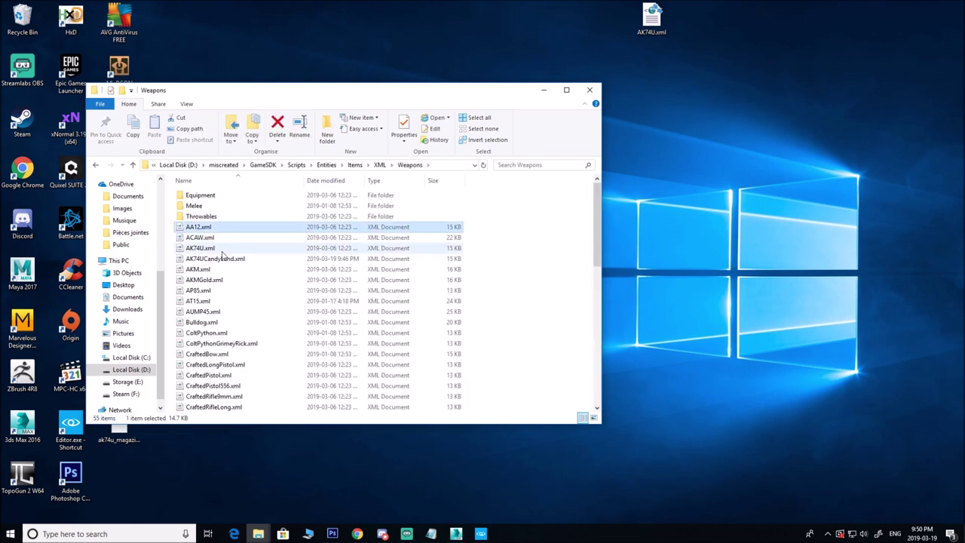
{"action": "scroll", "coordinate": [222, 369], "scroll_direction": "down", "scroll_amount": 5}
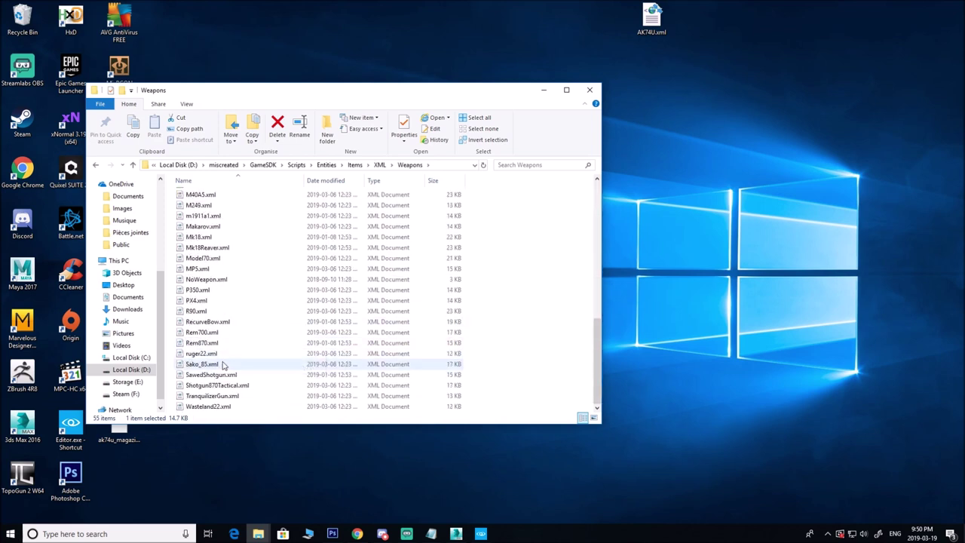
{"action": "scroll", "coordinate": [223, 369], "scroll_direction": "up", "scroll_amount": 3}
{"action": "scroll", "coordinate": [222, 368], "scroll_direction": "up", "scroll_amount": 2}
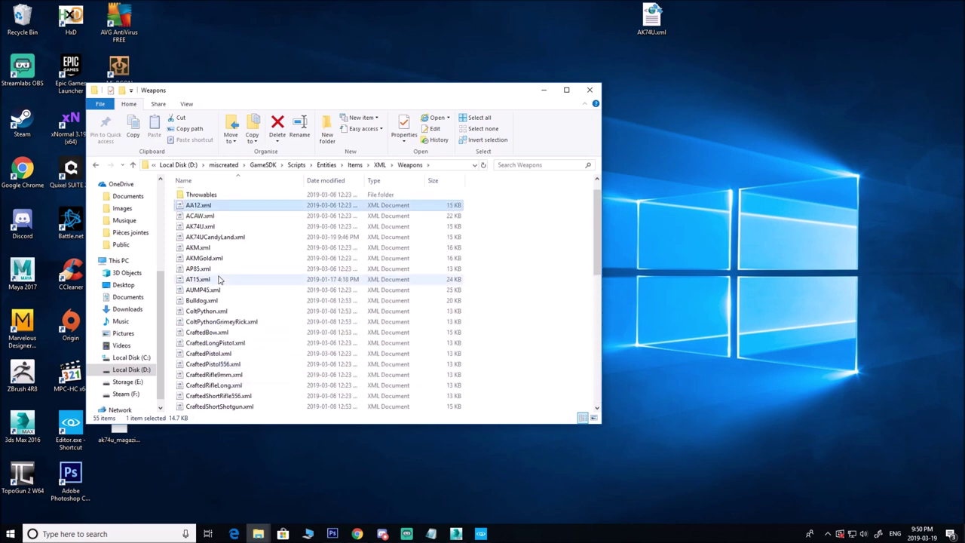
{"action": "left_click", "coordinate": [214, 227]}
{"action": "left_click", "coordinate": [215, 238]}
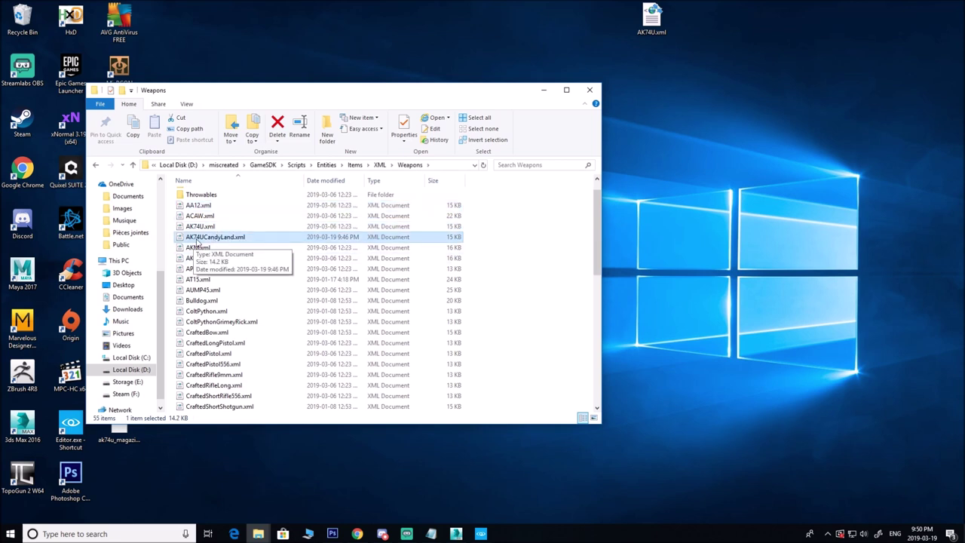
{"action": "key", "text": "Up"}
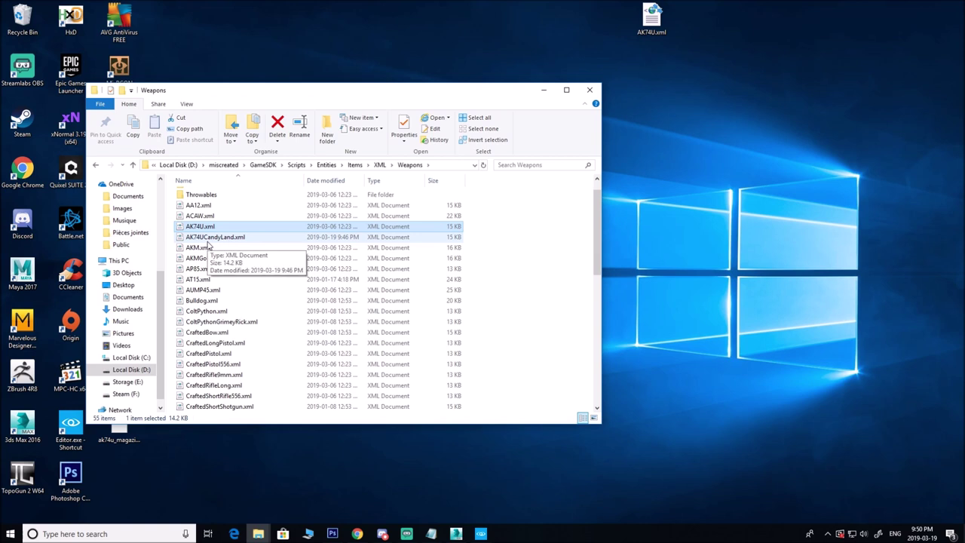
{"action": "left_click", "coordinate": [206, 240]}
{"action": "left_click", "coordinate": [206, 228]}
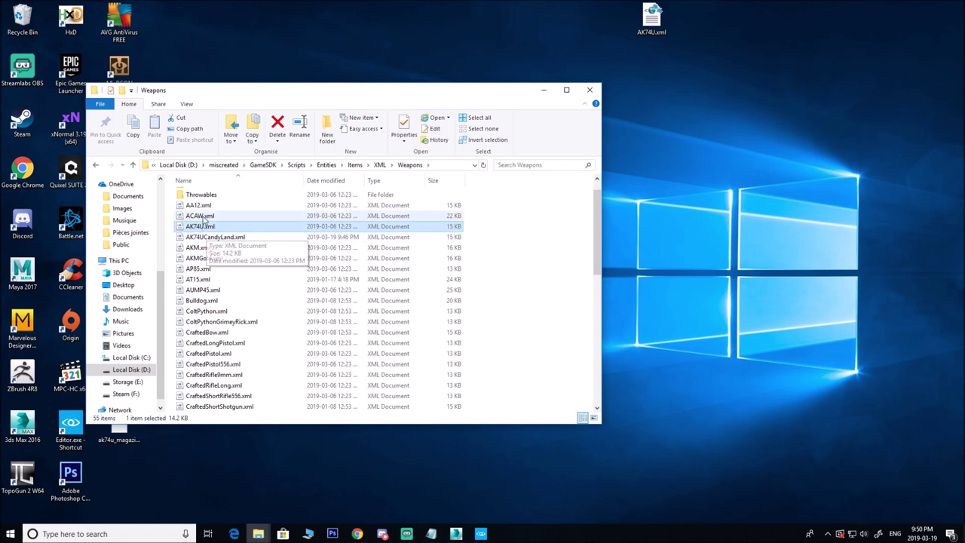
{"action": "left_click_drag", "start_coordinate": [201, 228], "coordinate": [678, 209]}
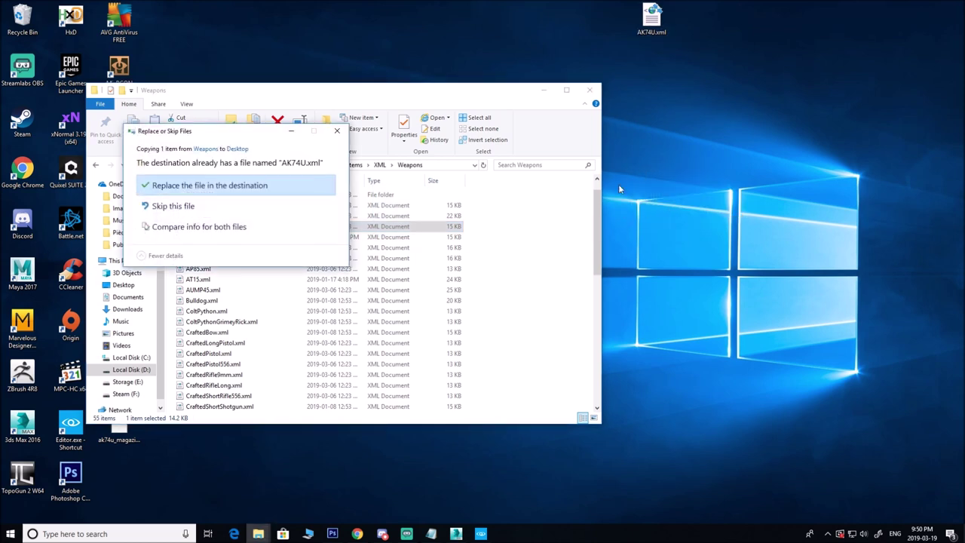
{"action": "left_click", "coordinate": [253, 185]}
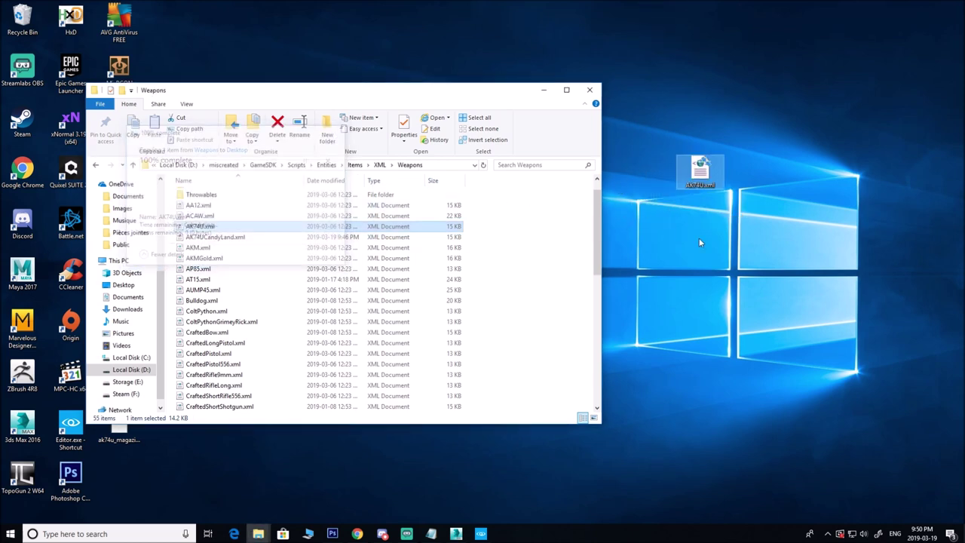
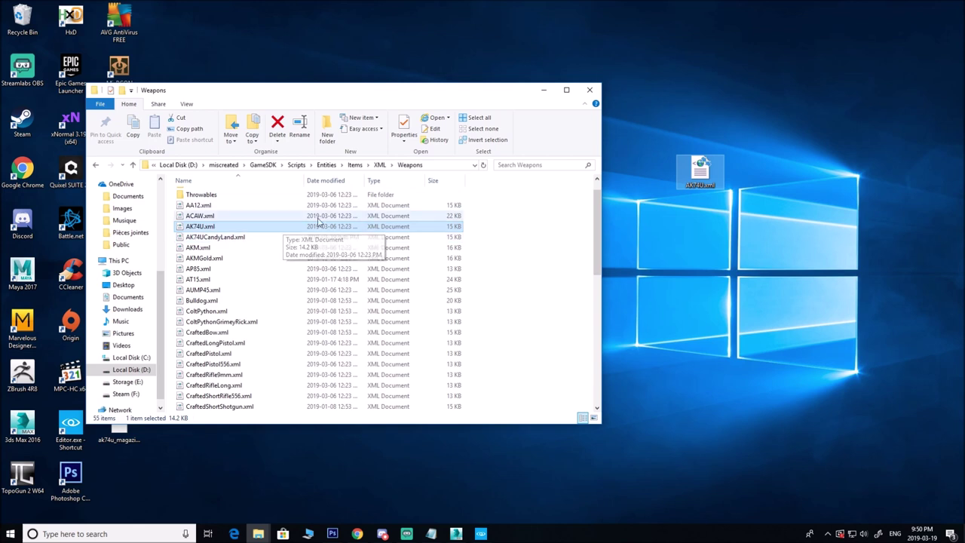
Open AK74UCandyLand.xml in Notepad++ and change the item name on the first line to AK74UCandyLand.
{"action": "left_click", "coordinate": [215, 237]}
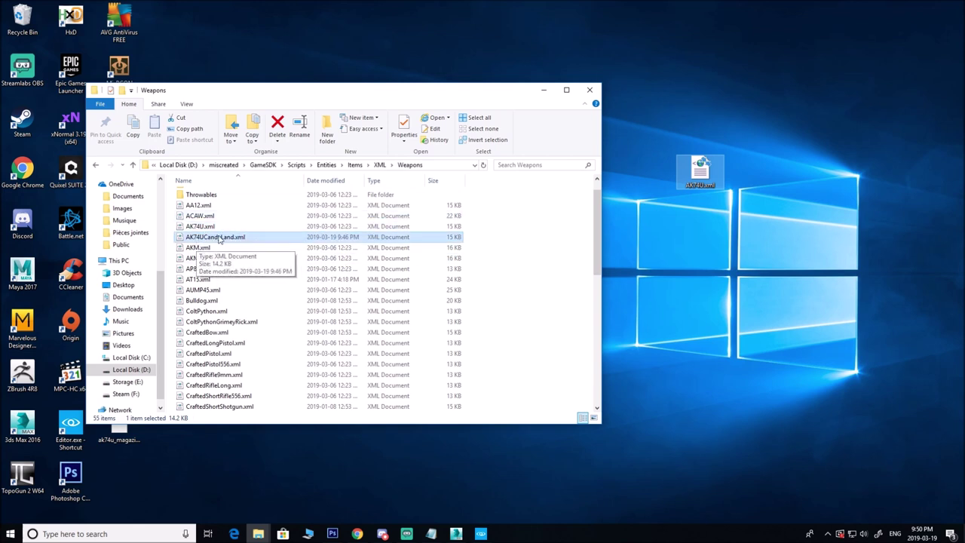
{"action": "right_click", "coordinate": [214, 239]}
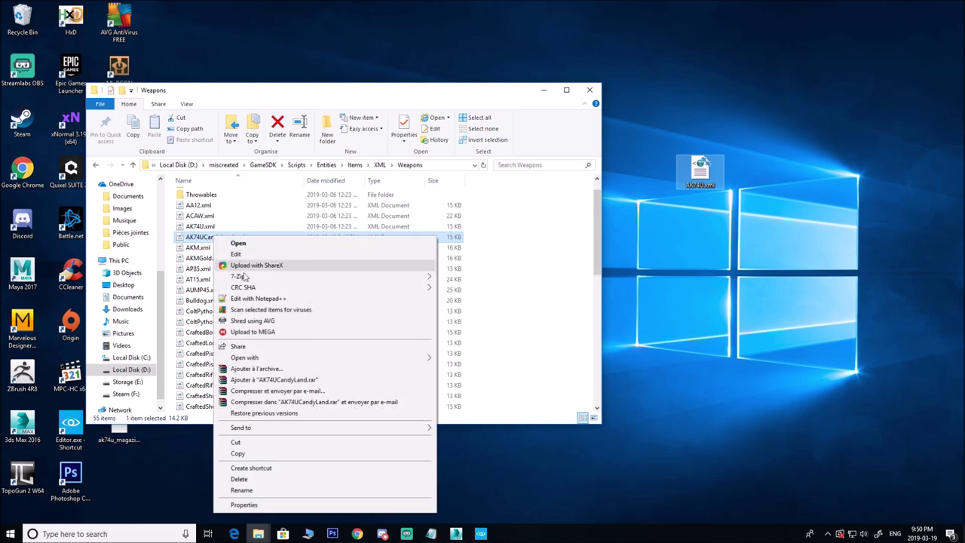
{"action": "left_click", "coordinate": [256, 299]}
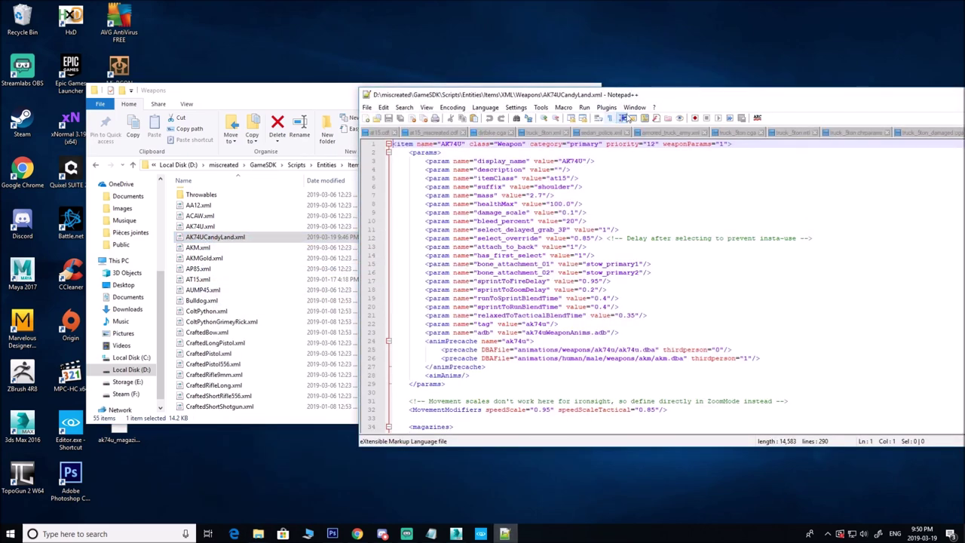
{"action": "left_click_drag", "start_coordinate": [676, 94], "coordinate": [607, 104]}
{"action": "left_click", "coordinate": [391, 153]}
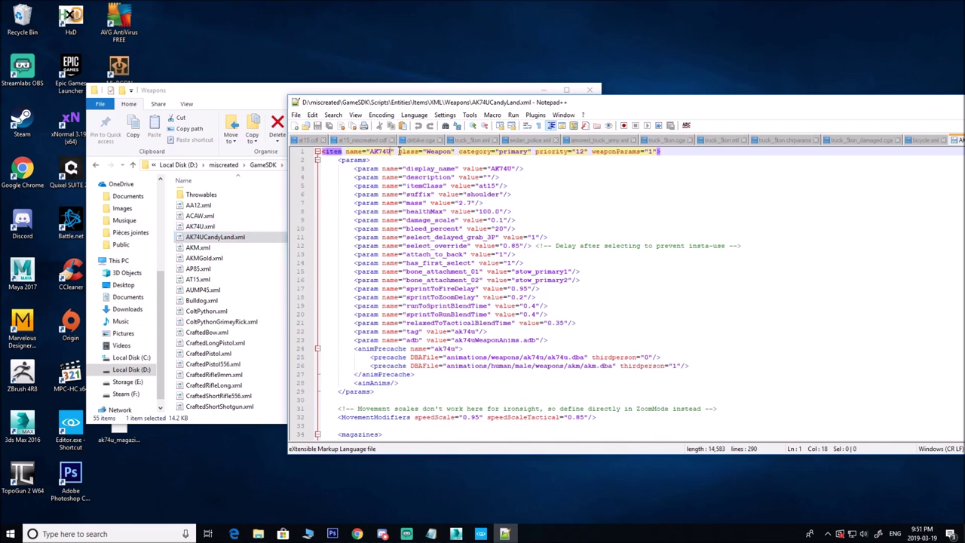
{"action": "type", "text": "CandyLand"}
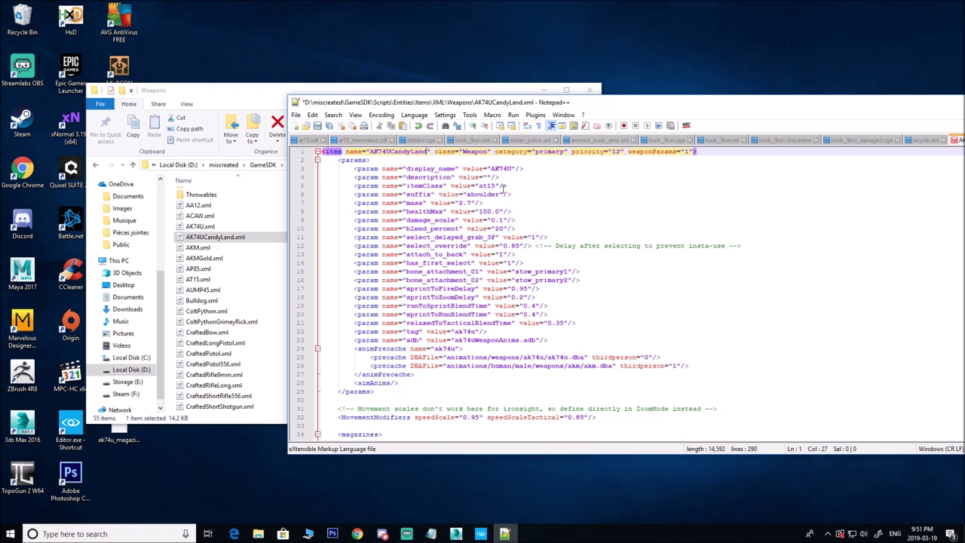
Set the description param's value to "This weapon looks tasty...".
{"action": "left_click", "coordinate": [488, 177]}
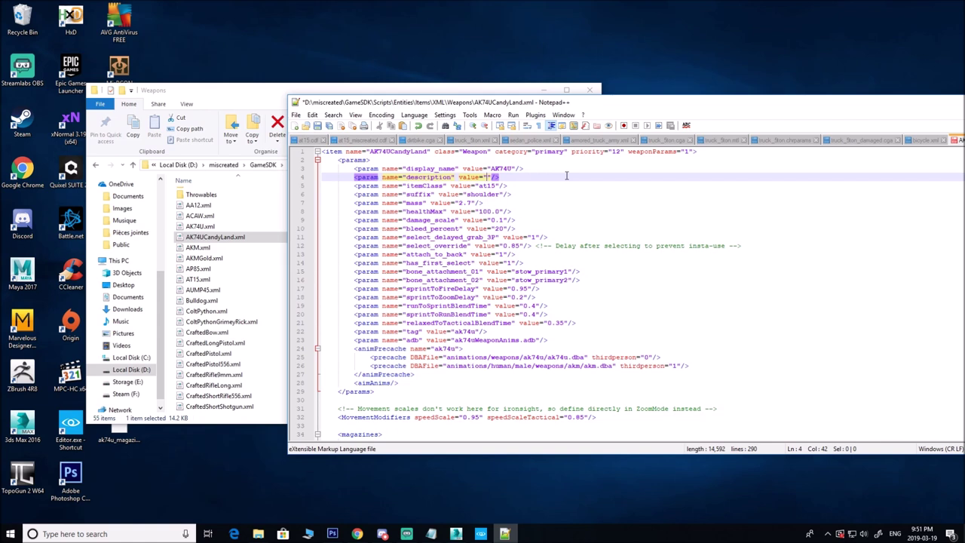
{"action": "type", "text": "This weapon loo"}
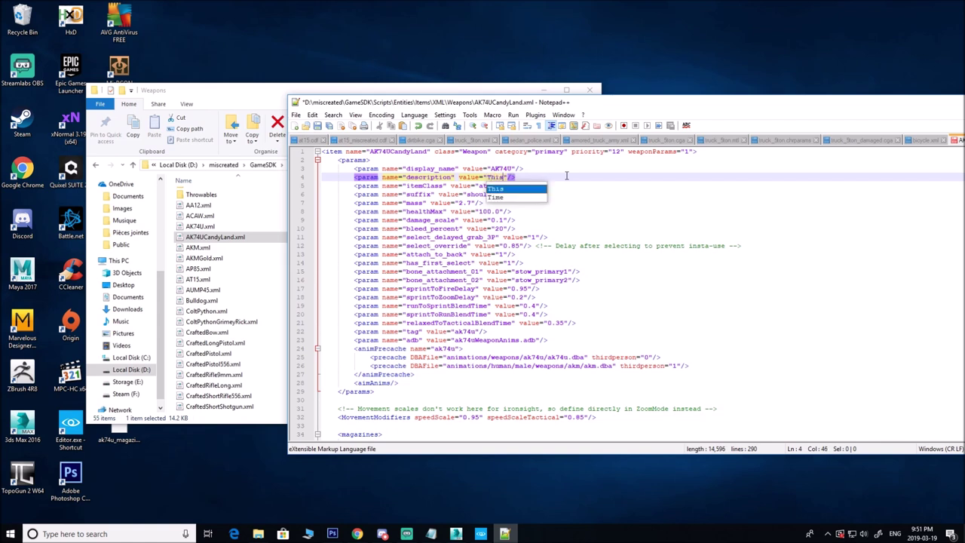
{"action": "type", "text": "ks tasty"}
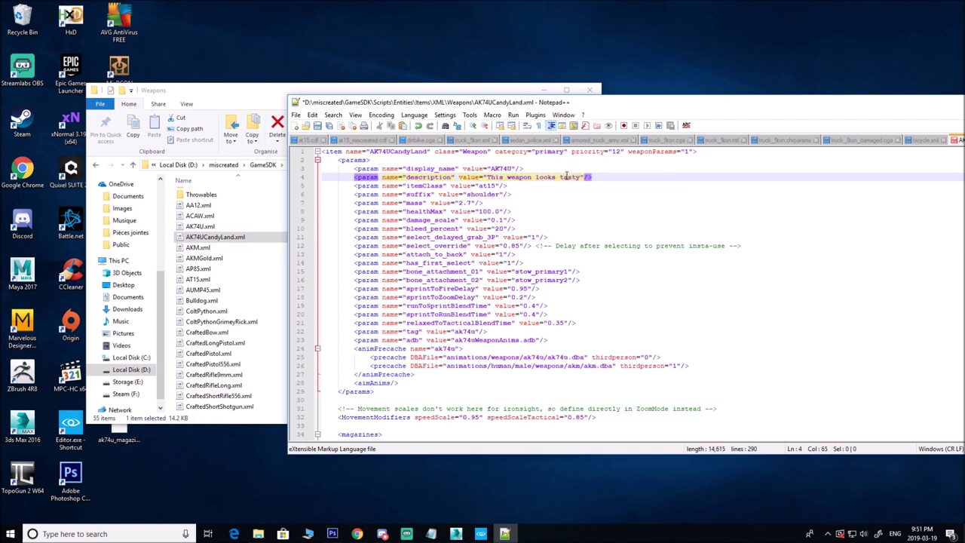
{"action": "type", "text": "..."}
Add a material= attribute without a value after the name in the onground element of the geometry block.
{"action": "scroll", "coordinate": [505, 211], "scroll_direction": "down", "scroll_amount": 1}
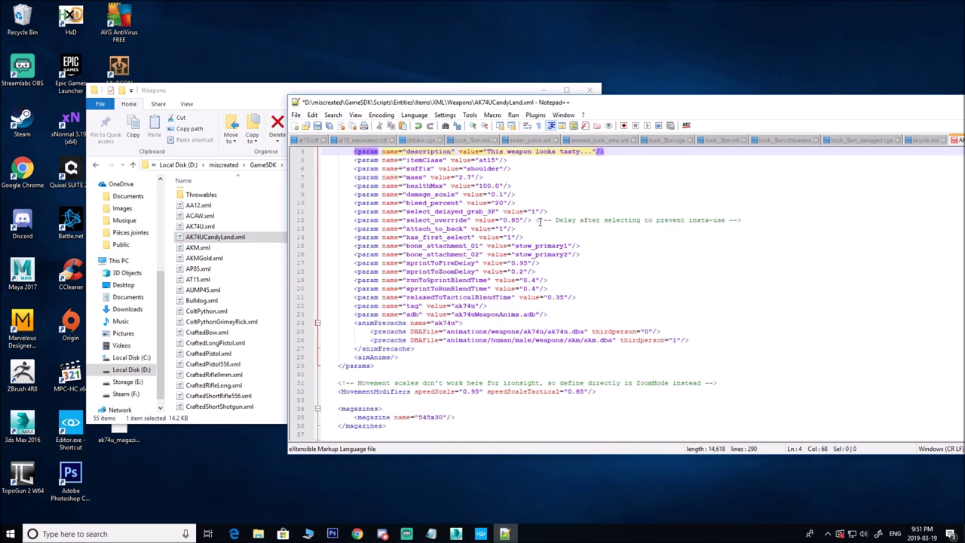
{"action": "scroll", "coordinate": [540, 221], "scroll_direction": "down", "scroll_amount": 5}
{"action": "scroll", "coordinate": [490, 252], "scroll_direction": "down", "scroll_amount": 1}
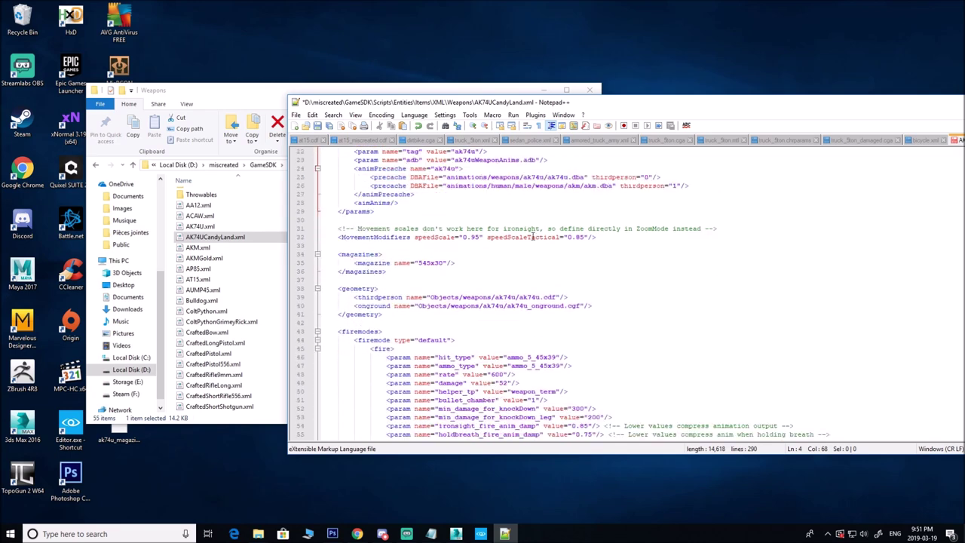
{"action": "left_click", "coordinate": [585, 305]}
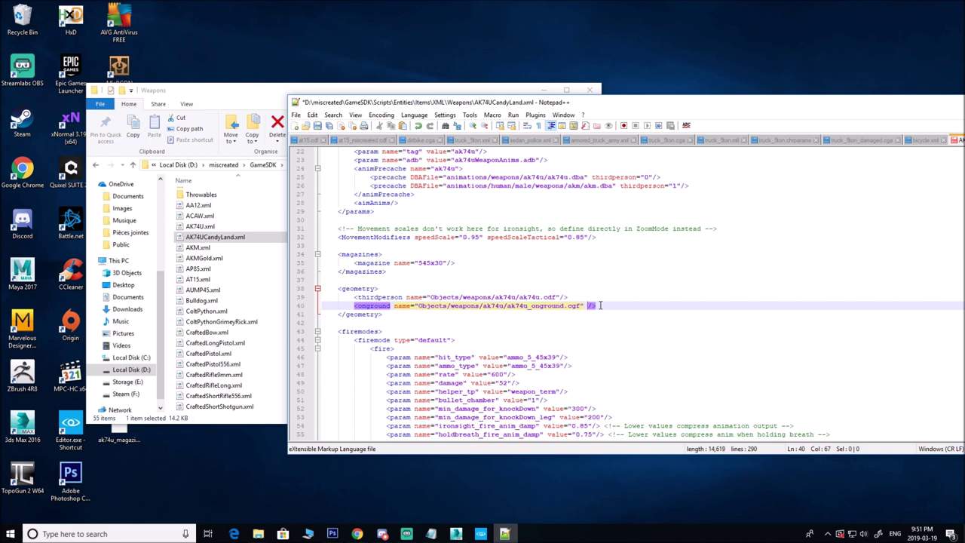
{"action": "type", "text": "material"}
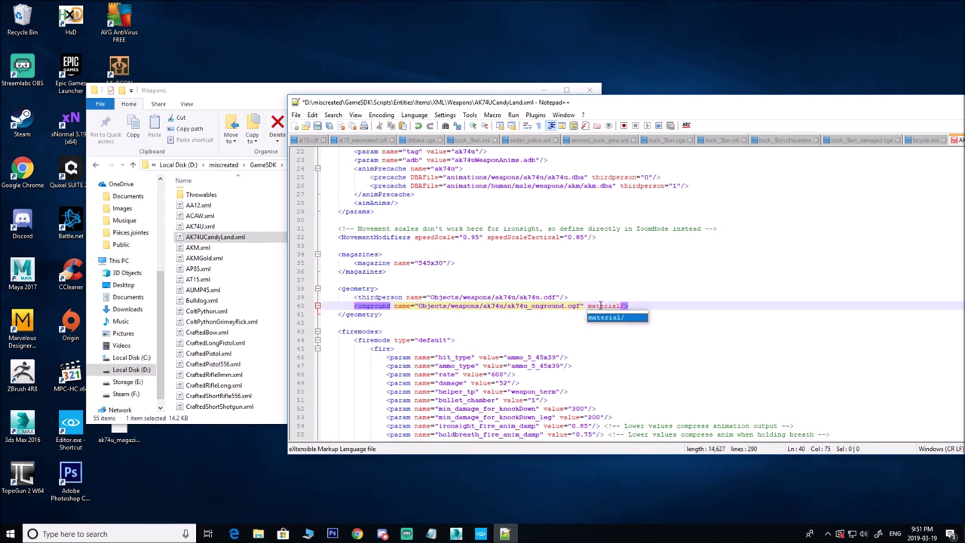
{"action": "type", "text": "="}
{"action": "type", "text": "\"\""}
{"action": "key", "text": "BackSpace"}
{"action": "key", "text": "BackSpace"}
{"action": "type", "text": "2"}
{"action": "key", "text": "BackSpace"}
{"action": "type", "text": "\""}
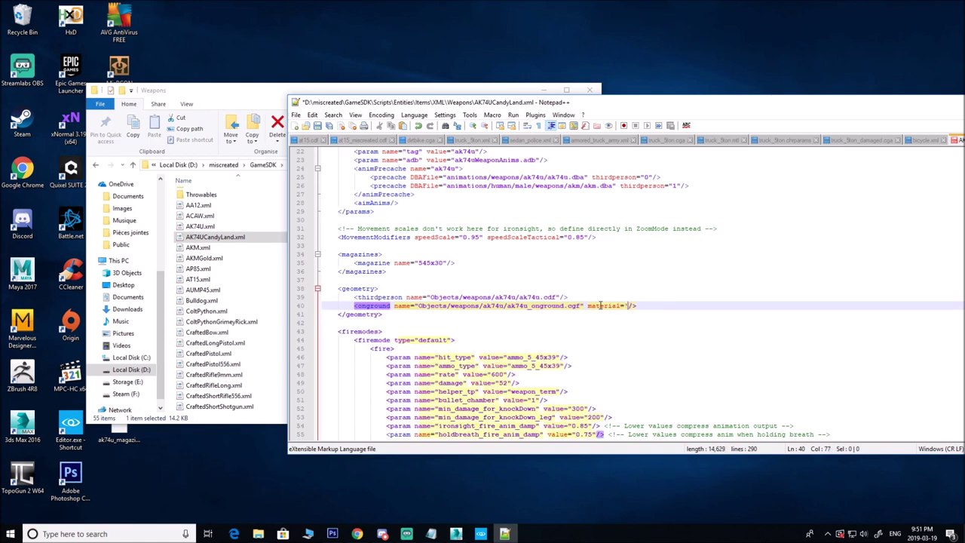
{"action": "type", "text": "\"\""}
{"action": "key", "text": "BackSpace"}
{"action": "key", "text": "BackSpace"}
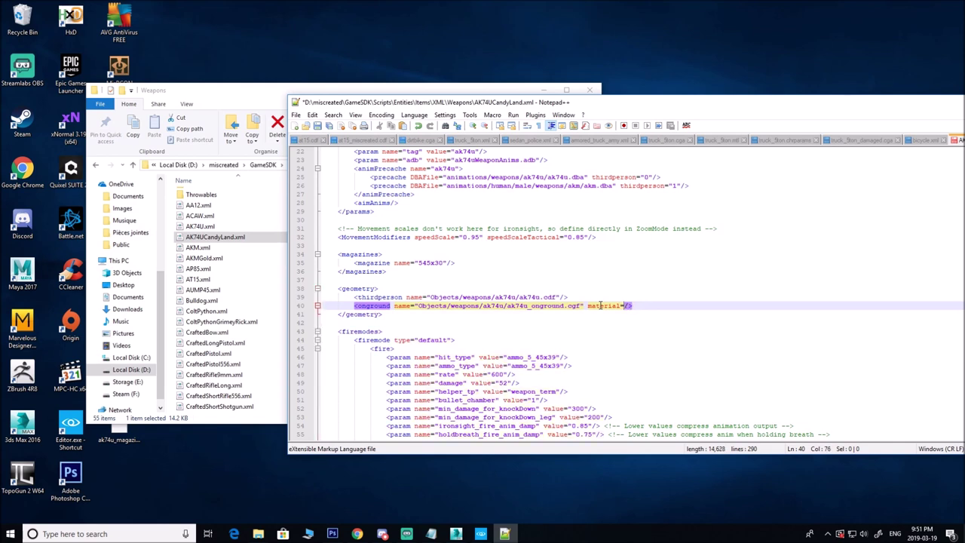
Begin the onground material value with "Objects/weapons/ak74u/ copied from the element's name path.
{"action": "left_click_drag", "start_coordinate": [413, 305], "coordinate": [502, 305]}
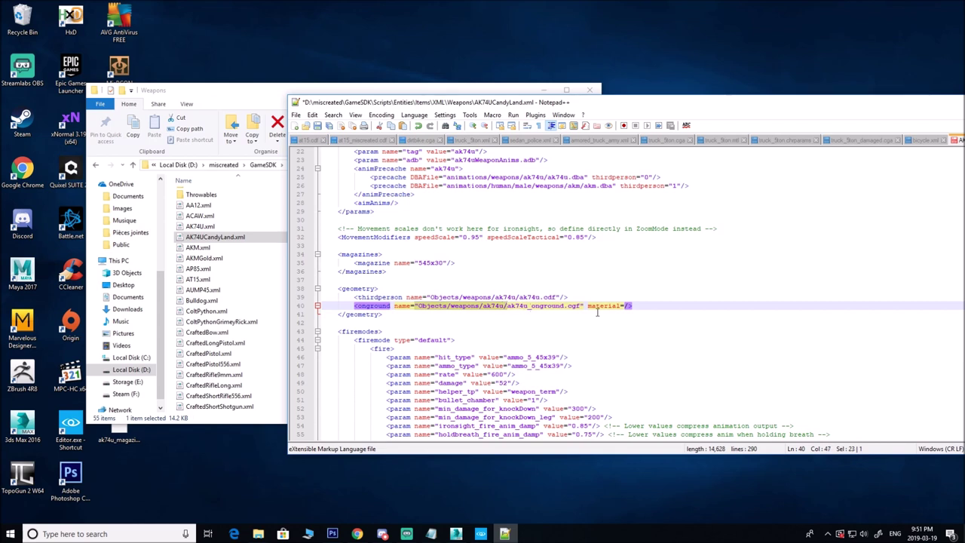
{"action": "left_click", "coordinate": [625, 306]}
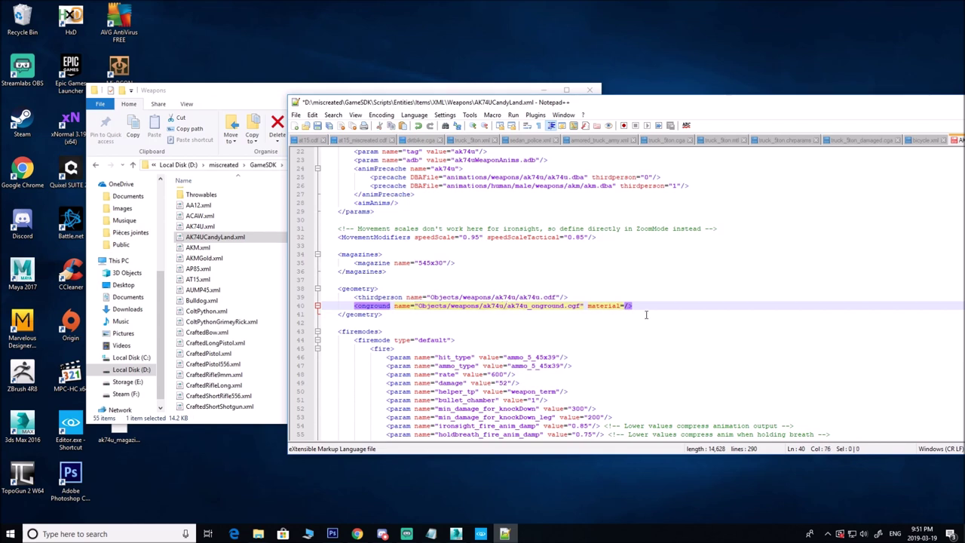
{"action": "type", "text": "\"Objects/weapons/ak74u/"}
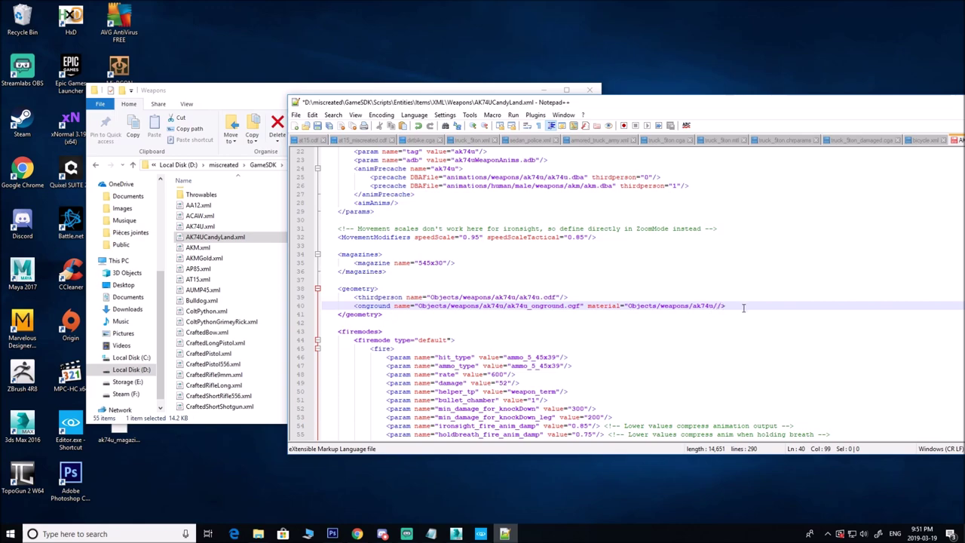
In CRYENGINE Sandbox, sample the candyland gun's material in the Material Editor and select its parent material ak74u_candyland to check its name.
{"action": "mouse_move", "coordinate": [481, 534]}
{"action": "left_click", "coordinate": [513, 510]}
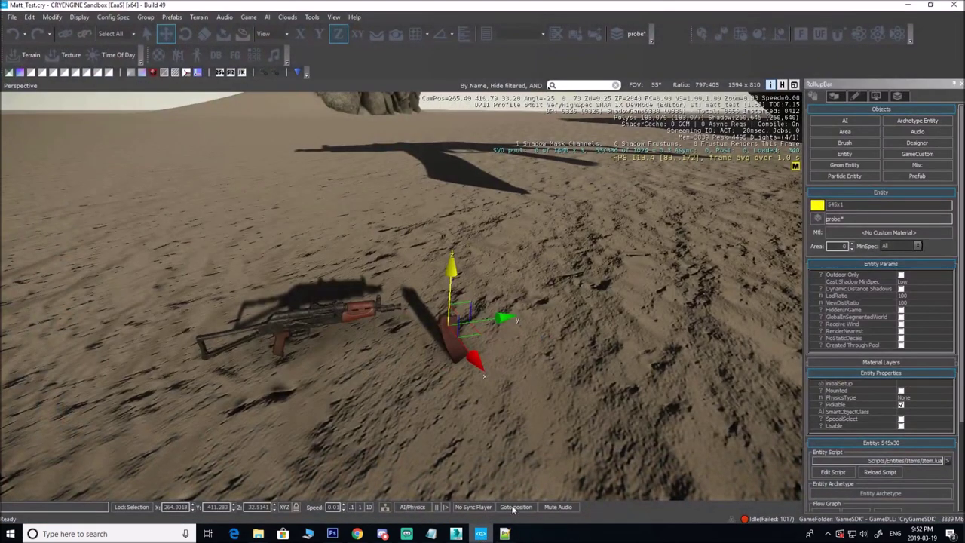
{"action": "left_click", "coordinate": [889, 232]}
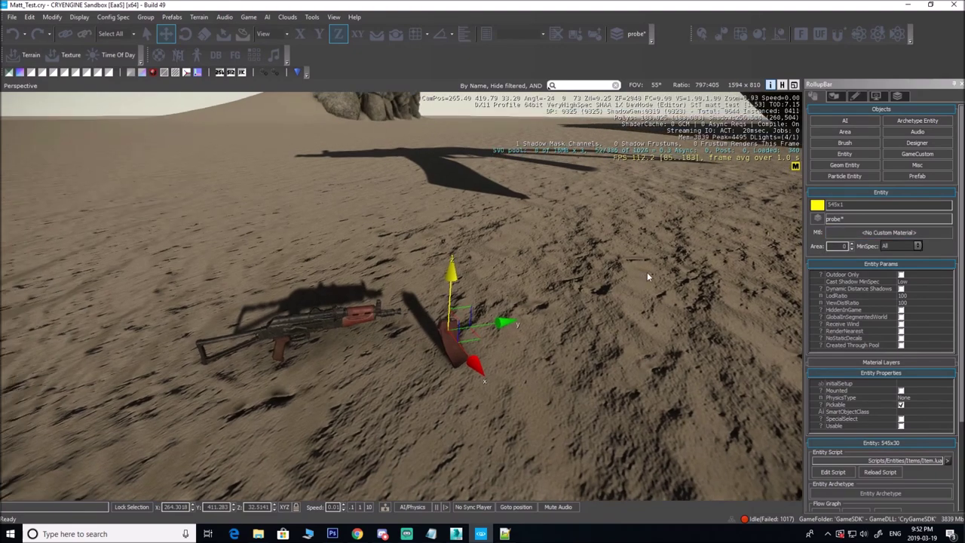
{"action": "left_click", "coordinate": [624, 122]}
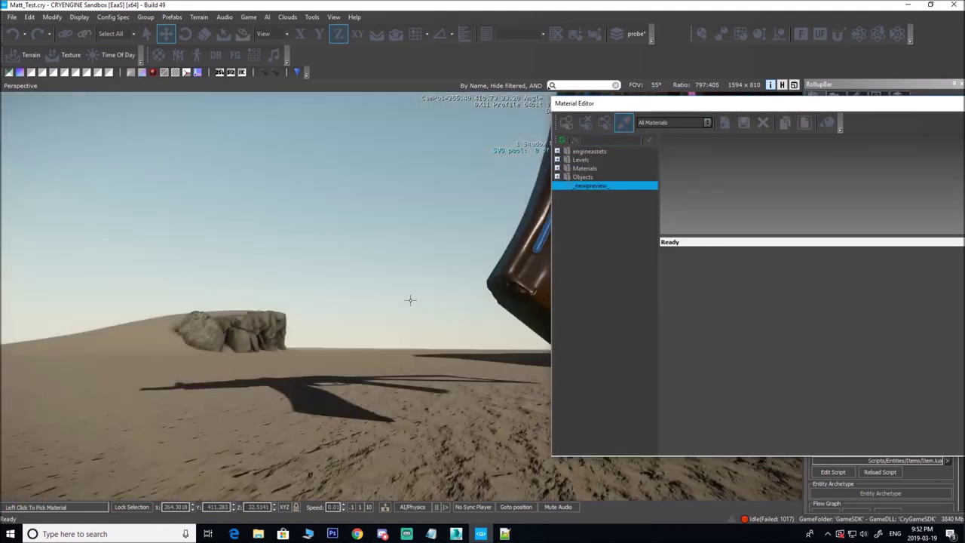
{"action": "left_click", "coordinate": [452, 121]}
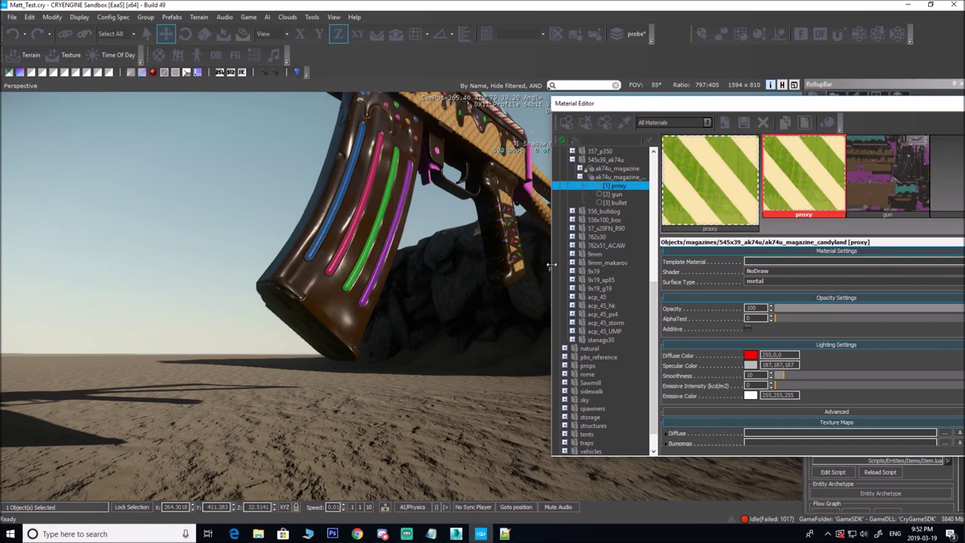
{"action": "left_click", "coordinate": [625, 123]}
{"action": "left_click", "coordinate": [492, 134]}
{"action": "scroll", "coordinate": [610, 375], "scroll_direction": "down", "scroll_amount": 2}
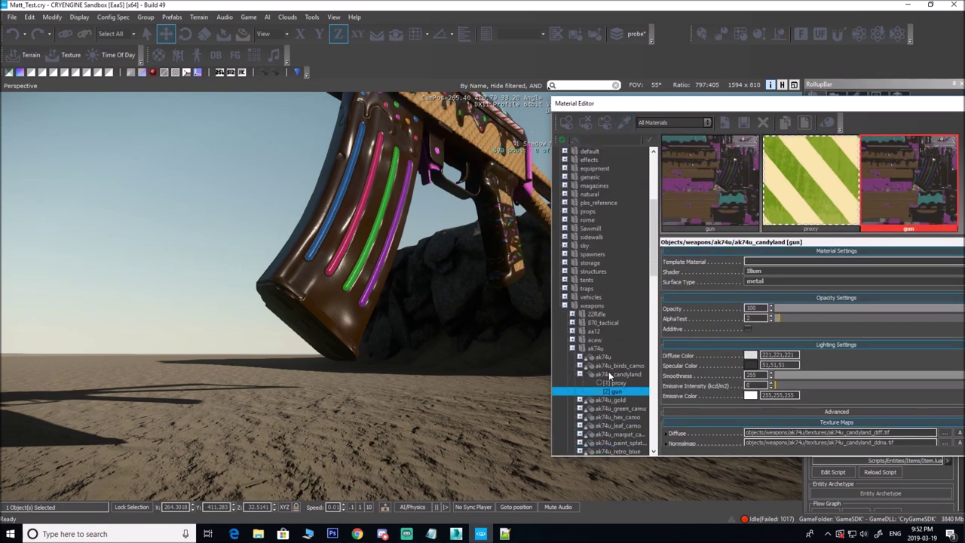
{"action": "left_click", "coordinate": [618, 374]}
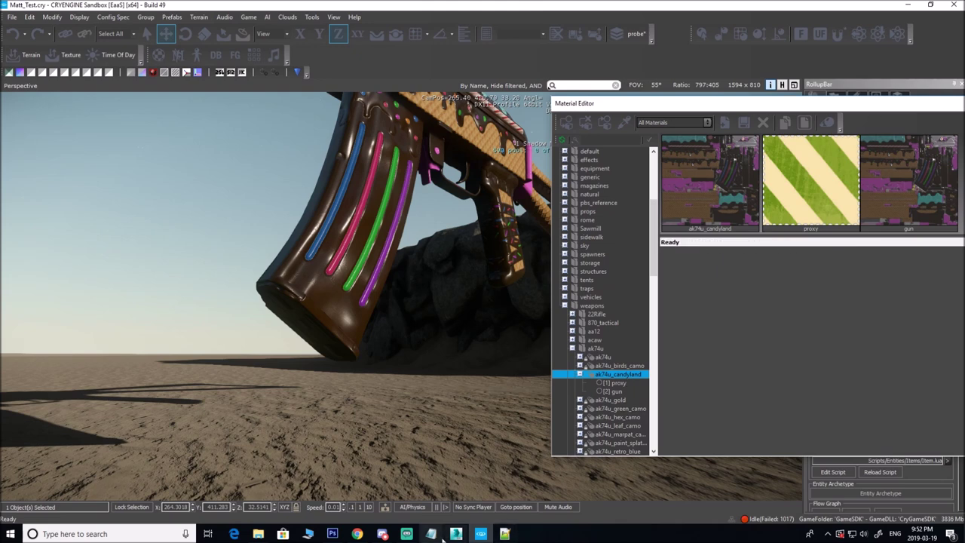
Back in Notepad++, complete the onground material path by adding ak74u_candyland after Objects/weapons/ak74u/.
{"action": "left_click", "coordinate": [505, 534]}
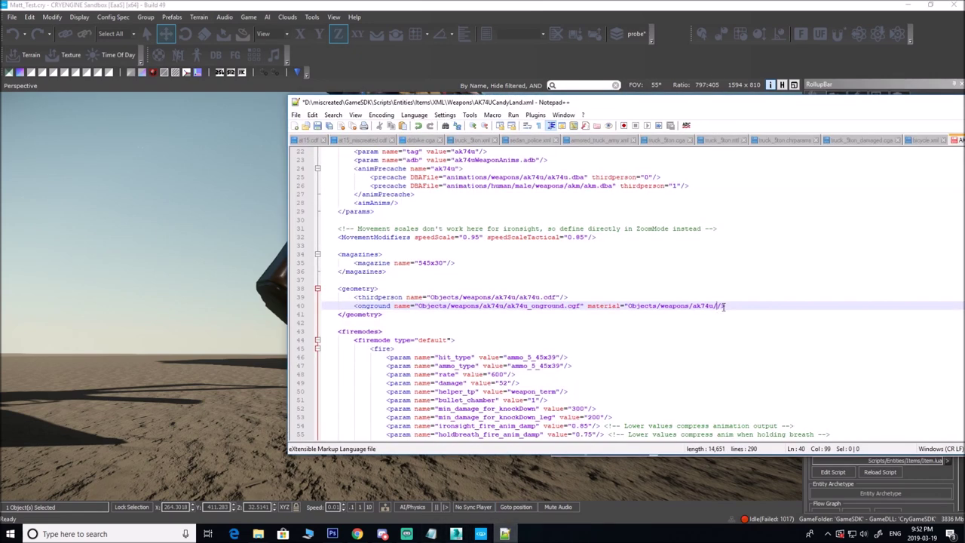
{"action": "type", "text": "ak7"}
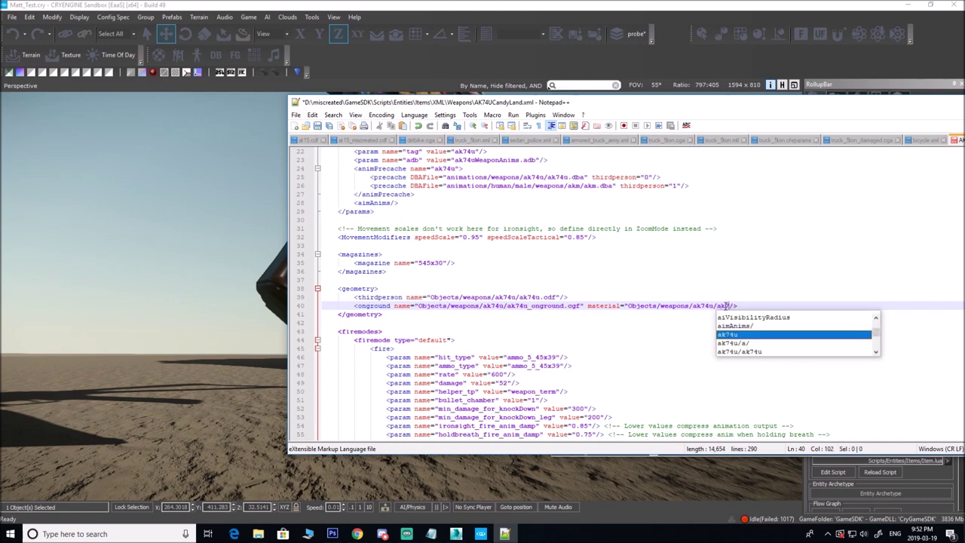
{"action": "type", "text": "4u_candyland"}
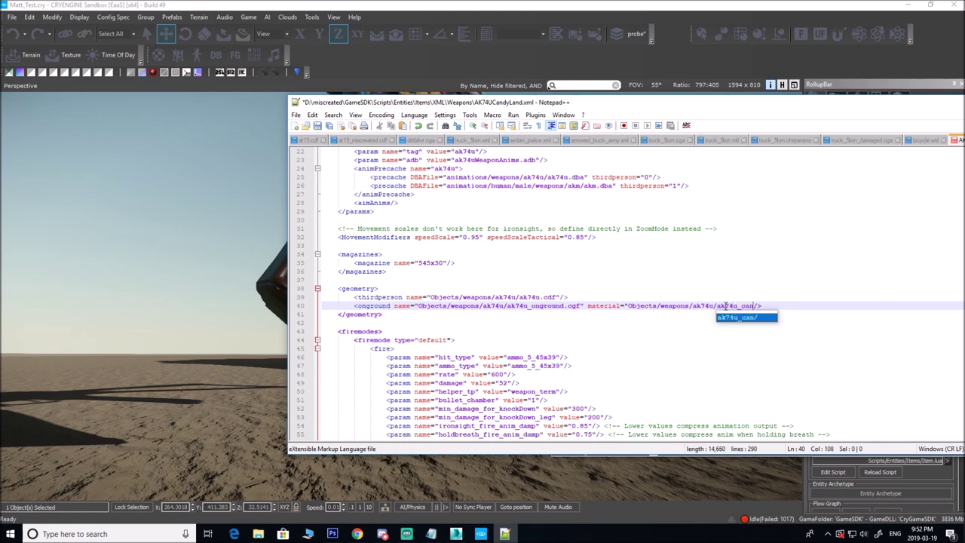
{"action": "left_click", "coordinate": [705, 305]}
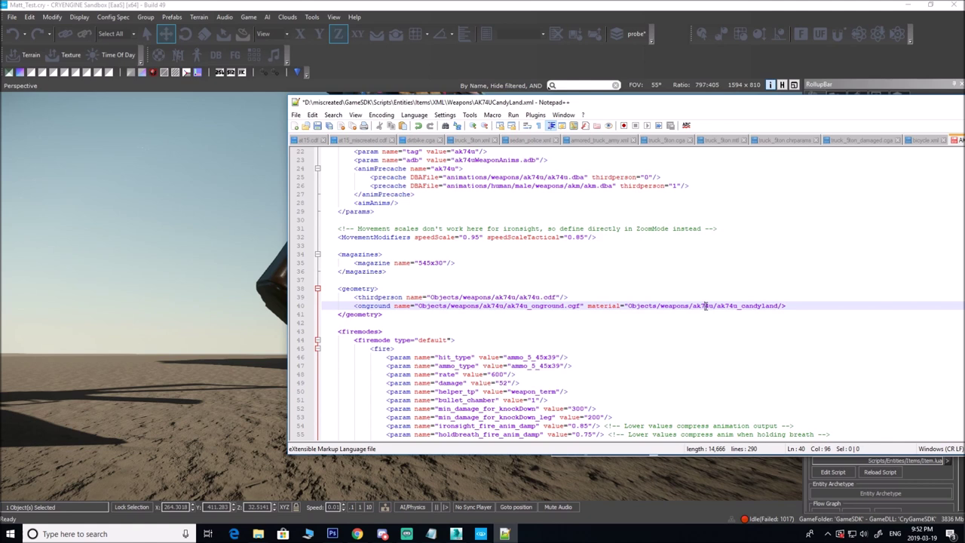
{"action": "left_click", "coordinate": [687, 322]}
{"action": "left_click", "coordinate": [721, 305]}
{"action": "left_click", "coordinate": [626, 306]}
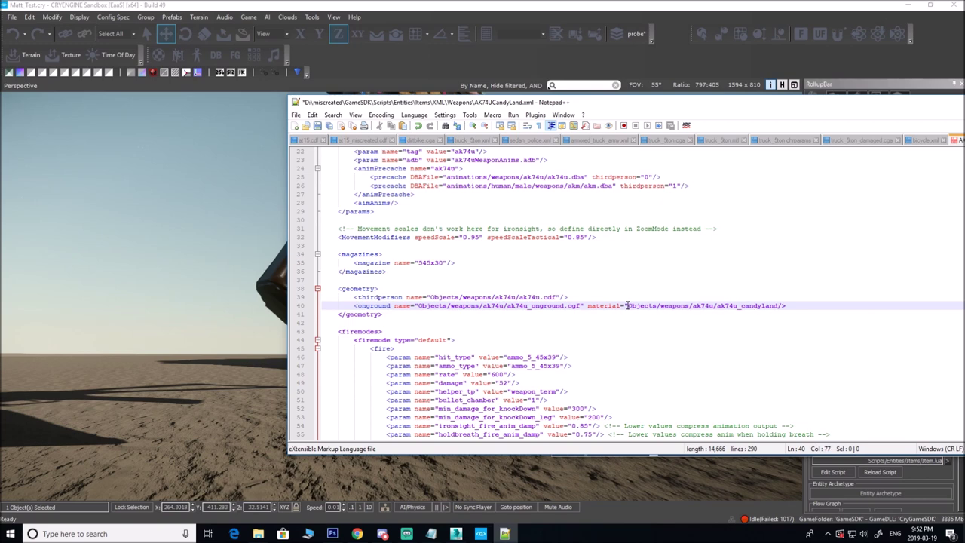
Close the onground material value with a quotation mark and save AK74UCandyLand.xml.
{"action": "left_click", "coordinate": [779, 306]}
{"action": "type", "text": "\""}
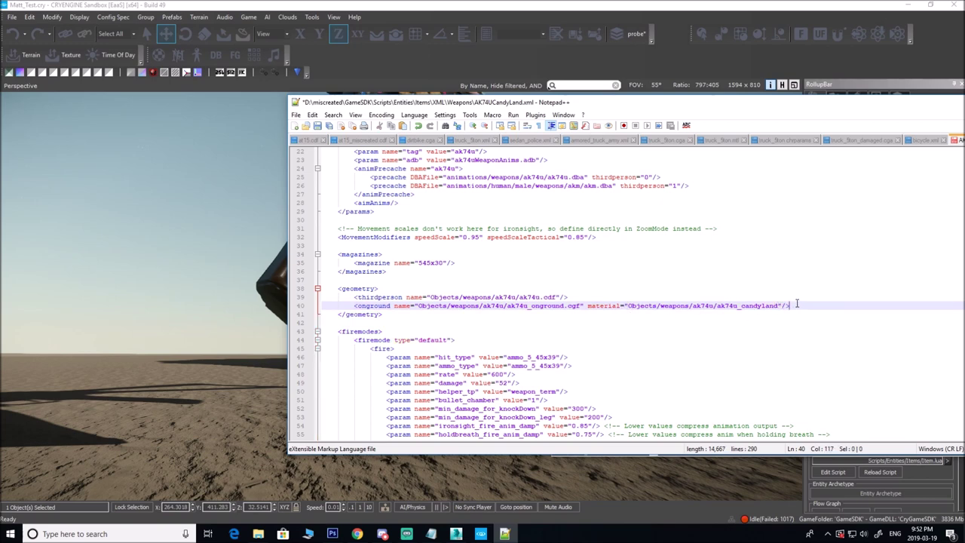
{"action": "key", "text": "Left"}
{"action": "key", "text": "Left"}
{"action": "left_click", "coordinate": [621, 305]}
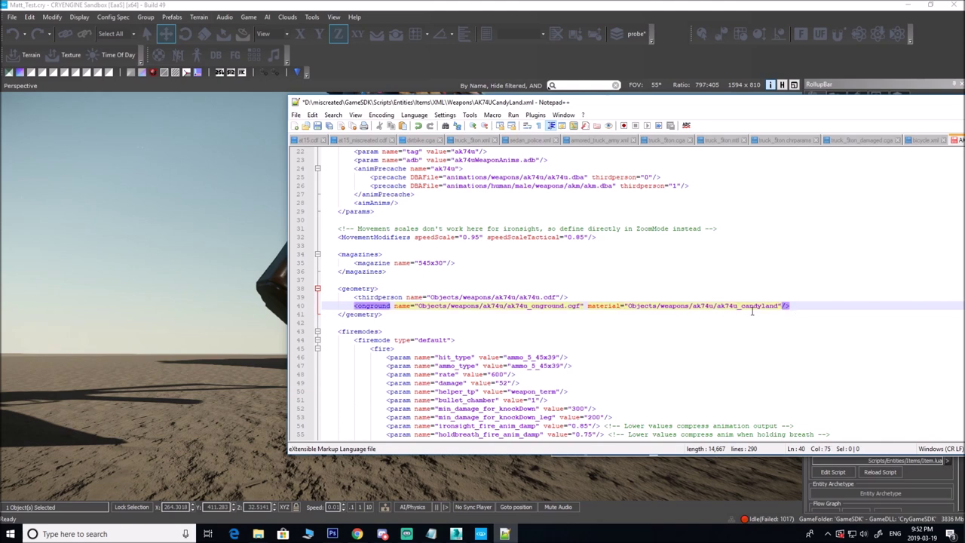
{"action": "left_click", "coordinate": [318, 126]}
Return to CRYENGINE Sandbox, close the Material Editor and reload the scripts.
{"action": "left_click", "coordinate": [942, 94]}
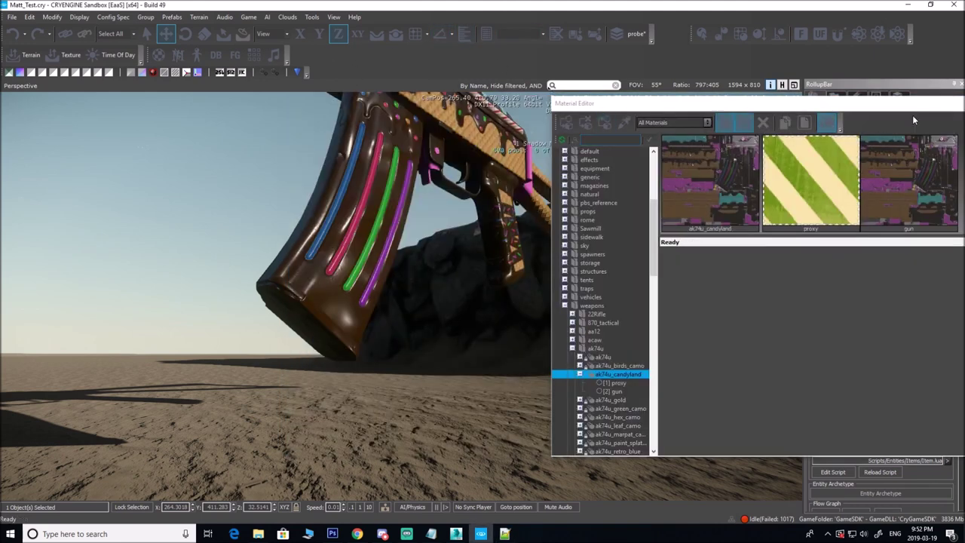
{"action": "key", "text": "m"}
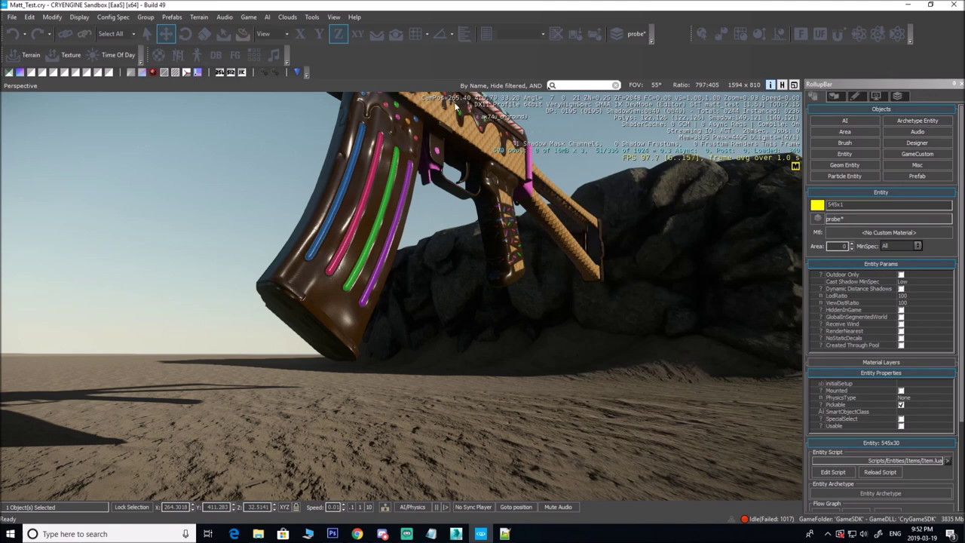
{"action": "left_click", "coordinate": [311, 17]}
{"action": "mouse_move", "coordinate": [340, 30]}
{"action": "left_click", "coordinate": [466, 48]}
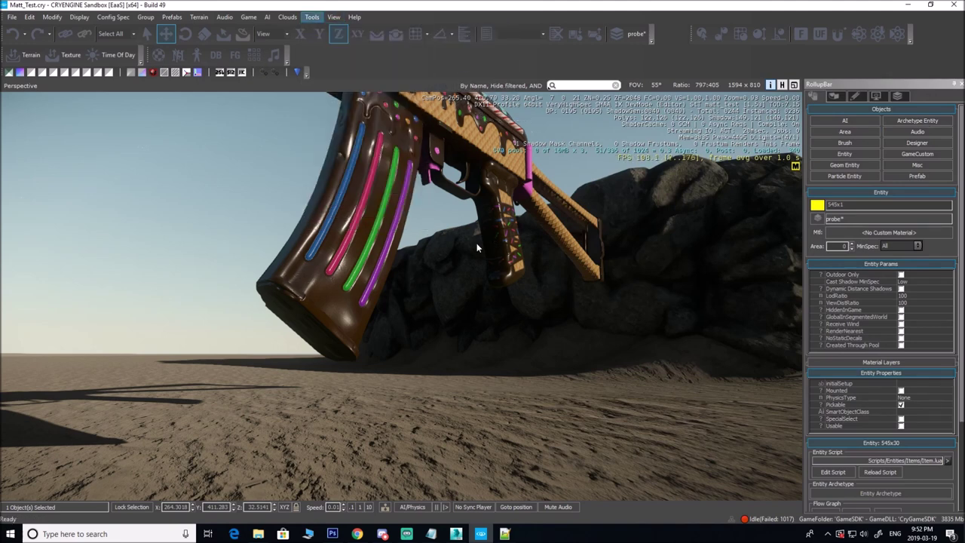
{"action": "right_click_drag", "start_coordinate": [472, 251], "coordinate": [430, 272]}
Reload the entity browser and filter it by ak74u to look for the new weapon.
{"action": "left_click", "coordinate": [845, 153]}
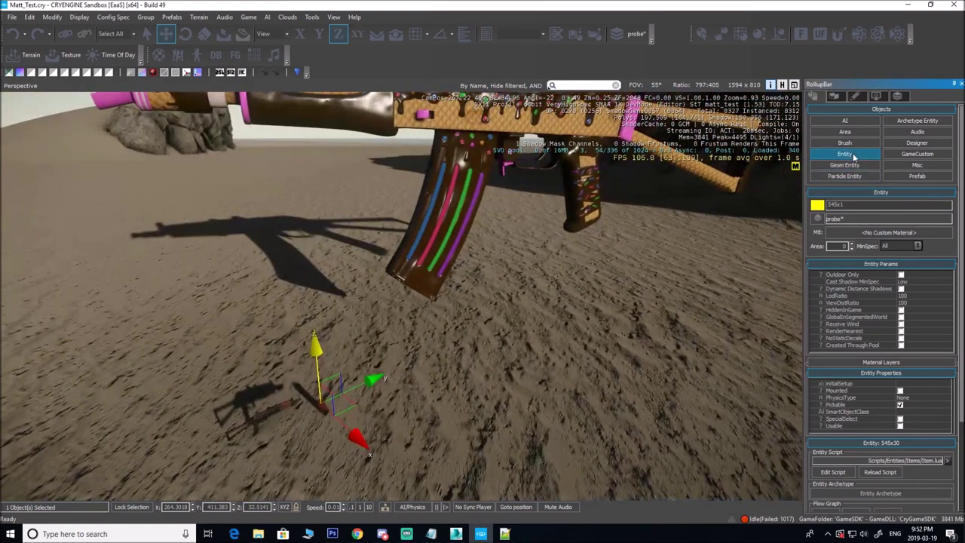
{"action": "left_click", "coordinate": [935, 427]}
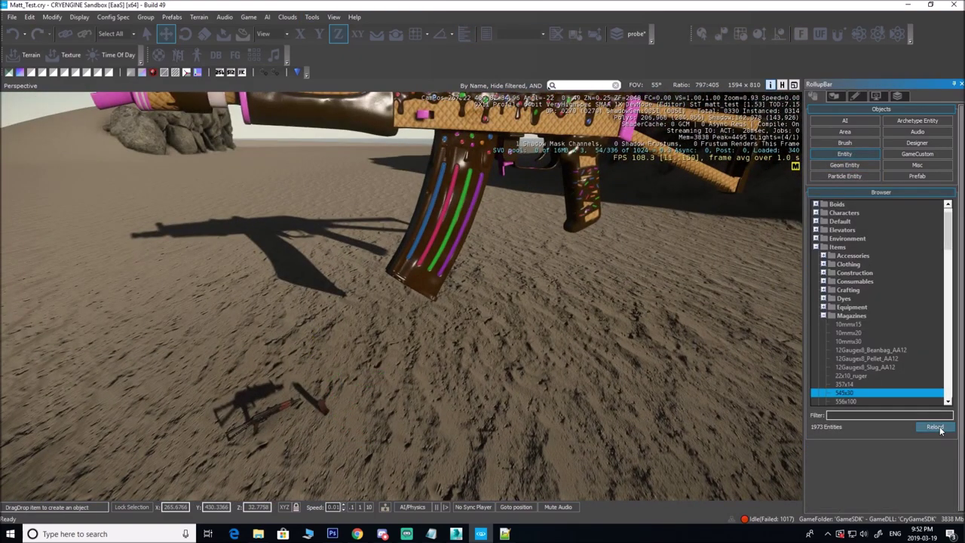
{"action": "left_click", "coordinate": [874, 414]}
{"action": "type", "text": "ak74u"}
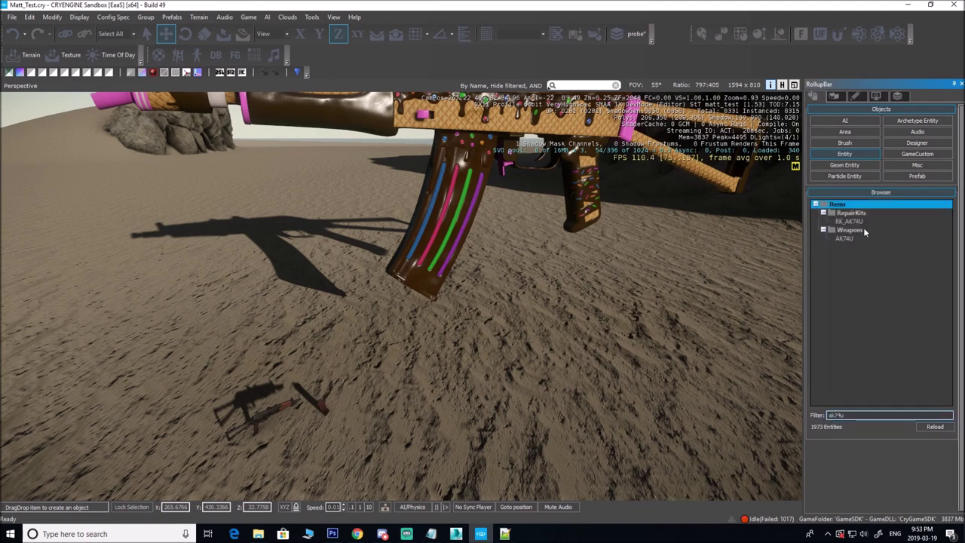
{"action": "key", "text": "s"}
{"action": "right_click_drag", "start_coordinate": [685, 342], "coordinate": [543, 334]}
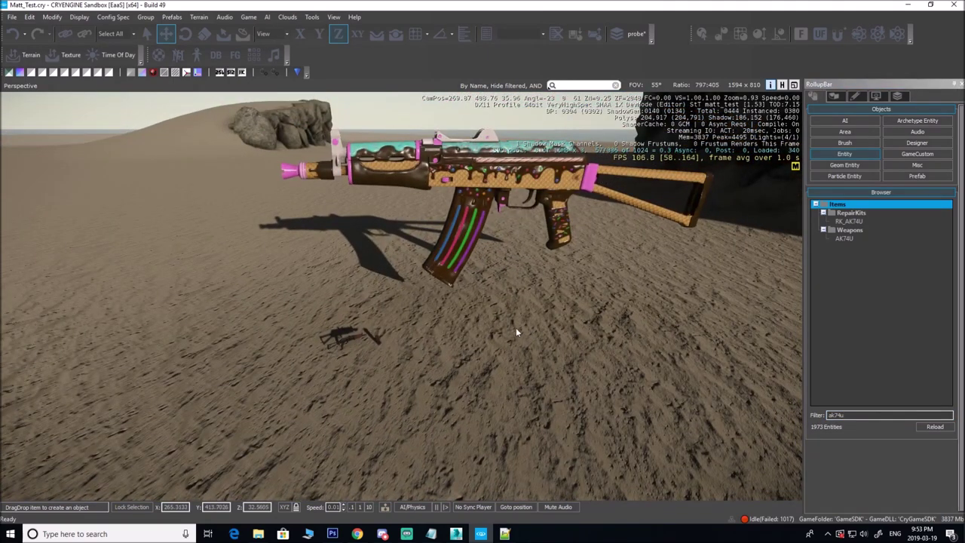
{"action": "left_click", "coordinate": [907, 414]}
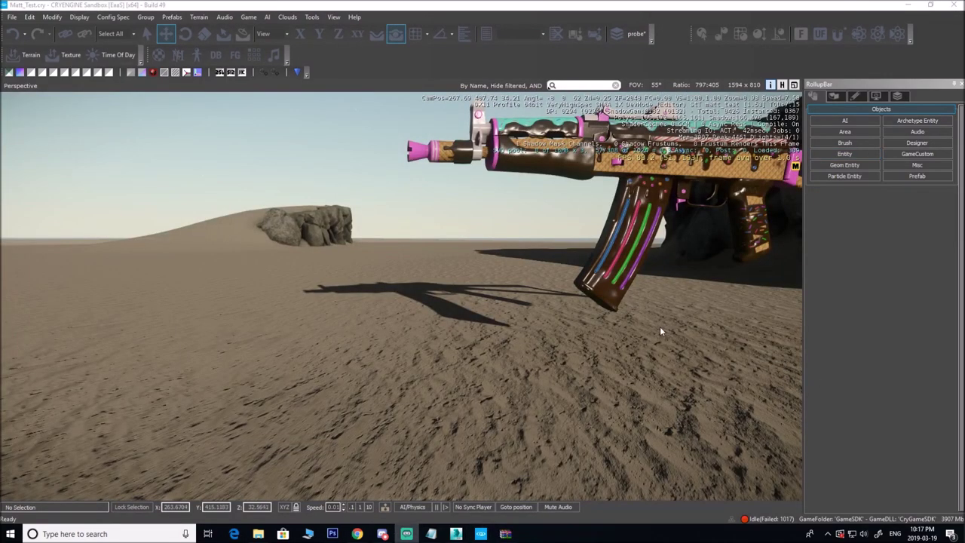
Filter the entity browser by ak74 and place the AK74UCandyLand weapon on the sand terrain.
{"action": "key", "text": "w"}
{"action": "right_click_drag", "start_coordinate": [659, 327], "coordinate": [617, 349]}
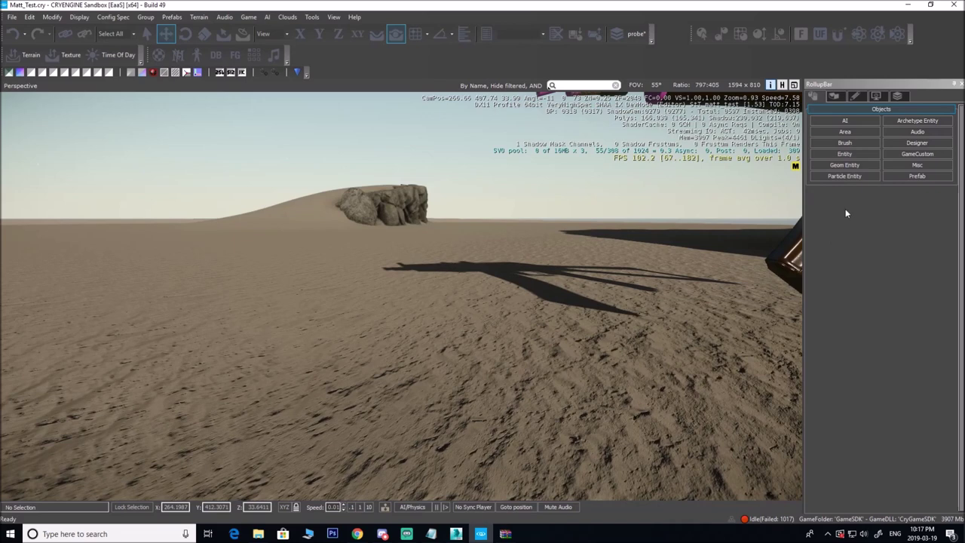
{"action": "left_click", "coordinate": [842, 156]}
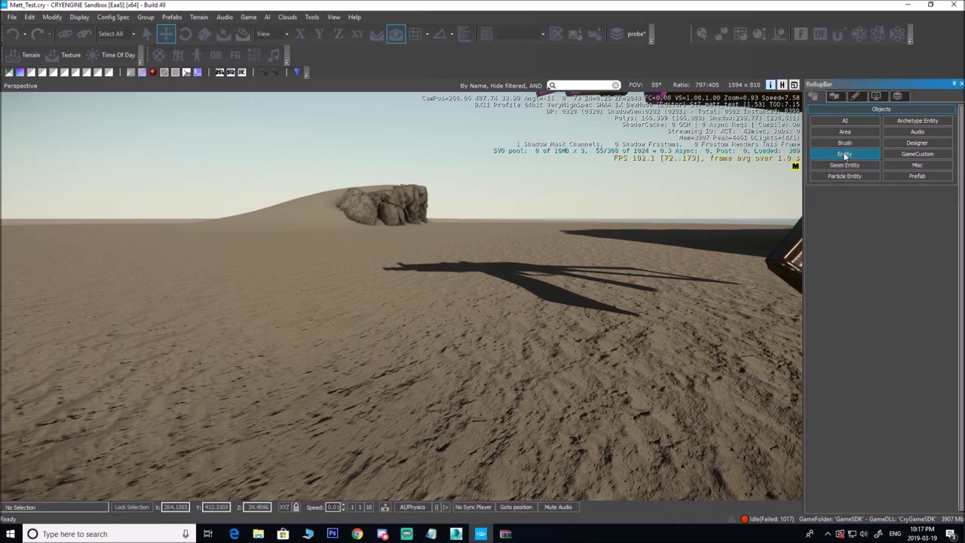
{"action": "type", "text": "ak"}
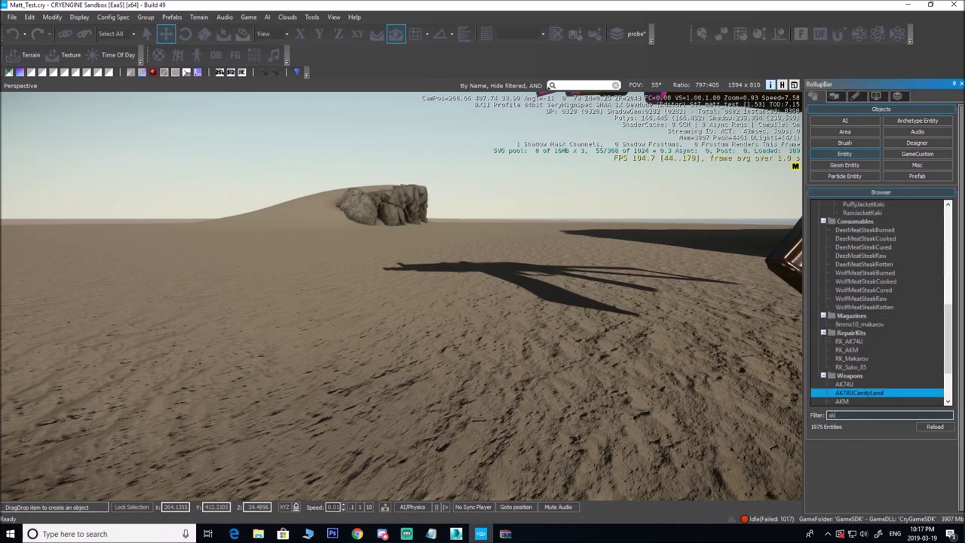
{"action": "type", "text": "74"}
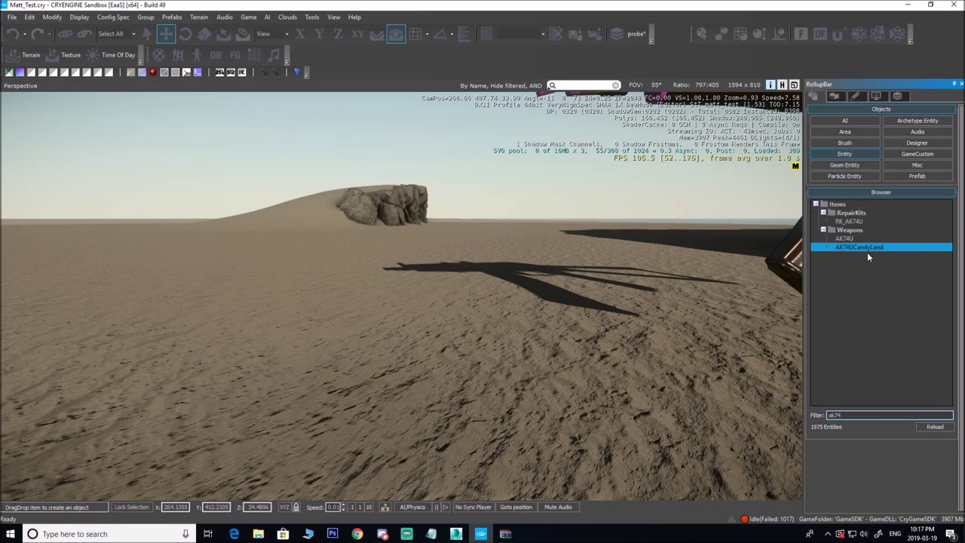
{"action": "left_click_drag", "start_coordinate": [364, 366], "coordinate": [400, 357]}
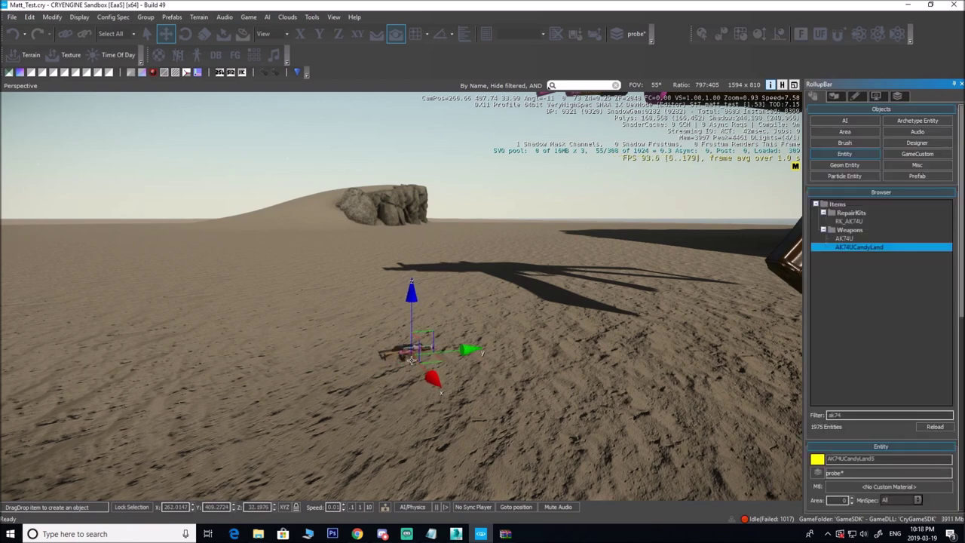
Raise the placed AK74UCandyLand weapon off the ground along the Z axis, to about Z 32.31, and inspect its skin.
{"action": "left_click", "coordinate": [414, 351]}
{"action": "key", "text": "w"}
{"action": "right_click_drag", "start_coordinate": [436, 356], "coordinate": [402, 318]}
{"action": "key", "text": "w"}
{"action": "left_click_drag", "start_coordinate": [403, 289], "coordinate": [403, 241]}
{"action": "mouse_move", "coordinate": [416, 274]}
{"action": "right_mouse_down"}
{"action": "mouse_move", "coordinate": [431, 305]}
{"action": "mouse_move", "coordinate": [409, 276]}
{"action": "right_mouse_up"}
{"action": "key", "text": "s"}
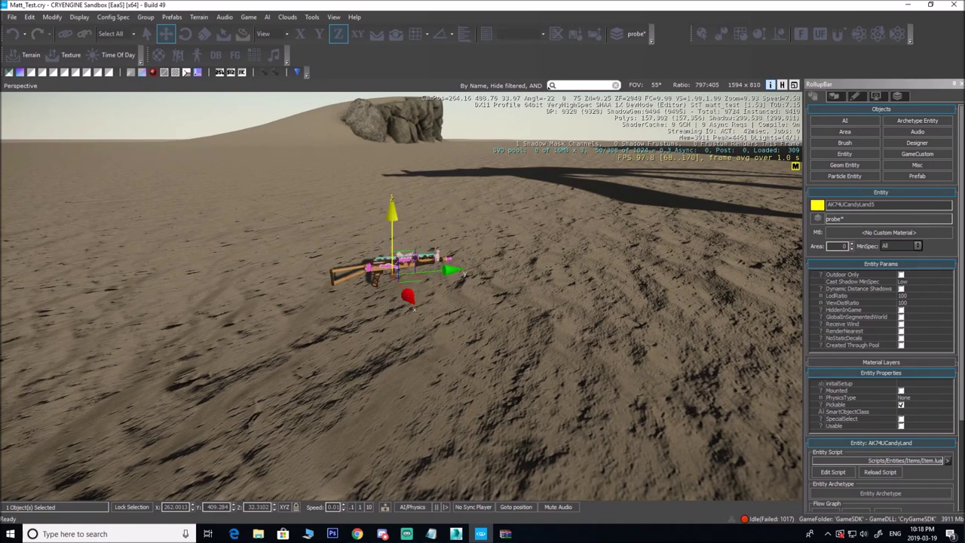
{"action": "right_click_drag", "start_coordinate": [408, 294], "coordinate": [438, 291]}
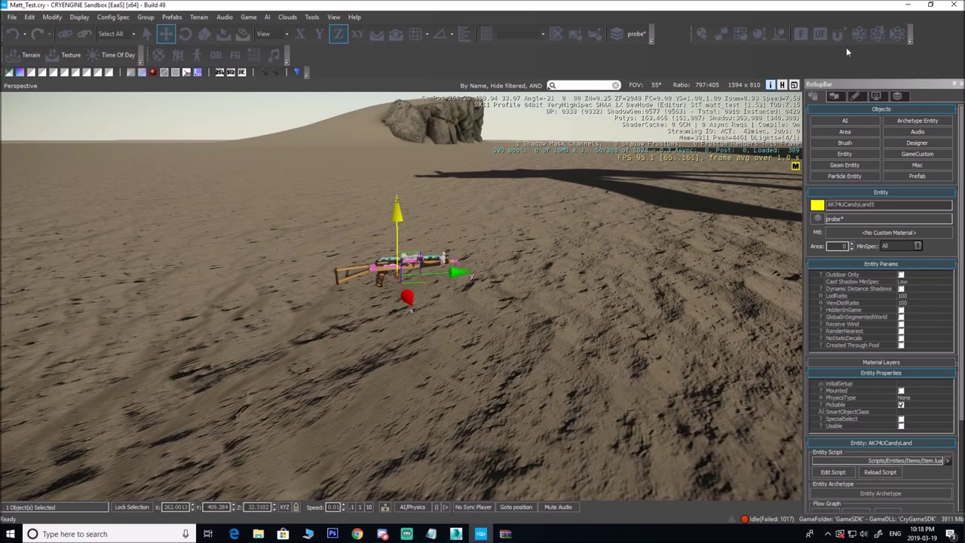
Open Scripts.pak from the Modding\CRYENGINE\GameSDK folder in WinRAR, with the CRYENGINE window minimized.
{"action": "mouse_move", "coordinate": [253, 534]}
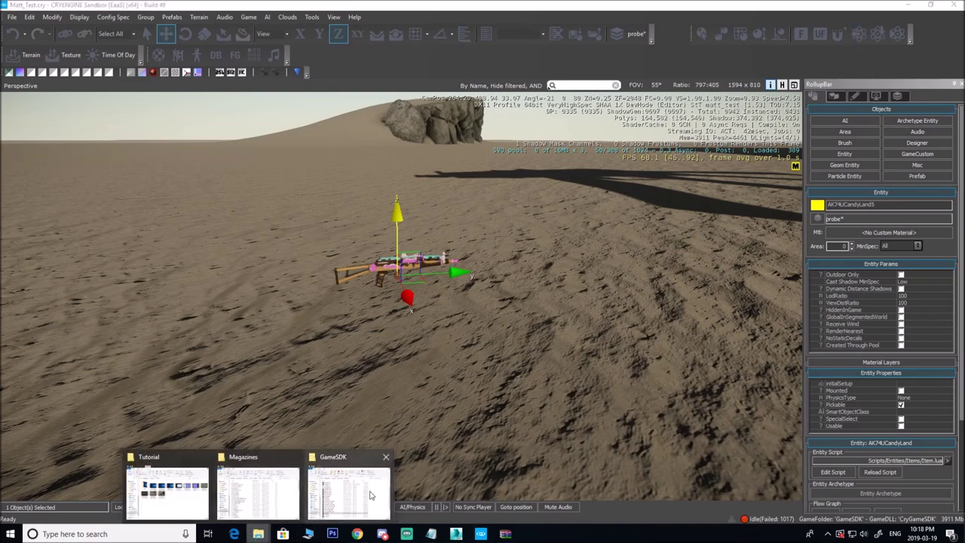
{"action": "left_click", "coordinate": [347, 493]}
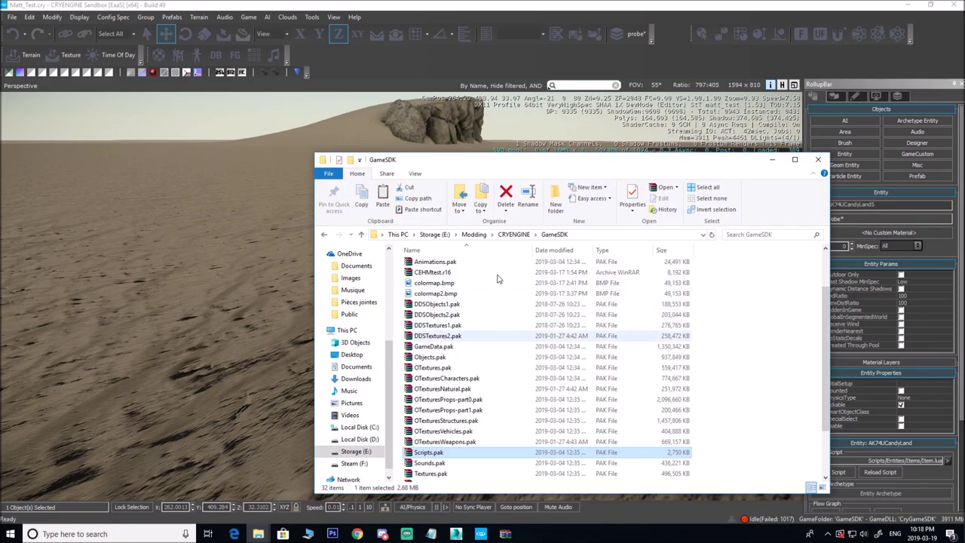
{"action": "left_click", "coordinate": [912, 6]}
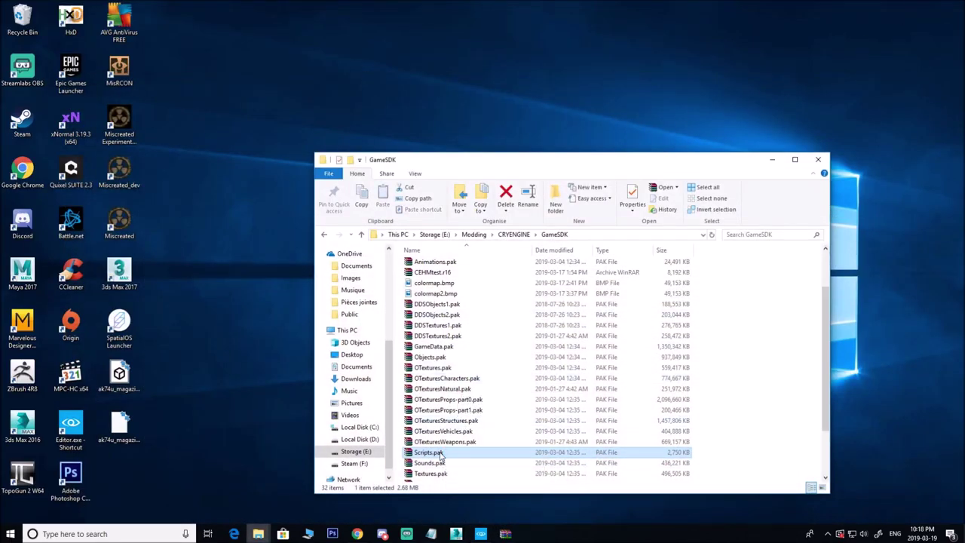
{"action": "double_click", "coordinate": [441, 455]}
{"action": "left_click", "coordinate": [675, 104]}
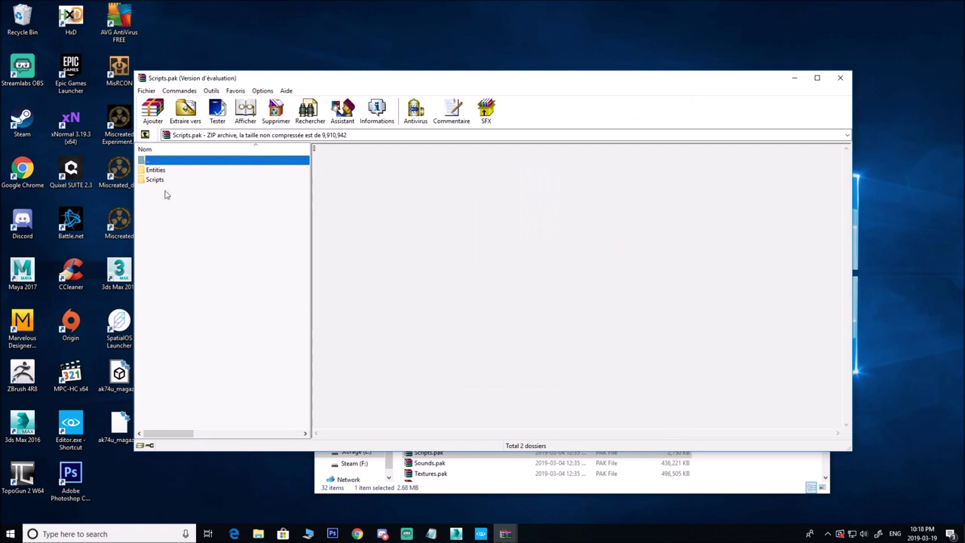
Browse Scripts.pak to Scripts\Entities\Items\XML\Magazines and select 545x30.xml.
{"action": "left_click", "coordinate": [163, 181]}
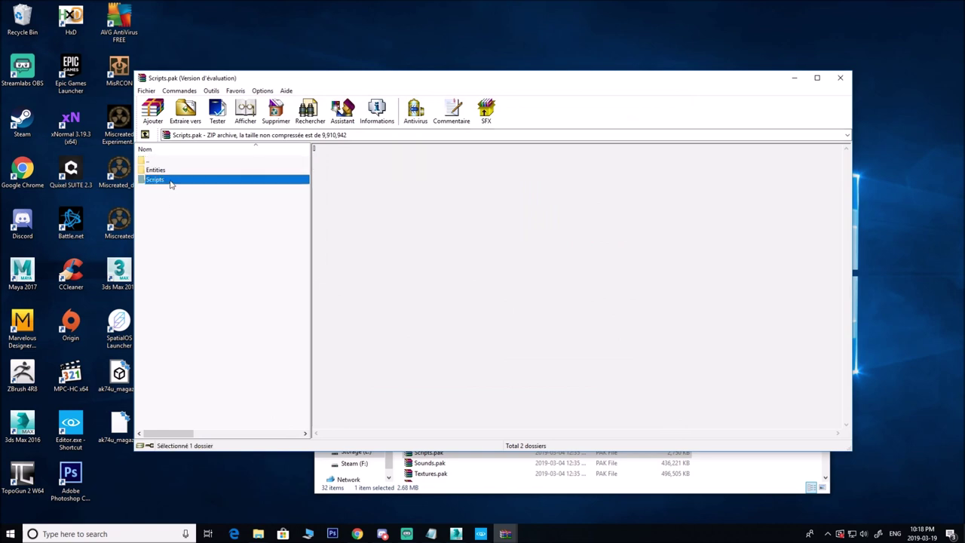
{"action": "double_click", "coordinate": [162, 181]}
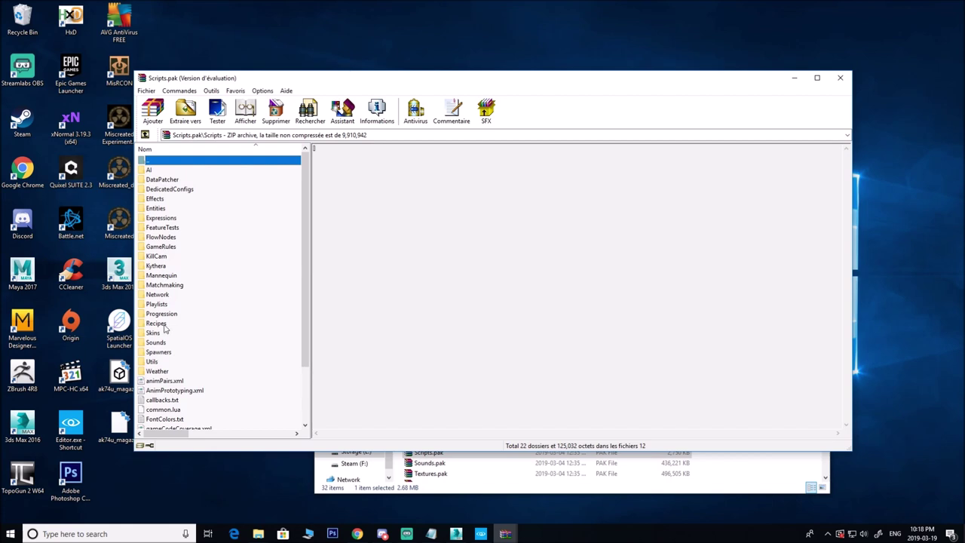
{"action": "double_click", "coordinate": [160, 208]}
{"action": "left_click", "coordinate": [164, 227]}
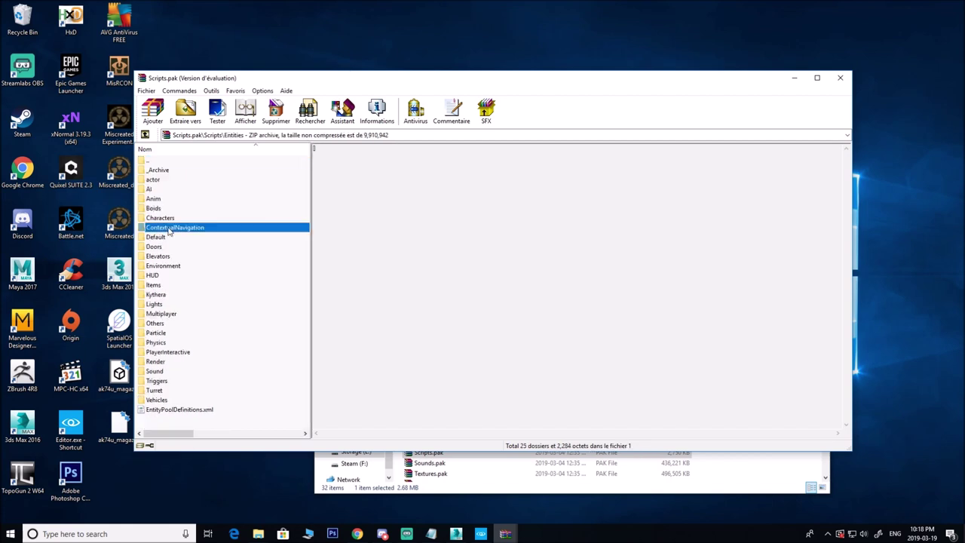
{"action": "left_click", "coordinate": [159, 287]}
{"action": "double_click", "coordinate": [160, 285]}
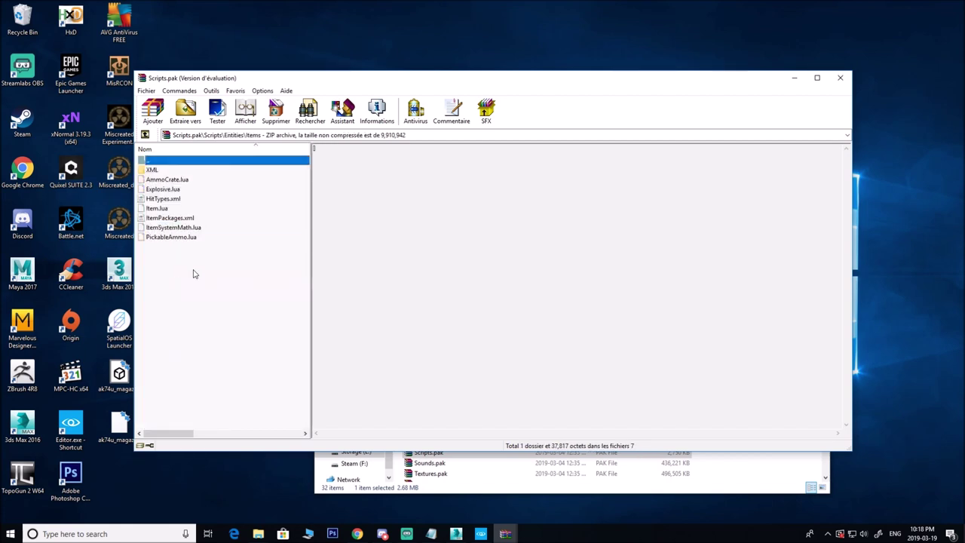
{"action": "double_click", "coordinate": [156, 172]}
{"action": "double_click", "coordinate": [160, 265]}
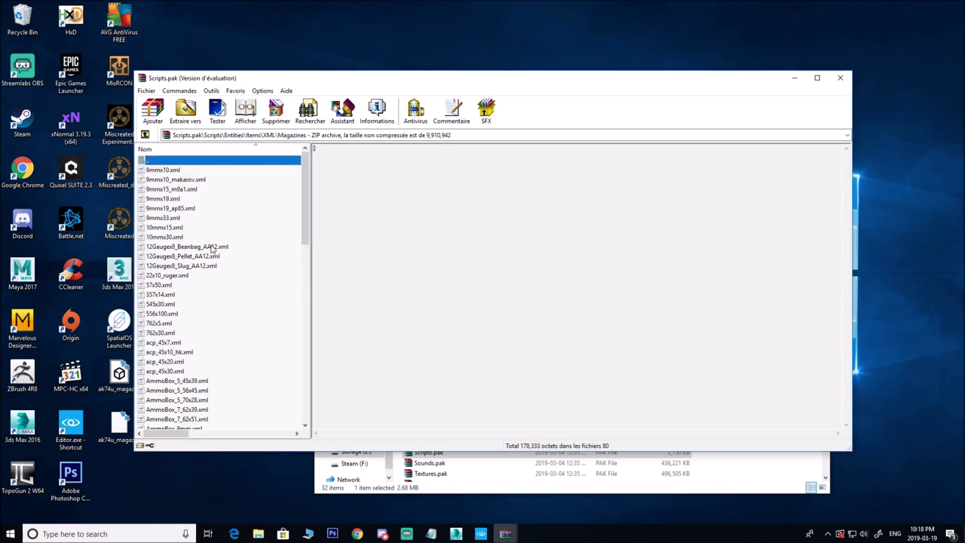
{"action": "scroll", "coordinate": [179, 296], "scroll_direction": "down", "scroll_amount": 1}
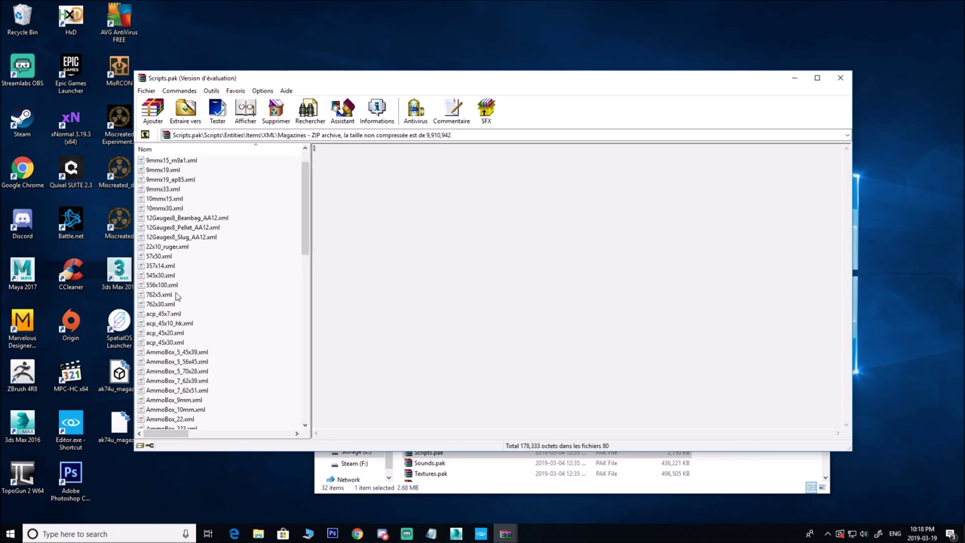
{"action": "left_click", "coordinate": [167, 276]}
Arrange the archive and Explorer windows side by side and open the GameSDK\Scripts\Entities\Items\XML folder on disk.
{"action": "left_click_drag", "start_coordinate": [253, 82], "coordinate": [721, 107]}
{"action": "left_click", "coordinate": [504, 174]}
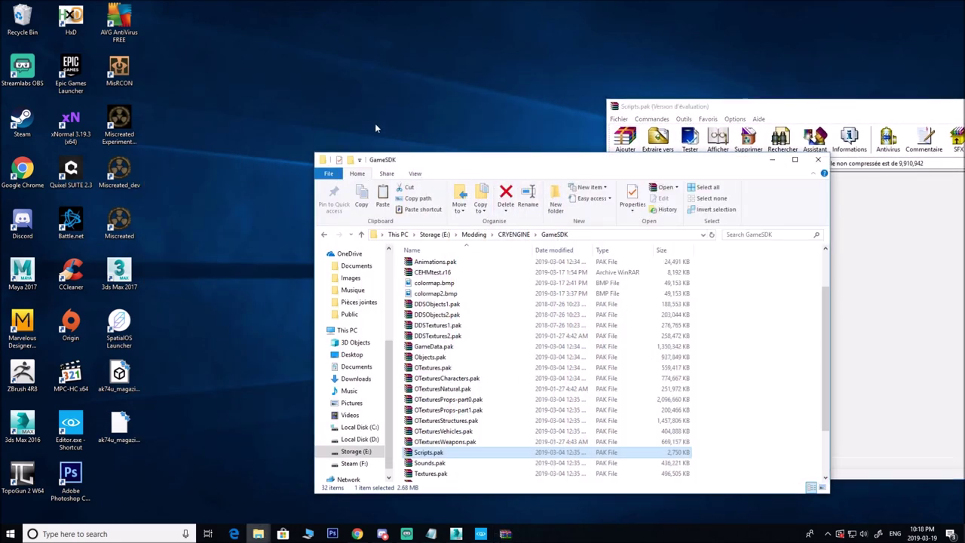
{"action": "left_click_drag", "start_coordinate": [520, 168], "coordinate": [349, 144]}
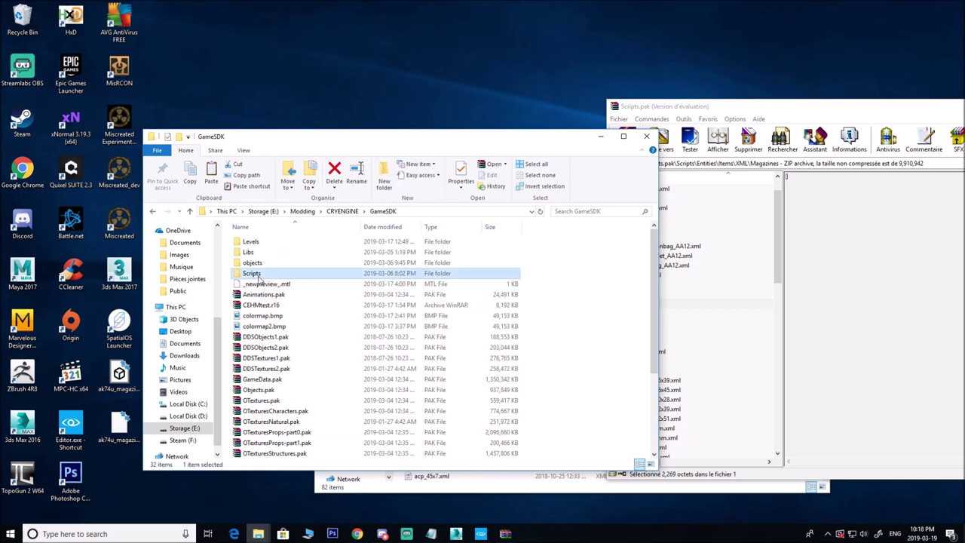
{"action": "double_click", "coordinate": [263, 275]}
{"action": "left_click_drag", "start_coordinate": [448, 140], "coordinate": [373, 107]}
{"action": "left_click", "coordinate": [190, 212]}
{"action": "double_click", "coordinate": [191, 212]}
{"action": "double_click", "coordinate": [201, 212]}
{"action": "double_click", "coordinate": [194, 212]}
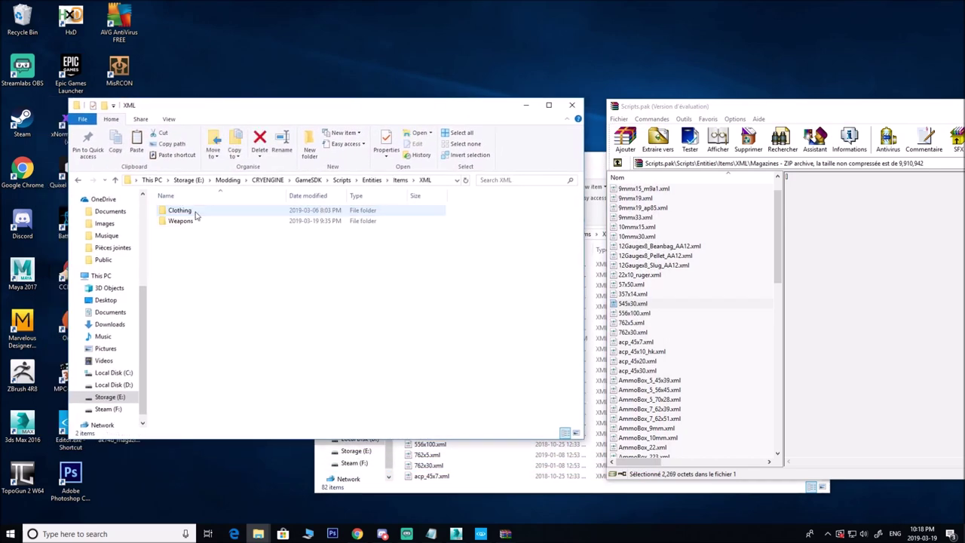
{"action": "double_click", "coordinate": [185, 221]}
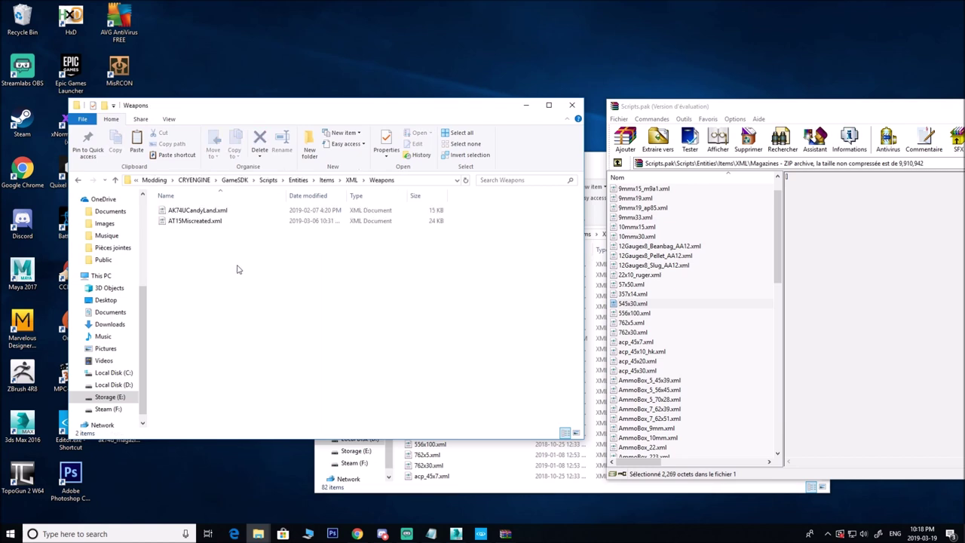
{"action": "left_click", "coordinate": [78, 180]}
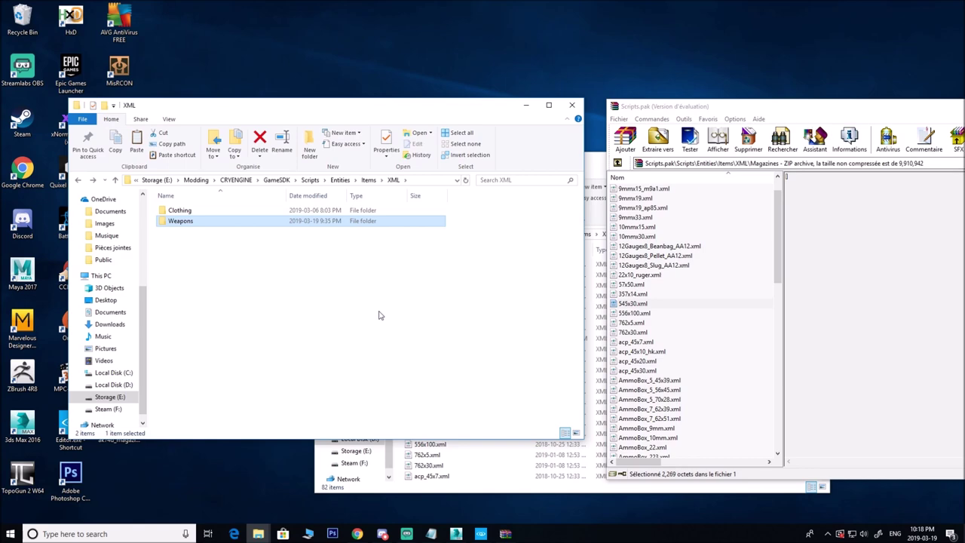
{"action": "right_click", "coordinate": [300, 307]}
{"action": "mouse_move", "coordinate": [324, 434]}
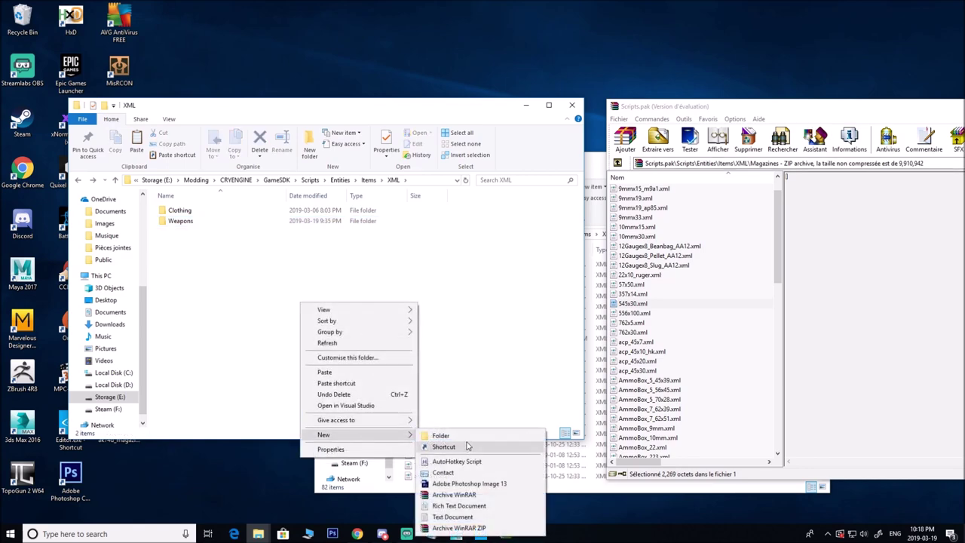
{"action": "left_click", "coordinate": [469, 447]}
{"action": "left_click", "coordinate": [613, 363]}
Create a Magazines folder inside the XML folder and extract 545x30.xml from Scripts.pak into it.
{"action": "right_click", "coordinate": [225, 298]}
{"action": "mouse_move", "coordinate": [297, 427]}
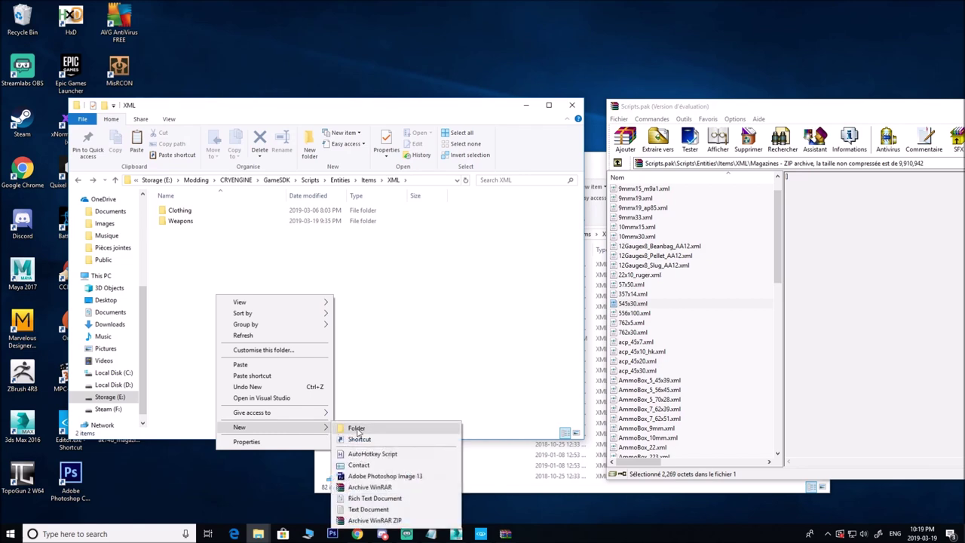
{"action": "left_click", "coordinate": [459, 427]}
{"action": "type", "text": "Magaz"}
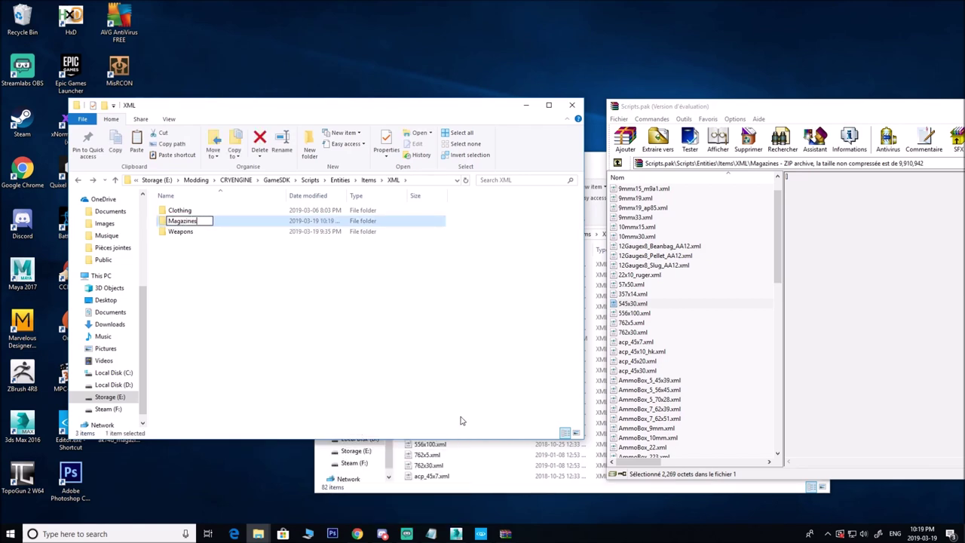
{"action": "type", "text": "ines"}
{"action": "key", "text": "Return"}
{"action": "double_click", "coordinate": [199, 224]}
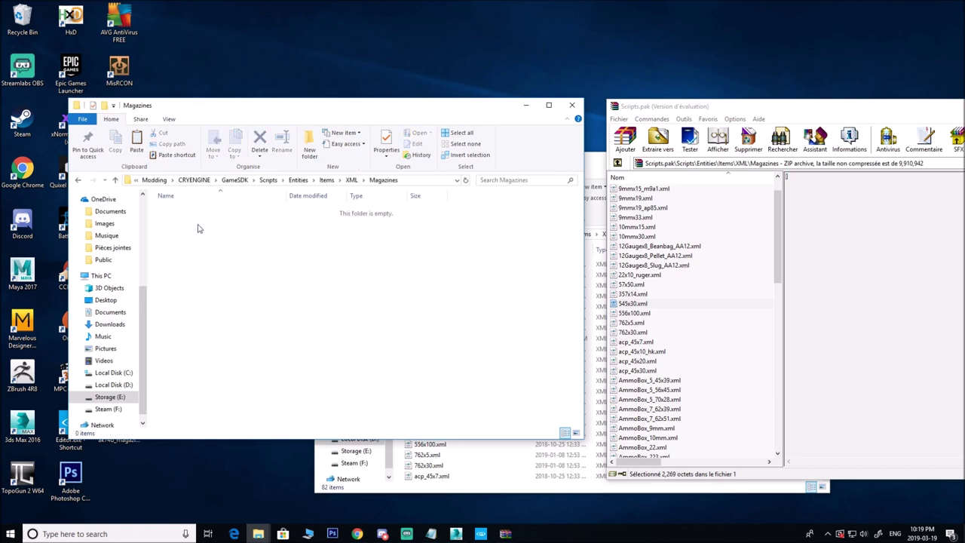
{"action": "left_click_drag", "start_coordinate": [640, 303], "coordinate": [230, 304]}
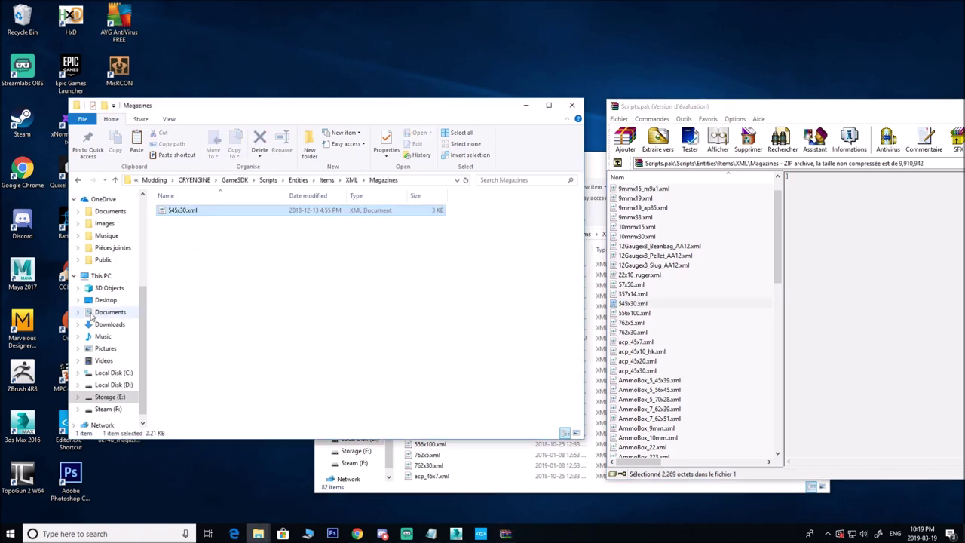
Duplicate 545x30.xml within the Magazines folder and rename the copy as 545x30CandyLand.xml.
{"action": "right_click", "coordinate": [181, 214]}
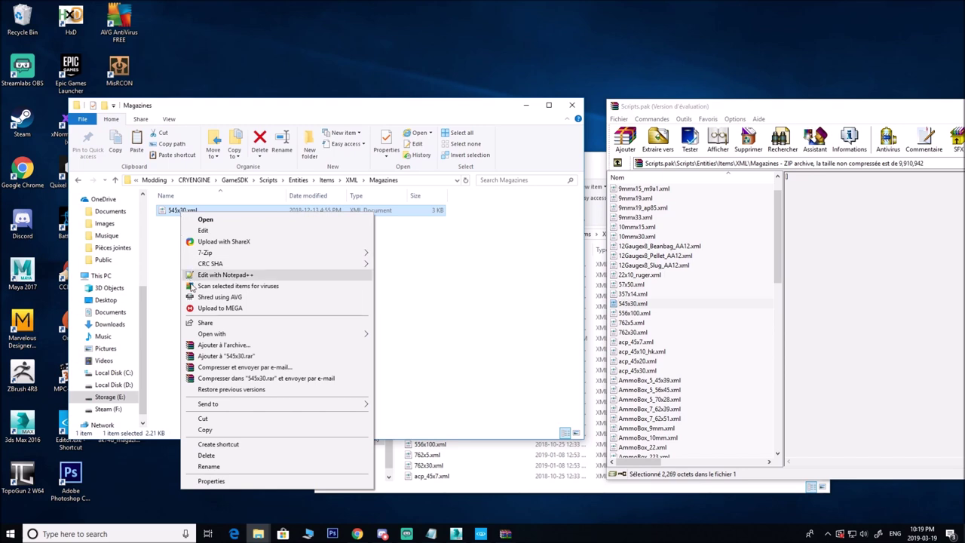
{"action": "left_click", "coordinate": [224, 429]}
{"action": "right_click", "coordinate": [224, 323]}
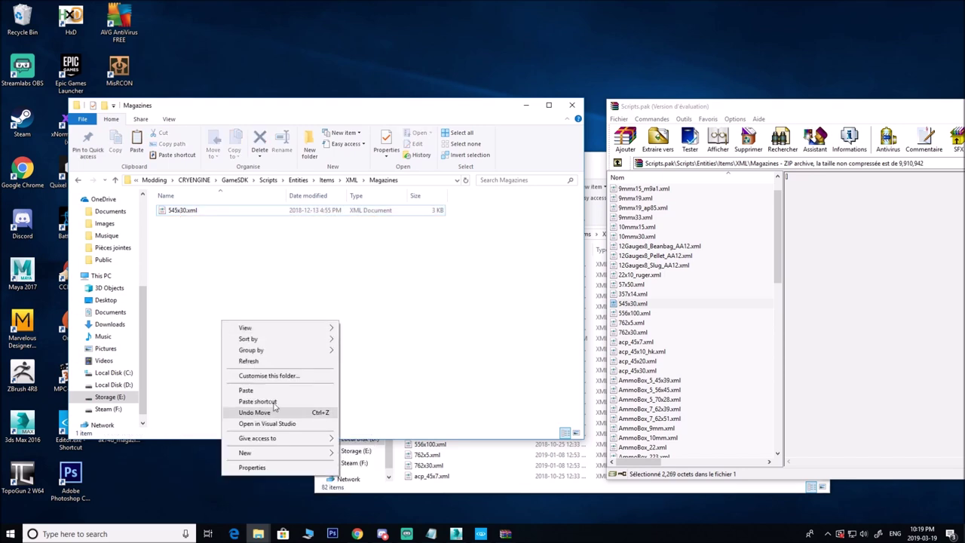
{"action": "left_click", "coordinate": [243, 391]}
{"action": "right_click", "coordinate": [198, 211]}
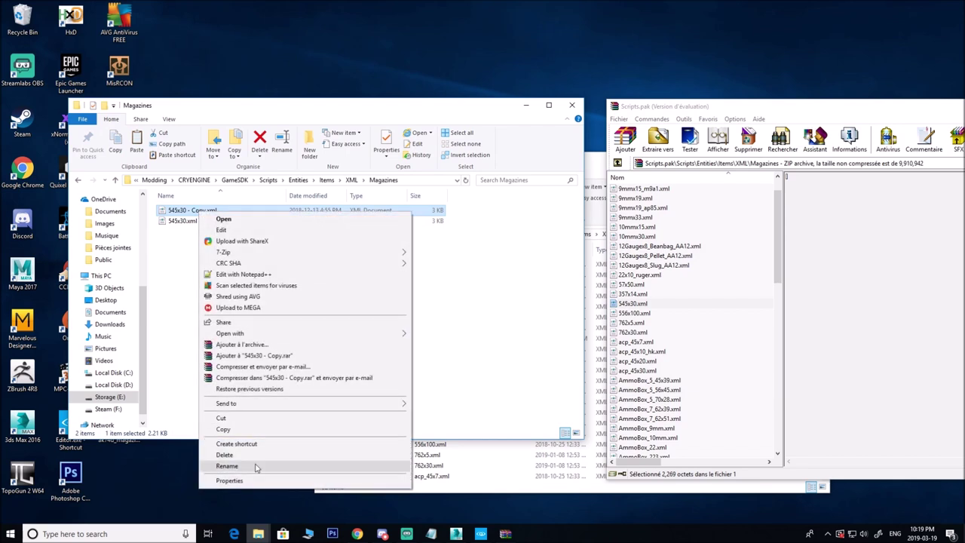
{"action": "left_click", "coordinate": [218, 464]}
{"action": "left_click_drag", "start_coordinate": [206, 211], "coordinate": [188, 212]}
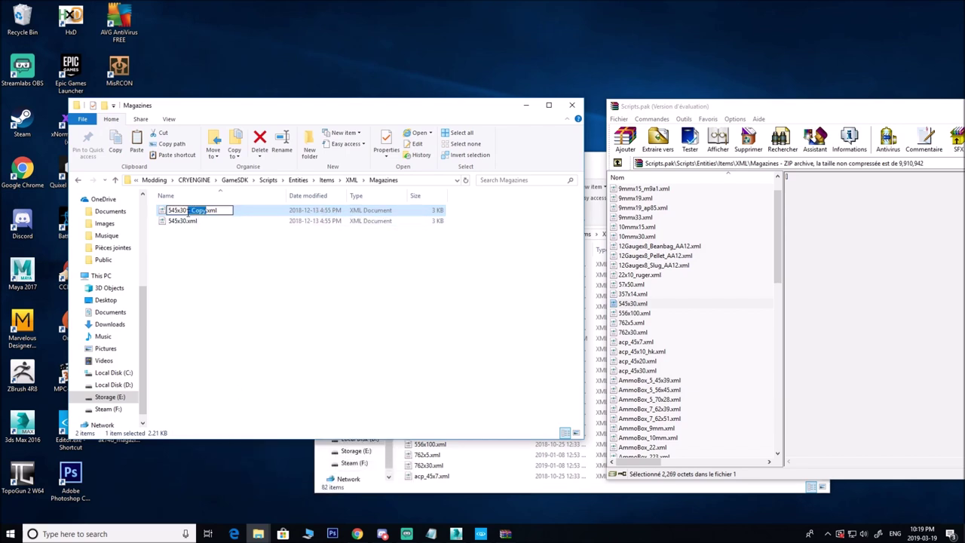
{"action": "type", "text": "Candy"}
{"action": "type", "text": "A"}
{"action": "type", "text": "and"}
{"action": "key", "text": "Return"}
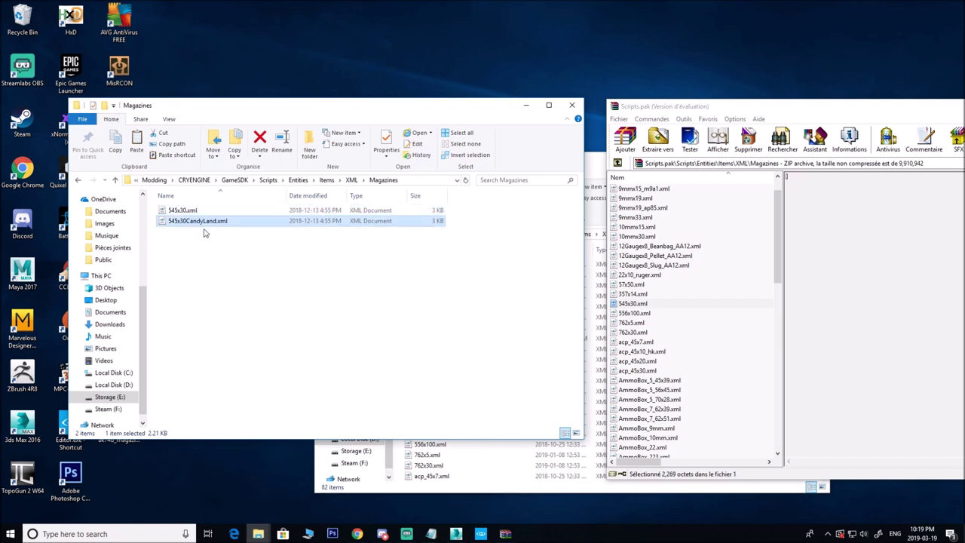
Open 545x30CandyLand.xml in Notepad++ and set the item name to 545x30CandyLand.
{"action": "right_click", "coordinate": [200, 222]}
{"action": "left_click", "coordinate": [249, 285]}
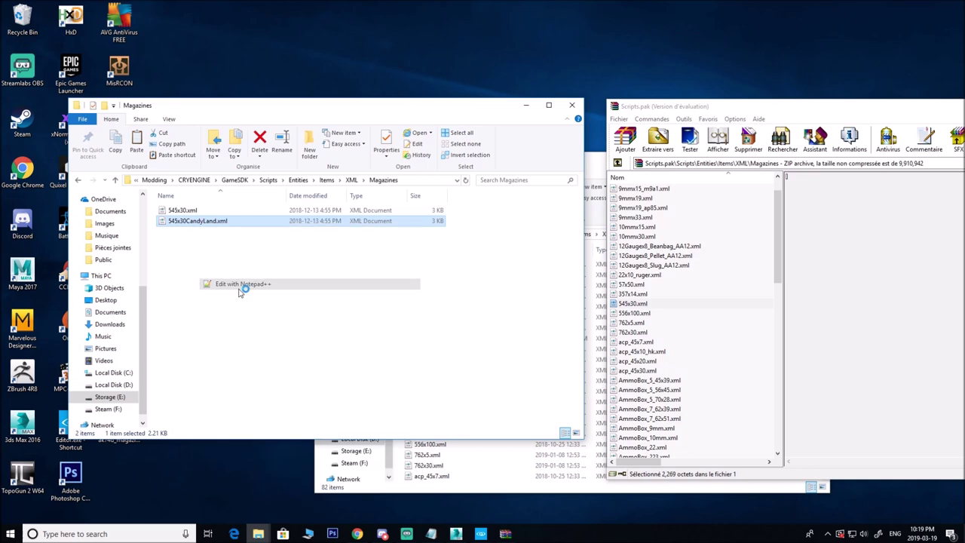
{"action": "left_click_drag", "start_coordinate": [337, 134], "coordinate": [456, 98]}
{"action": "left_click", "coordinate": [414, 144]}
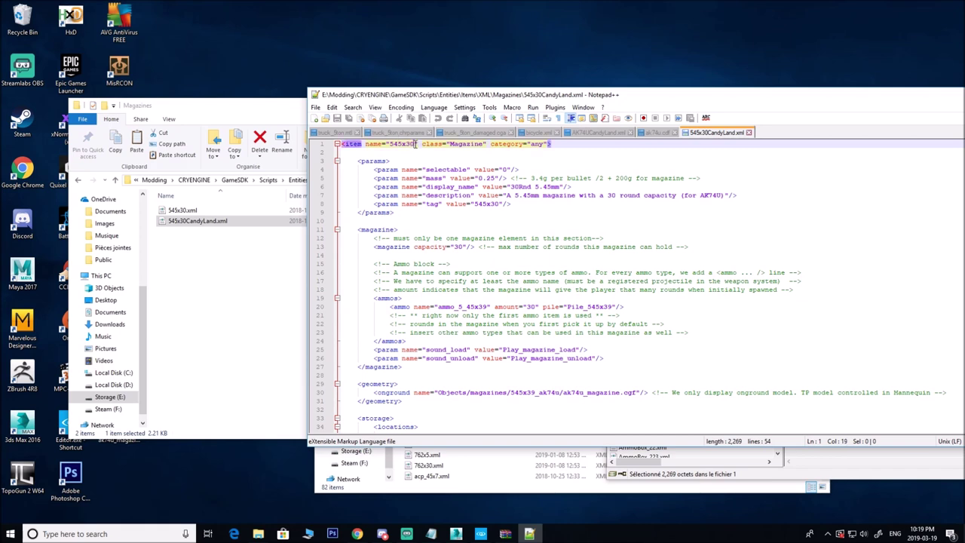
{"action": "type", "text": "Cand"}
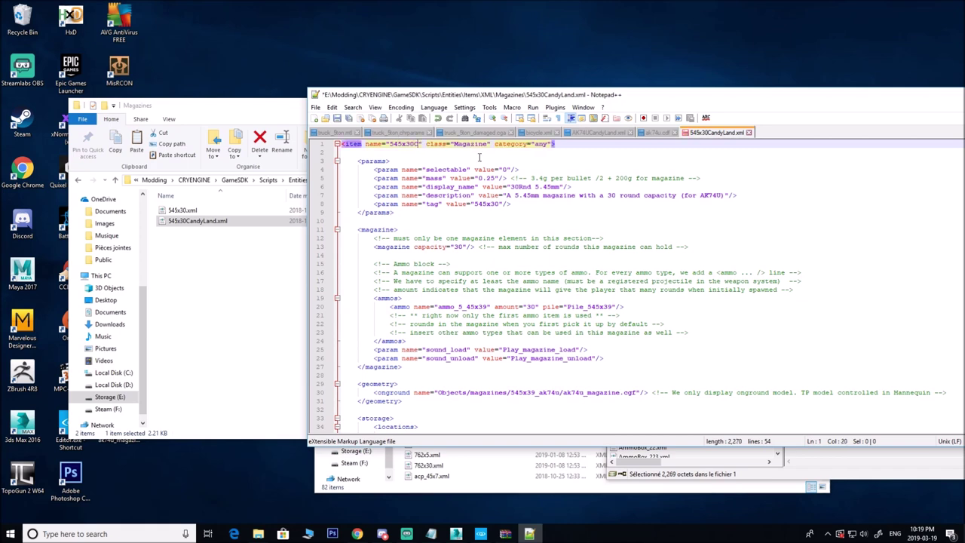
{"action": "type", "text": "yLand"}
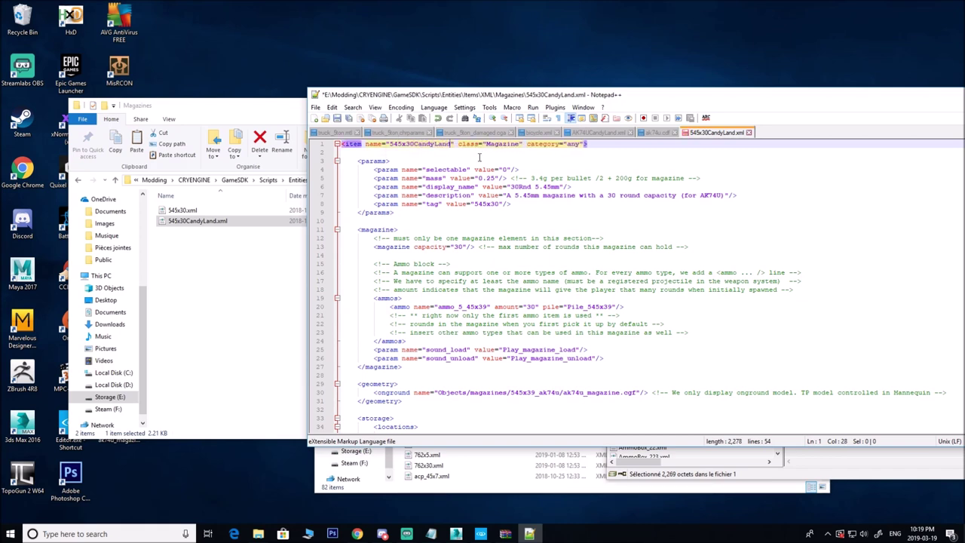
Add a material attribute to the onground geometry line, reusing its model path "Objects/magazines/545x39_ak74u/ak74u_magazine without the extension.
{"action": "left_click", "coordinate": [550, 196]}
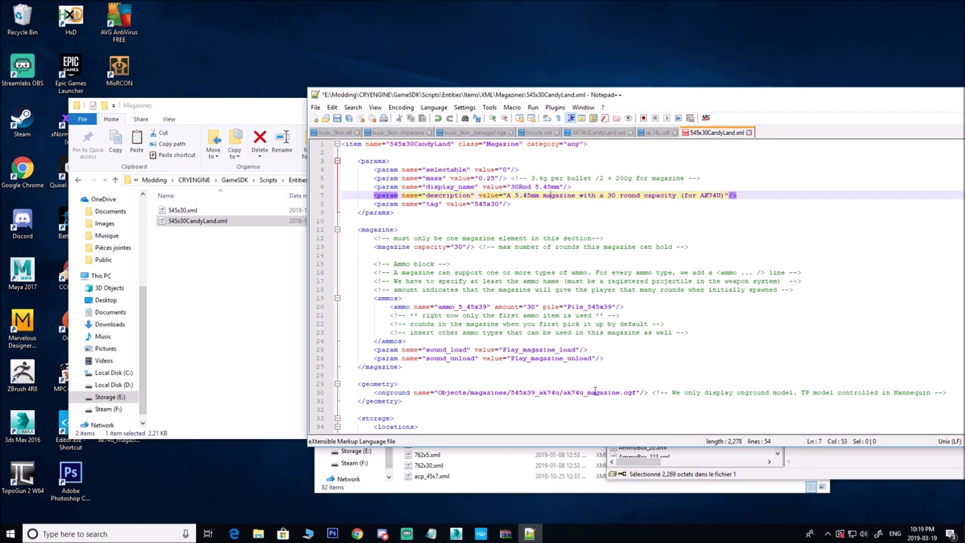
{"action": "left_click", "coordinate": [595, 392]}
{"action": "left_click_drag", "start_coordinate": [619, 95], "coordinate": [608, 89]}
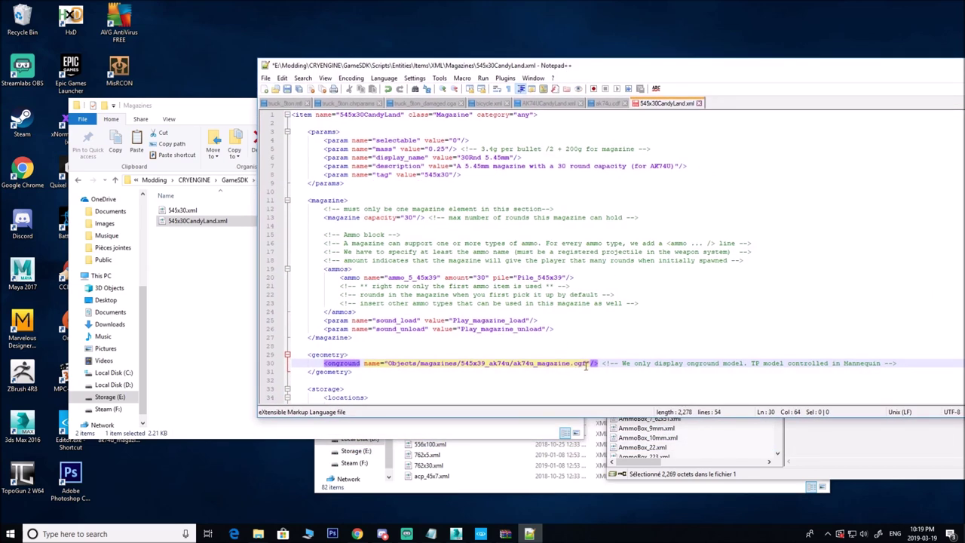
{"action": "left_click", "coordinate": [603, 363]}
{"action": "left_click", "coordinate": [591, 362]}
{"action": "type", "text": "material="}
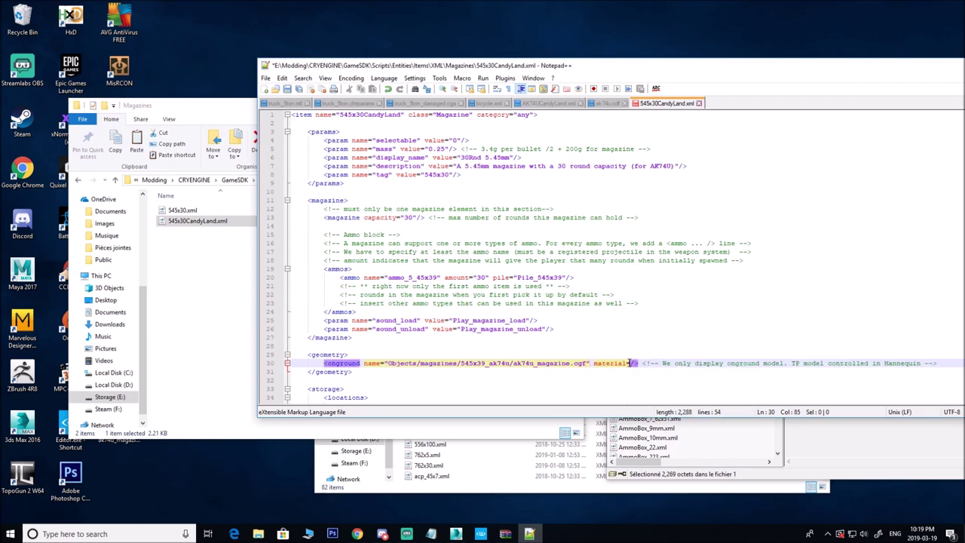
{"action": "left_click_drag", "start_coordinate": [385, 362], "coordinate": [564, 379]}
{"action": "key", "text": "ctrl+c"}
{"action": "left_click", "coordinate": [630, 363]}
{"action": "key", "text": "ctrl+v"}
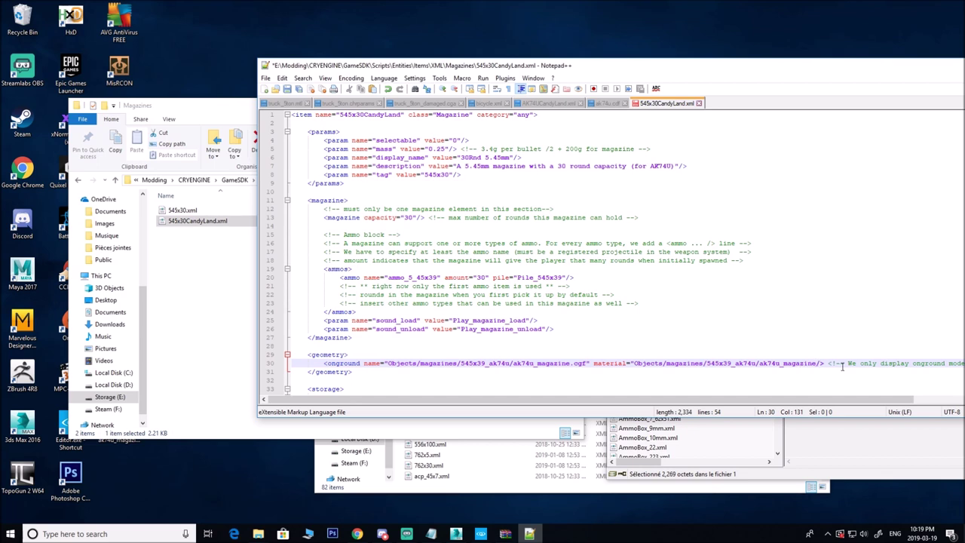
Append _candyland to the onground material path and close it with a quotation mark.
{"action": "type", "text": "\"C"}
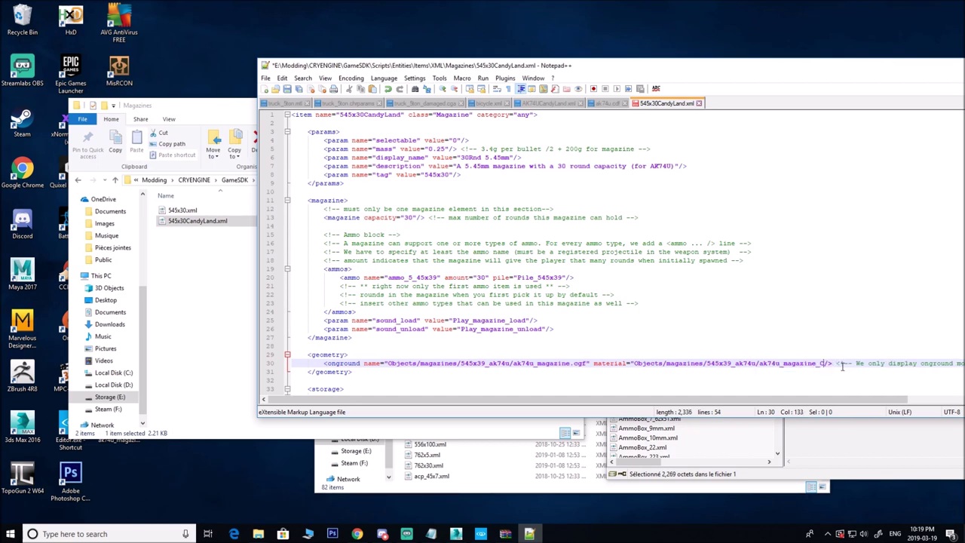
{"action": "type", "text": "andyland"}
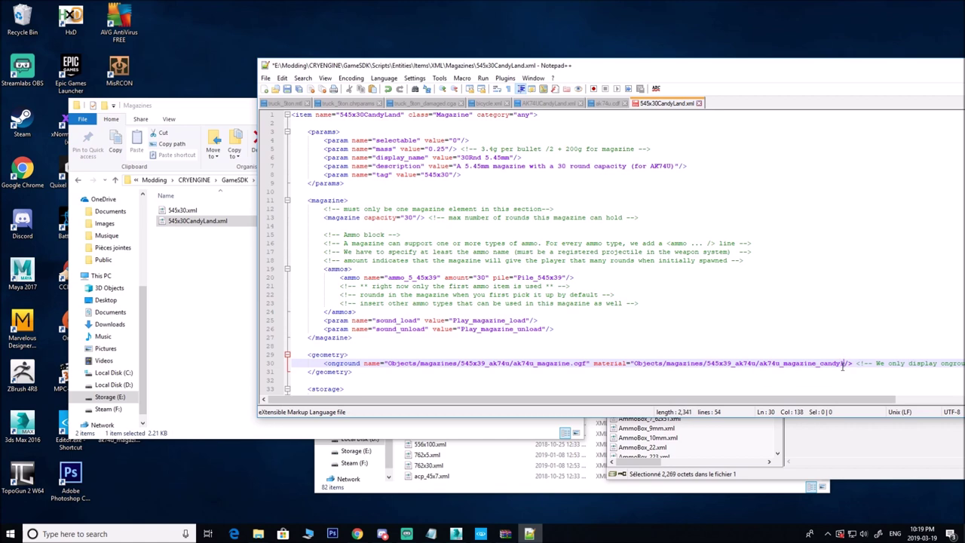
{"action": "left_click", "coordinate": [838, 363]}
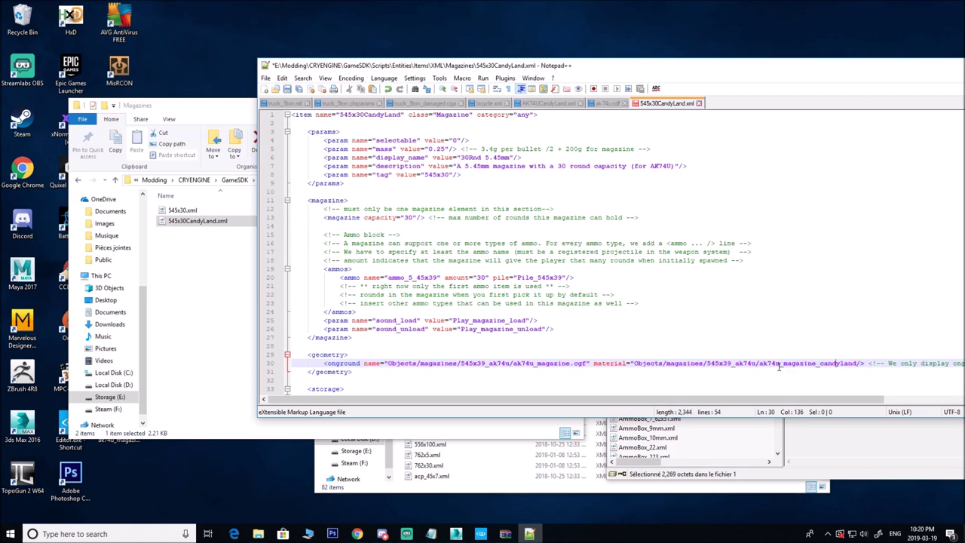
{"action": "left_click", "coordinate": [859, 364]}
{"action": "left_click", "coordinate": [861, 367]}
{"action": "type", "text": "\""}
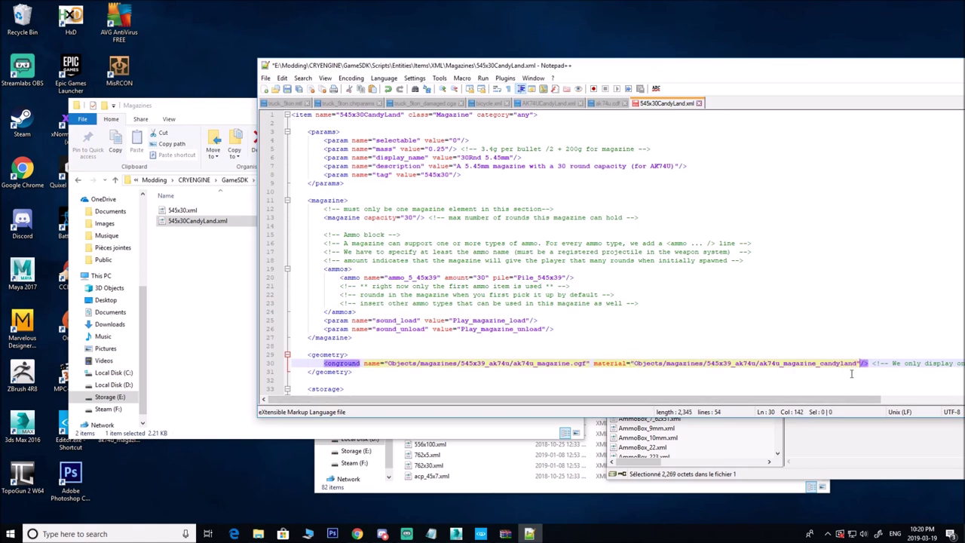
Review the edited onground line, save 545x30CandyLand.xml and minimize Notepad++.
{"action": "mouse_move", "coordinate": [817, 399]}
{"action": "left_mouse_down"}
{"action": "mouse_move", "coordinate": [847, 400]}
{"action": "mouse_move", "coordinate": [815, 401]}
{"action": "left_mouse_up"}
{"action": "left_click", "coordinate": [789, 356]}
{"action": "left_click", "coordinate": [789, 362]}
{"action": "scroll", "coordinate": [715, 392], "scroll_direction": "down", "scroll_amount": 2}
{"action": "scroll", "coordinate": [713, 388], "scroll_direction": "up", "scroll_amount": 2}
{"action": "left_click", "coordinate": [286, 89]}
{"action": "left_click", "coordinate": [964, 64]}
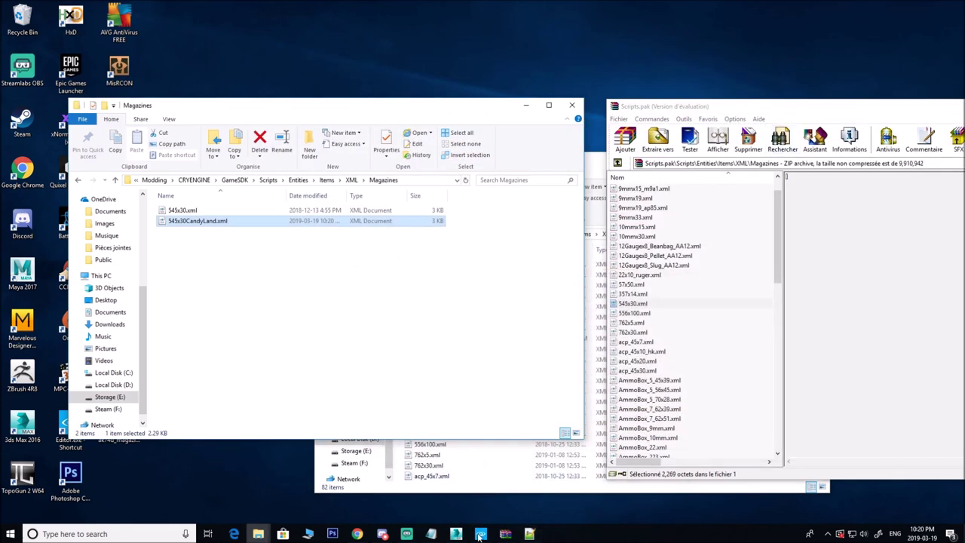
Switch to CRYENGINE Sandbox, filter the entity browser by 545 and place the 545x30CandyLand magazine on the ground near the rifle.
{"action": "left_click", "coordinate": [480, 533]}
{"action": "left_click", "coordinate": [844, 155]}
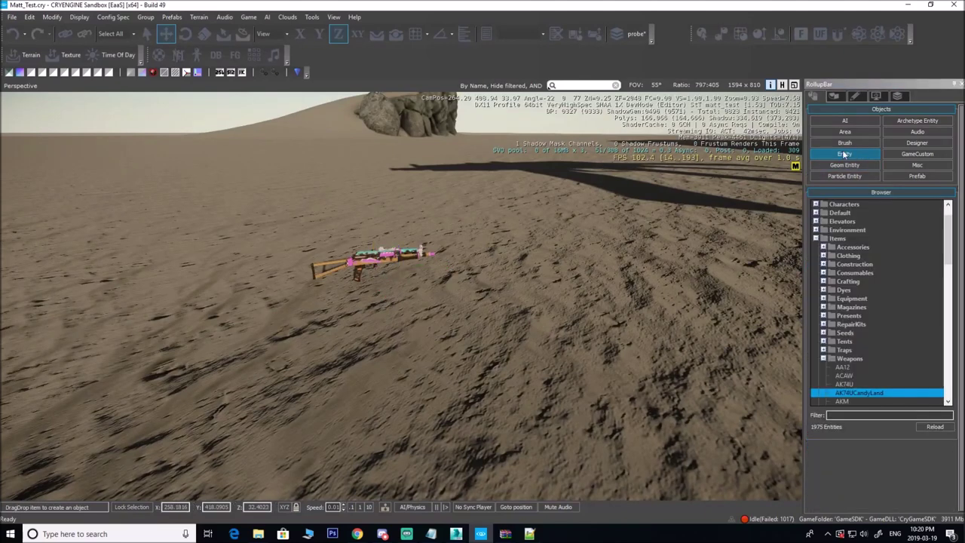
{"action": "left_click", "coordinate": [905, 414]}
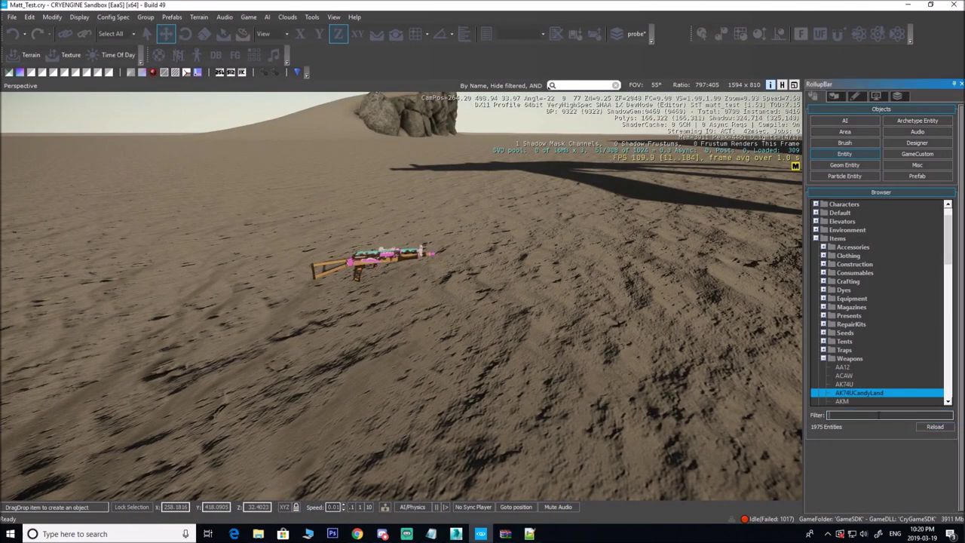
{"action": "type", "text": "545"}
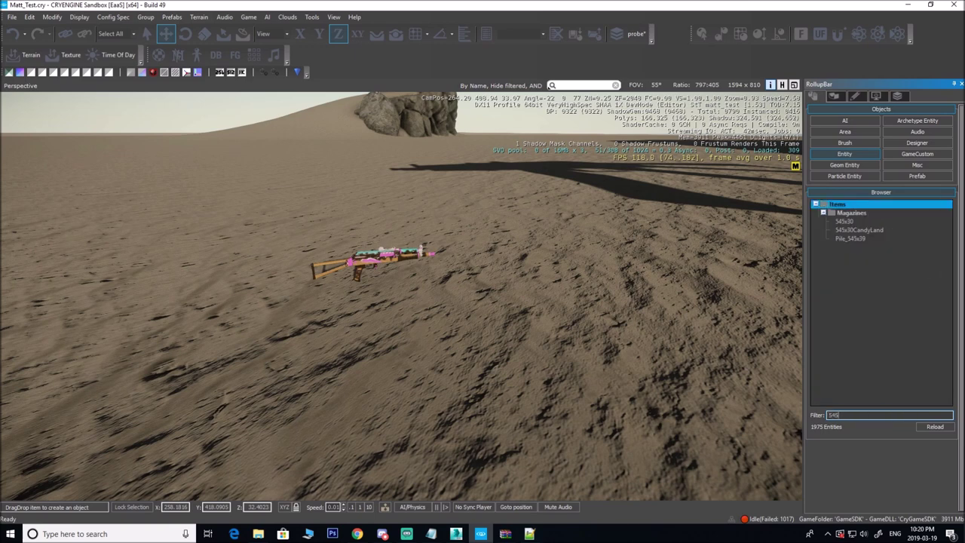
{"action": "left_click", "coordinate": [859, 229]}
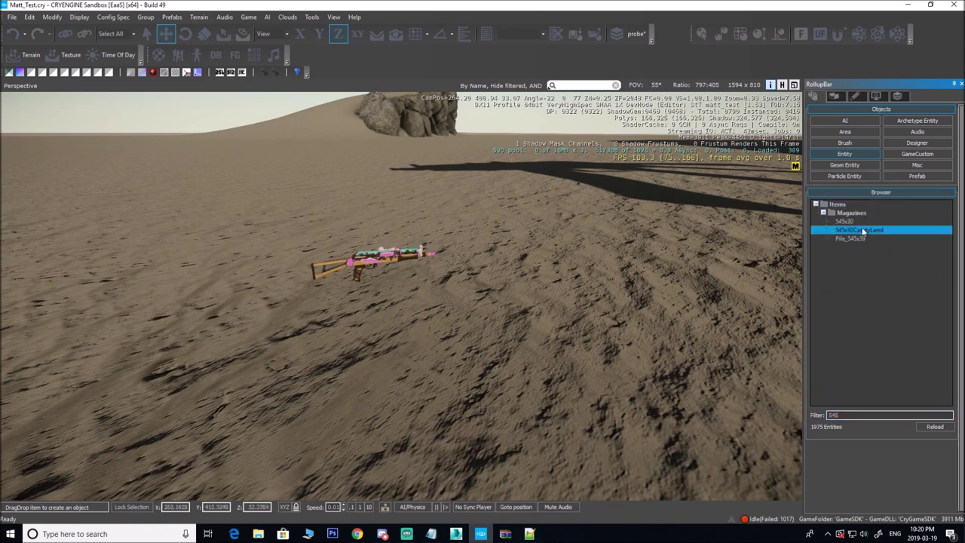
{"action": "left_click_drag", "start_coordinate": [611, 285], "coordinate": [469, 285]}
Examine the placed candyland magazine up close in the viewport to check its material.
{"action": "right_click_drag", "start_coordinate": [469, 285], "coordinate": [475, 343]}
{"action": "key", "text": "w"}
{"action": "key", "text": "s"}
{"action": "key", "text": "w"}
{"action": "left_click_drag", "start_coordinate": [494, 315], "coordinate": [469, 284]}
{"action": "key", "text": "s"}
{"action": "right_click_drag", "start_coordinate": [469, 285], "coordinate": [457, 310]}
{"action": "left_click_drag", "start_coordinate": [289, 242], "coordinate": [369, 298]}
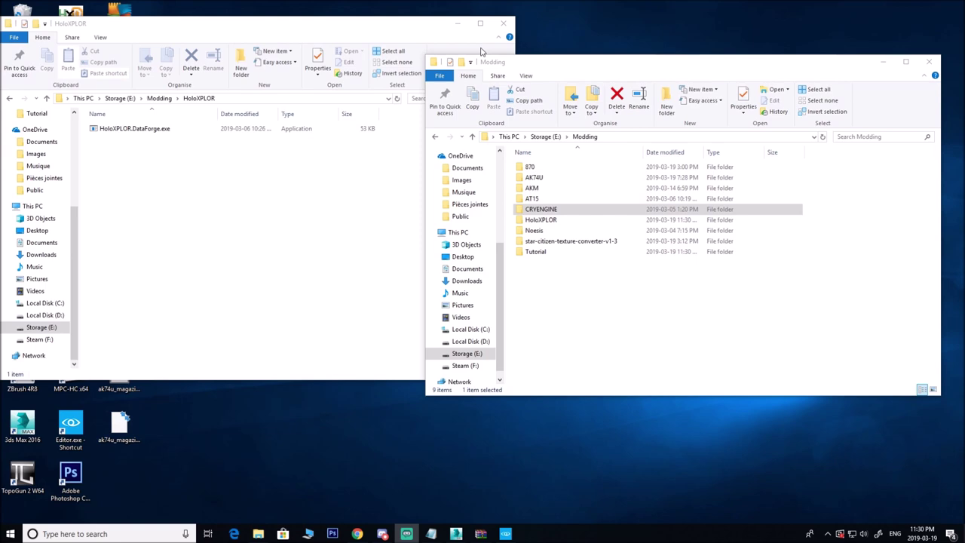
Minimize the HoloXPLOR folder, go to CRYENGINE\GameSDK in the Modding folder and open Objects.pak in WinRAR.
{"action": "left_click", "coordinate": [456, 22]}
{"action": "left_click_drag", "start_coordinate": [605, 66], "coordinate": [488, 54]}
{"action": "double_click", "coordinate": [437, 195]}
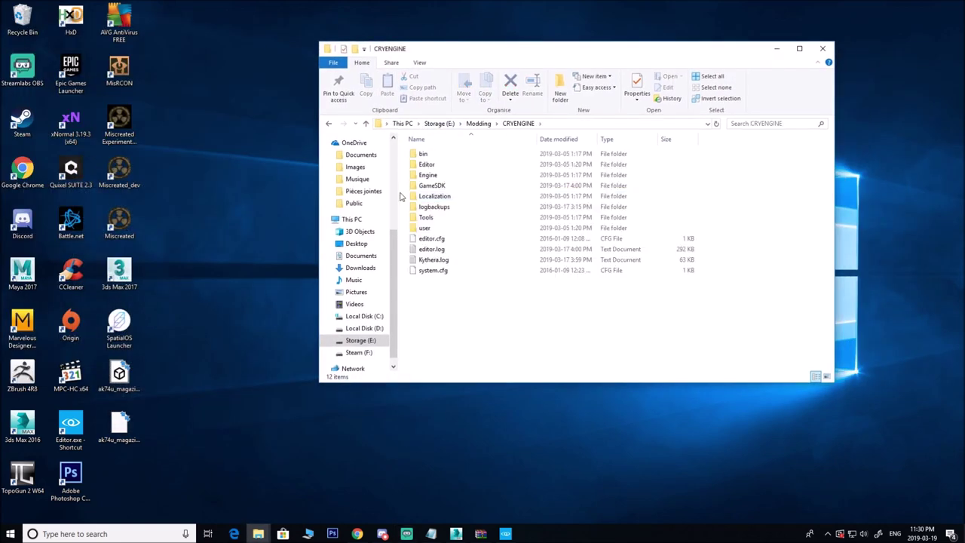
{"action": "double_click", "coordinate": [440, 186]}
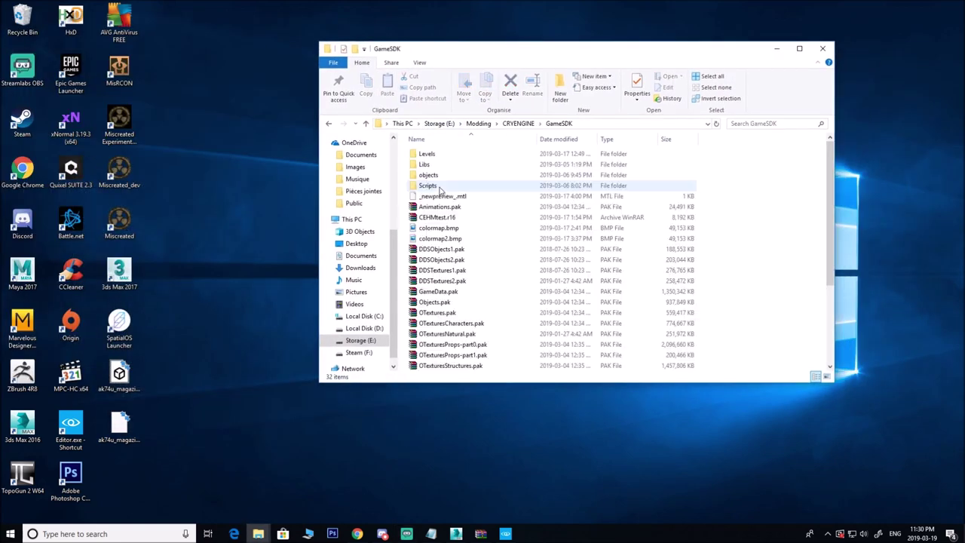
{"action": "double_click", "coordinate": [435, 302]}
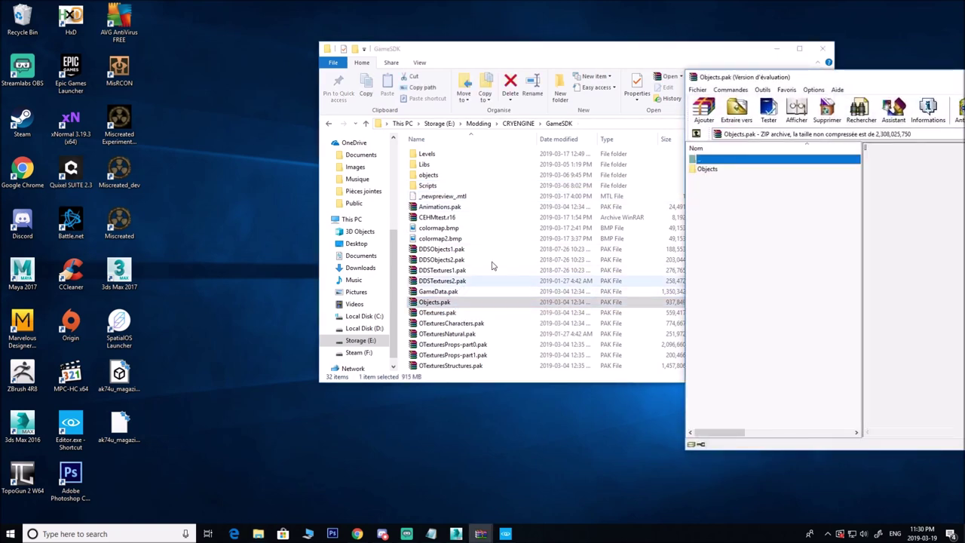
Dismiss the WinRAR licence notice, browse the archive to Objects\weapons\ak74u and select ak74u.cdf.
{"action": "left_click_drag", "start_coordinate": [826, 80], "coordinate": [611, 71]}
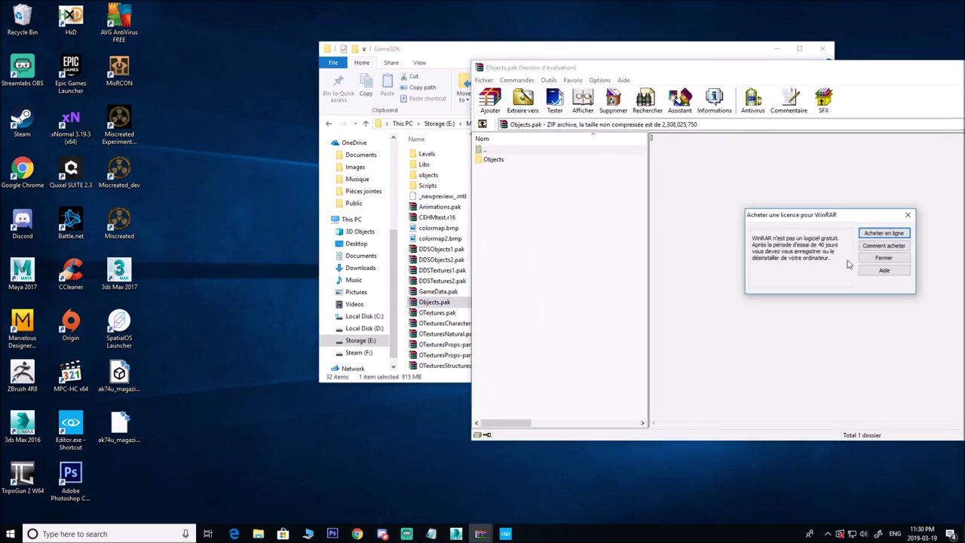
{"action": "left_click", "coordinate": [882, 258]}
{"action": "double_click", "coordinate": [494, 159]}
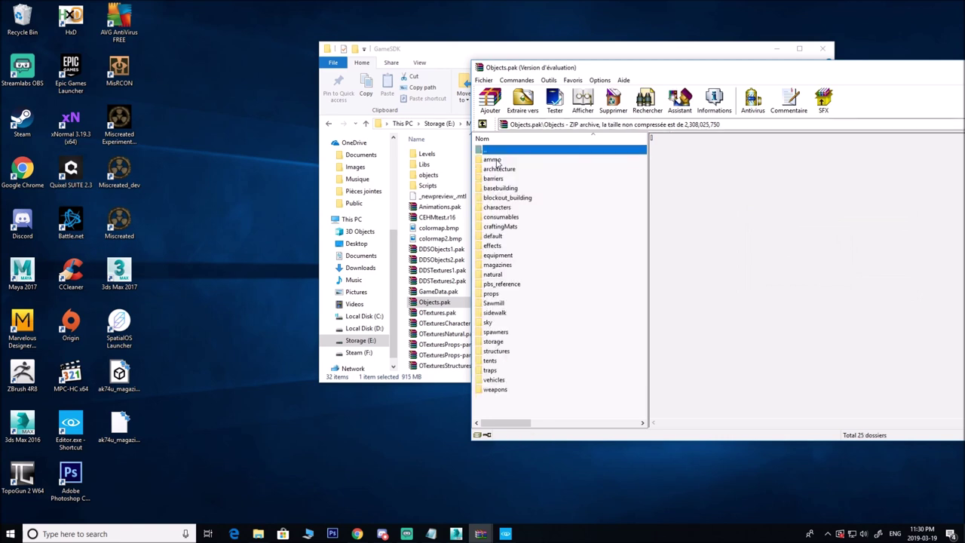
{"action": "double_click", "coordinate": [497, 389]}
{"action": "double_click", "coordinate": [494, 198]}
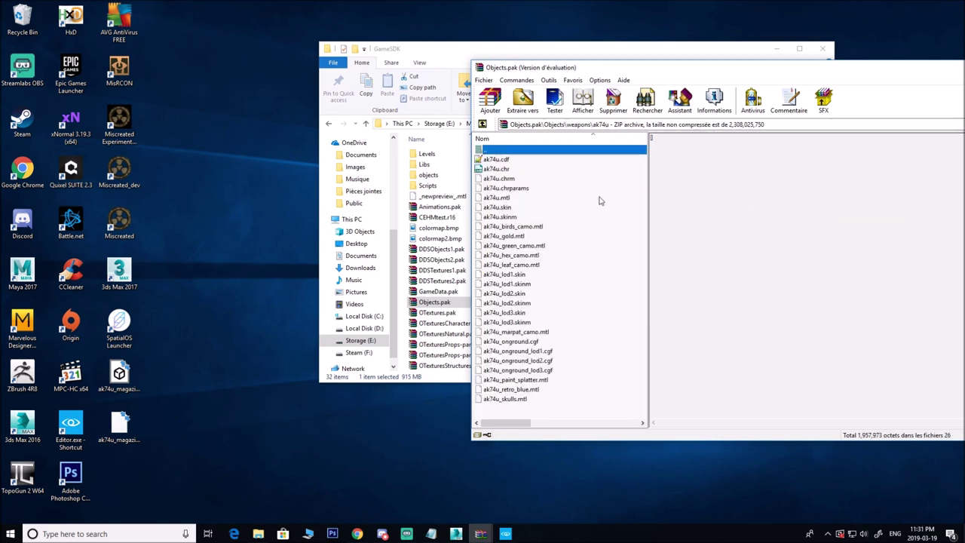
{"action": "left_click", "coordinate": [509, 160]}
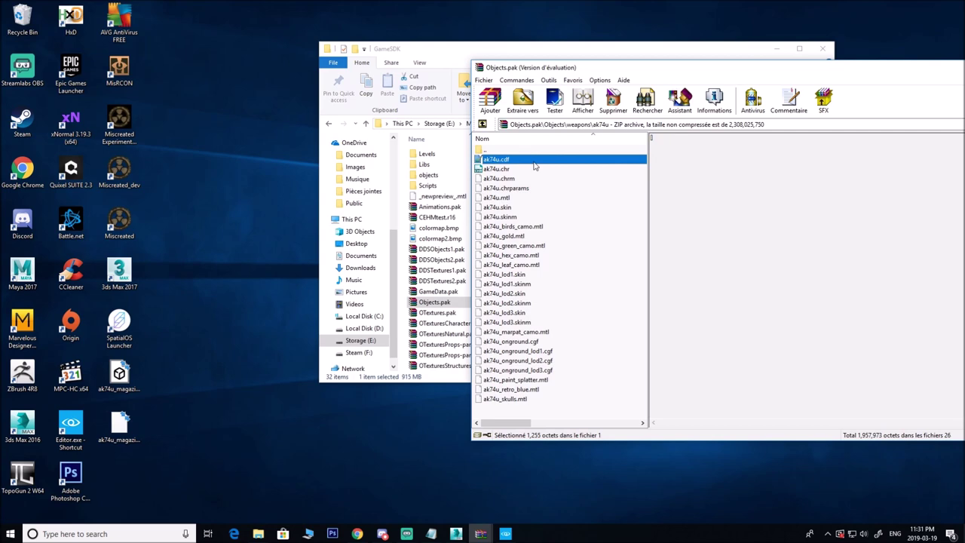
Arrange the archive and folder windows side by side and open GameSDK\objects\weapons\ak74u in File Explorer.
{"action": "left_click_drag", "start_coordinate": [653, 69], "coordinate": [783, 68]}
{"action": "left_click_drag", "start_coordinate": [494, 58], "coordinate": [289, 70]}
{"action": "left_click_drag", "start_coordinate": [713, 72], "coordinate": [741, 65]}
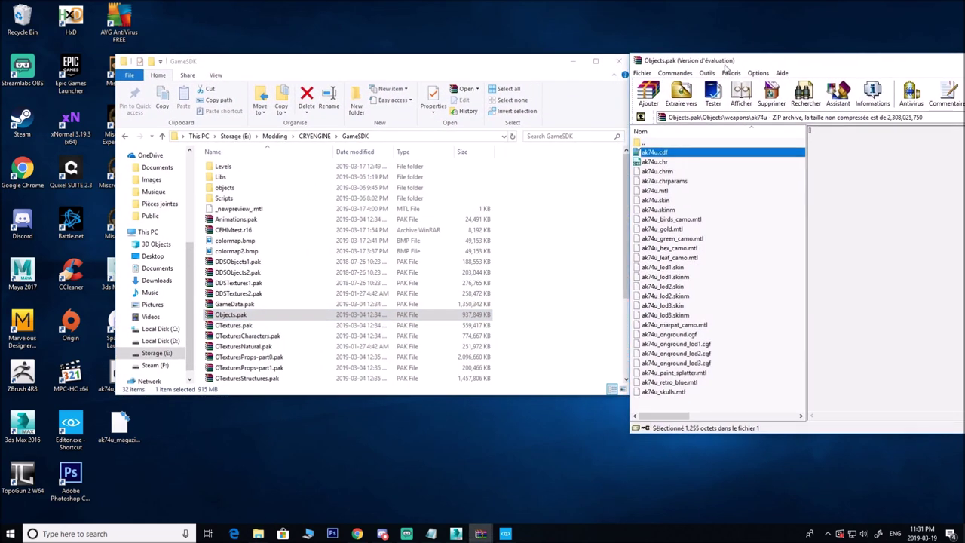
{"action": "double_click", "coordinate": [225, 188]}
{"action": "double_click", "coordinate": [260, 178]}
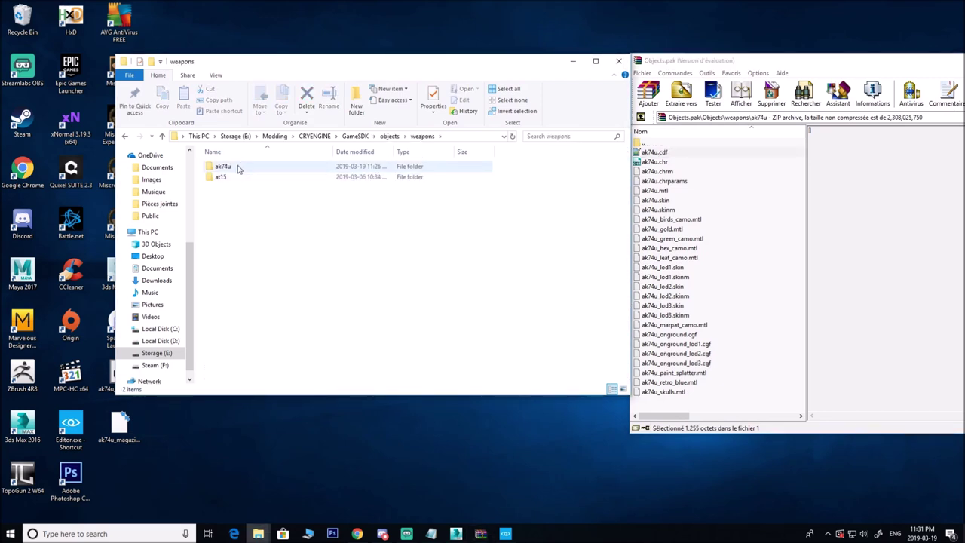
{"action": "double_click", "coordinate": [238, 168]}
Delete the existing ak74u.cdf from the ak74u folder and extract a fresh one there from Objects.pak.
{"action": "left_click", "coordinate": [706, 54]}
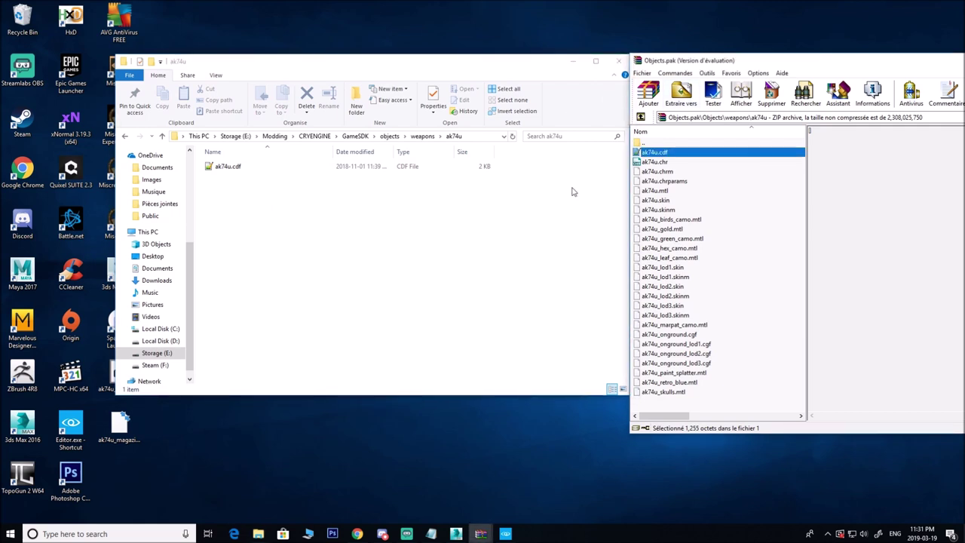
{"action": "left_click", "coordinate": [226, 166]}
{"action": "key", "text": "Delete"}
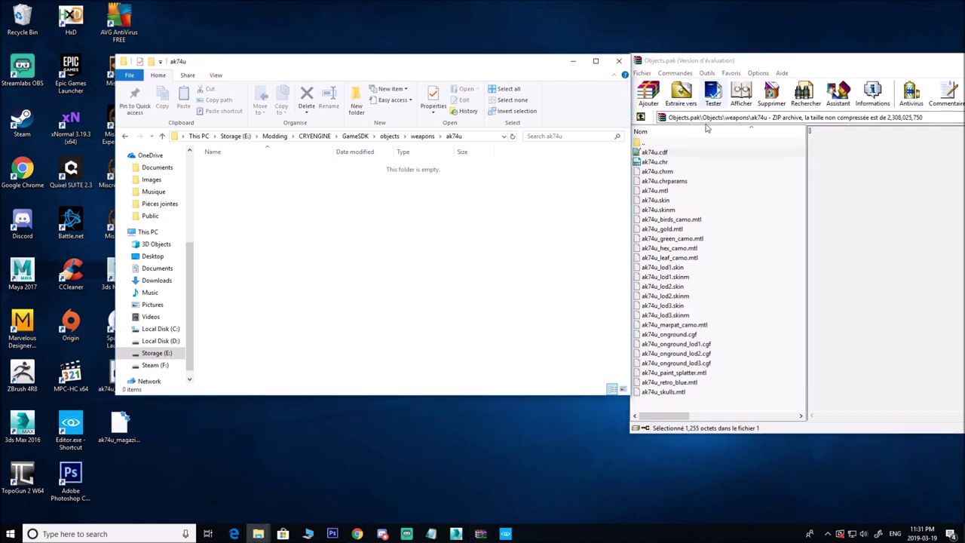
{"action": "left_click", "coordinate": [685, 154]}
{"action": "left_click_drag", "start_coordinate": [685, 154], "coordinate": [239, 258]}
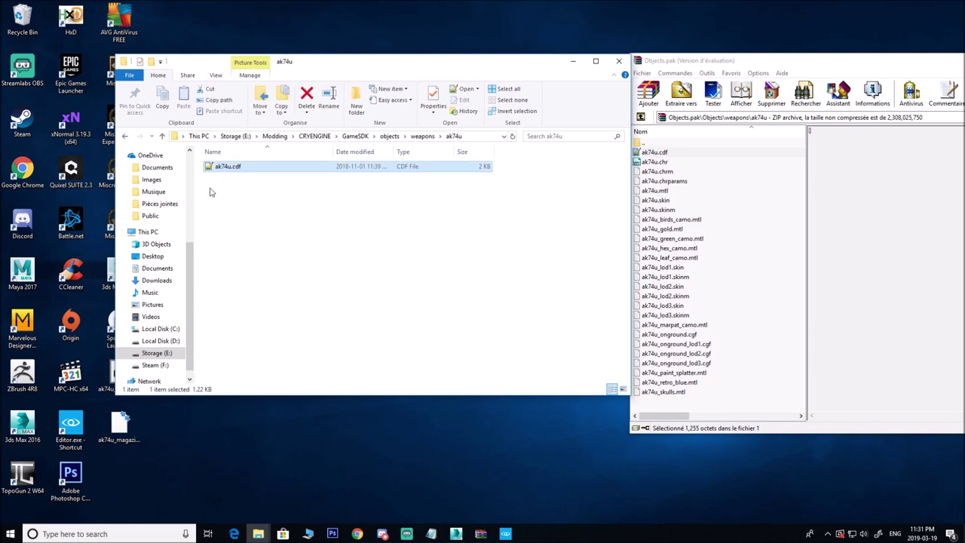
Duplicate ak74u.cdf in the same folder and rename the copy ak74uCandyLand.cdf.
{"action": "right_click", "coordinate": [228, 169]}
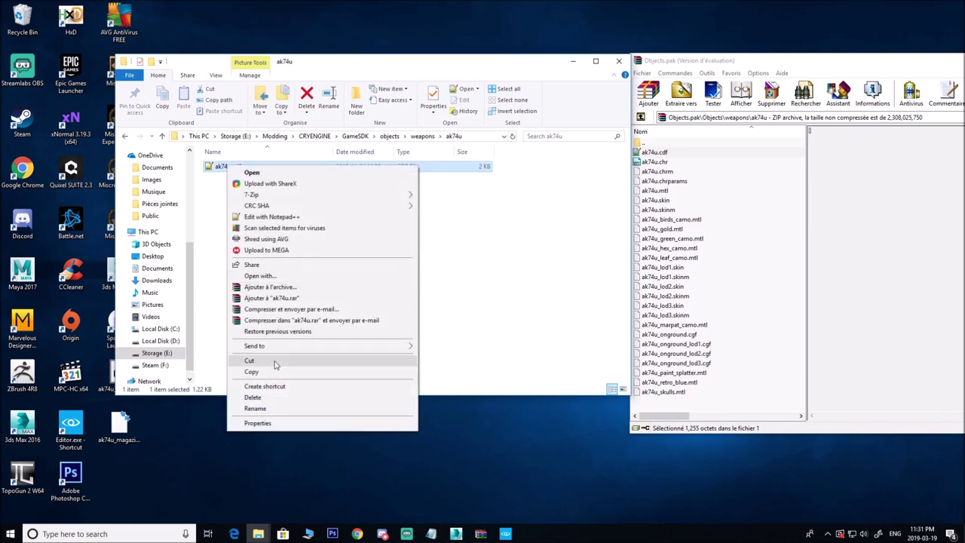
{"action": "right_click", "coordinate": [263, 279]}
{"action": "right_click", "coordinate": [263, 279]}
{"action": "left_click", "coordinate": [339, 351]}
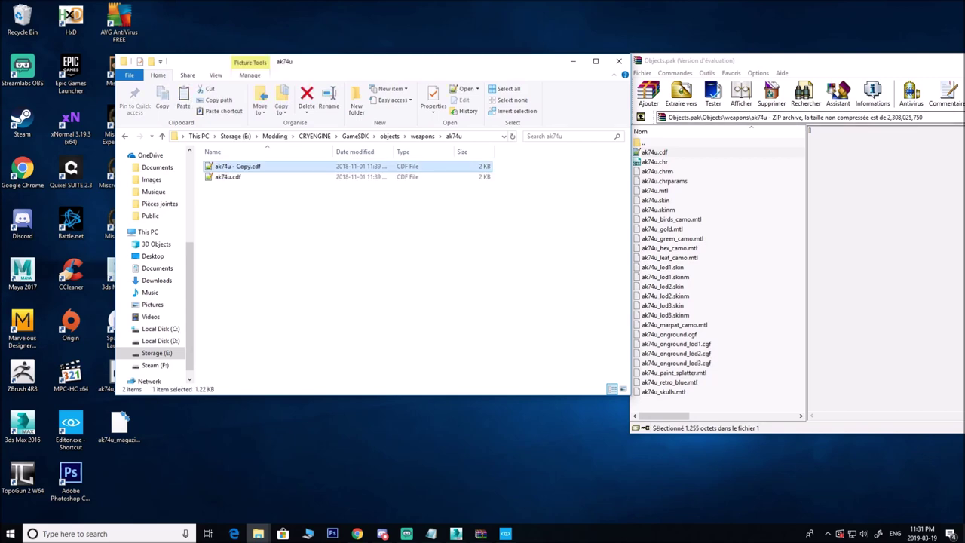
{"action": "right_click", "coordinate": [234, 166]}
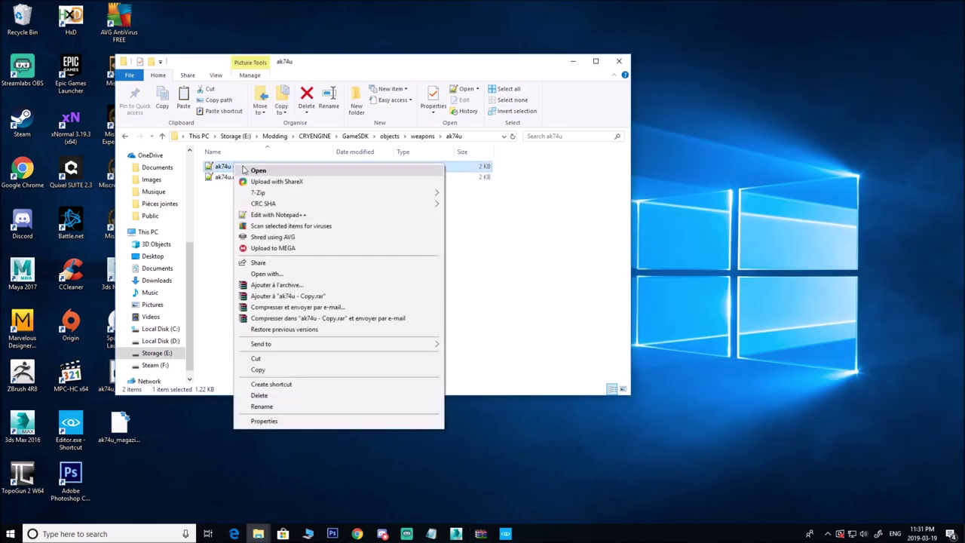
{"action": "left_click", "coordinate": [302, 407]}
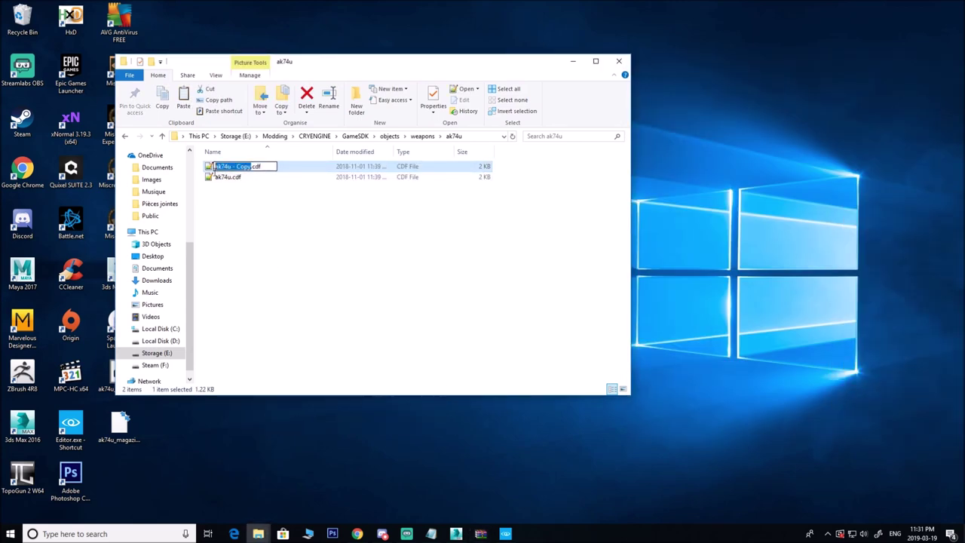
{"action": "type", "text": "Gan"}
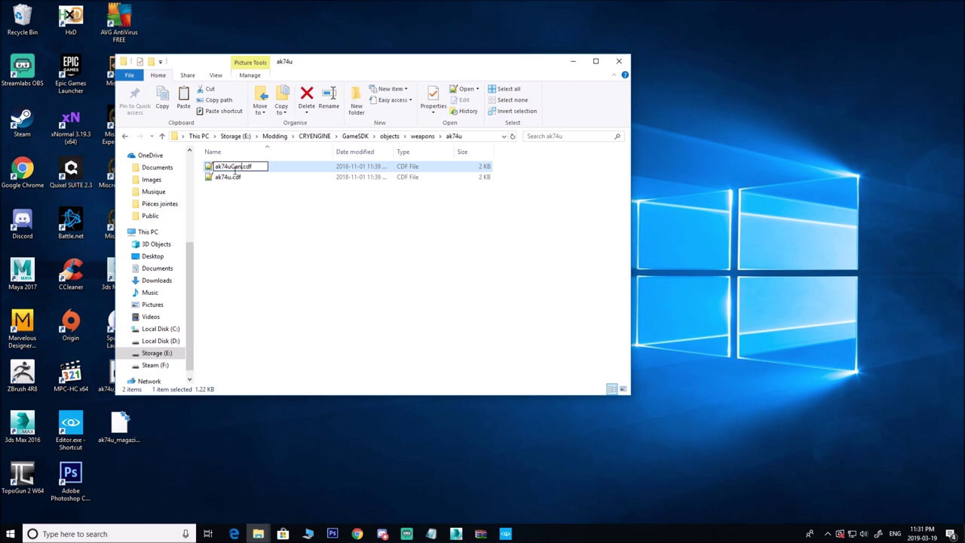
{"action": "key", "text": "Return"}
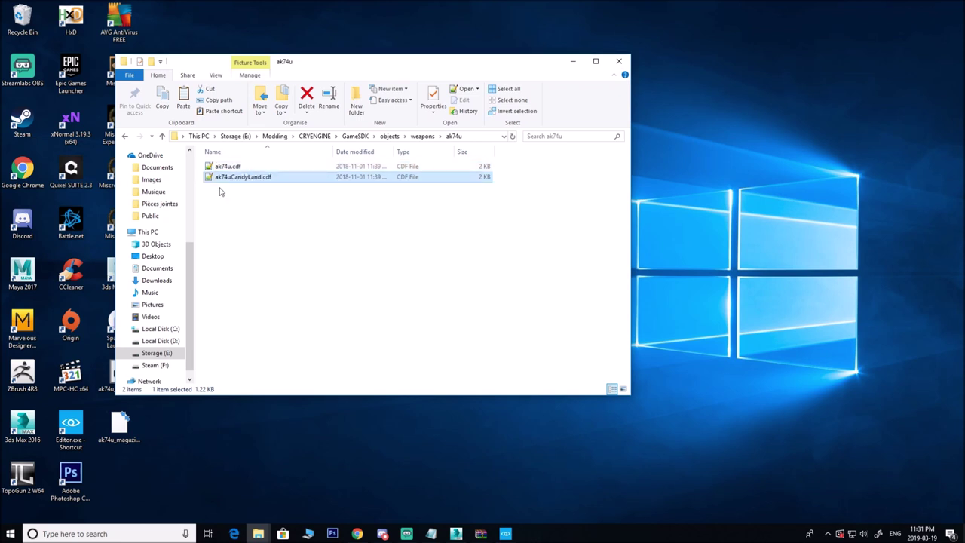
Open ak74uCandyLand.cdf in Notepad++ to check whether its contents are readable, and close the editor.
{"action": "left_click_drag", "start_coordinate": [301, 72], "coordinate": [668, 70]}
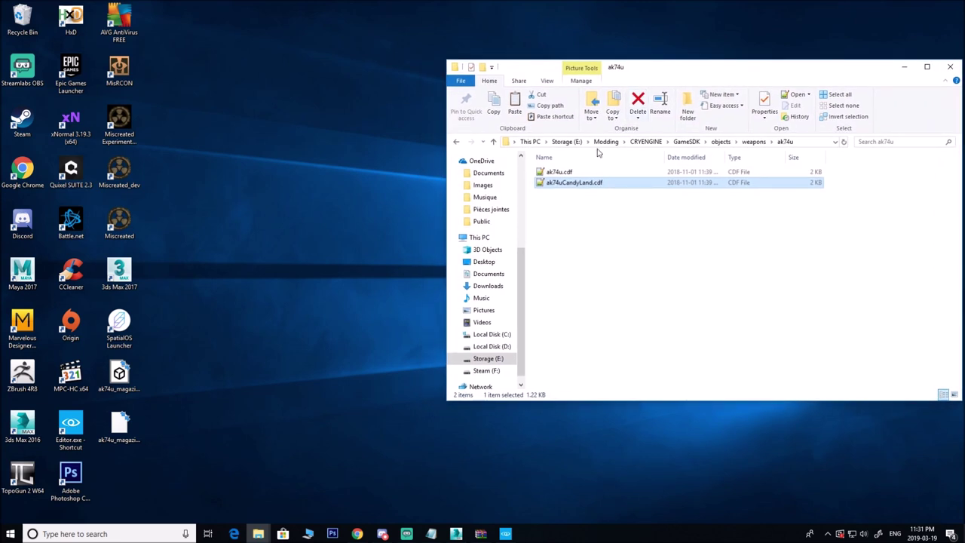
{"action": "right_click", "coordinate": [572, 188]}
{"action": "left_click", "coordinate": [608, 236]}
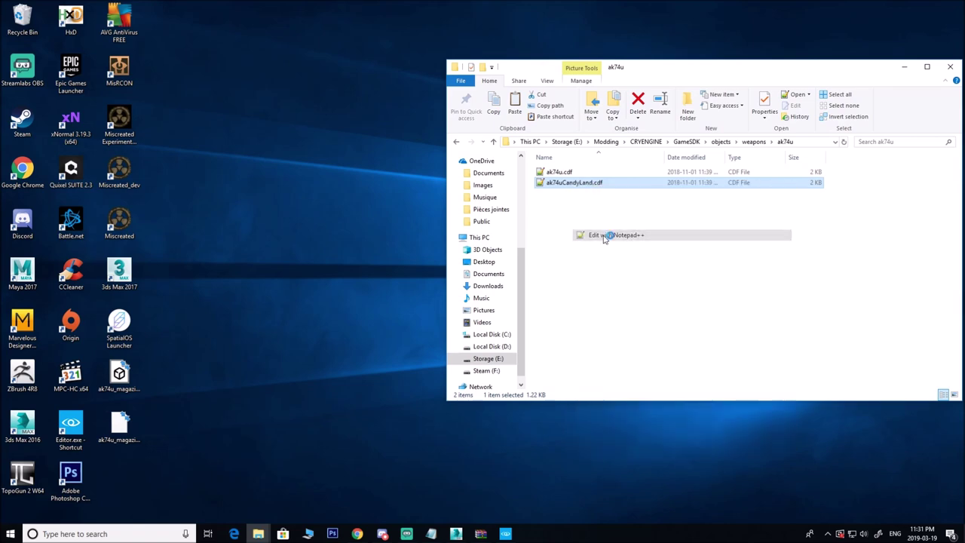
{"action": "left_click_drag", "start_coordinate": [494, 81], "coordinate": [461, 82]}
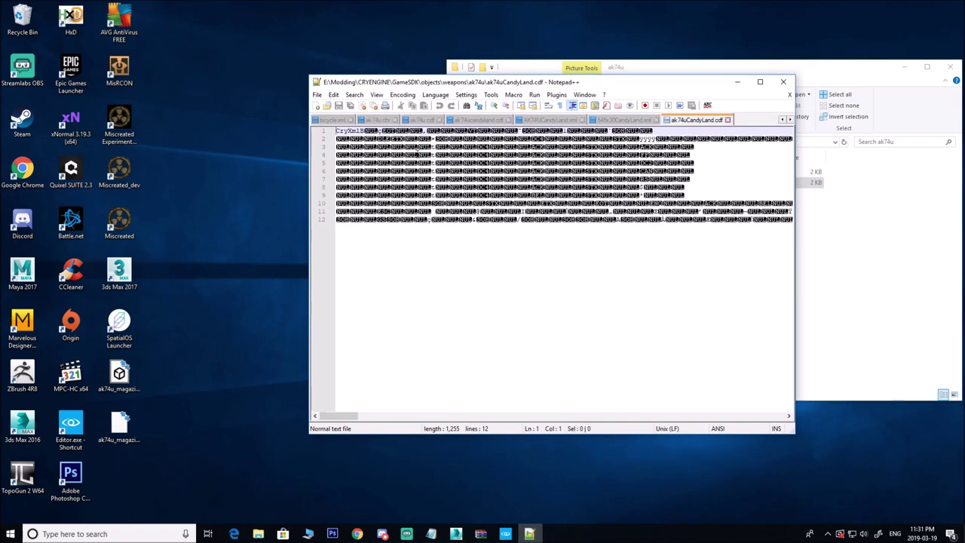
{"action": "left_click", "coordinate": [783, 82]}
Bring up the HoloXPLOR folder and arrange it side by side with the ak74u folder.
{"action": "left_click_drag", "start_coordinate": [662, 74], "coordinate": [660, 78]}
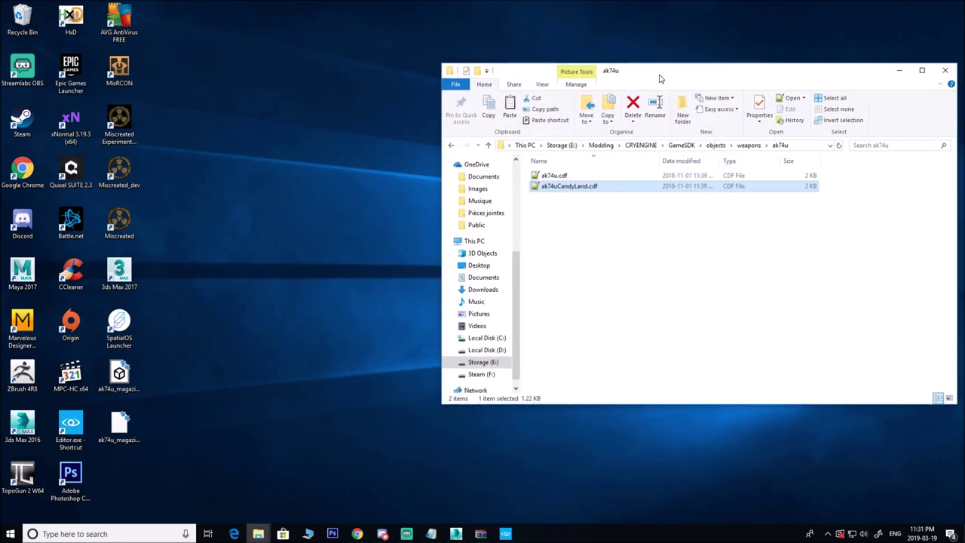
{"action": "left_click", "coordinate": [258, 534]}
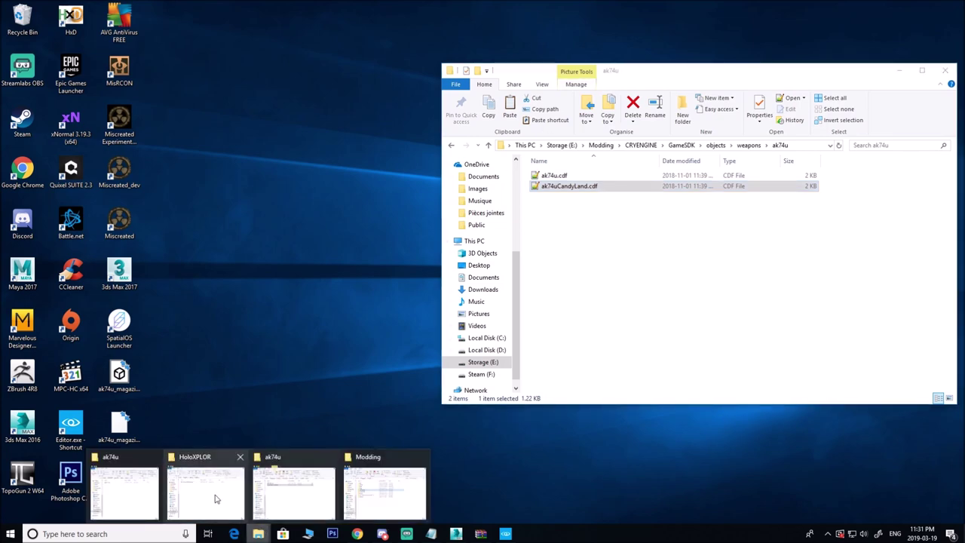
{"action": "left_click", "coordinate": [219, 502]}
{"action": "left_click_drag", "start_coordinate": [399, 29], "coordinate": [369, 66]}
{"action": "left_click_drag", "start_coordinate": [646, 70], "coordinate": [697, 61]}
{"action": "left_click_drag", "start_coordinate": [339, 67], "coordinate": [348, 68]}
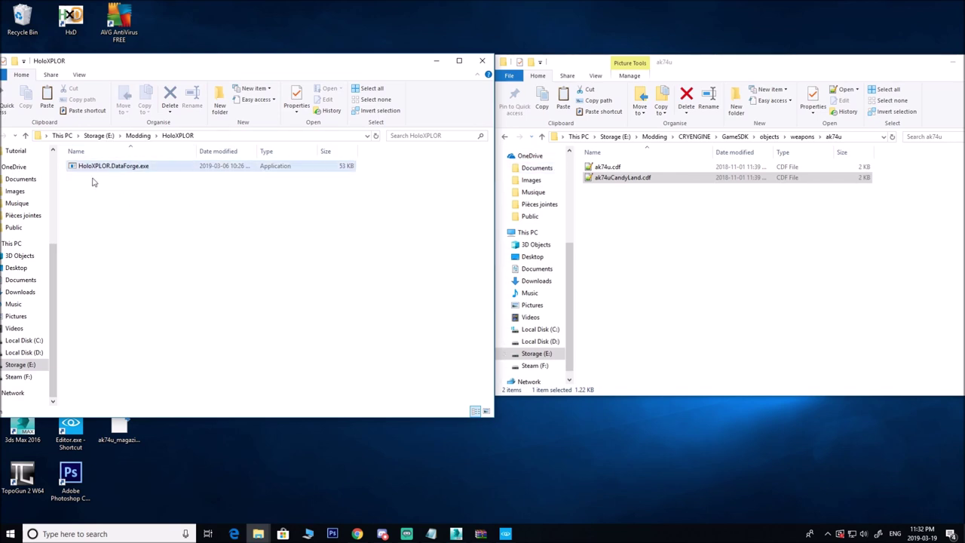
Move ak74uCandyLand.cdf into the HoloXPLOR folder and convert it with HoloXPLOR.DataForge.exe.
{"action": "left_click", "coordinate": [639, 181]}
{"action": "left_click_drag", "start_coordinate": [653, 181], "coordinate": [101, 267]}
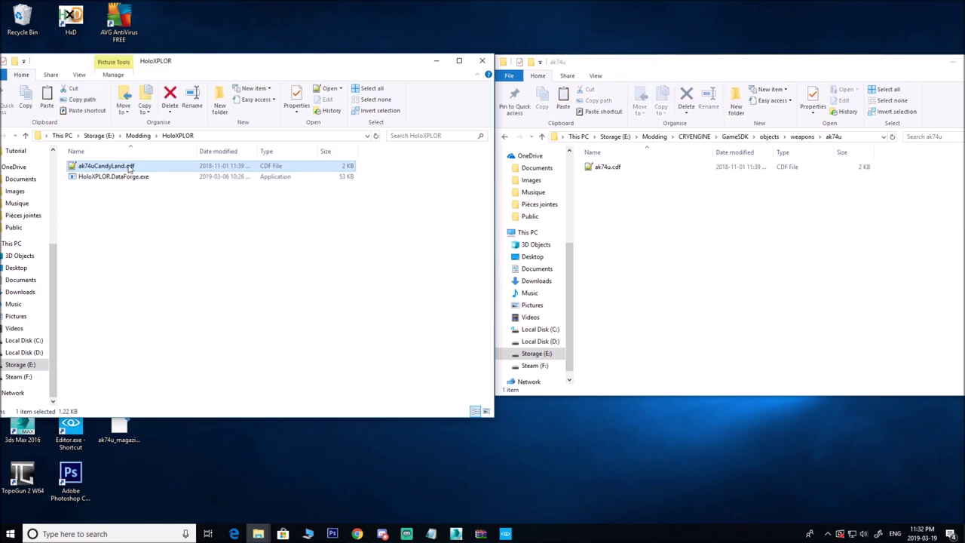
{"action": "left_click_drag", "start_coordinate": [112, 168], "coordinate": [85, 181]}
Open the converted ak74uCandyLand.raw from the HoloXPLOR folder in Notepad++ and reposition the editor window.
{"action": "left_click", "coordinate": [125, 177]}
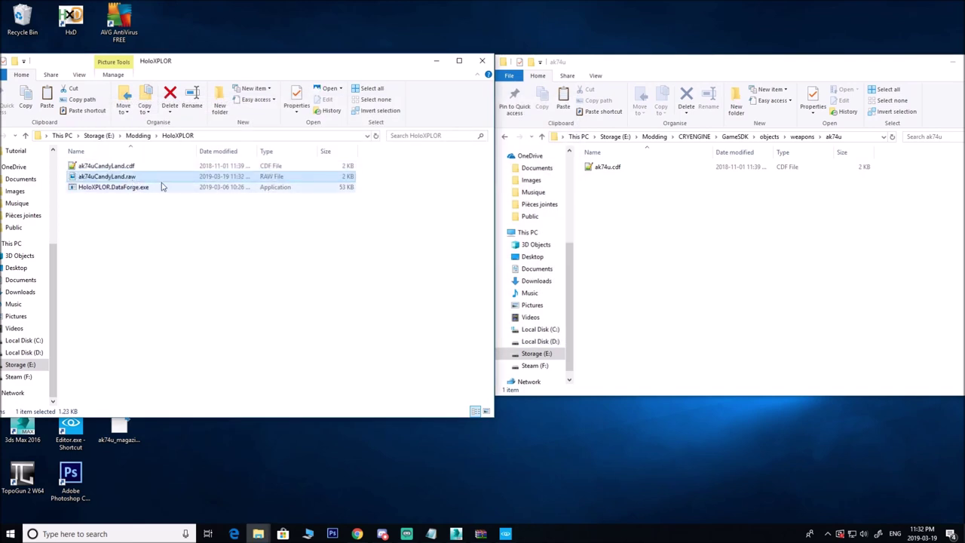
{"action": "right_click", "coordinate": [125, 178]}
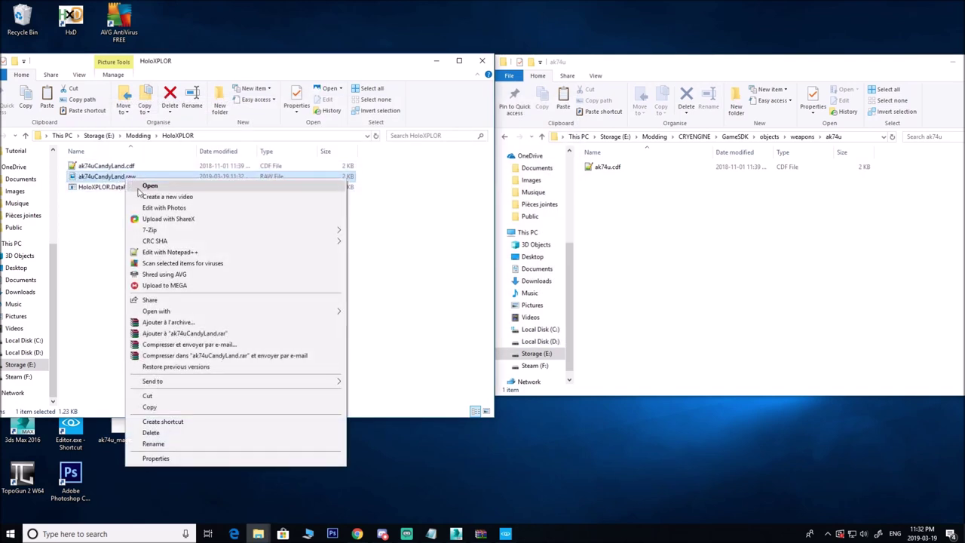
{"action": "left_click", "coordinate": [140, 255]}
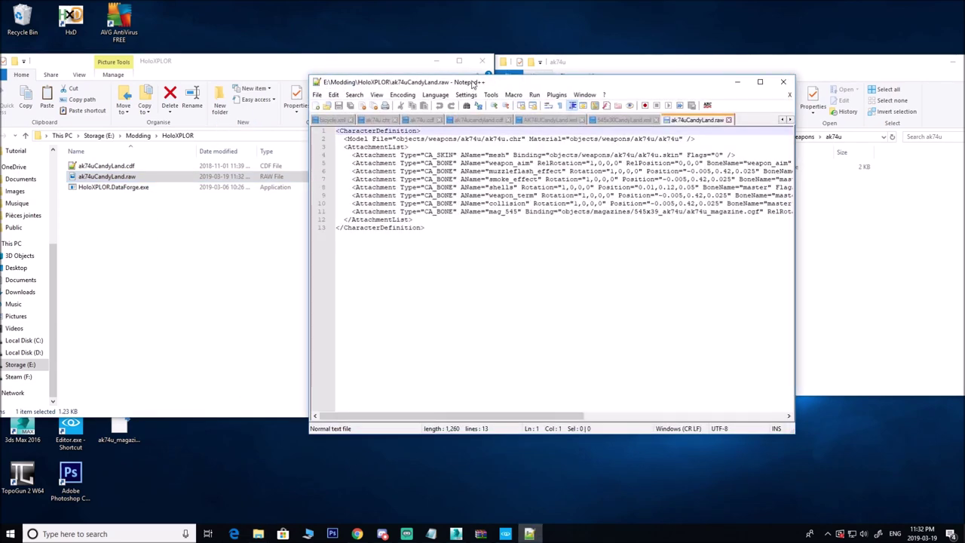
{"action": "left_click_drag", "start_coordinate": [474, 83], "coordinate": [353, 76]}
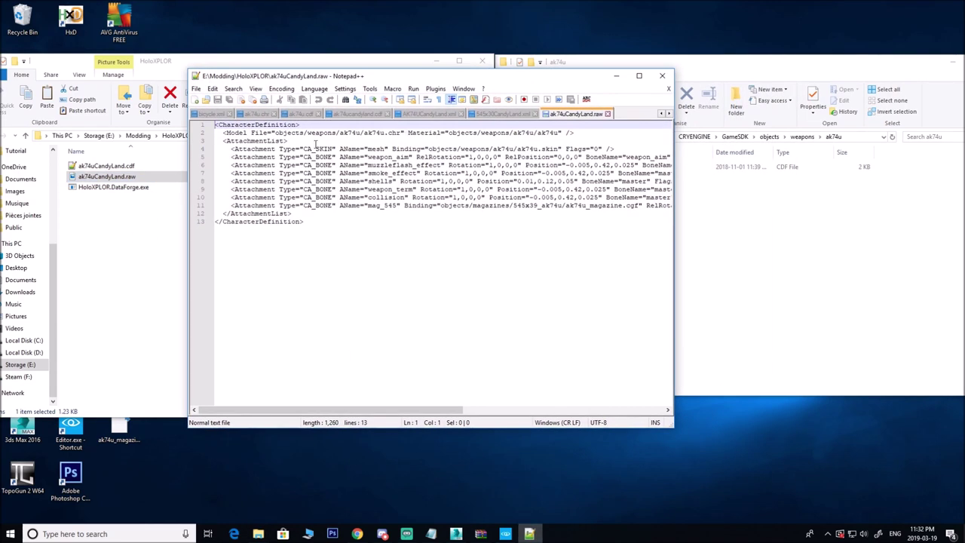
Append _candyland to the Model line's material path so it reads objects/weapons/ak74u/ak74u_candyland.
{"action": "mouse_move", "coordinate": [422, 411]}
{"action": "left_mouse_down"}
{"action": "mouse_move", "coordinate": [510, 416]}
{"action": "mouse_move", "coordinate": [406, 411]}
{"action": "left_mouse_up"}
{"action": "left_click", "coordinate": [411, 133]}
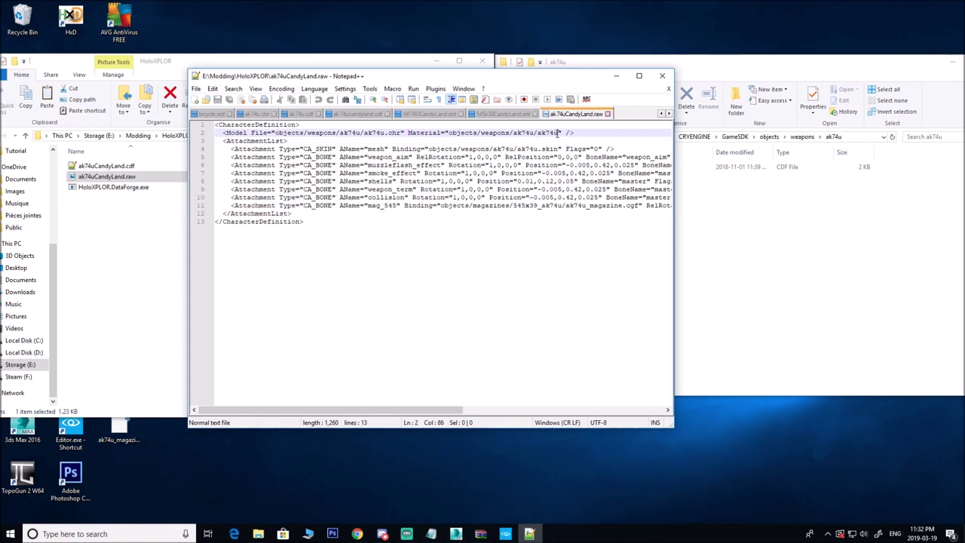
{"action": "type", "text": "_candyland"}
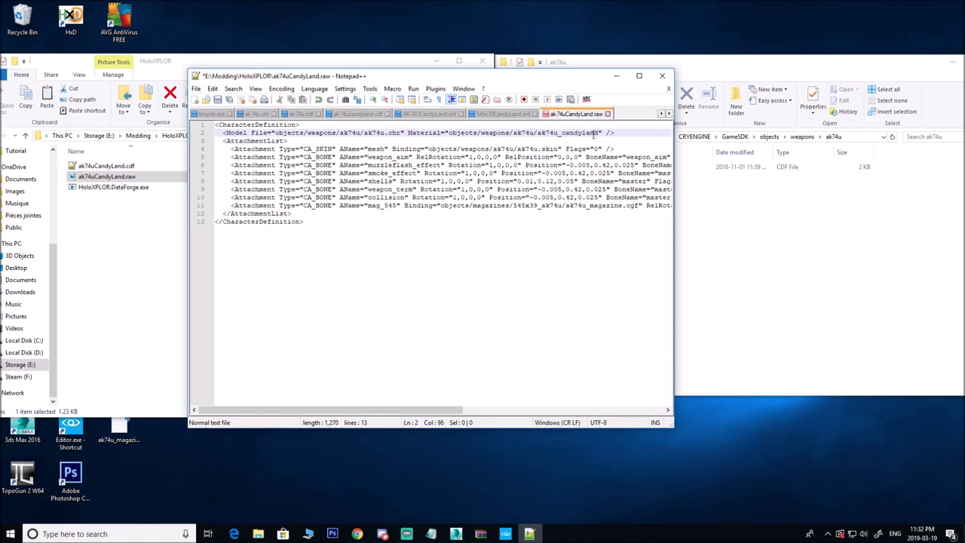
{"action": "left_click", "coordinate": [573, 148]}
{"action": "left_click", "coordinate": [553, 134]}
{"action": "left_click_drag", "start_coordinate": [577, 133], "coordinate": [601, 133]}
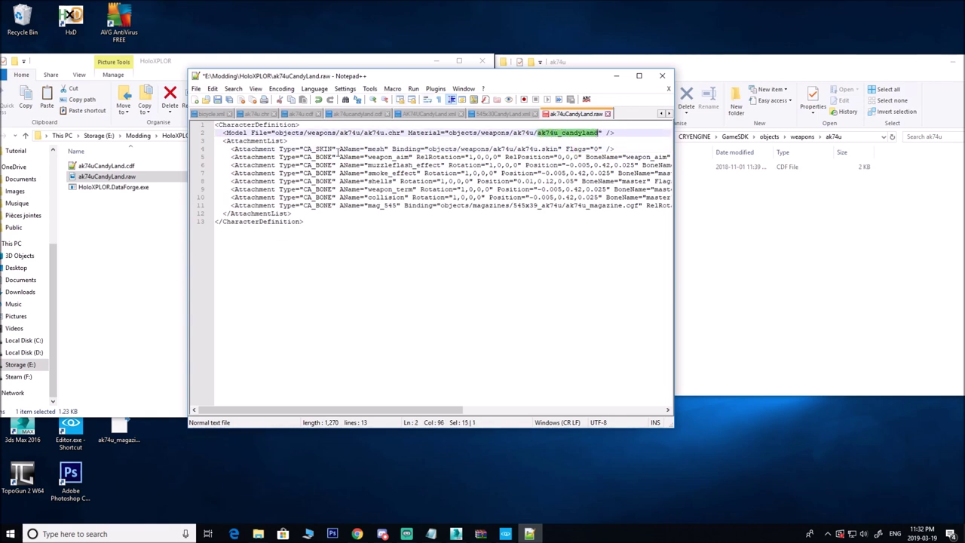
{"action": "left_click", "coordinate": [549, 139]}
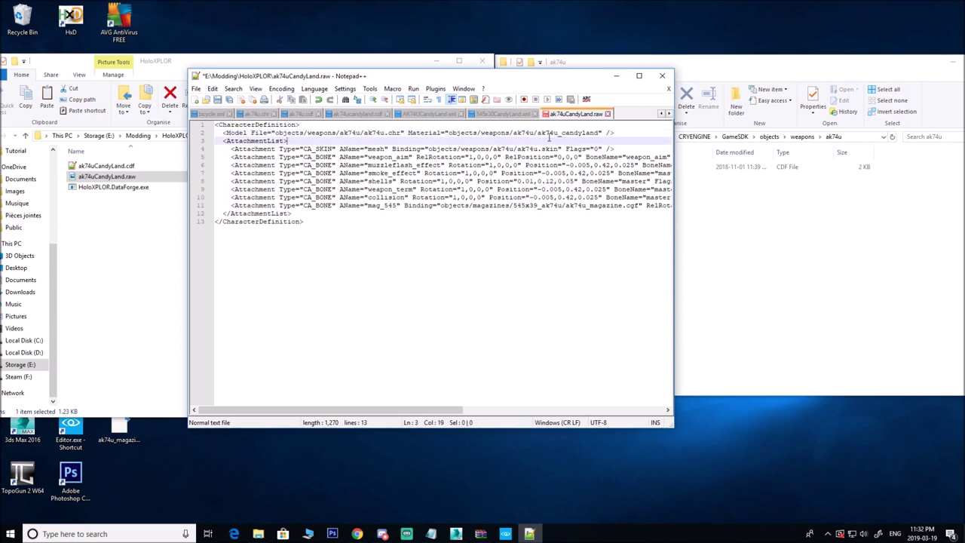
{"action": "left_click_drag", "start_coordinate": [539, 132], "coordinate": [598, 133]}
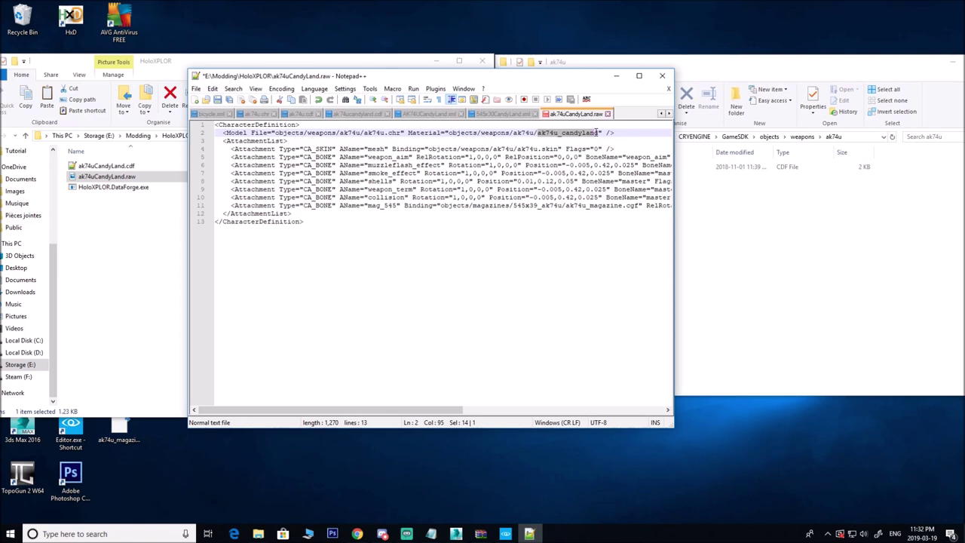
Copy the Model line's Material attribute into the mag_545 attachment line, right after its Binding value.
{"action": "left_click_drag", "start_coordinate": [383, 415], "coordinate": [438, 416]}
{"action": "left_click", "coordinate": [469, 132]}
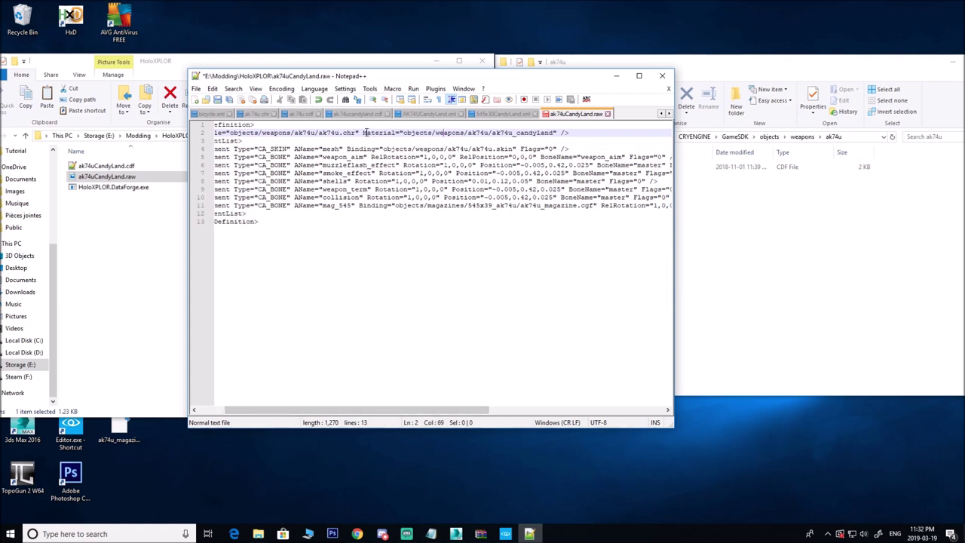
{"action": "left_click_drag", "start_coordinate": [362, 133], "coordinate": [558, 130]}
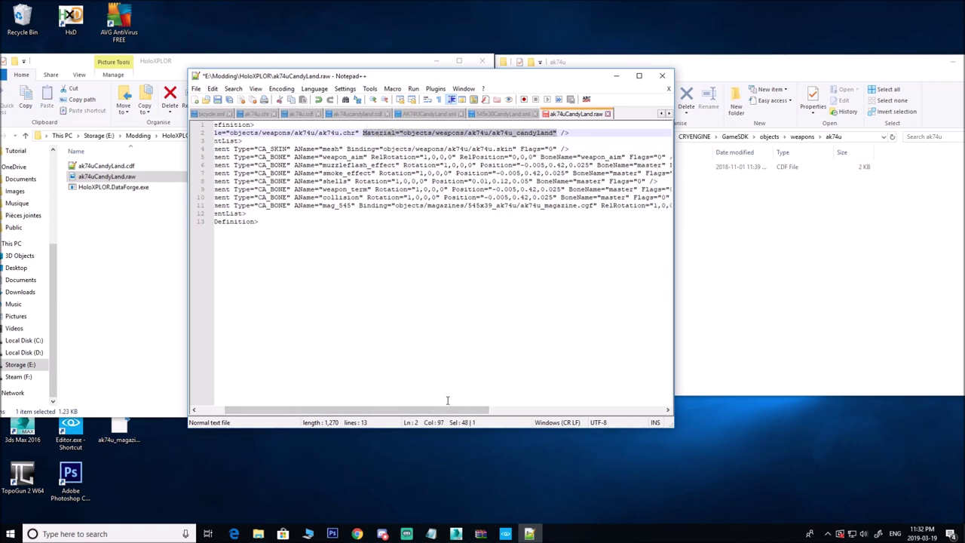
{"action": "left_click", "coordinate": [517, 205]}
{"action": "left_click_drag", "start_coordinate": [467, 410], "coordinate": [531, 410]}
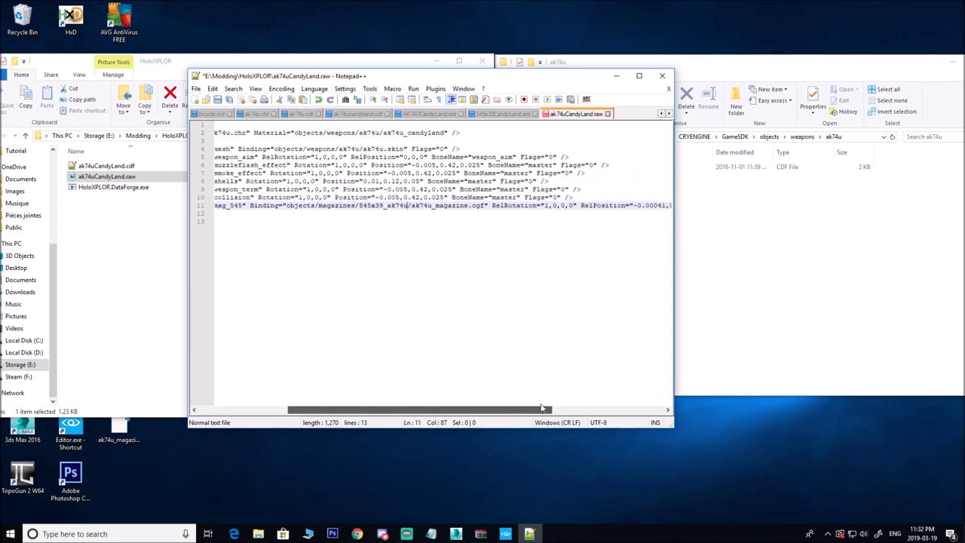
{"action": "left_click", "coordinate": [487, 205]}
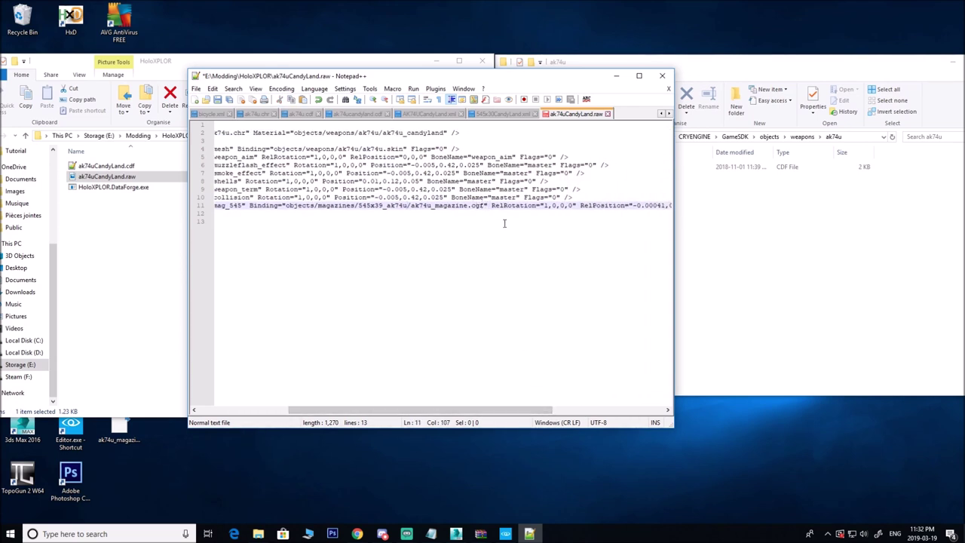
{"action": "key", "text": "ctrl+v"}
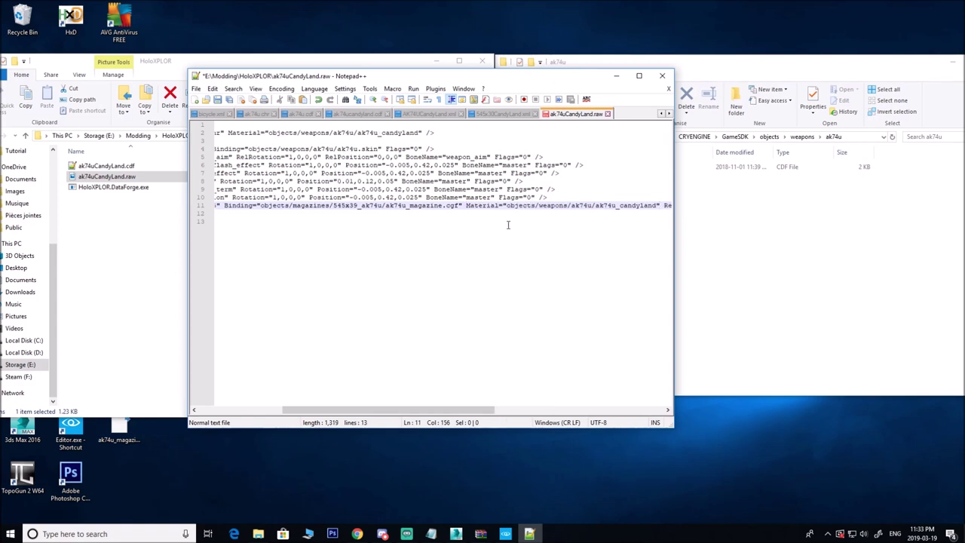
Replace the mag_545 material path with the folder path from its Binding, objects/magazines/545x39_ak74u/.
{"action": "left_click_drag", "start_coordinate": [455, 408], "coordinate": [380, 339]}
{"action": "left_click_drag", "start_coordinate": [385, 305], "coordinate": [373, 207]}
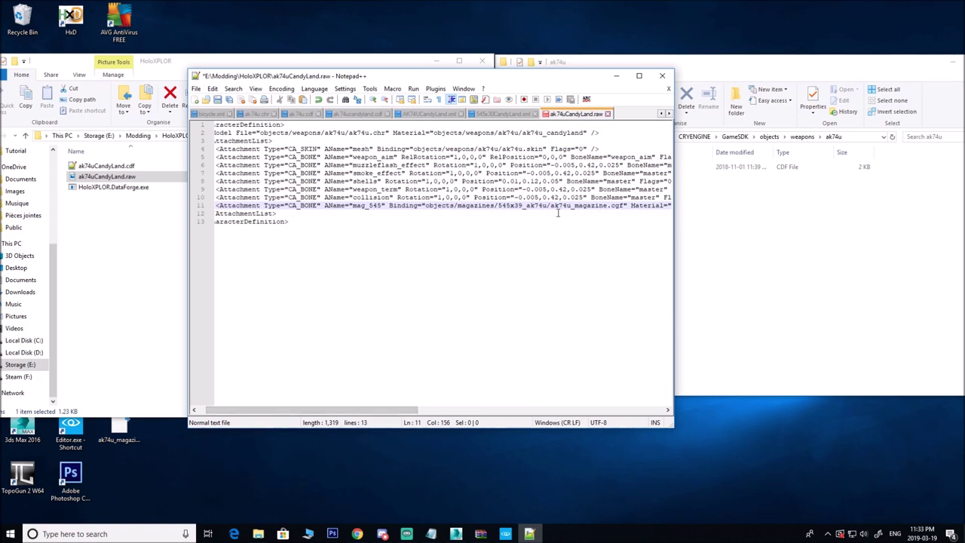
{"action": "left_click_drag", "start_coordinate": [394, 410], "coordinate": [502, 410]}
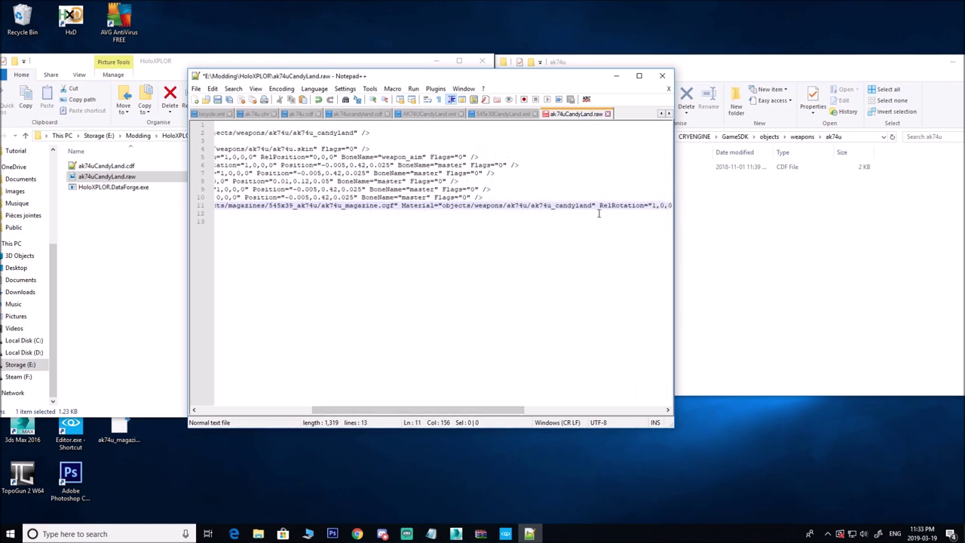
{"action": "left_click_drag", "start_coordinate": [494, 409], "coordinate": [414, 409]}
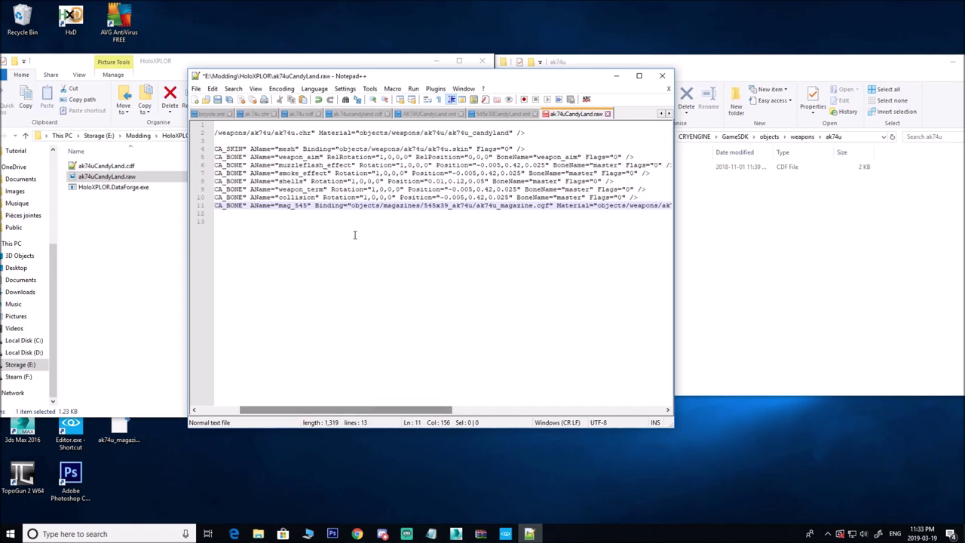
{"action": "left_click_drag", "start_coordinate": [351, 205], "coordinate": [475, 205]}
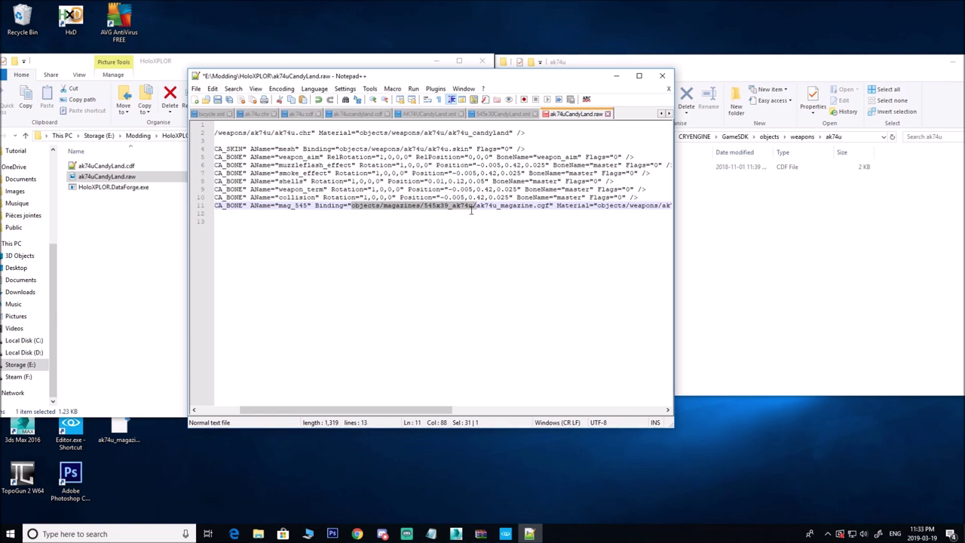
{"action": "left_click_drag", "start_coordinate": [435, 411], "coordinate": [518, 410]}
{"action": "left_click_drag", "start_coordinate": [415, 205], "coordinate": [604, 205]}
{"action": "left_click_drag", "start_coordinate": [422, 412], "coordinate": [544, 411]}
{"action": "left_click", "coordinate": [346, 206]}
{"action": "left_click_drag", "start_coordinate": [346, 205], "coordinate": [493, 206]}
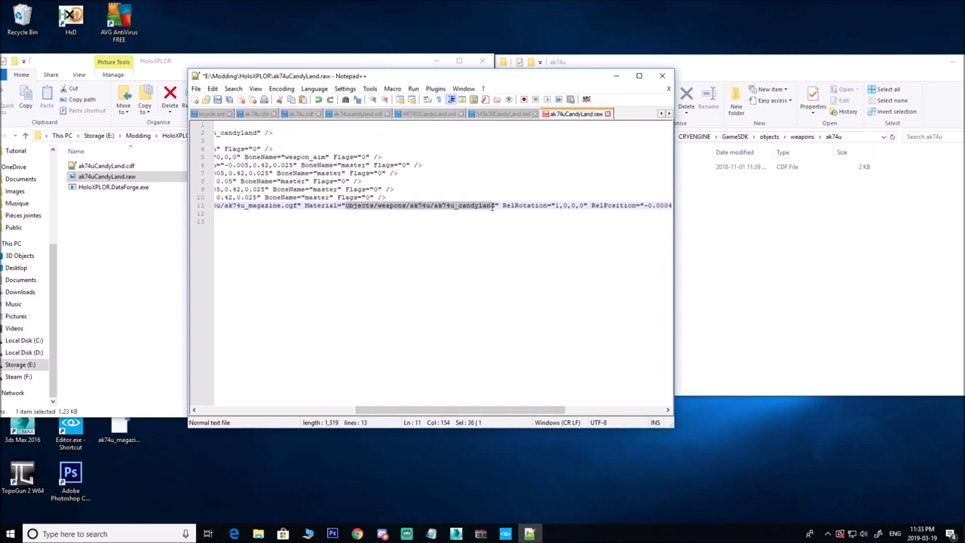
{"action": "type", "text": "objects/magazines/545x39_ak74u/"}
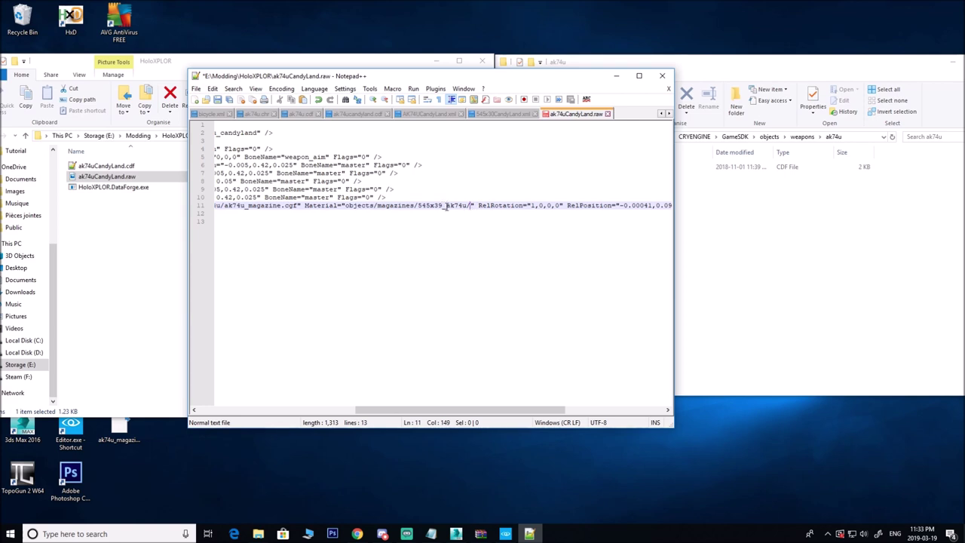
Switch to CRYENGINE Sandbox and look up the candyland magazine material's name under 545x39_ak74u in the Material Editor, filtering by ak74.
{"action": "left_click", "coordinate": [506, 533]}
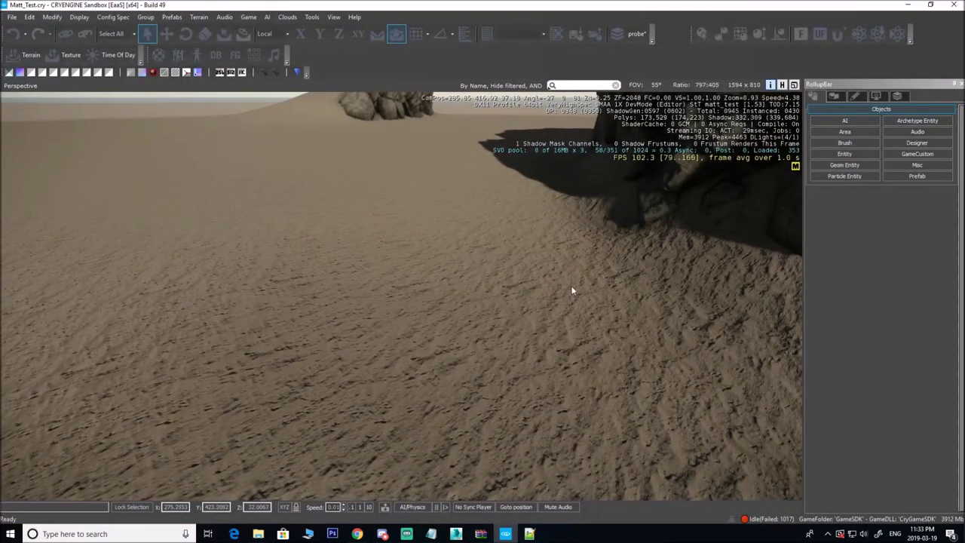
{"action": "left_click_drag", "start_coordinate": [964, 113], "coordinate": [591, 125]}
{"action": "left_click", "coordinate": [512, 158]}
{"action": "type", "text": "ak74"}
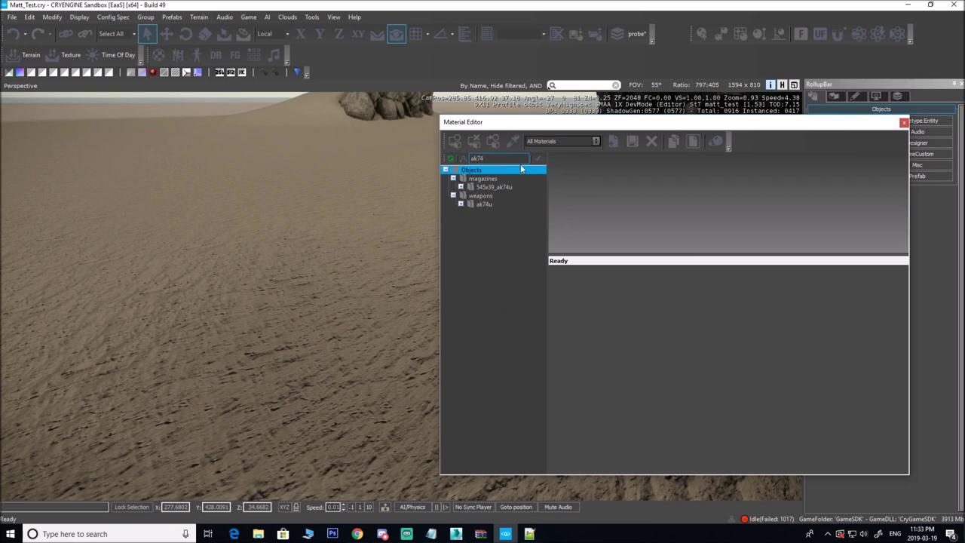
{"action": "left_click", "coordinate": [503, 186]}
{"action": "left_click", "coordinate": [461, 187]}
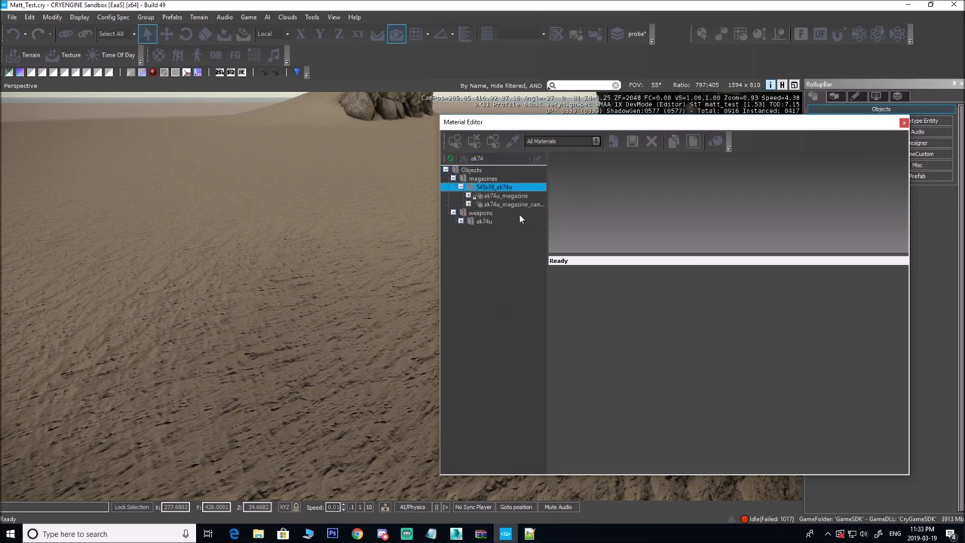
{"action": "left_click", "coordinate": [537, 204]}
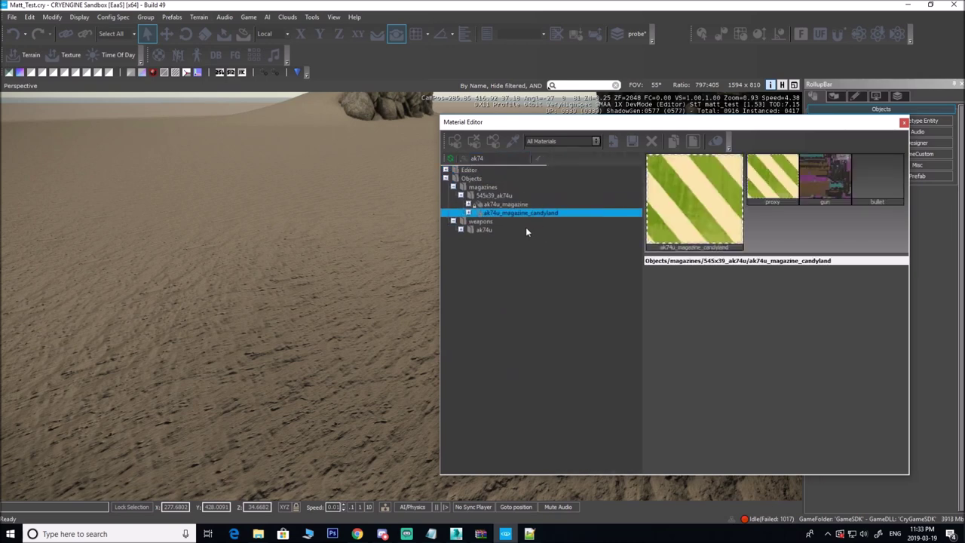
{"action": "left_click", "coordinate": [904, 6]}
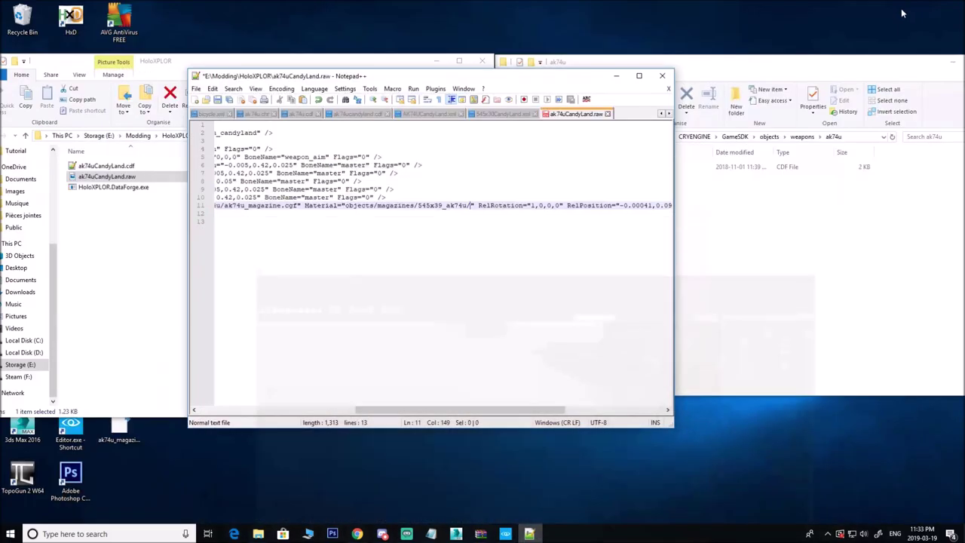
Complete the mag_545 material path in Notepad++ with the material name ak74u_magazine_candyland.
{"action": "type", "text": "ak"}
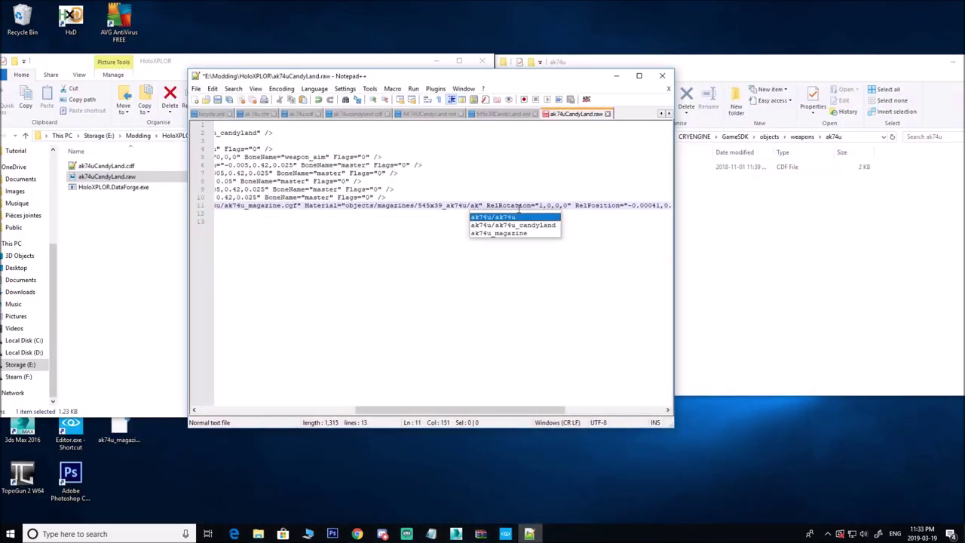
{"action": "type", "text": "74u_maga"}
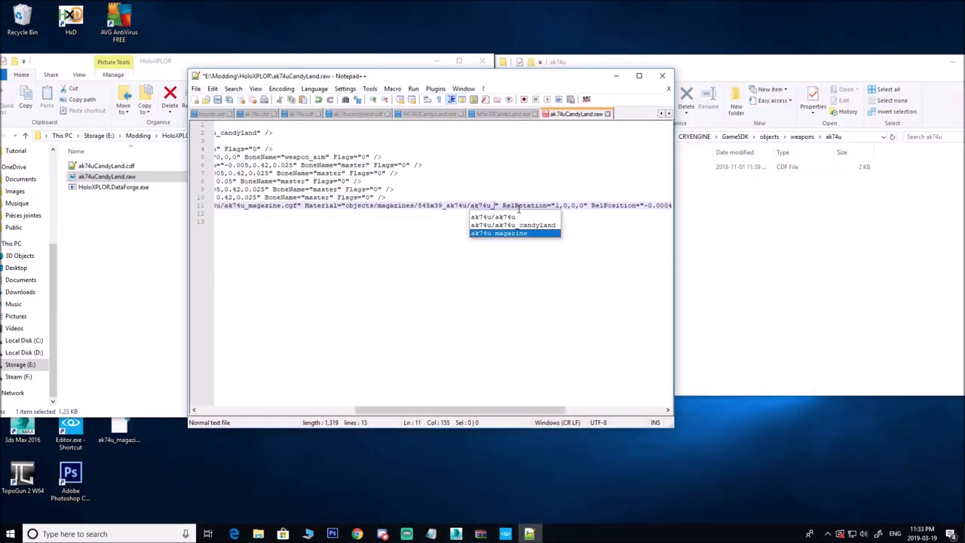
{"action": "type", "text": "zine_chand"}
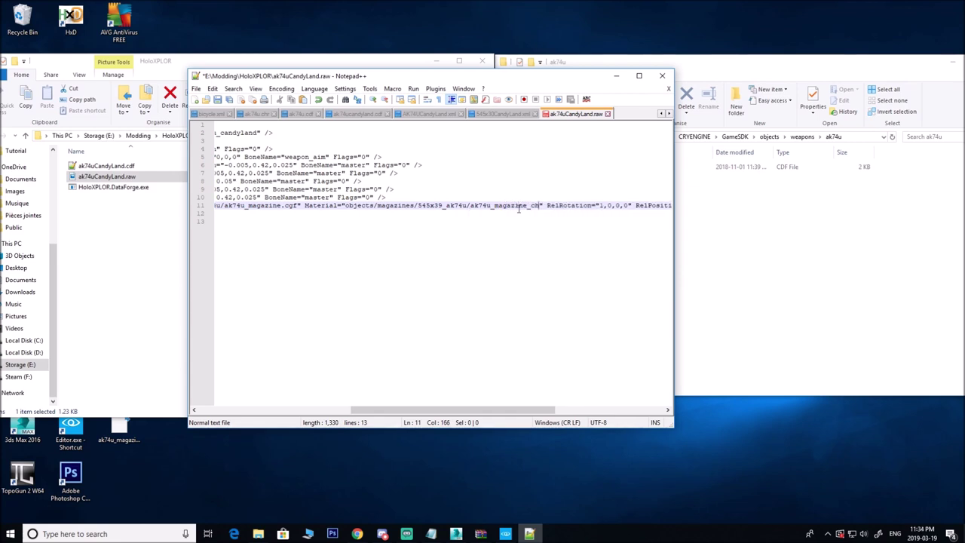
{"action": "key", "text": "BackSpace"}
{"action": "key", "text": "BackSpace"}
{"action": "key", "text": "BackSpace"}
{"action": "key", "text": "BackSpace"}
{"action": "type", "text": "andyland"}
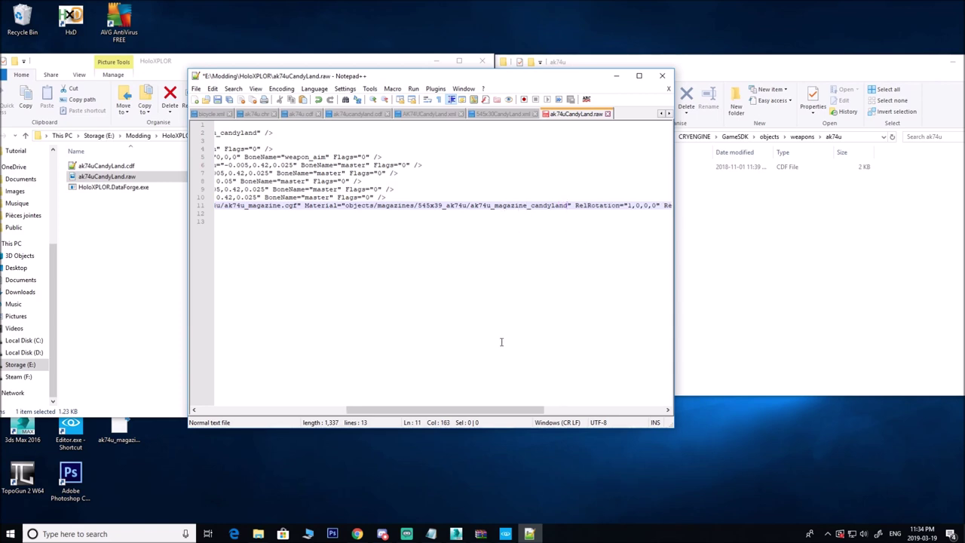
Save the edited ak74uCandyLand.raw and close the editor.
{"action": "left_click_drag", "start_coordinate": [512, 410], "coordinate": [354, 407]}
{"action": "left_click", "coordinate": [217, 99]}
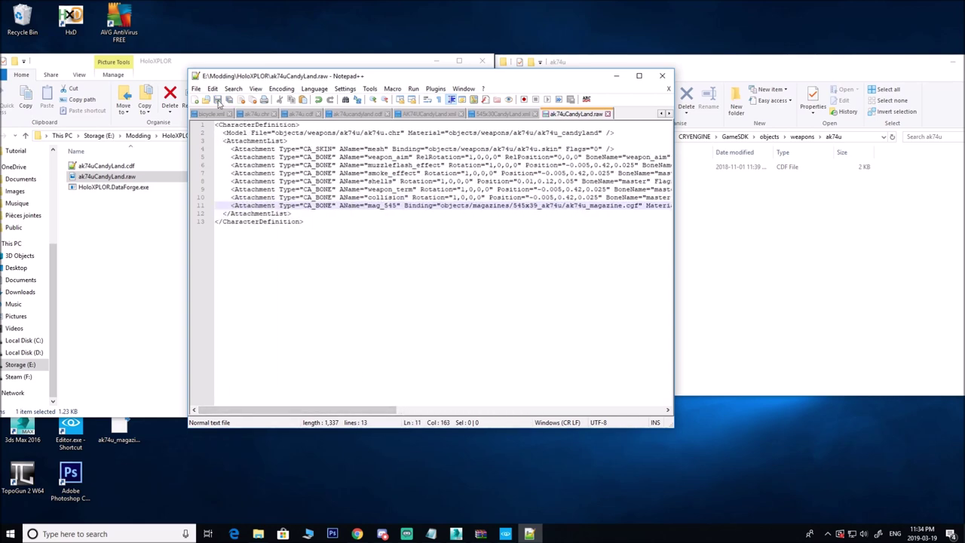
{"action": "left_click", "coordinate": [662, 75]}
Delete the old ak74uCandyLand.cdf from the HoloXPLOR folder and rename ak74uCandyLand.raw to ak74uCandyLand.cdf, accepting the extension change.
{"action": "left_click", "coordinate": [129, 167]}
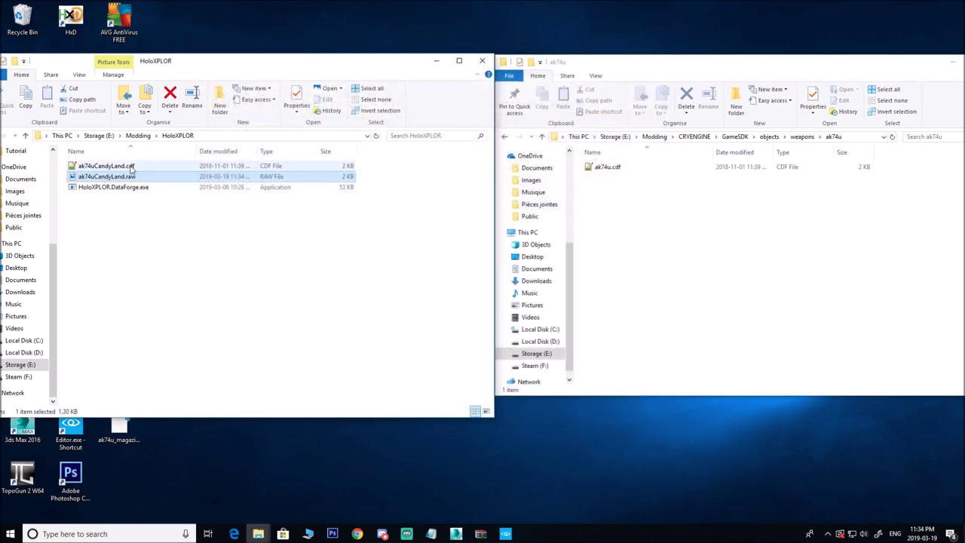
{"action": "key", "text": "Delete"}
{"action": "right_click", "coordinate": [131, 167]}
{"action": "left_click", "coordinate": [130, 167]}
{"action": "right_click", "coordinate": [126, 166]}
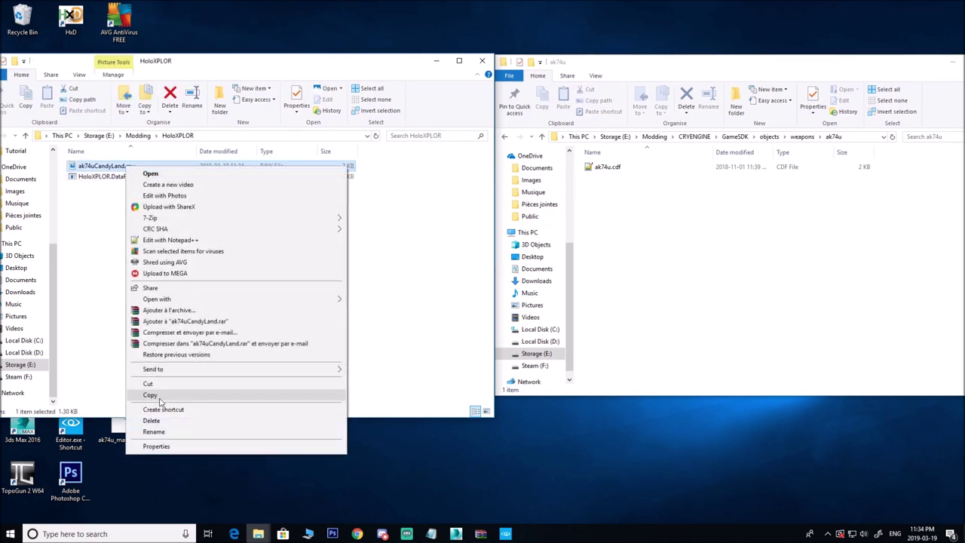
{"action": "left_click", "coordinate": [154, 432]}
{"action": "key", "text": "End"}
{"action": "key", "text": "BackSpace"}
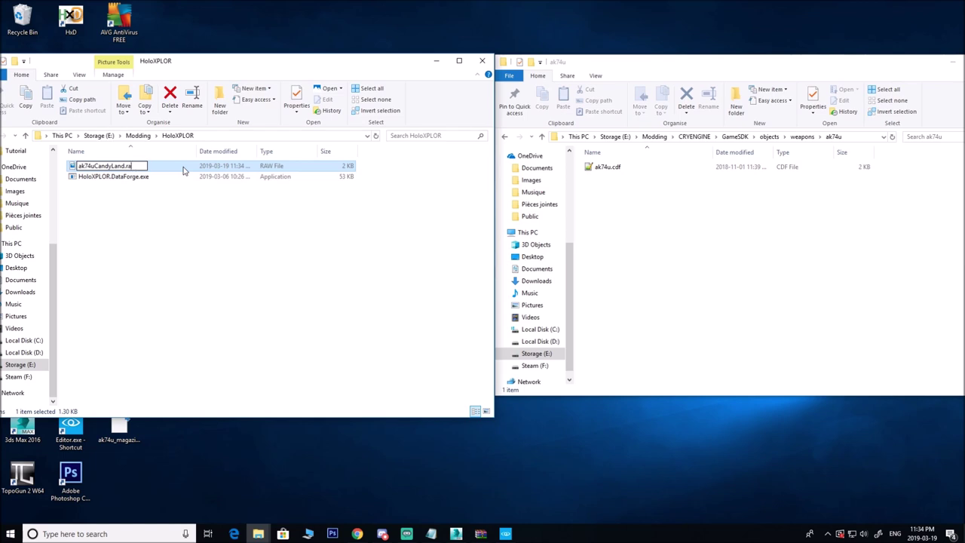
{"action": "type", "text": "cdf"}
{"action": "key", "text": "Return"}
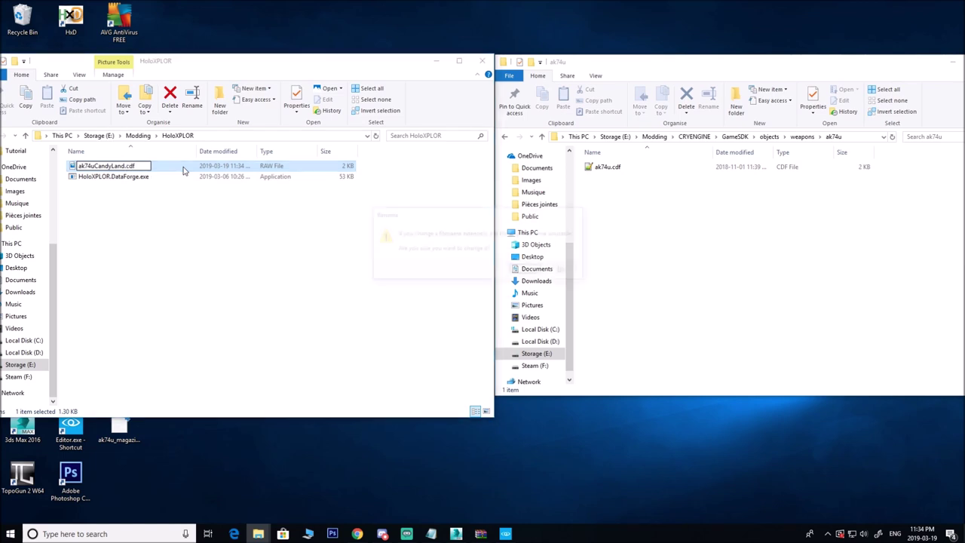
{"action": "left_click", "coordinate": [532, 270]}
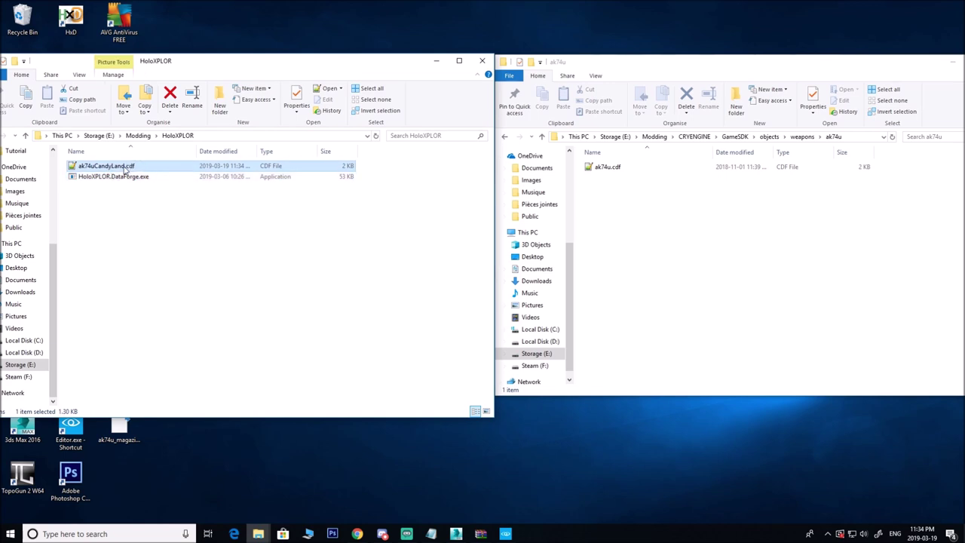
Move ak74uCandyLand.cdf into the GameSDK\objects\weapons\ak74u folder and close the HoloXPLOR window.
{"action": "left_click_drag", "start_coordinate": [117, 169], "coordinate": [677, 263]}
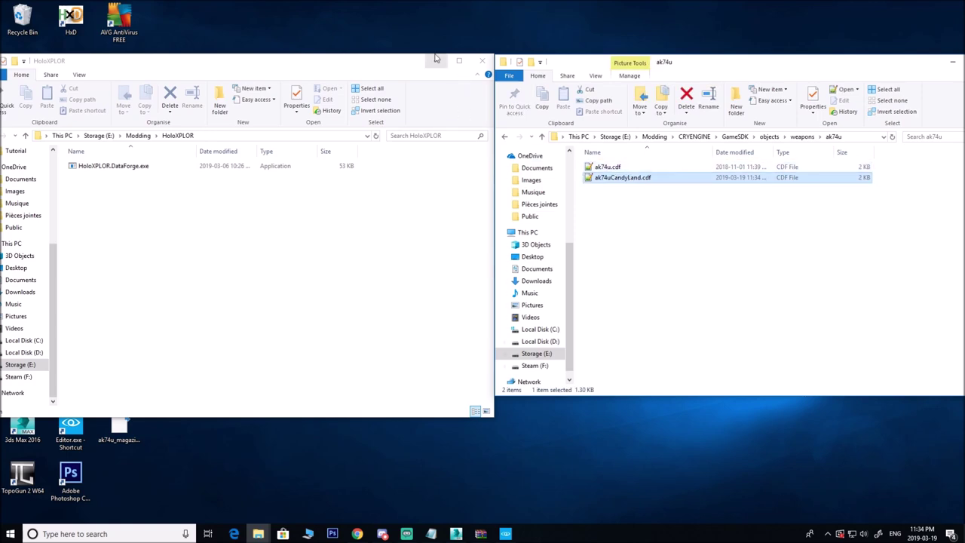
{"action": "left_click", "coordinate": [459, 60]}
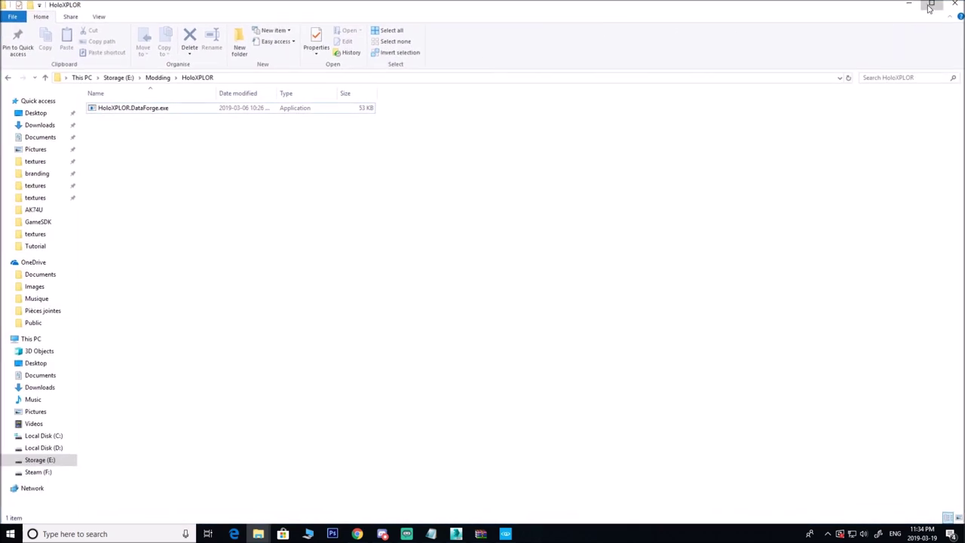
{"action": "left_click", "coordinate": [930, 7]}
{"action": "left_click", "coordinate": [482, 60]}
{"action": "left_click_drag", "start_coordinate": [707, 66], "coordinate": [589, 68]}
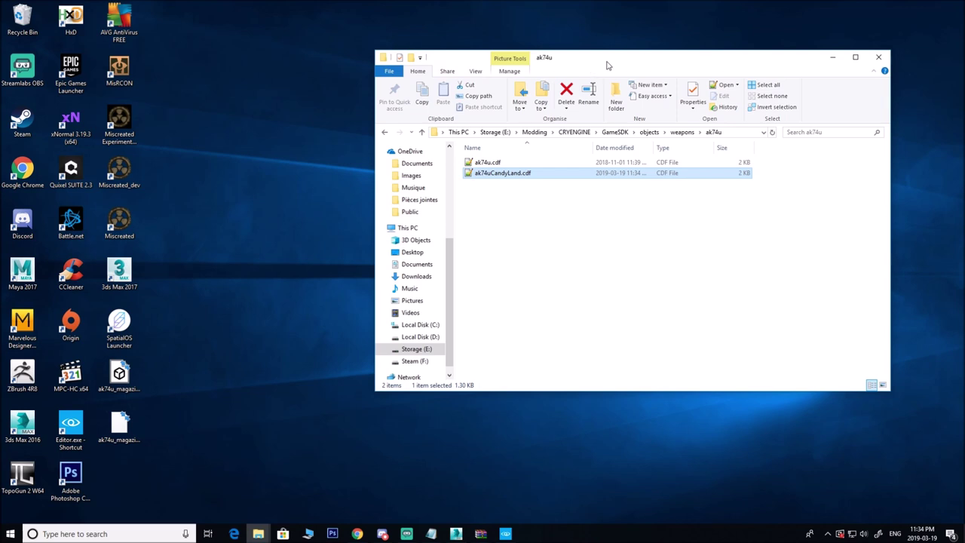
{"action": "left_click_drag", "start_coordinate": [608, 64], "coordinate": [578, 64]}
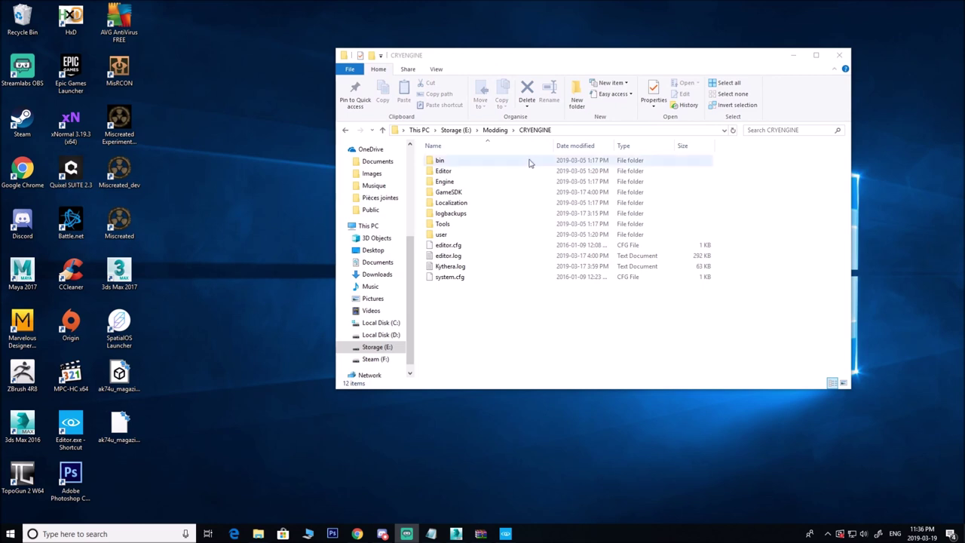
Open AK74UCandyLand.xml from GameSDK\Scripts\Entities\Items\XML\Weapons in Notepad++.
{"action": "double_click", "coordinate": [449, 192]}
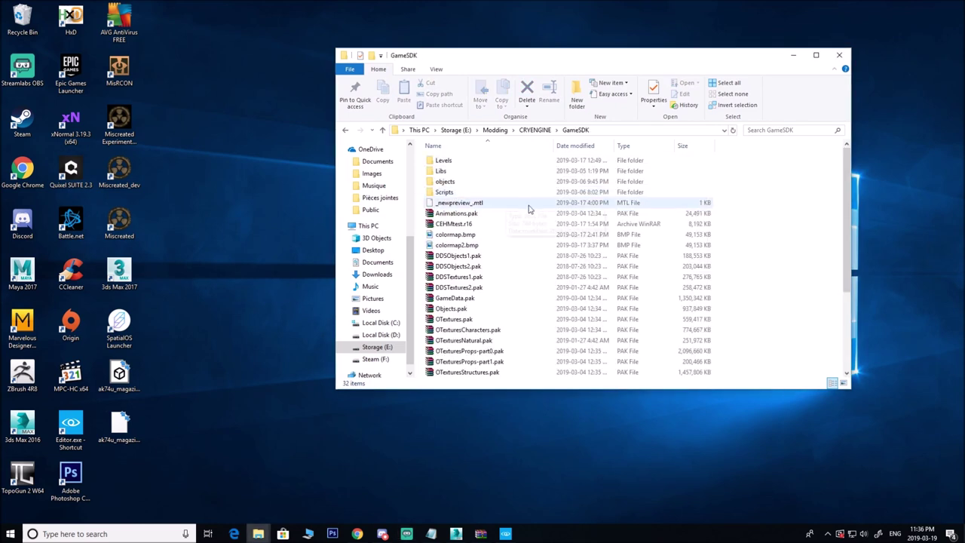
{"action": "double_click", "coordinate": [447, 193]}
{"action": "double_click", "coordinate": [456, 161]}
{"action": "left_click", "coordinate": [455, 163]}
{"action": "double_click", "coordinate": [454, 163]}
{"action": "double_click", "coordinate": [443, 161]}
{"action": "double_click", "coordinate": [448, 182]}
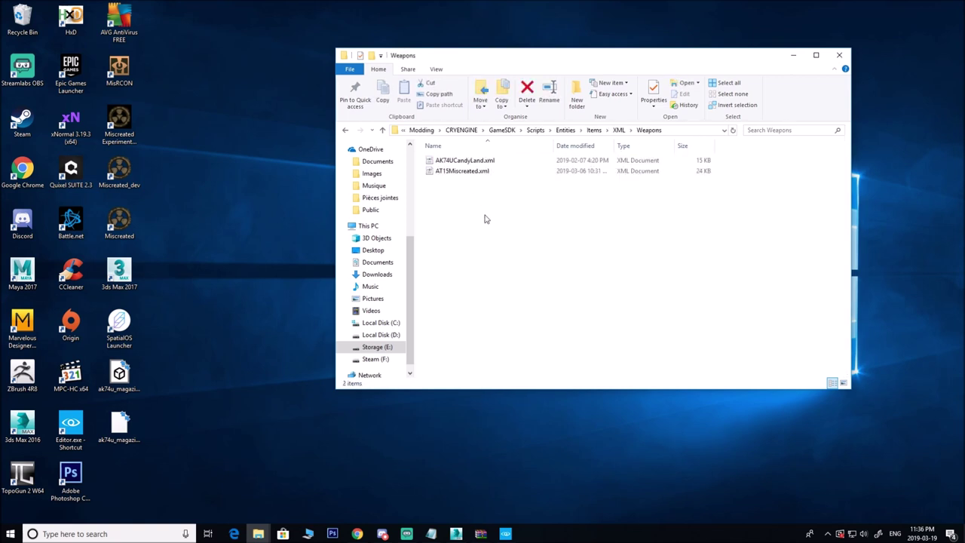
{"action": "left_click", "coordinate": [456, 163]}
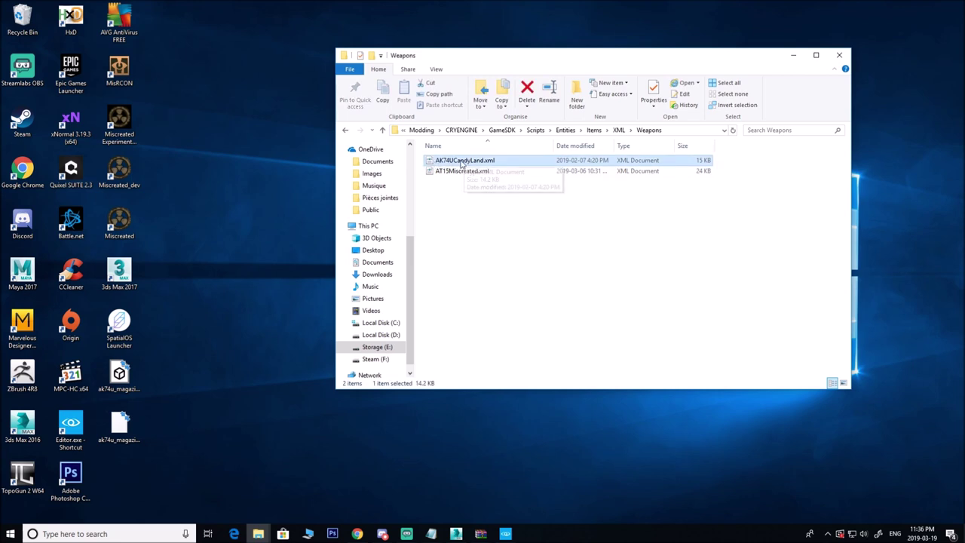
{"action": "right_click", "coordinate": [454, 163]}
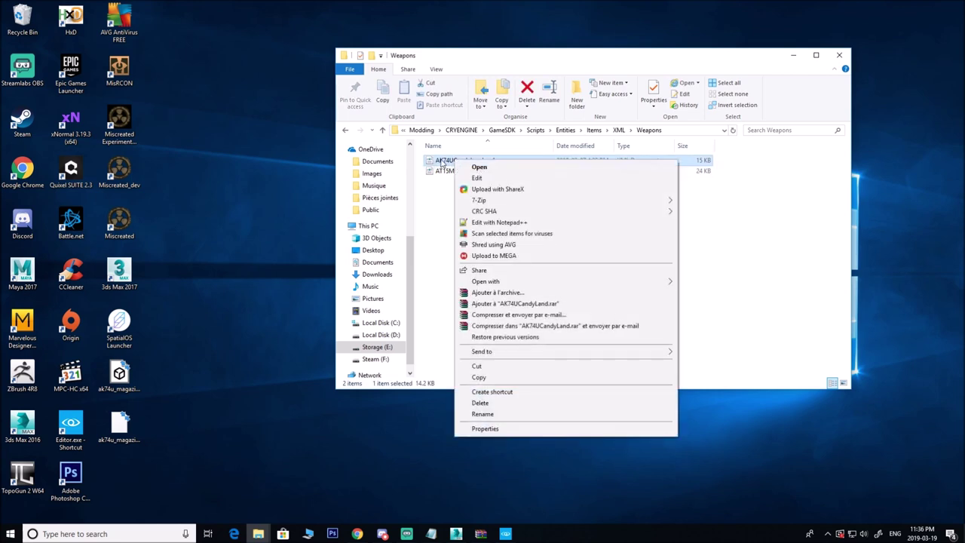
{"action": "left_click", "coordinate": [486, 223]}
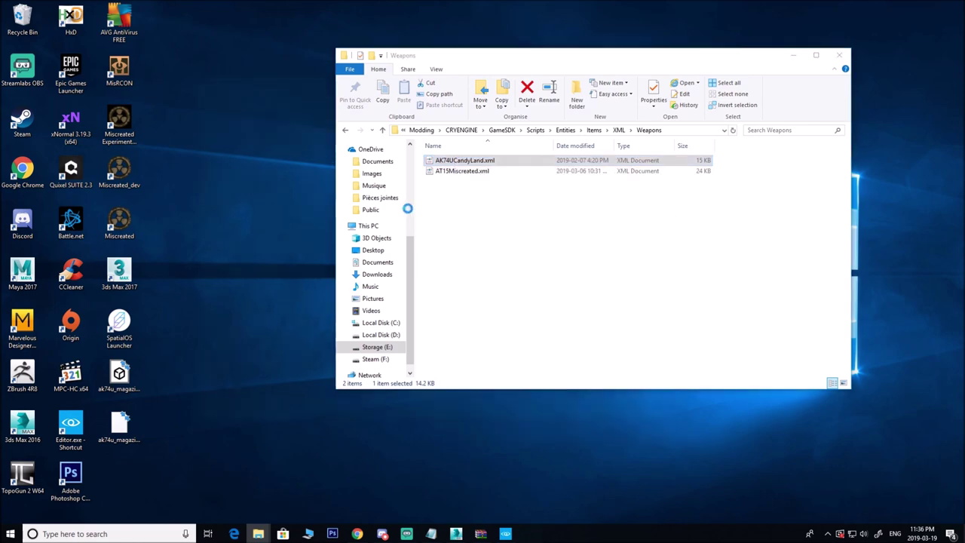
{"action": "left_click_drag", "start_coordinate": [393, 84], "coordinate": [507, 63]}
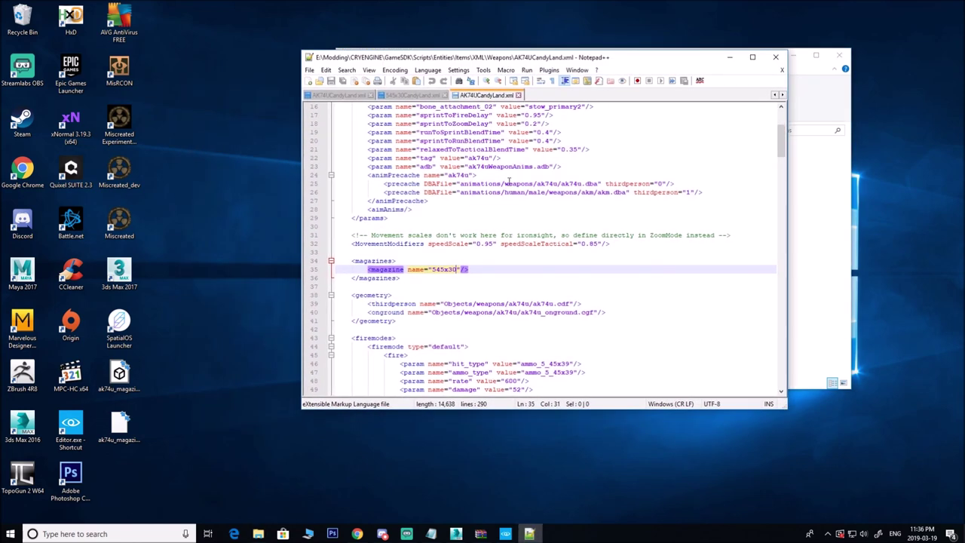
Set the magazine name to 545x30CandyLand in AK74UCandyLand.xml, save the file, and close the editor and the Weapons folder.
{"action": "scroll", "coordinate": [432, 269], "scroll_direction": "up", "scroll_amount": 5}
{"action": "scroll", "coordinate": [476, 269], "scroll_direction": "down", "scroll_amount": 4}
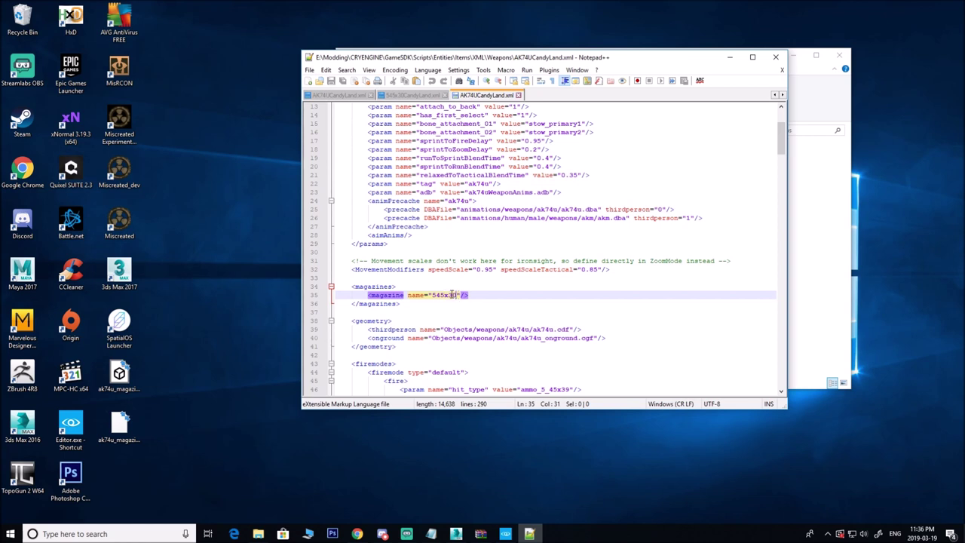
{"action": "type", "text": "CandyL"}
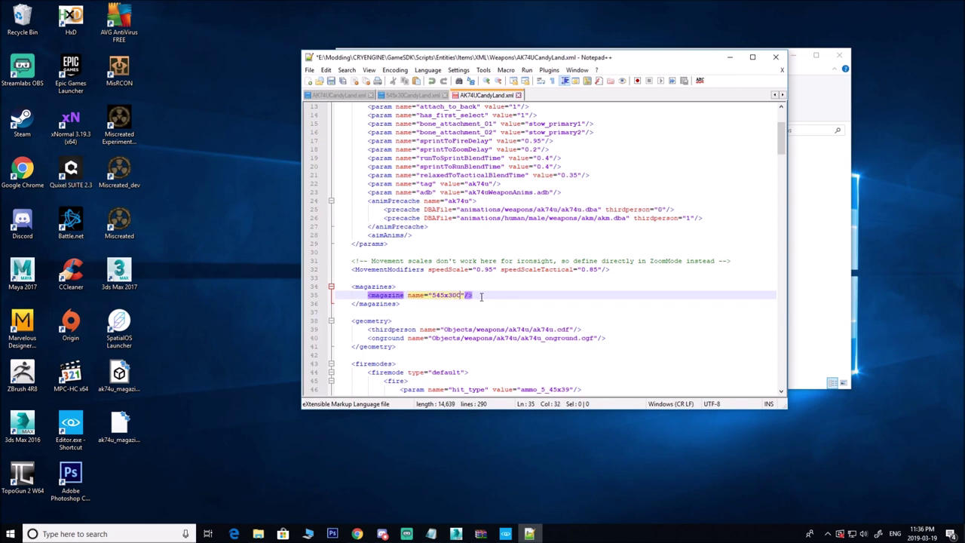
{"action": "type", "text": "and"}
{"action": "left_click", "coordinate": [332, 82]}
{"action": "scroll", "coordinate": [509, 385], "scroll_direction": "down", "scroll_amount": 3}
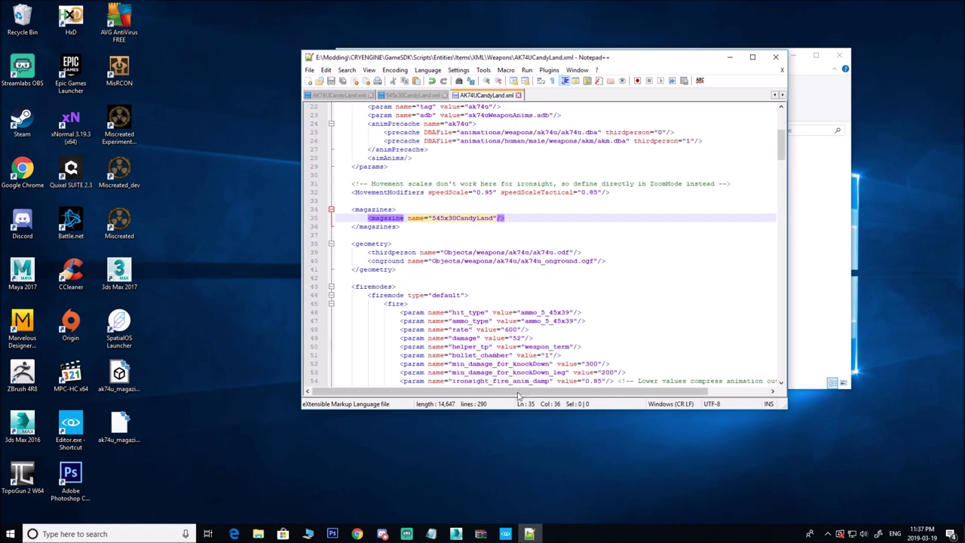
{"action": "left_click_drag", "start_coordinate": [521, 391], "coordinate": [583, 391]}
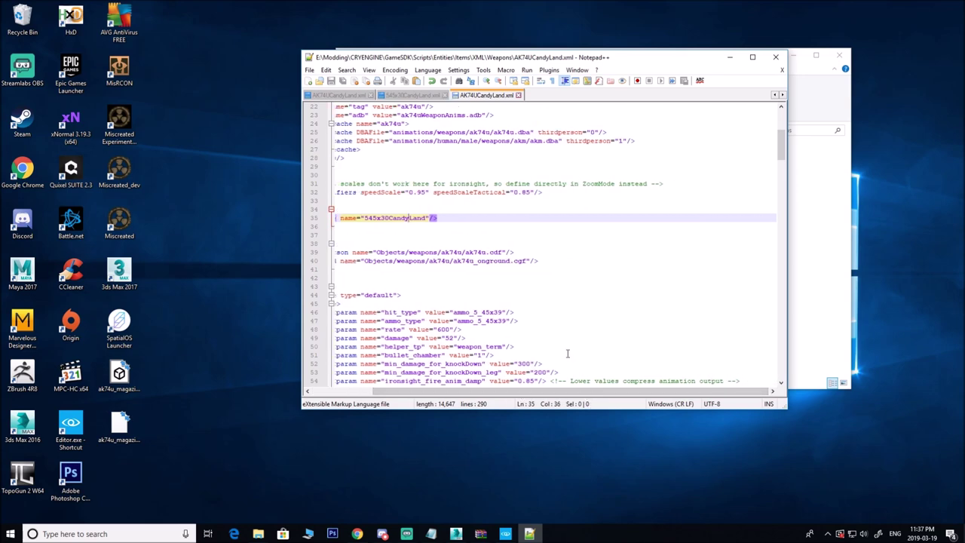
{"action": "left_click", "coordinate": [775, 57]}
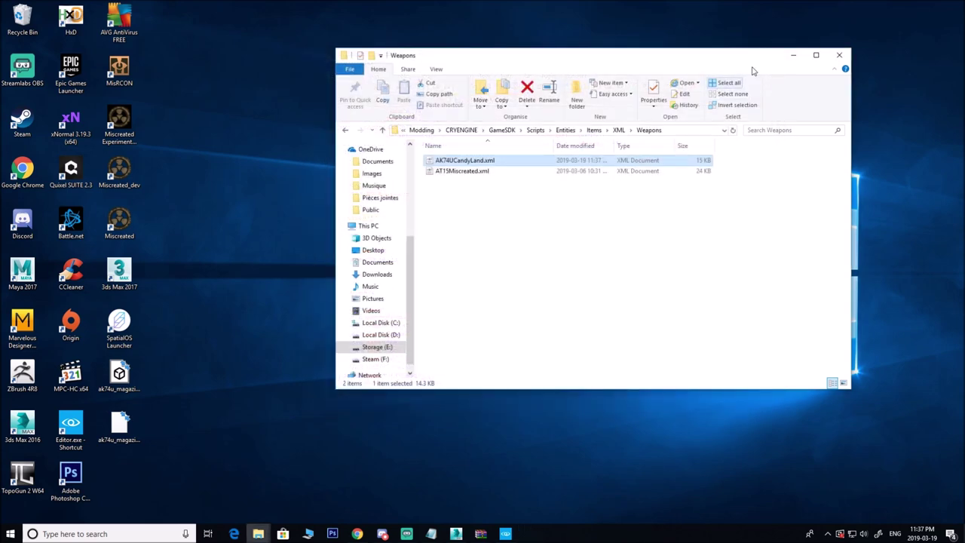
{"action": "left_click", "coordinate": [836, 56]}
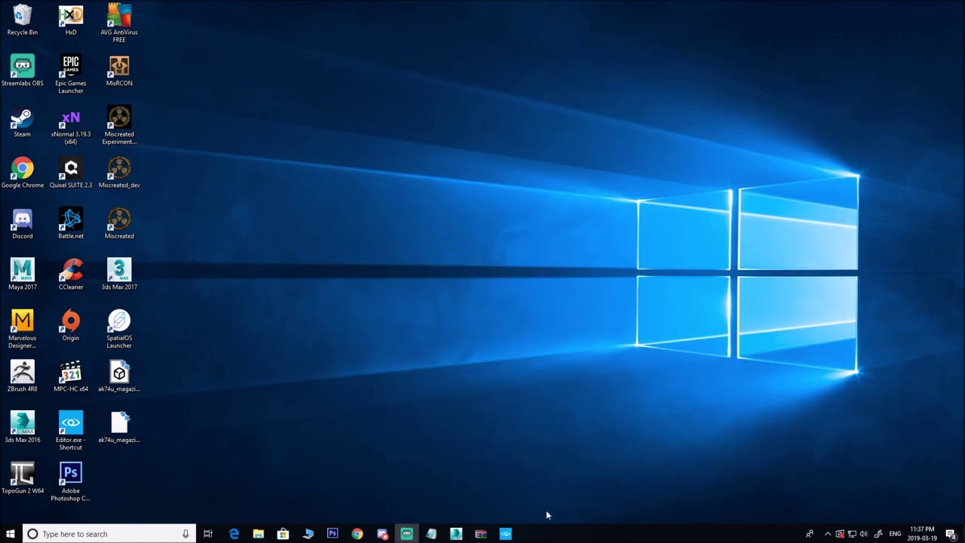
Switch to CRYENGINE Sandbox and close the Material Editor.
{"action": "left_click", "coordinate": [505, 533]}
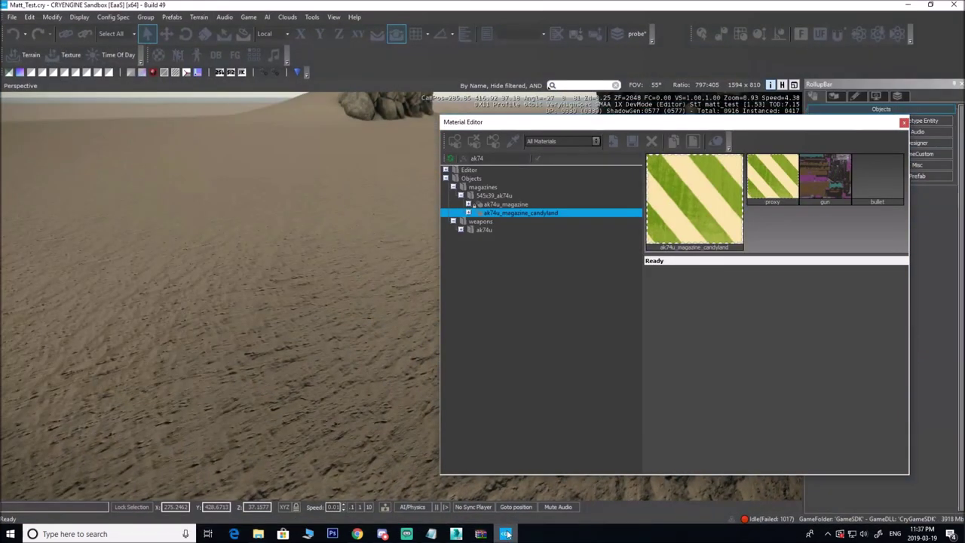
{"action": "left_click", "coordinate": [905, 122]}
{"action": "mouse_move", "coordinate": [486, 328]}
{"action": "right_mouse_down"}
{"action": "mouse_move", "coordinate": [469, 318]}
{"action": "mouse_move", "coordinate": [390, 331]}
{"action": "mouse_move", "coordinate": [474, 331]}
{"action": "mouse_move", "coordinate": [474, 323]}
{"action": "right_mouse_up"}
{"action": "key", "text": "w"}
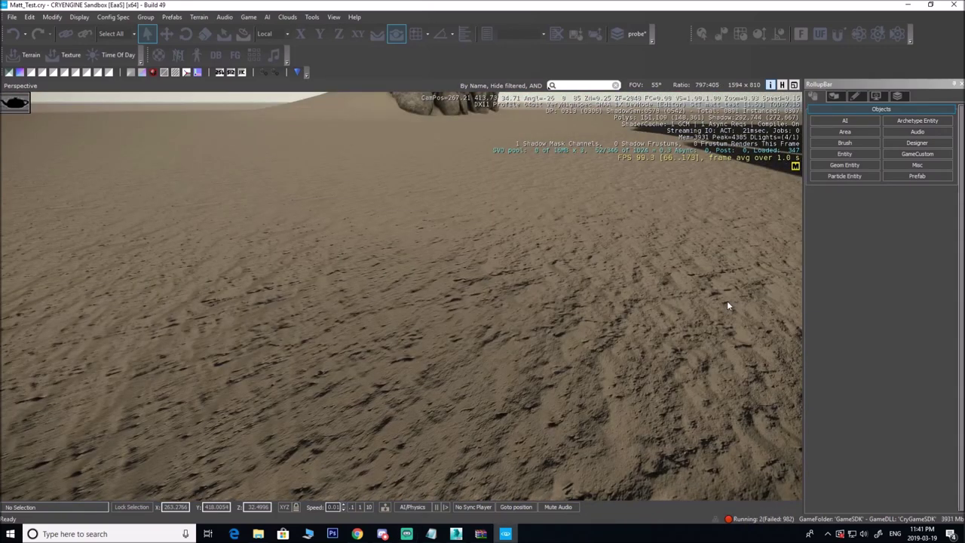
Place an AK74UCandyLand weapon entity on the sand, filtering the entity list by ak74u.
{"action": "left_click", "coordinate": [831, 156]}
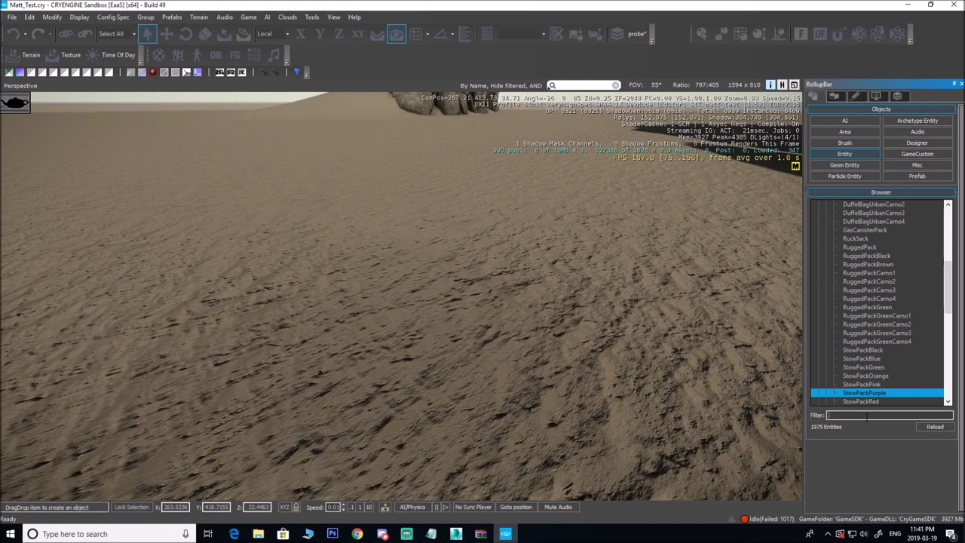
{"action": "type", "text": "ak74u"}
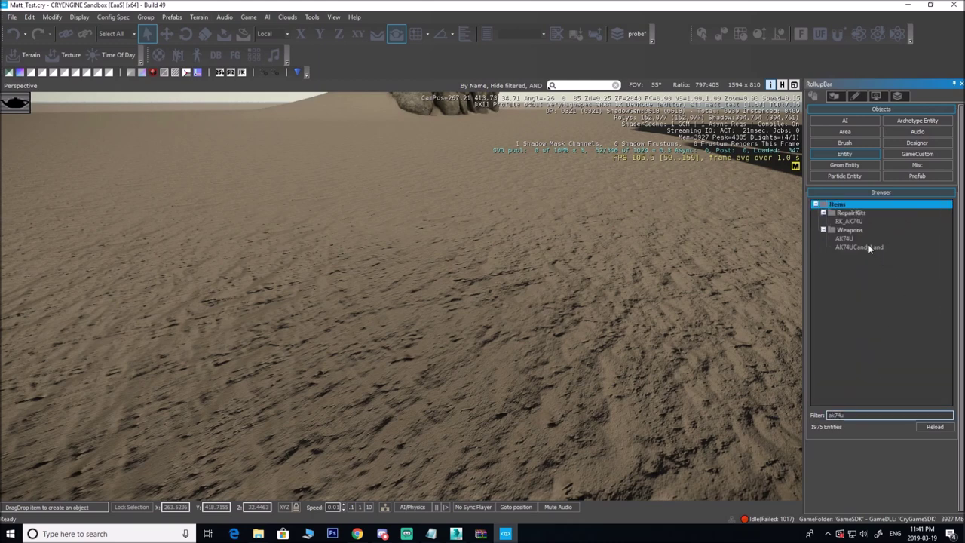
{"action": "left_click_drag", "start_coordinate": [859, 247], "coordinate": [384, 301]}
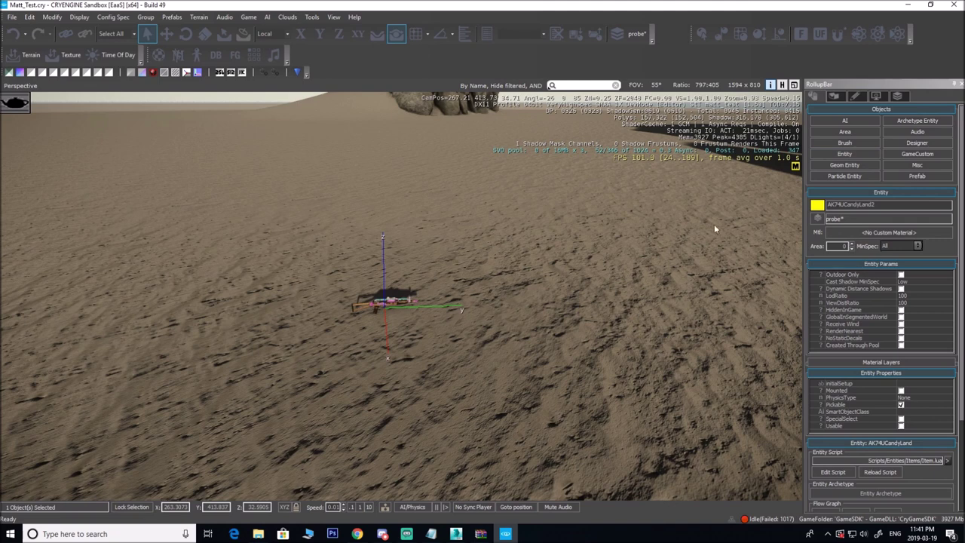
Place a 545x30CandyLand magazine entity on the sand near the rifle, filtering the entity list by 545.
{"action": "left_click", "coordinate": [843, 156]}
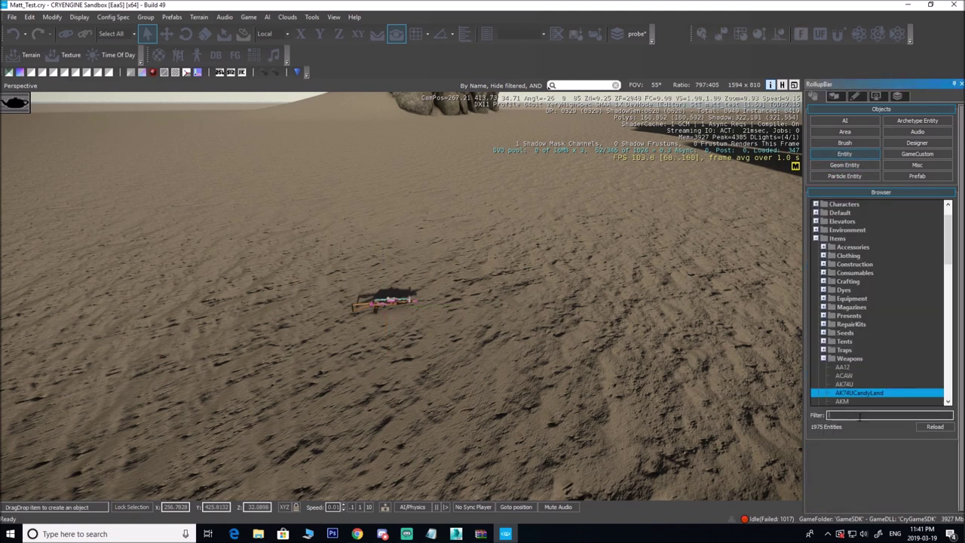
{"action": "type", "text": "545"}
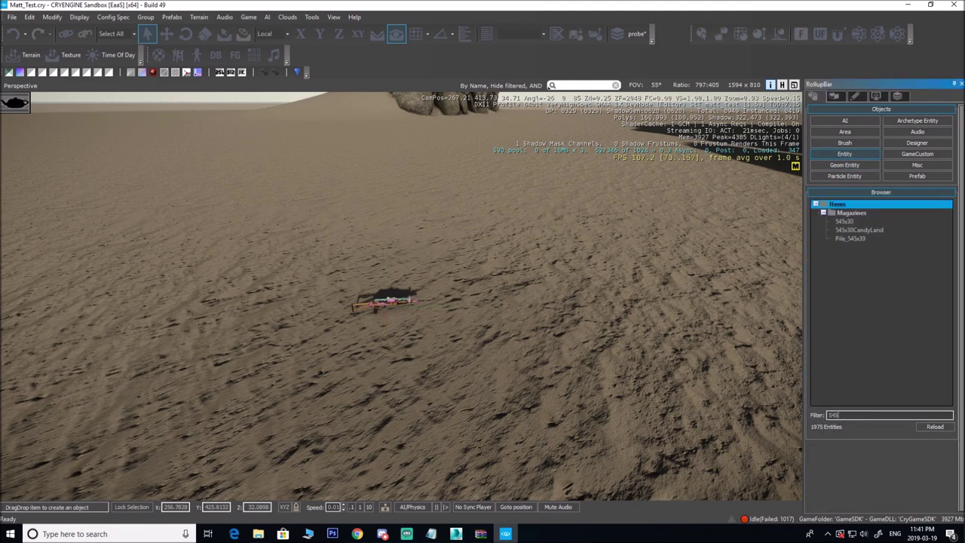
{"action": "left_click_drag", "start_coordinate": [476, 313], "coordinate": [456, 309]}
{"action": "mouse_move", "coordinate": [457, 310]}
{"action": "right_mouse_down"}
{"action": "mouse_move", "coordinate": [476, 340]}
{"action": "mouse_move", "coordinate": [457, 311]}
{"action": "right_mouse_up"}
{"action": "key", "text": "w"}
Enter game mode and pick up the candyland rifle and its magazine from the ground.
{"action": "left_click", "coordinate": [242, 16]}
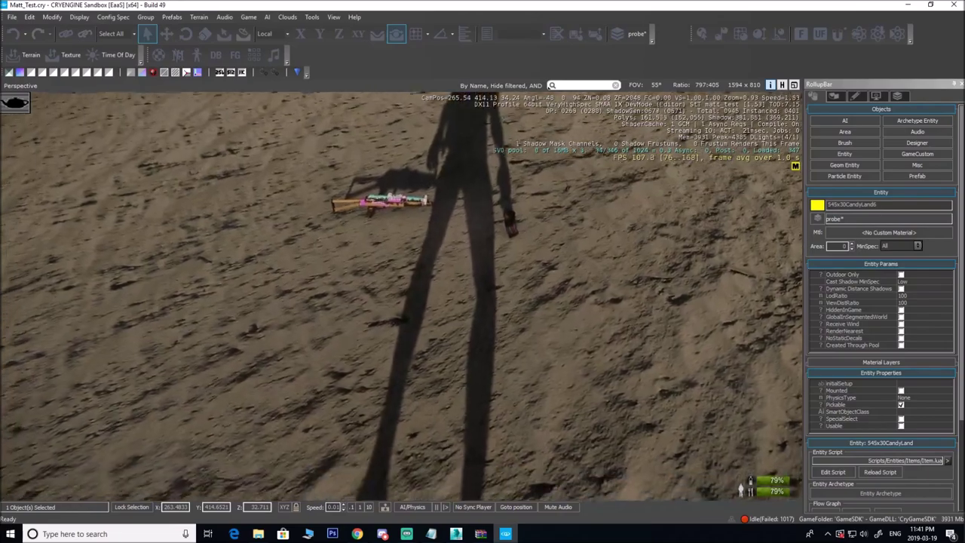
{"action": "key", "text": "w"}
{"action": "key", "text": "f"}
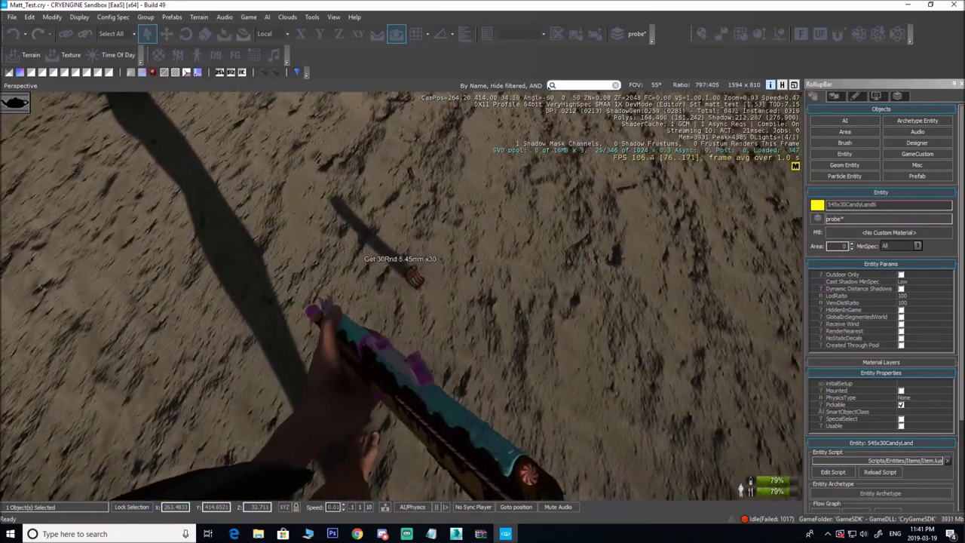
{"action": "key", "text": "f"}
{"action": "key", "text": "w"}
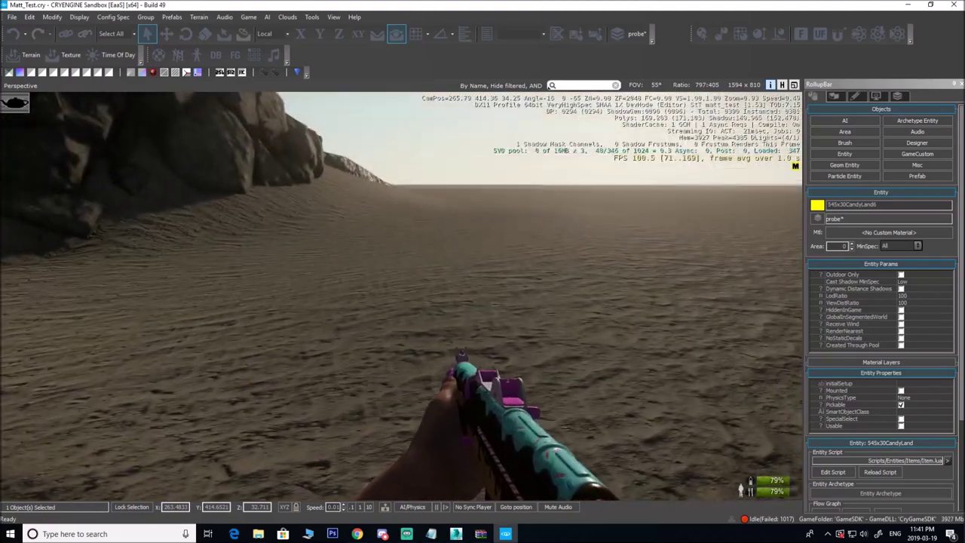
Check the held rifle in third-person view, return to first person, and test aiming and firing.
{"action": "key", "text": "F1"}
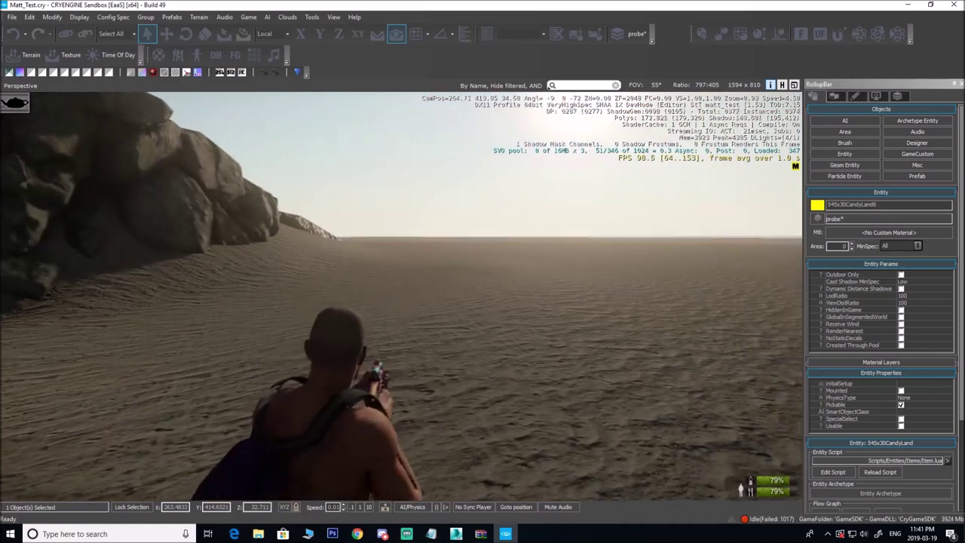
{"action": "key", "text": "F1"}
{"action": "right_click", "coordinate": [401, 296]}
{"action": "left_click", "coordinate": [401, 296]}
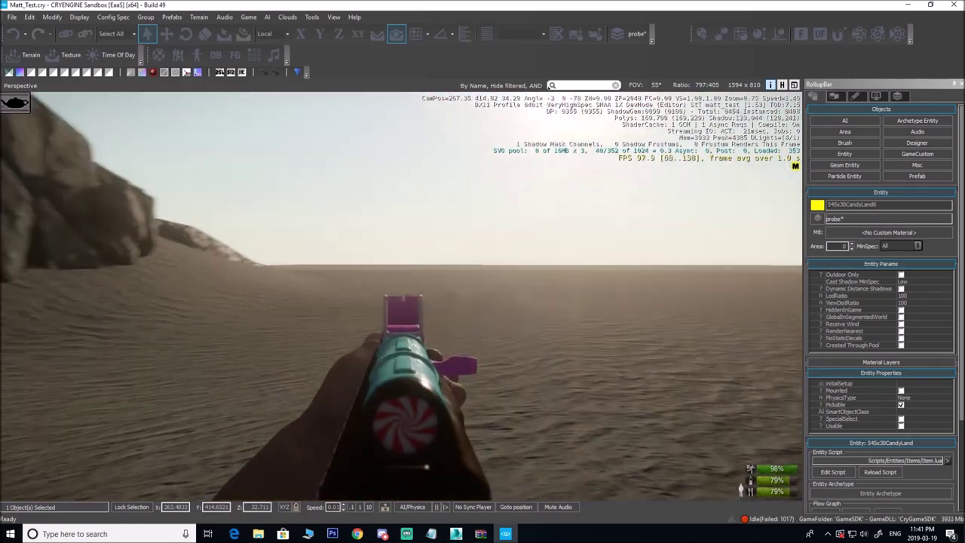